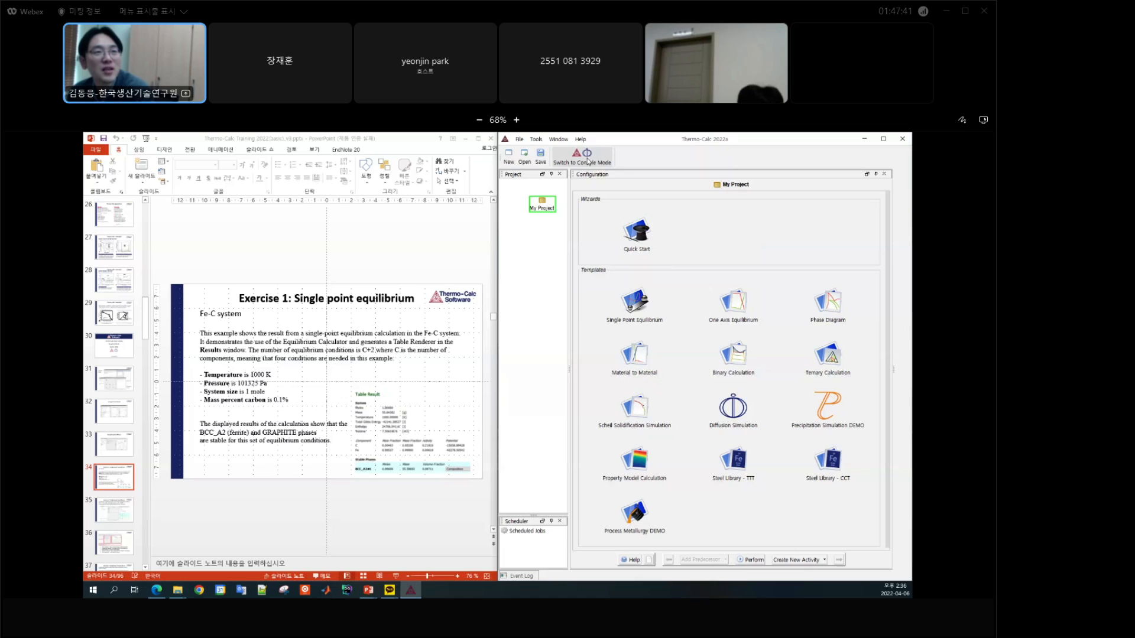
# Step: Close the floating Results window and create a project from the Single Point Equilibrium template
pyautogui.click(581, 164)
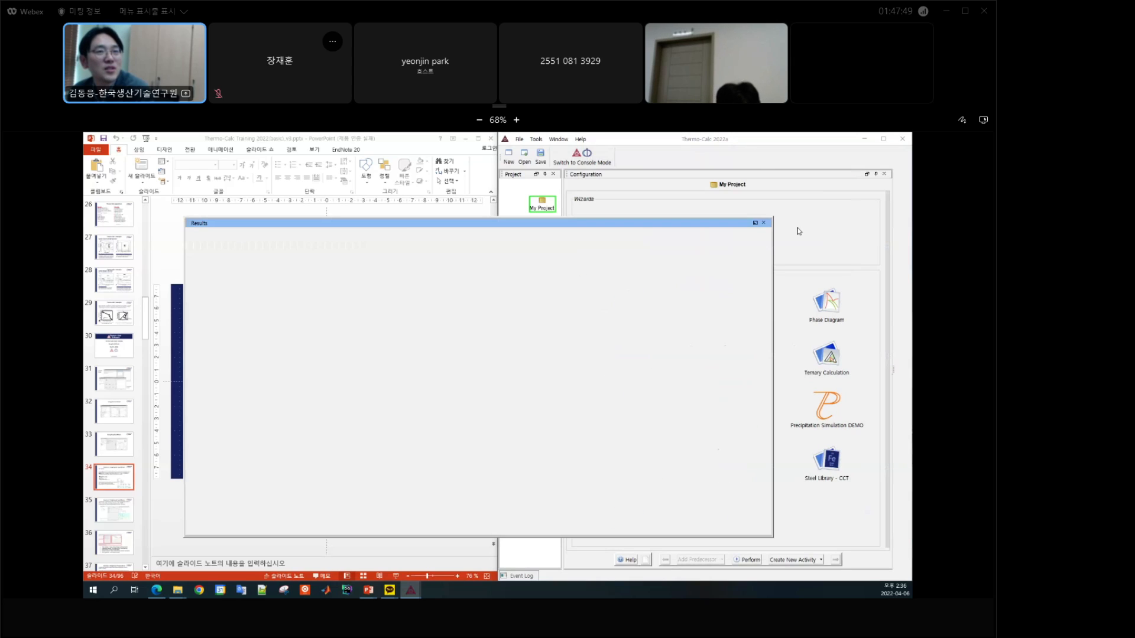
pyautogui.click(763, 223)
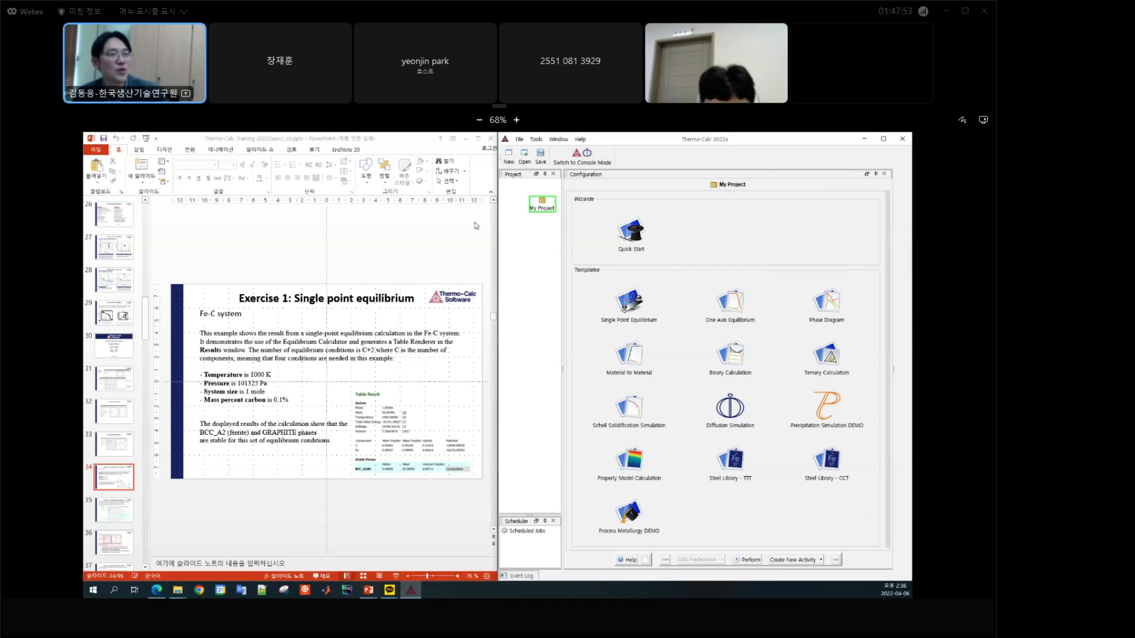
pyautogui.click(718, 244)
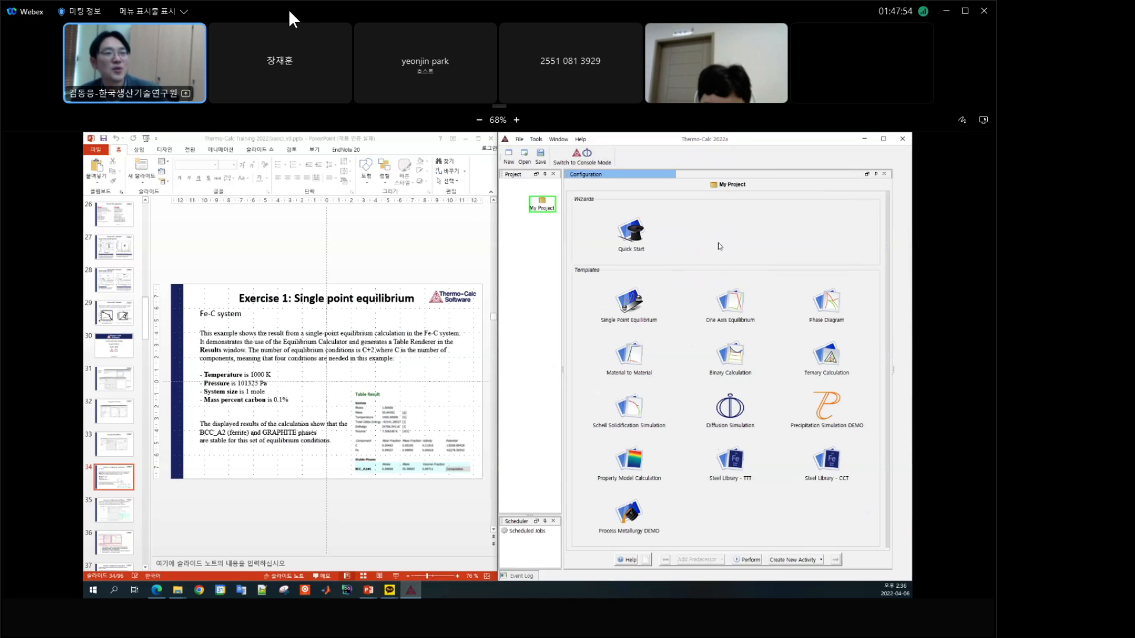
pyautogui.click(629, 302)
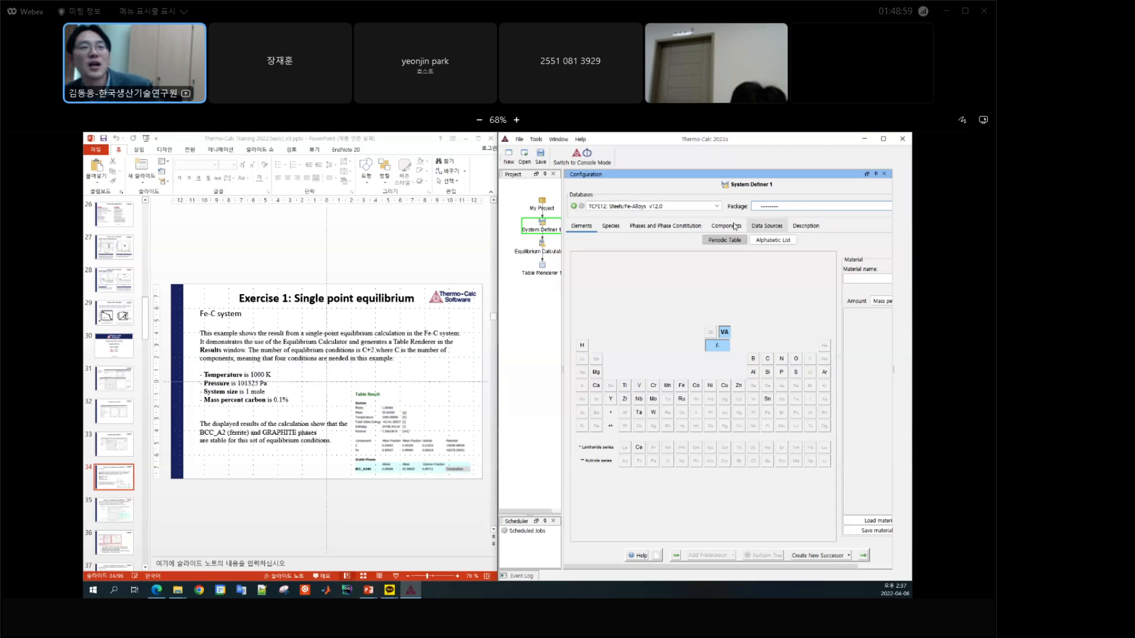
# Step: Select Fe and C as the elements of System Definer 1 with the TCFE12 steel database
pyautogui.click(668, 230)
pyautogui.moveTo(770, 256)
pyautogui.mouseDown()
pyautogui.moveTo(779, 499)
pyautogui.moveTo(776, 251)
pyautogui.mouseUp()
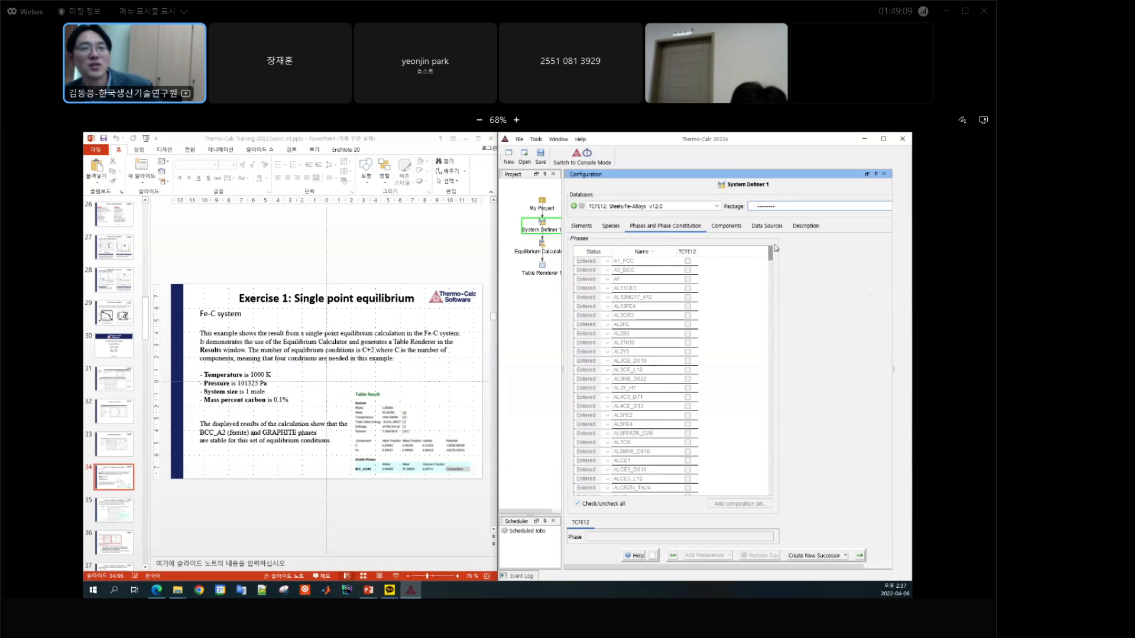
pyautogui.click(581, 226)
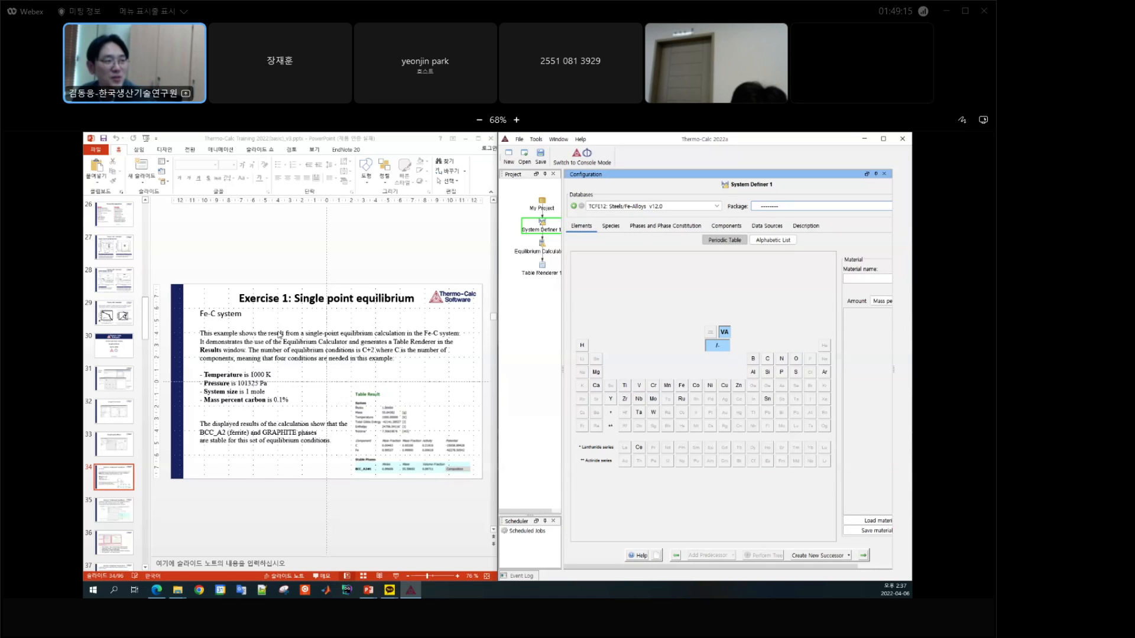
pyautogui.click(682, 389)
pyautogui.click(769, 360)
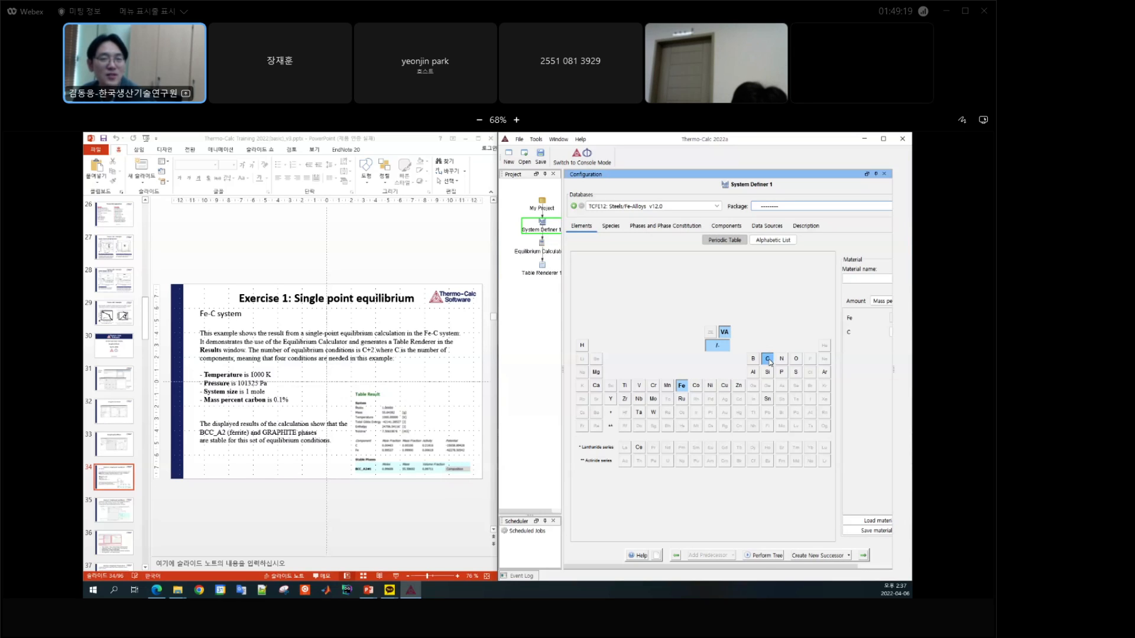
# Step: Examine the phases available for the Fe-C system, toggling GAS off and back on, and check the material composition amounts
pyautogui.click(659, 229)
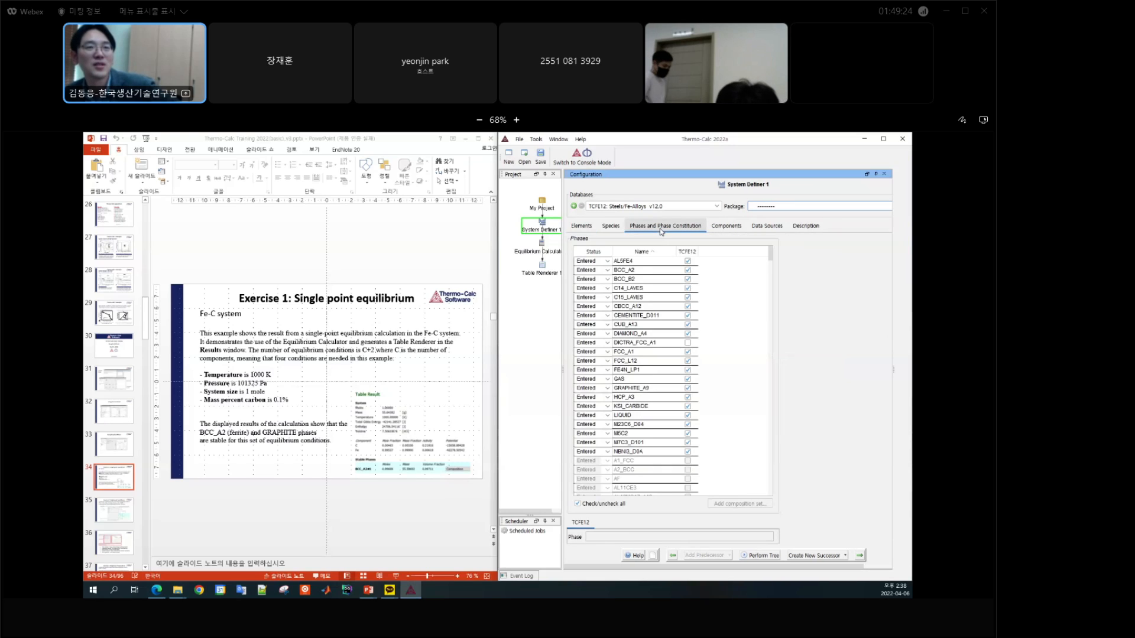
pyautogui.click(770, 287)
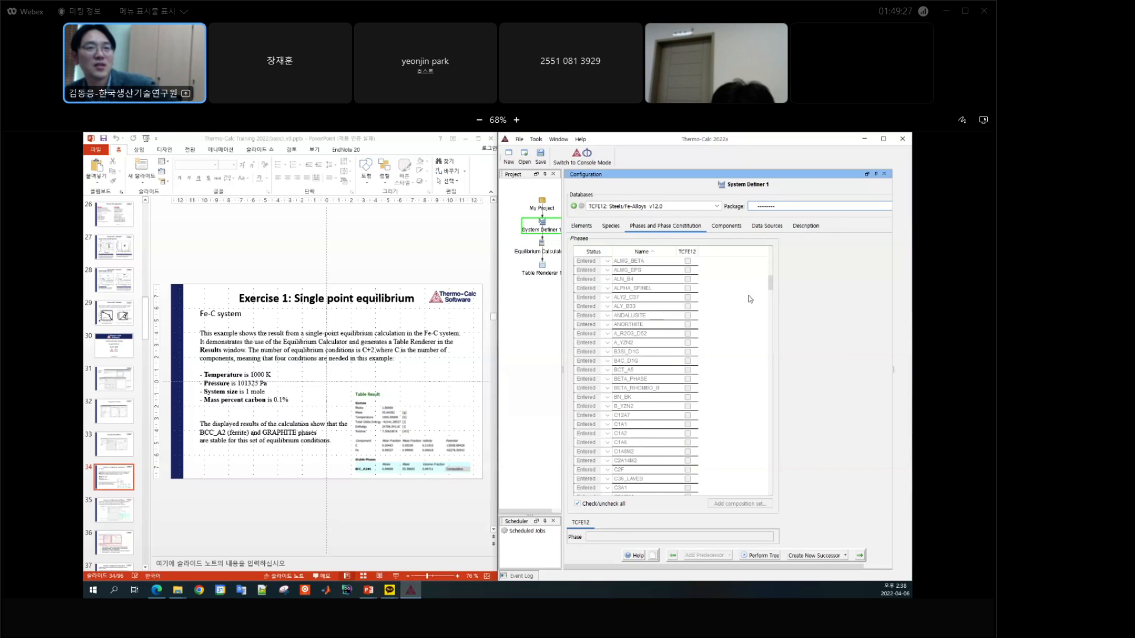
pyautogui.scroll(10, 750, 296)
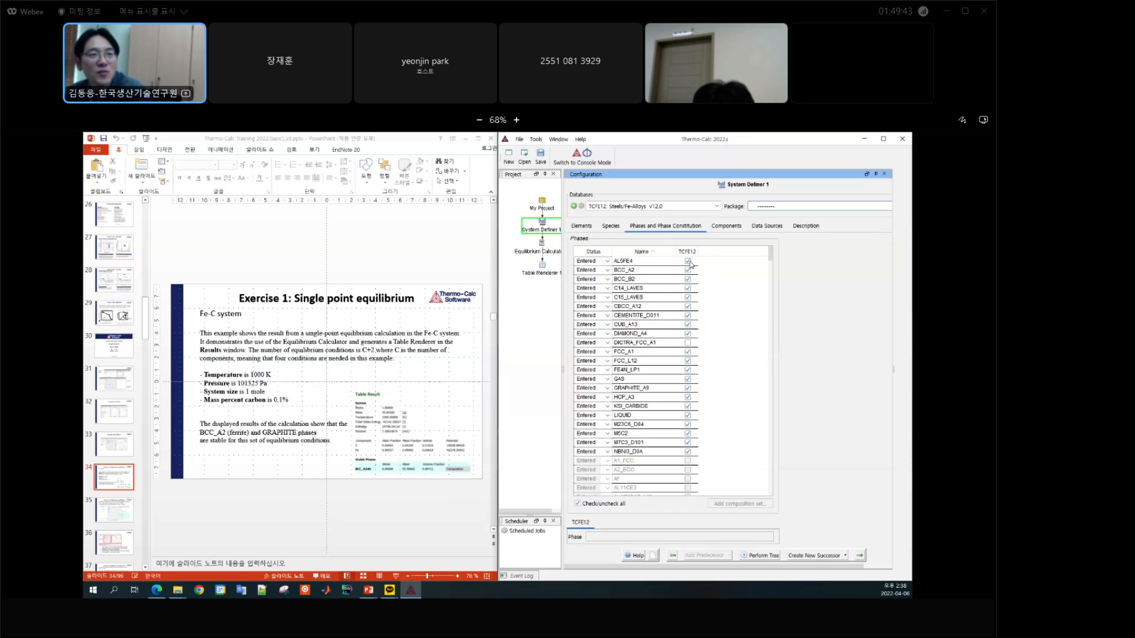
pyautogui.click(688, 380)
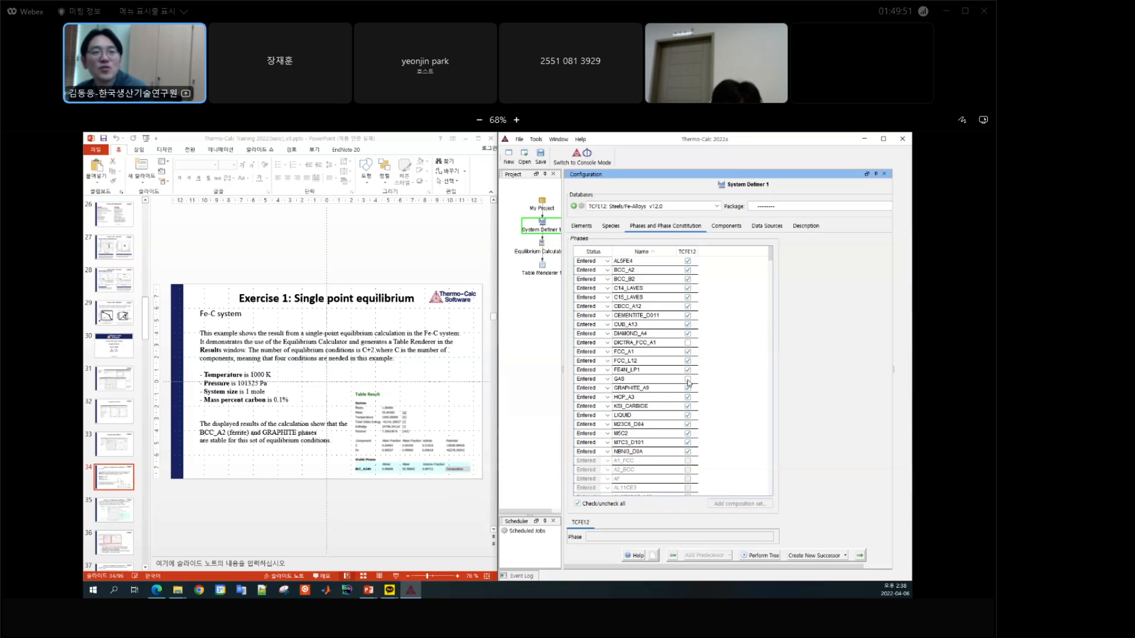
pyautogui.click(687, 380)
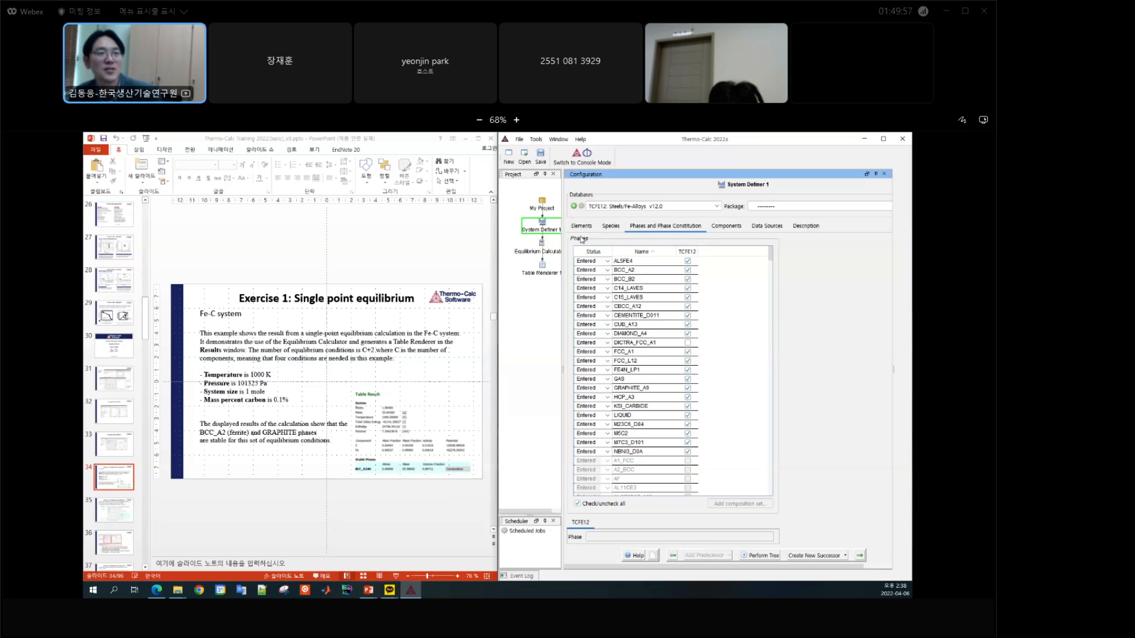
pyautogui.click(581, 225)
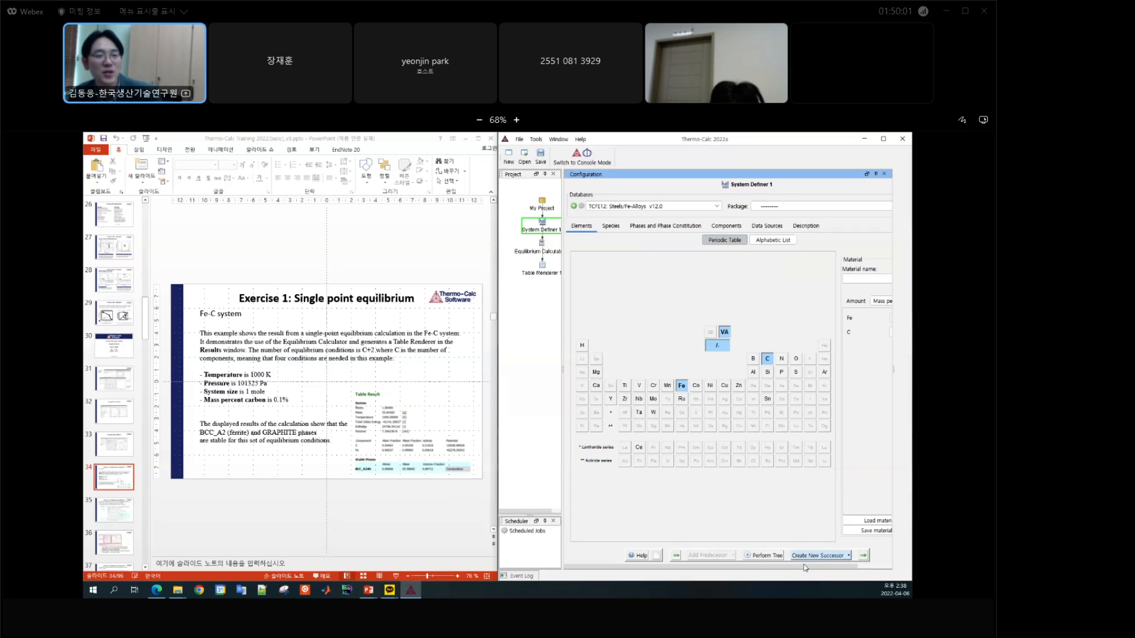
pyautogui.moveTo(786, 569); pyautogui.dragTo(820, 569)
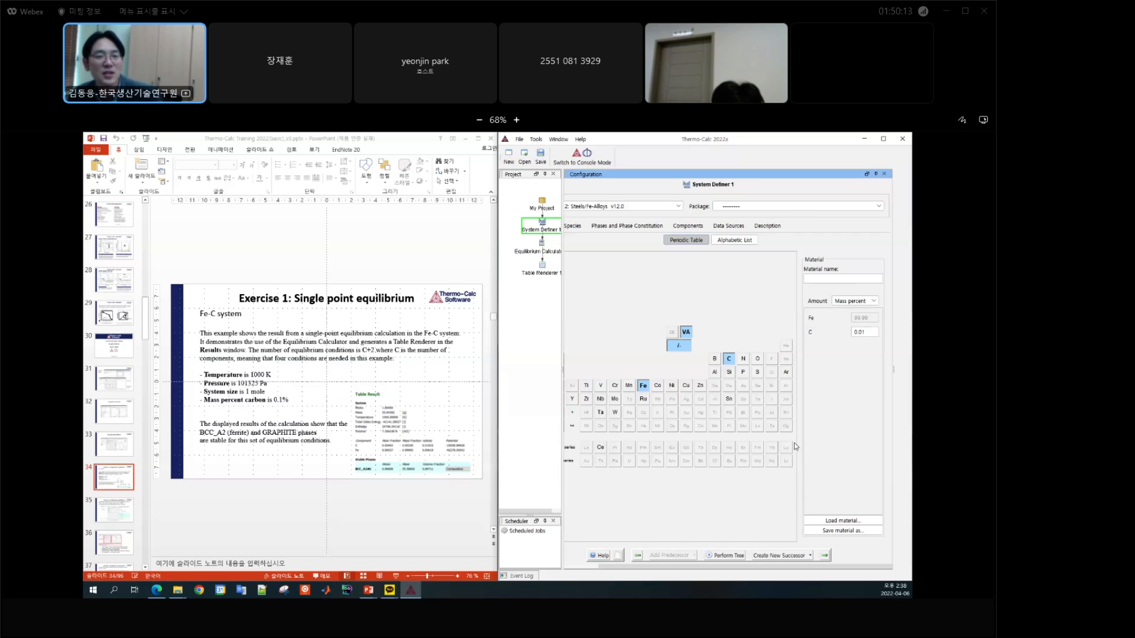
pyautogui.moveTo(780, 567); pyautogui.dragTo(687, 568)
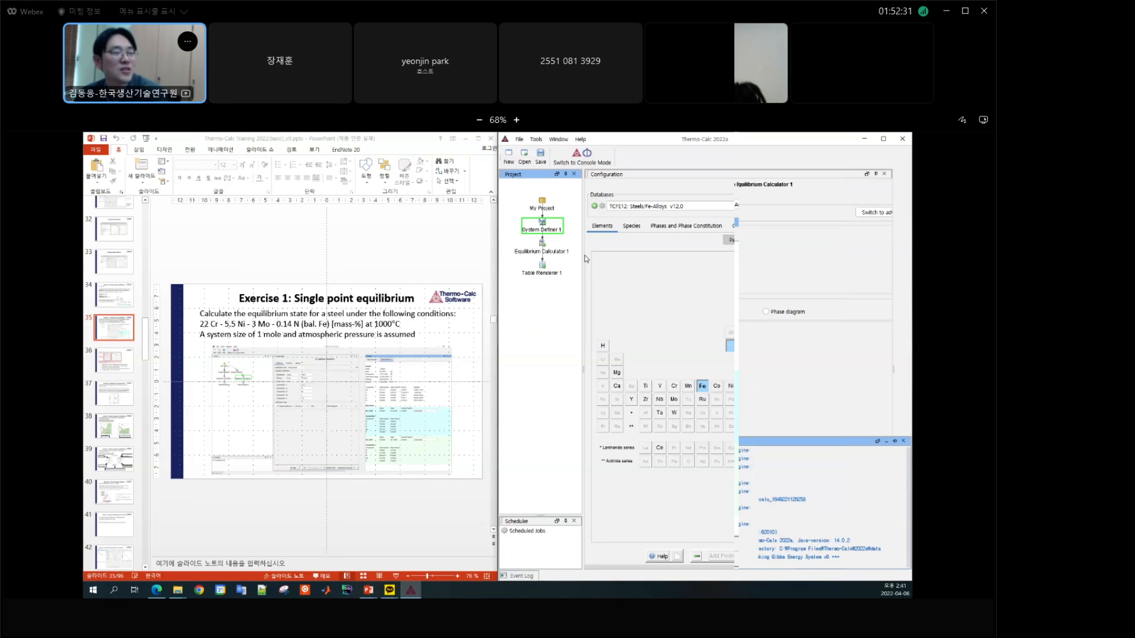
# Step: Widen the project tree area and add a second Single Point Equilibrium branch under My Project
pyautogui.moveTo(583, 255); pyautogui.dragTo(629, 255)
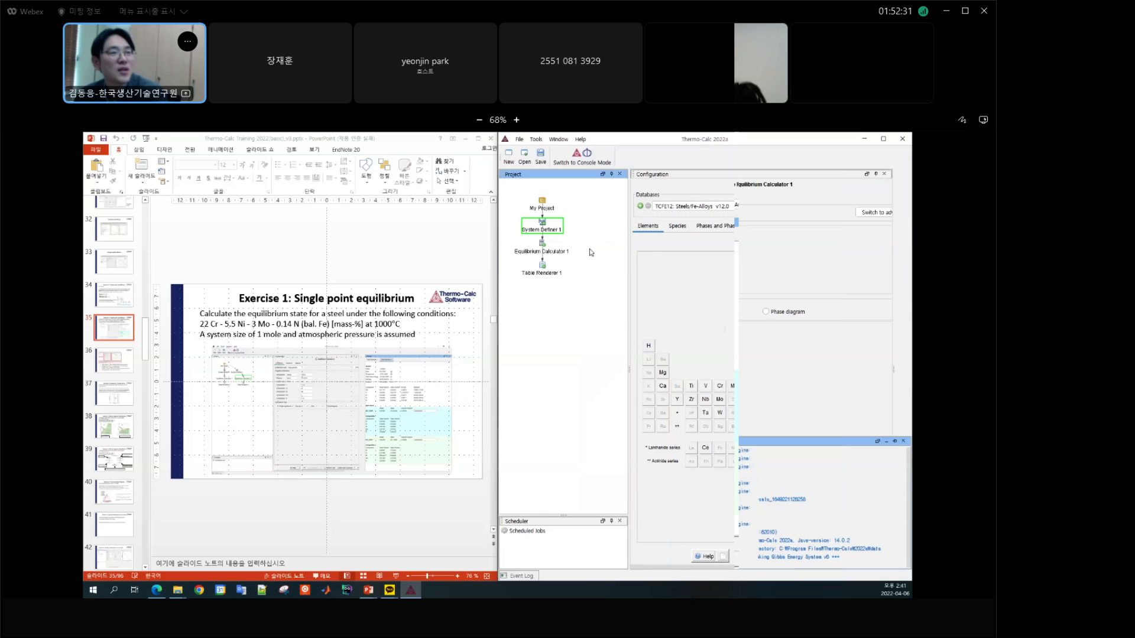
pyautogui.click(541, 250)
pyautogui.click(542, 267)
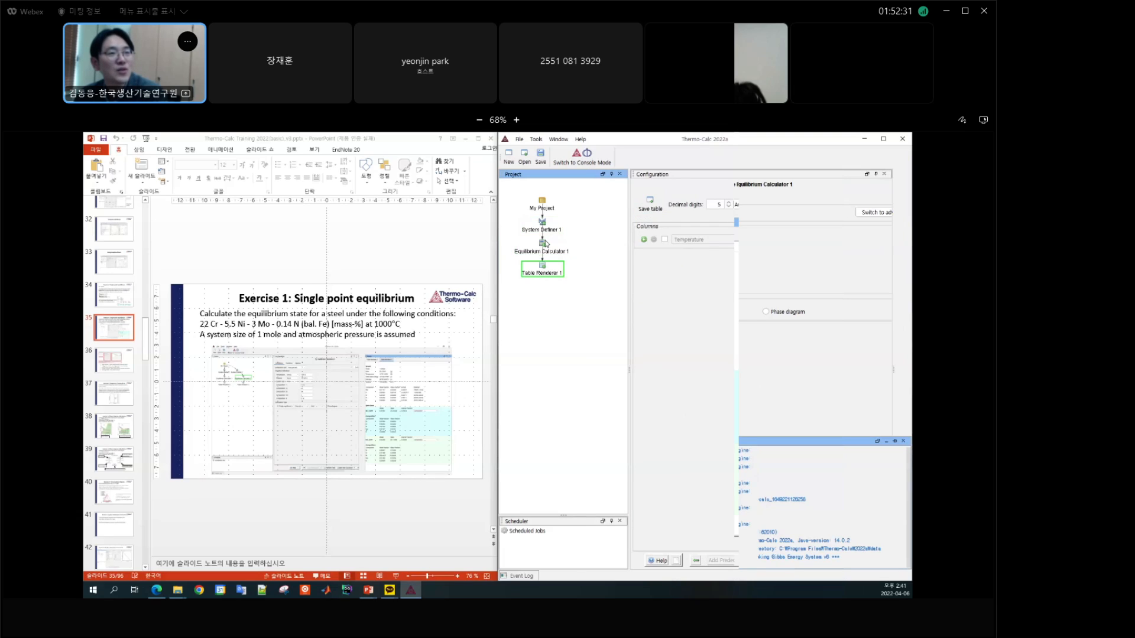
pyautogui.click(542, 231)
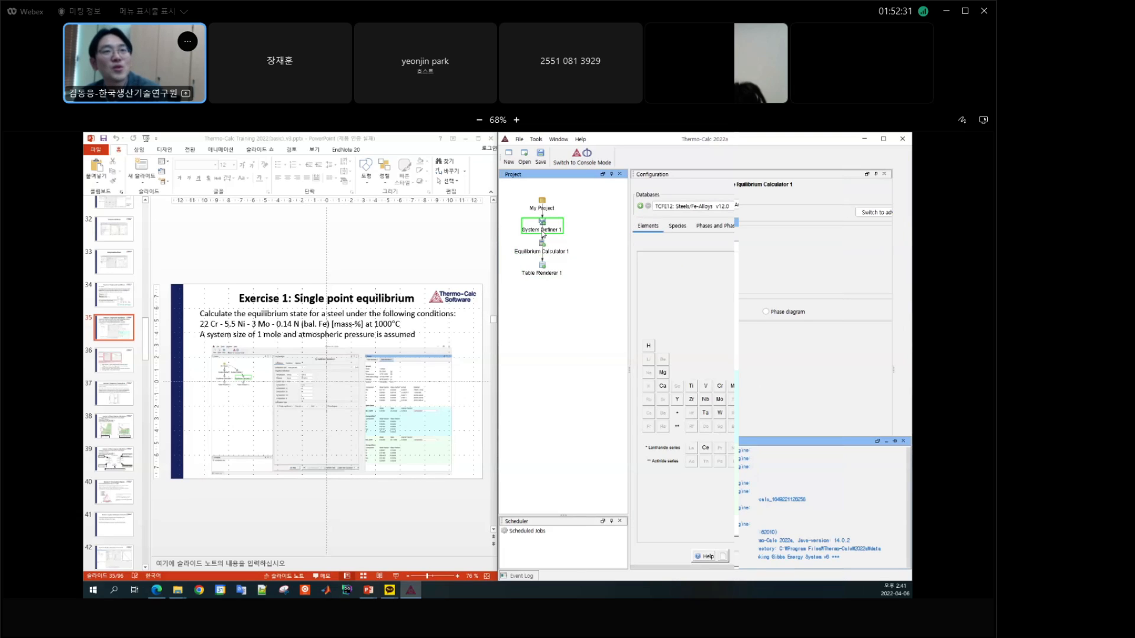
pyautogui.click(576, 238)
pyautogui.click(542, 208)
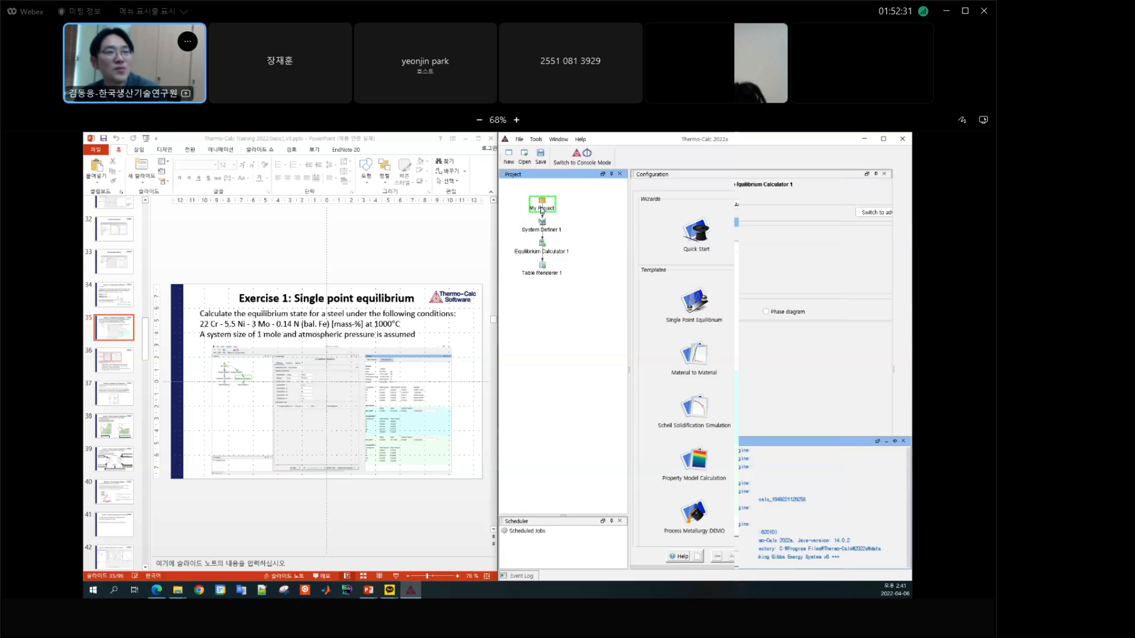
pyautogui.click(693, 311)
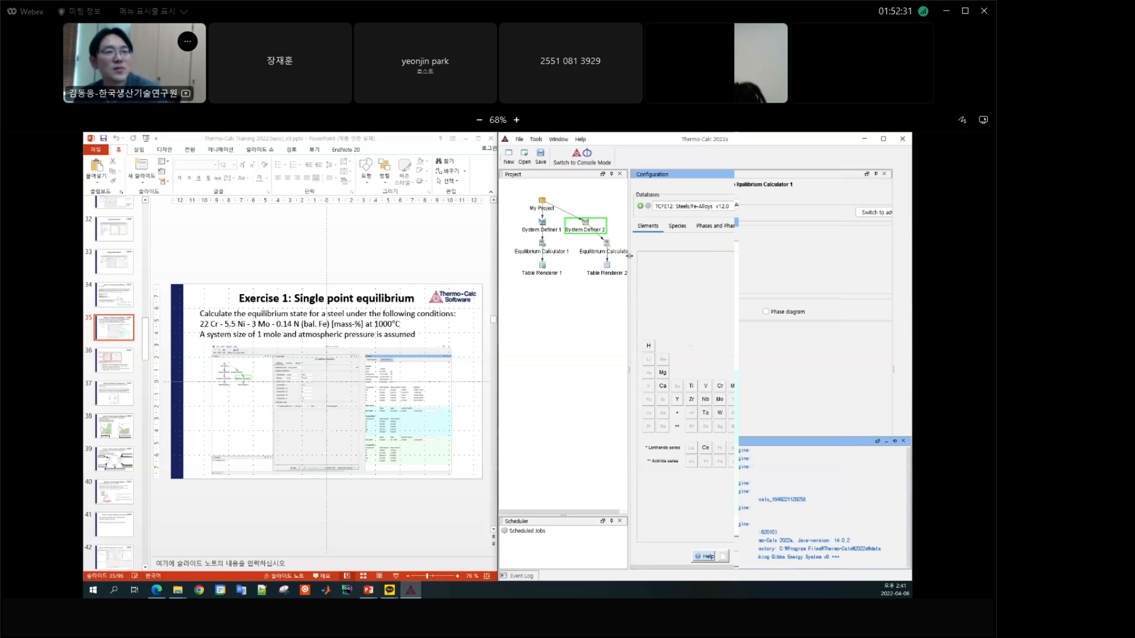
pyautogui.moveTo(654, 257); pyautogui.dragTo(653, 258)
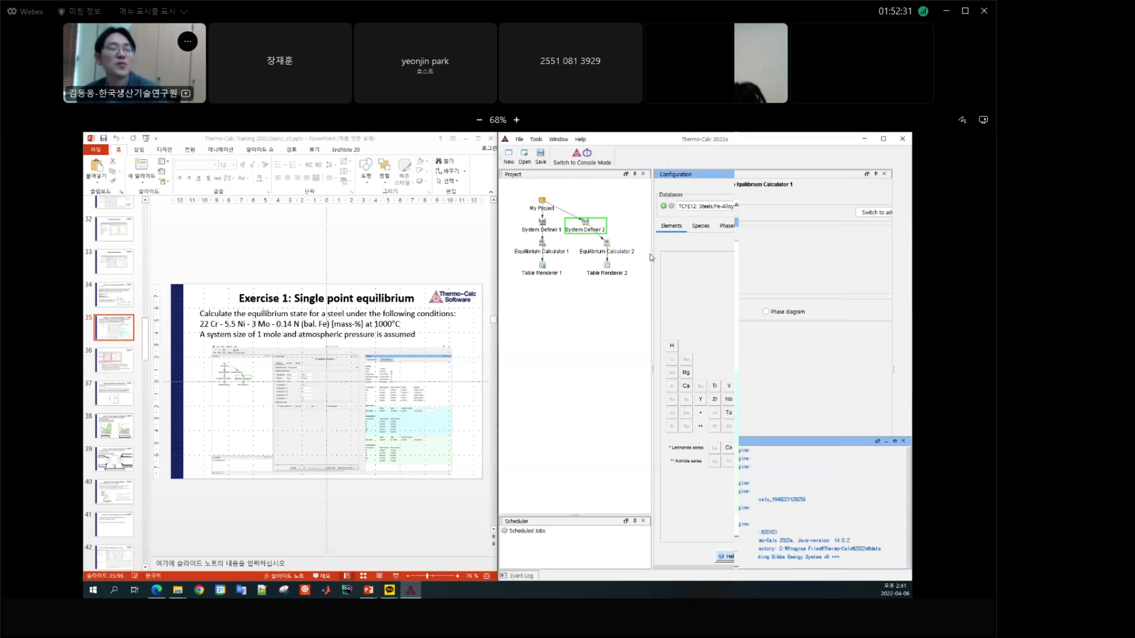
pyautogui.click(637, 199)
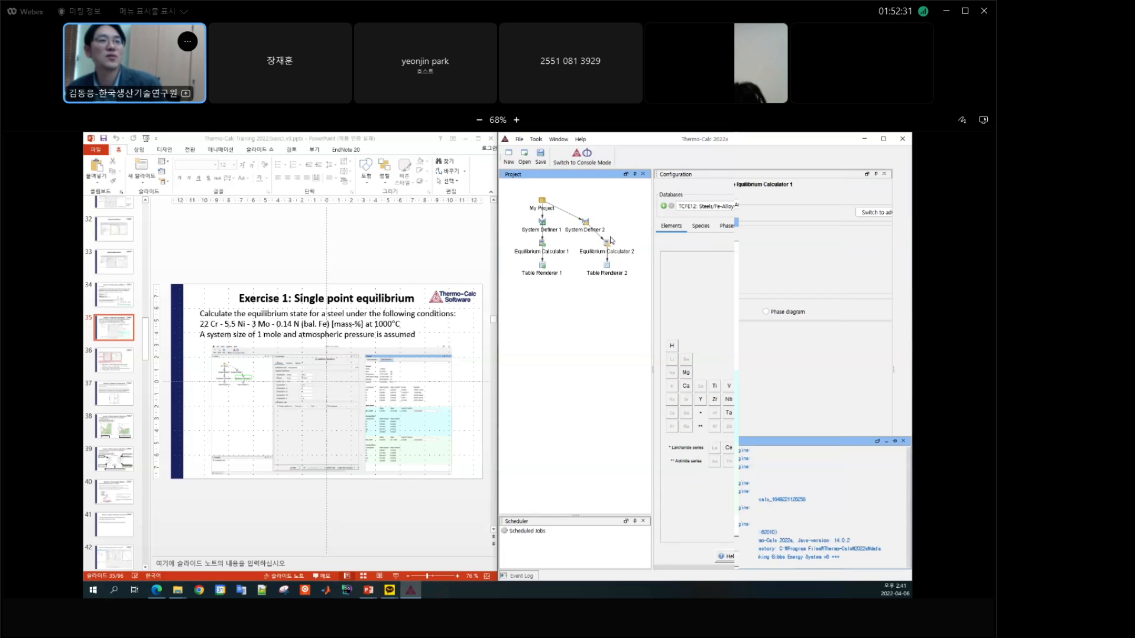
# Step: Reposition the System Definer 2 branch in the project tree, and reset the arrangement with Apply Auto Layout
pyautogui.moveTo(585, 224); pyautogui.dragTo(606, 224)
pyautogui.click(635, 201)
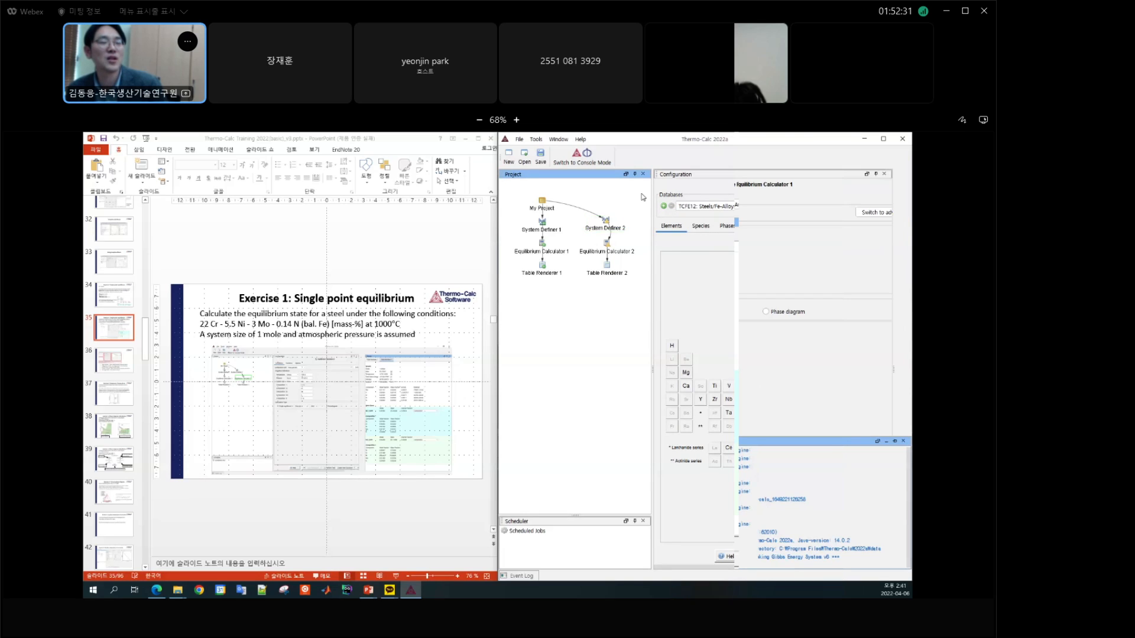
pyautogui.click(606, 224)
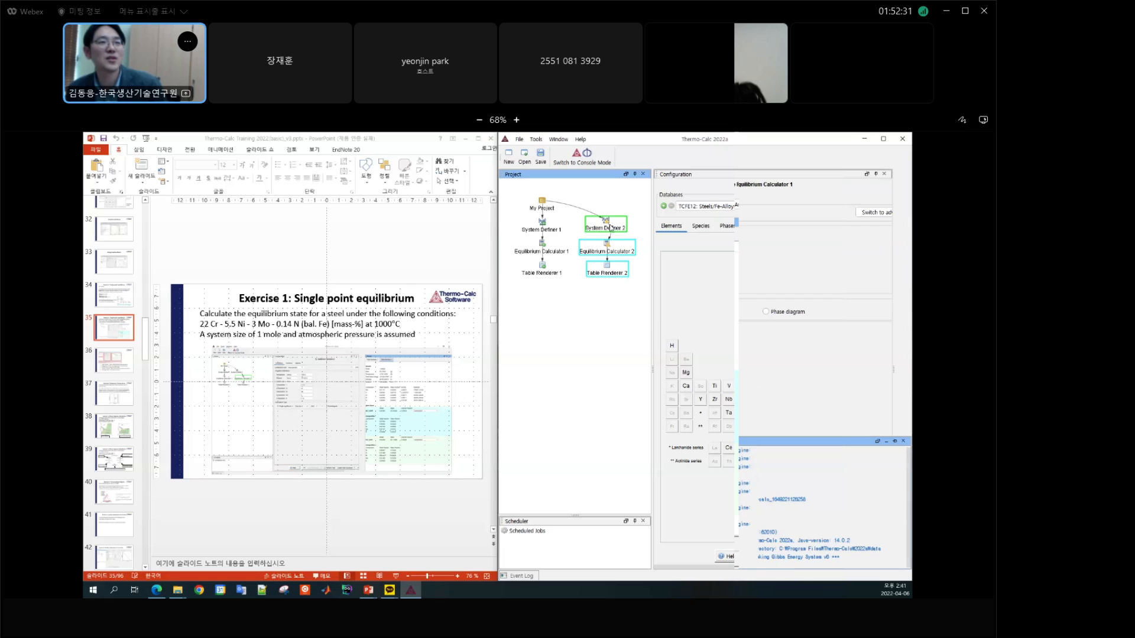
pyautogui.moveTo(611, 227); pyautogui.dragTo(597, 327)
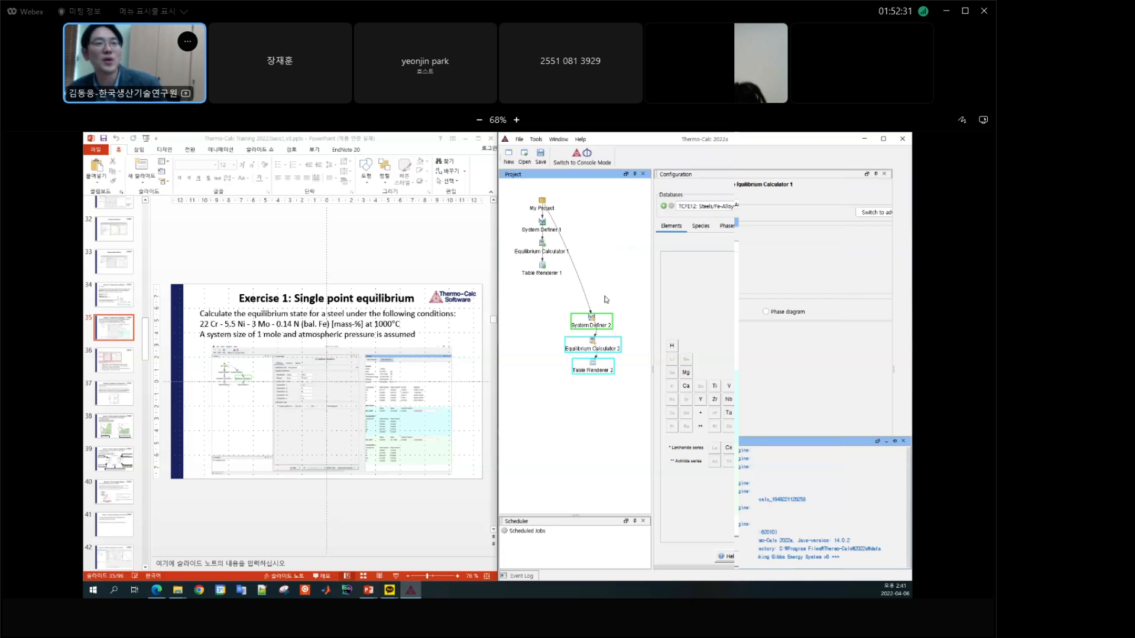
pyautogui.rightClick(601, 243)
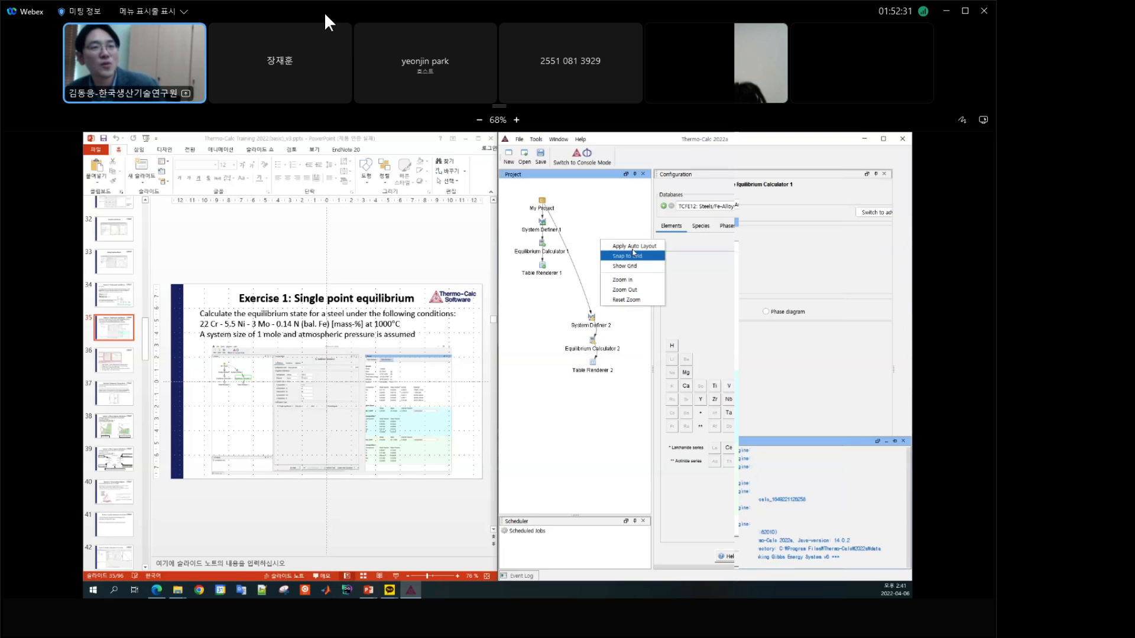
pyautogui.click(634, 245)
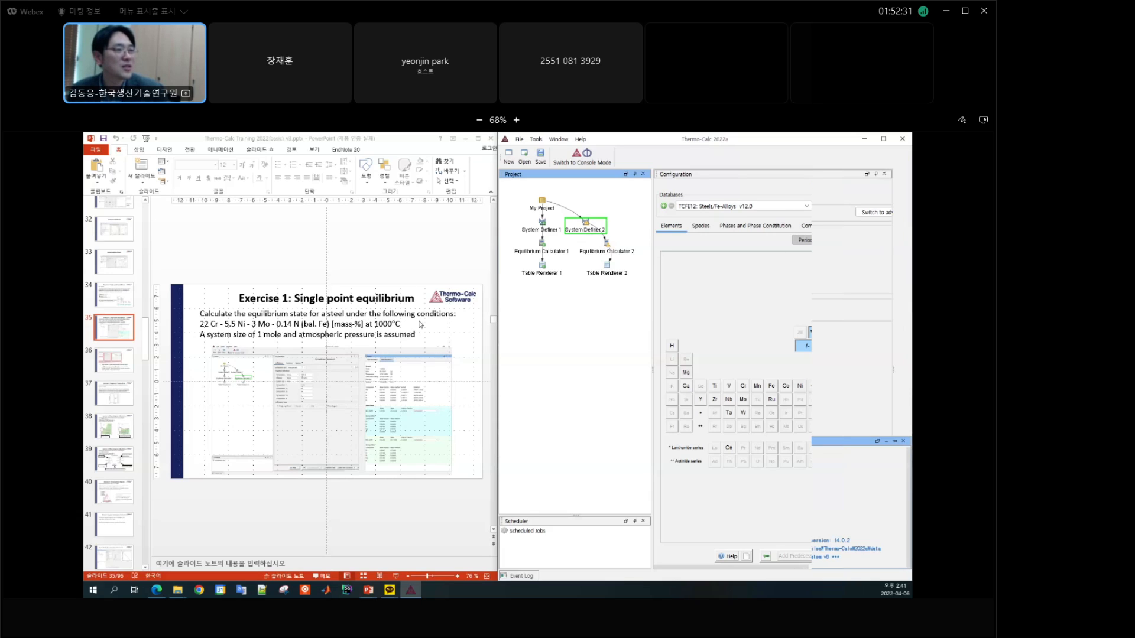
# Step: Check the steel composition on the exercise slide and select Fe, Cr, Ni, Mo and N as the elements of System Definer 2
pyautogui.click(393, 332)
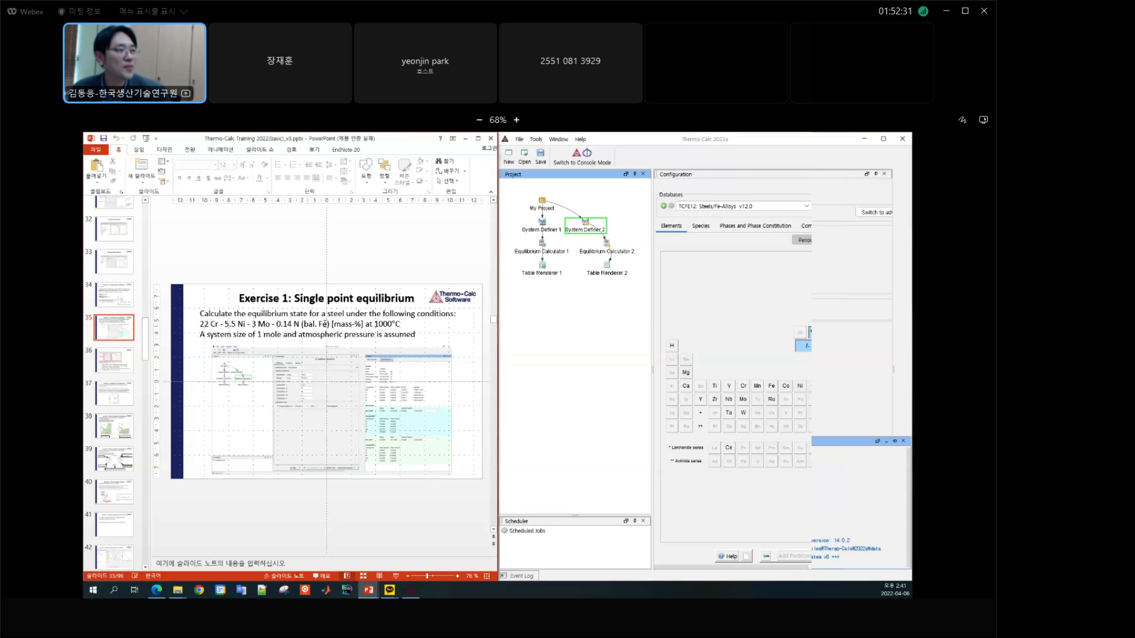
pyautogui.moveTo(324, 324); pyautogui.dragTo(303, 324)
pyautogui.click(214, 324)
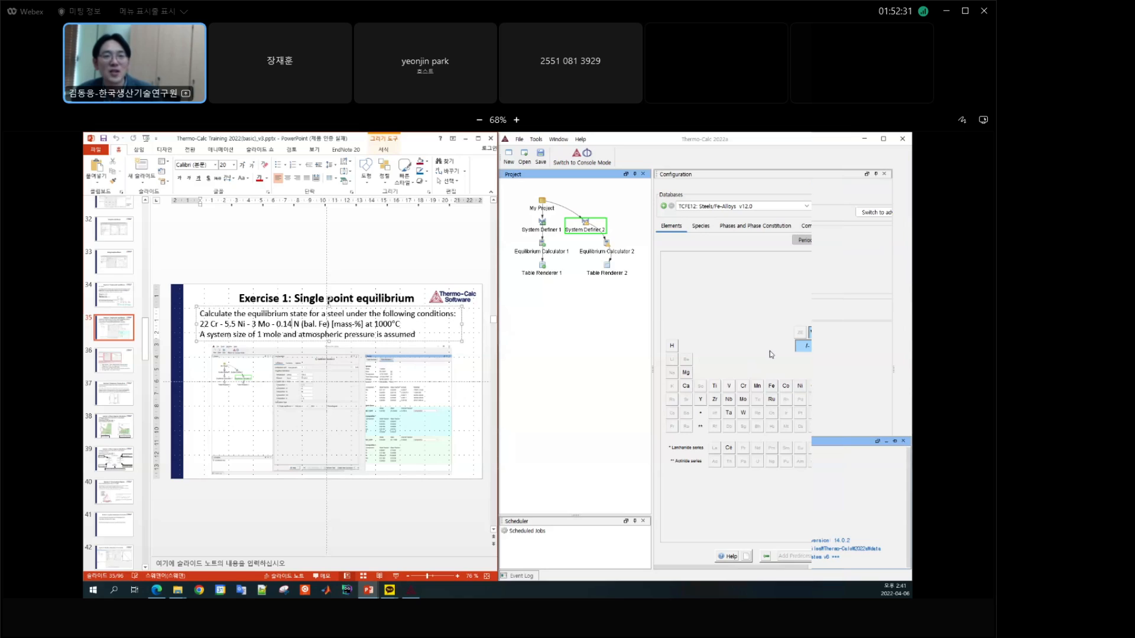
pyautogui.click(774, 390)
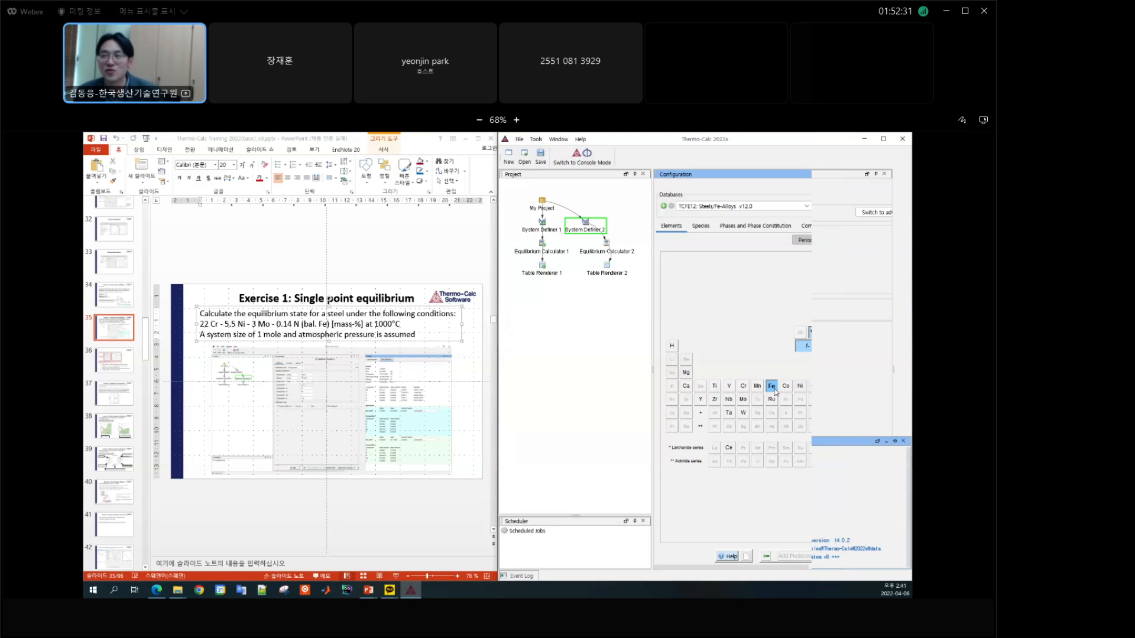
pyautogui.click(743, 386)
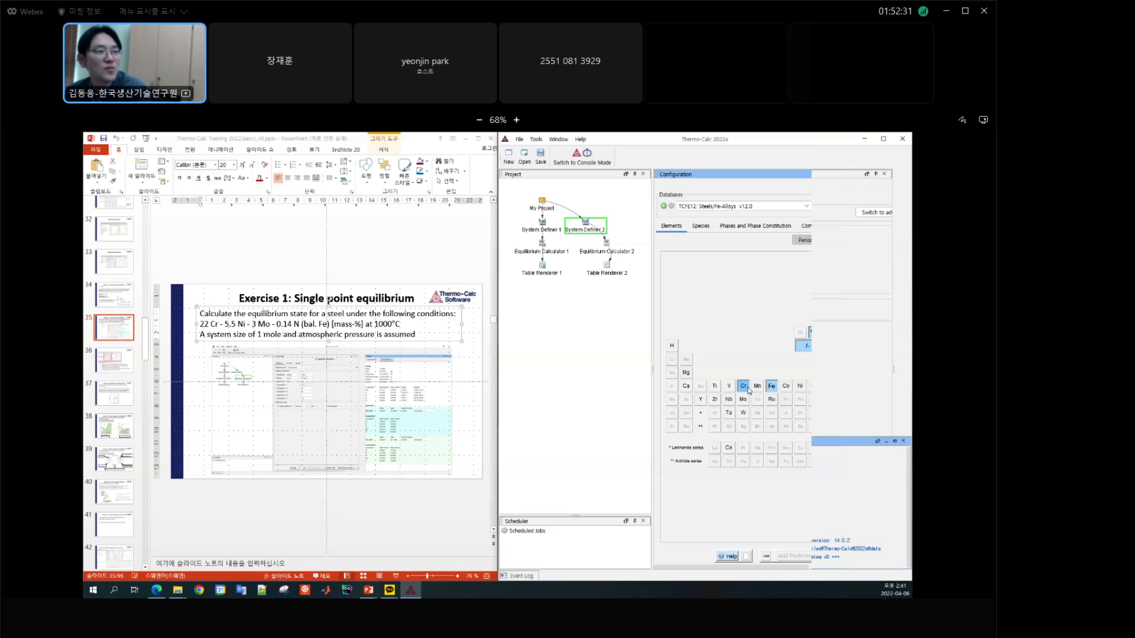
pyautogui.click(800, 388)
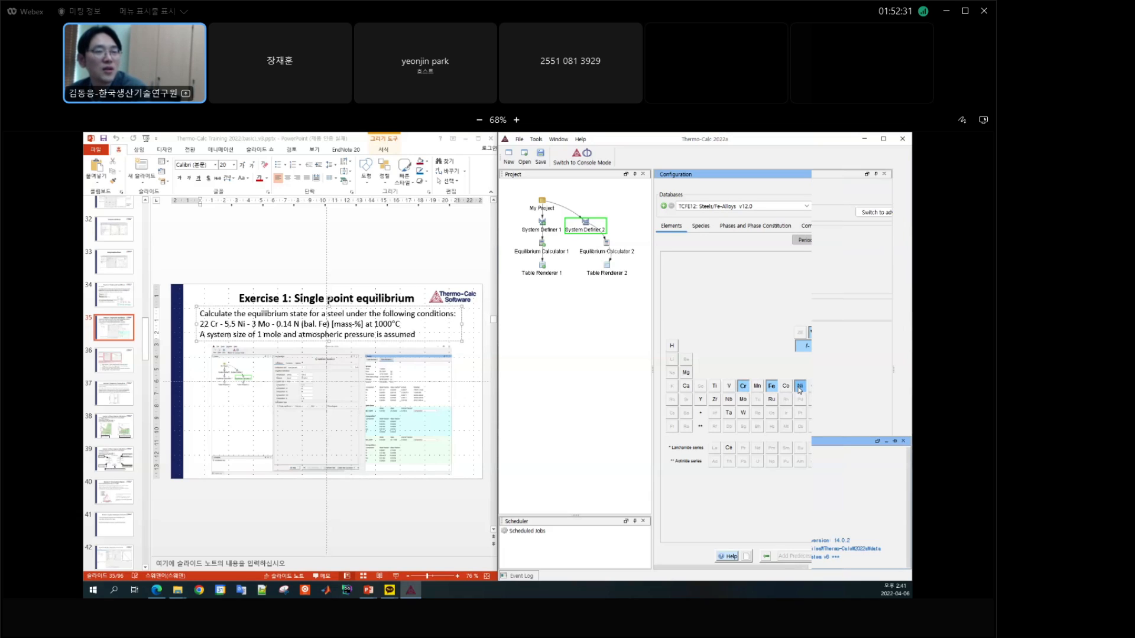
pyautogui.click(743, 400)
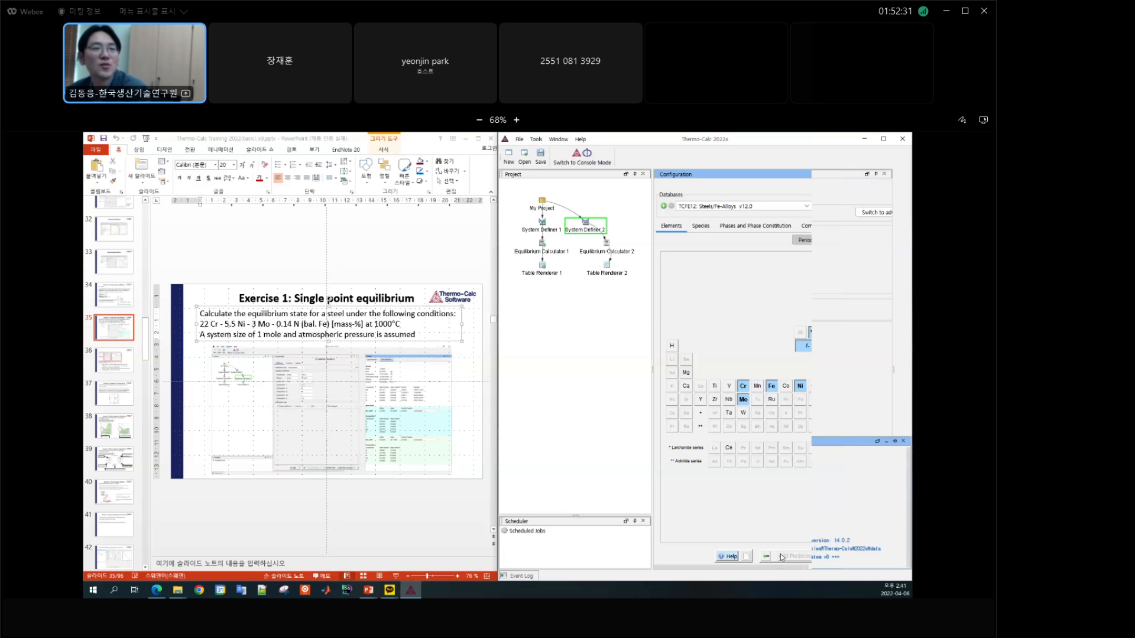
pyautogui.moveTo(769, 567); pyautogui.dragTo(850, 567)
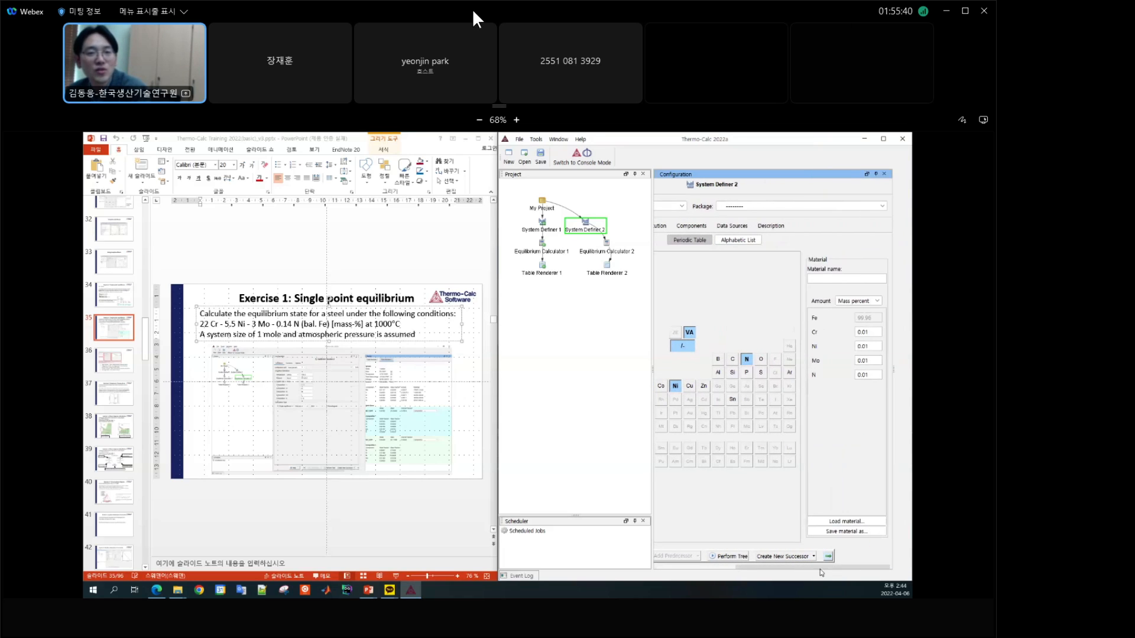
pyautogui.moveTo(821, 569); pyautogui.dragTo(733, 567)
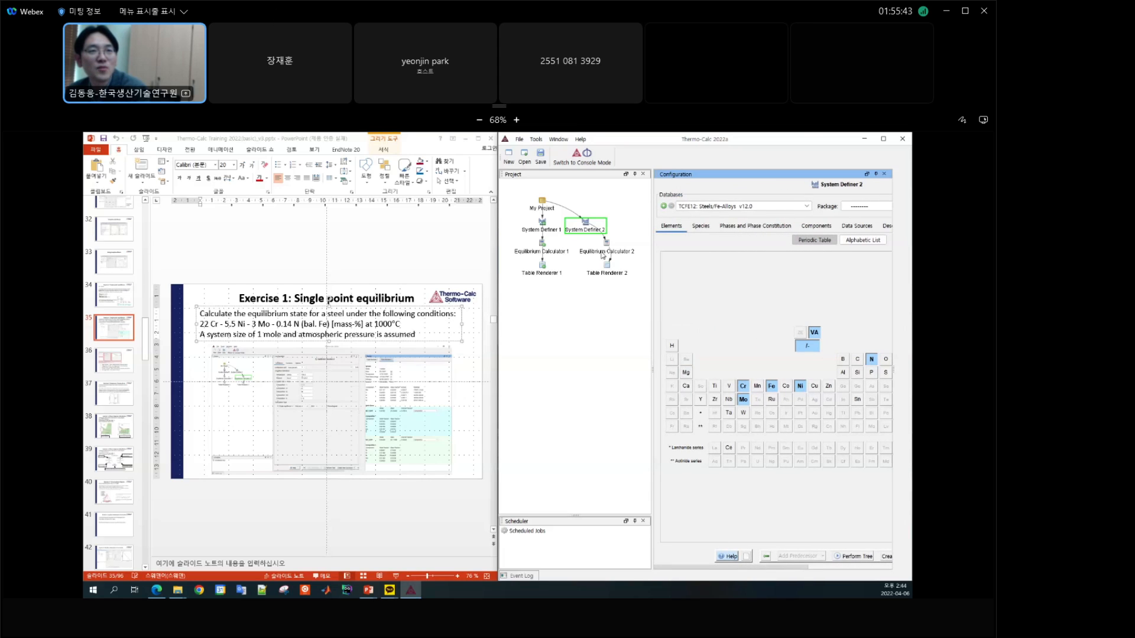
# Step: Set the temperature unit of Equilibrium Calculator 2 to Celsius and check its pressure and system size values
pyautogui.click(603, 254)
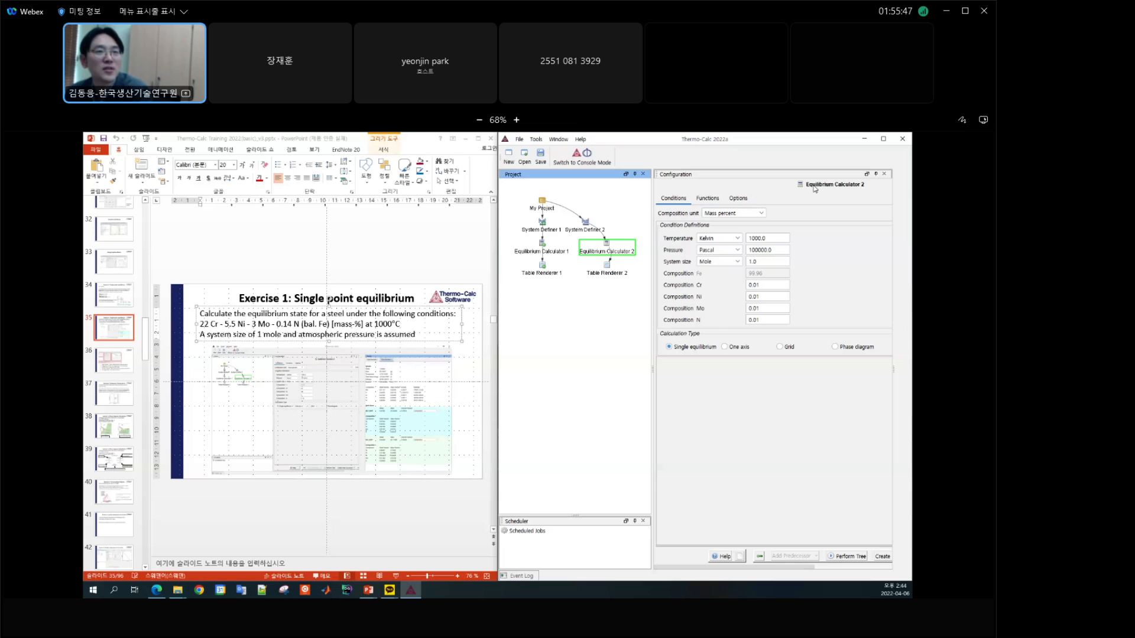
pyautogui.click(727, 239)
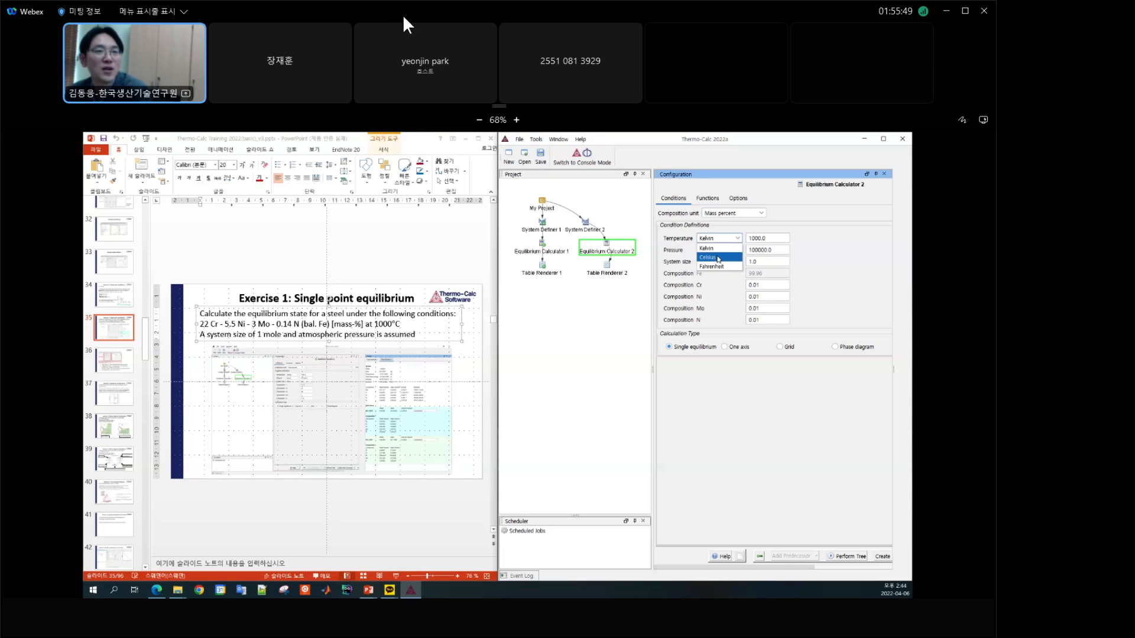
pyautogui.click(718, 255)
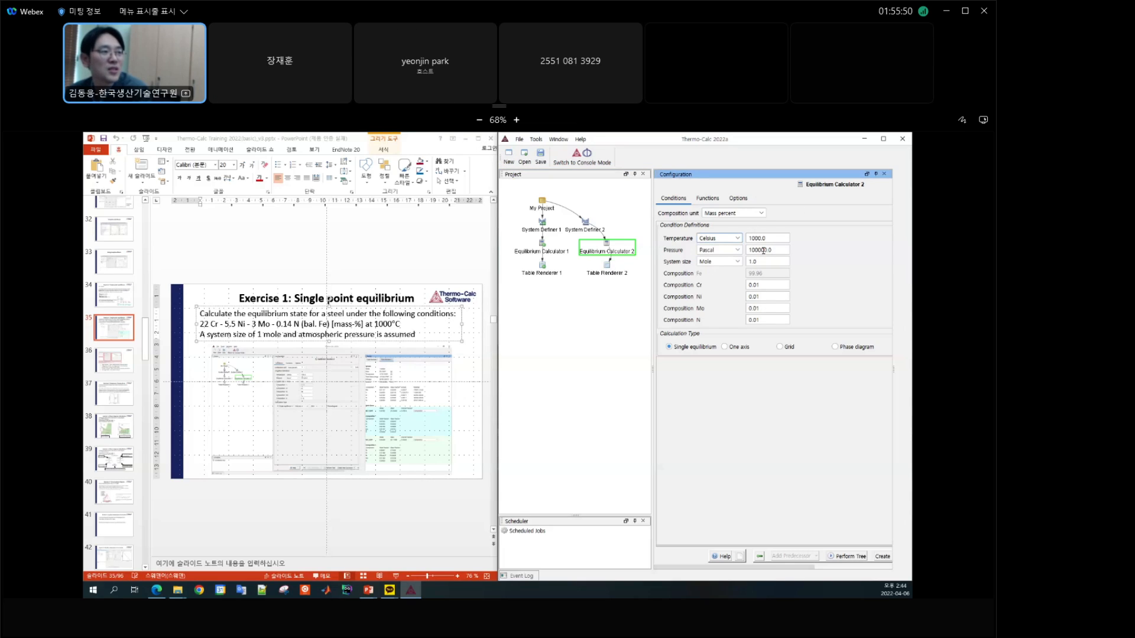
pyautogui.doubleClick(788, 252)
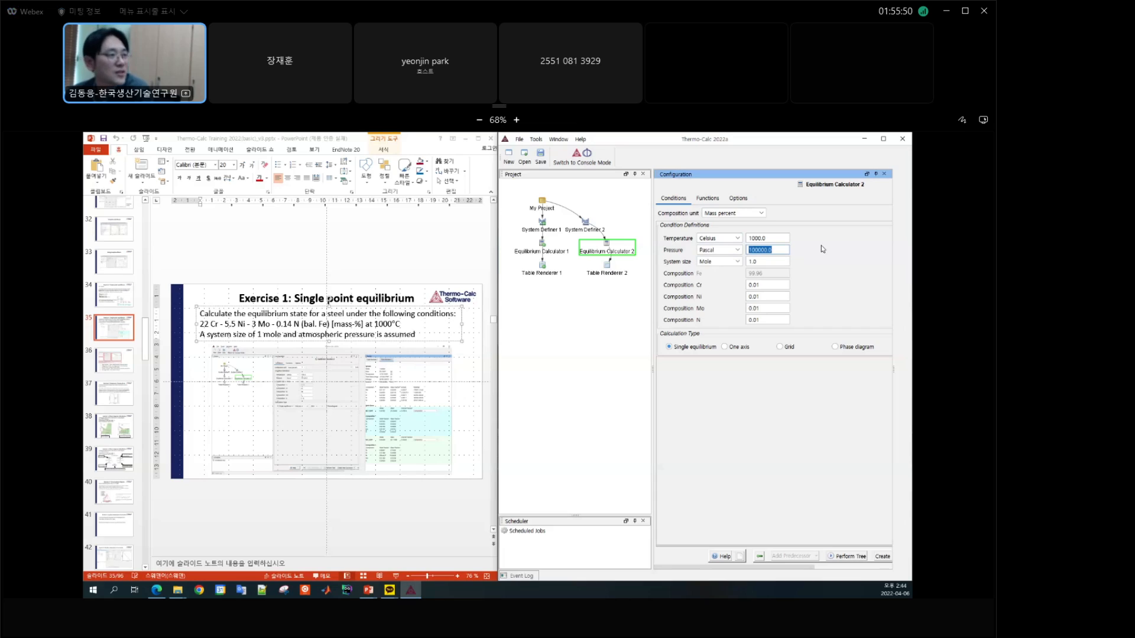
pyautogui.doubleClick(777, 261)
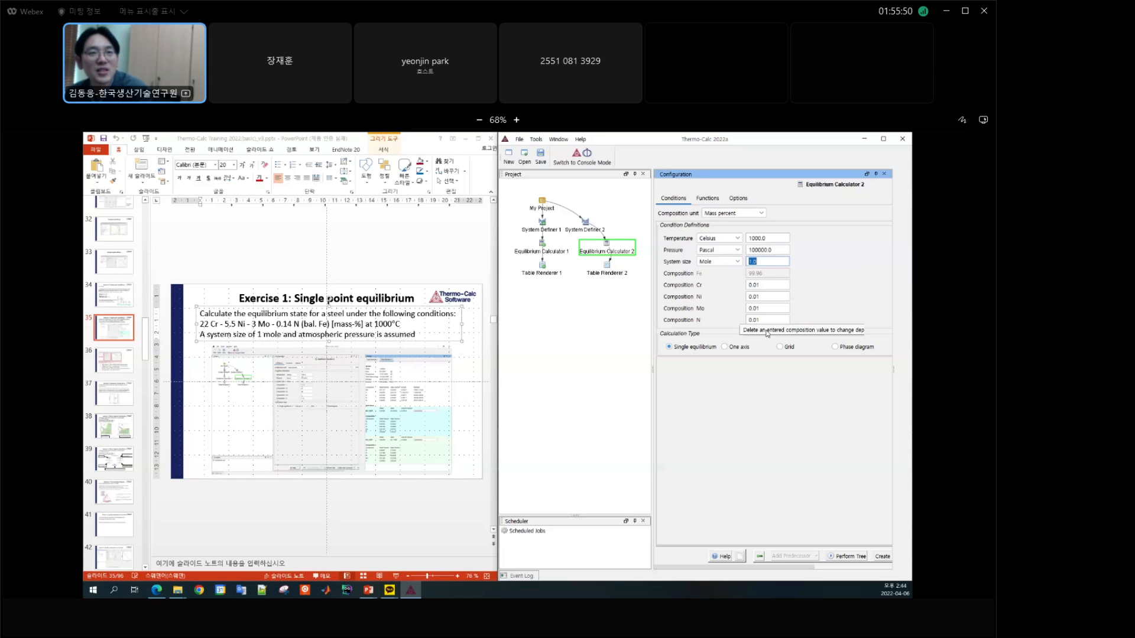
# Step: Enter the steel composition in mass percent for Equilibrium Calculator 2: Cr 22, Ni 5.5, Mo 3 and N 0.14
pyautogui.click(765, 286)
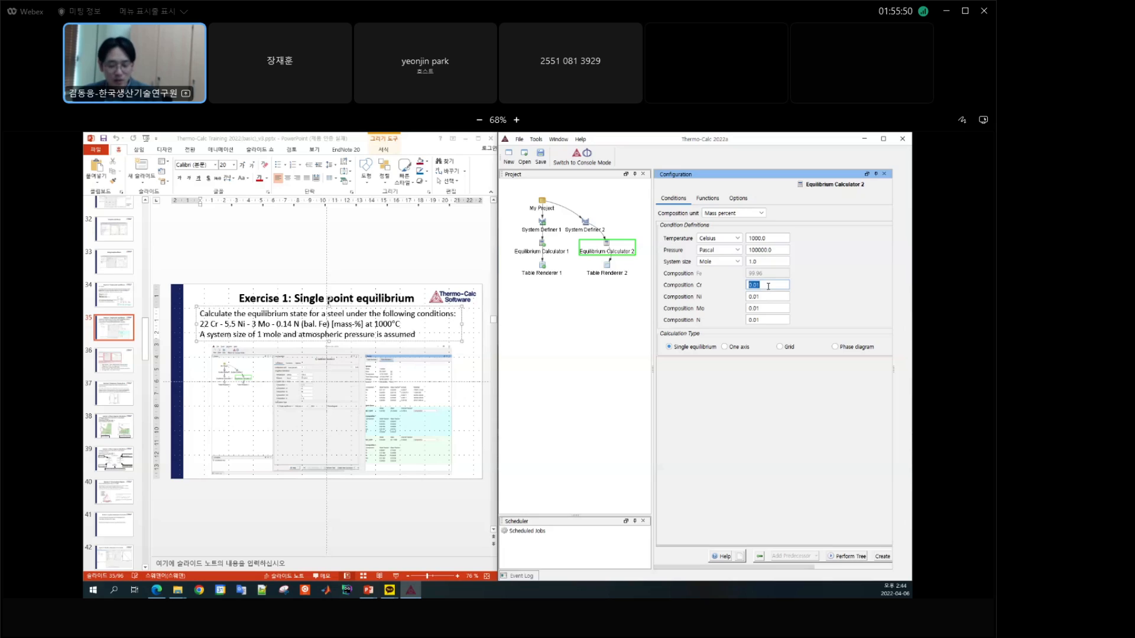
pyautogui.write('22')
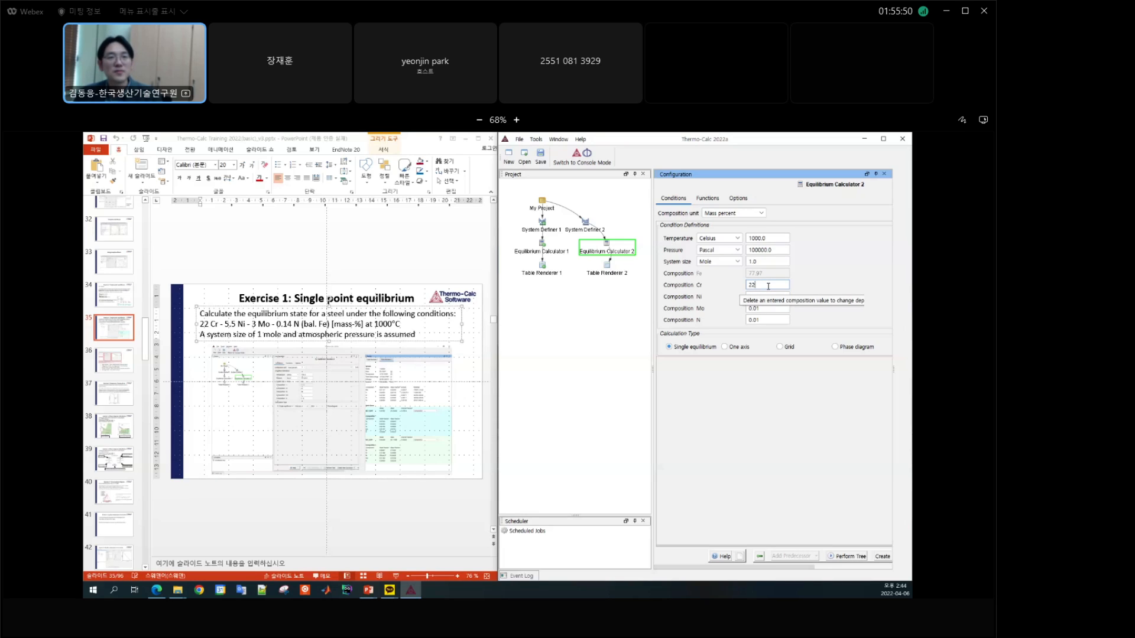
pyautogui.press('Tab')
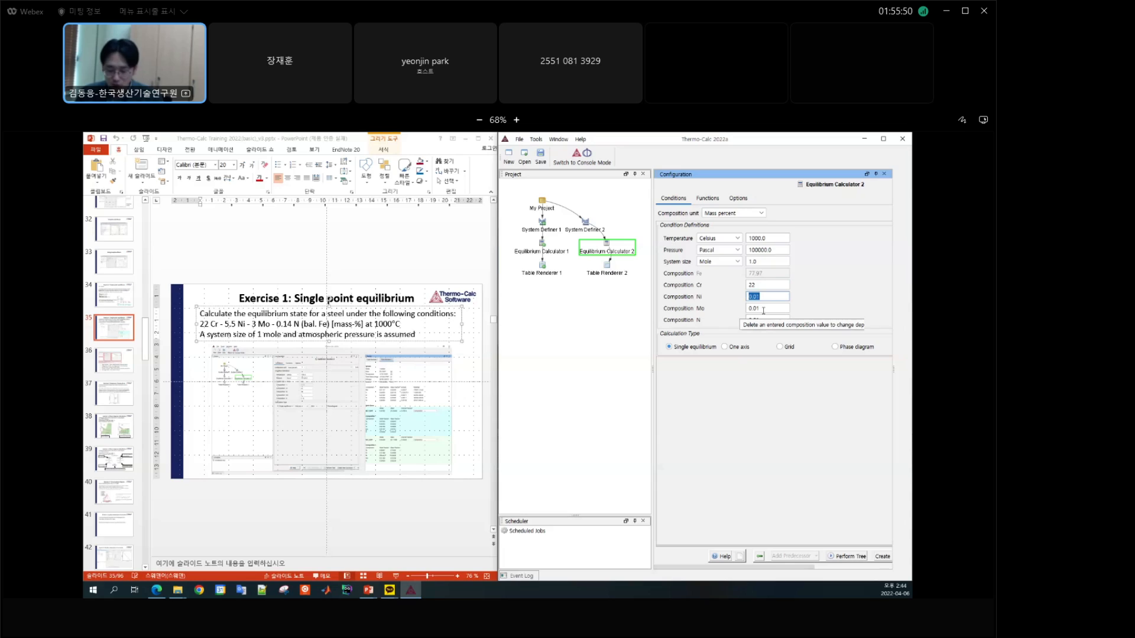
pyautogui.write('5.5')
pyautogui.press('Tab')
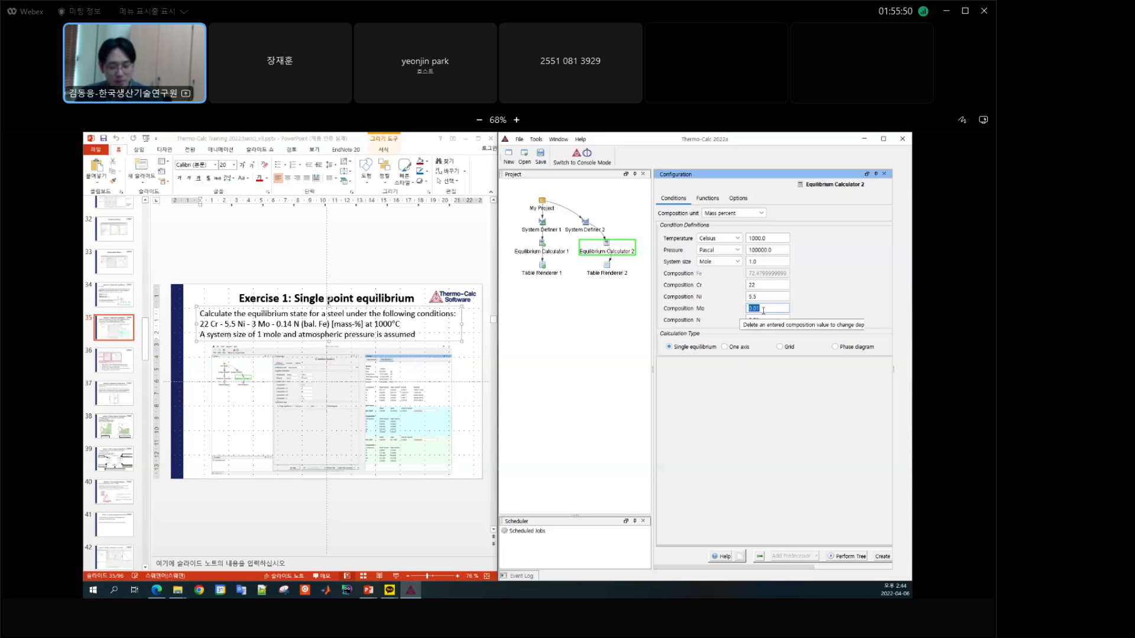
pyautogui.write('3')
pyautogui.press('Tab')
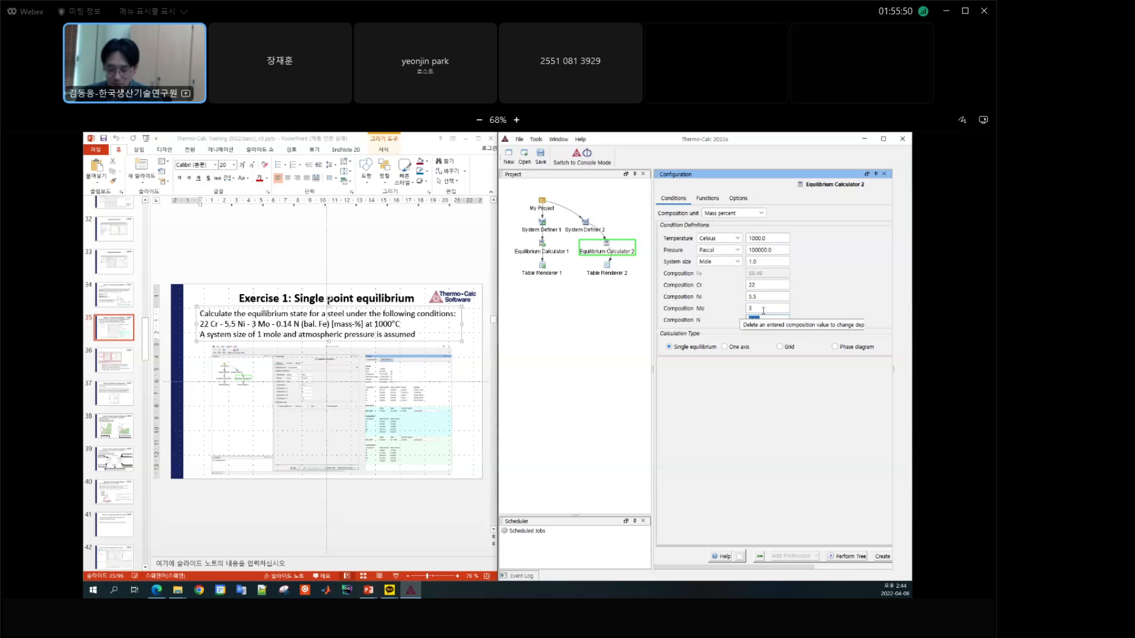
pyautogui.write('0.14')
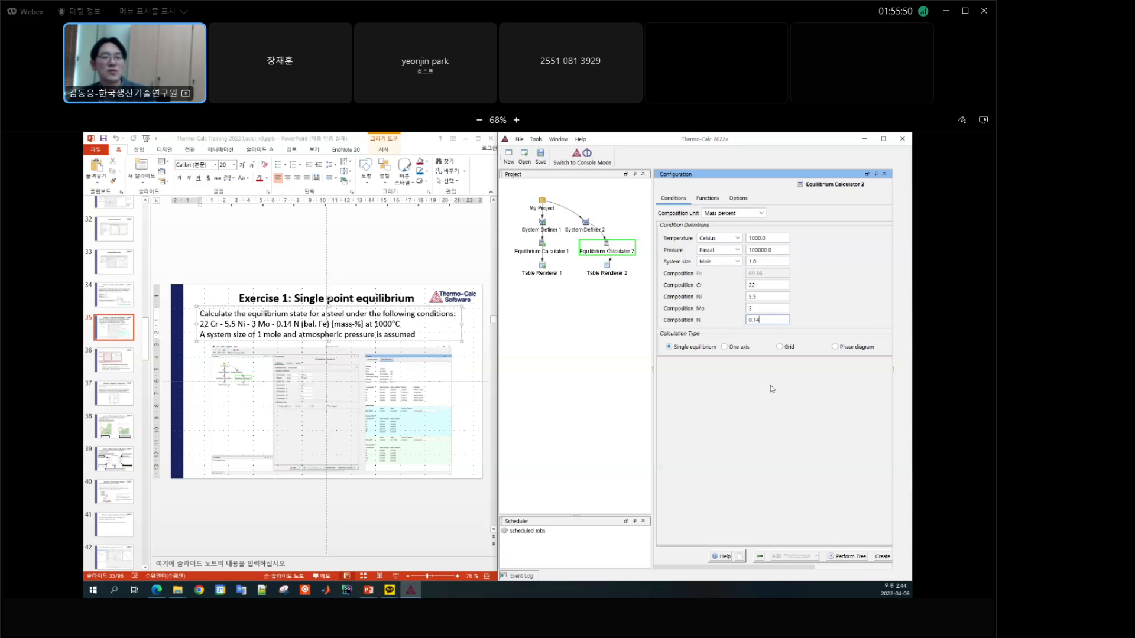
# Step: Perform the calculations for the project tree and display the Results window
pyautogui.click(853, 557)
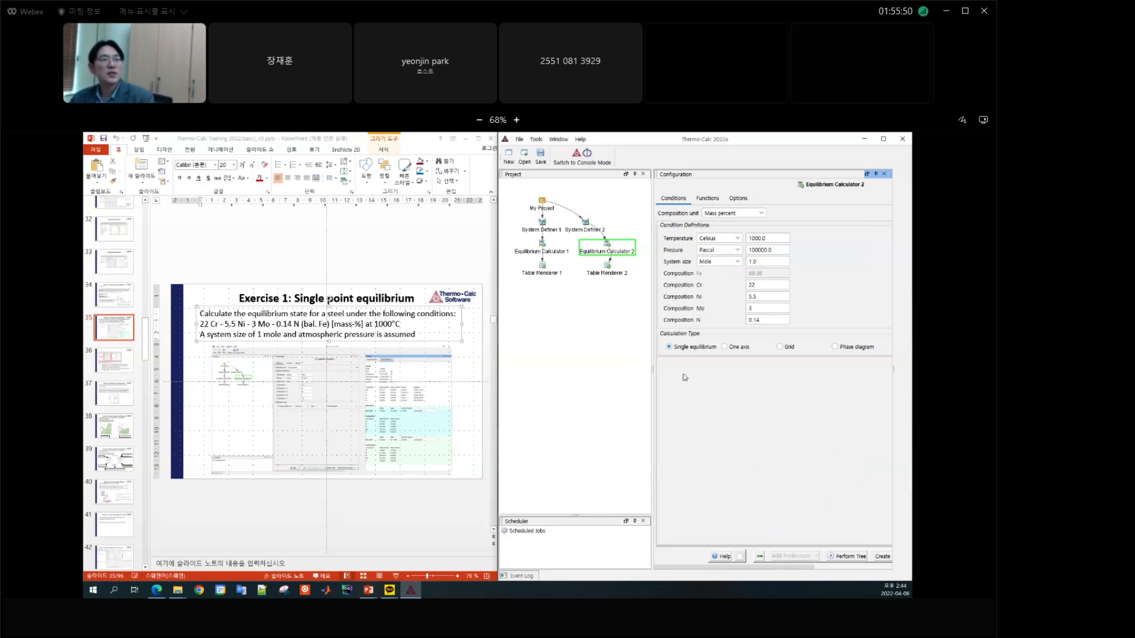
pyautogui.click(559, 139)
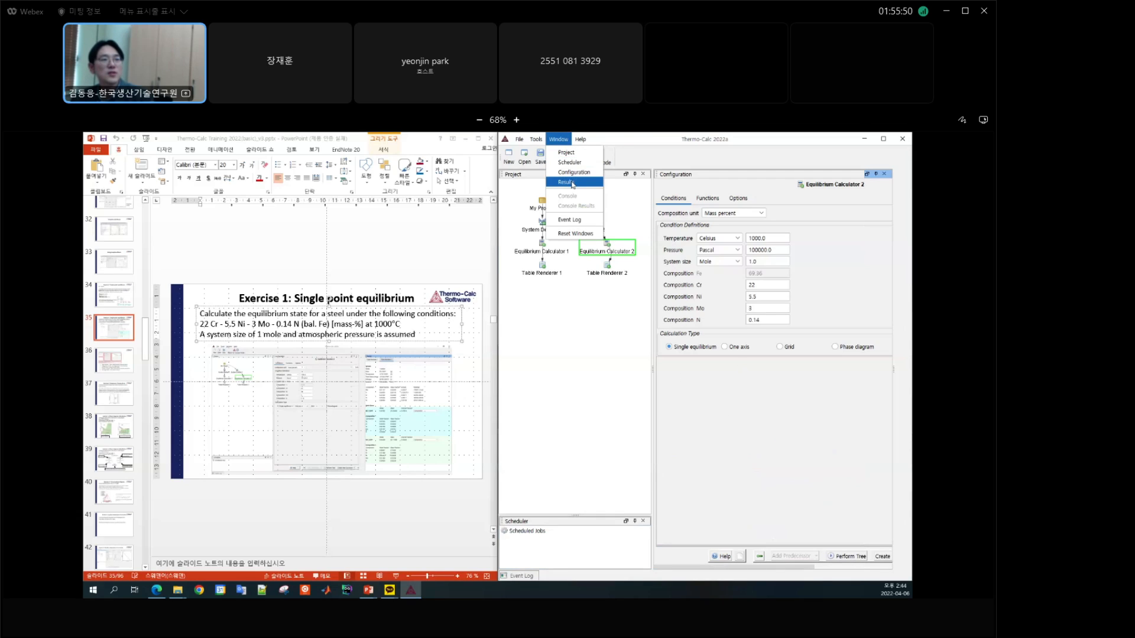
pyautogui.click(565, 182)
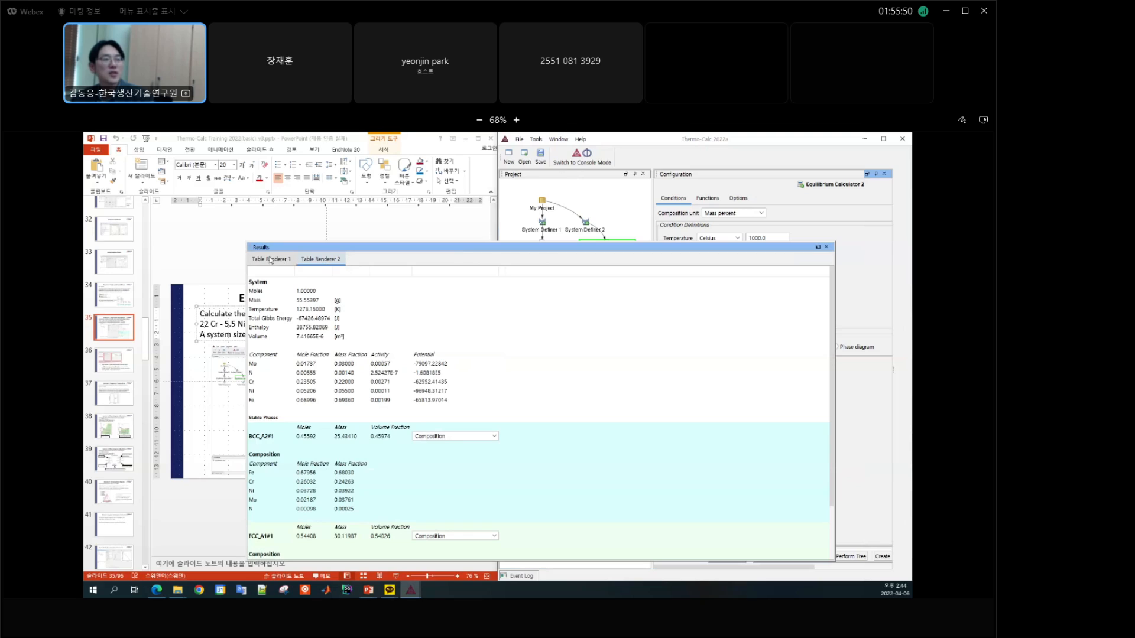
# Step: Compare the equilibrium results of Table Renderer 1 and Table Renderer 2
pyautogui.click(268, 260)
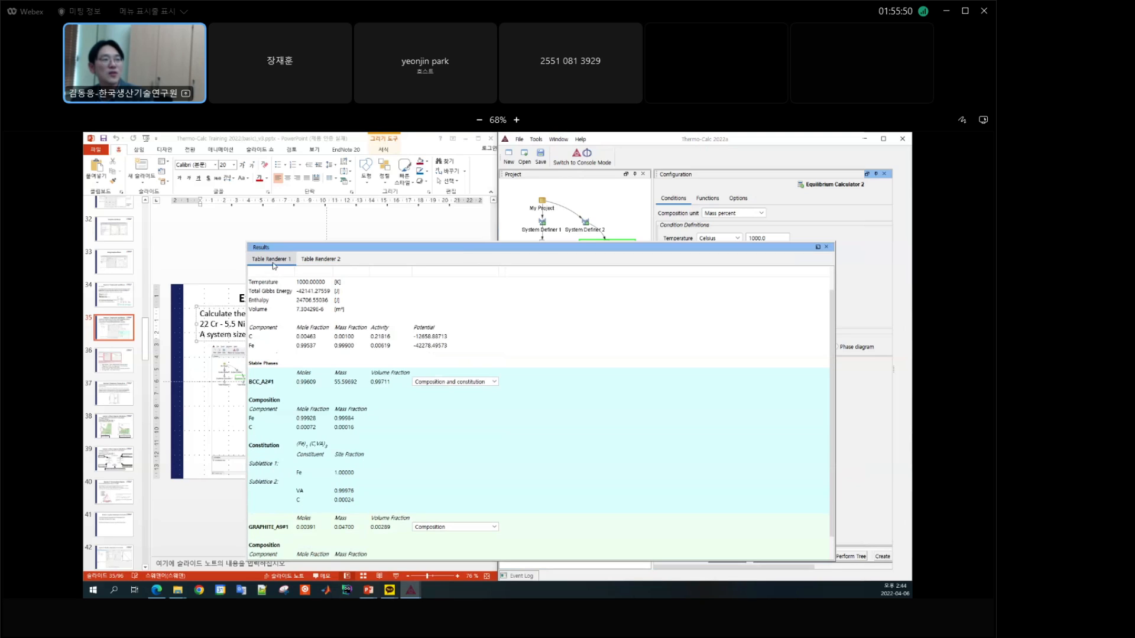
pyautogui.click(304, 262)
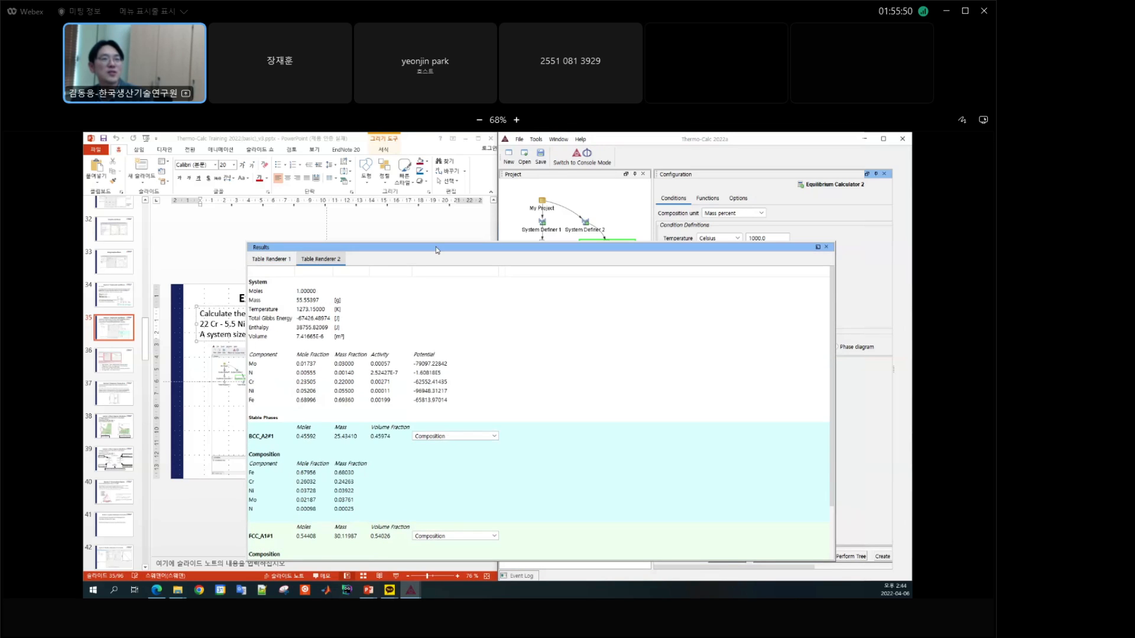
pyautogui.click(679, 142)
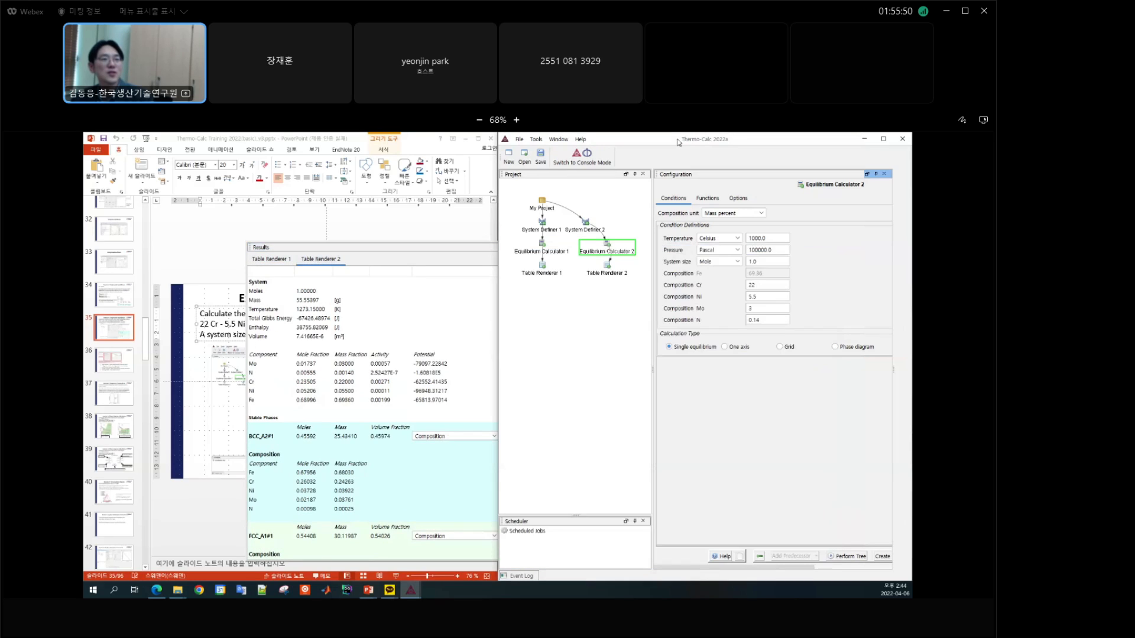
pyautogui.click(425, 254)
pyautogui.click(269, 259)
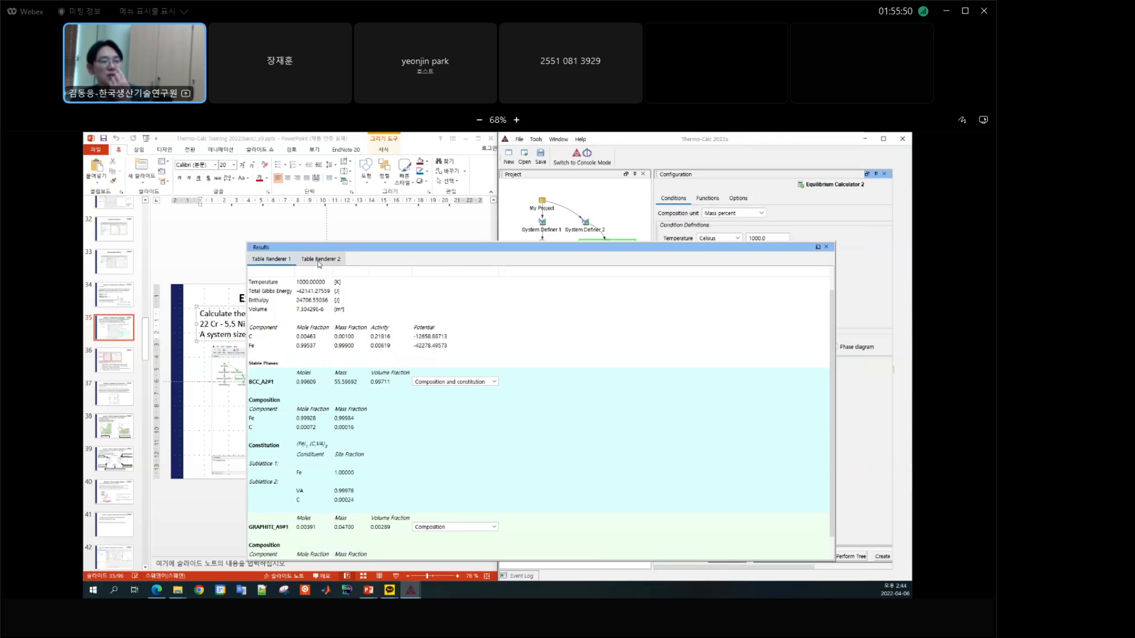
pyautogui.click(323, 263)
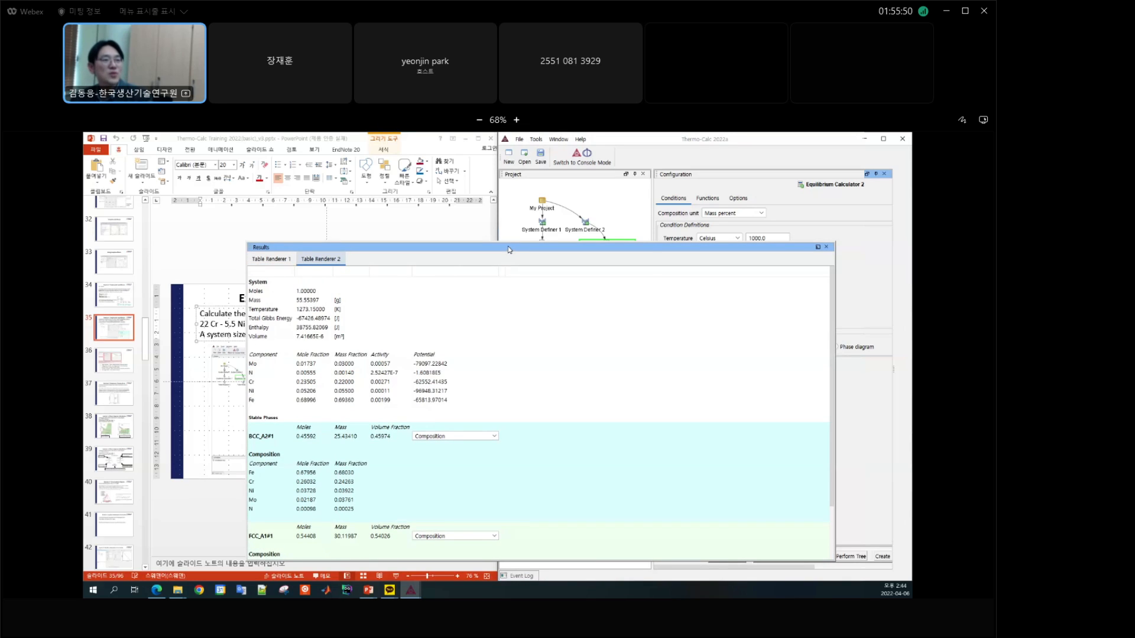
# Step: Reposition the Results window and show both composition and constitution for the FCC_A1#1 phase in Table Renderer 2
pyautogui.moveTo(508, 250); pyautogui.dragTo(439, 251)
pyautogui.scroll(-3, 443, 335)
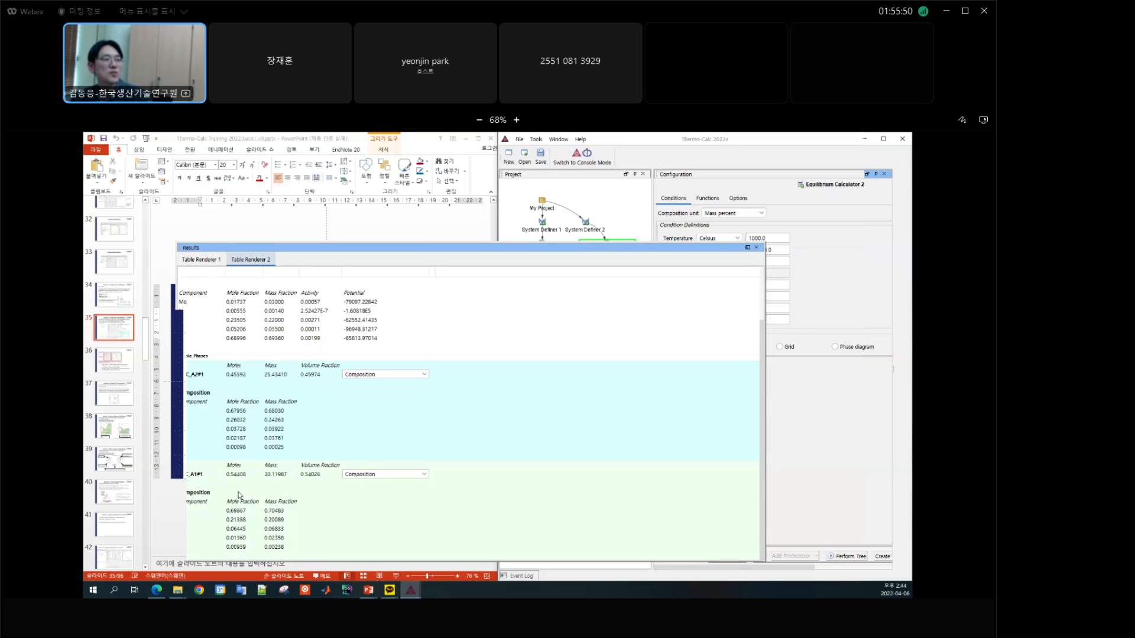
pyautogui.click(378, 477)
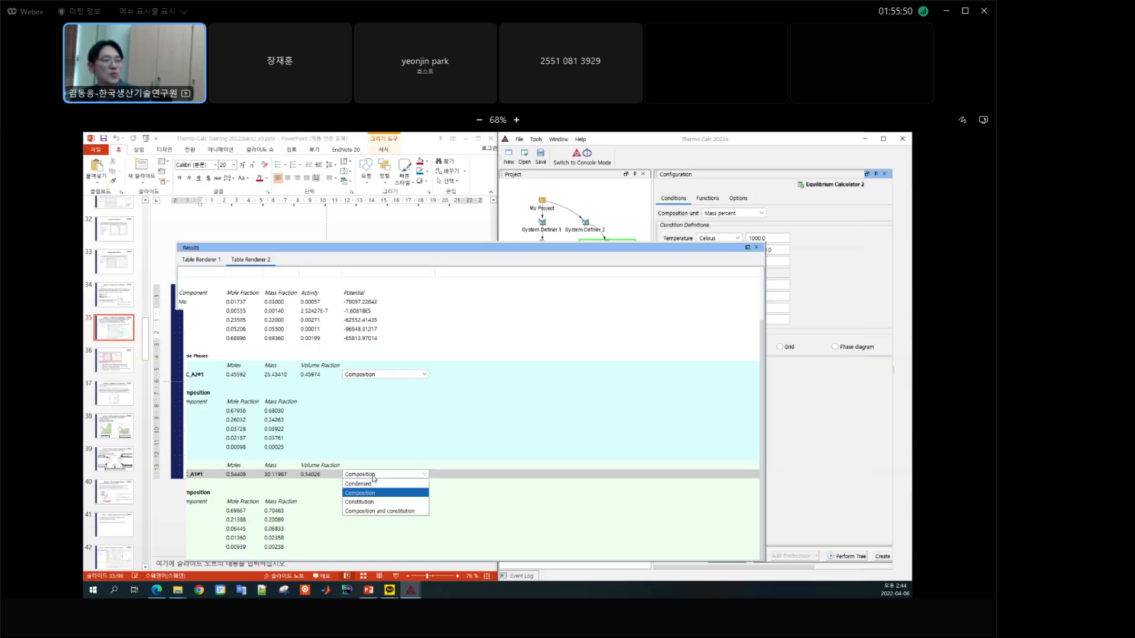
pyautogui.click(372, 513)
pyautogui.scroll(-3, 446, 461)
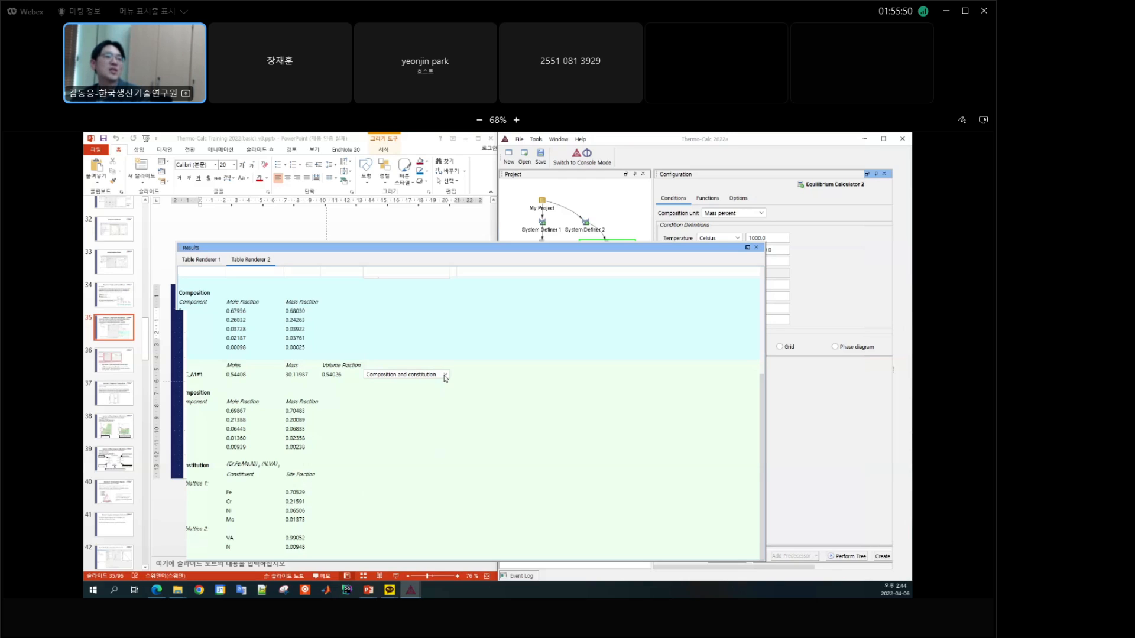
# Step: Show both composition and constitution for the BCC_A2#1 phase and review the site fractions of the stable phases
pyautogui.scroll(3, 442, 408)
pyautogui.click(443, 410)
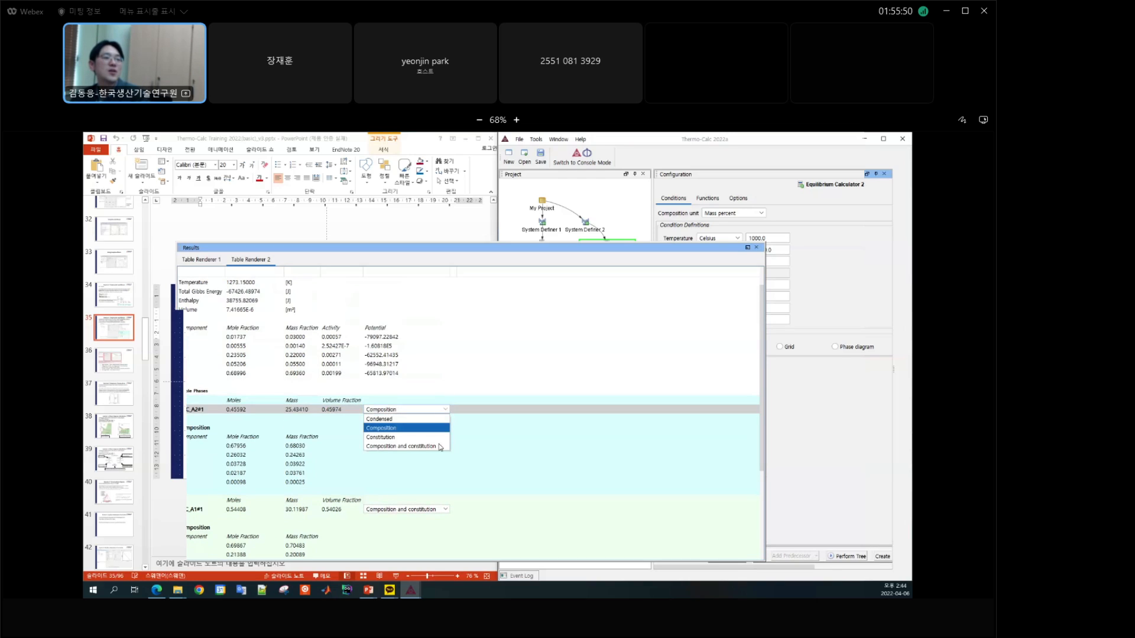
pyautogui.click(436, 443)
pyautogui.scroll(-1, 438, 444)
pyautogui.scroll(-4, 437, 443)
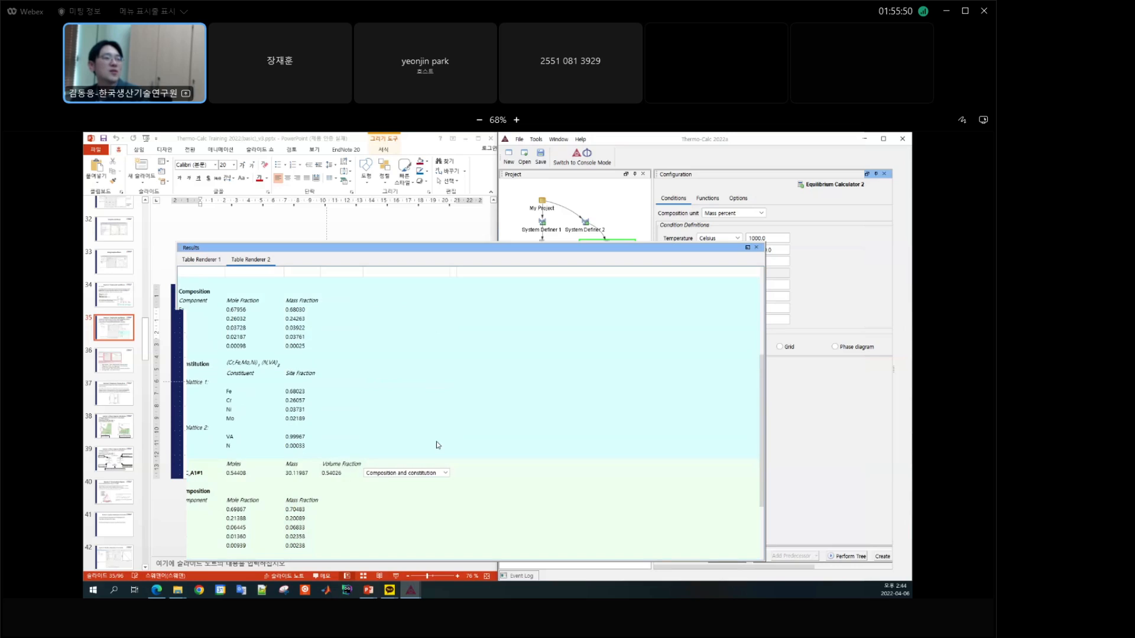
pyautogui.scroll(5, 436, 444)
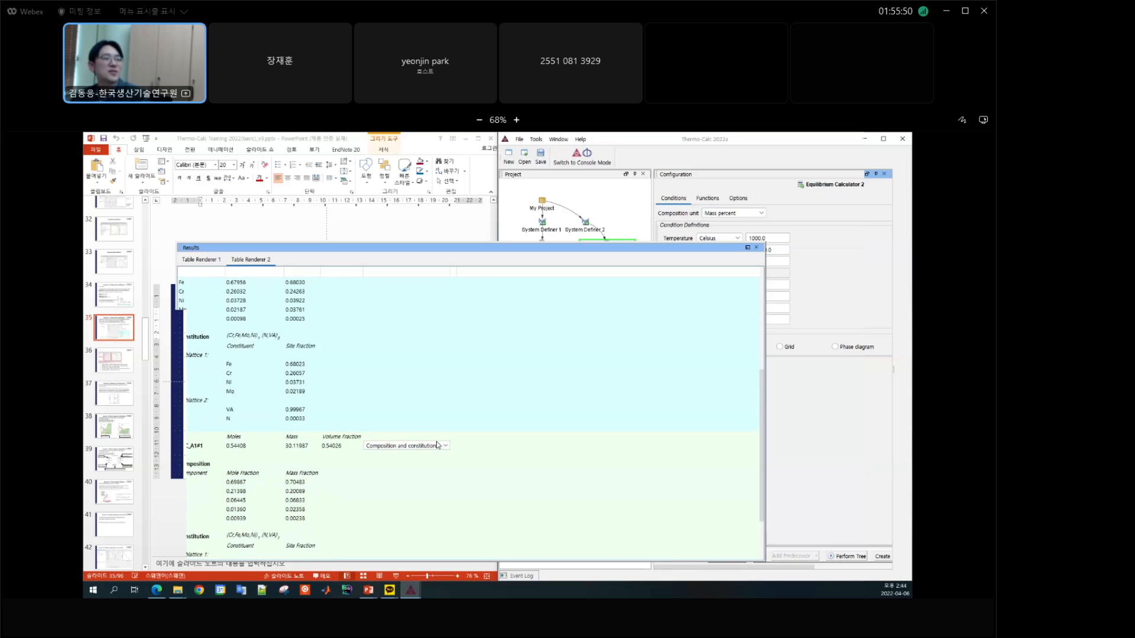
pyautogui.scroll(1, 436, 444)
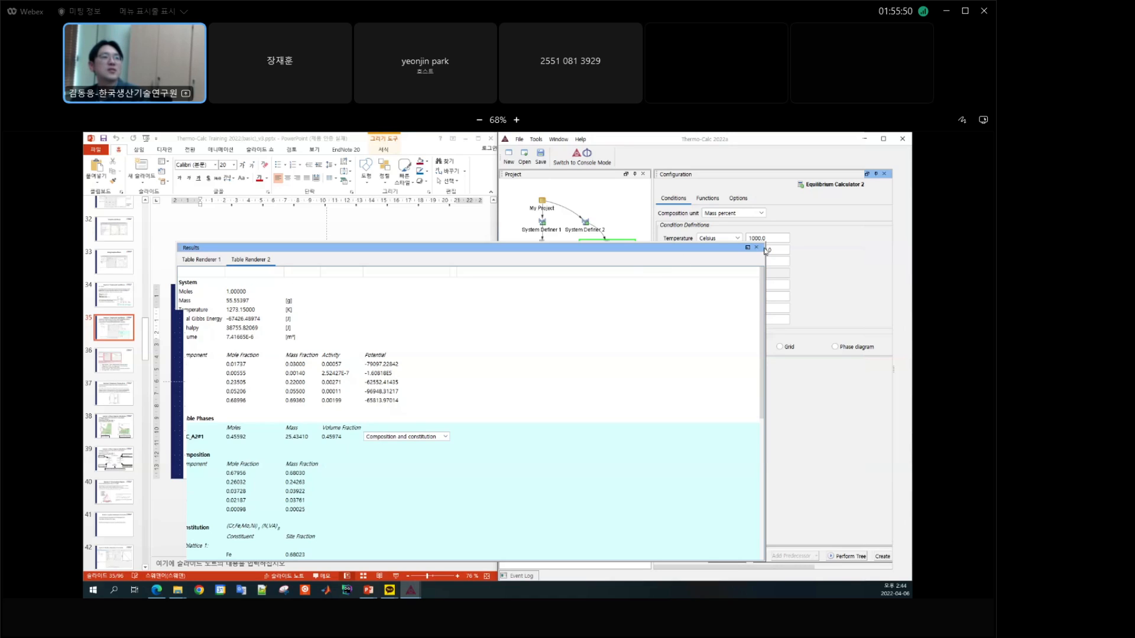
# Step: Switch to the PowerPoint training slides and advance to Exercise 2: Stepping in Temperature to read its conditions
pyautogui.click(432, 231)
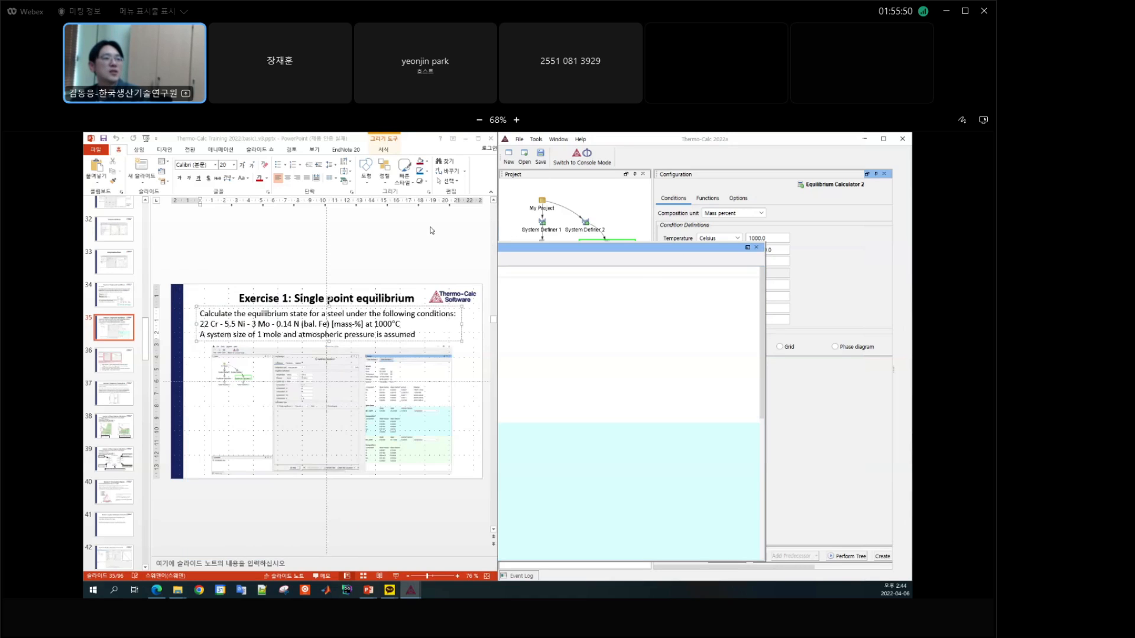
pyautogui.click(391, 513)
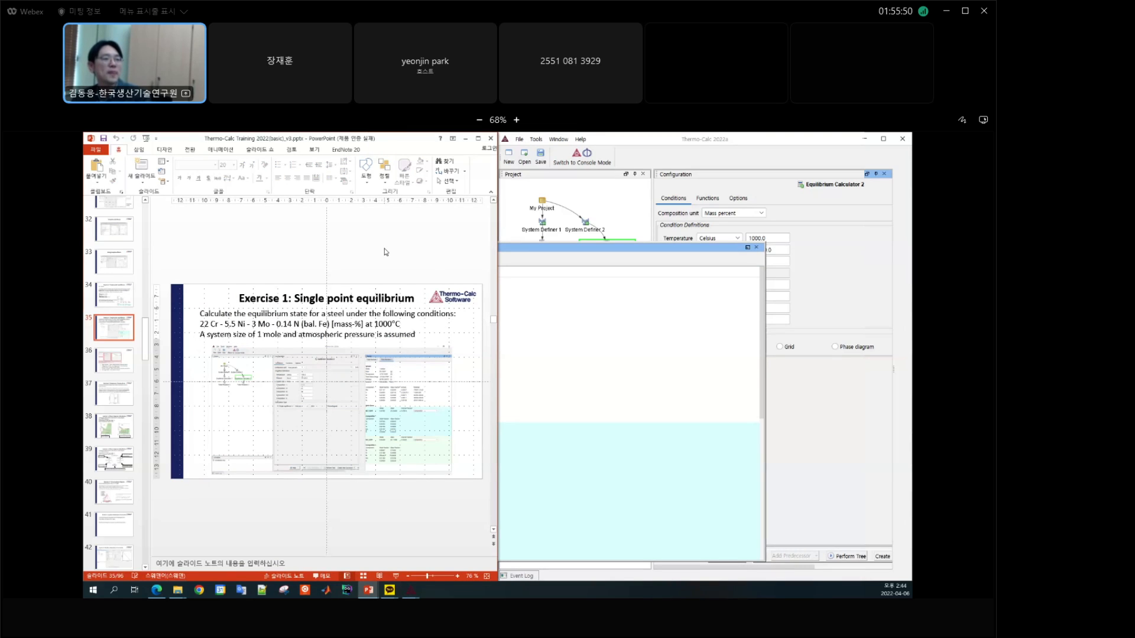
pyautogui.scroll(-1, 384, 252)
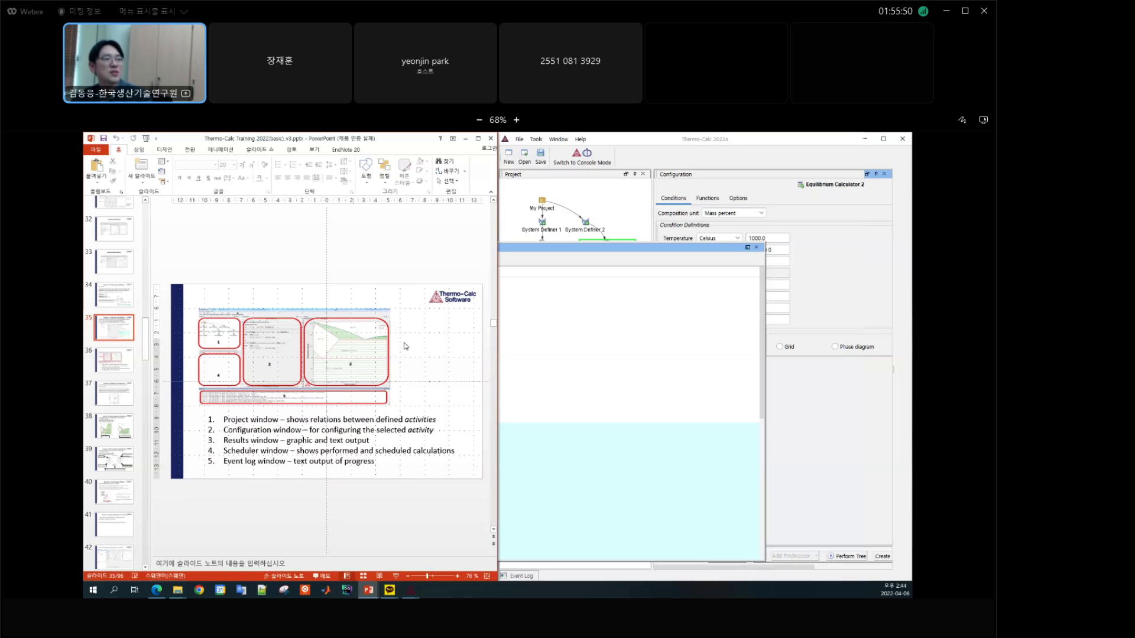
pyautogui.scroll(-1, 397, 253)
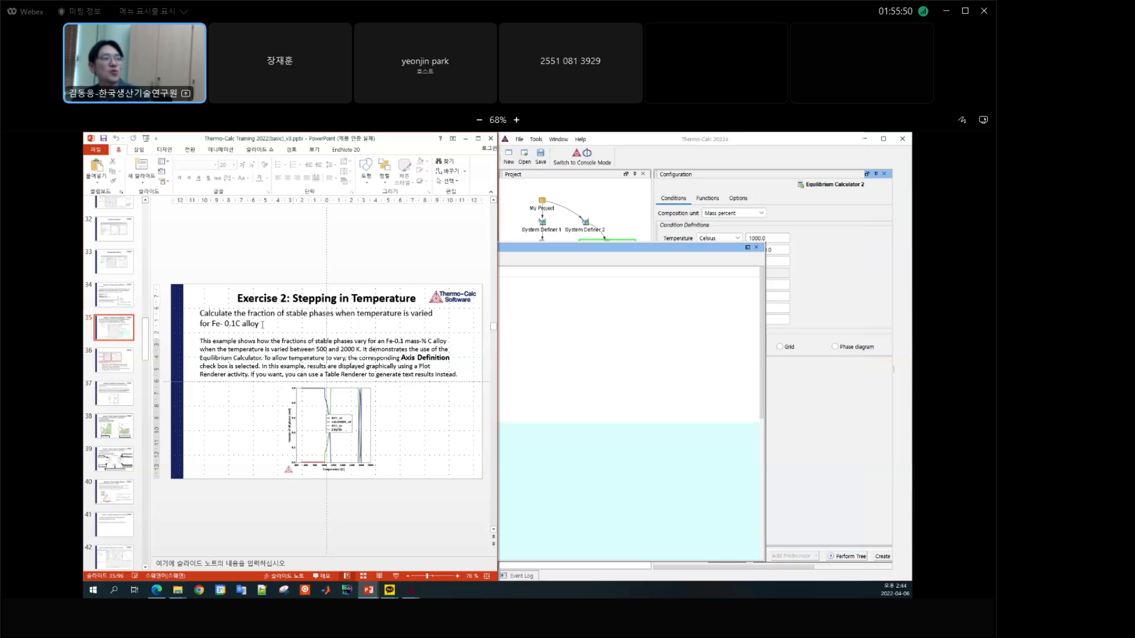
# Step: Switch to the Thermo-Calc project window and reposition it over the training slides
pyautogui.click(617, 199)
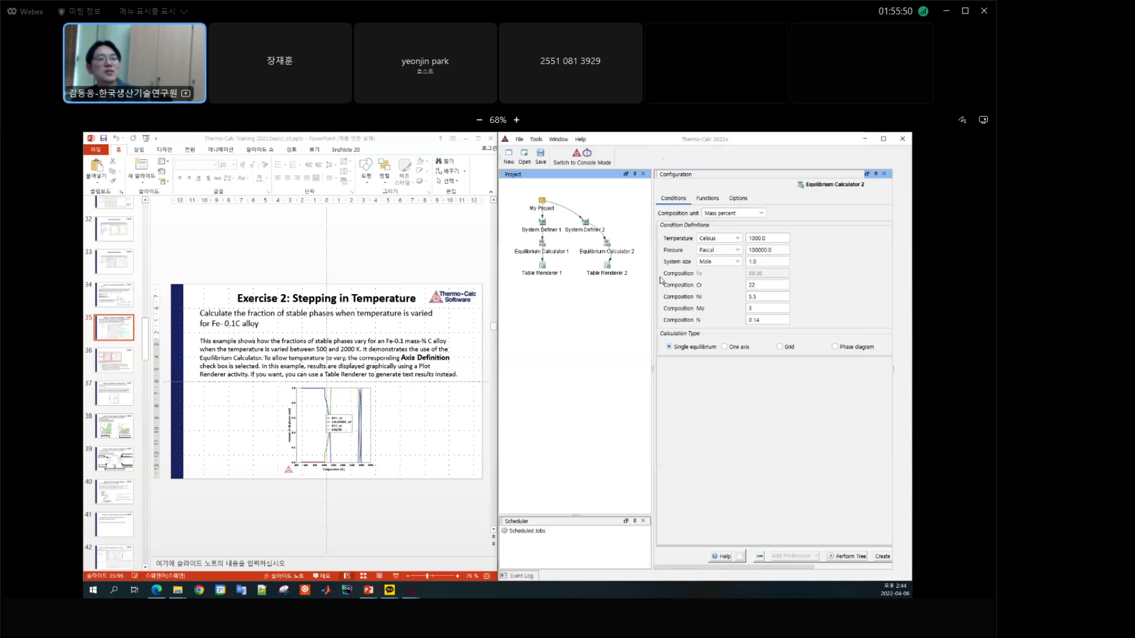
pyautogui.click(577, 304)
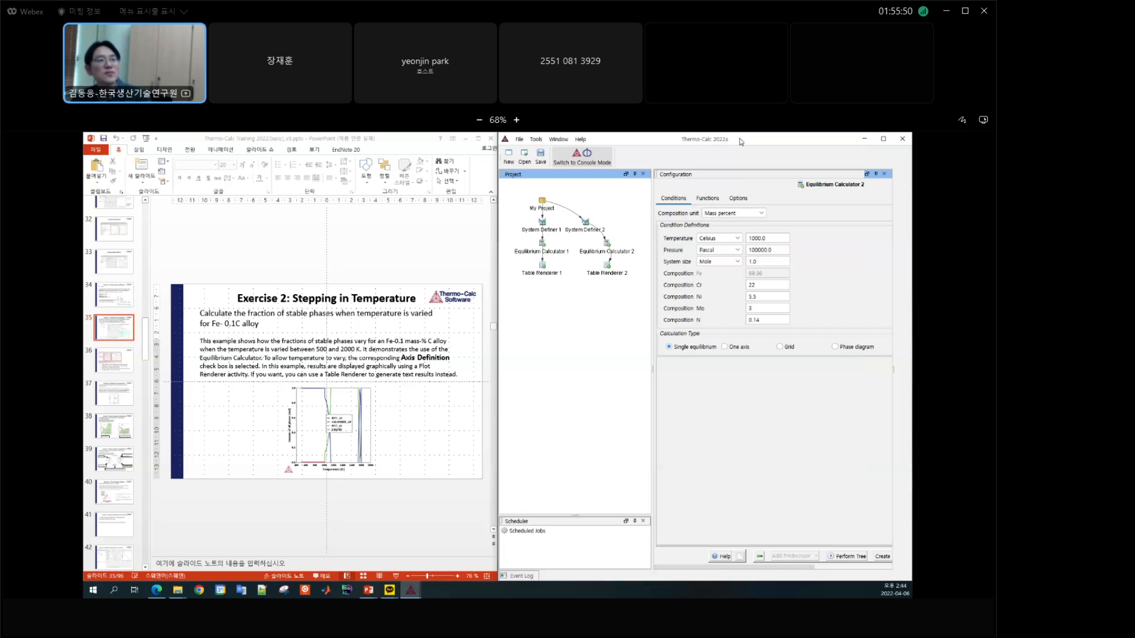
pyautogui.moveTo(741, 142); pyautogui.dragTo(372, 221)
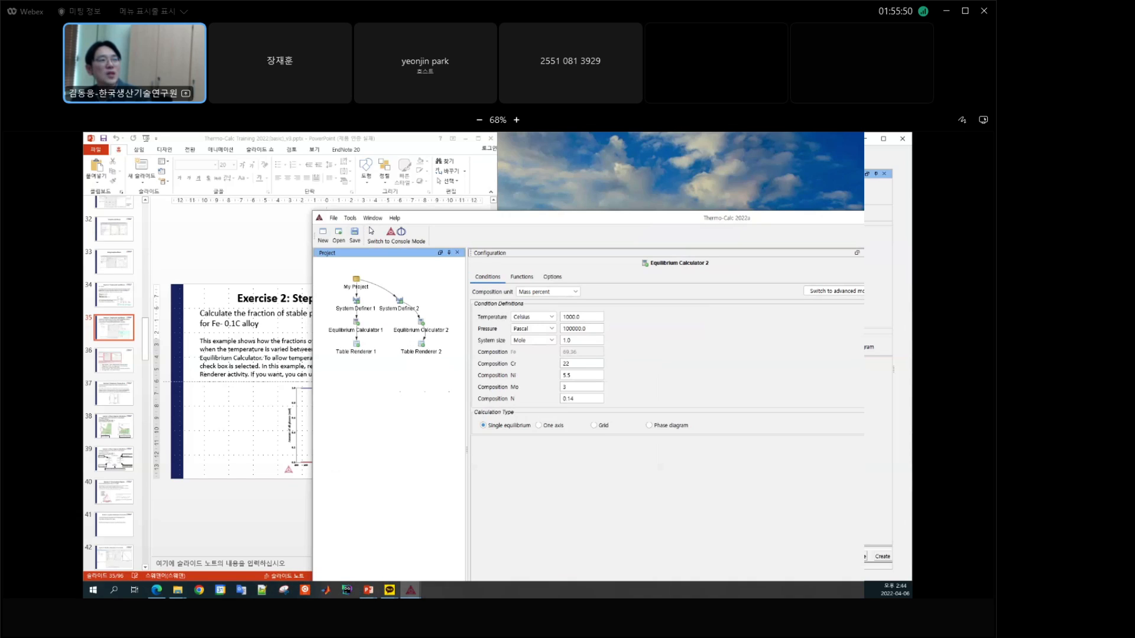
# Step: Try the option to include calculated results in the project file while saving under a new name, and cancel without saving
pyautogui.click(333, 220)
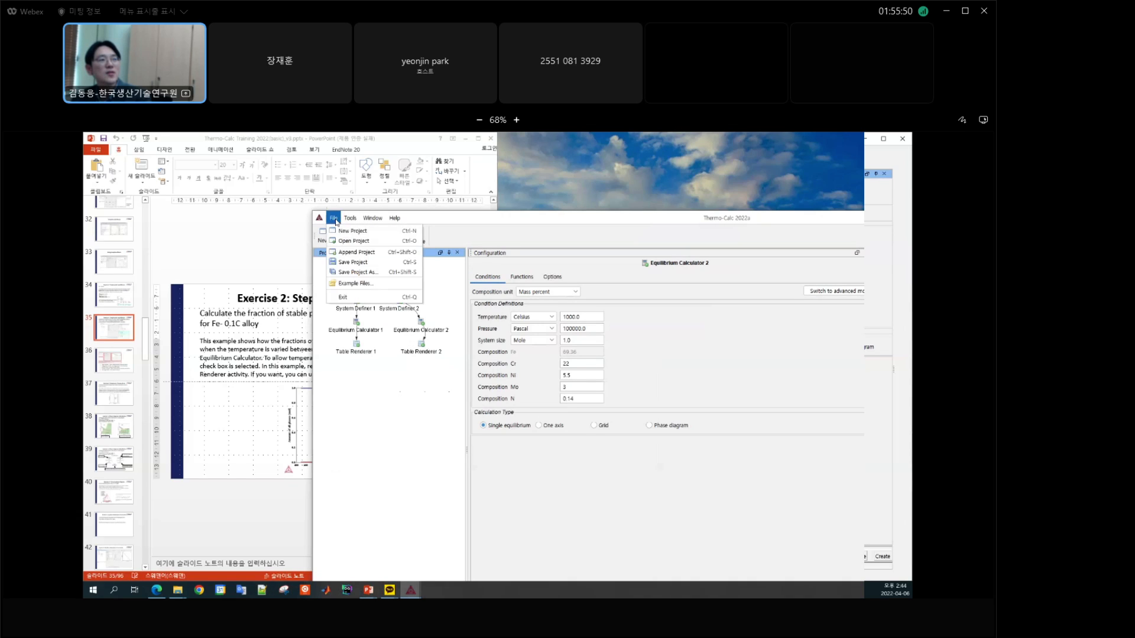
pyautogui.click(365, 273)
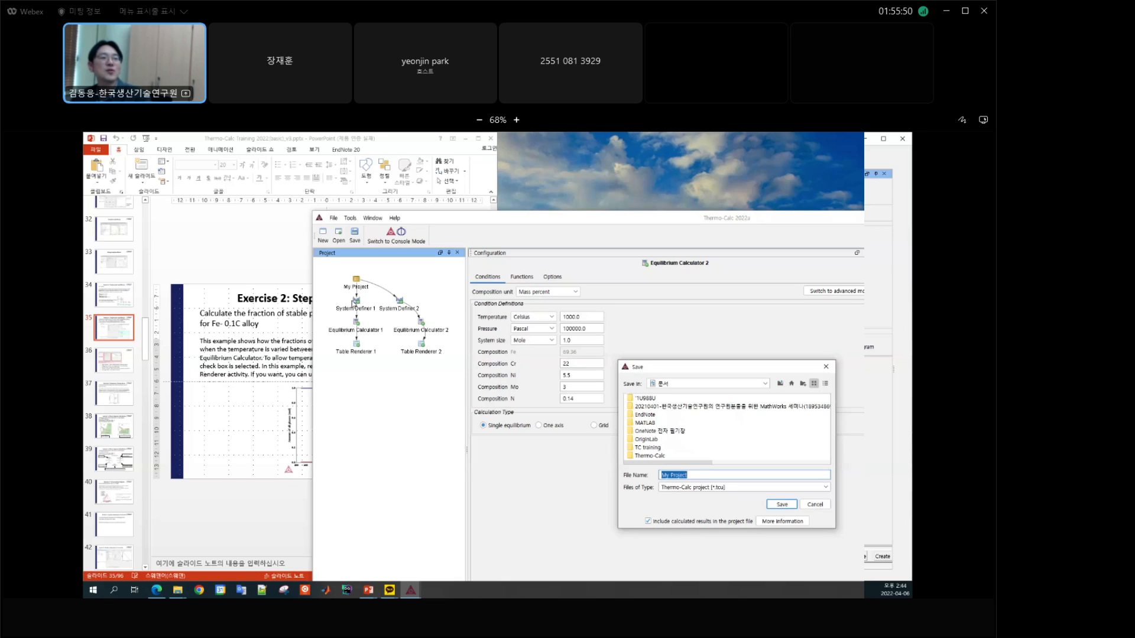
pyautogui.click(648, 521)
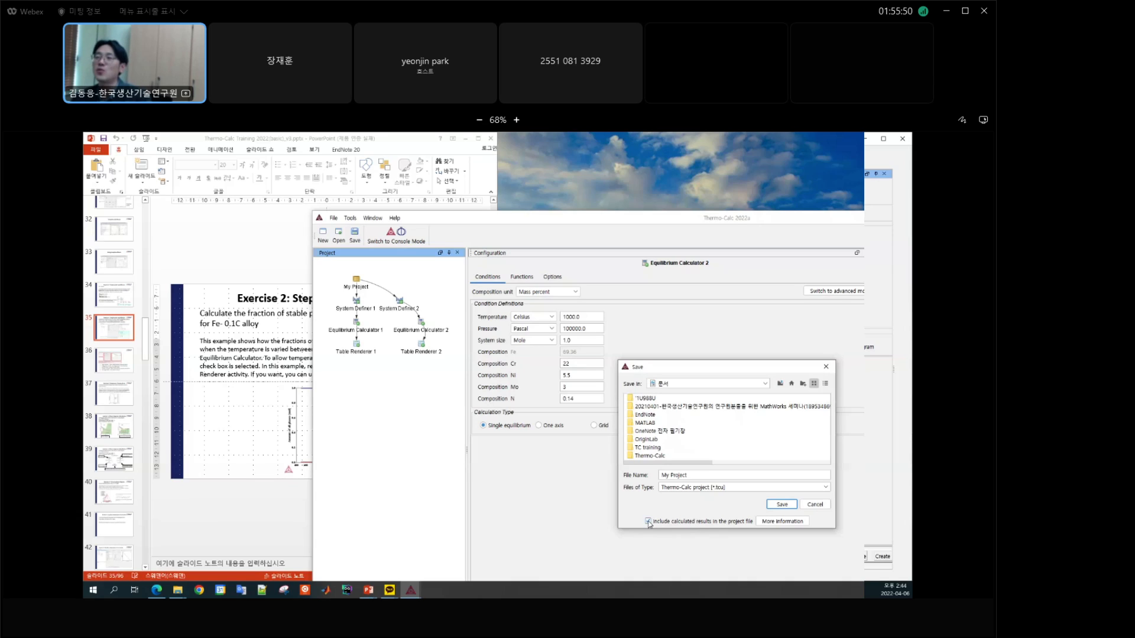
pyautogui.click(648, 522)
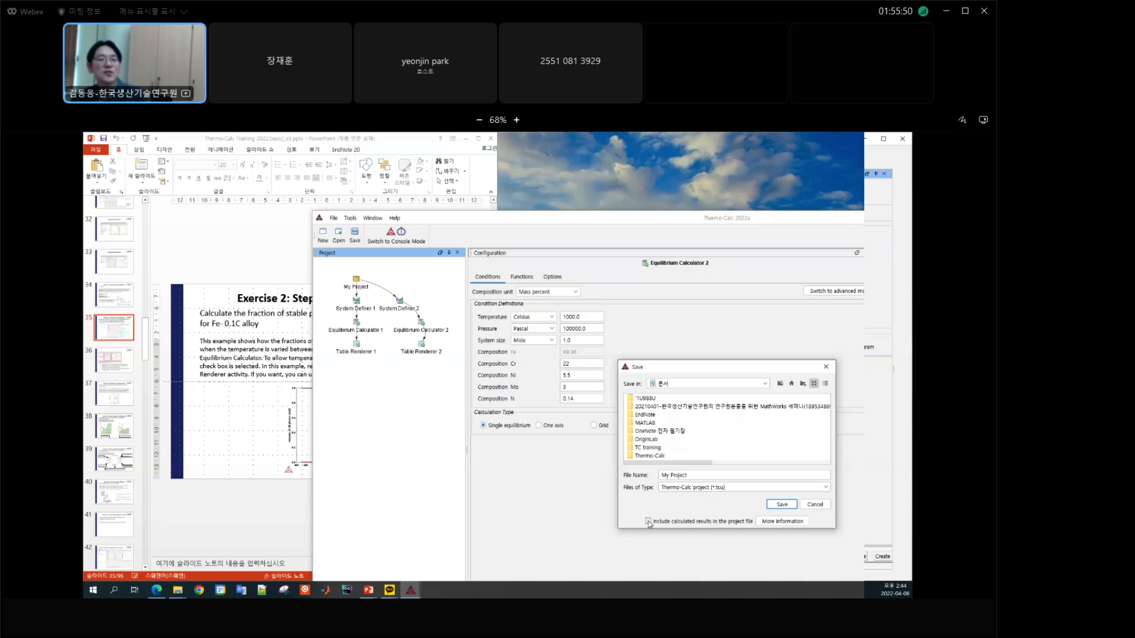
pyautogui.click(648, 522)
pyautogui.click(826, 367)
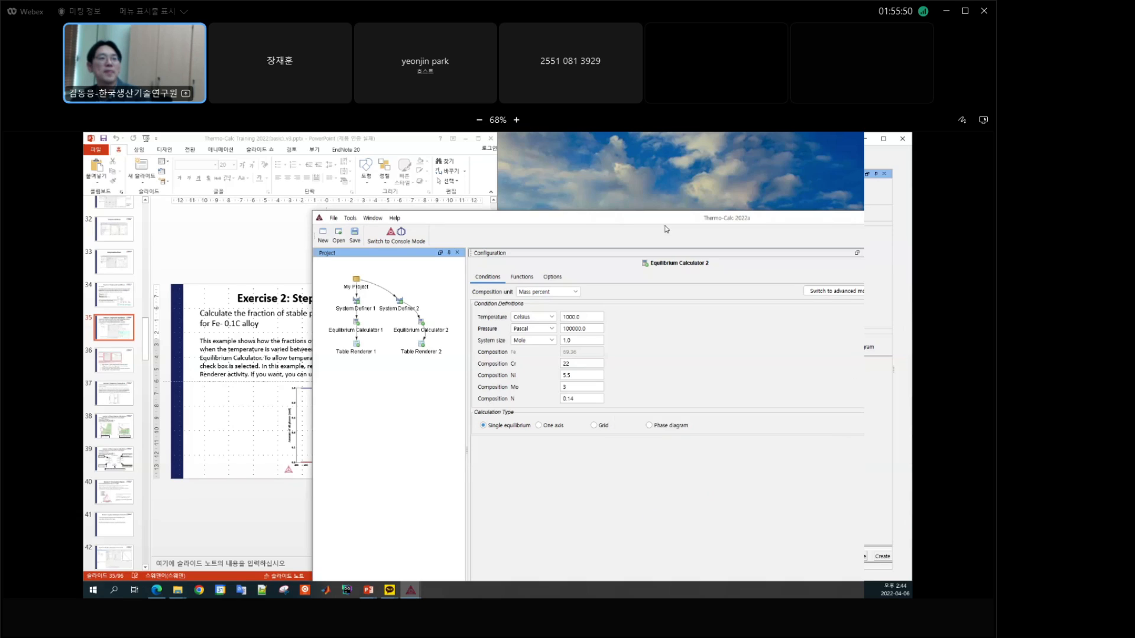
# Step: Move the project window beside the slides and remove the System Definer 2 and System Definer 1 branches from My Project
pyautogui.moveTo(620, 218); pyautogui.dragTo(641, 219)
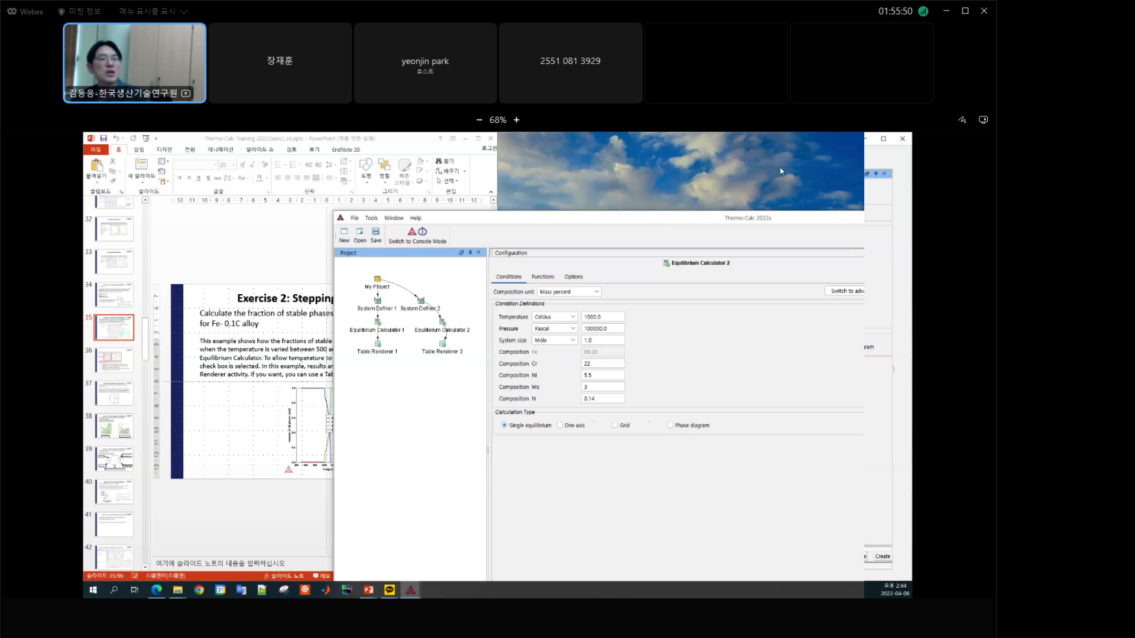
pyautogui.moveTo(780, 171); pyautogui.dragTo(811, 150)
pyautogui.click(593, 237)
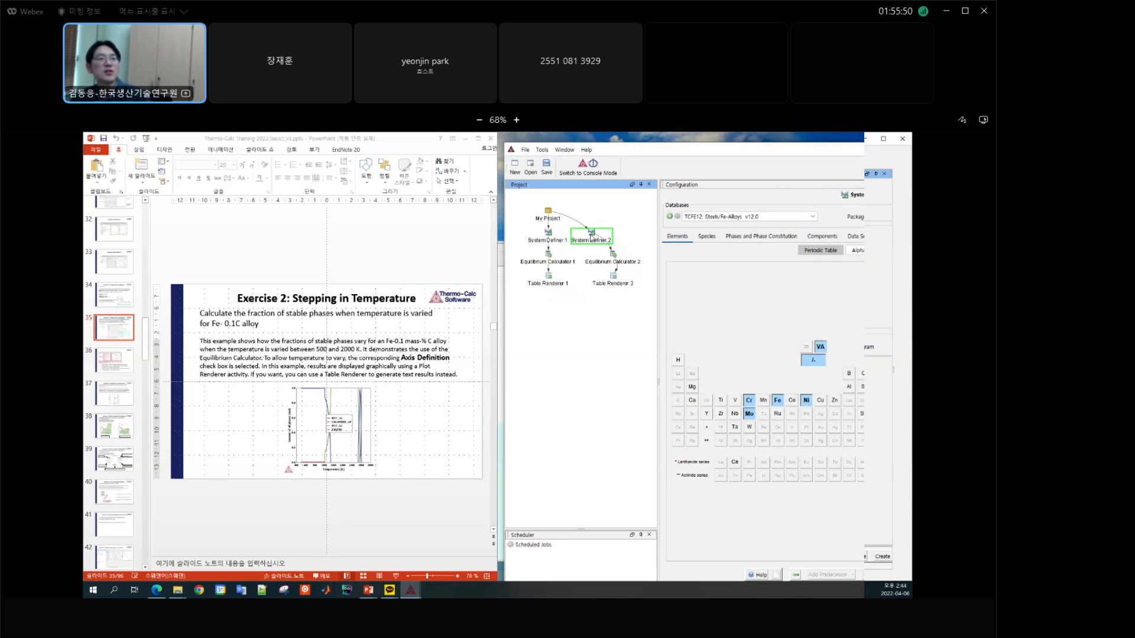
pyautogui.rightClick(591, 236)
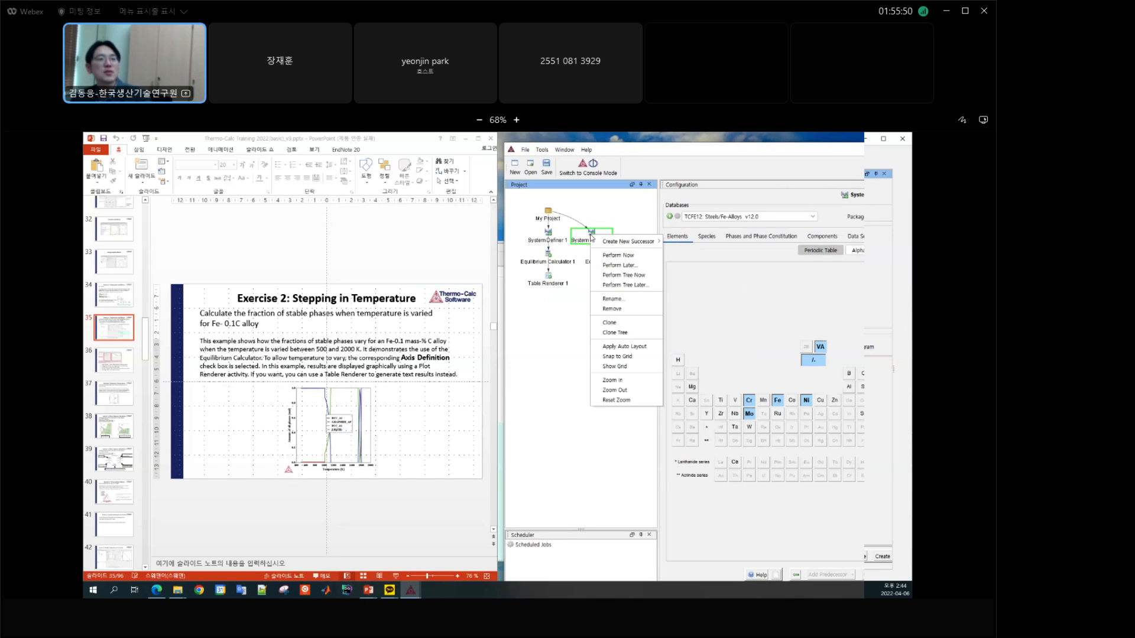
pyautogui.click(639, 314)
pyautogui.click(554, 241)
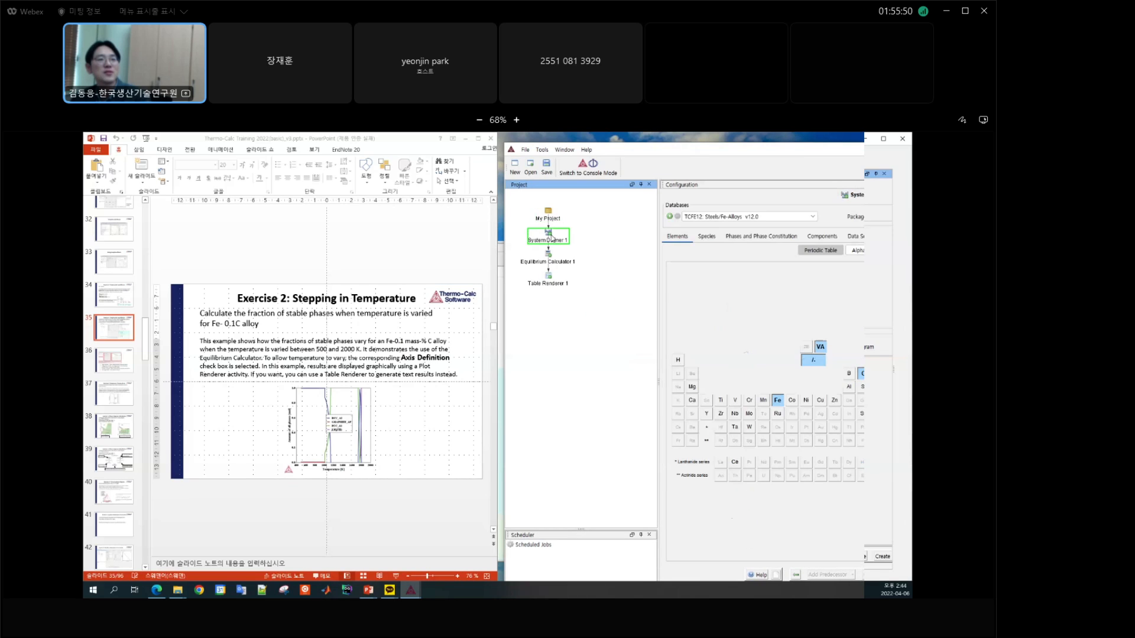
pyautogui.rightClick(556, 243)
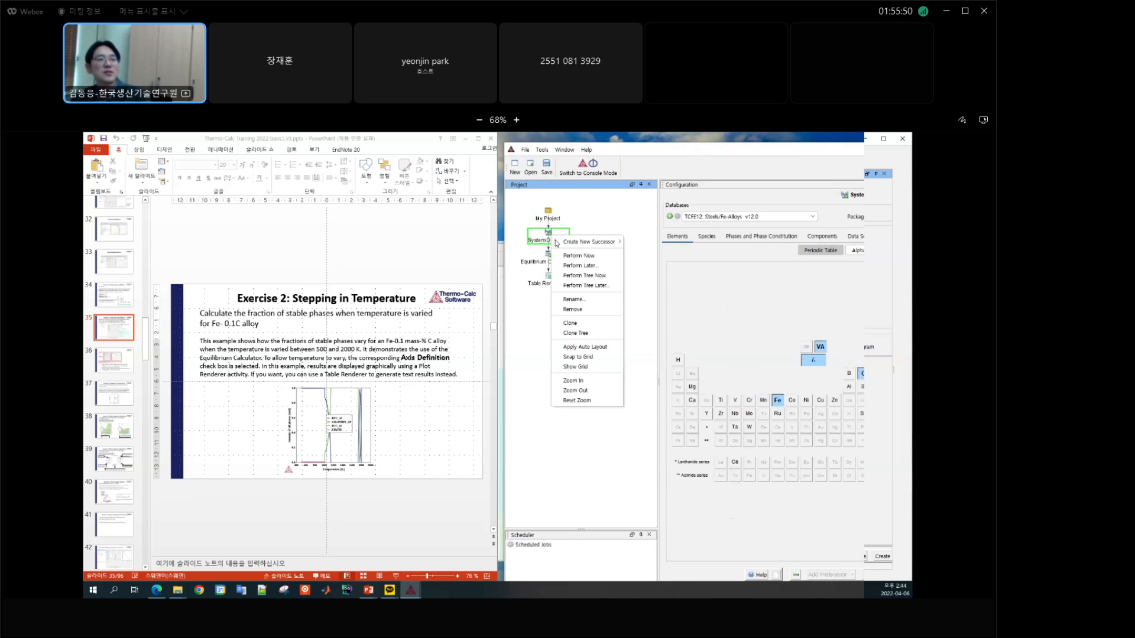
pyautogui.click(590, 309)
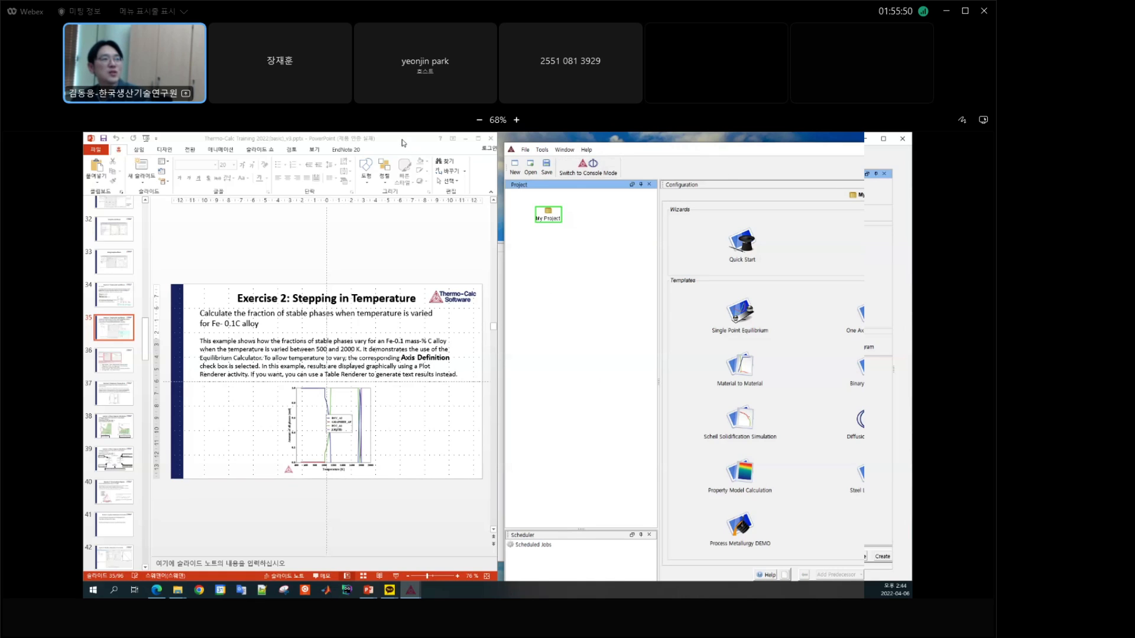
# Step: Build a One Axis Equilibrium project from the template and select Fe and C as the elements in System Definer 1
pyautogui.moveTo(402, 143); pyautogui.dragTo(83, 190)
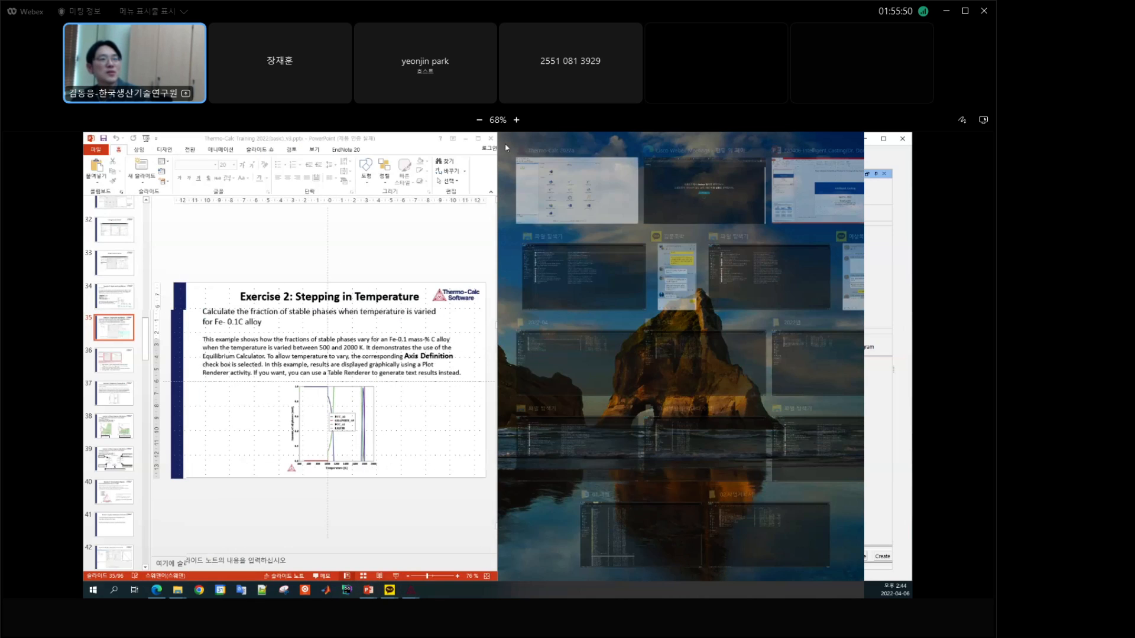
pyautogui.click(568, 183)
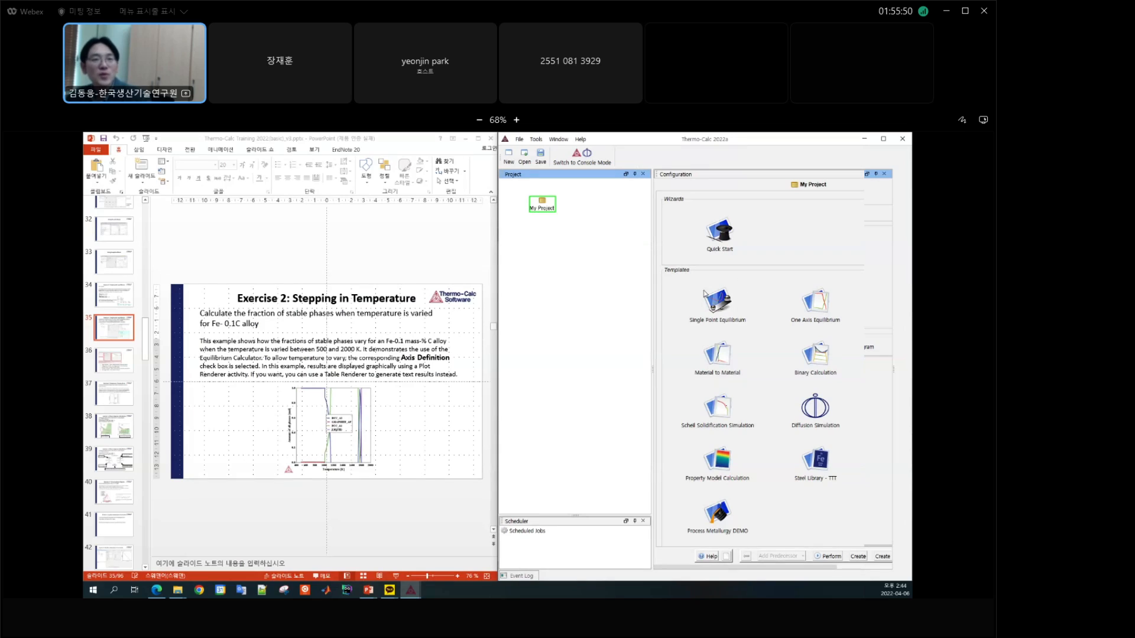
pyautogui.click(818, 301)
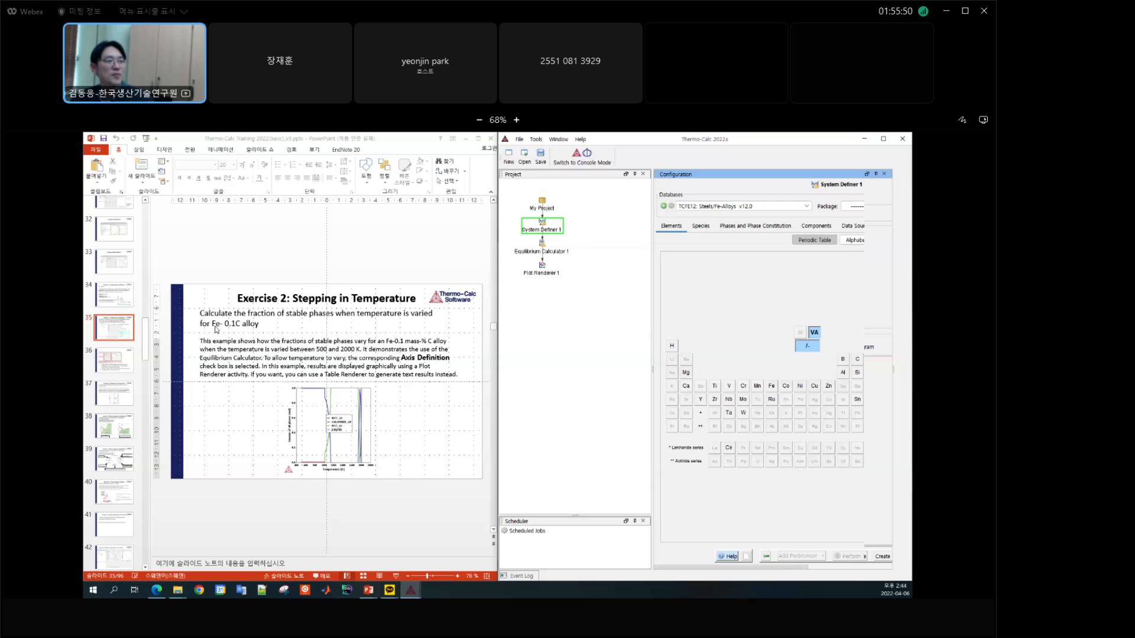
pyautogui.click(772, 387)
pyautogui.click(857, 359)
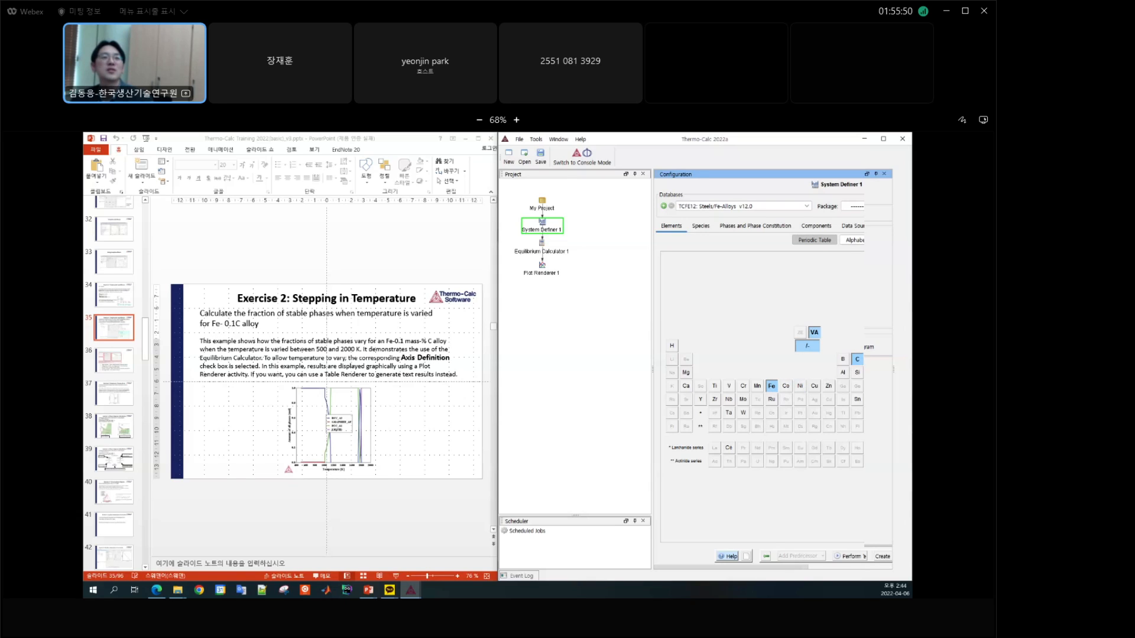
# Step: Set the carbon composition in Equilibrium Calculator 1 to 0.1 mass percent
pyautogui.click(542, 251)
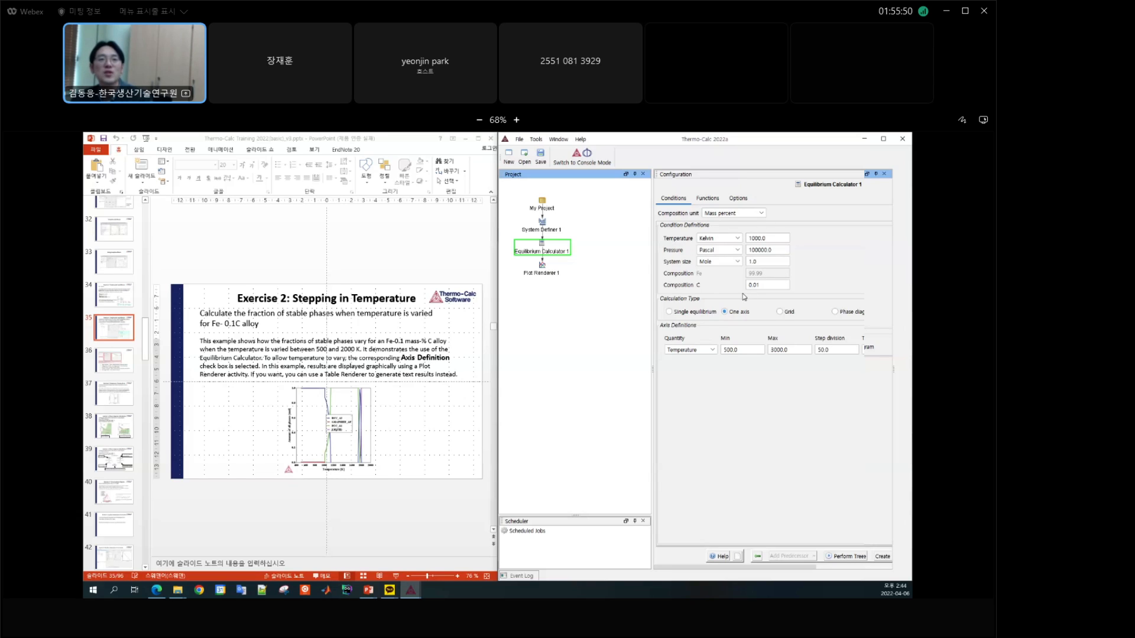
pyautogui.click(773, 237)
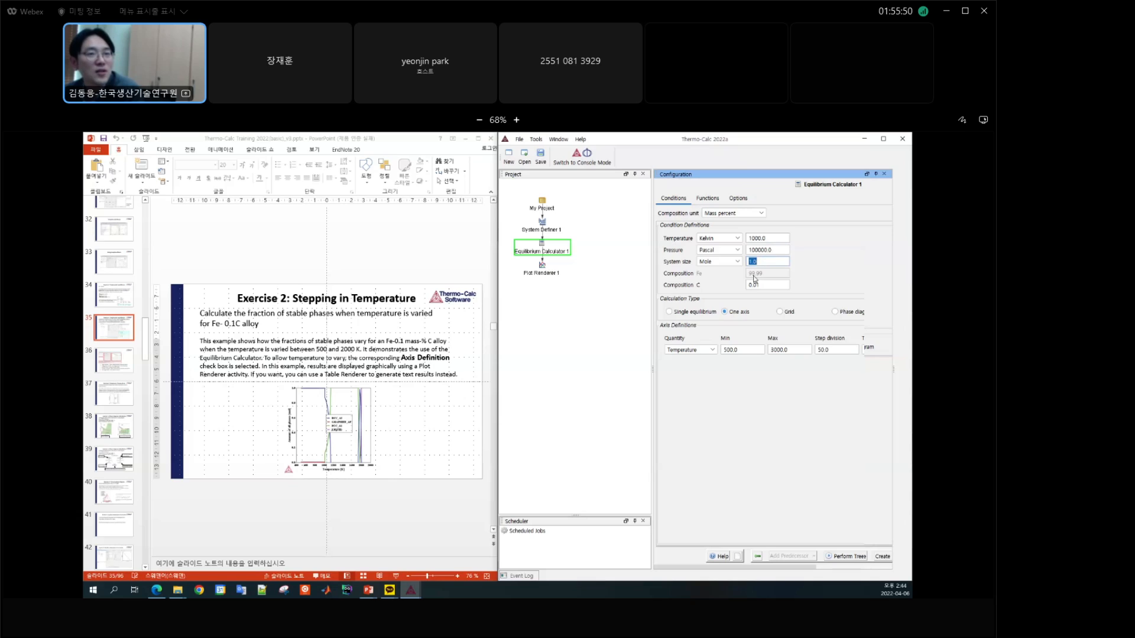
pyautogui.doubleClick(775, 285)
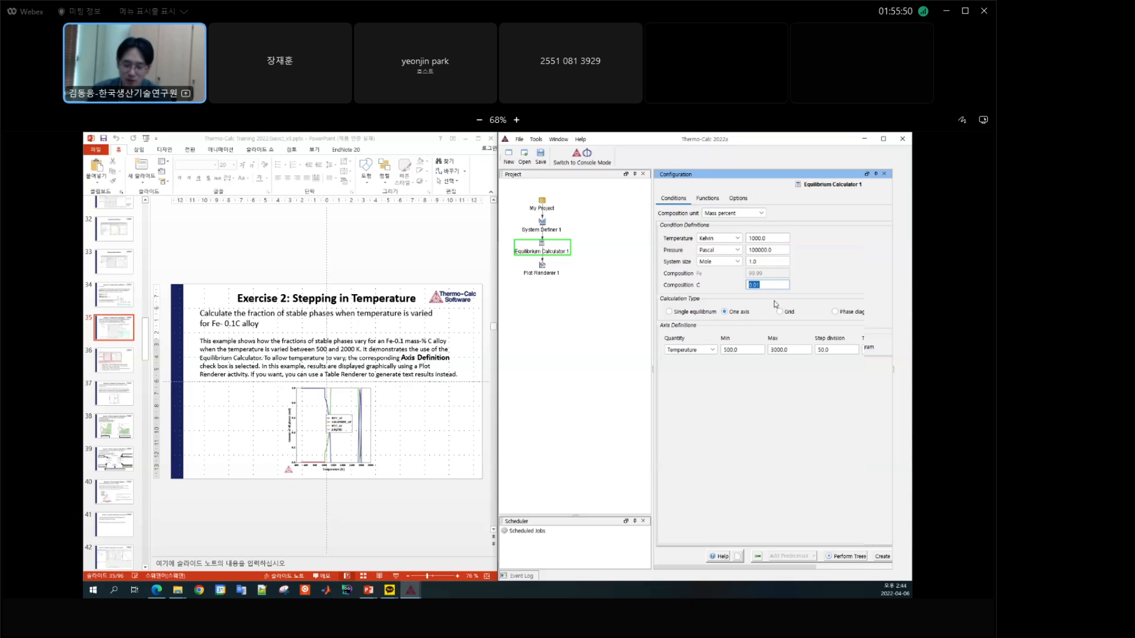
pyautogui.write('0.1')
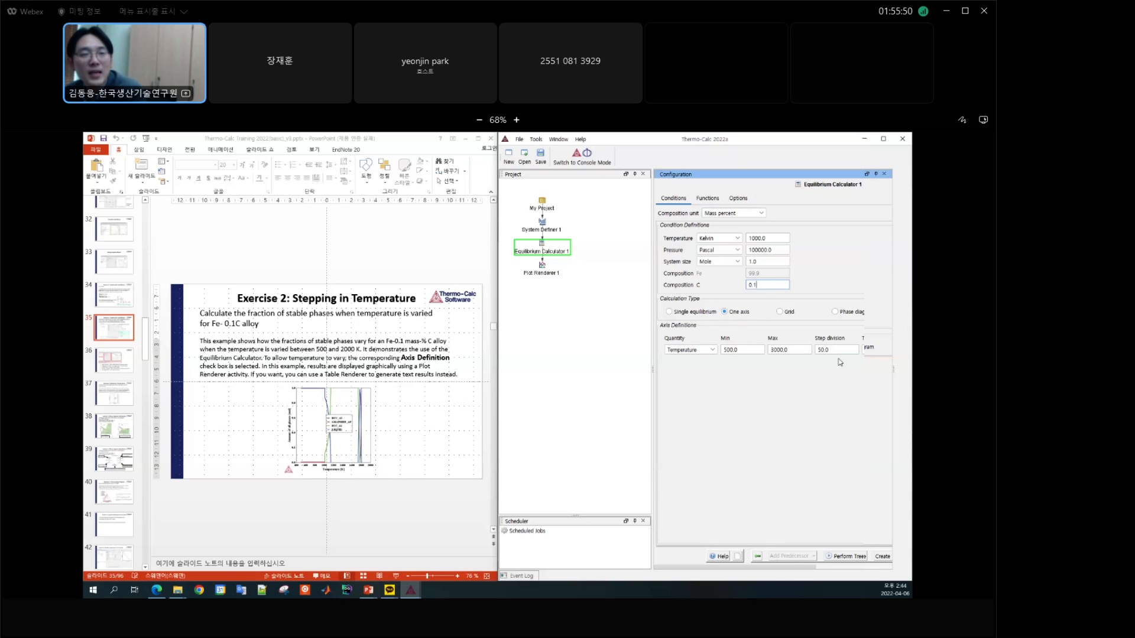
# Step: Define the temperature axis of the one axis calculation from 500 to 2000 K
pyautogui.doubleClick(743, 350)
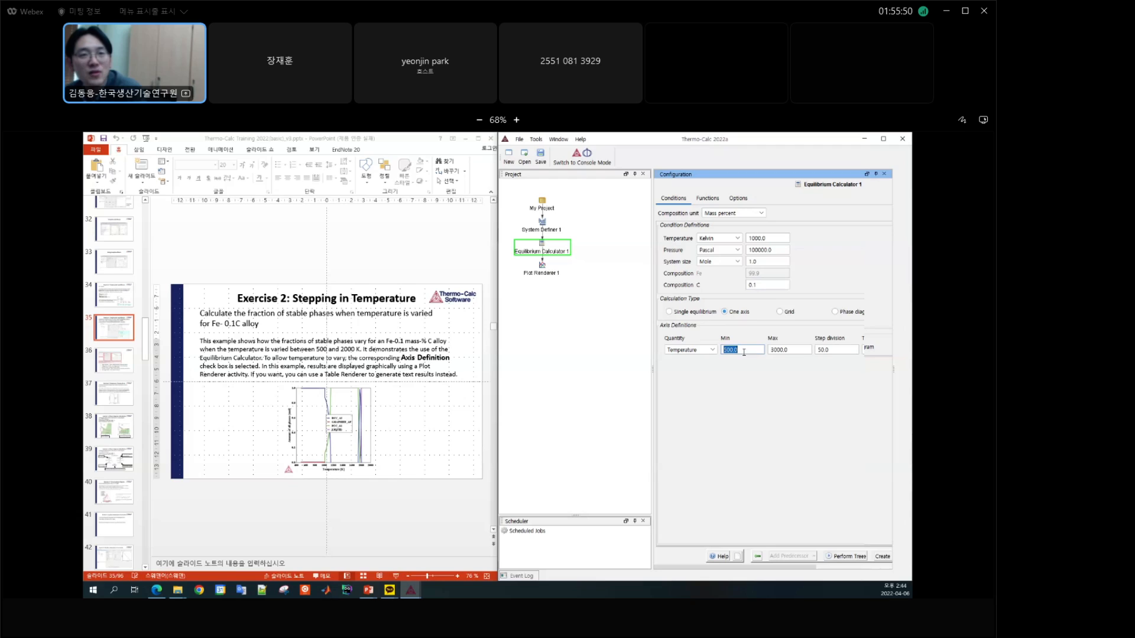
pyautogui.doubleClick(781, 351)
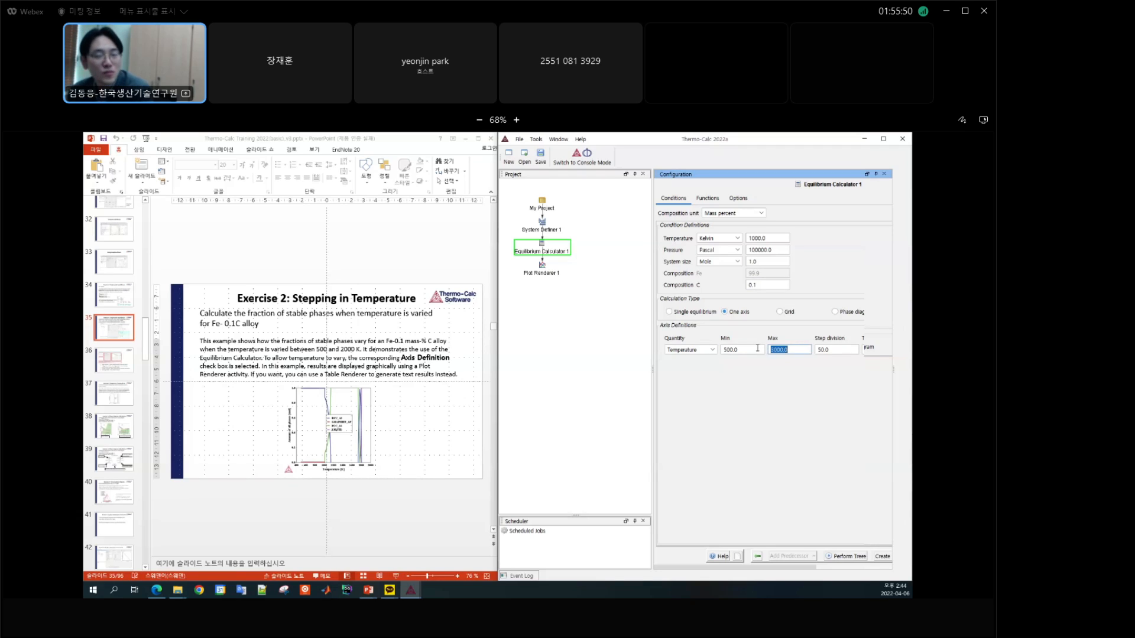
pyautogui.doubleClick(757, 349)
pyautogui.write('300')
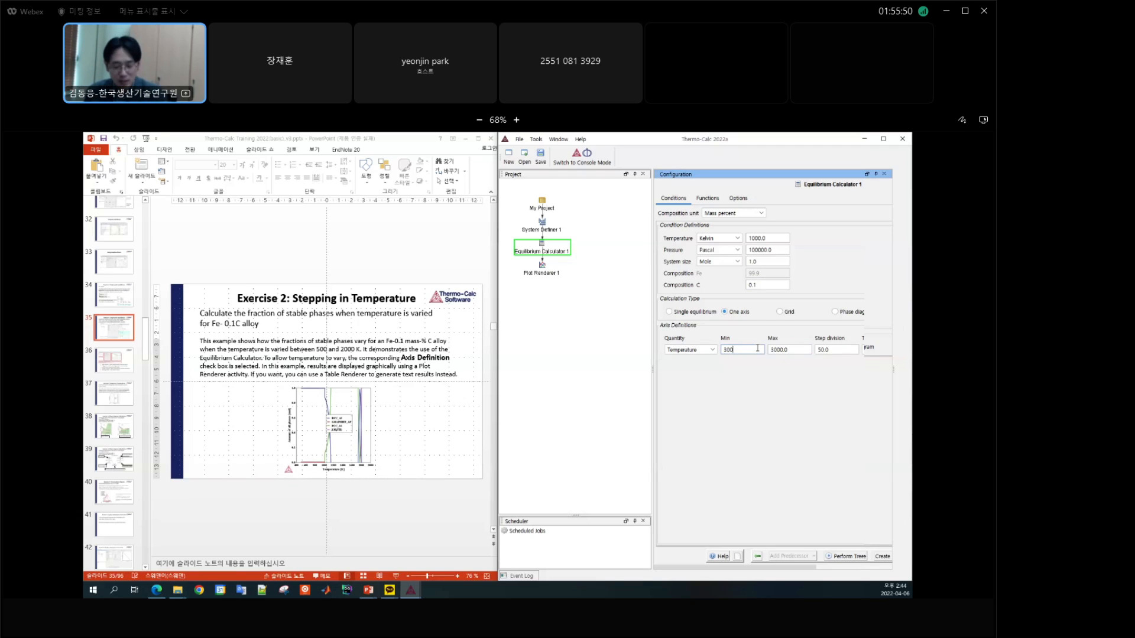
pyautogui.press('Tab')
pyautogui.write('2000')
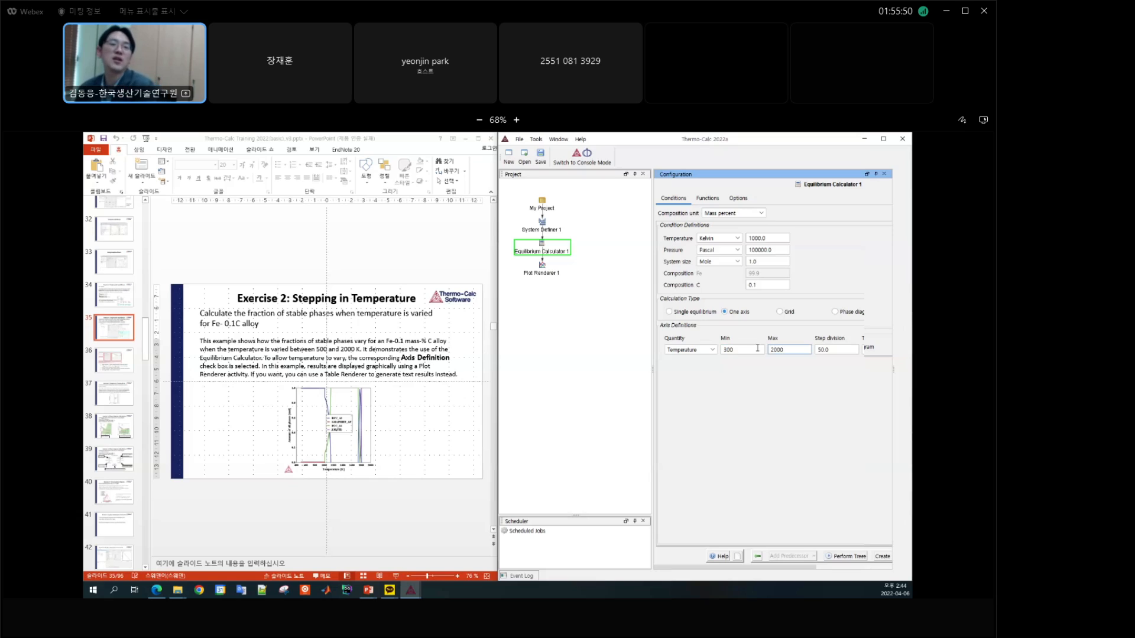
pyautogui.hotkey('shift', 'Tab')
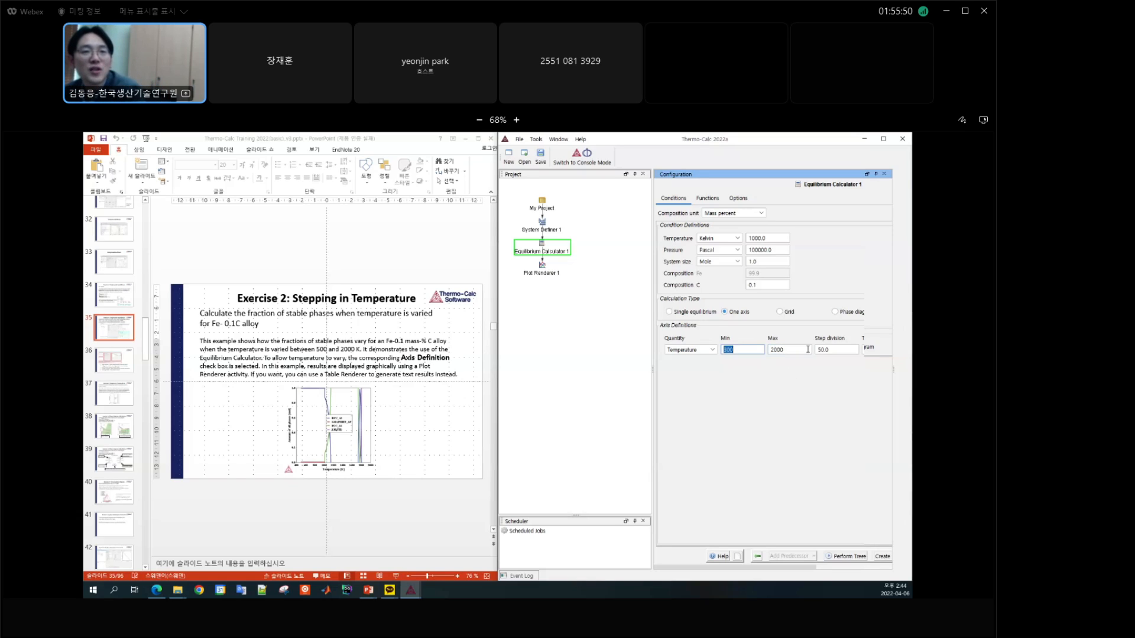
pyautogui.press('Tab')
# Step: Try a temperature axis maximum of 900 against the condition temperature, and restore the maximum to 2000
pyautogui.click(771, 238)
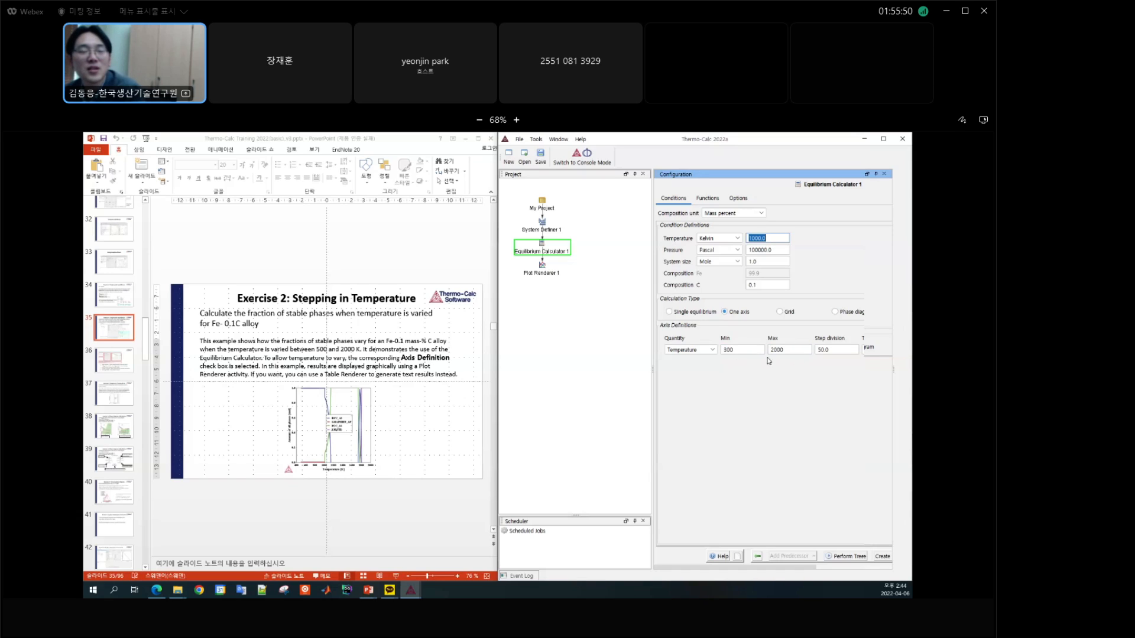
pyautogui.click(796, 350)
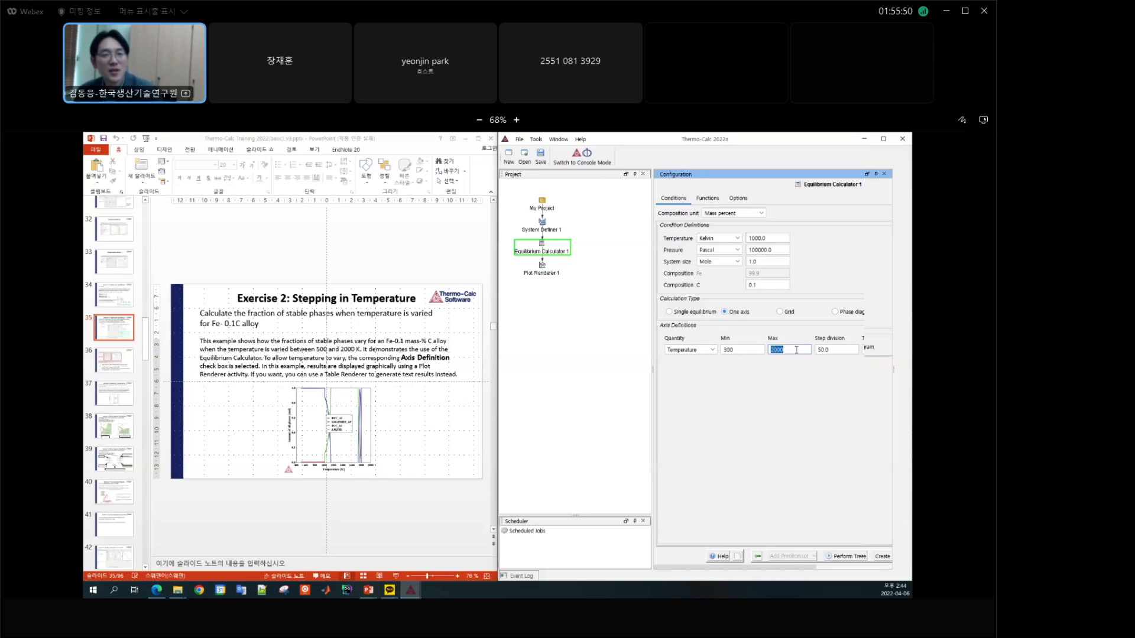
pyautogui.write('900')
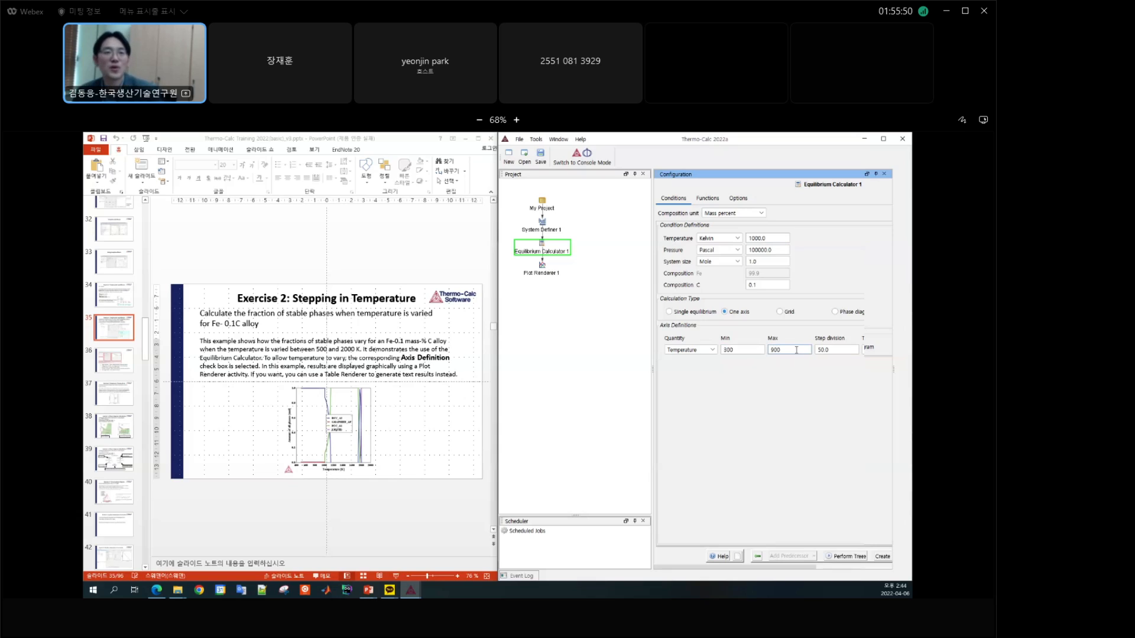
pyautogui.click(773, 238)
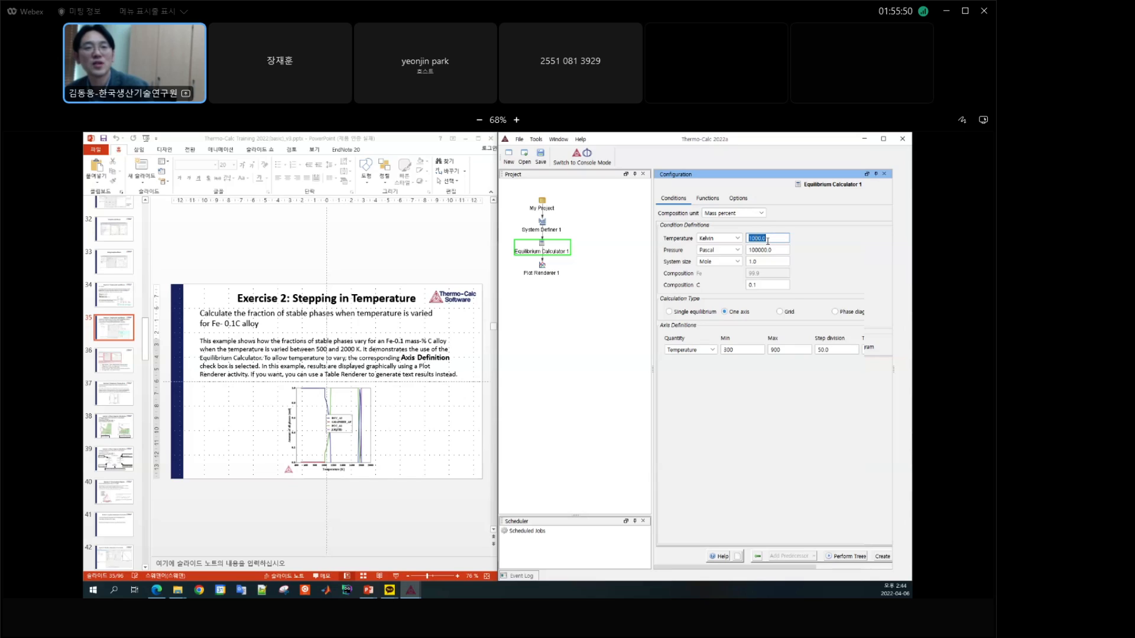
pyautogui.click(786, 350)
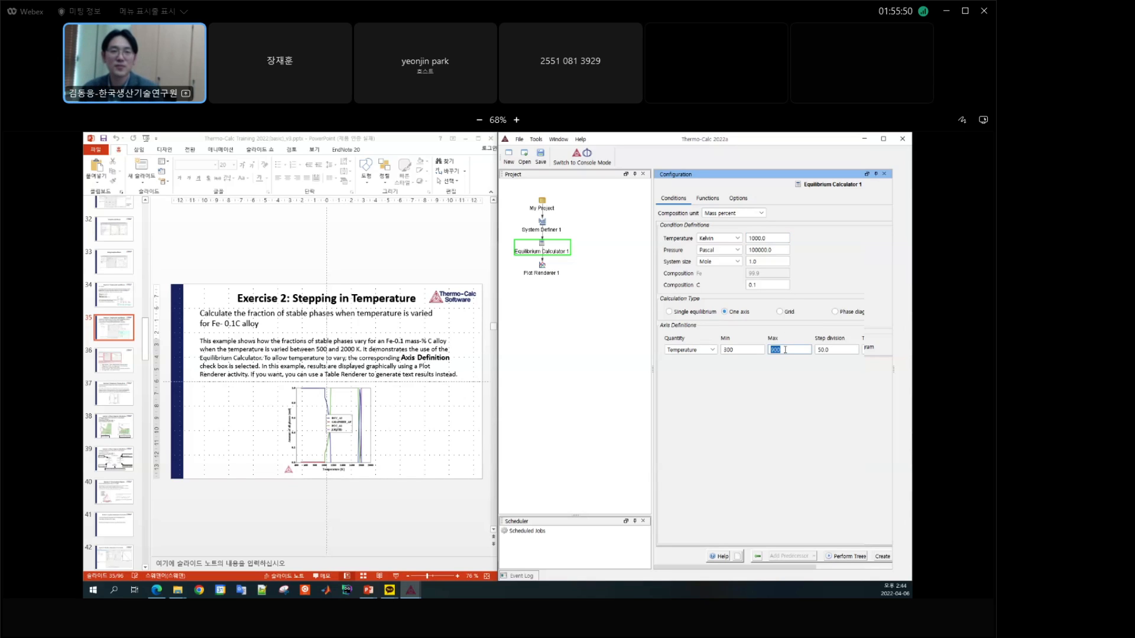
pyautogui.write('2000')
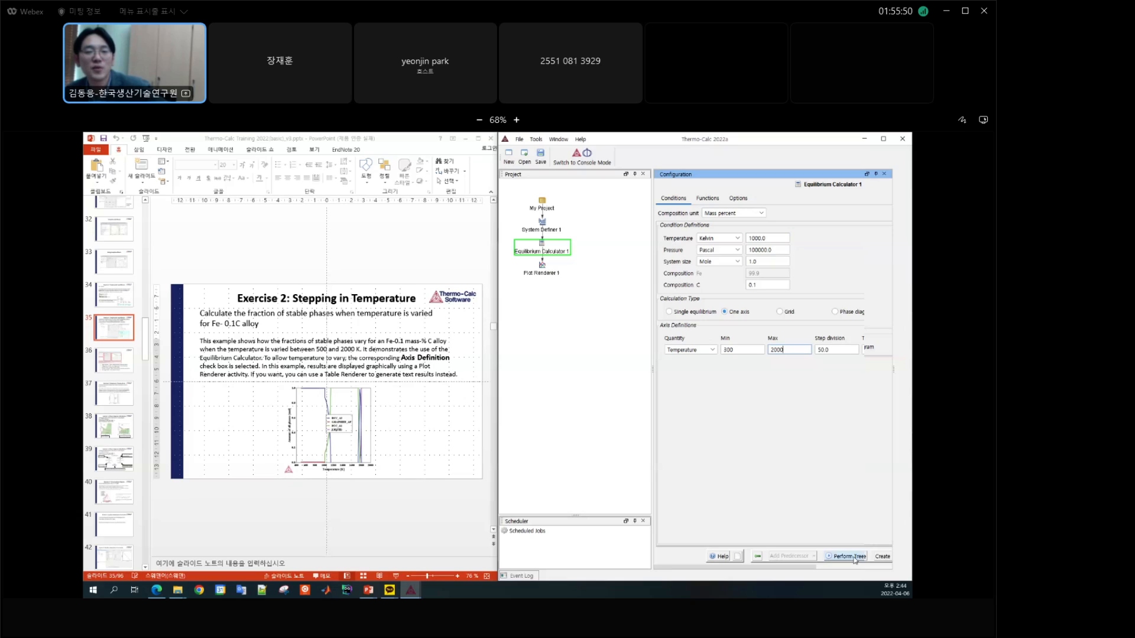
# Step: Set the Y-axis variable of Plot Renderer 1 to Amount of phase, normalized per mole for all phases
pyautogui.moveTo(803, 566); pyautogui.dragTo(826, 567)
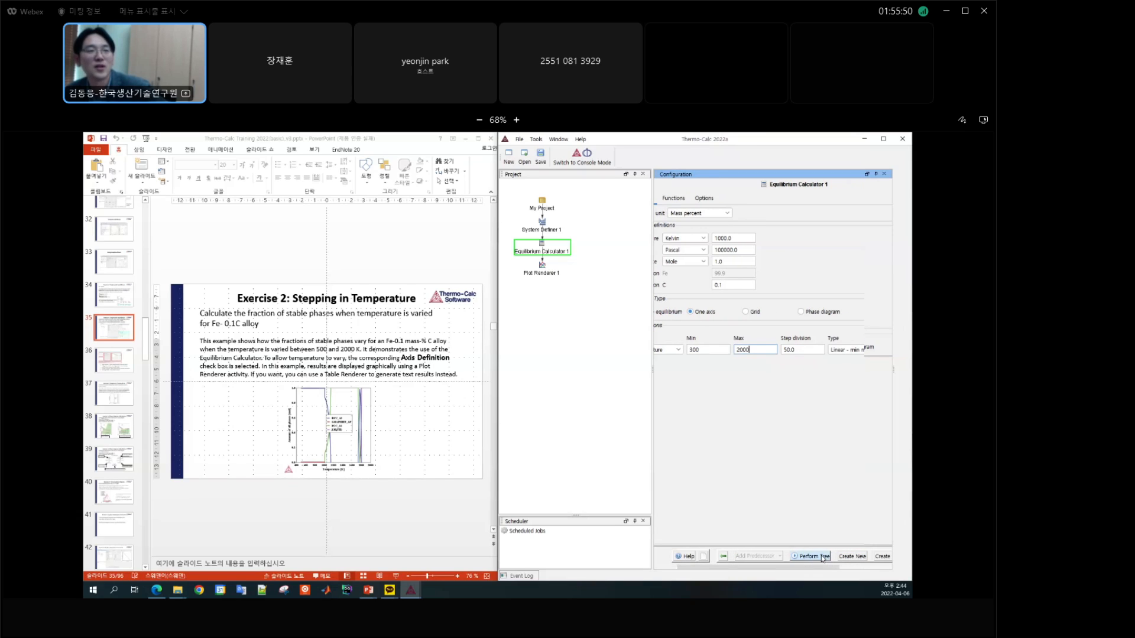
pyautogui.click(542, 275)
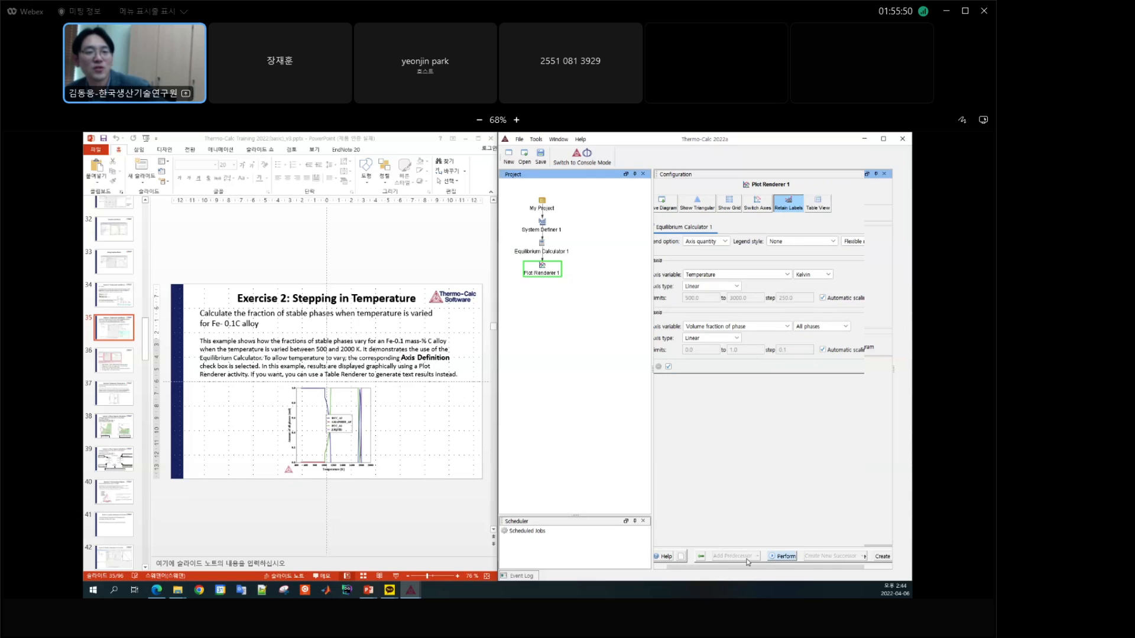
pyautogui.moveTo(706, 568); pyautogui.dragTo(694, 568)
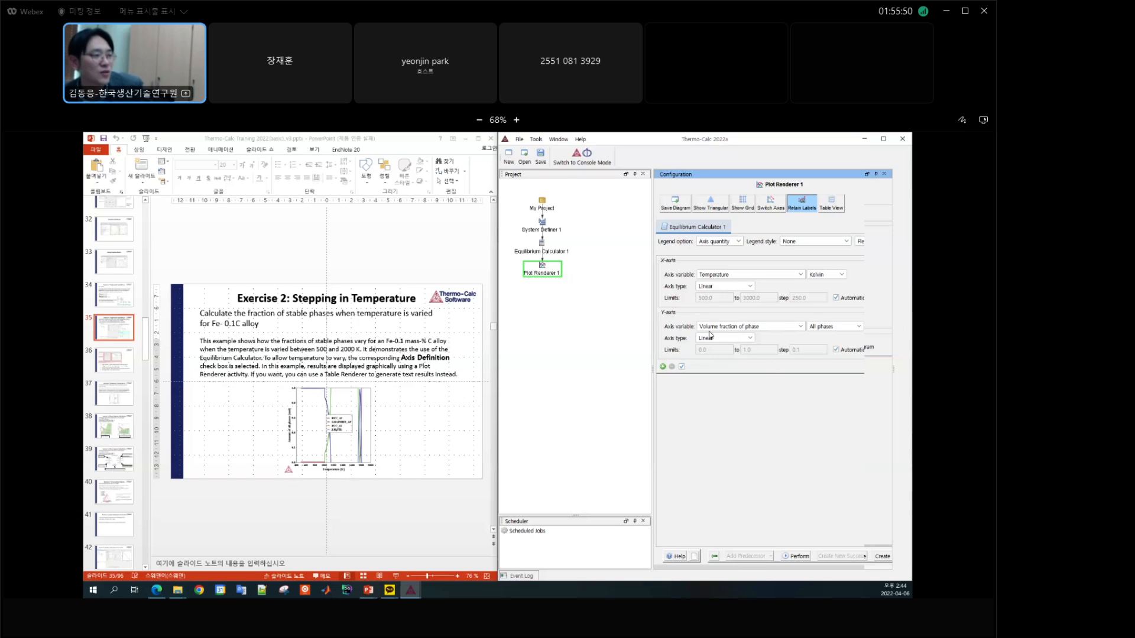
pyautogui.click(755, 326)
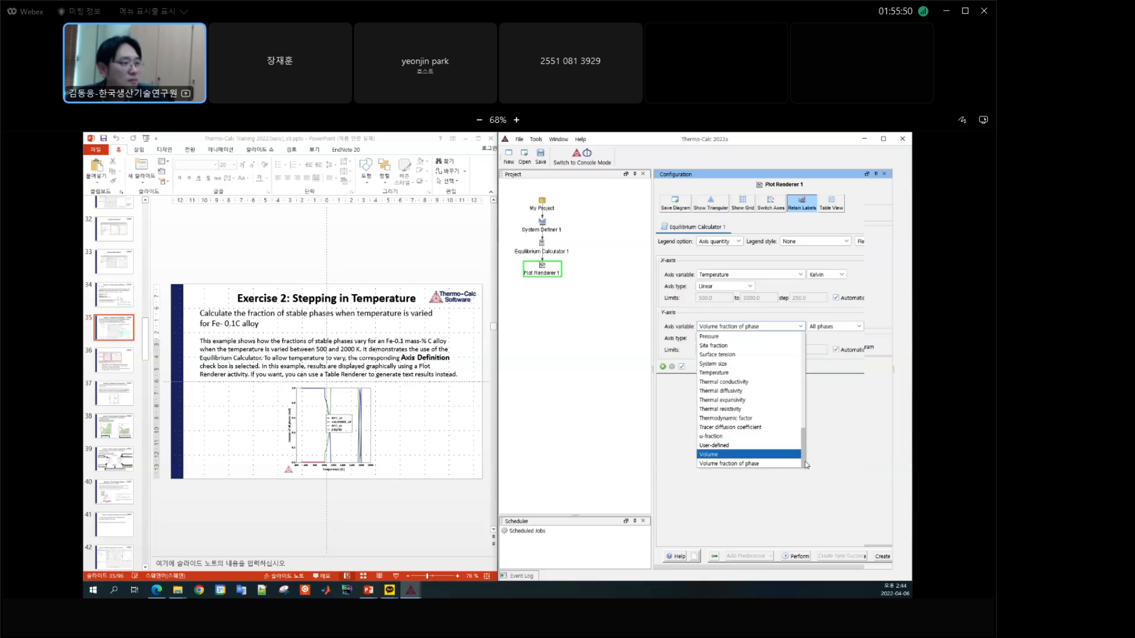
pyautogui.moveTo(804, 443); pyautogui.dragTo(802, 347)
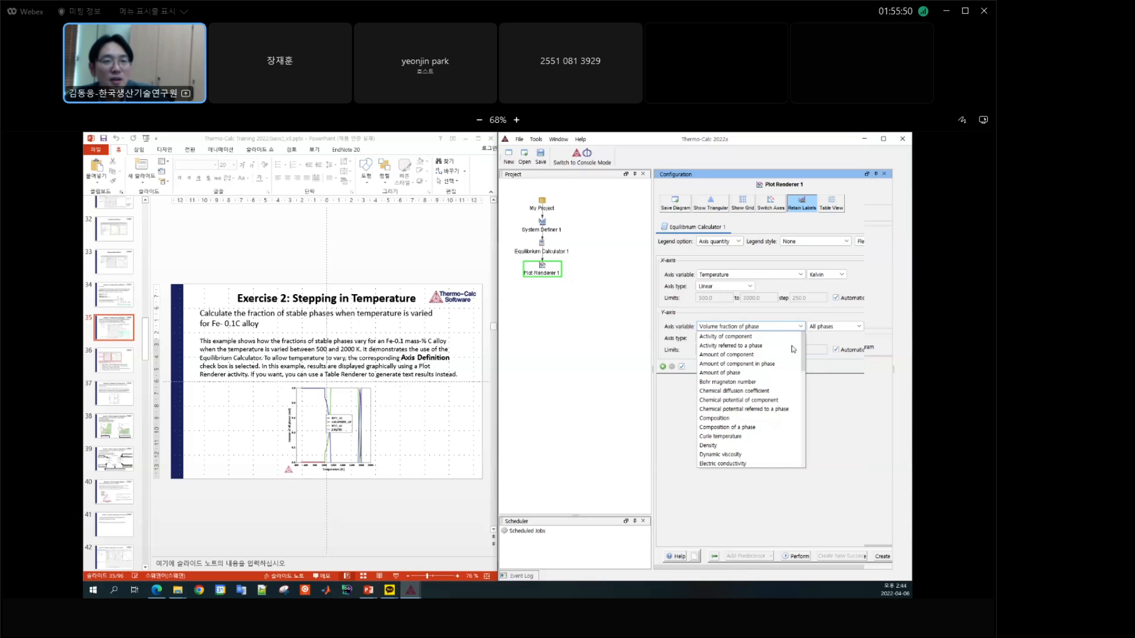
pyautogui.click(738, 373)
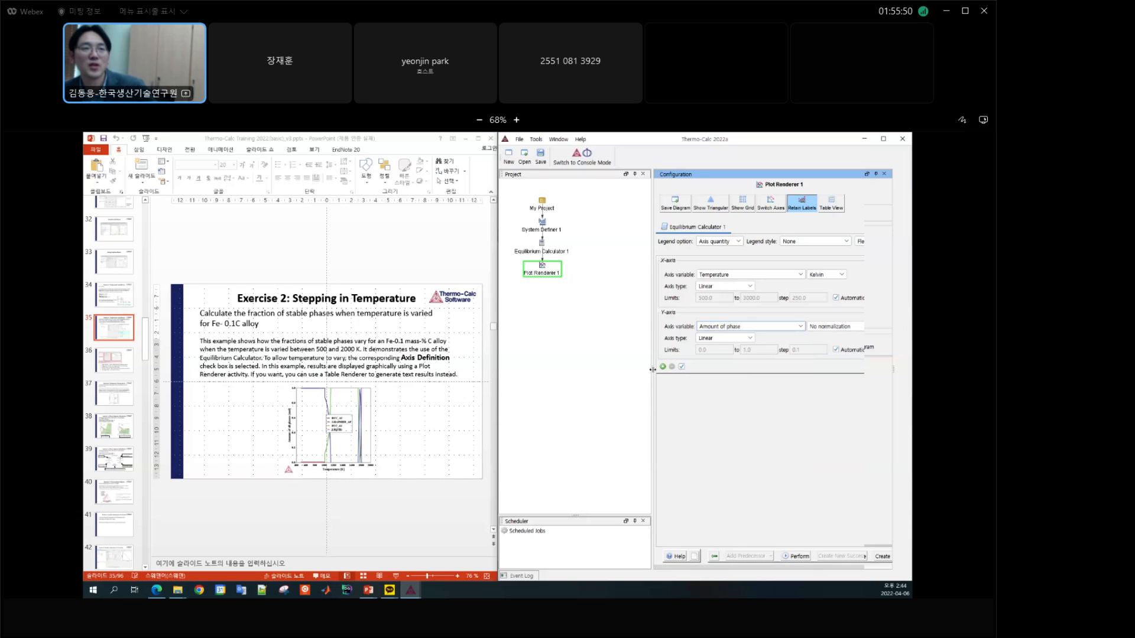
pyautogui.moveTo(652, 369); pyautogui.dragTo(579, 370)
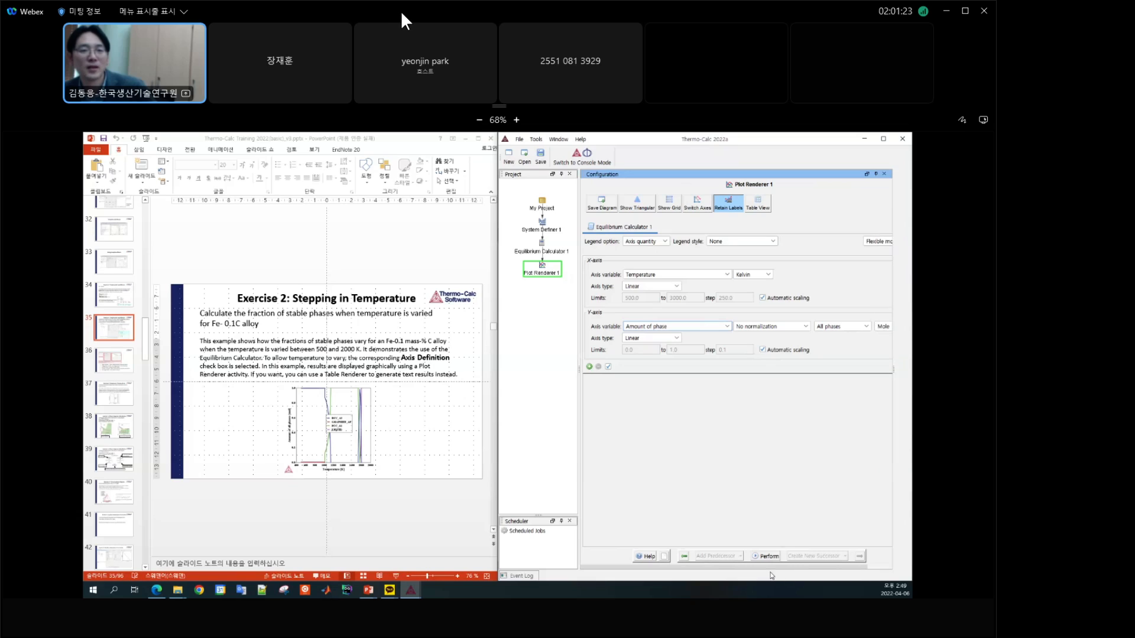
pyautogui.moveTo(773, 567); pyautogui.dragTo(800, 568)
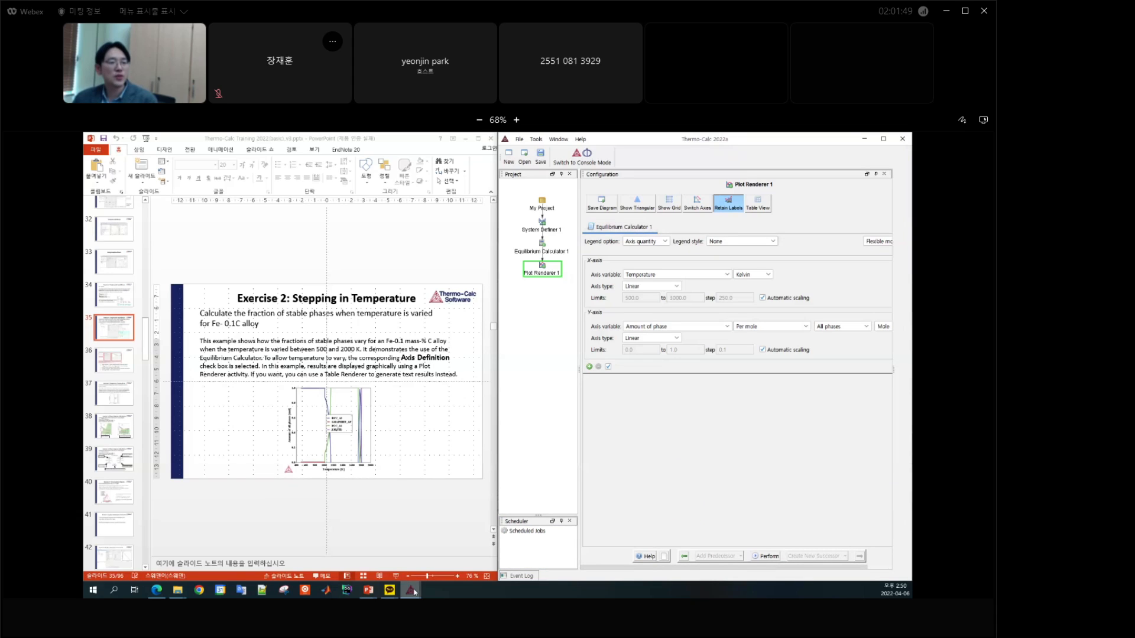
# Step: Bring up the results plot and move its legend into the empty area below about 1000 K, clear of the curves
pyautogui.moveTo(415, 592)
pyautogui.click(453, 556)
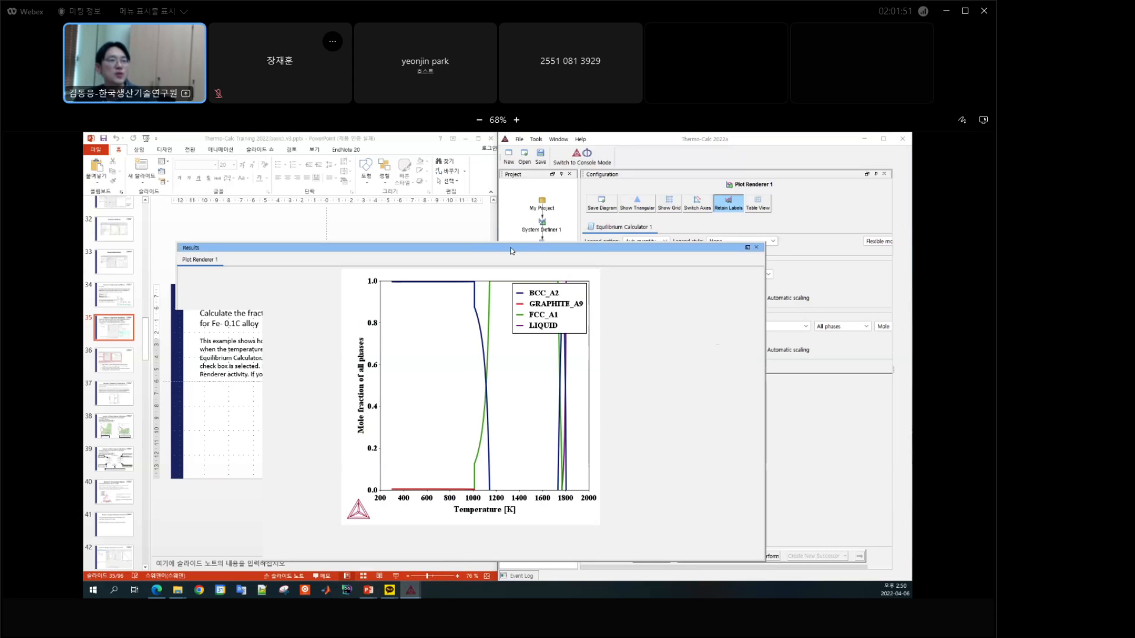
pyautogui.moveTo(509, 251); pyautogui.dragTo(522, 227)
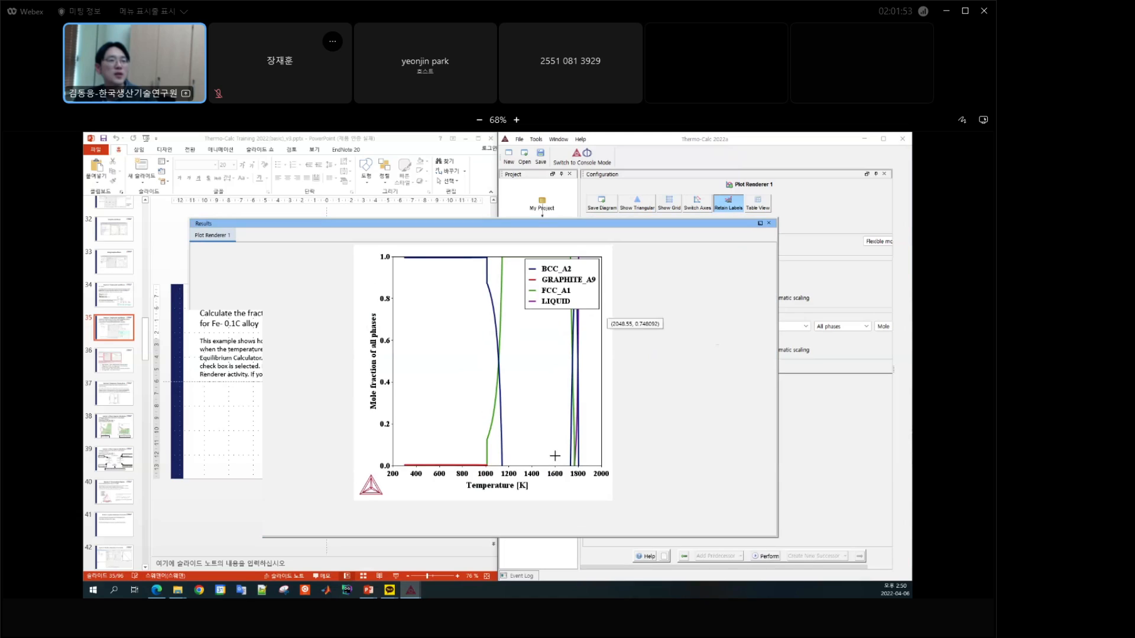
pyautogui.moveTo(563, 287); pyautogui.dragTo(448, 352)
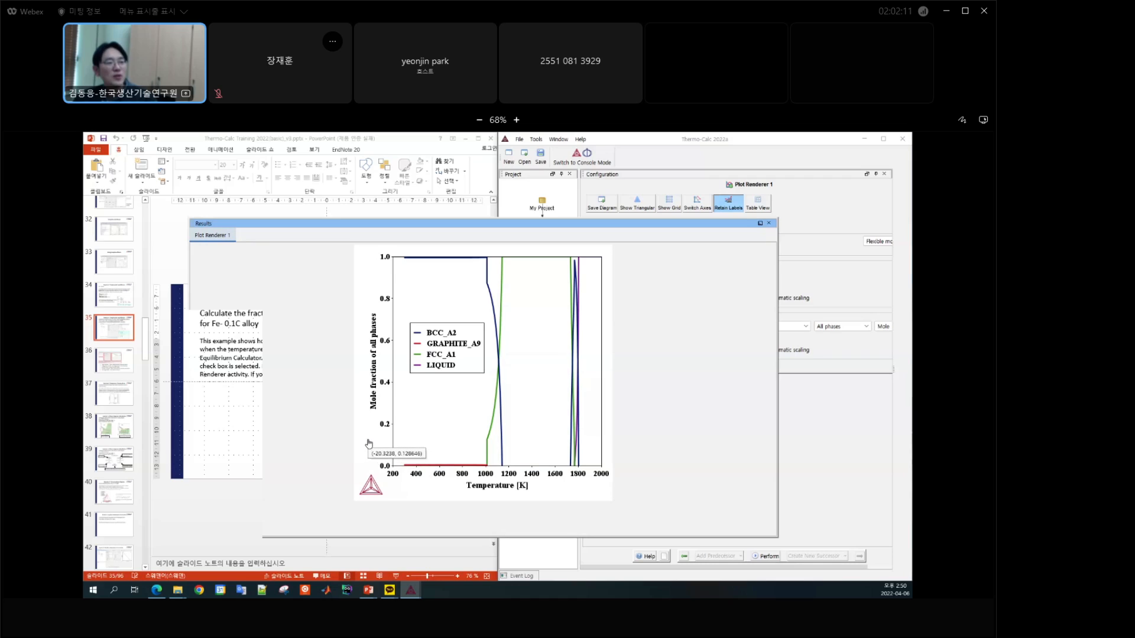
# Step: Zoom in on the GRAPHITE_A9 curve near the temperature axis to examine its small fraction, and restore the full plot view
pyautogui.moveTo(367, 440); pyautogui.dragTo(597, 483)
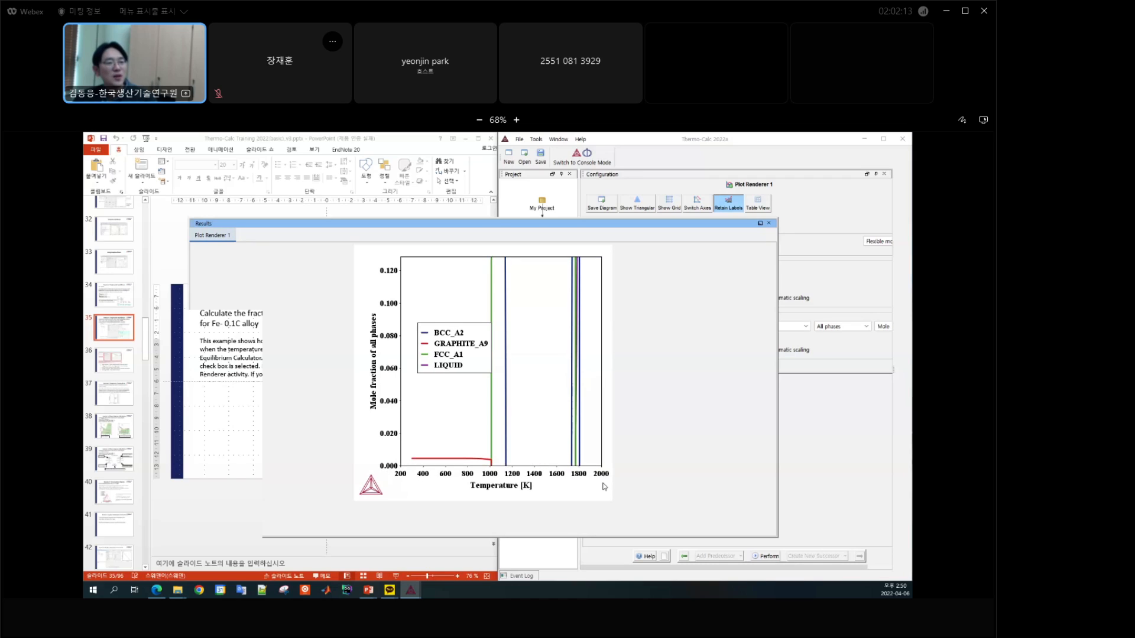
pyautogui.moveTo(379, 445); pyautogui.dragTo(603, 476)
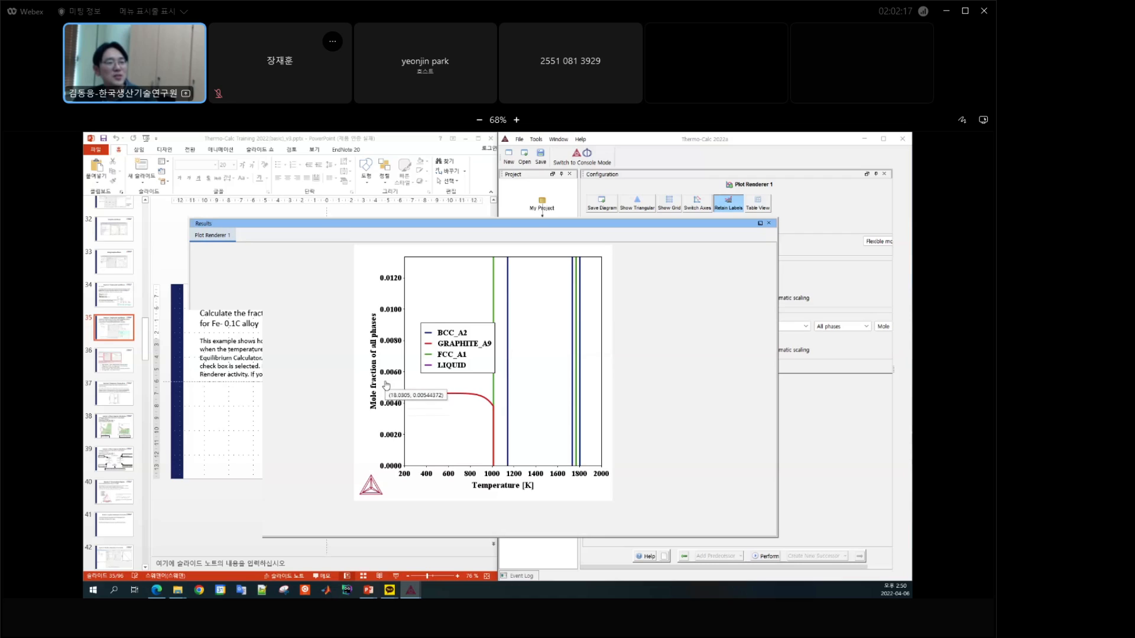
pyautogui.moveTo(521, 456); pyautogui.dragTo(603, 467)
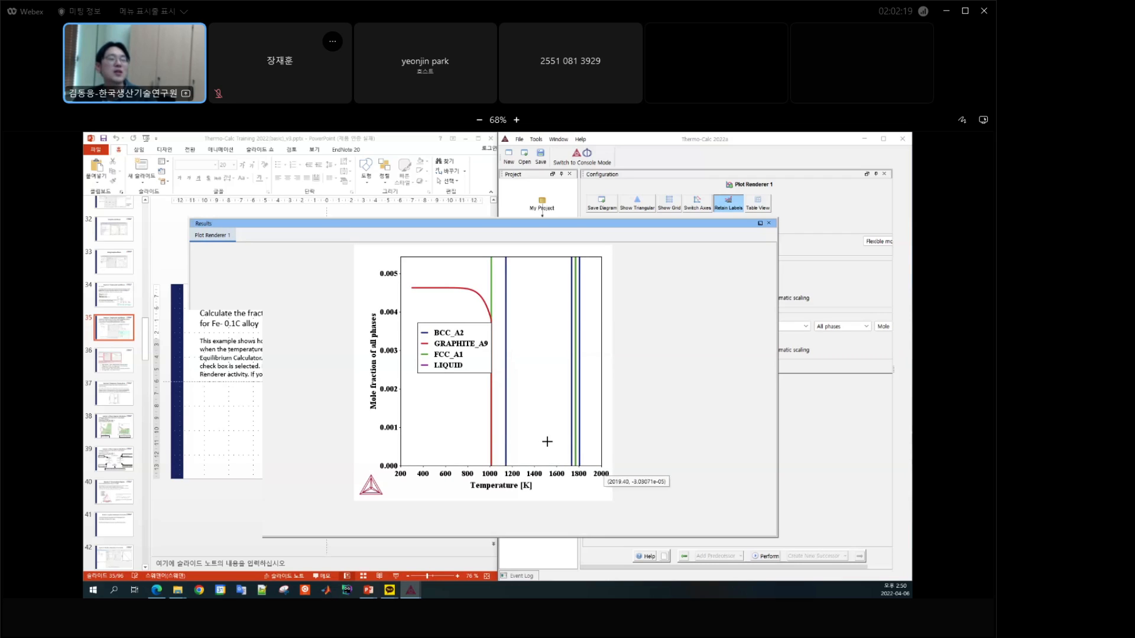
pyautogui.rightClick(550, 400)
pyautogui.click(555, 394)
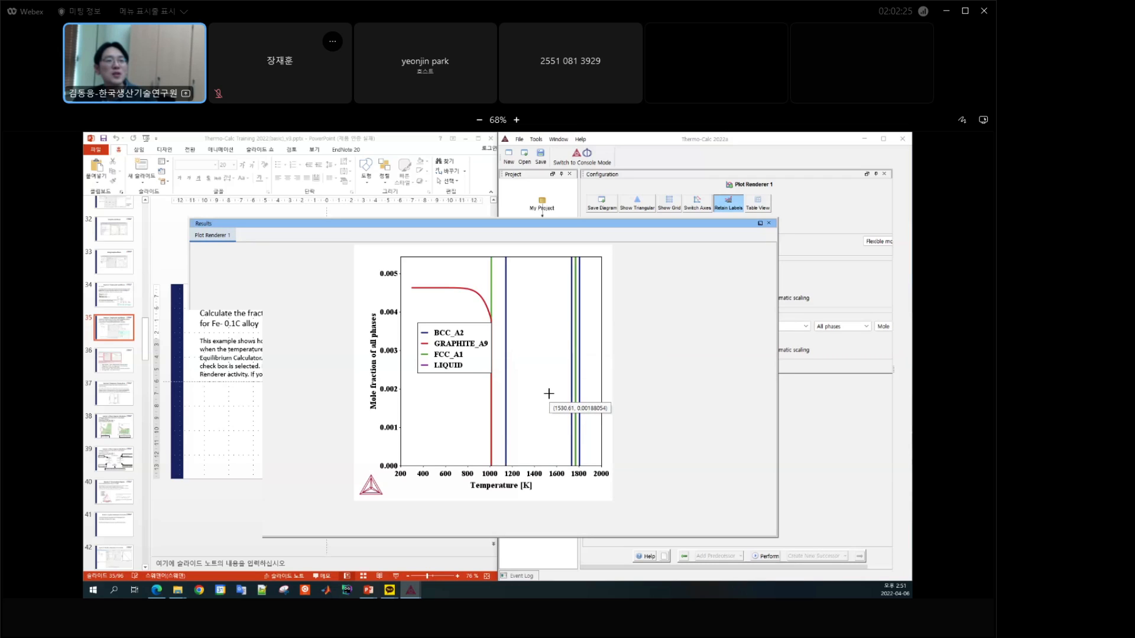
pyautogui.moveTo(549, 394); pyautogui.dragTo(538, 373)
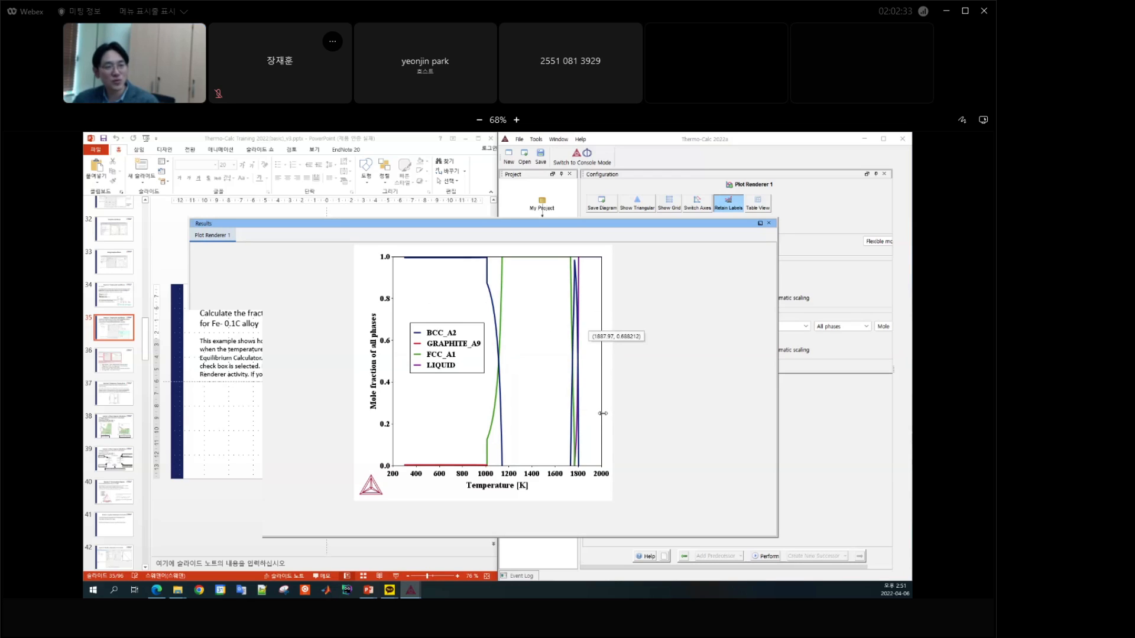
# Step: Enlarge the plot region between about 1720 and 1830 K and copy the plot
pyautogui.moveTo(561, 252); pyautogui.dragTo(589, 471)
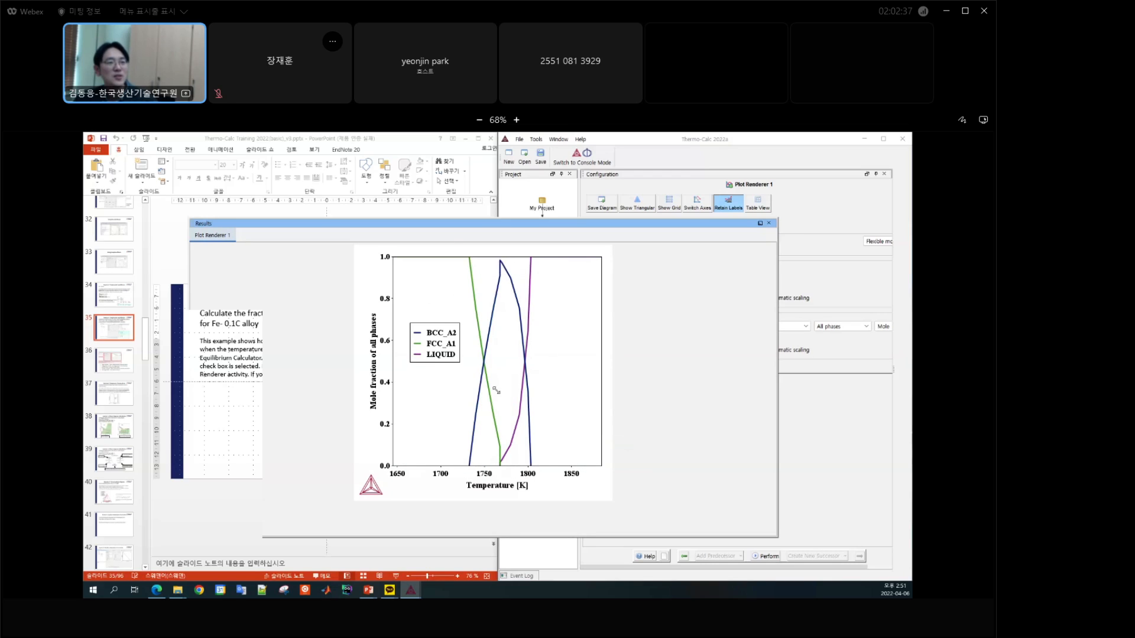
pyautogui.moveTo(453, 255); pyautogui.dragTo(554, 467)
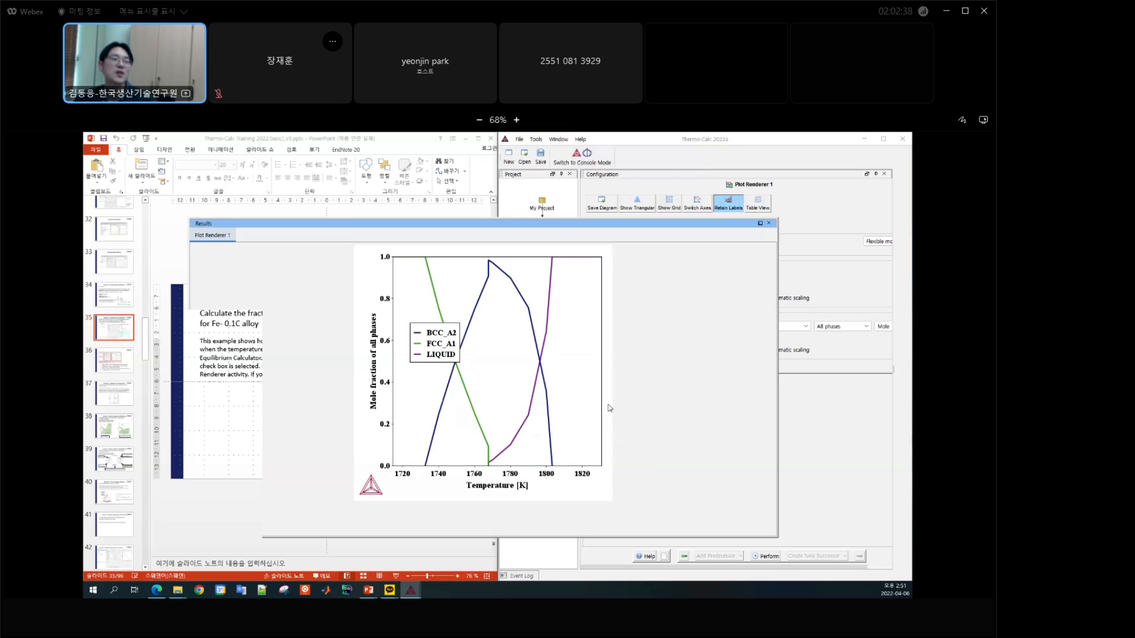
pyautogui.rightClick(565, 315)
pyautogui.click(585, 336)
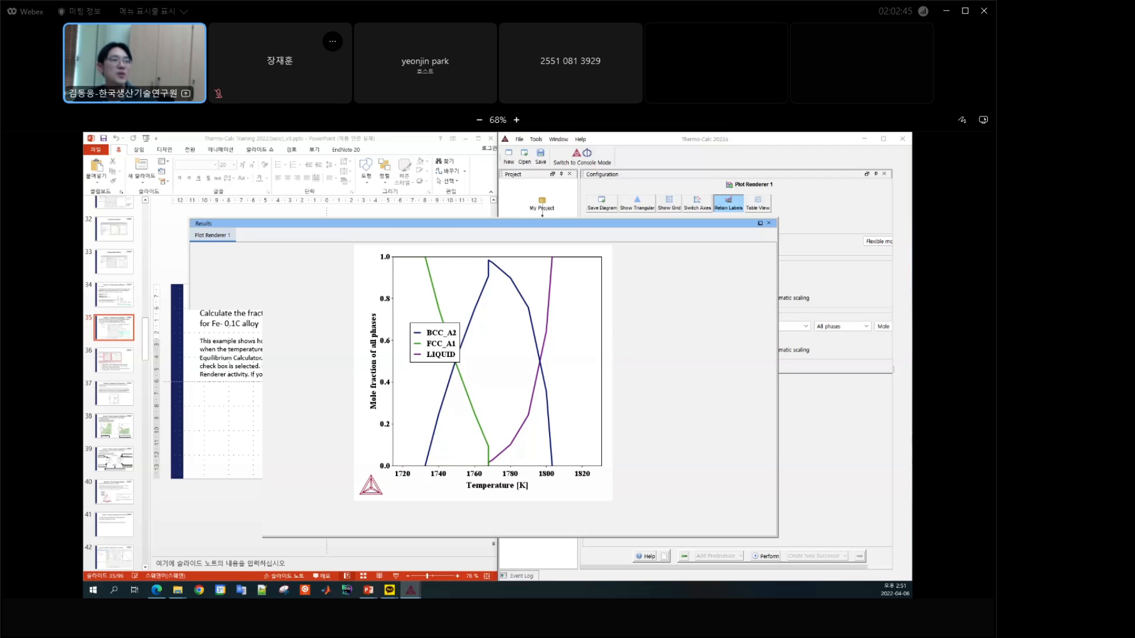
# Step: Switch to PowerPoint, paste the copied plot onto the Exercise 2 slide, and undo the paste
pyautogui.click(376, 142)
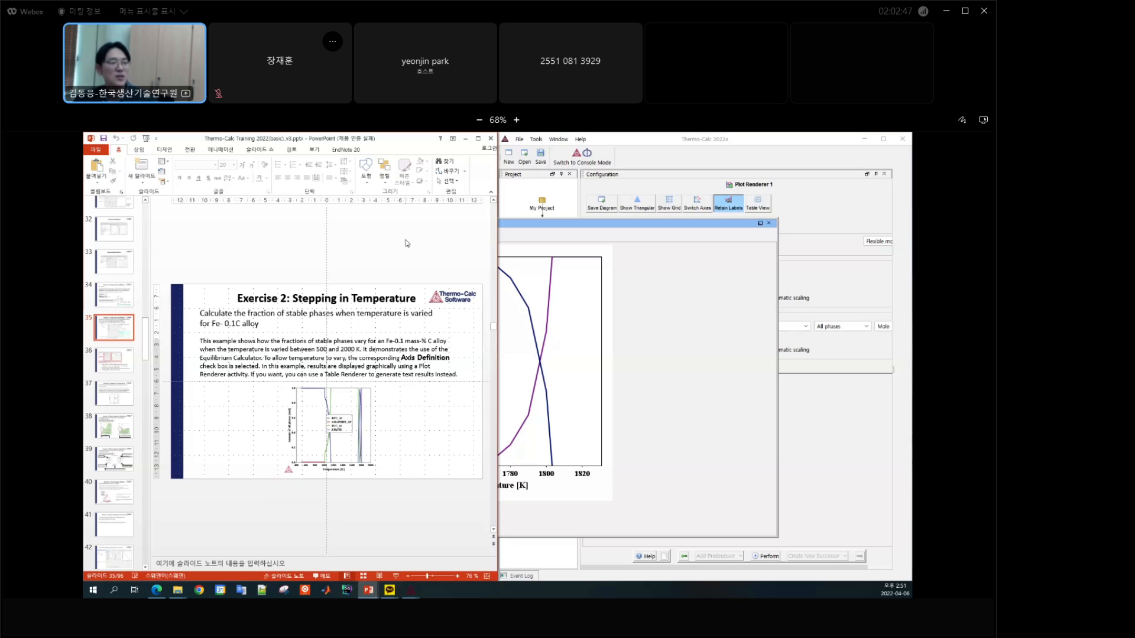
pyautogui.hotkey('ctrl', 'v')
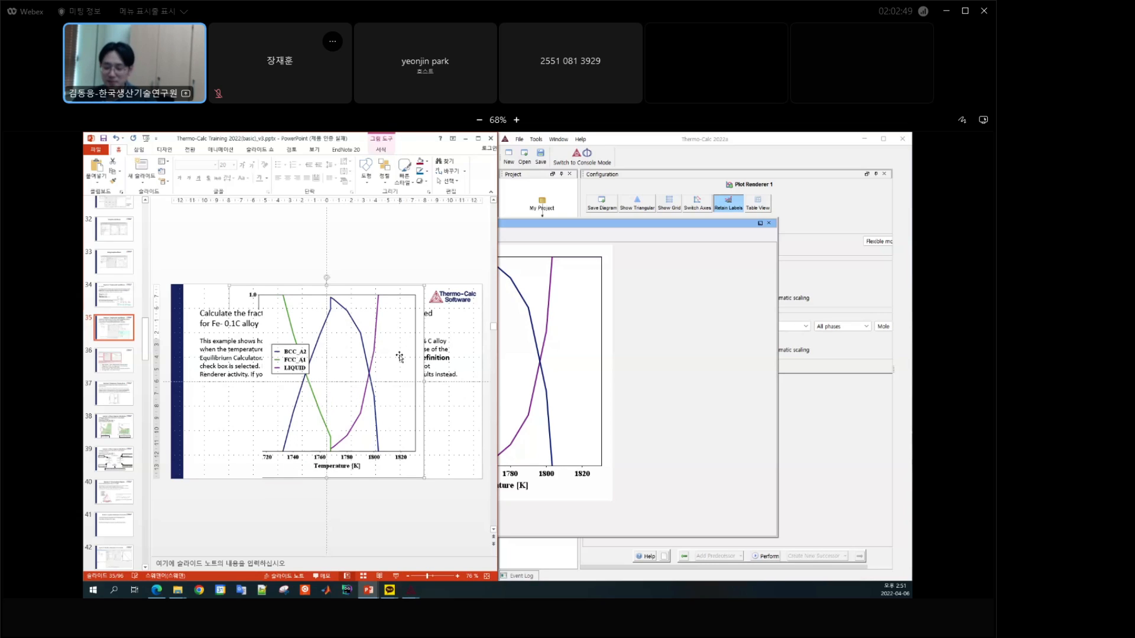
pyautogui.hotkey('ctrl', 'z')
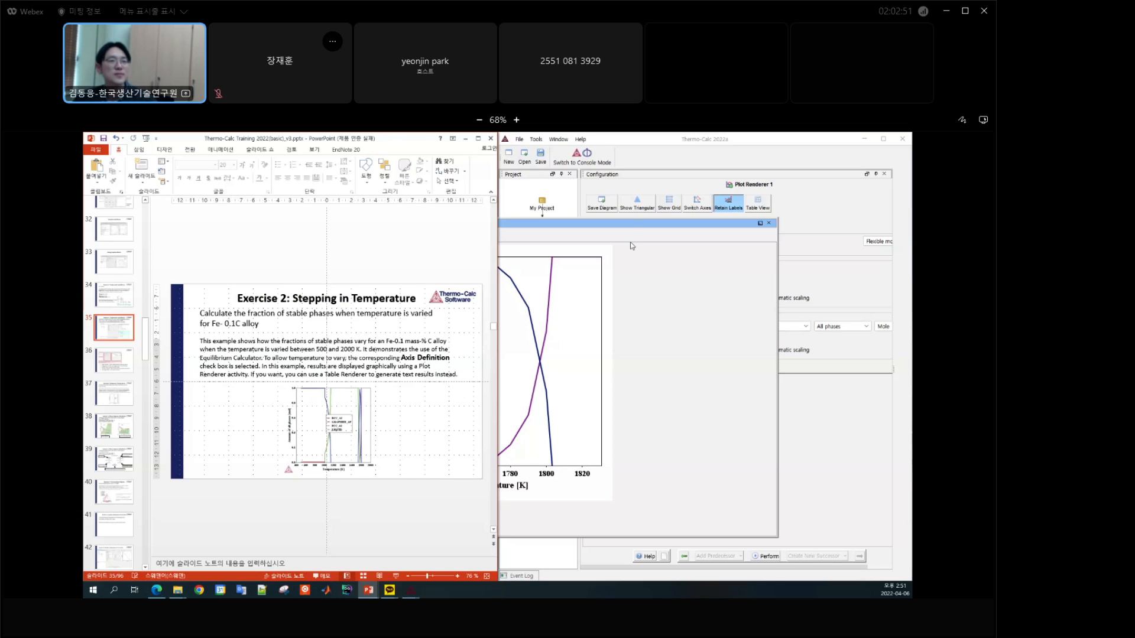
# Step: Switch back to the Thermo-Calc results plot, restore its full temperature range, and reposition the results window
pyautogui.click(630, 222)
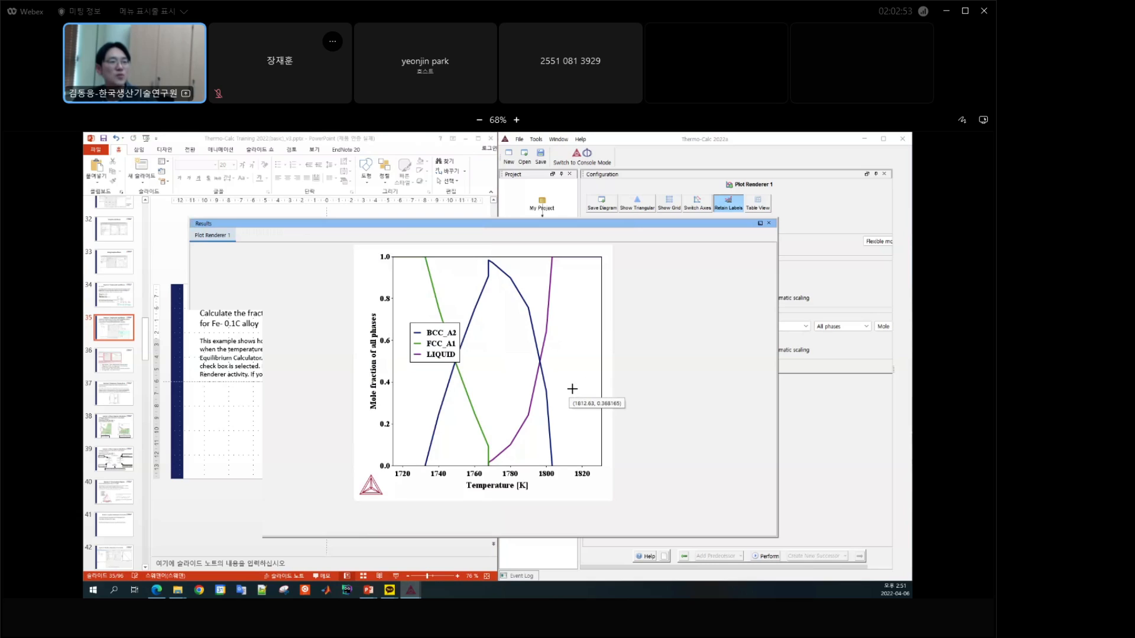
pyautogui.moveTo(551, 368); pyautogui.dragTo(550, 366)
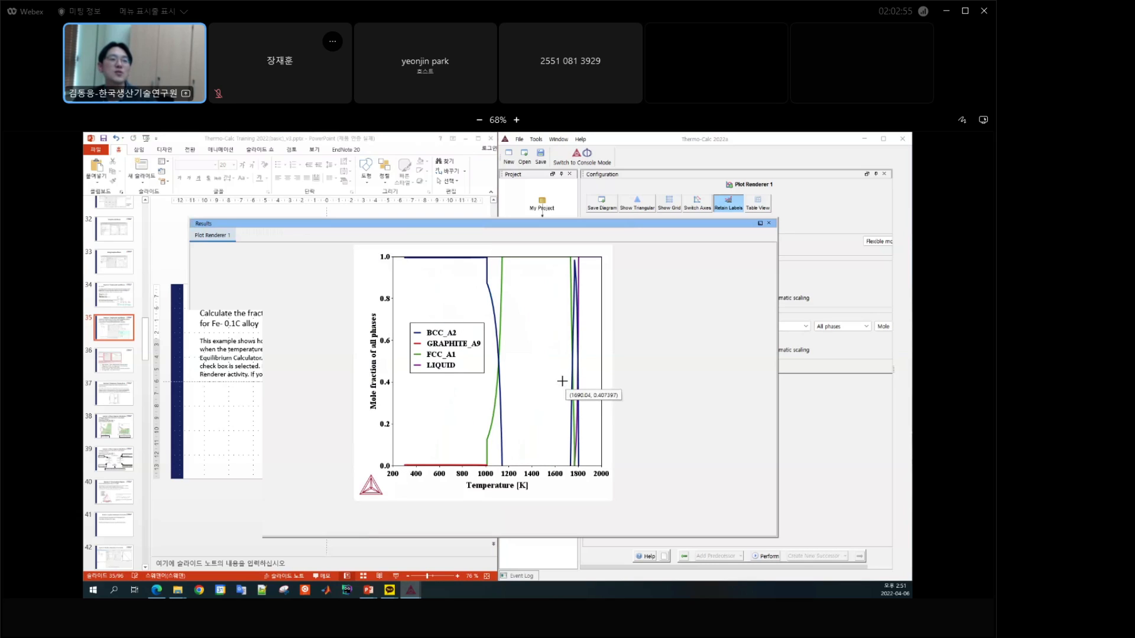
pyautogui.rightClick(530, 354)
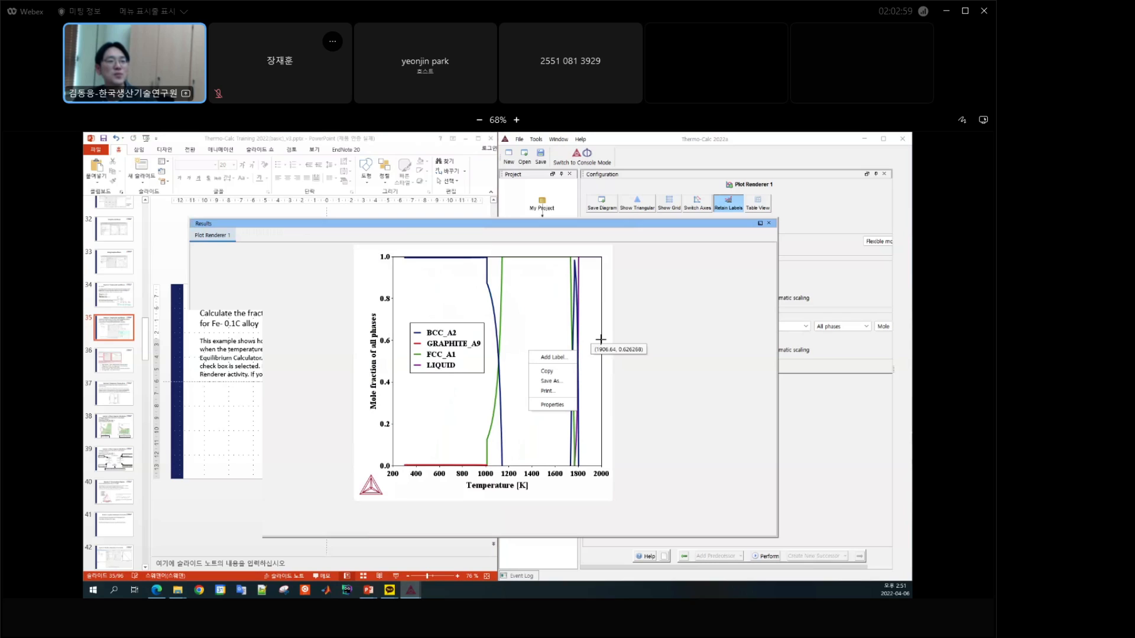
pyautogui.click(640, 343)
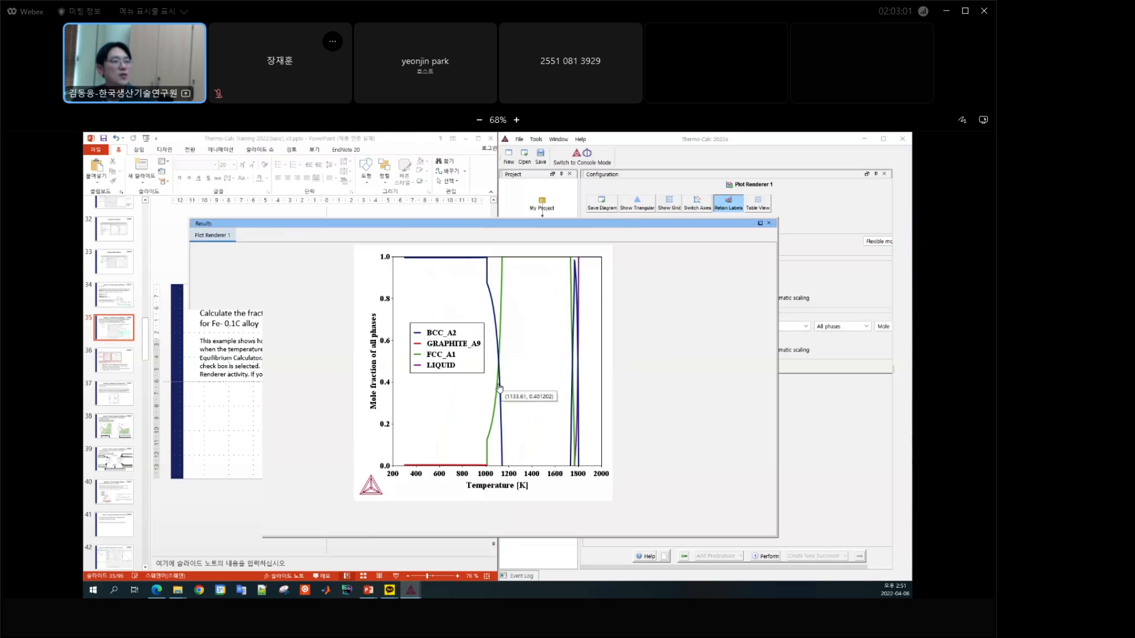
pyautogui.moveTo(400, 226); pyautogui.dragTo(546, 217)
# Step: Review the available X-axis scale types in Plot Renderer 1, keeping Linear
pyautogui.click(832, 404)
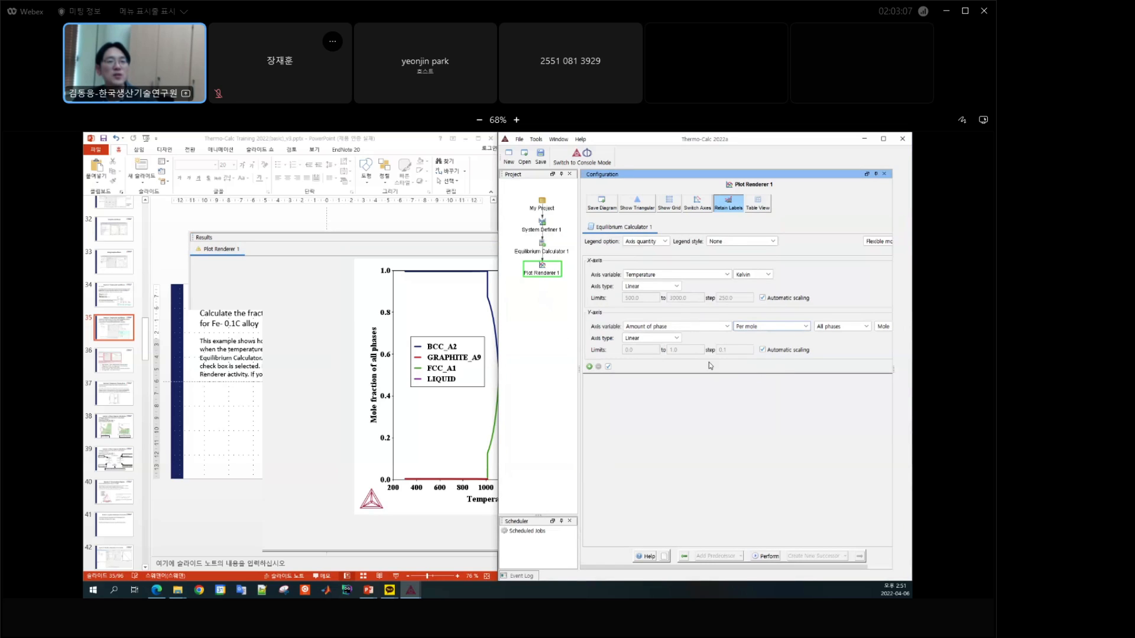
pyautogui.click(676, 288)
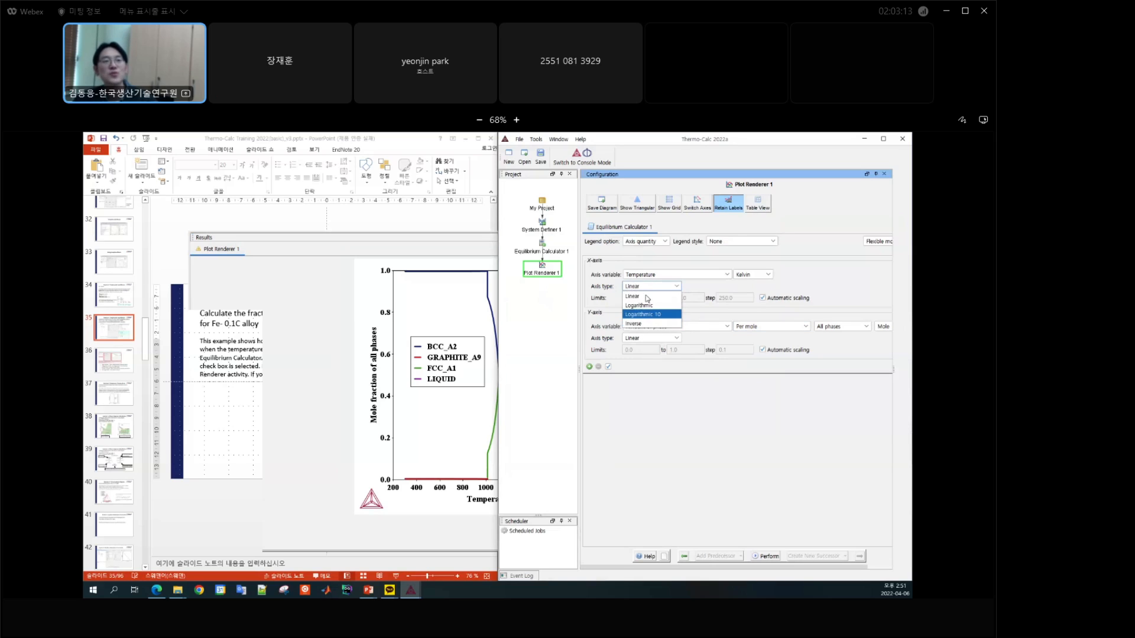
pyautogui.click(706, 392)
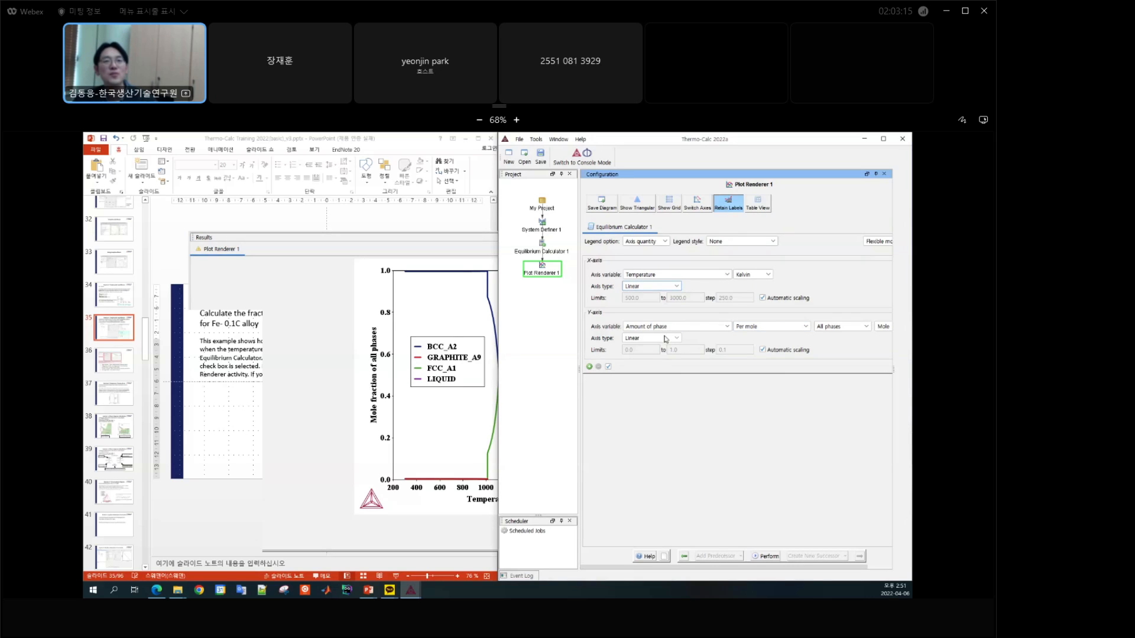
# Step: Set the legend option of Plot Renderer 1 to Off, perform the plot again, and bring the result to the front
pyautogui.click(496, 328)
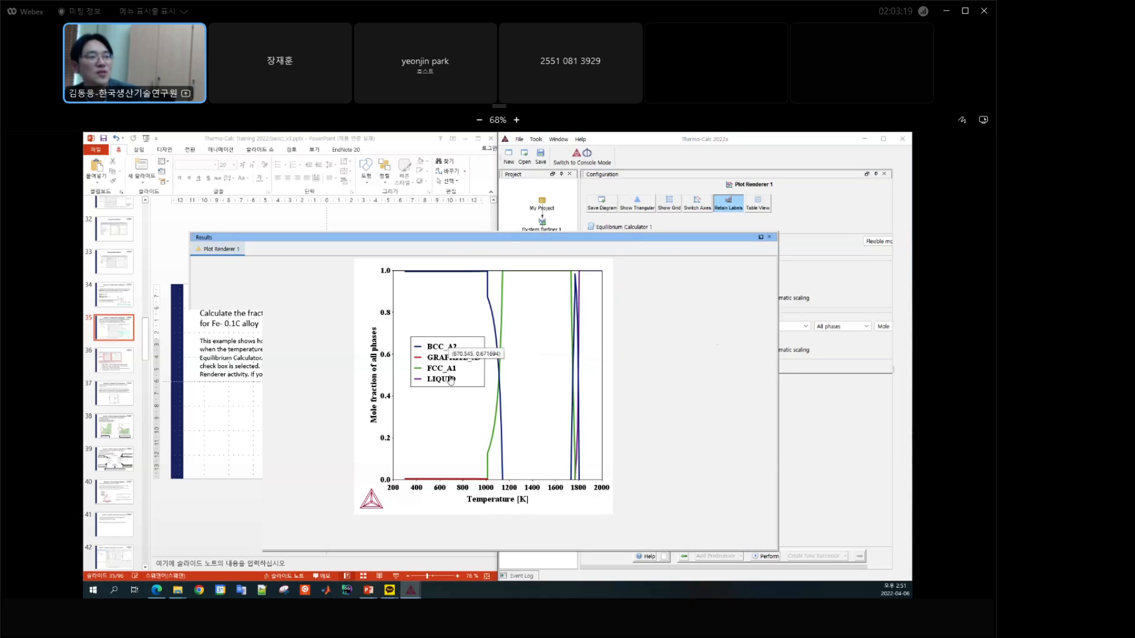
pyautogui.click(851, 421)
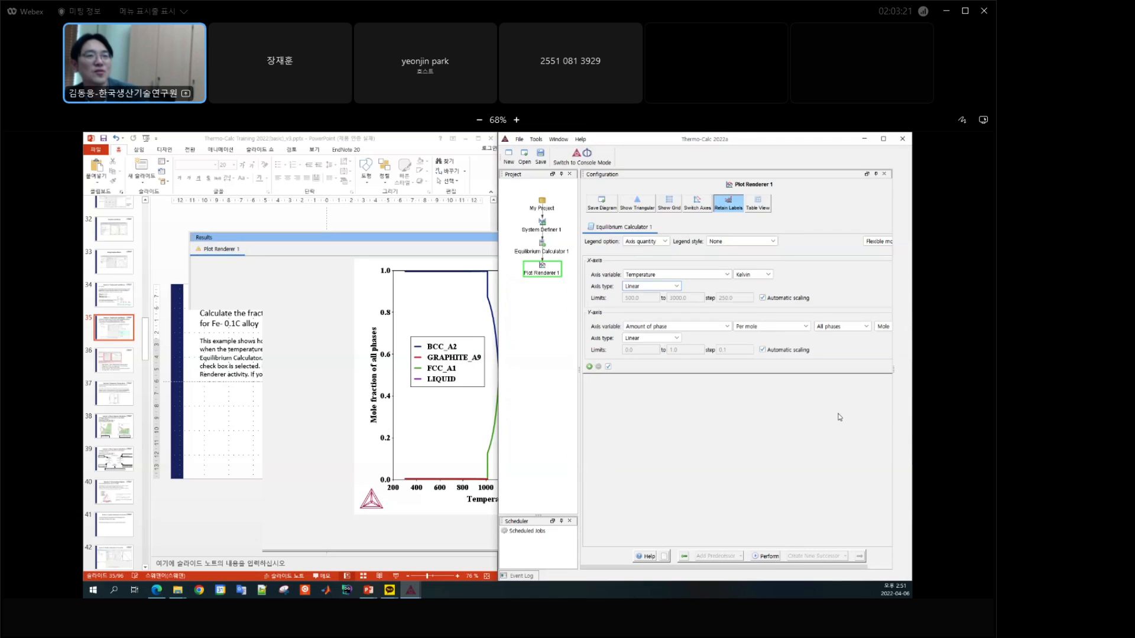
pyautogui.click(655, 243)
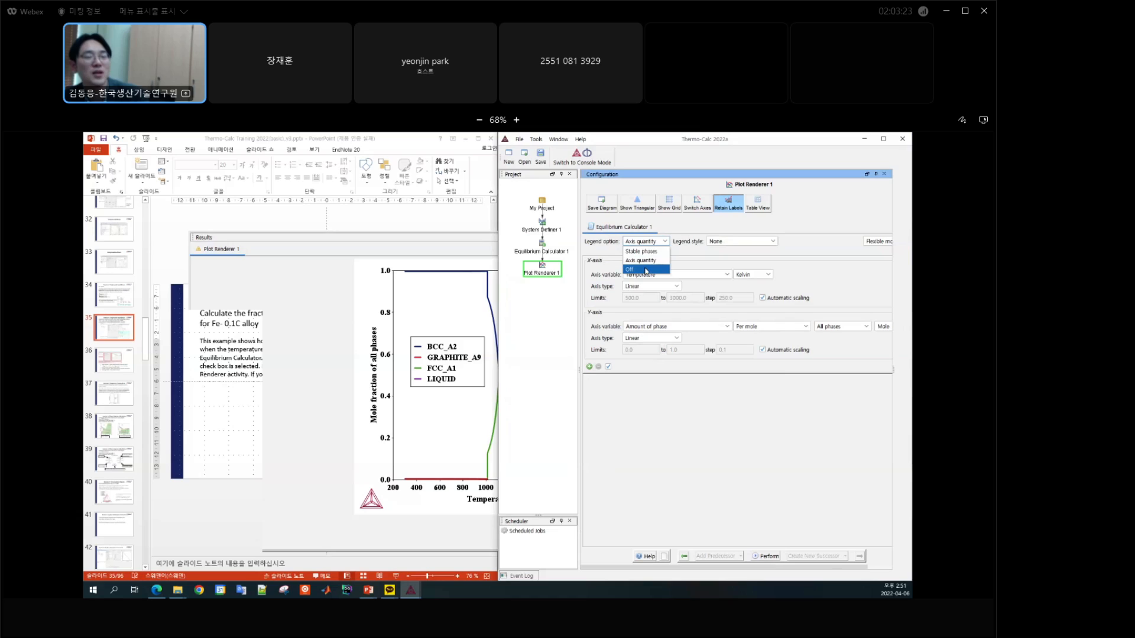
pyautogui.click(646, 270)
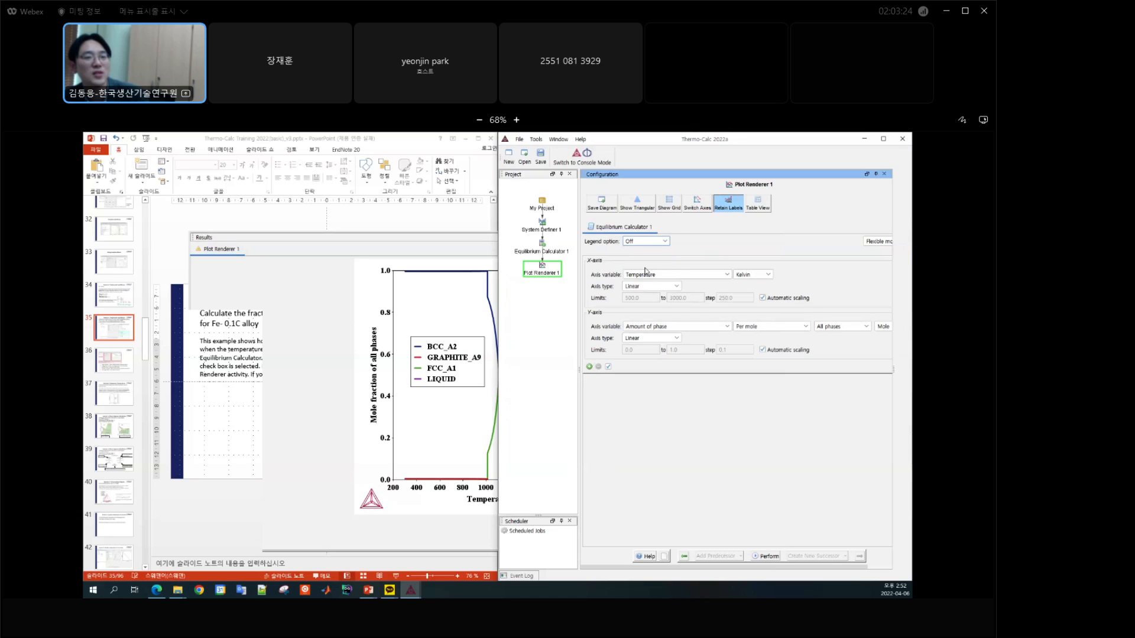
pyautogui.click(768, 557)
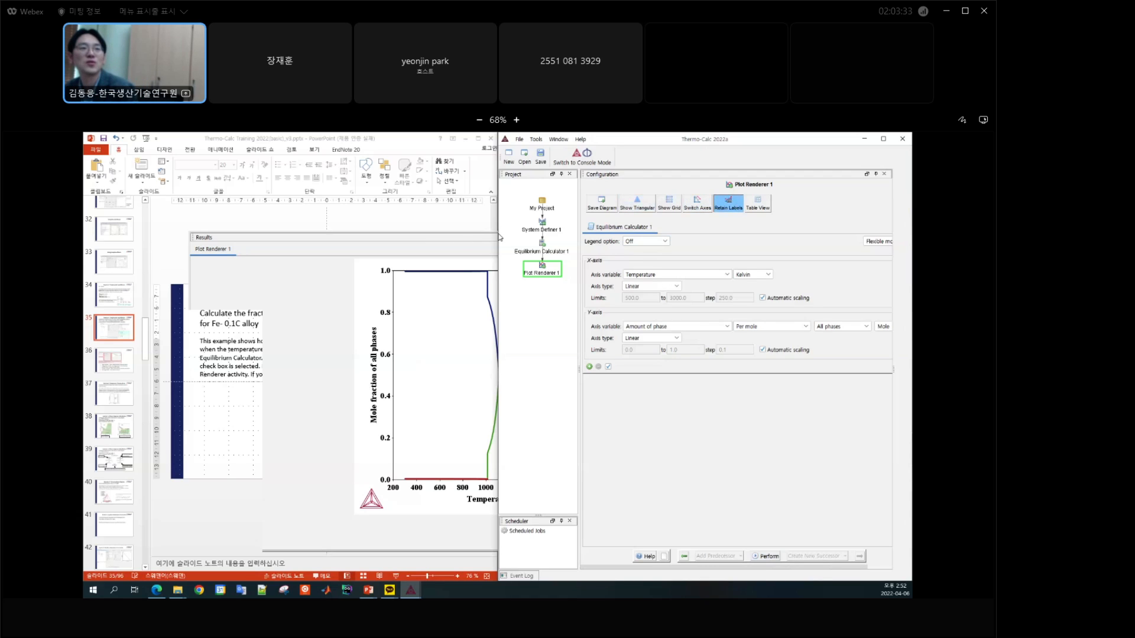
pyautogui.click(462, 242)
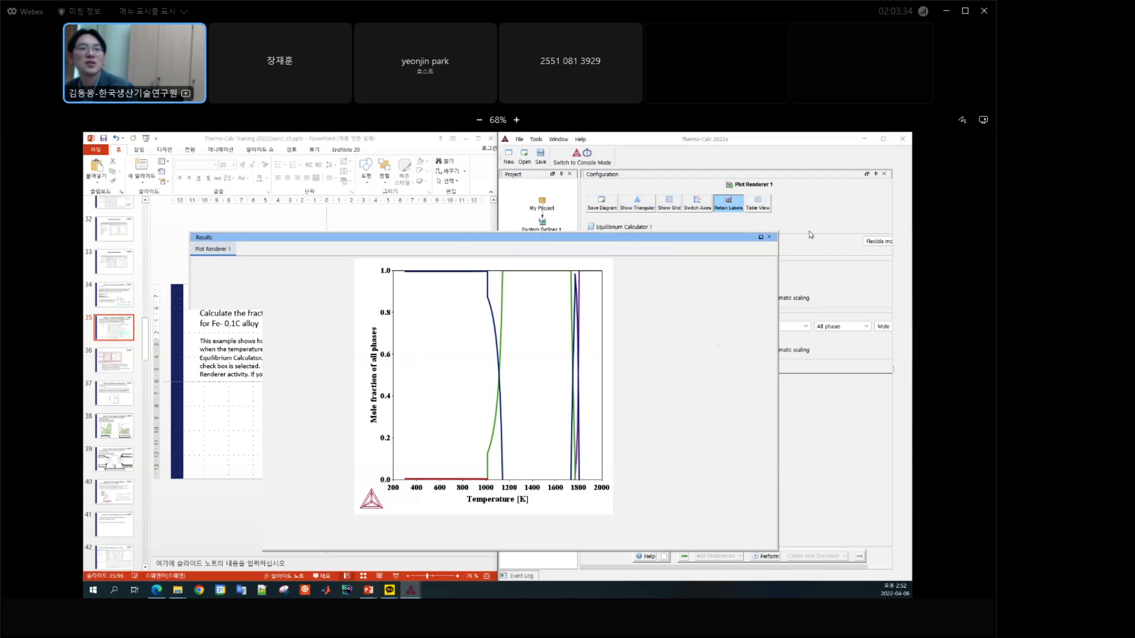
# Step: Switch the axes and show the grid in Plot Renderer 1, perform the plot again, and bring the result to the front
pyautogui.click(701, 209)
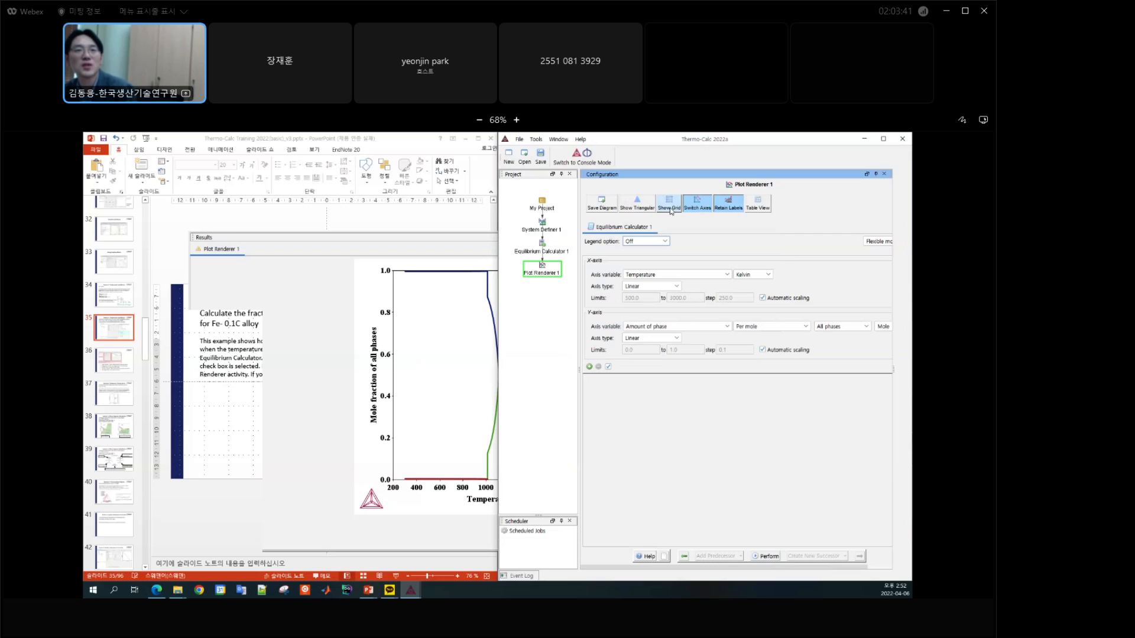
pyautogui.click(670, 204)
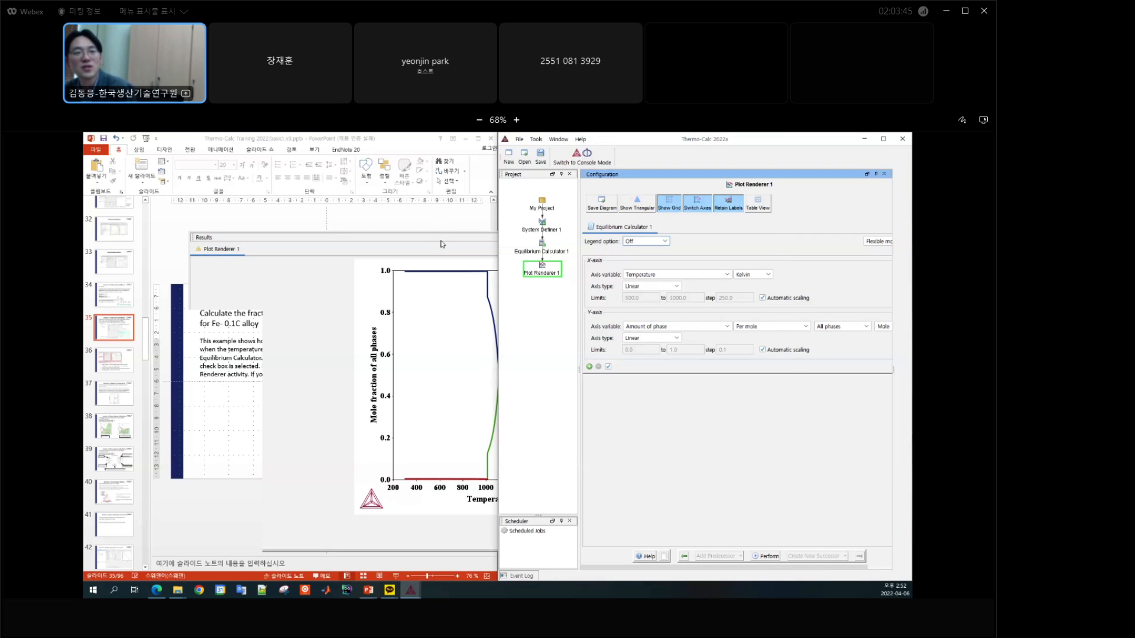
pyautogui.click(767, 557)
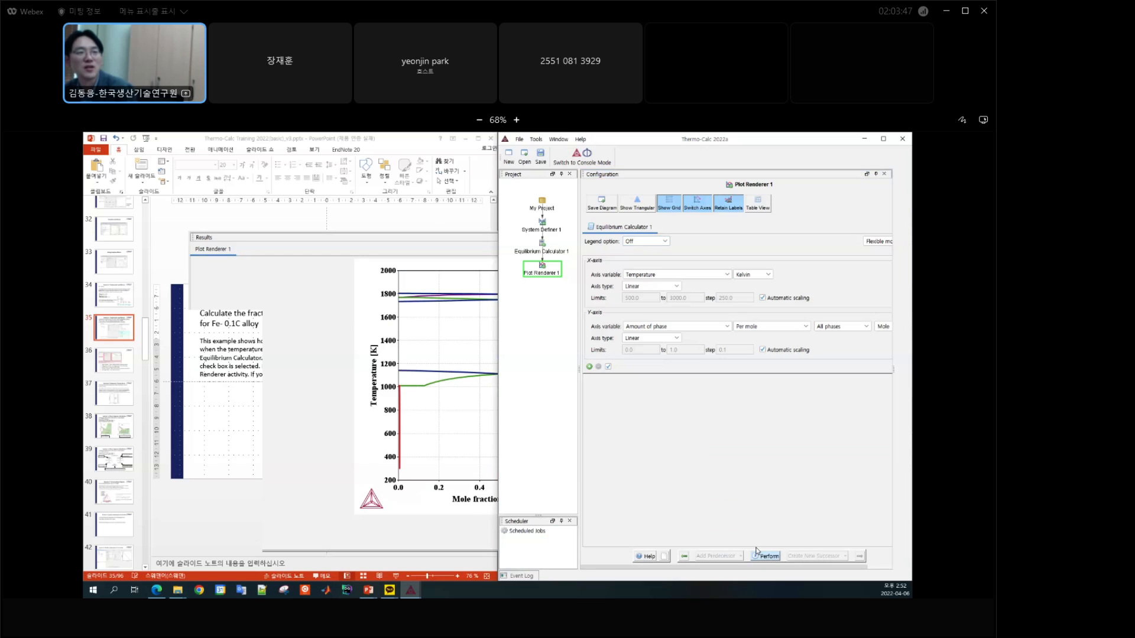
pyautogui.doubleClick(432, 503)
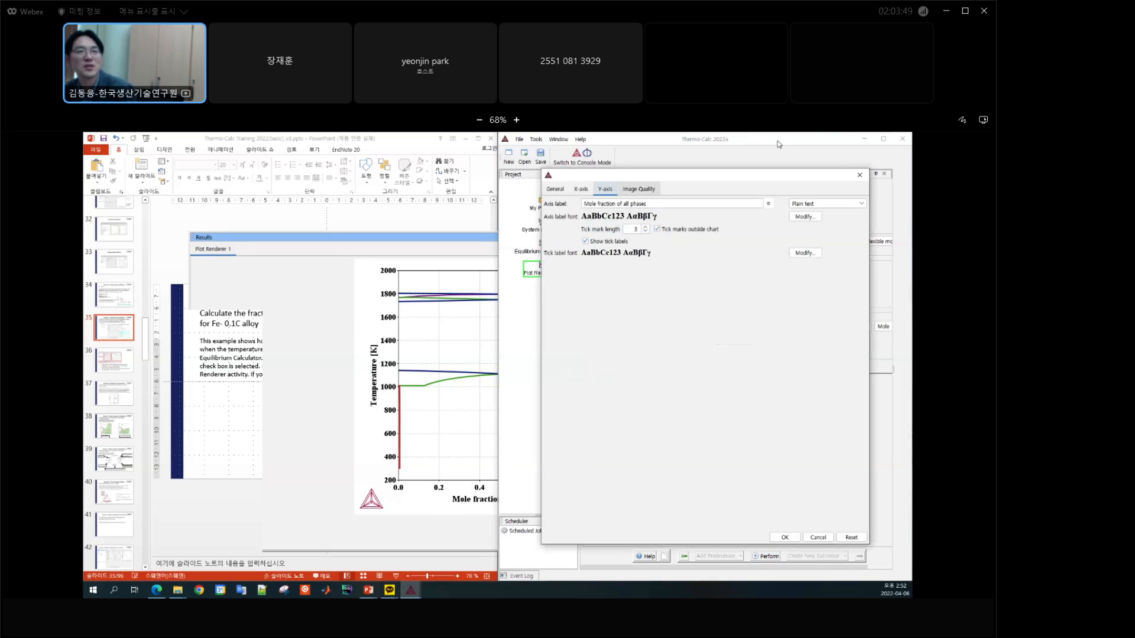
pyautogui.click(860, 175)
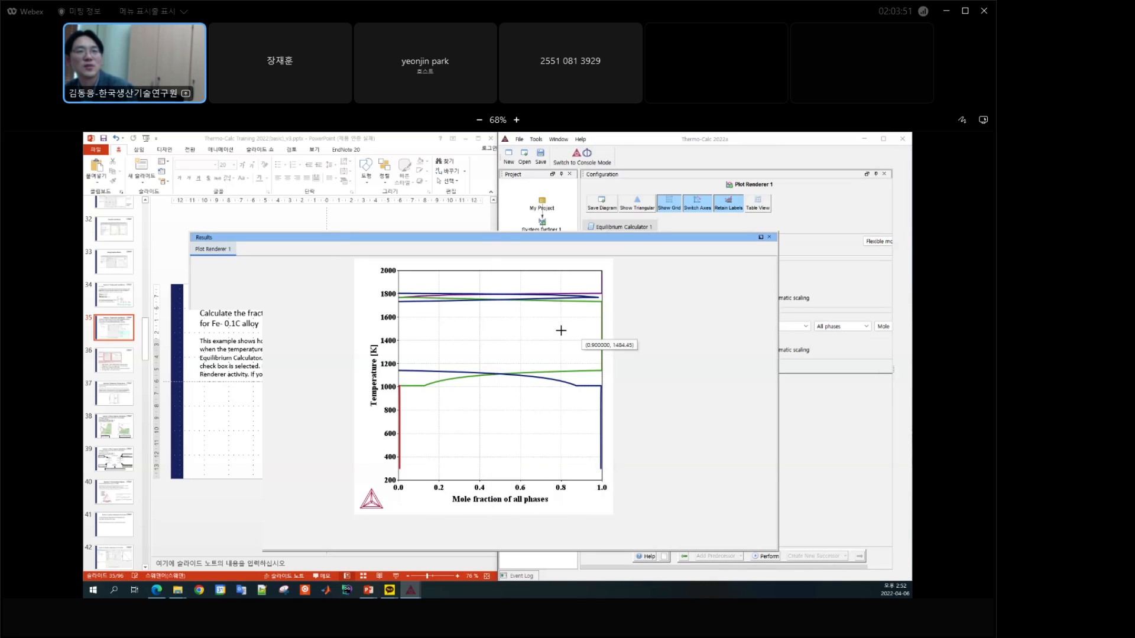
# Step: Hide the grid and switch the axes back in Plot Renderer 1, perform the plot again, and bring the result forward
pyautogui.click(669, 204)
pyautogui.click(697, 203)
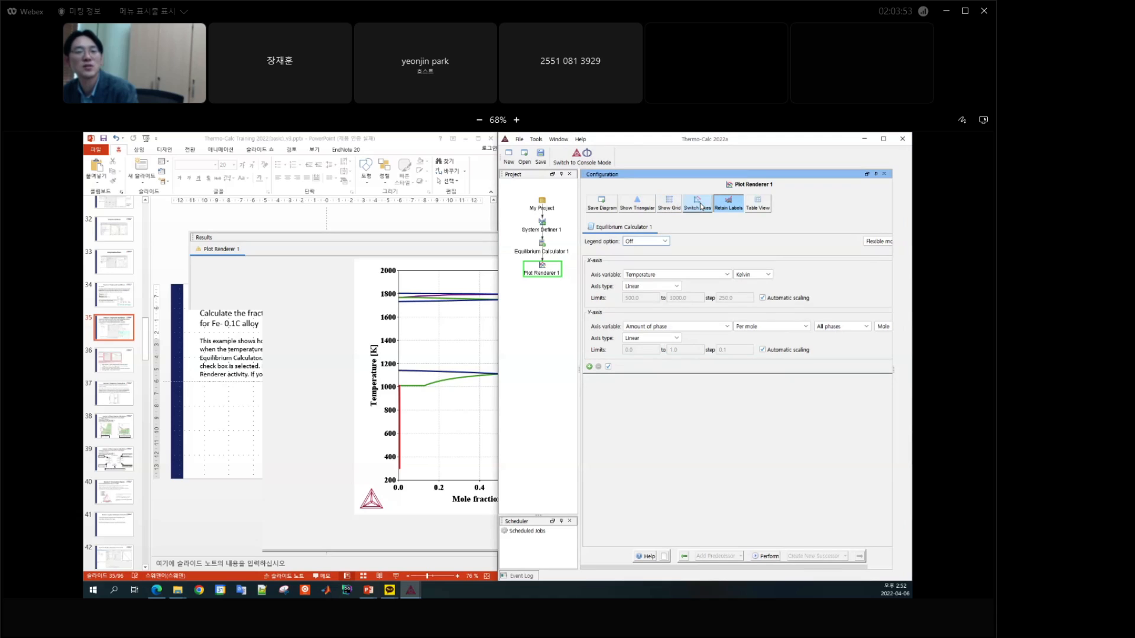
pyautogui.click(764, 557)
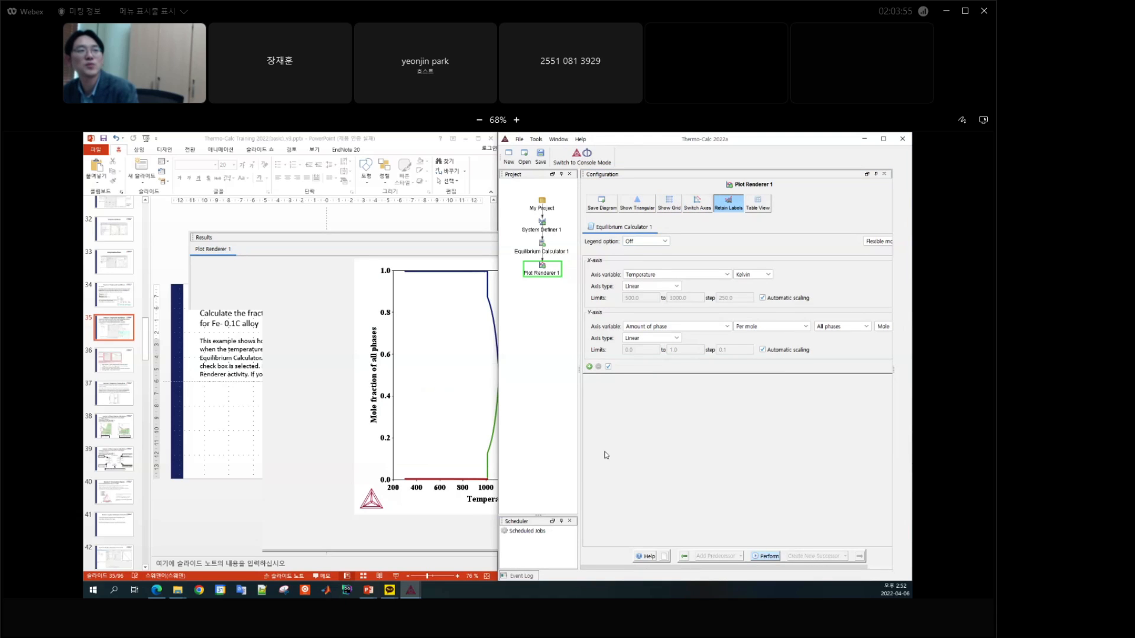
pyautogui.click(345, 241)
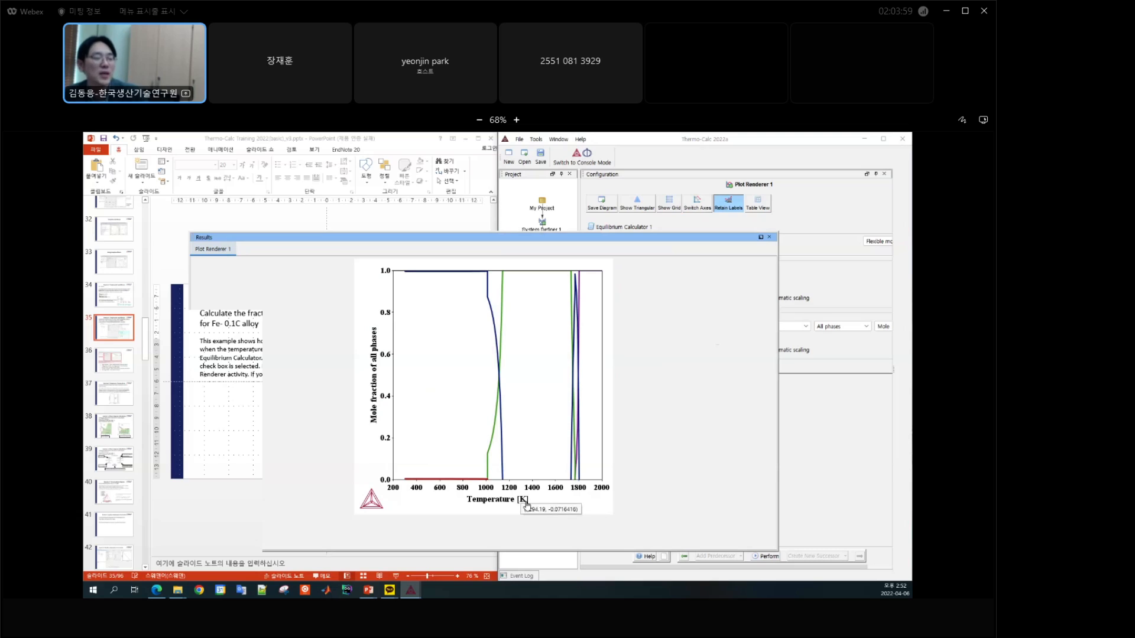
# Step: Review the X-axis and General settings in the plot's properties, and close them without changes
pyautogui.doubleClick(489, 506)
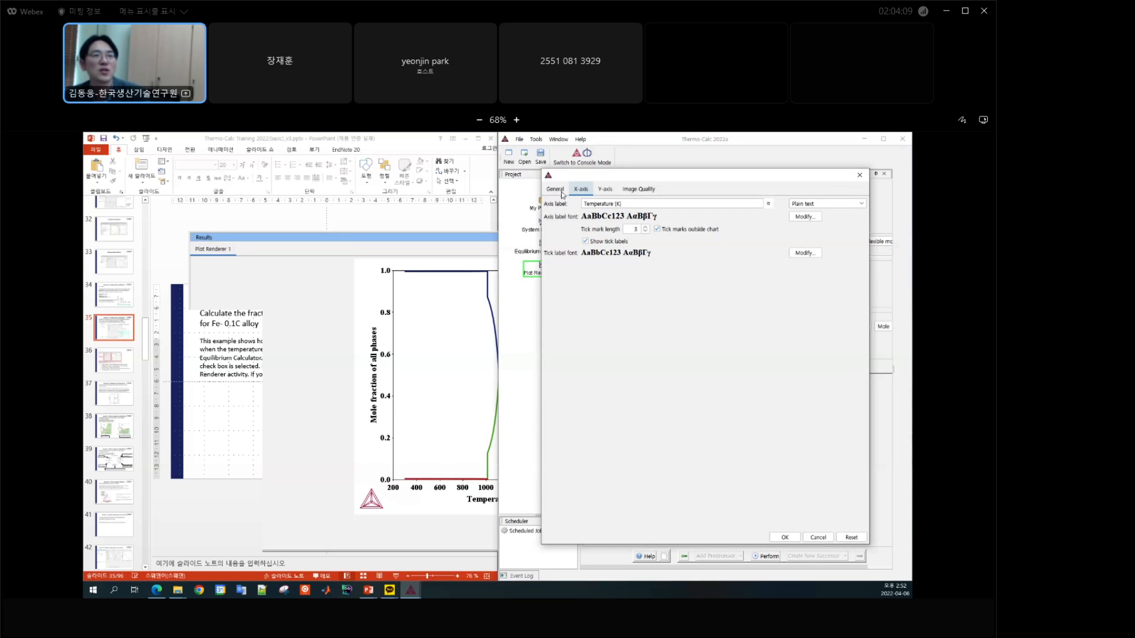
pyautogui.click(556, 189)
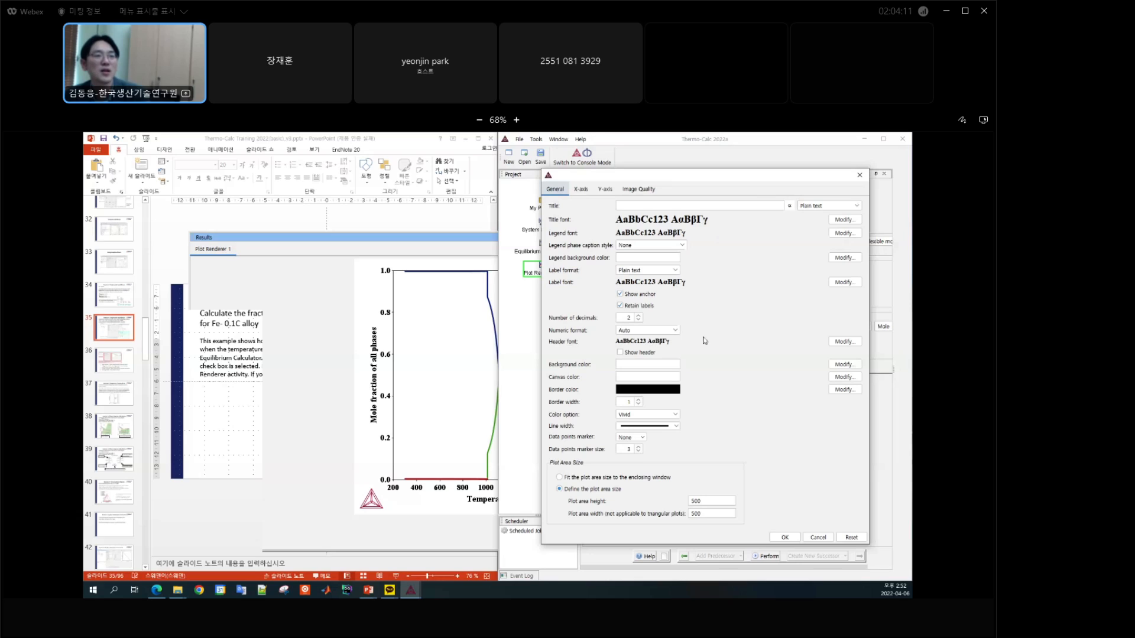
pyautogui.click(859, 177)
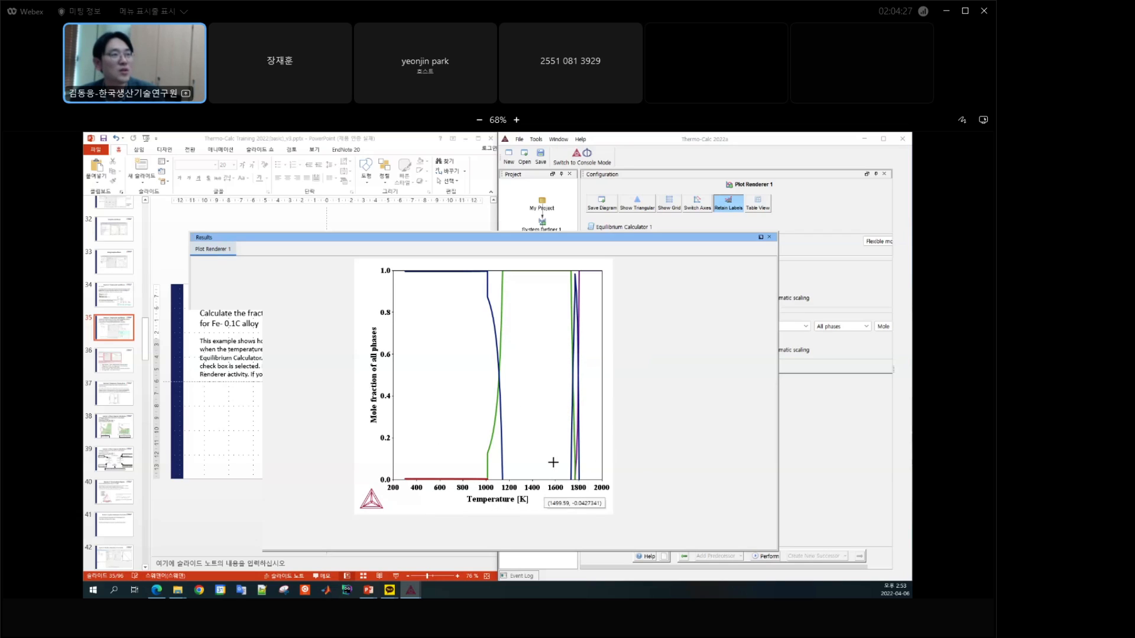
# Step: Review the default Plotting settings for Graphical Mode in the program options, down to the plot area size, and cancel
pyautogui.click(648, 139)
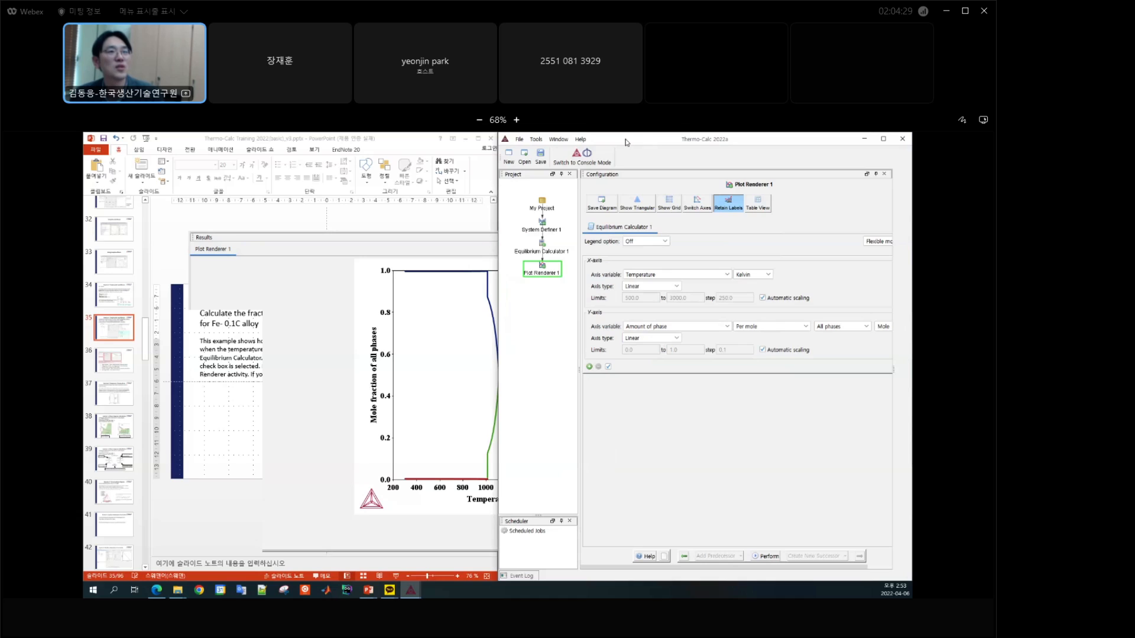
pyautogui.moveTo(627, 143); pyautogui.dragTo(642, 180)
pyautogui.click(549, 178)
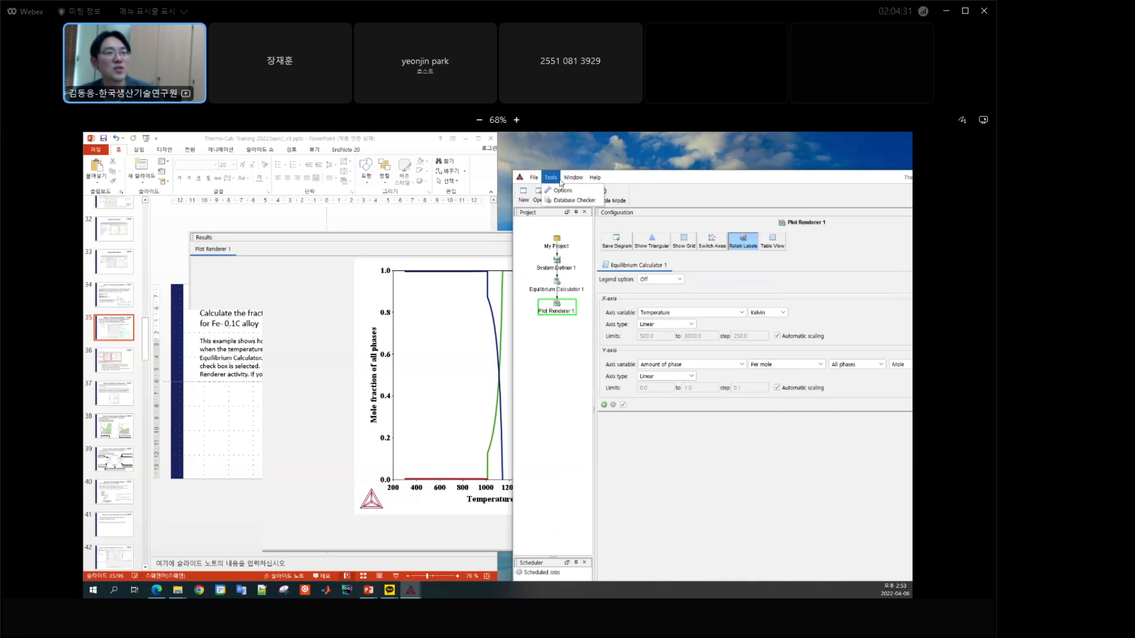
pyautogui.click(561, 191)
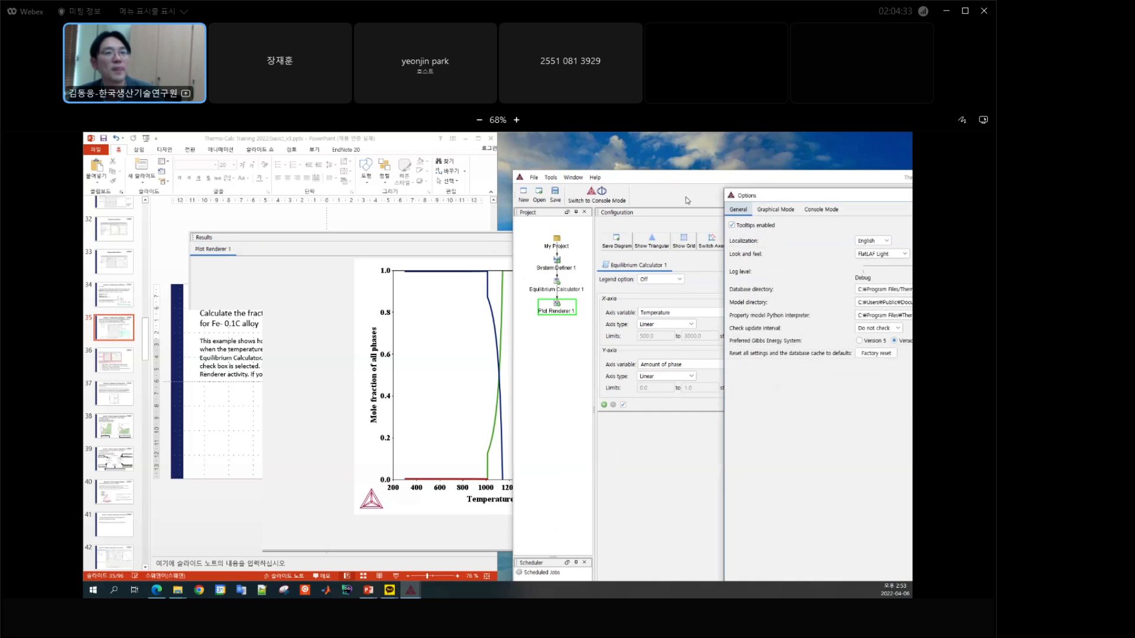
pyautogui.moveTo(764, 196); pyautogui.dragTo(453, 171)
pyautogui.click(462, 183)
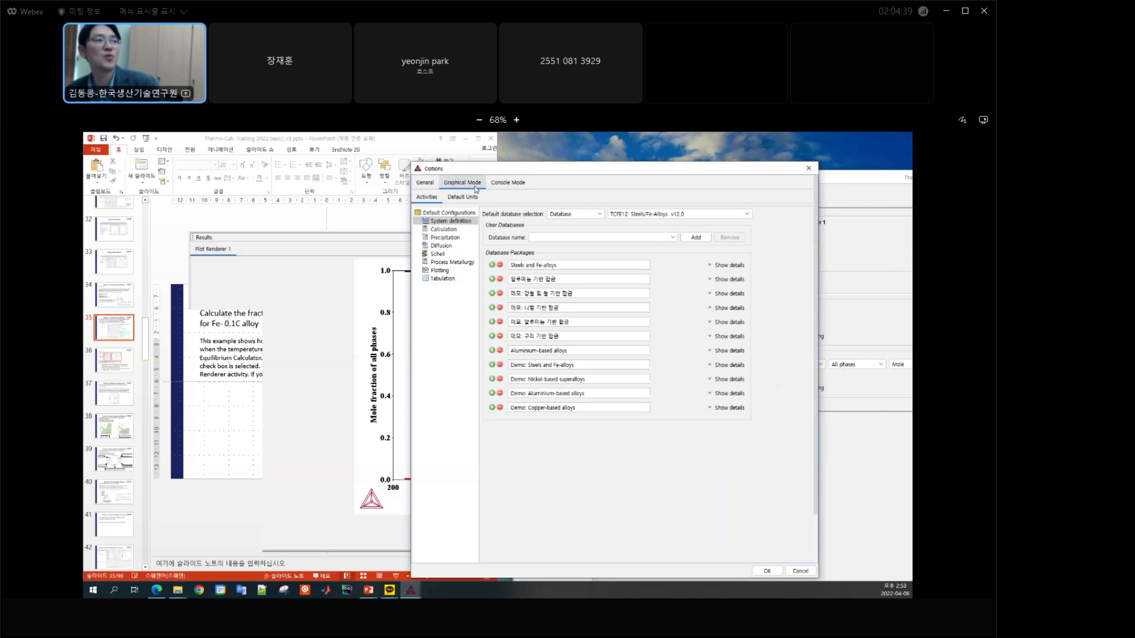
pyautogui.click(444, 271)
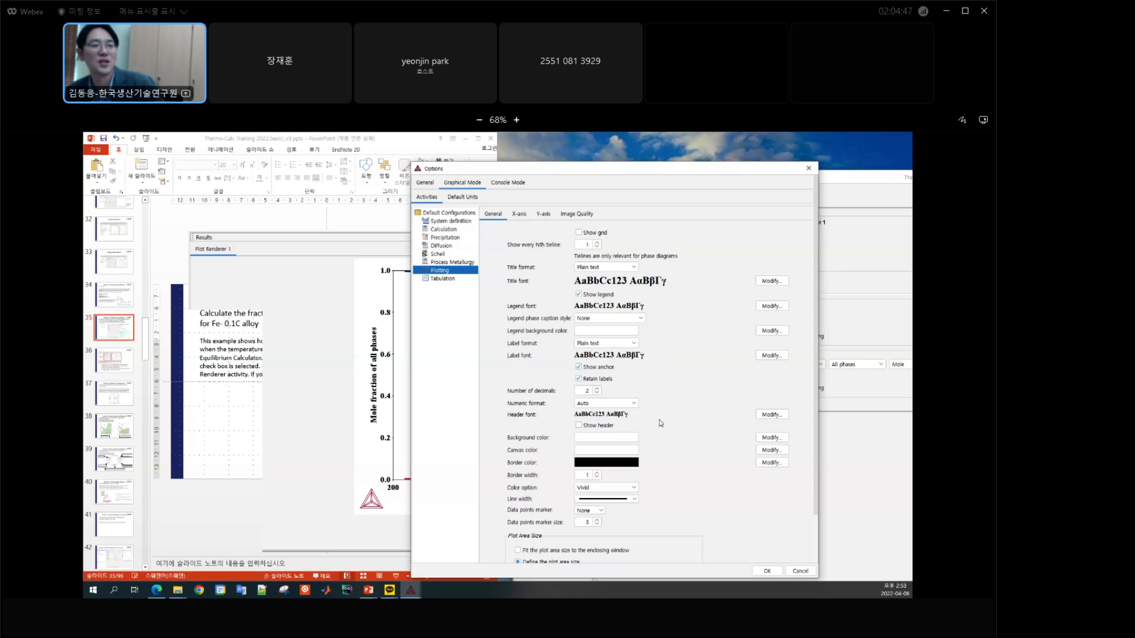
pyautogui.scroll(-3, 815, 276)
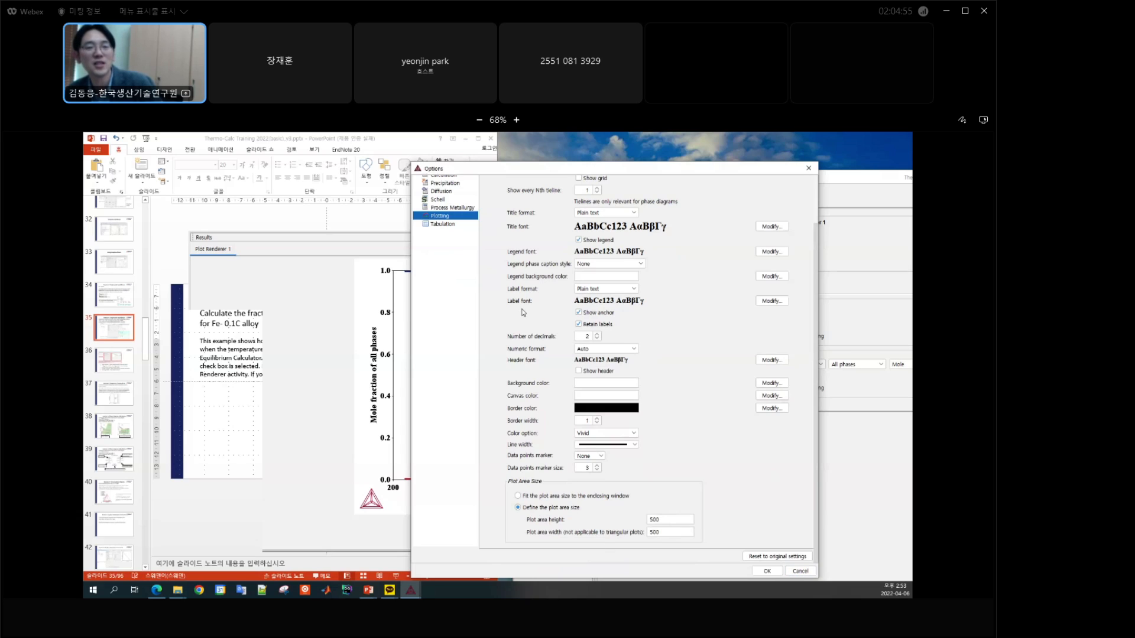
pyautogui.click(800, 570)
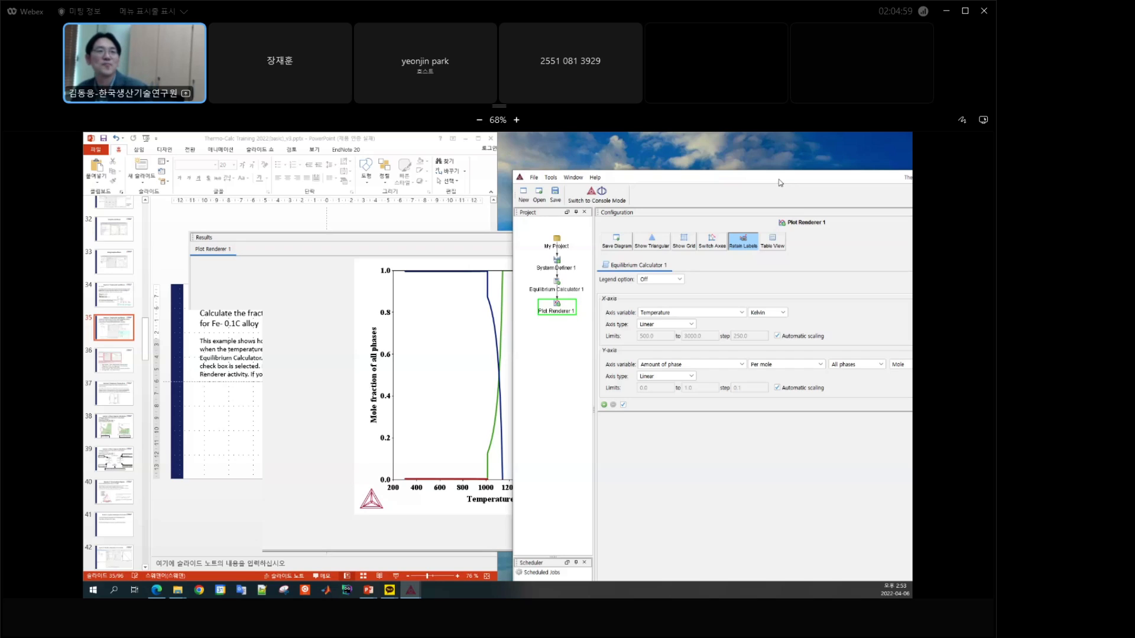
# Step: Switch to the Webex meeting chat and send the message "질문드립니다." to everyone
pyautogui.click(926, 619)
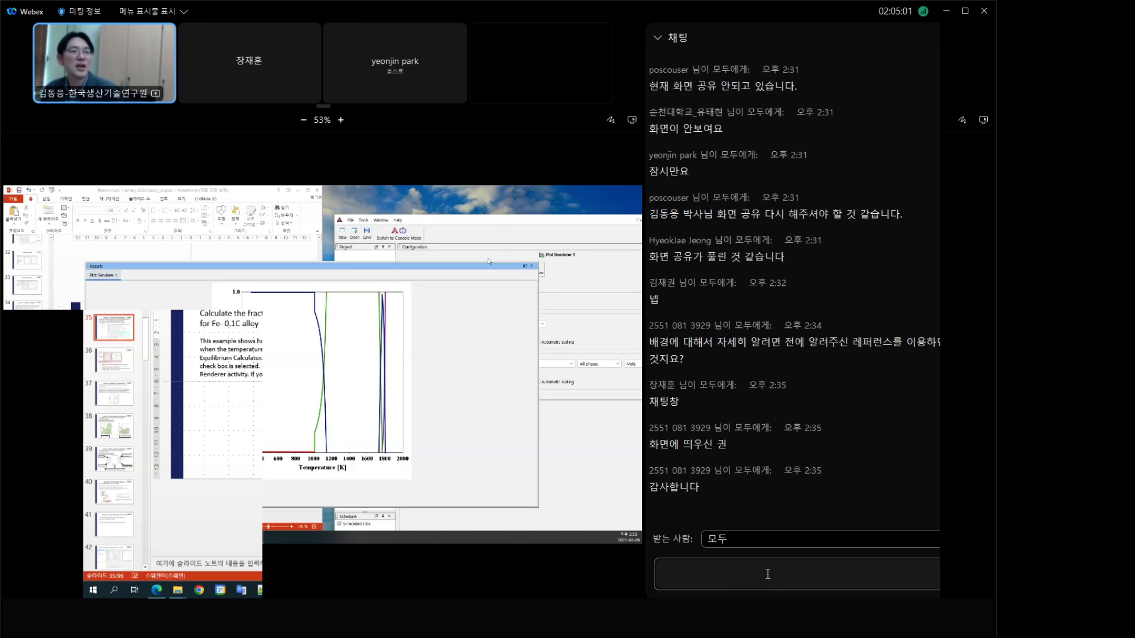
pyautogui.write('질문')
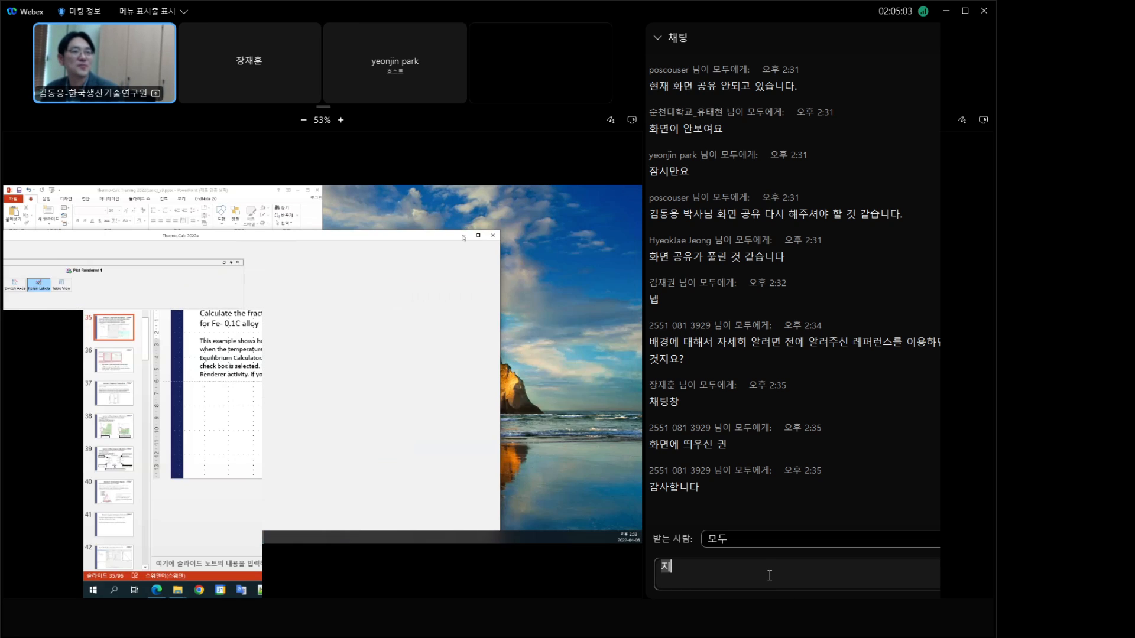
pyautogui.write('드립니다.')
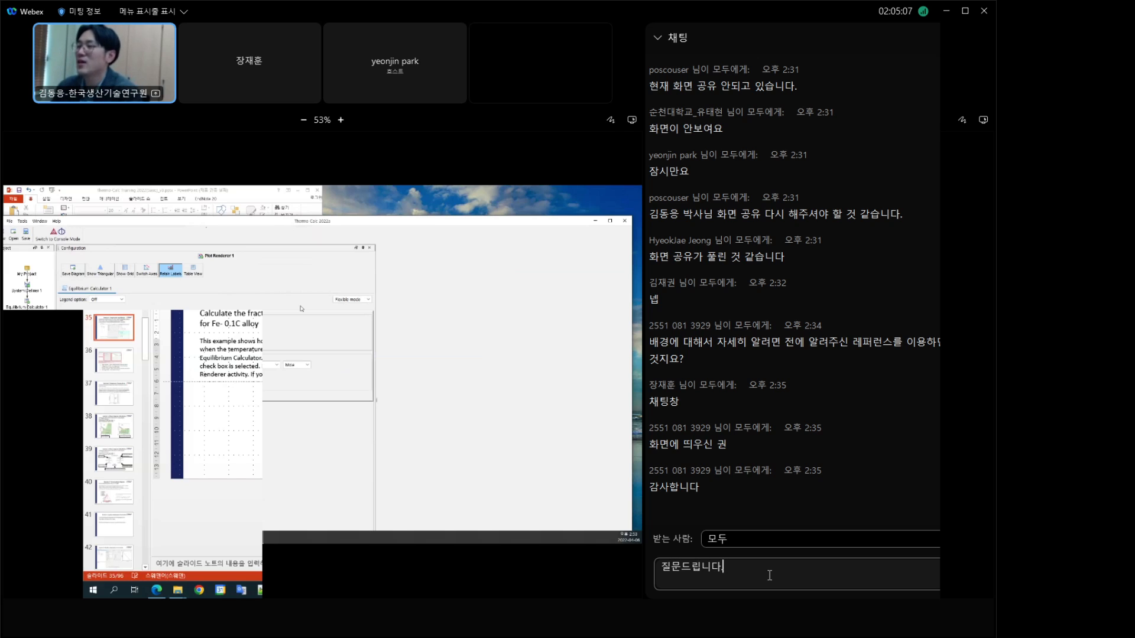
pyautogui.press('Return')
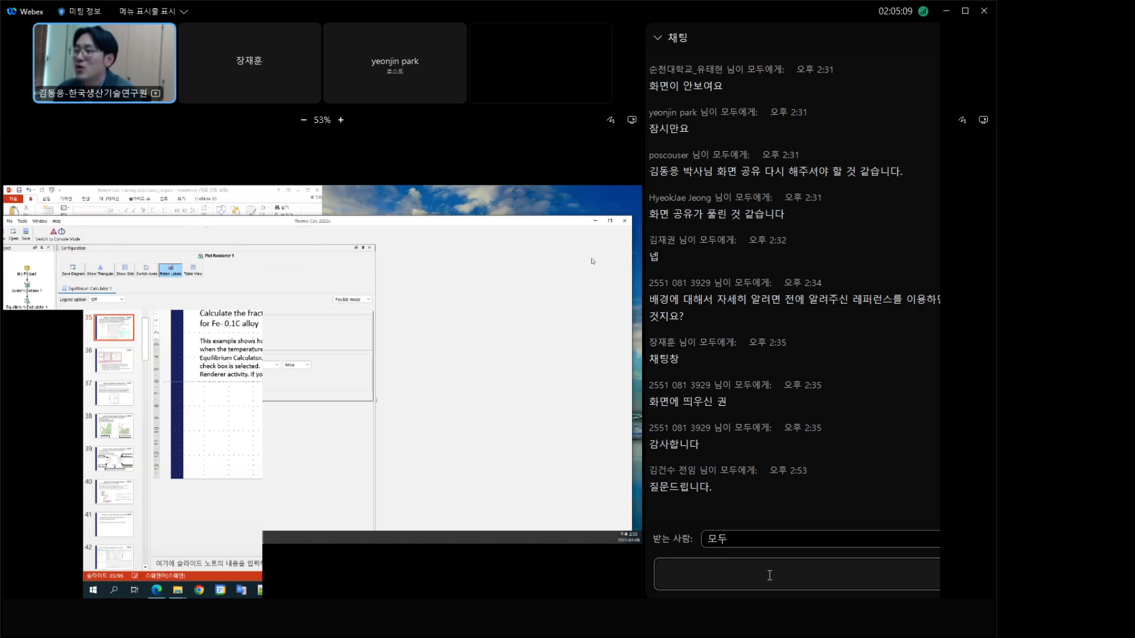
# Step: Set the chat recipient to everyone (모두) and draft the message "시스템 디파인에서 원소 선택할 때 수치도 입력 할 수 있는데,"
pyautogui.click(746, 489)
pyautogui.scroll(-10, 707, 480)
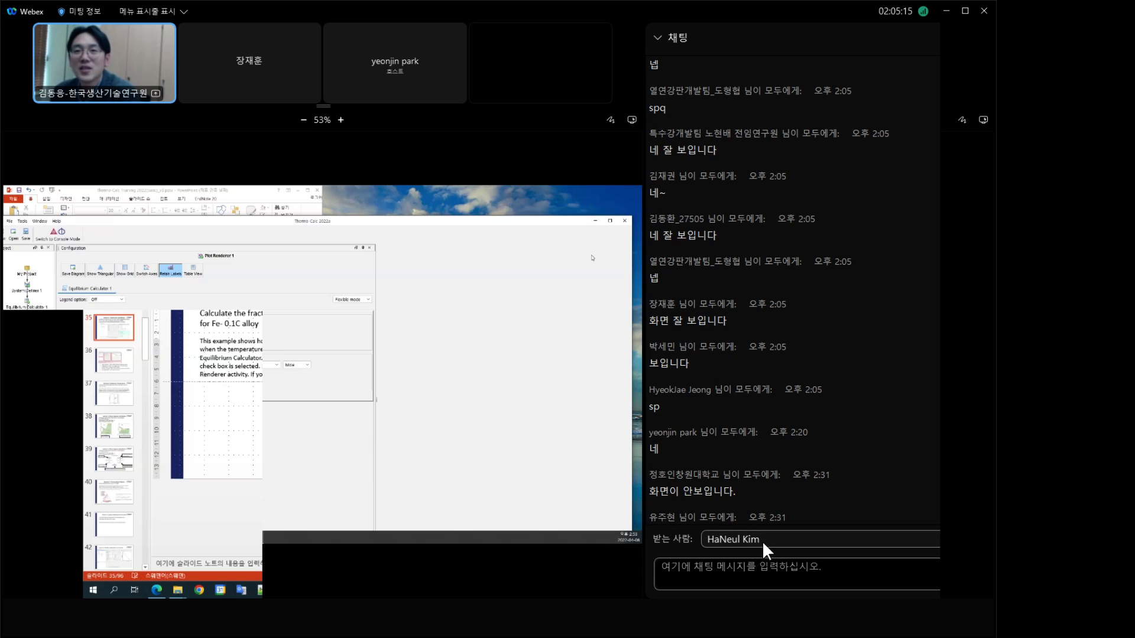
pyautogui.click(703, 577)
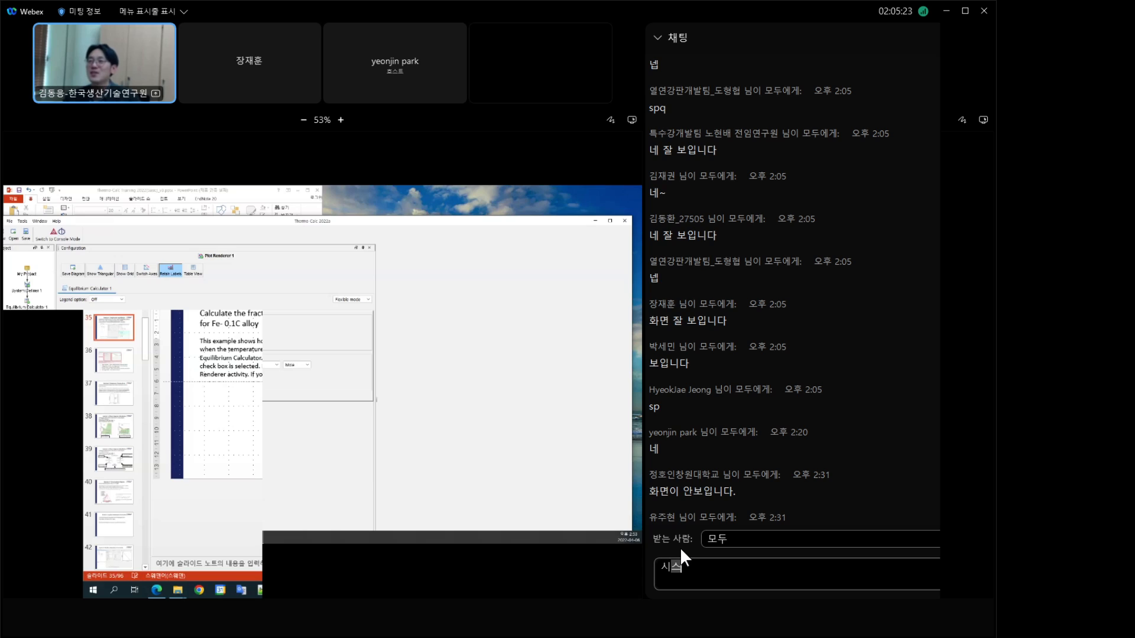
pyautogui.write('시스템 디파니')
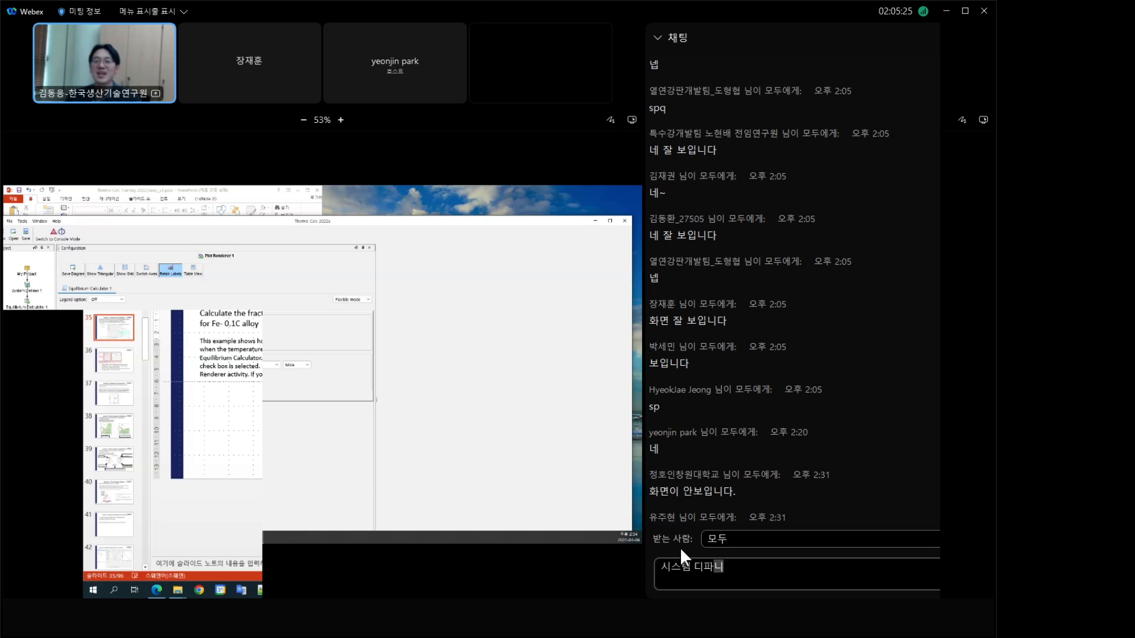
pyautogui.write('인에')
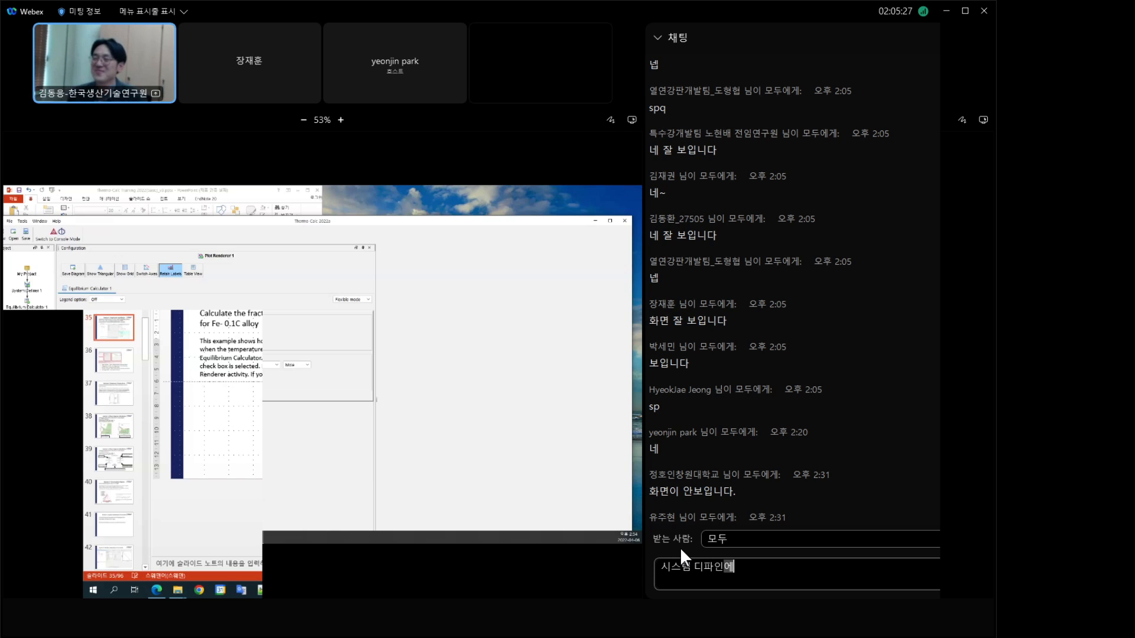
pyautogui.write('서 원소')
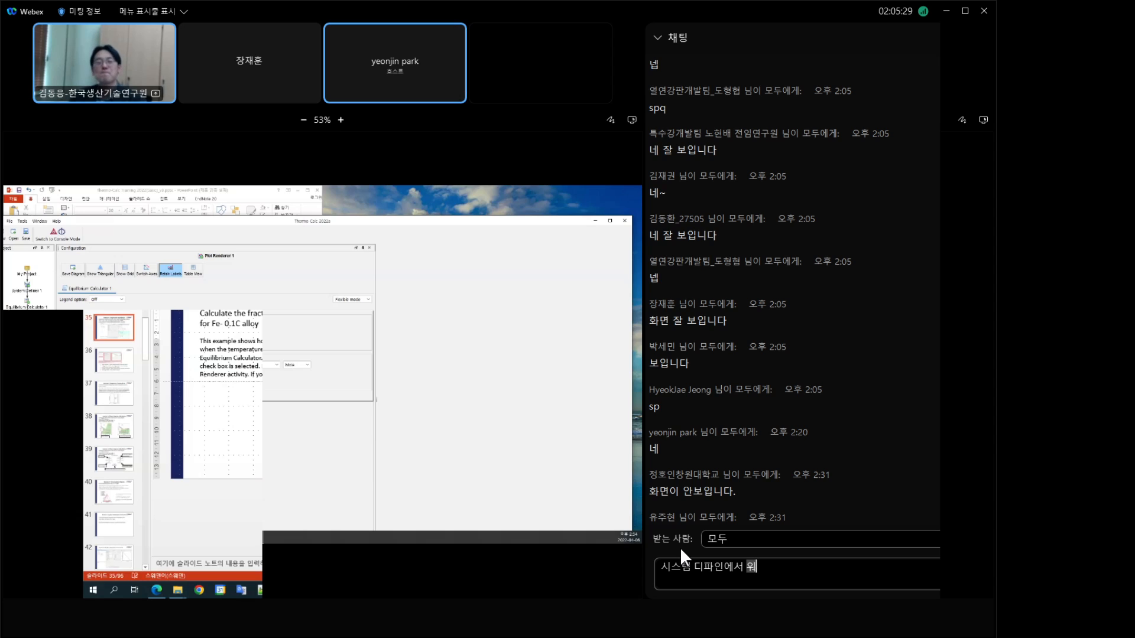
pyautogui.write(' 선택할')
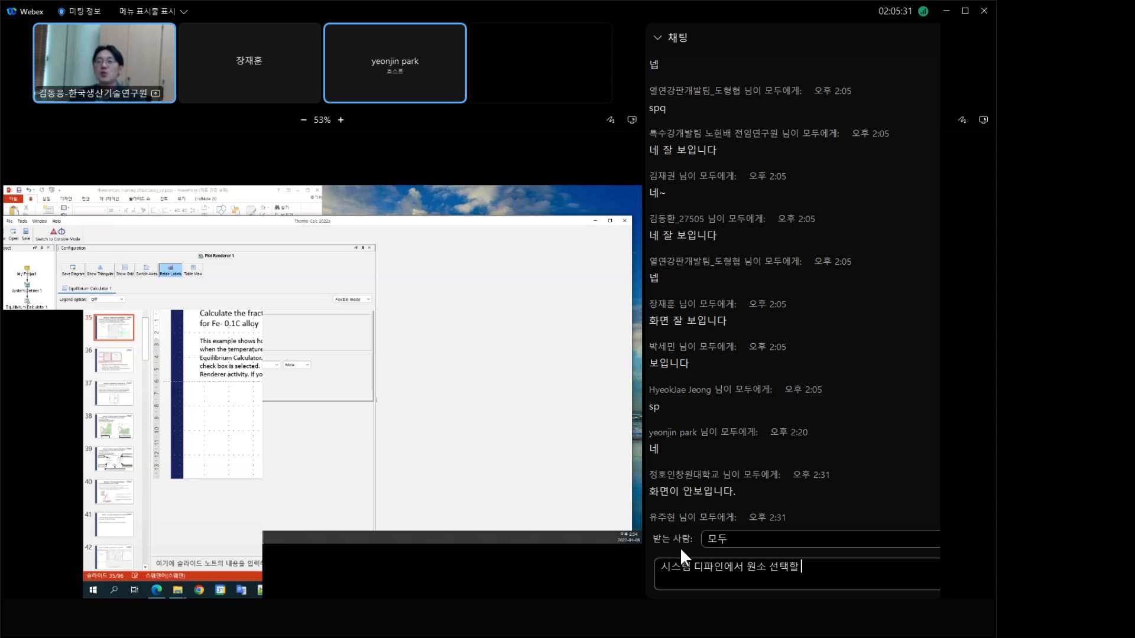
pyautogui.write(' 때 수치도 입력')
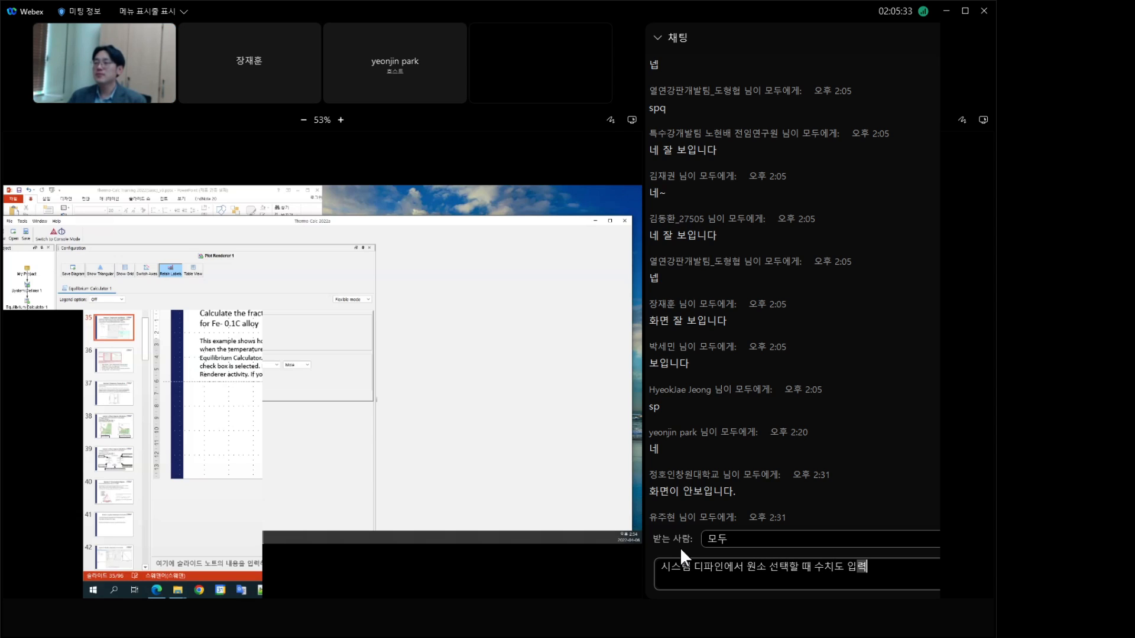
pyautogui.write(' 할 수 있는데')
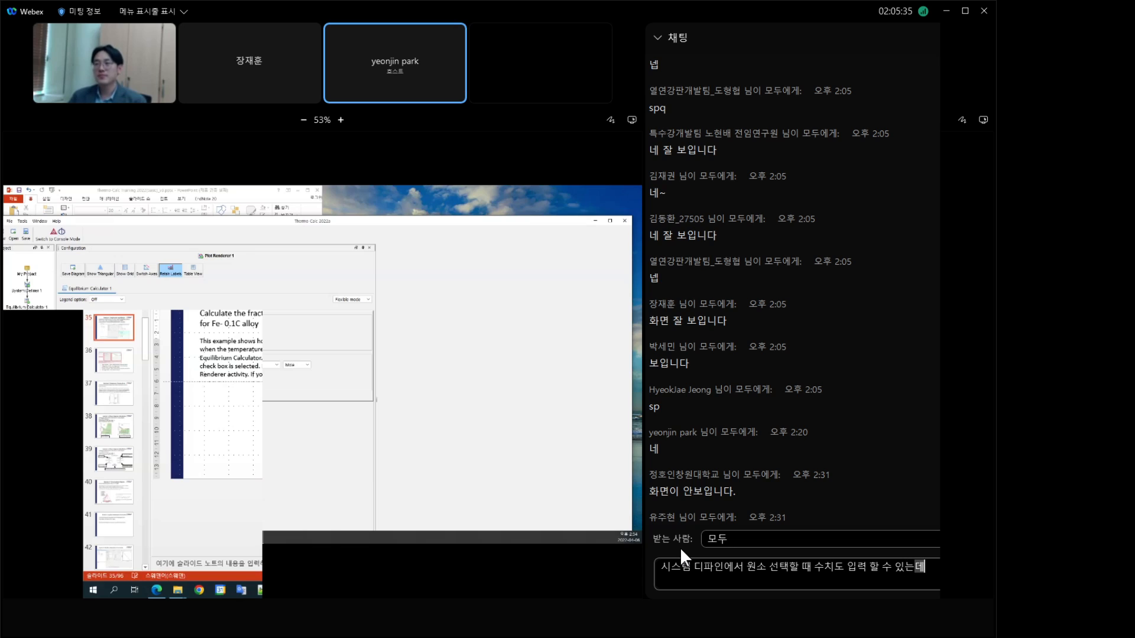
pyautogui.write(', 이곳에서')
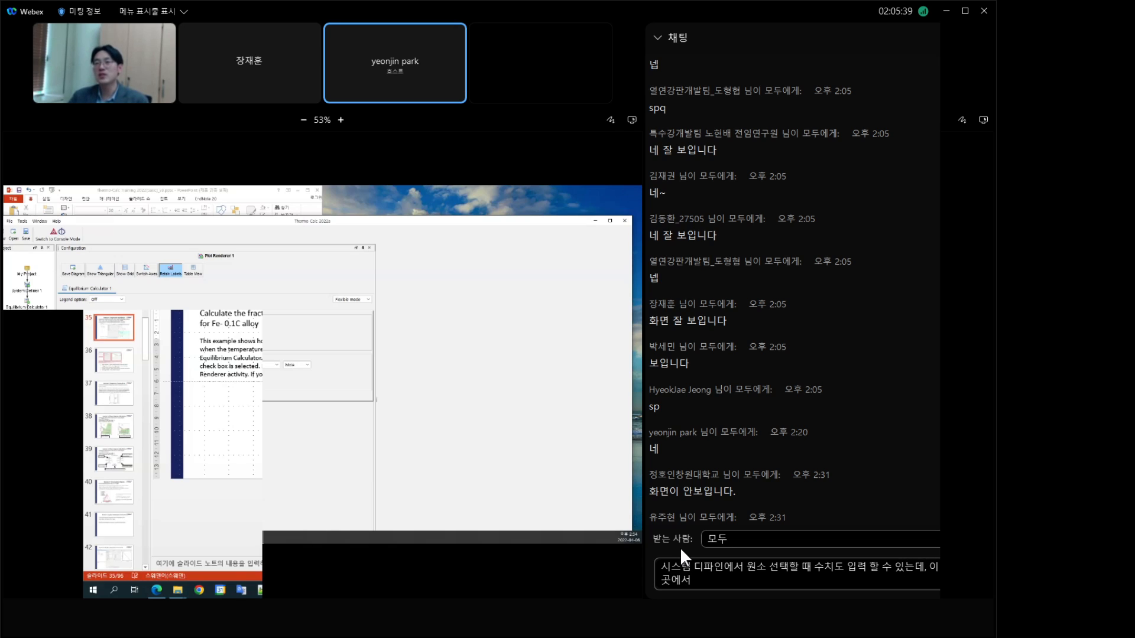
# Step: Try continuing the chat draft with "이곳에서 함량" and remove that wording back to the comma
pyautogui.press('BackSpace')
pyautogui.press('BackSpace')
pyautogui.press('BackSpace')
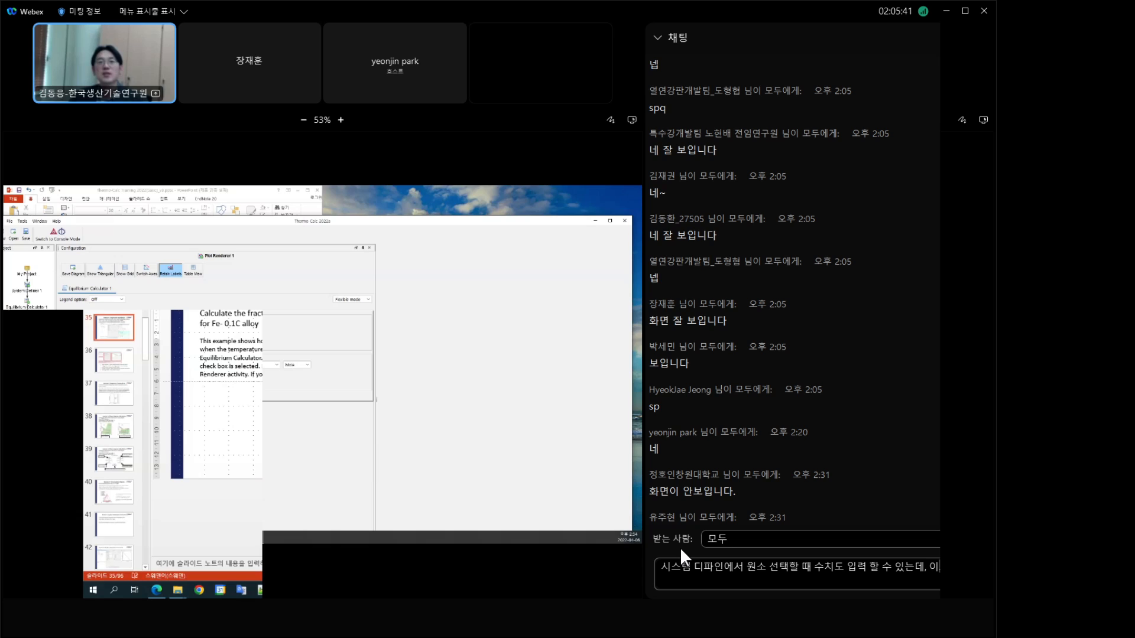
pyautogui.write('곳에서 함량을')
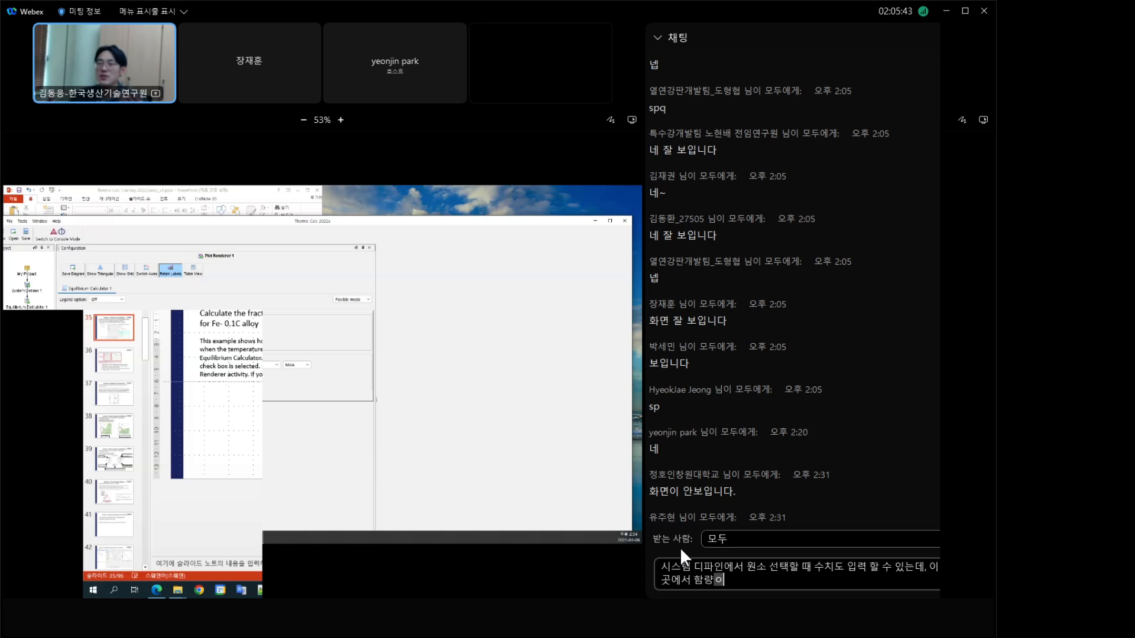
pyautogui.press('BackSpace')
pyautogui.press('BackSpace')
pyautogui.press('BackSpace')
pyautogui.press('BackSpace')
pyautogui.press('BackSpace')
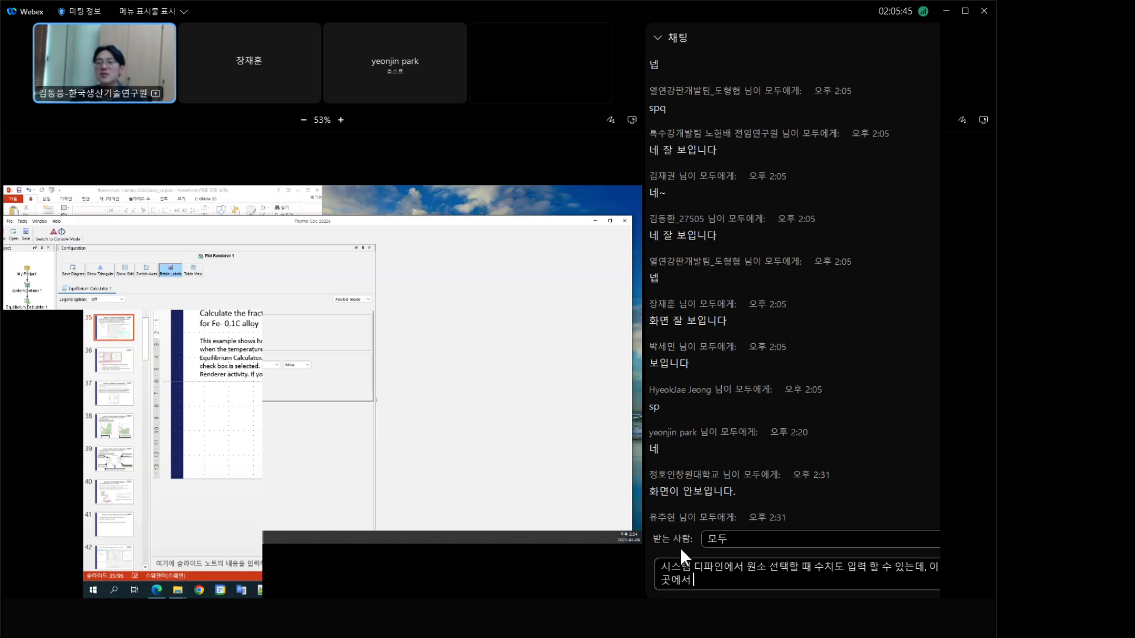
pyautogui.press('BackSpace')
pyautogui.press('BackSpace')
pyautogui.press('BackSpace')
pyautogui.press('BackSpace')
pyautogui.press('BackSpace')
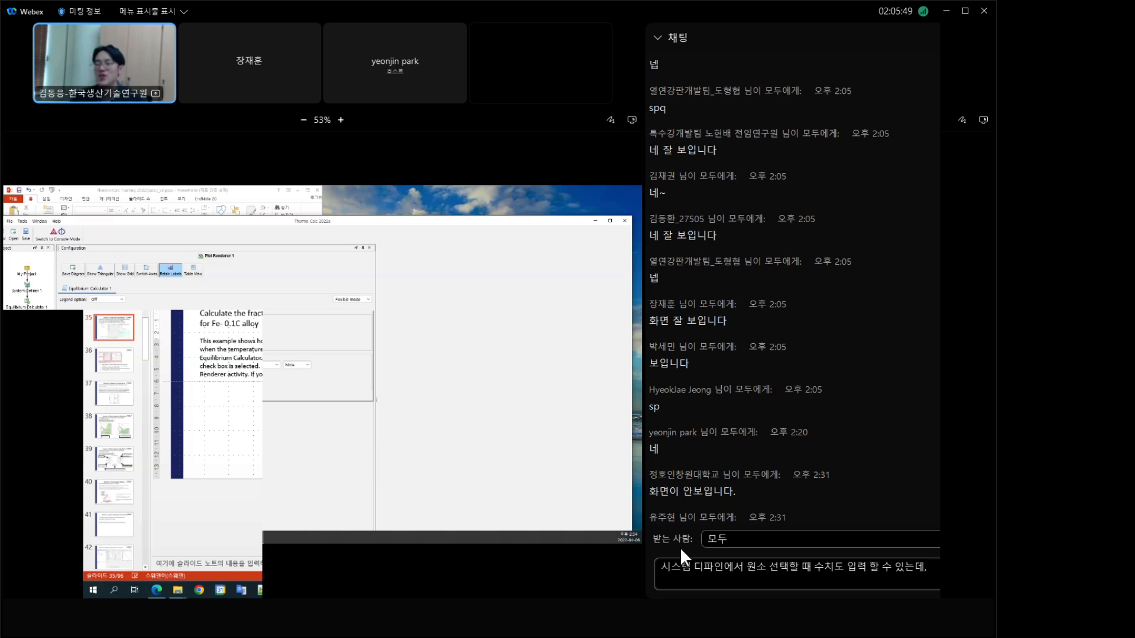
# Step: Complete the chat draft after the comma with "이 부분에서 양 입력하는 것은 무슨 용도로 쓰는것인가" and send the question to everyone
pyautogui.write('이 부분에서')
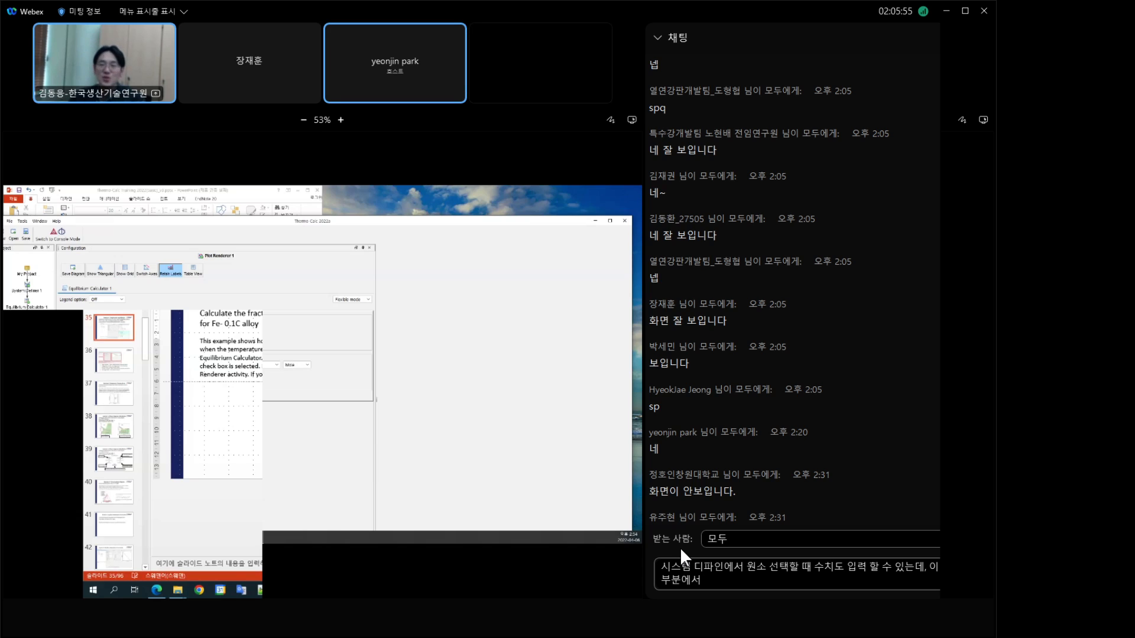
pyautogui.write(' 양 이')
pyautogui.write('입력하는 것과')
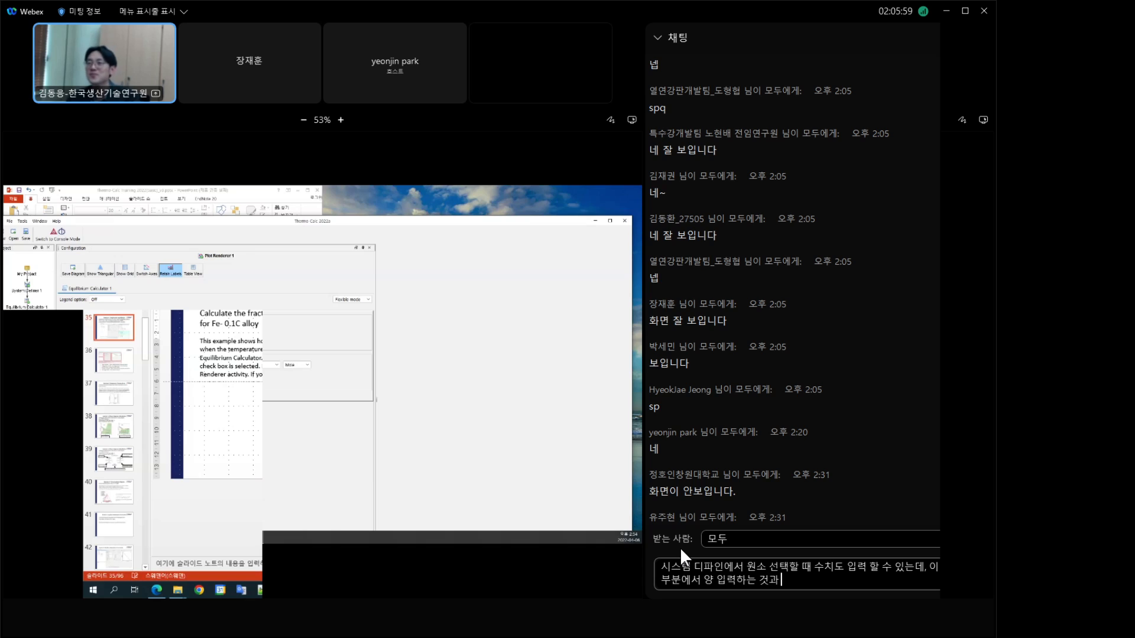
pyautogui.press('BackSpace')
pyautogui.press('BackSpace')
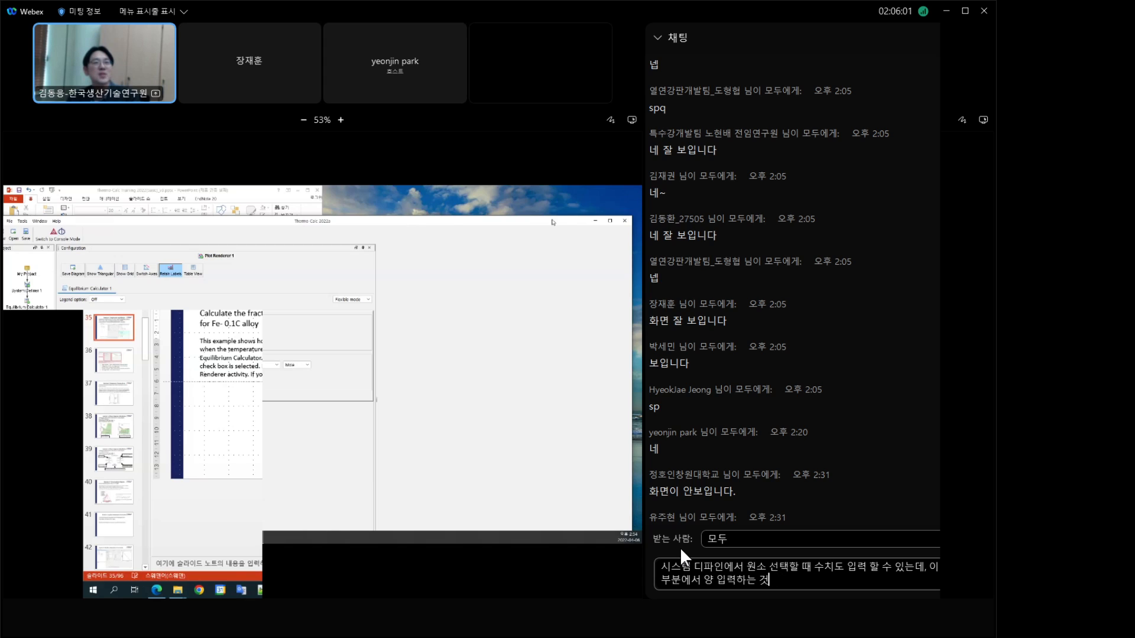
pyautogui.write('은')
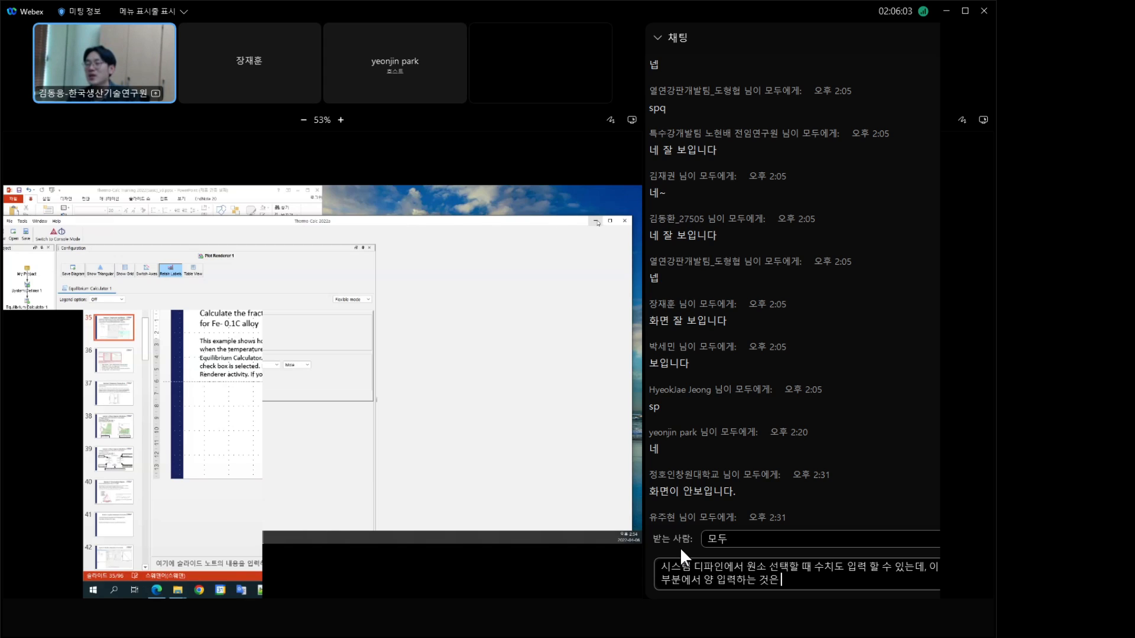
pyautogui.write(' 무슨 용도')
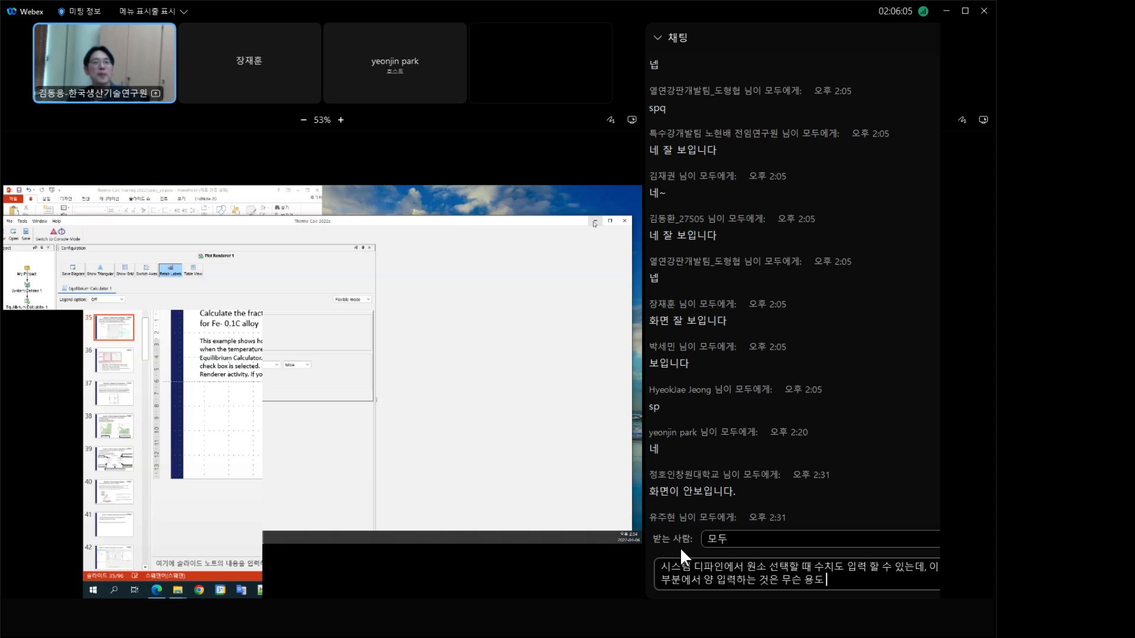
pyautogui.write('로 쓰는것인가요?')
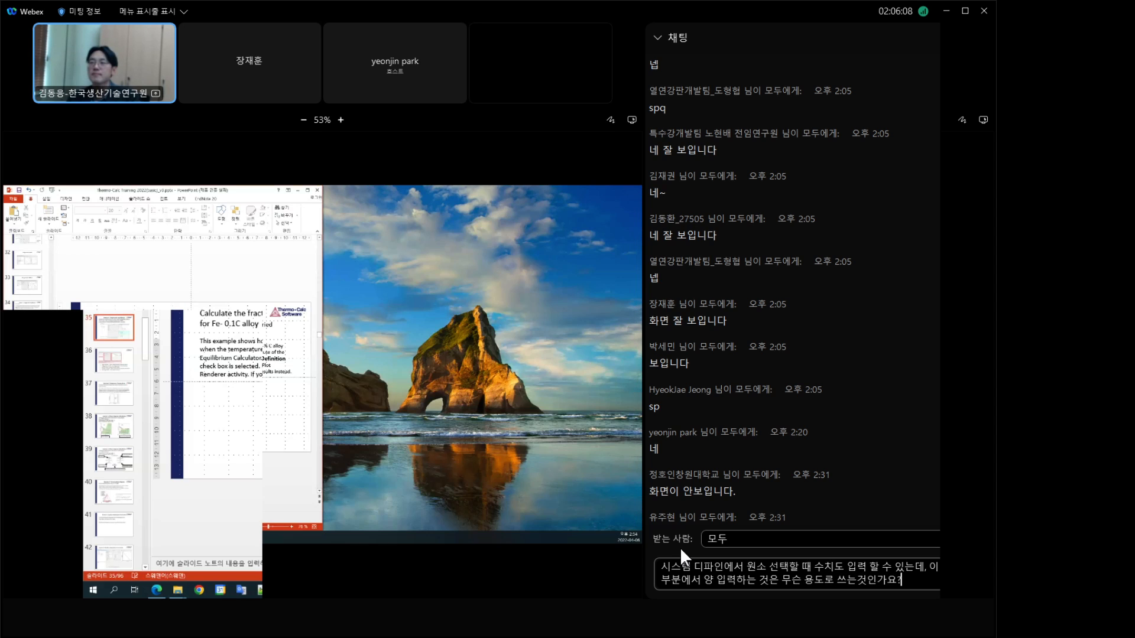
pyautogui.press('Return')
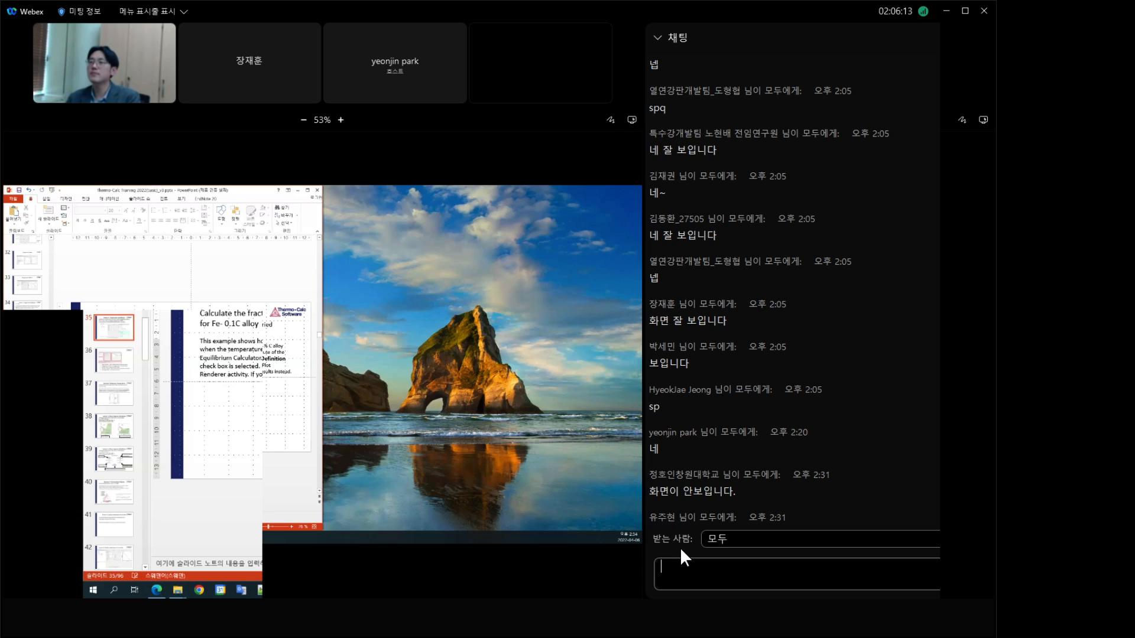
# Step: Look through the meeting chat history down to the most recent messages
pyautogui.click(845, 447)
pyautogui.scroll(1, 855, 464)
pyautogui.scroll(-3, 855, 463)
pyautogui.scroll(-6, 854, 465)
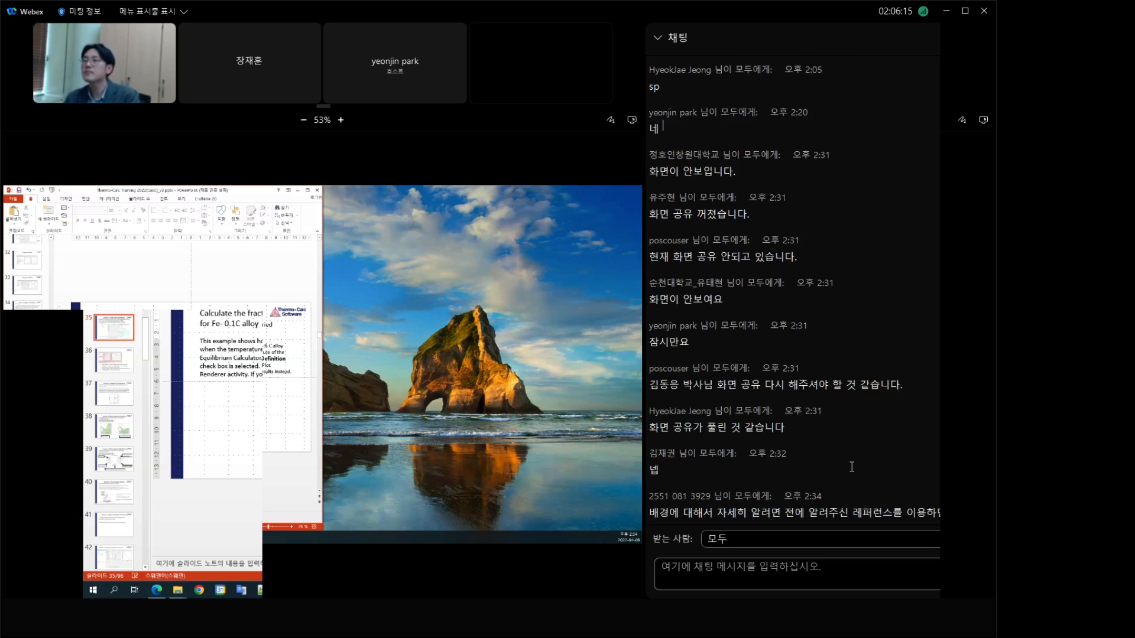
pyautogui.scroll(-3, 845, 468)
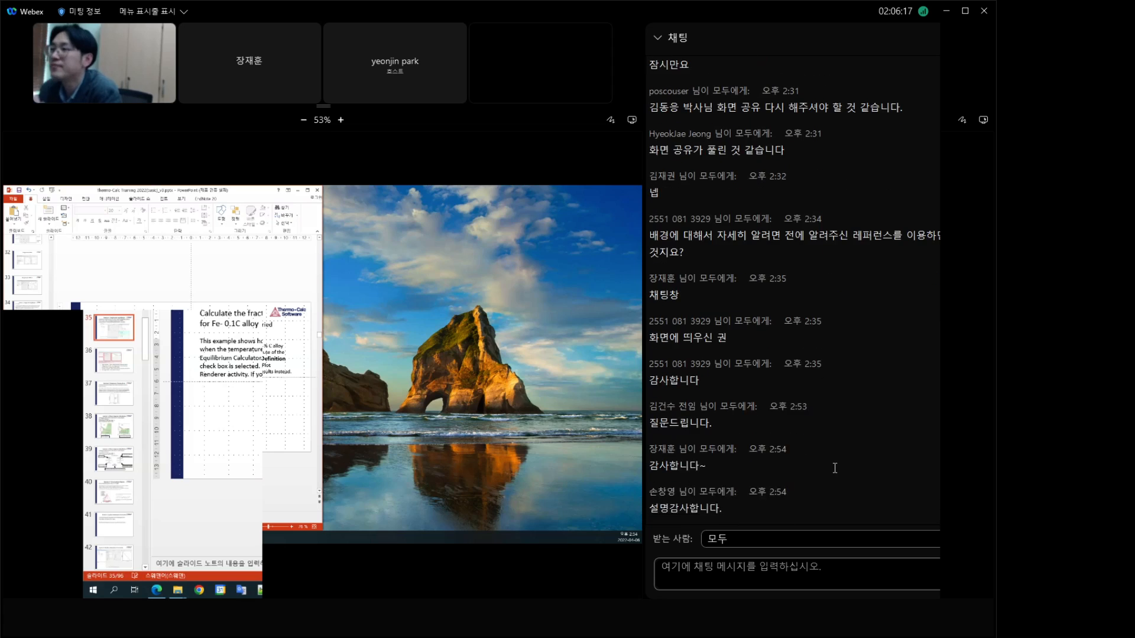
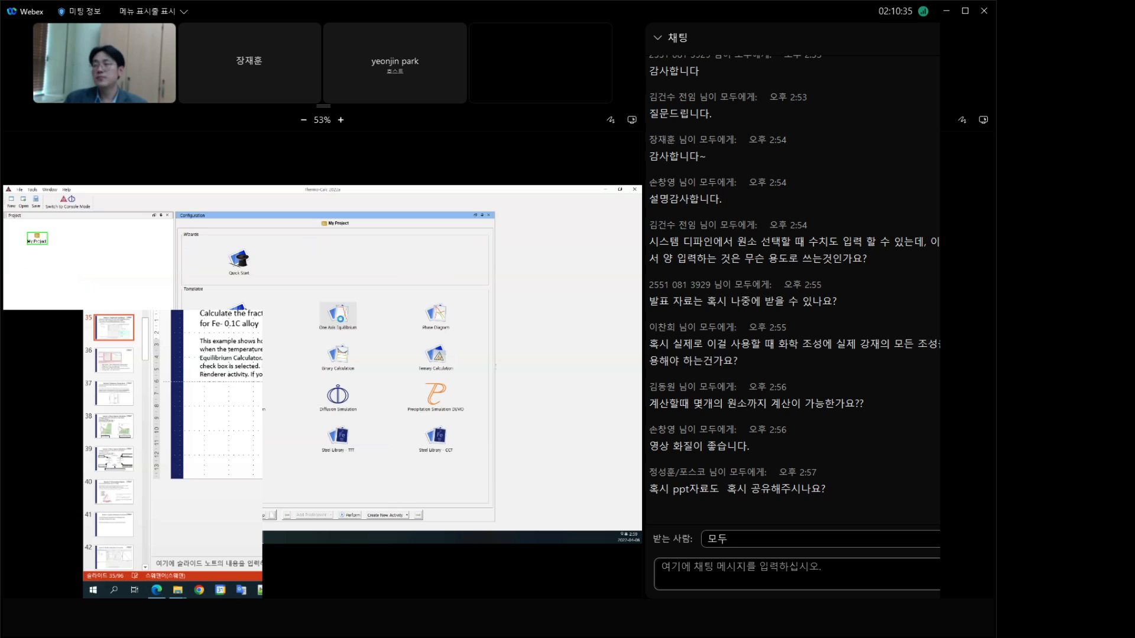
# Step: Hide the meeting chat so that the presenter's shared screen has the full window
pyautogui.click(750, 39)
pyautogui.click(659, 39)
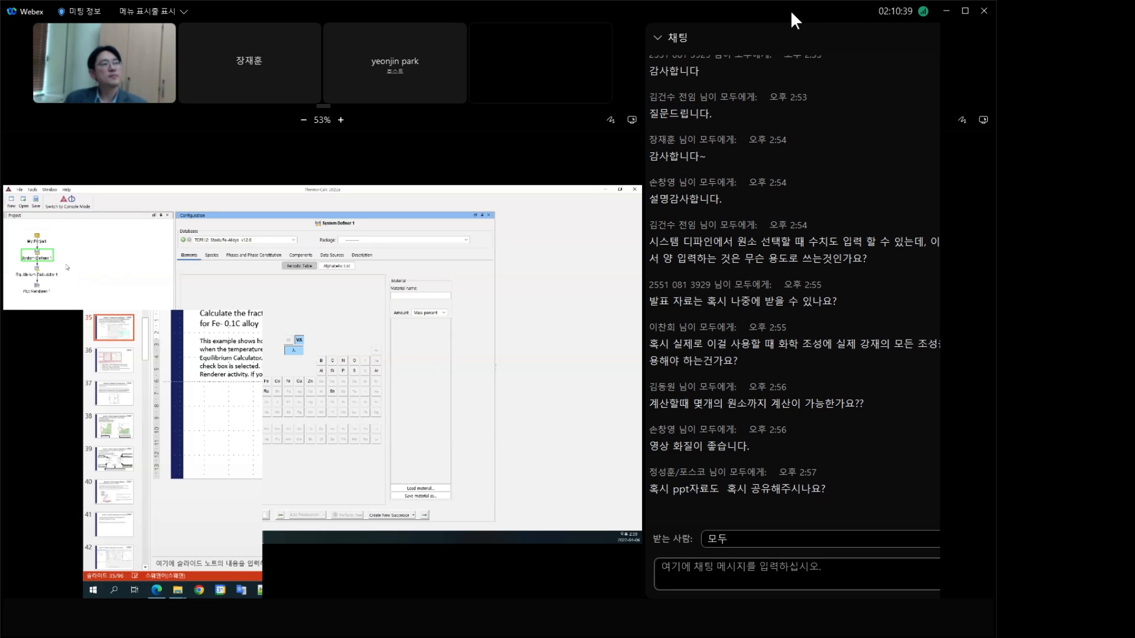
pyautogui.click(981, 37)
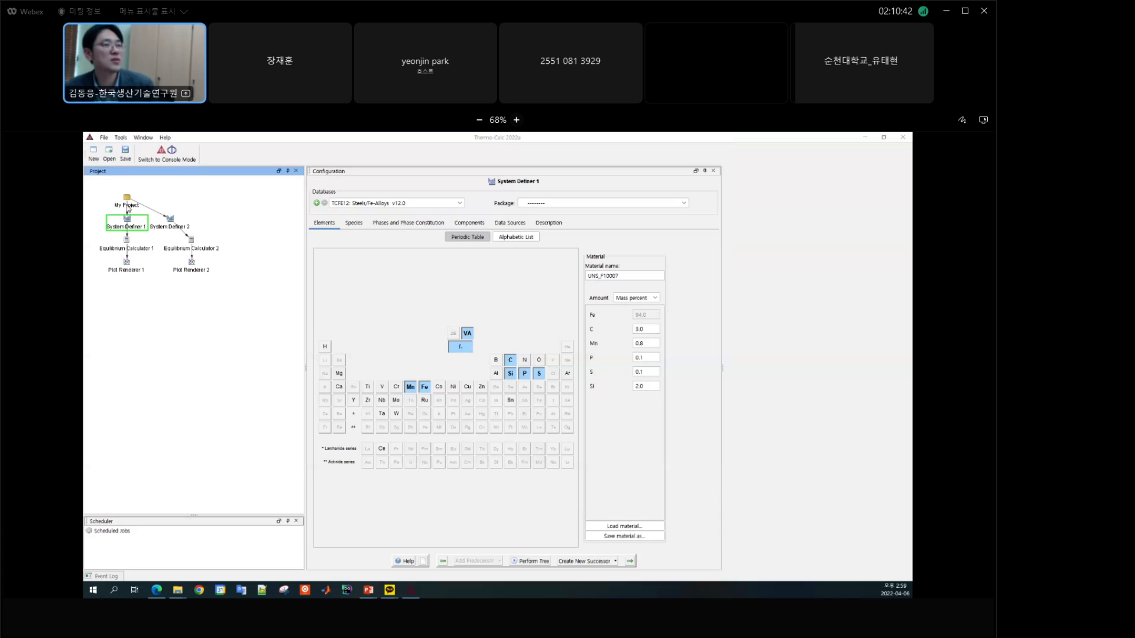
# Step: Add a third equilibrium calculation branch to the project and load the Cast Iron material UNS_F33101.xml into its System Definer
pyautogui.click(127, 206)
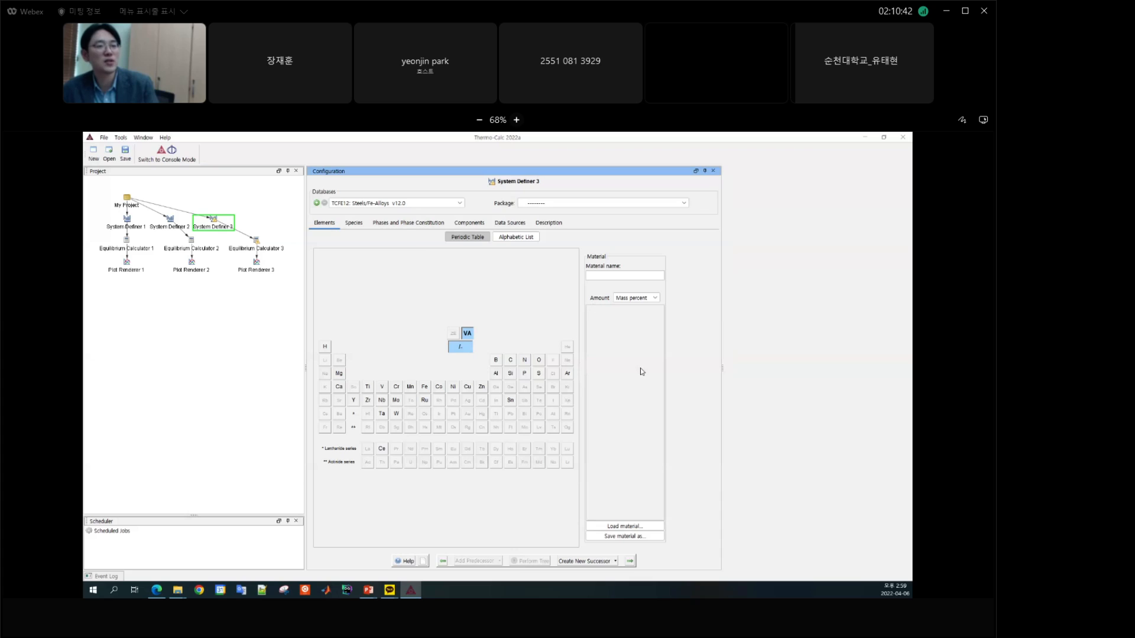
pyautogui.click(631, 527)
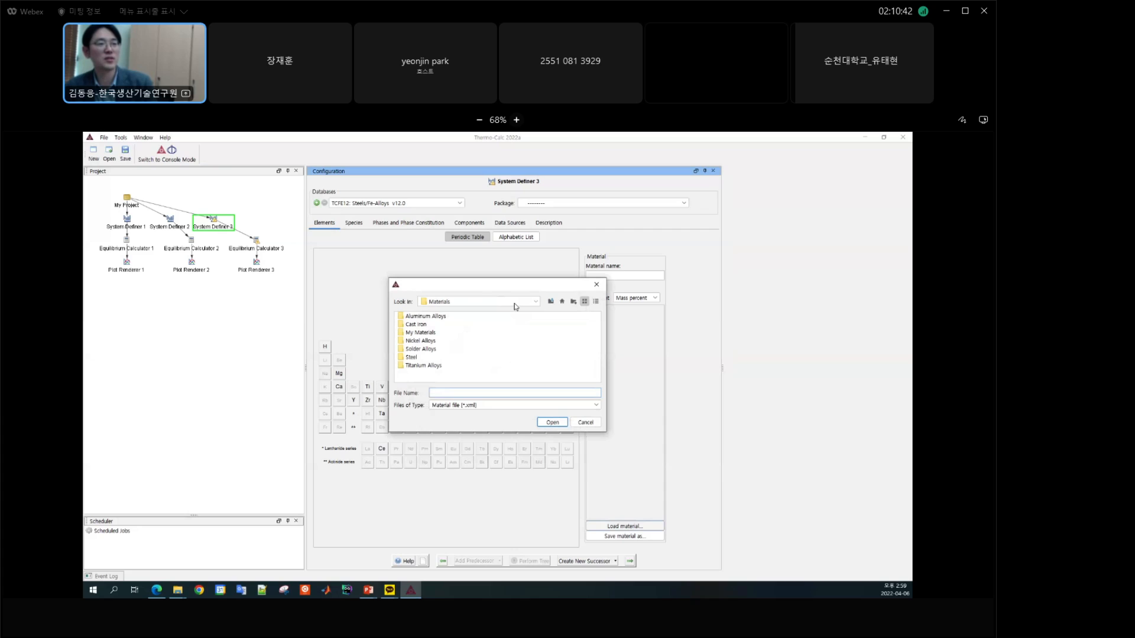
pyautogui.click(516, 306)
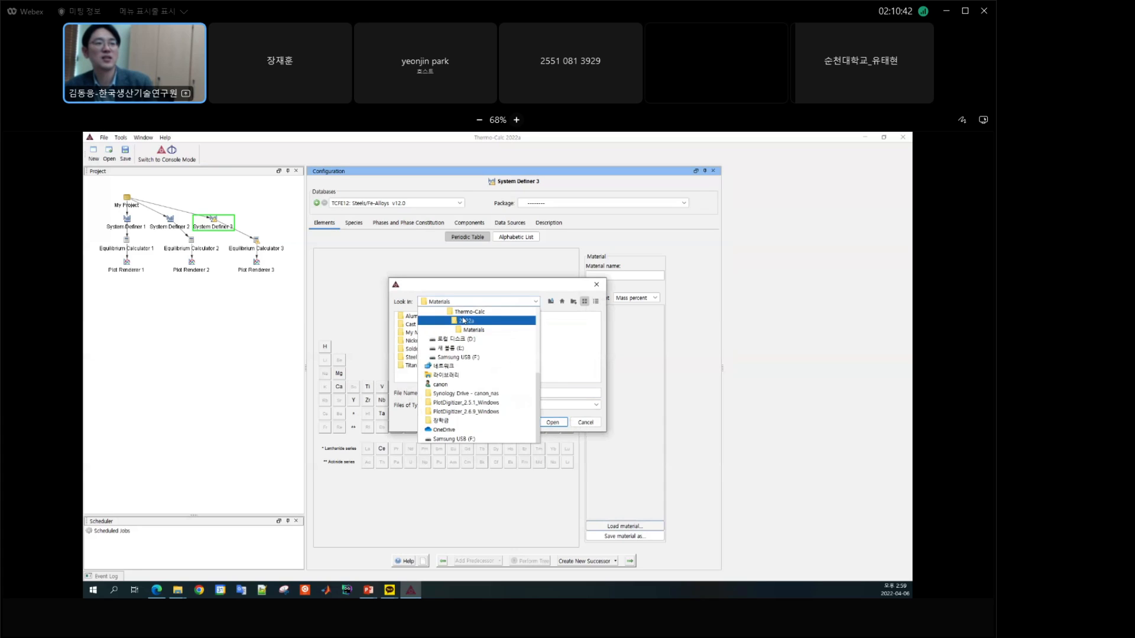
pyautogui.click(509, 298)
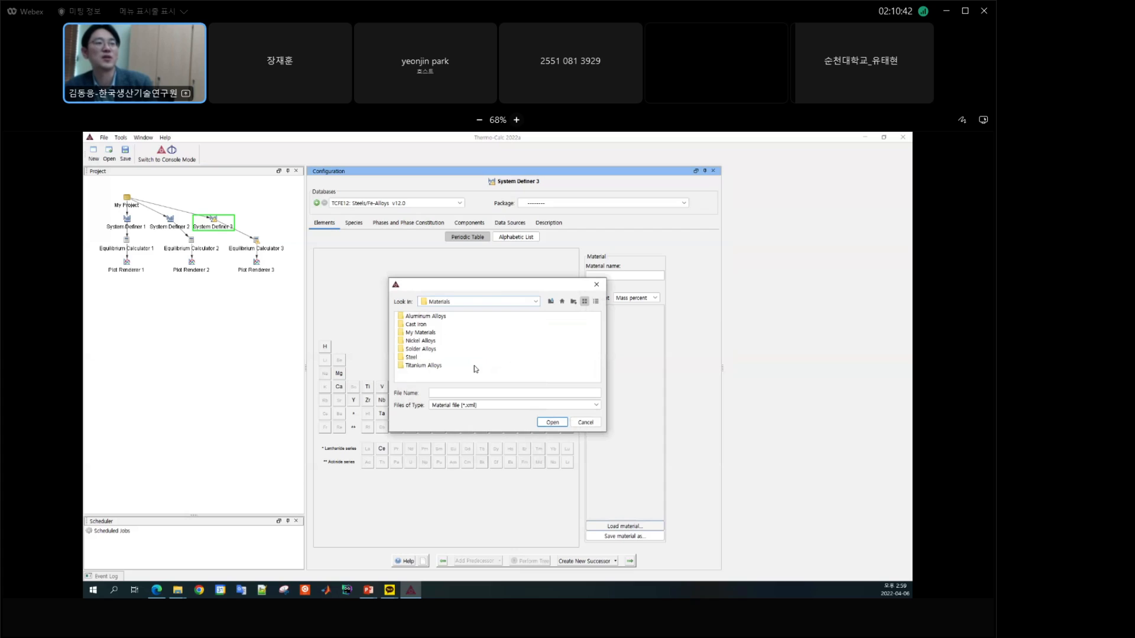
pyautogui.doubleClick(421, 324)
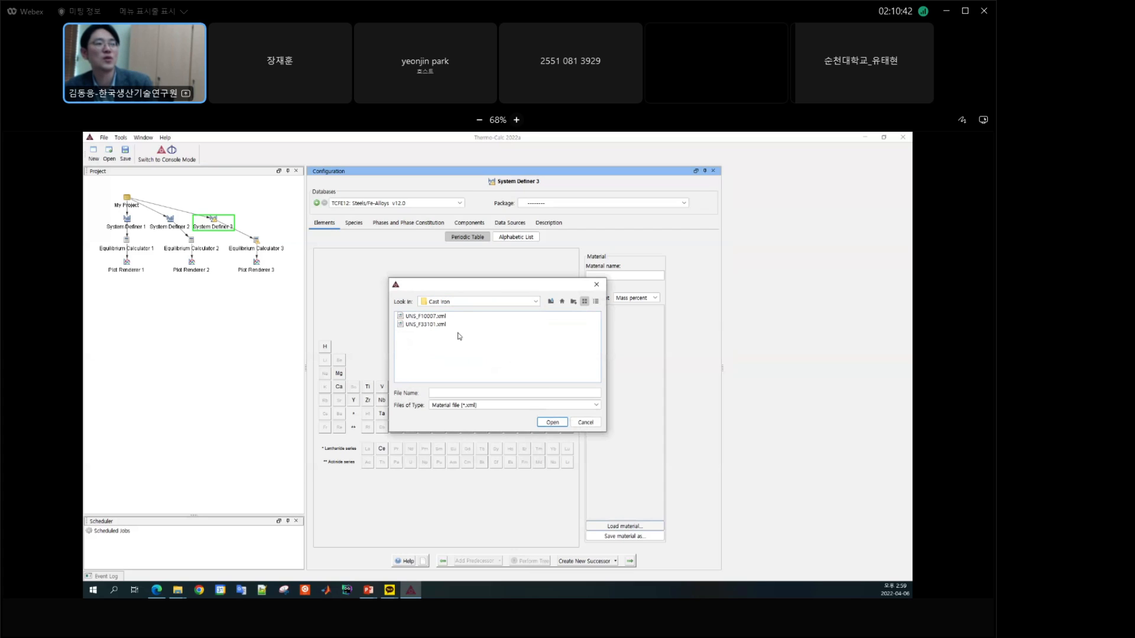
pyautogui.click(424, 325)
pyautogui.click(552, 422)
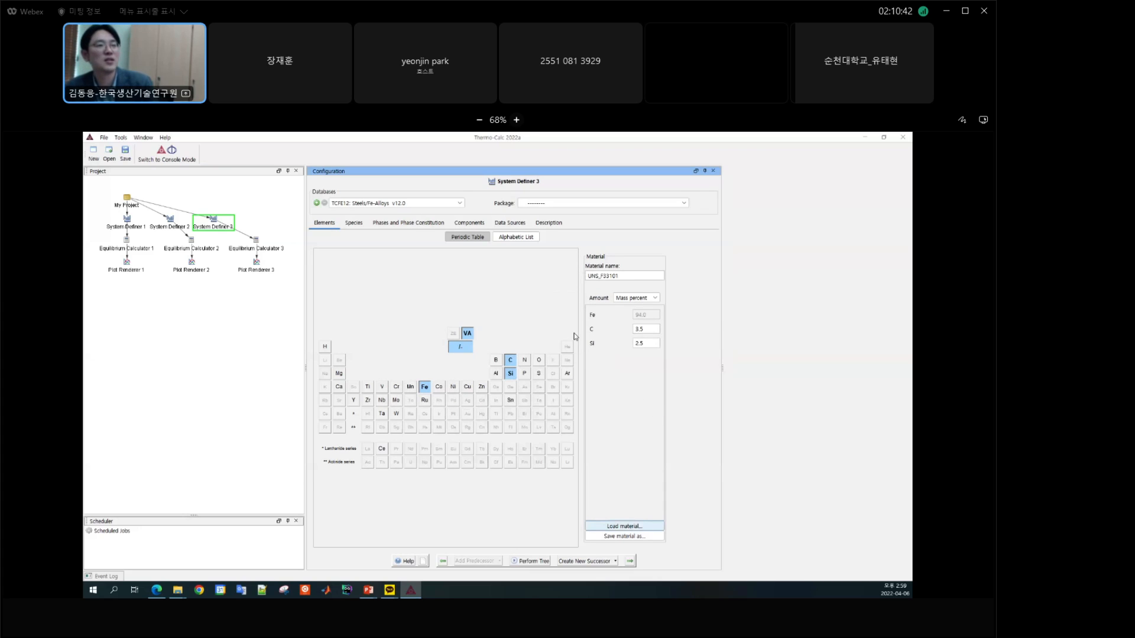
# Step: Set the carbon amount in System Definer 2 to 4 mass percent
pyautogui.click(170, 224)
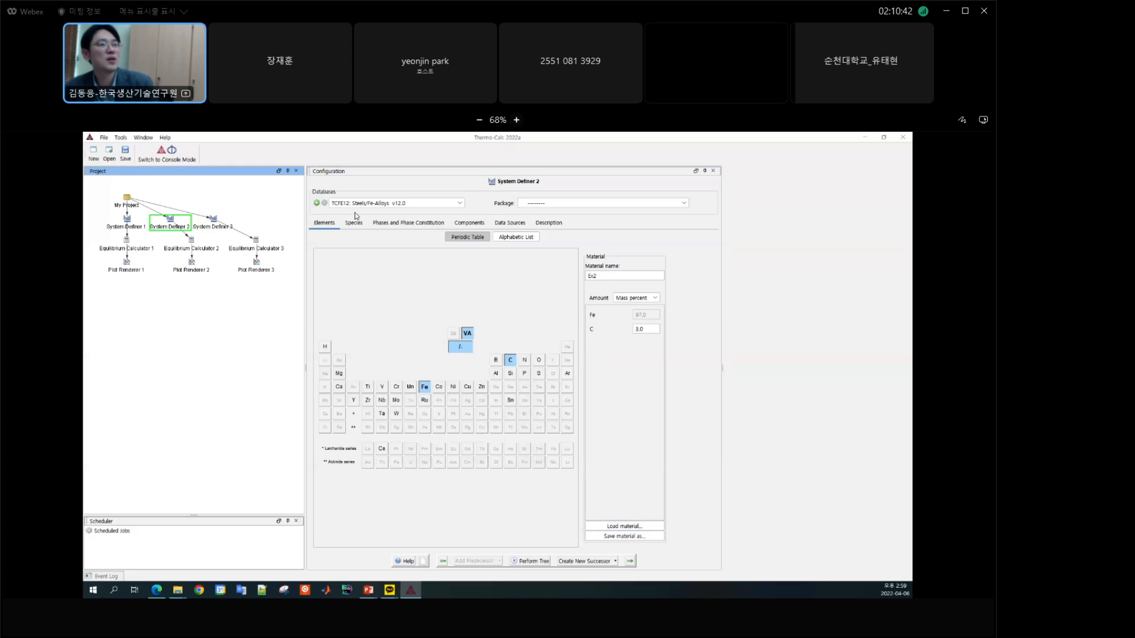
pyautogui.click(651, 329)
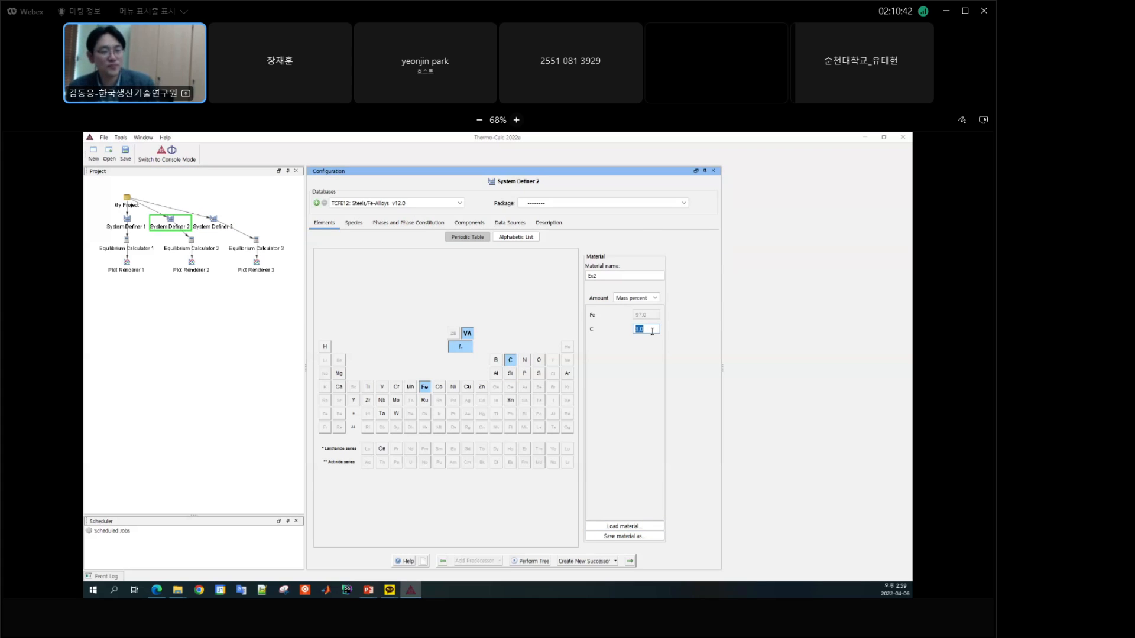
pyautogui.write('4')
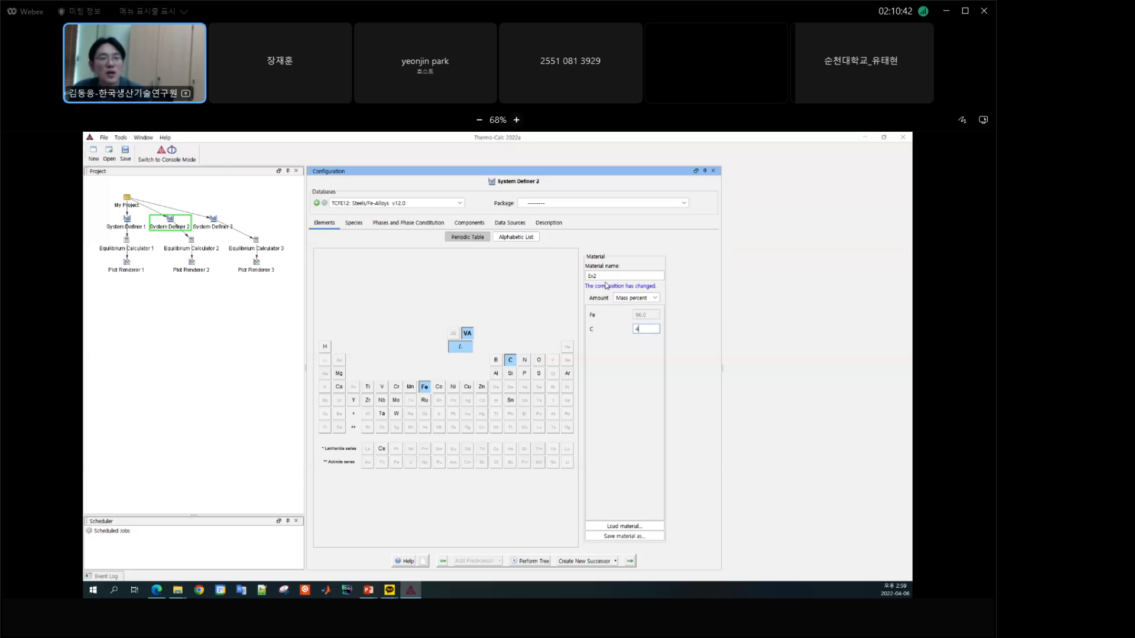
pyautogui.click(230, 293)
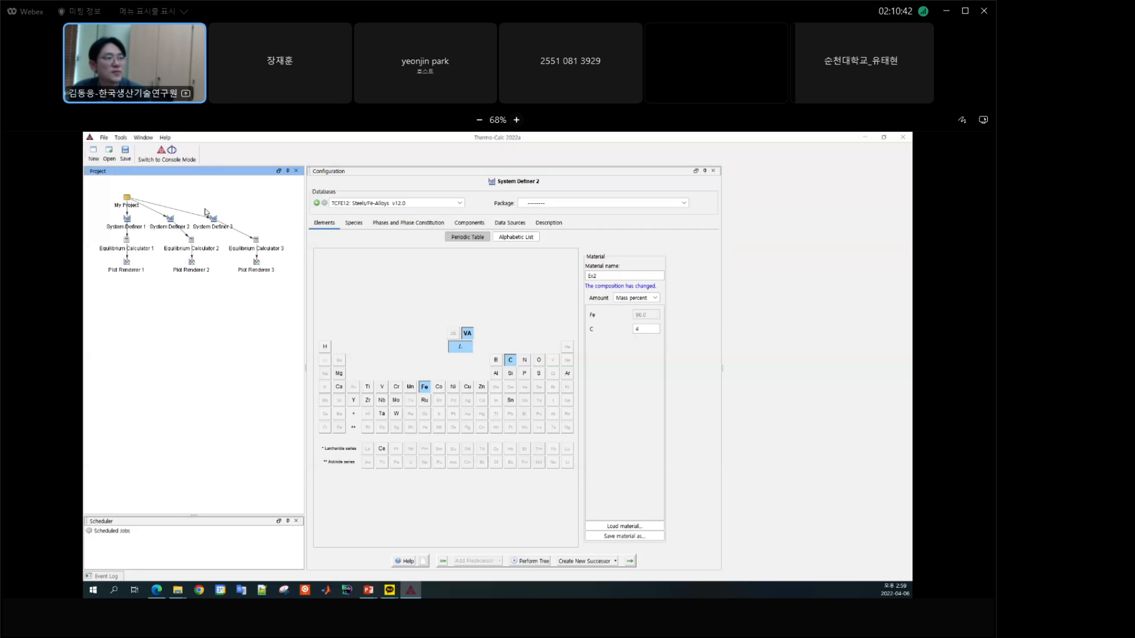
# Step: Add another One Axis Equilibrium template to the project and define its system as Fe and C with 2 mass percent carbon
pyautogui.click(126, 205)
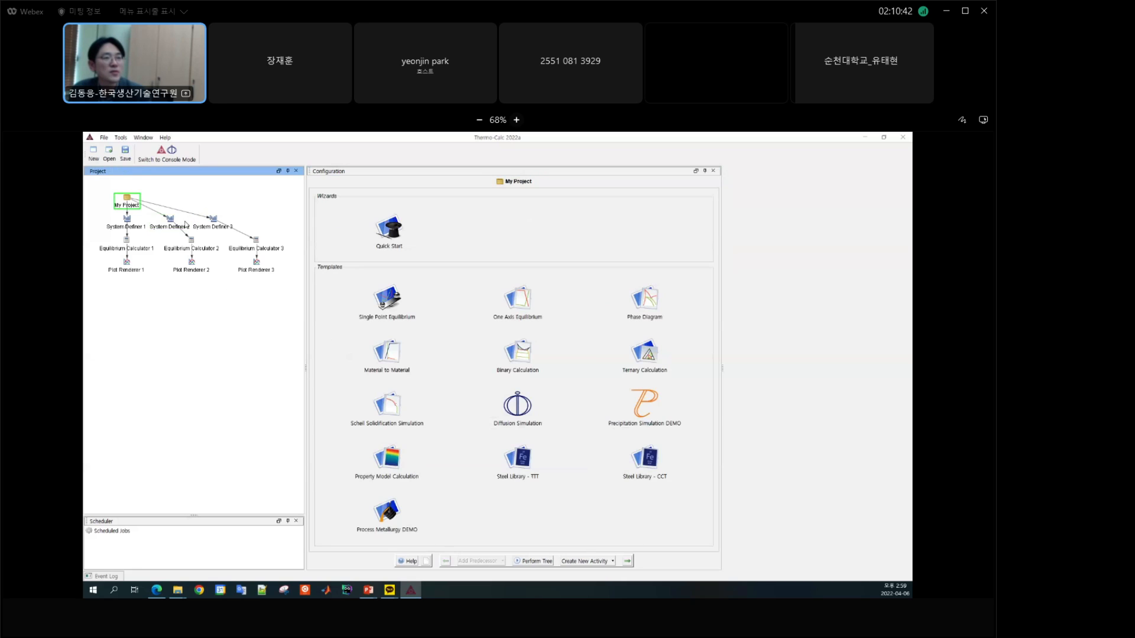
pyautogui.click(529, 302)
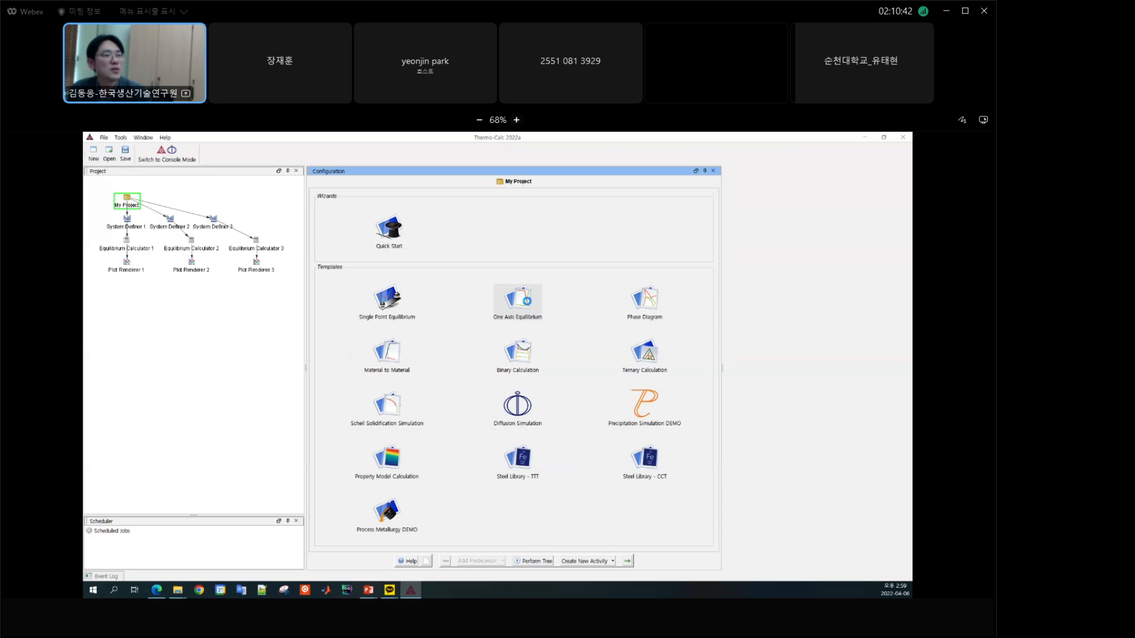
pyautogui.click(526, 303)
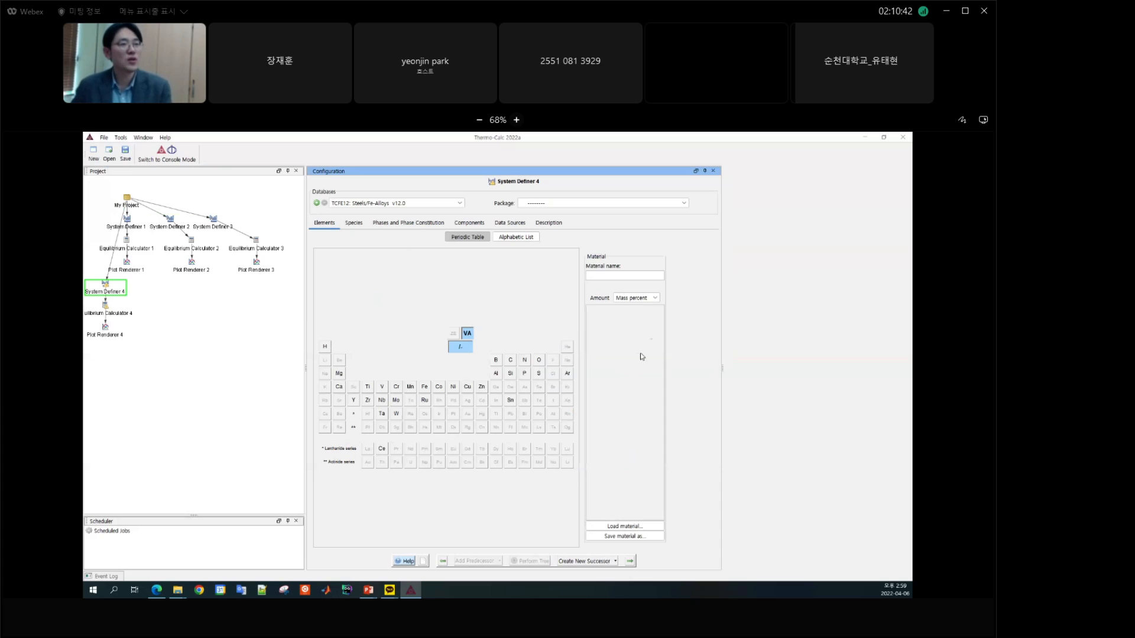
pyautogui.click(424, 387)
pyautogui.click(514, 361)
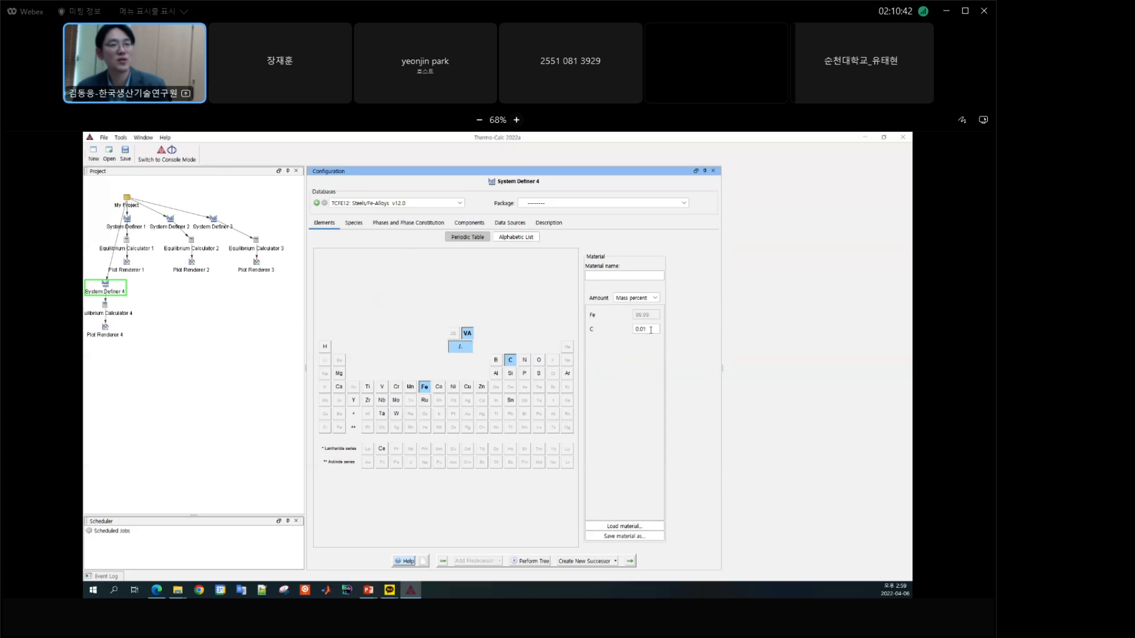
pyautogui.doubleClick(650, 329)
pyautogui.write('2')
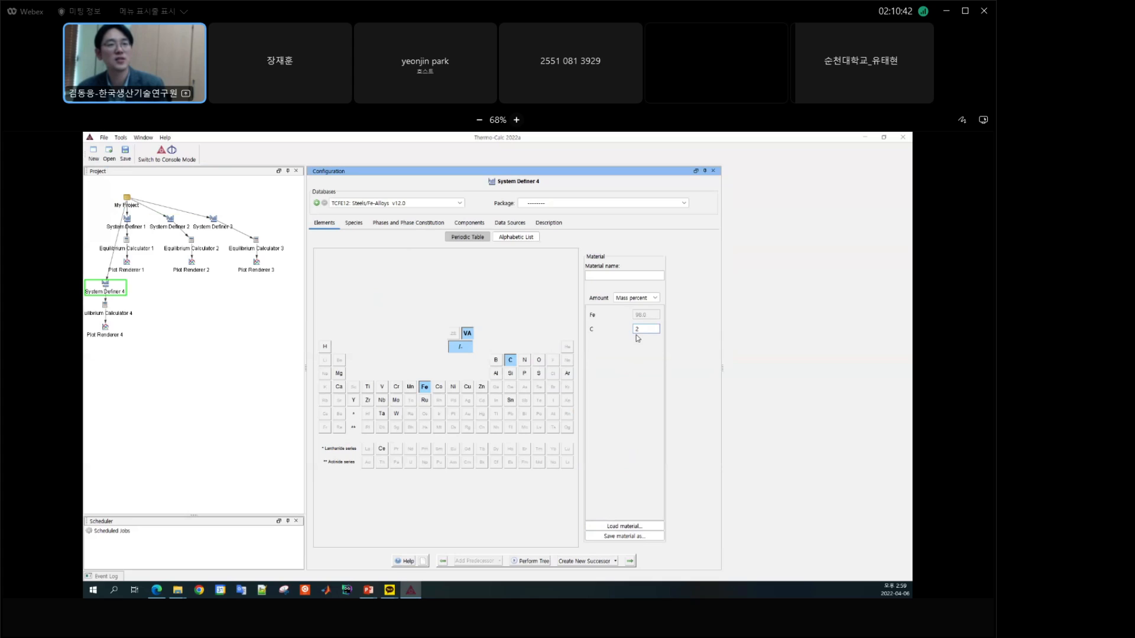
# Step: Save the Fe-C composition as a material file named Fe-2C in the TC training folder
pyautogui.click(634, 538)
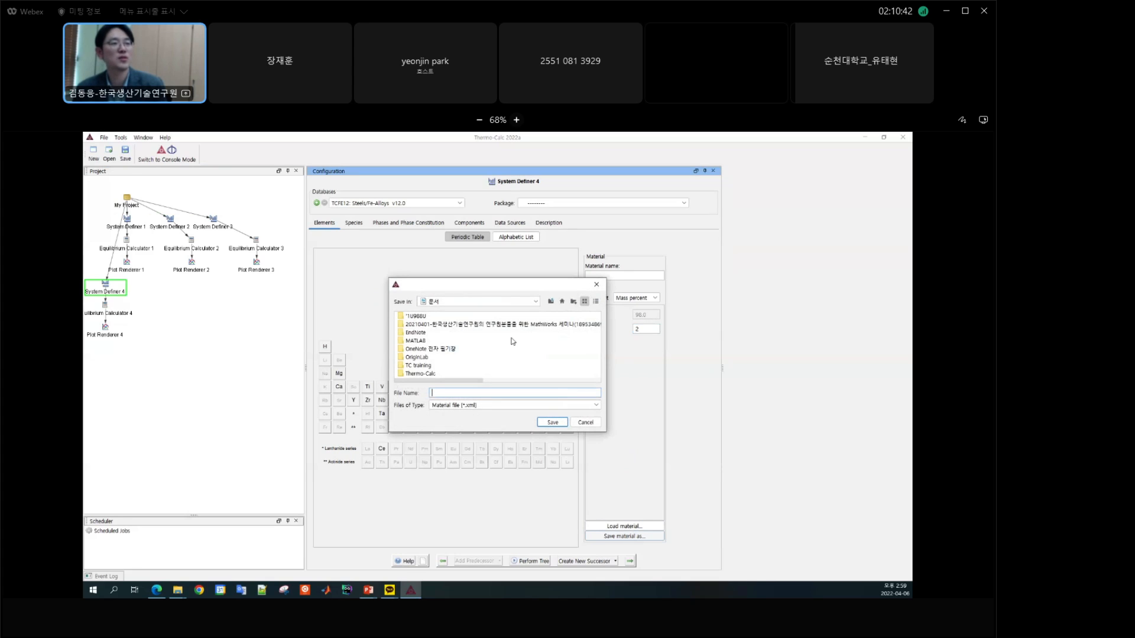
pyautogui.doubleClick(424, 365)
pyautogui.click(461, 393)
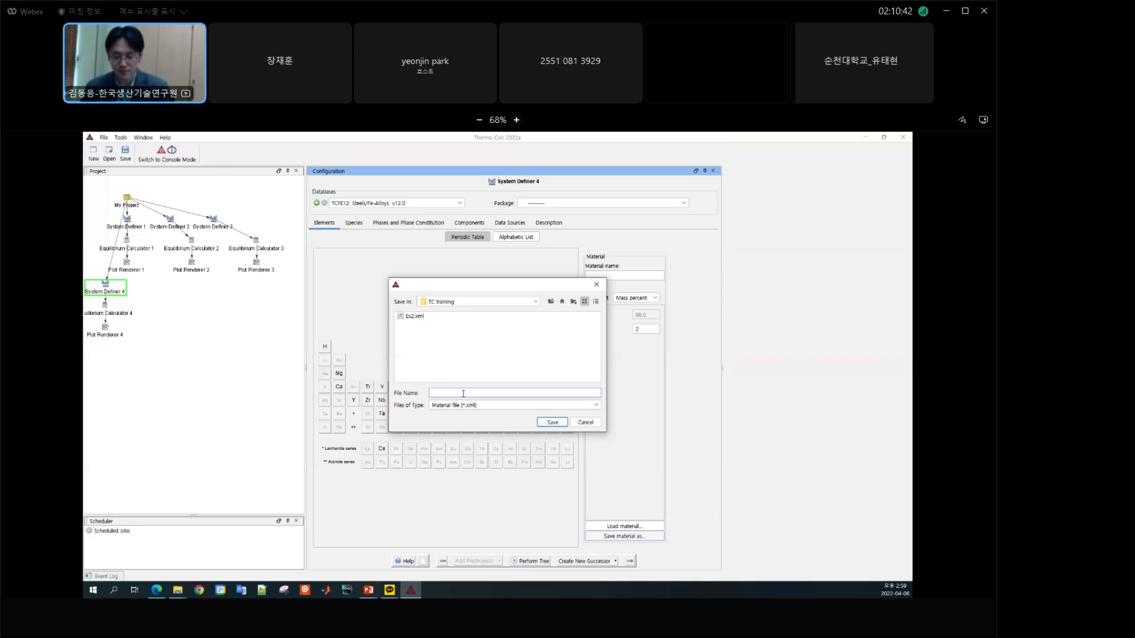
pyautogui.write('Fe-2')
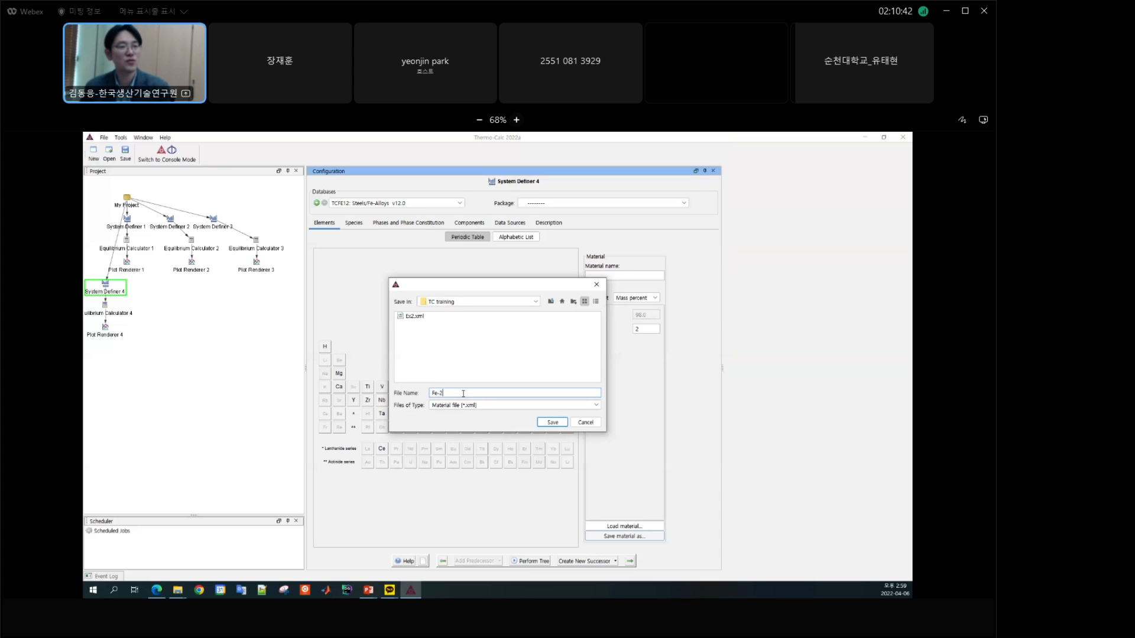
pyautogui.write('C')
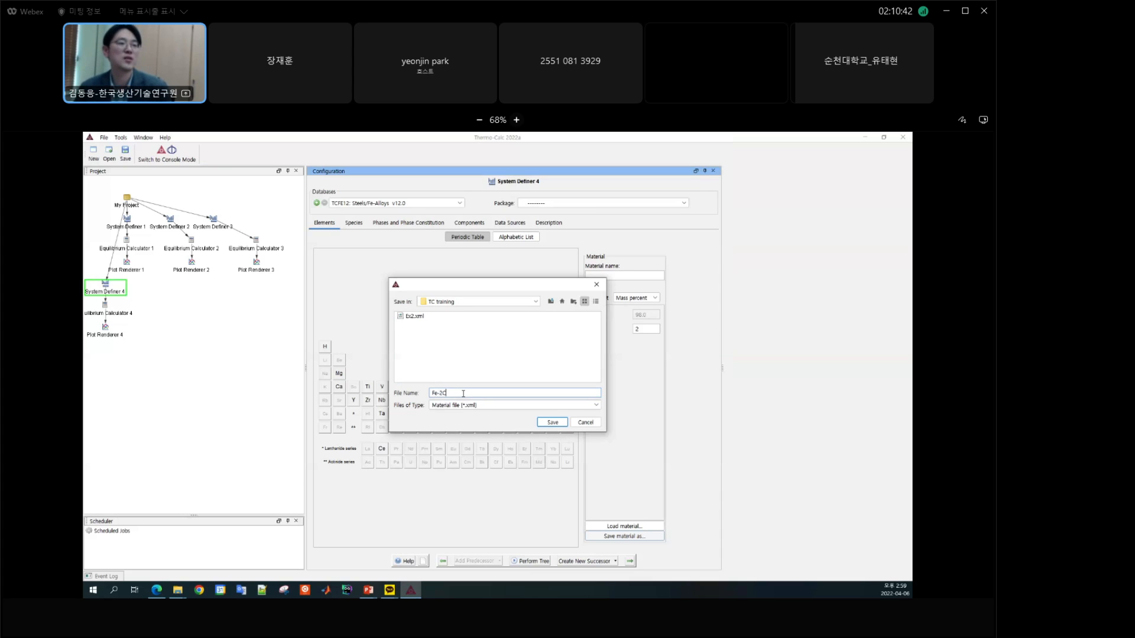
pyautogui.click(552, 422)
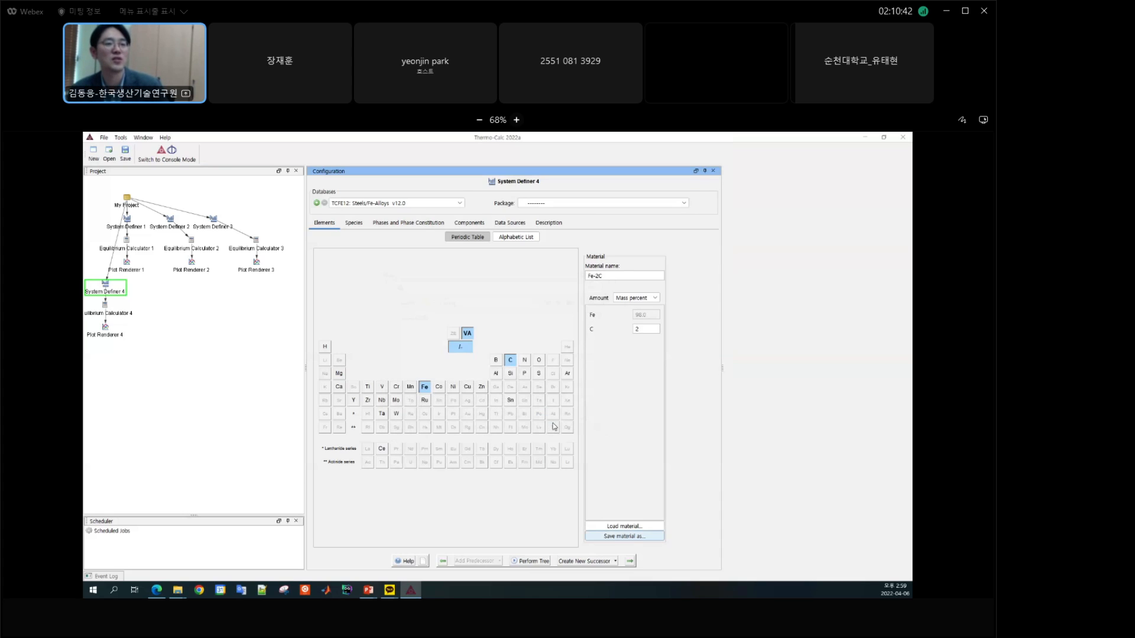
# Step: Load the saved material Fe-2C.xml into System Definer 4
pyautogui.click(637, 527)
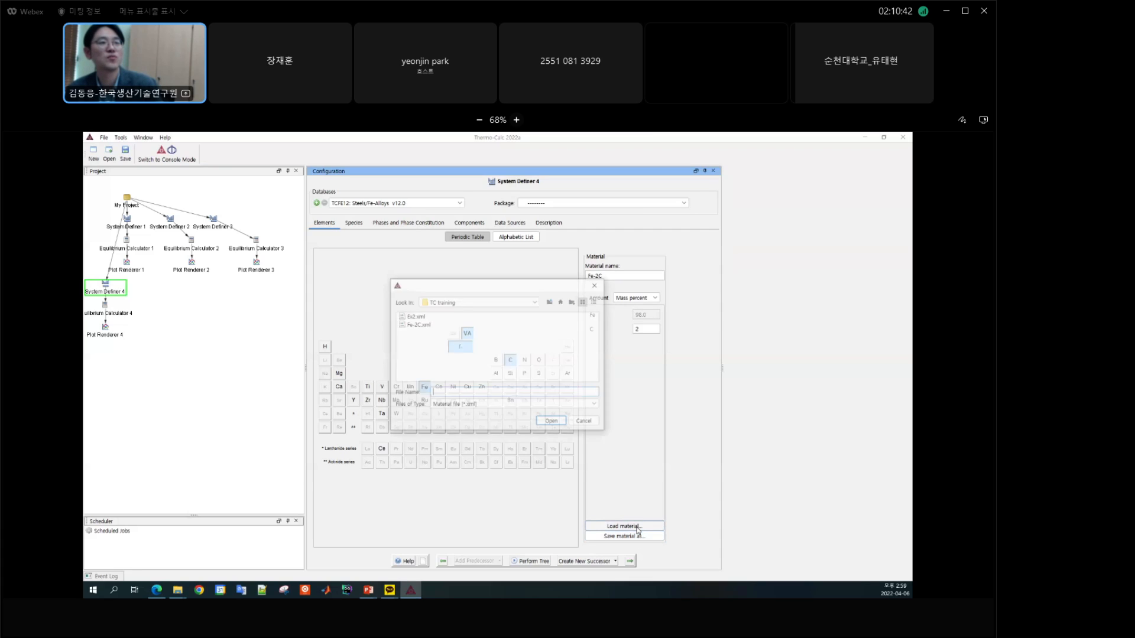
pyautogui.click(422, 325)
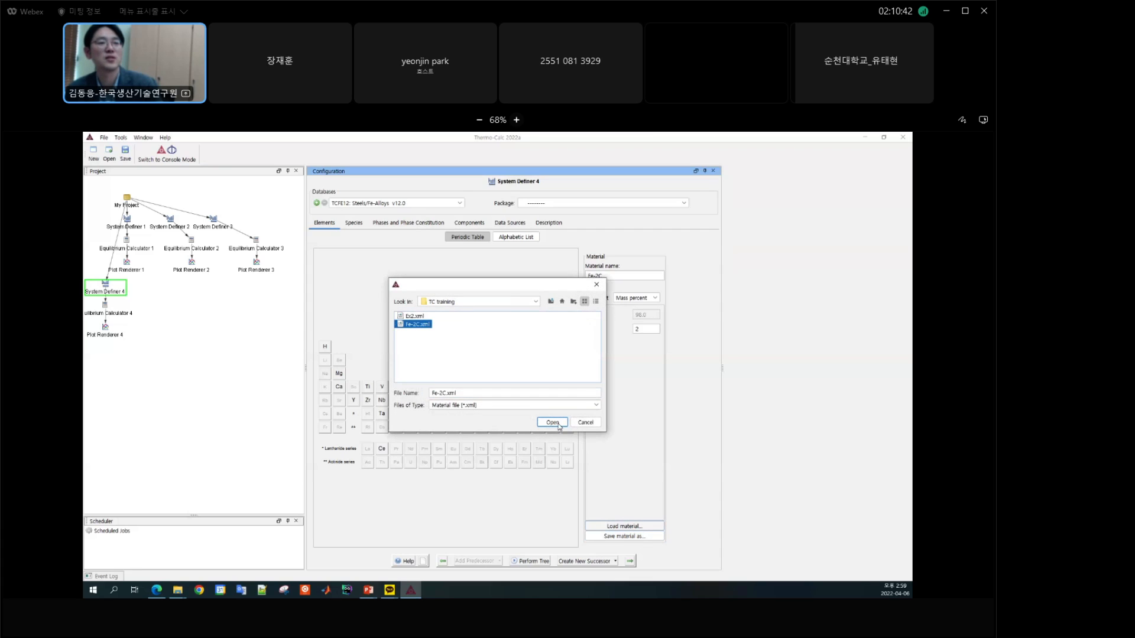
pyautogui.click(558, 423)
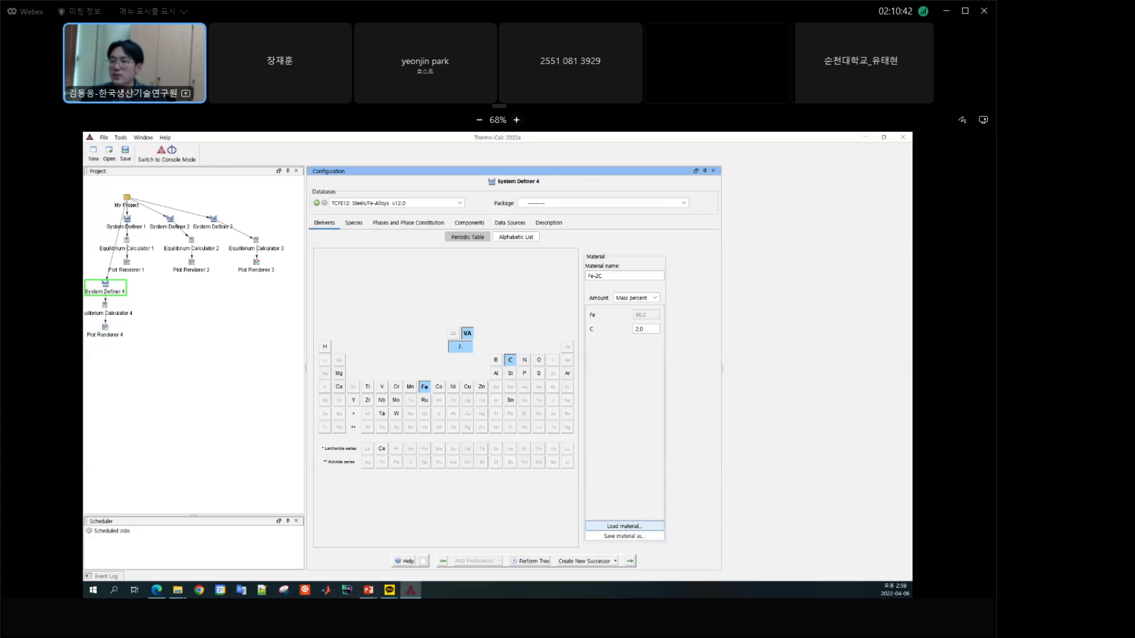
# Step: Switch to PowerPoint, advance to the Exercise 3: Phase diagram calculations slide, and place the Thermo-Calc window beside it
pyautogui.hotkey('alt', 'Tab')
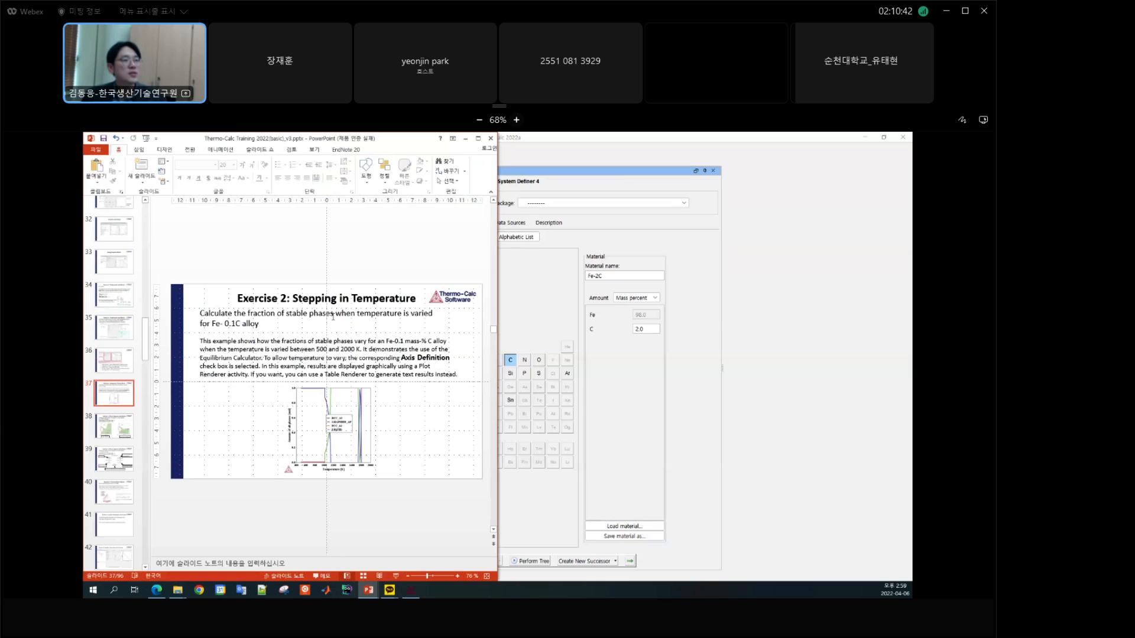
pyautogui.scroll(-1, 332, 318)
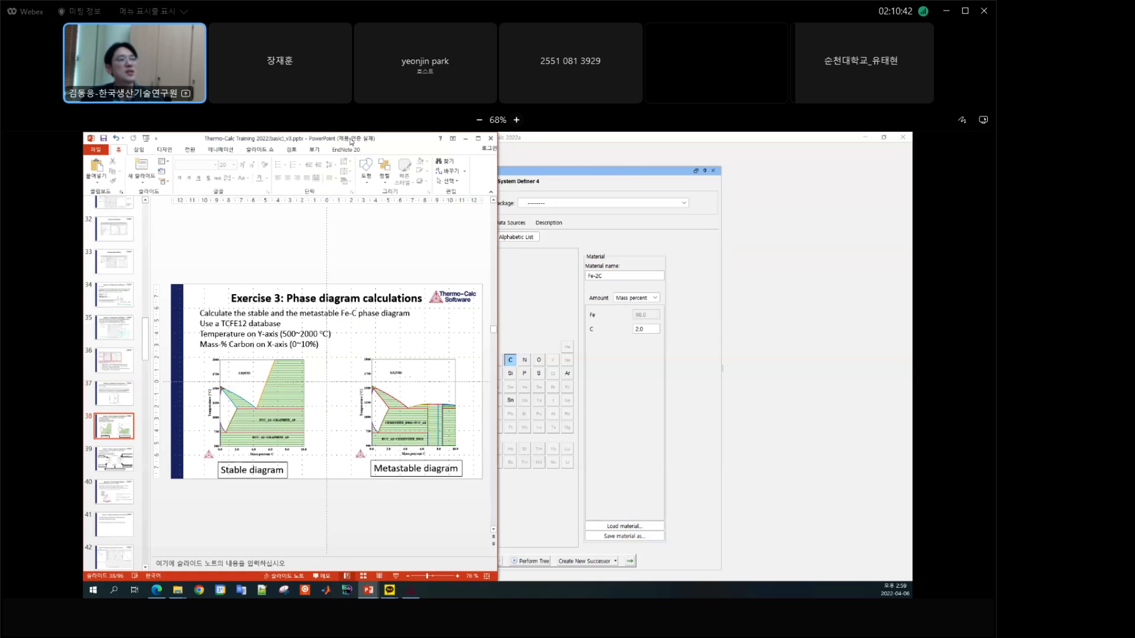
pyautogui.press('super+Tab')
pyautogui.click(583, 192)
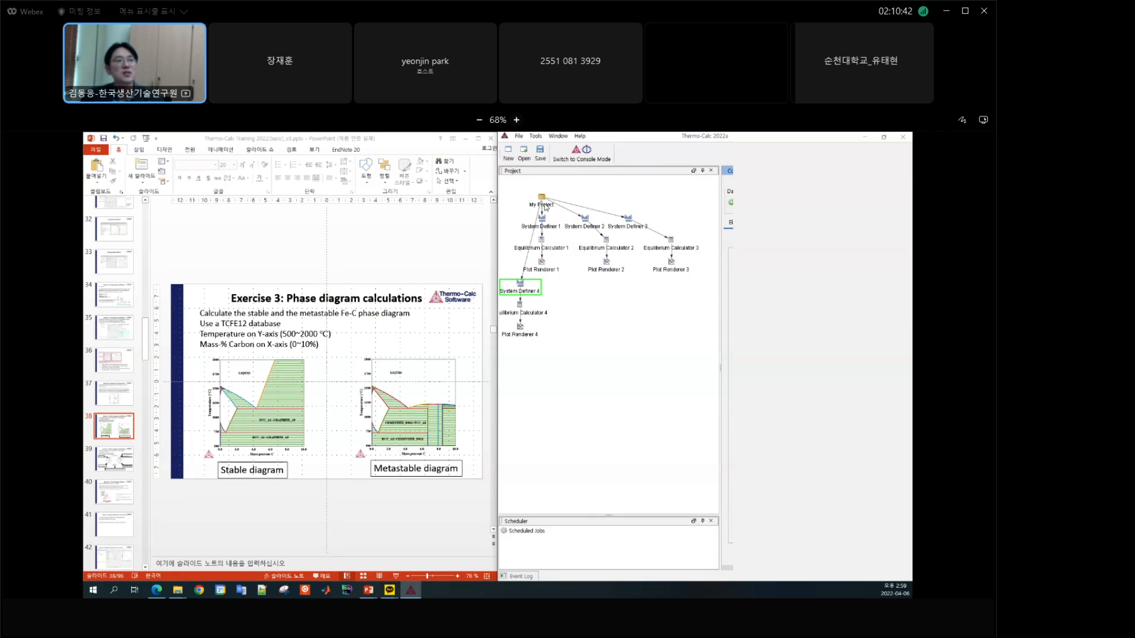
# Step: Start a new project without saving the current one and narrow the project area to reveal the configuration templates
pyautogui.click(508, 154)
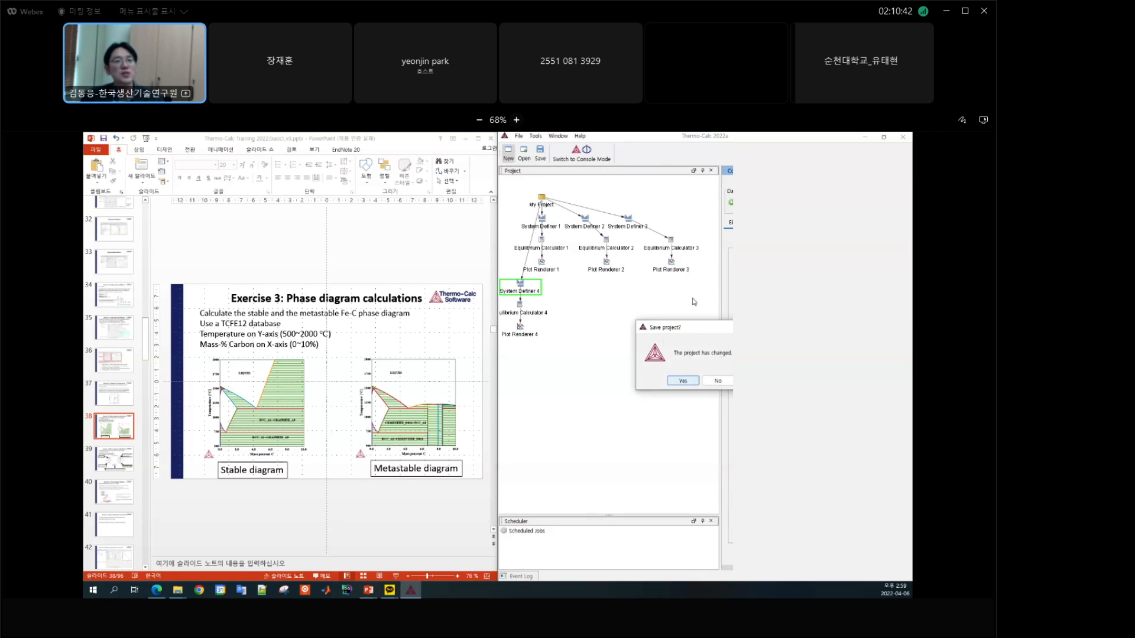
pyautogui.click(718, 381)
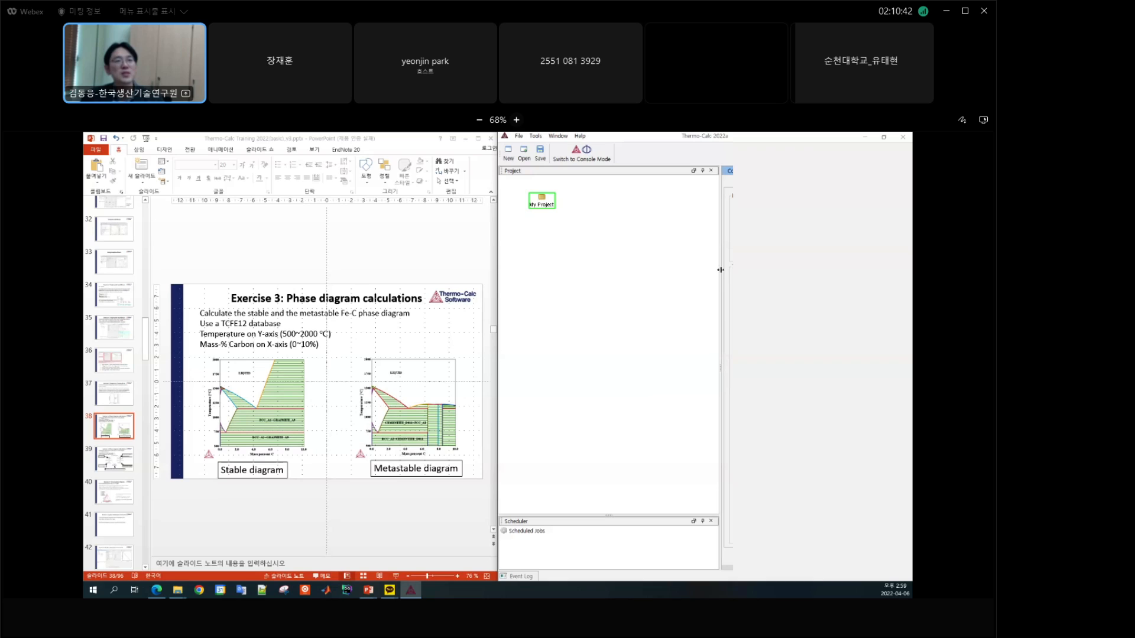
pyautogui.moveTo(720, 269); pyautogui.dragTo(578, 277)
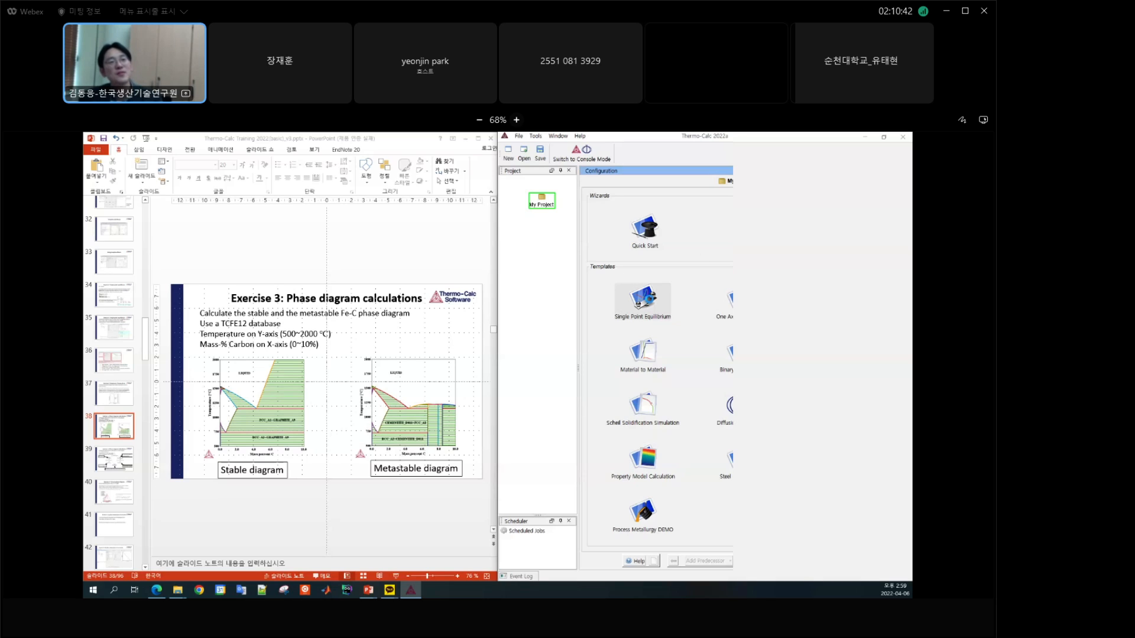
# Step: Add a Single Point Equilibrium template and switch its Equilibrium Calculator through One axis to the two-axis phase diagram calculation type
pyautogui.click(650, 302)
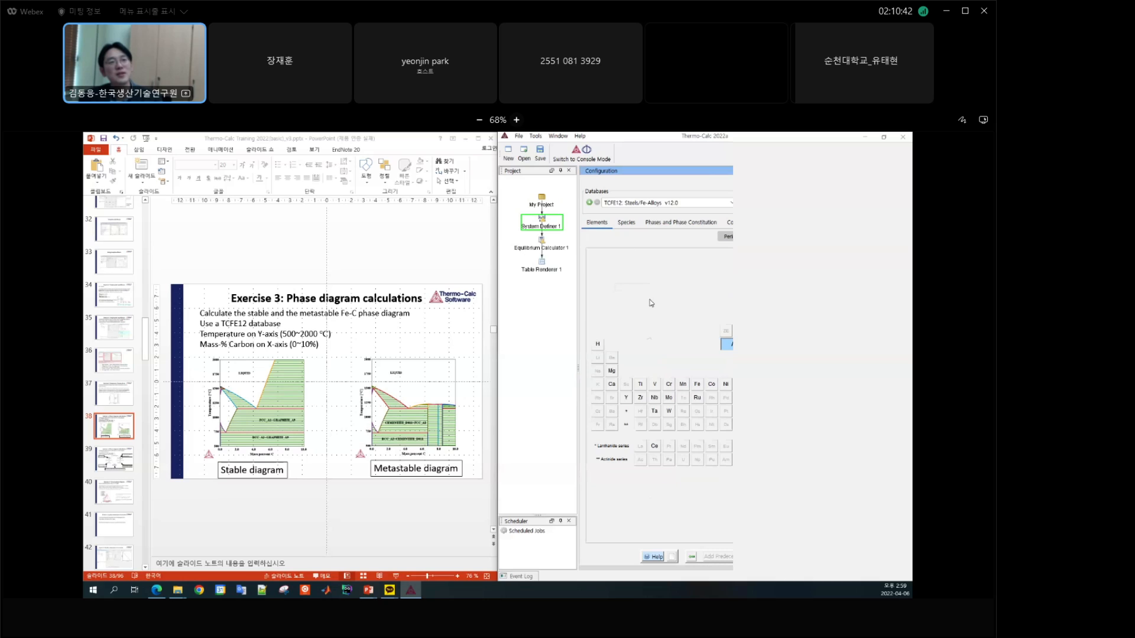
pyautogui.click(548, 252)
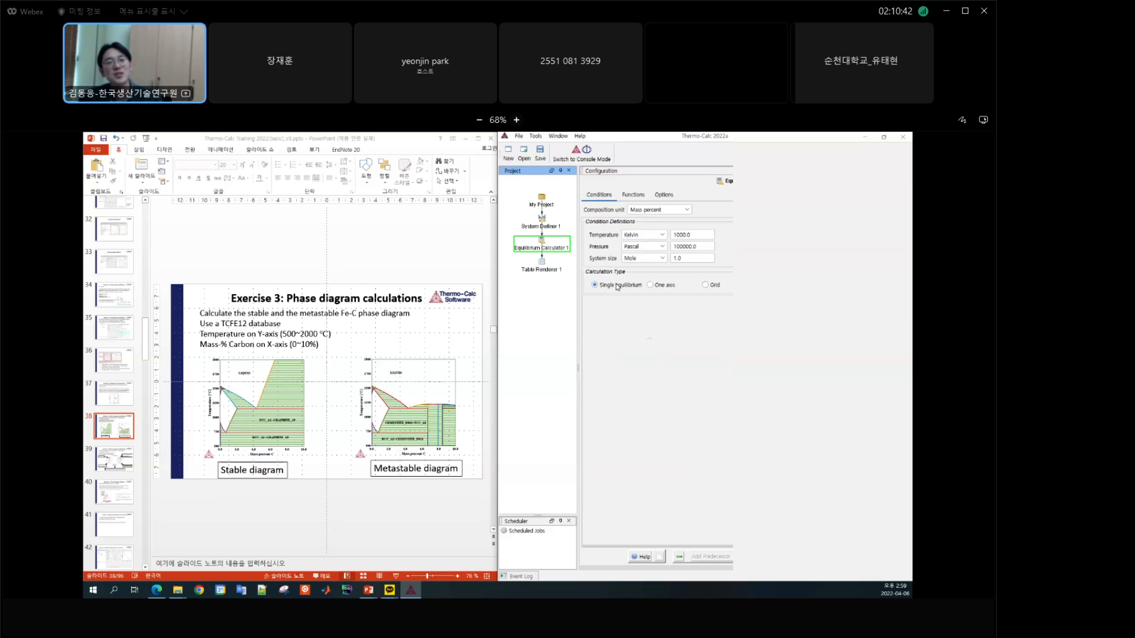
pyautogui.click(660, 288)
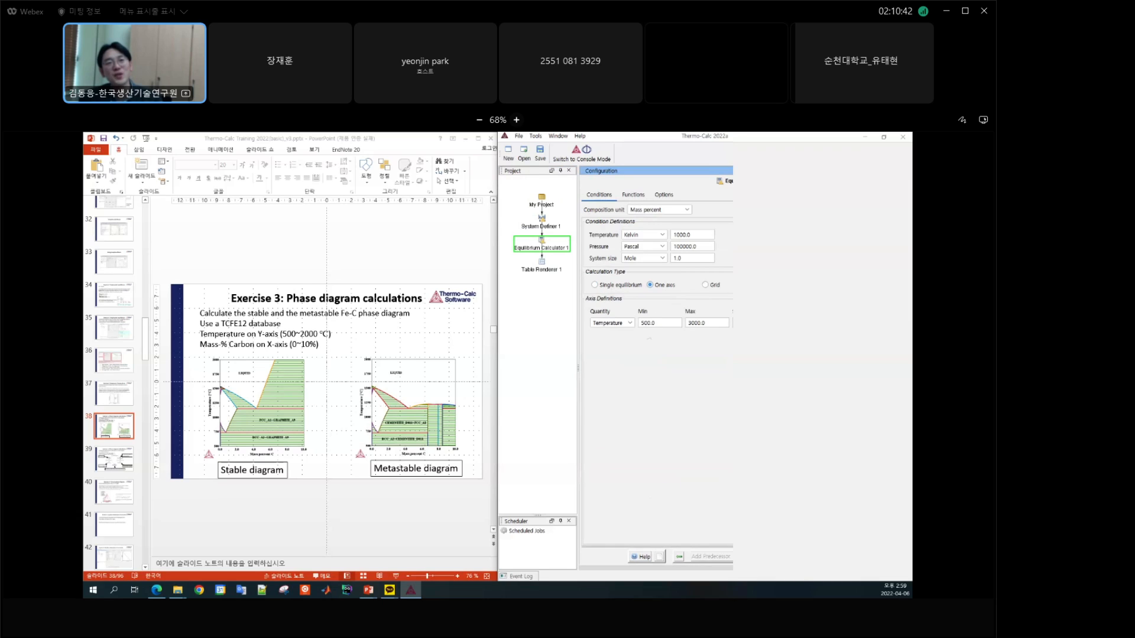
pyautogui.click(761, 285)
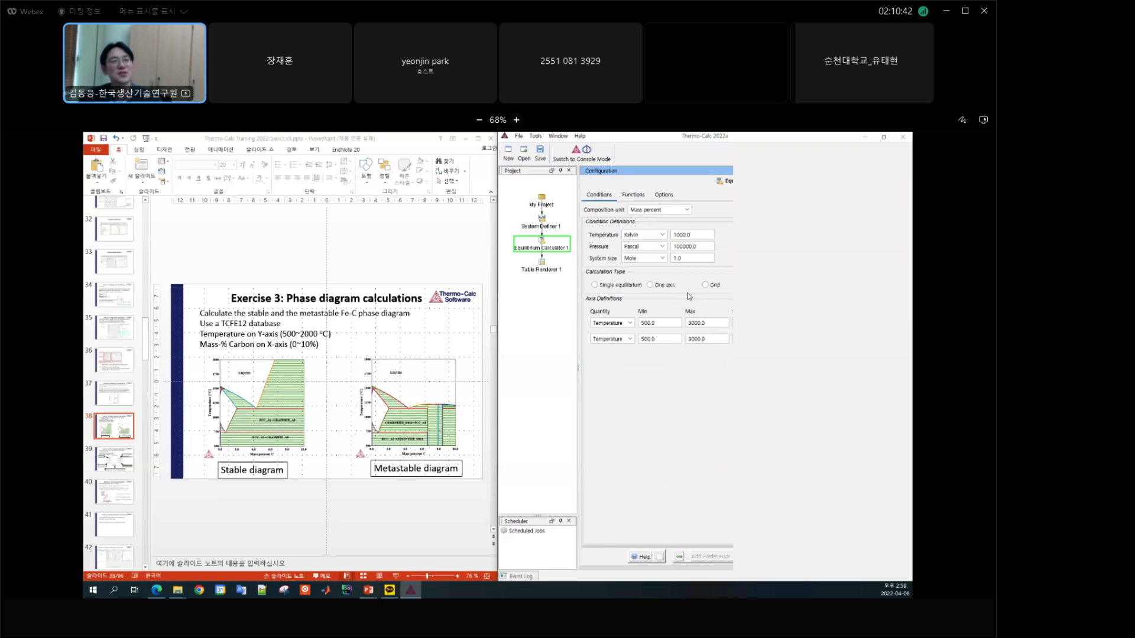
# Step: Add a Phase Diagram template to My Project and widen the project area to show its new branch
pyautogui.click(541, 202)
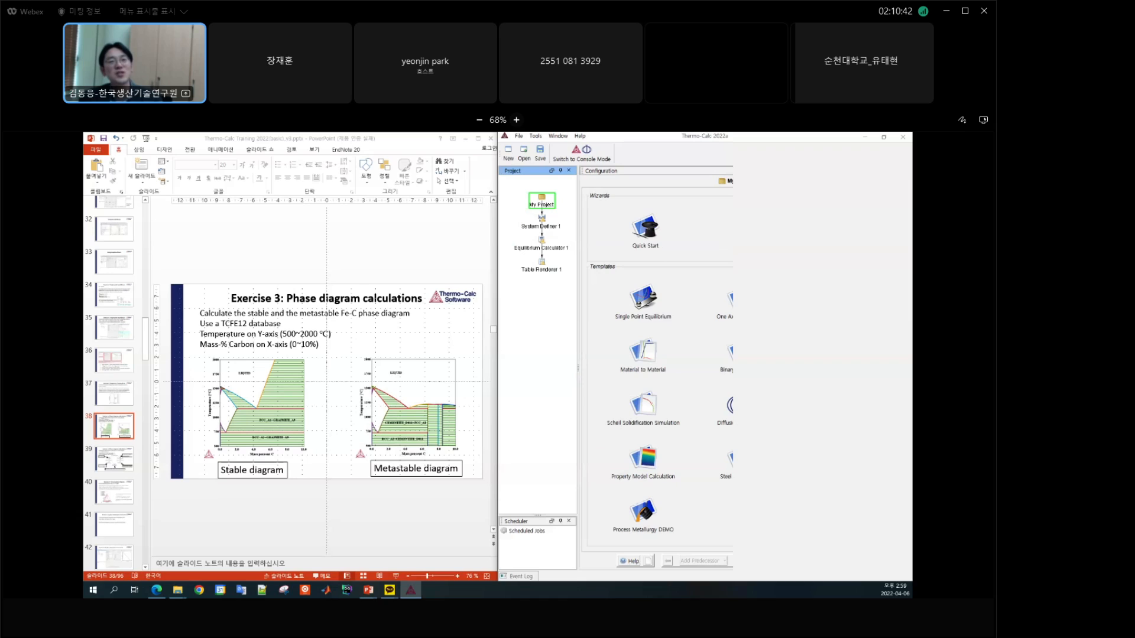
pyautogui.click(847, 300)
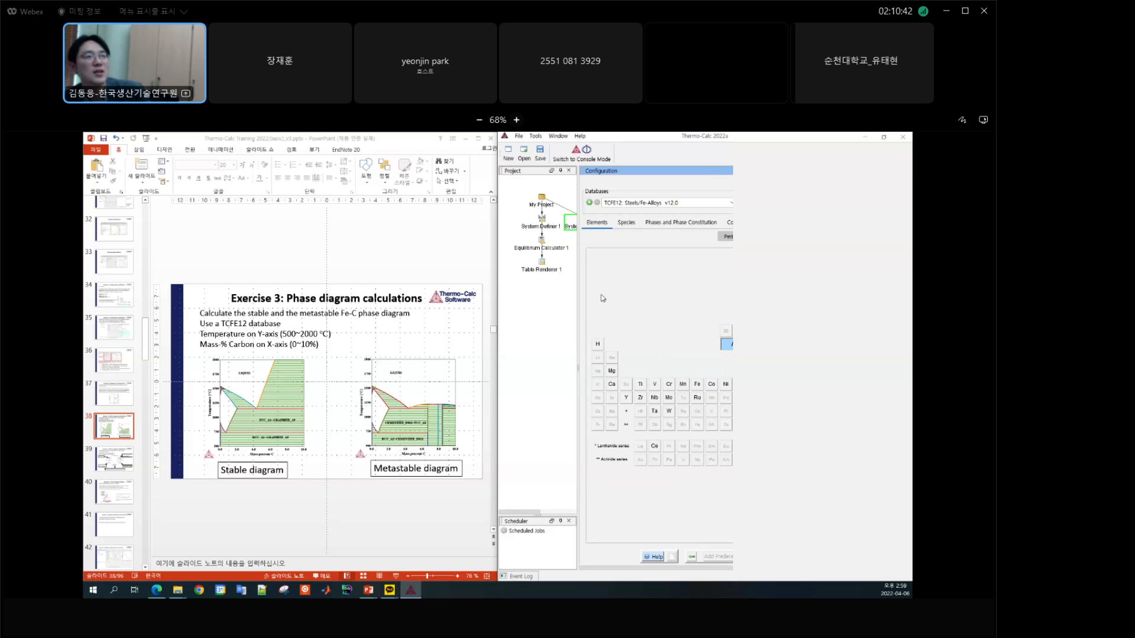
pyautogui.moveTo(579, 227); pyautogui.dragTo(625, 227)
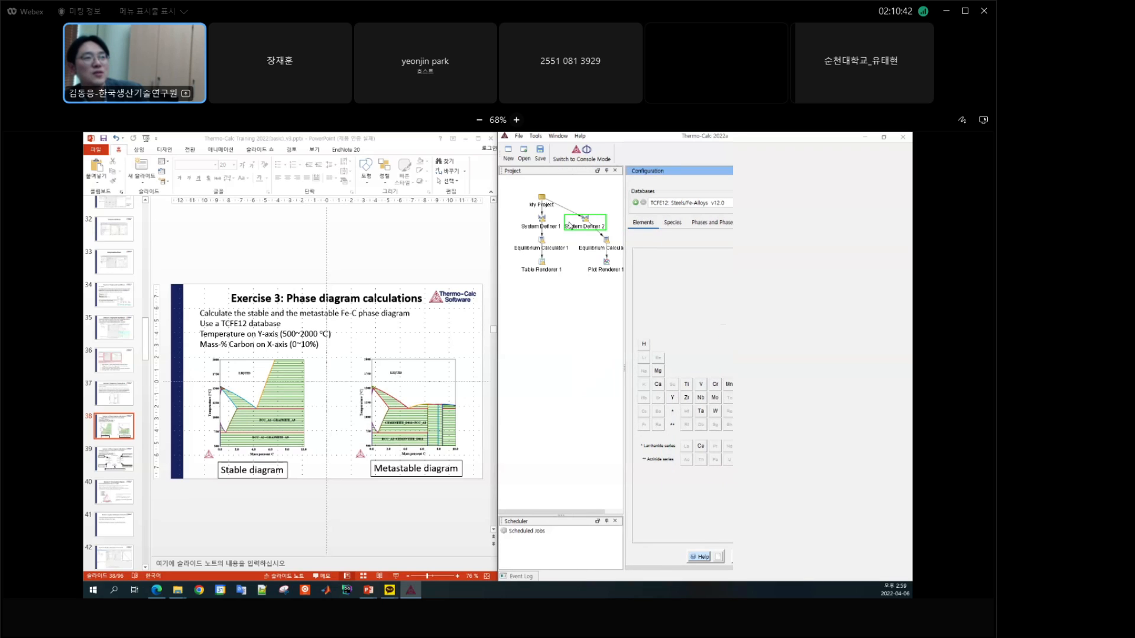
# Step: Remove System Definer 1 together with its single point equilibrium branch from the project tree
pyautogui.click(544, 227)
pyautogui.rightClick(544, 226)
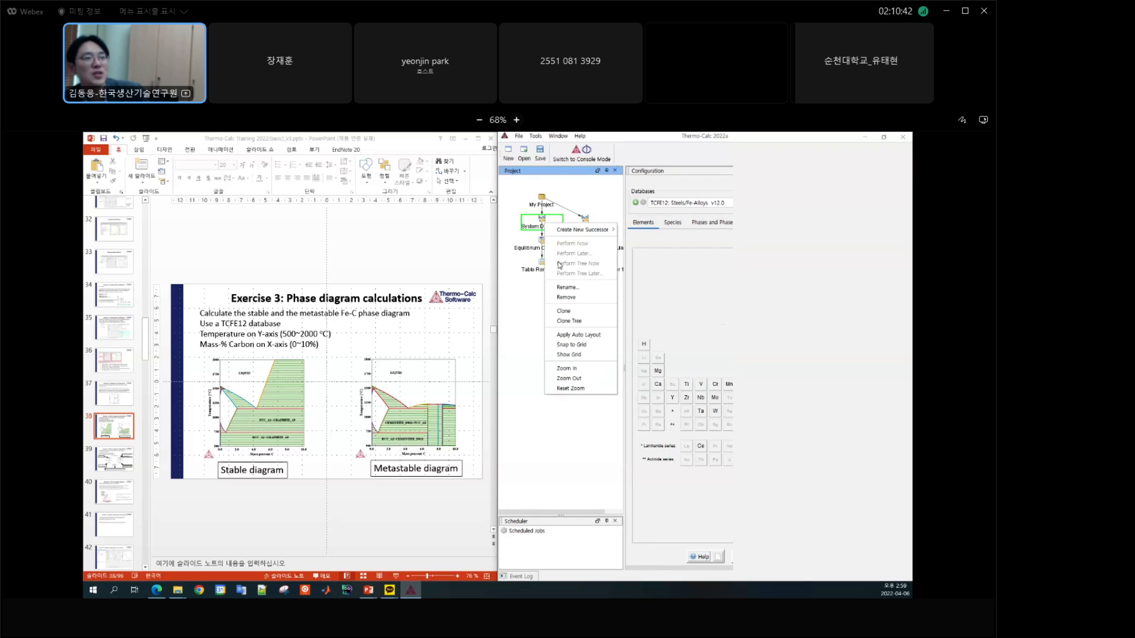
pyautogui.click(572, 301)
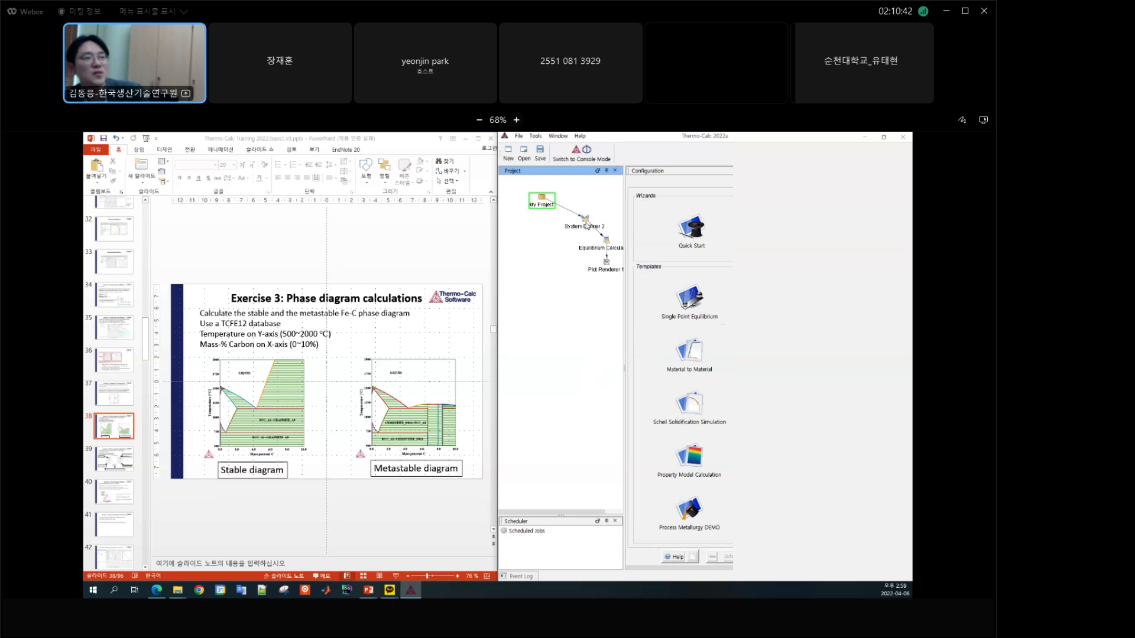
# Step: Arrange System Definer 2 and Equilibrium Calculator 2 in a column below My Project, and open System Definer 2
pyautogui.click(586, 225)
pyautogui.click(601, 249)
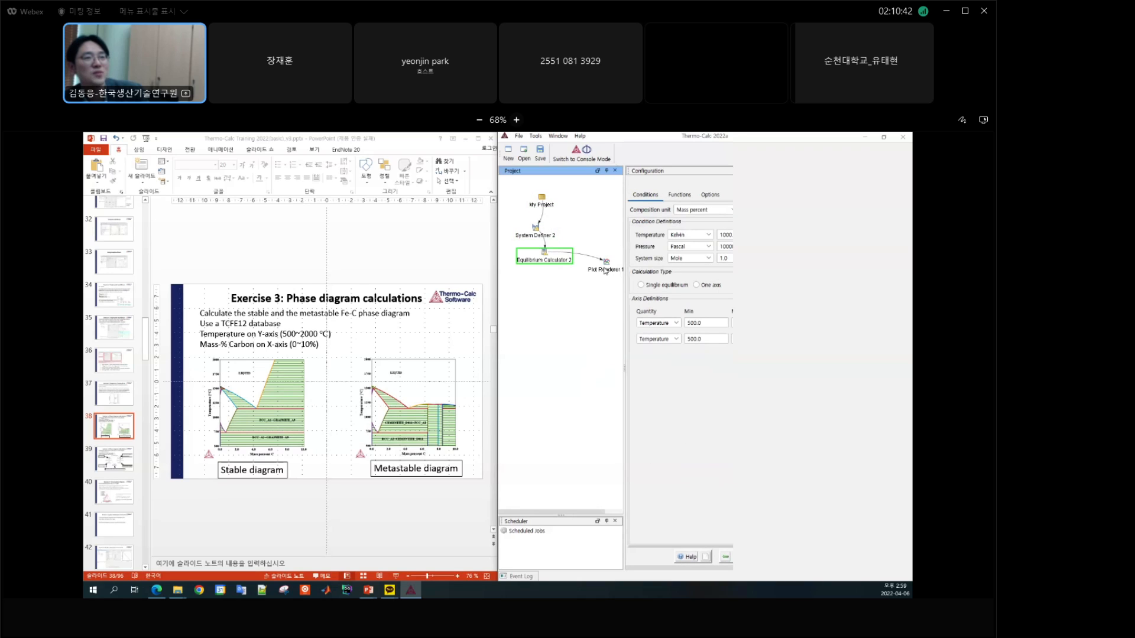
pyautogui.click(535, 229)
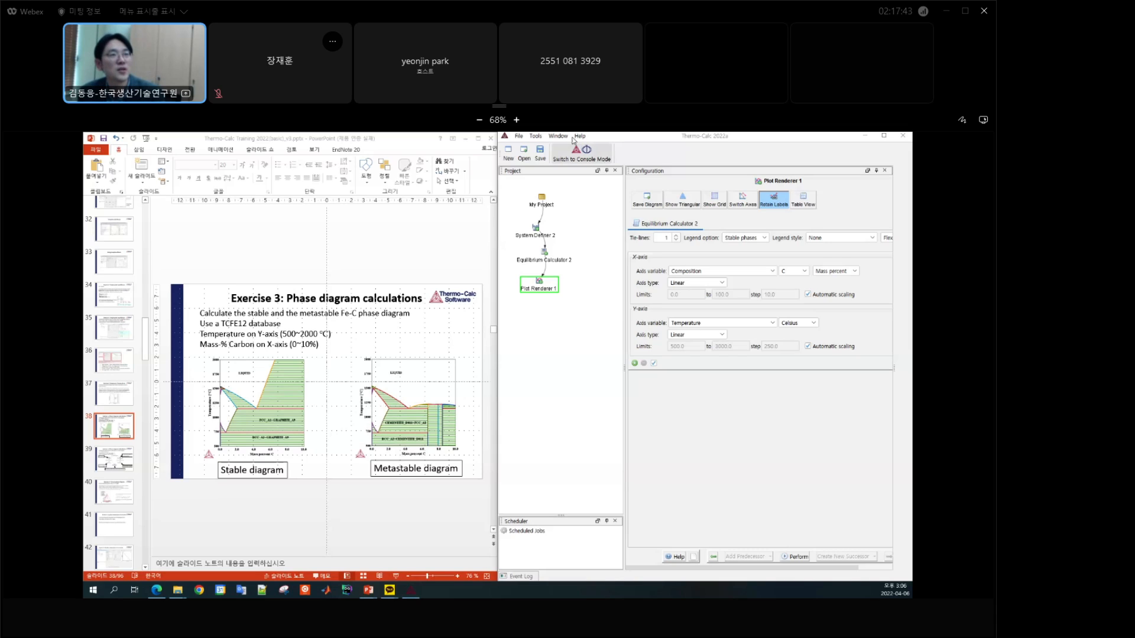
# Step: Show the Results window with the Plot Renderer 1 diagram, reposition it over the slide, and return to the plot configuration
pyautogui.click(414, 590)
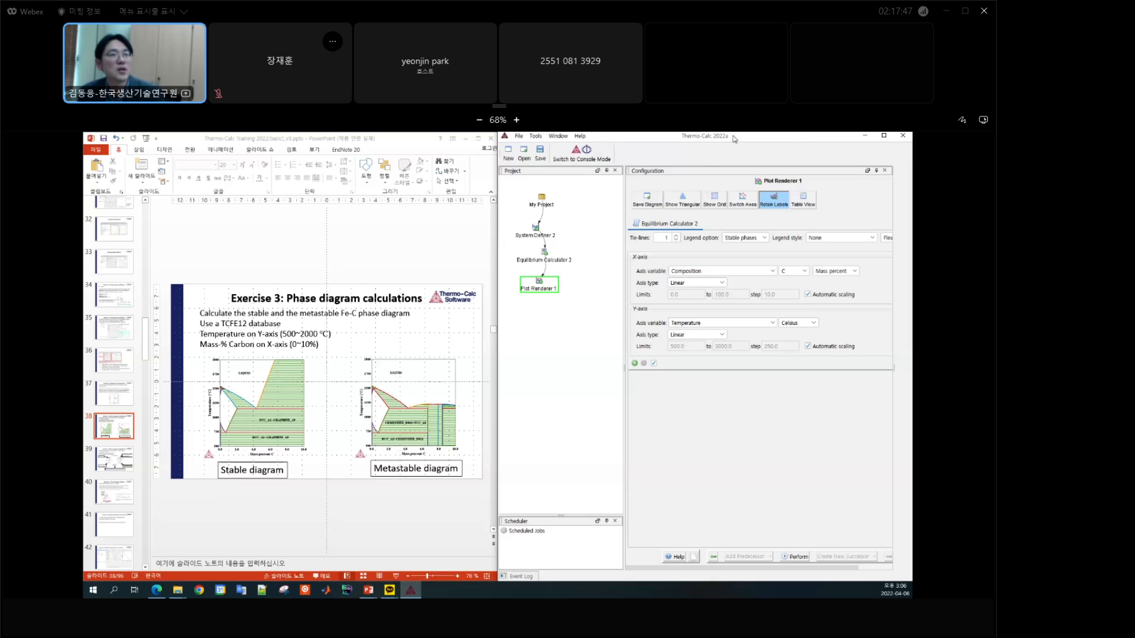
pyautogui.click(558, 136)
pyautogui.click(572, 180)
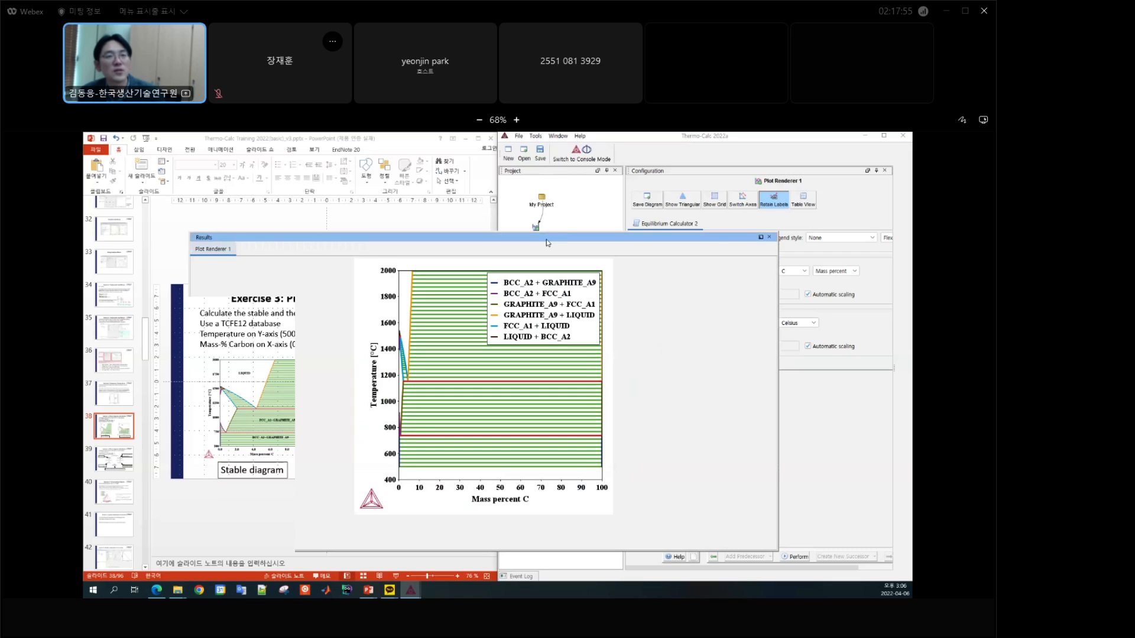
pyautogui.moveTo(547, 240); pyautogui.dragTo(580, 216)
pyautogui.click(868, 312)
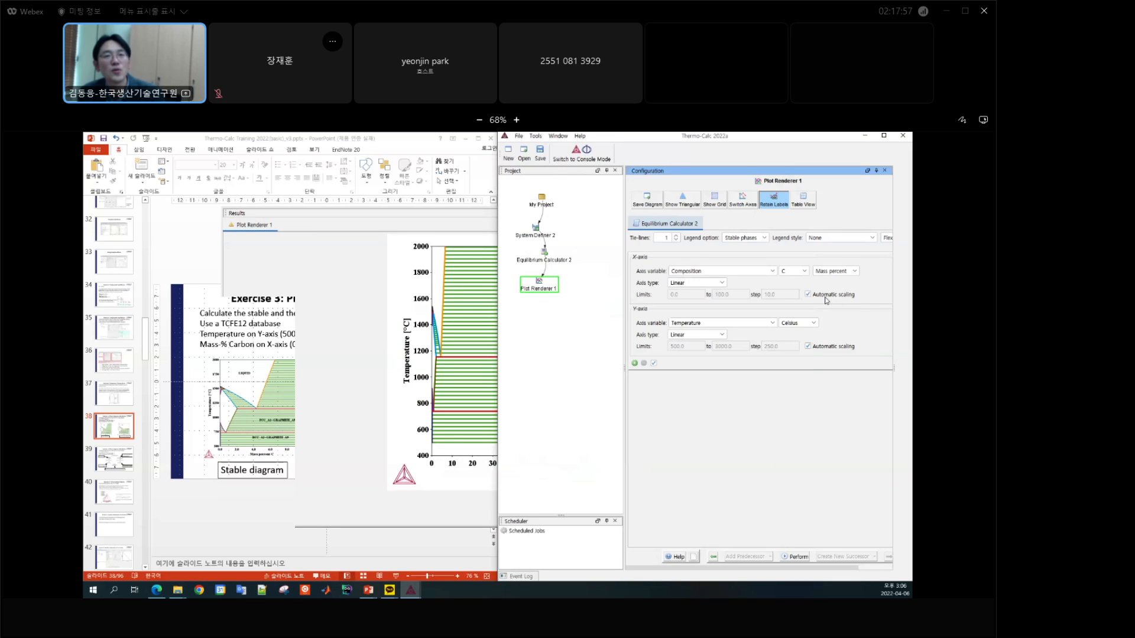
# Step: Review the settings of Equilibrium Calculator 2, System Definer 2 and Plot Renderer 1 behind the calculated diagram
pyautogui.click(558, 266)
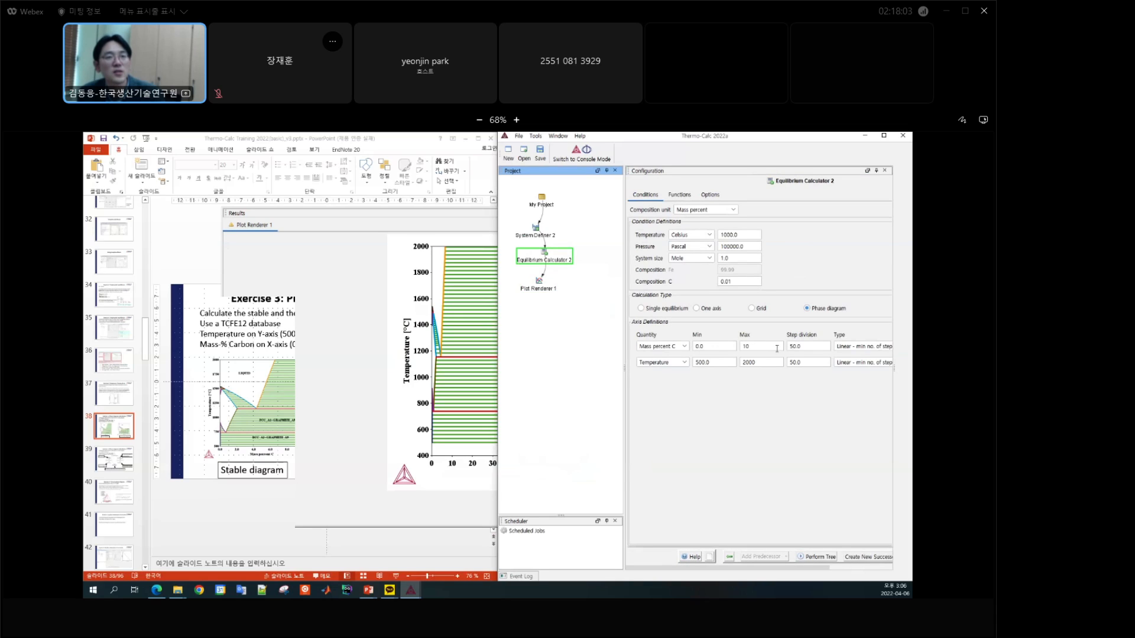
pyautogui.click(541, 234)
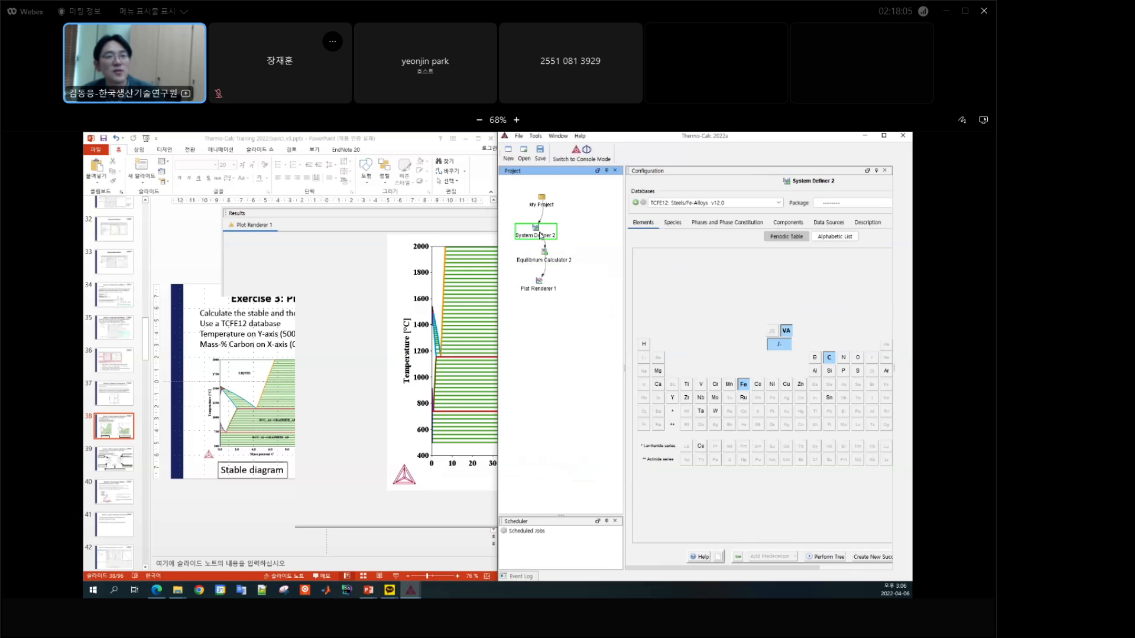
pyautogui.click(537, 289)
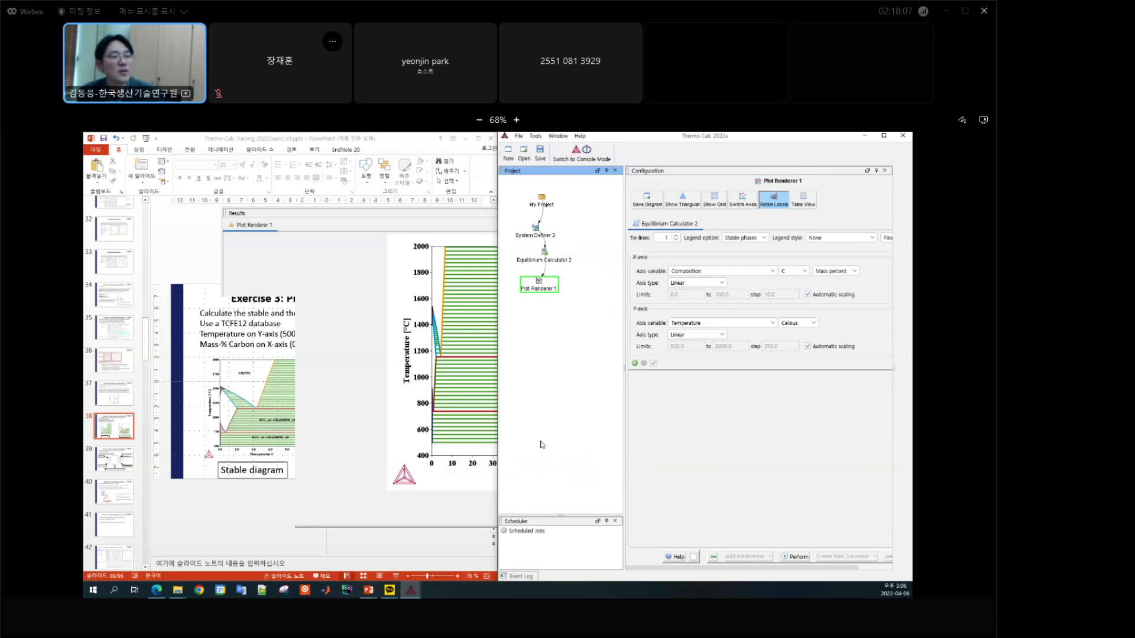
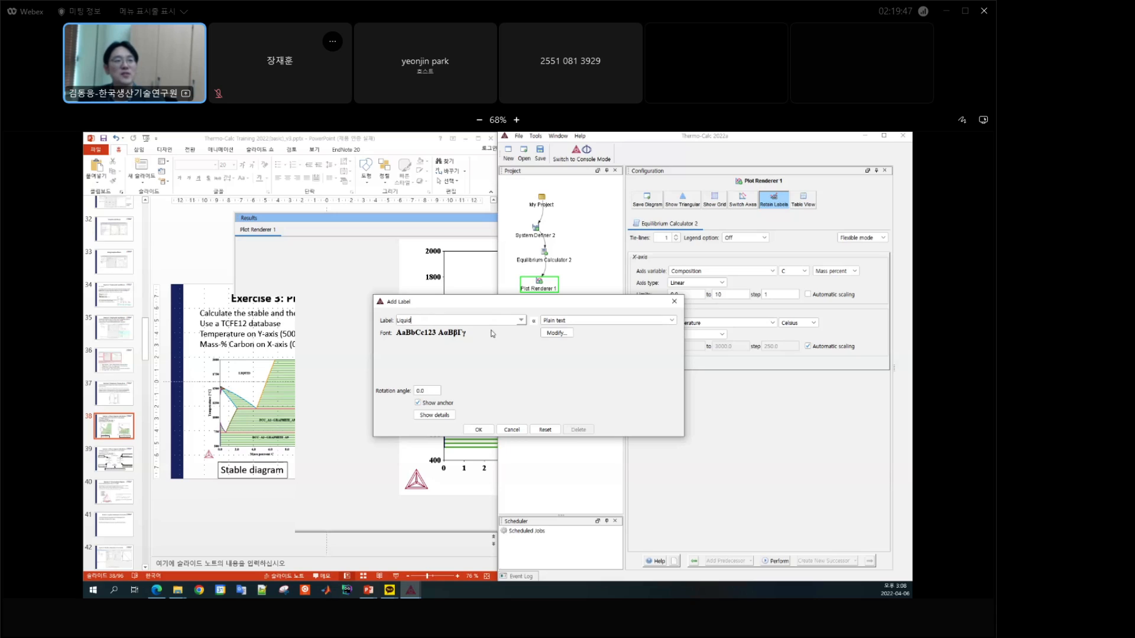
# Step: Show the equilibrium details for the Liquid label, display the phase's composition and constitution, and add the label to the diagram
pyautogui.moveTo(493, 307); pyautogui.dragTo(452, 349)
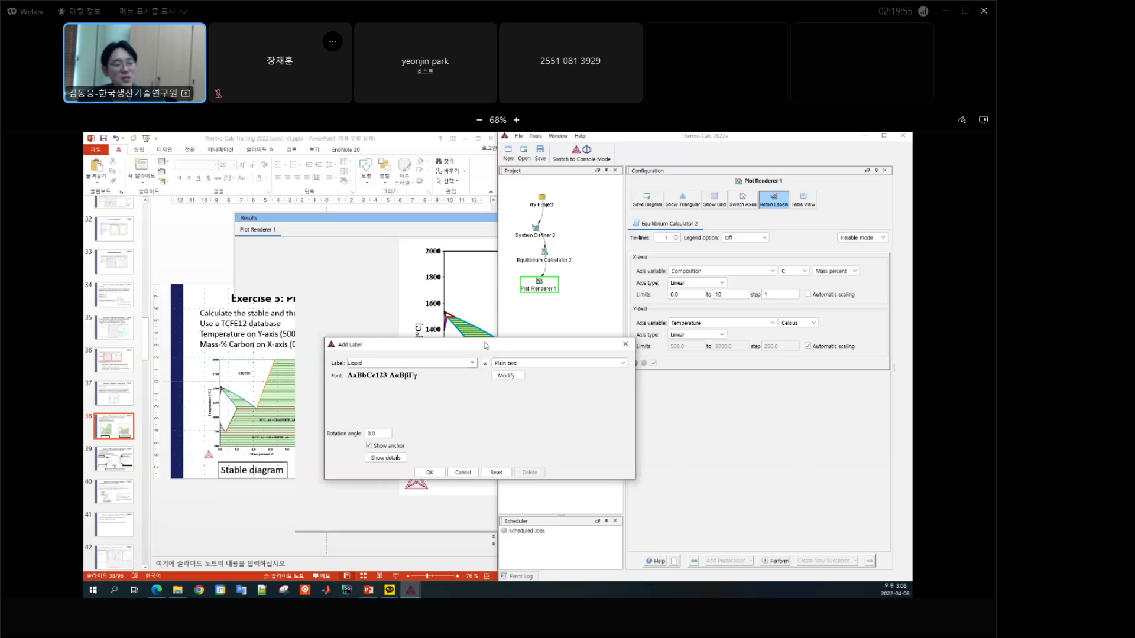
pyautogui.moveTo(487, 347); pyautogui.dragTo(465, 296)
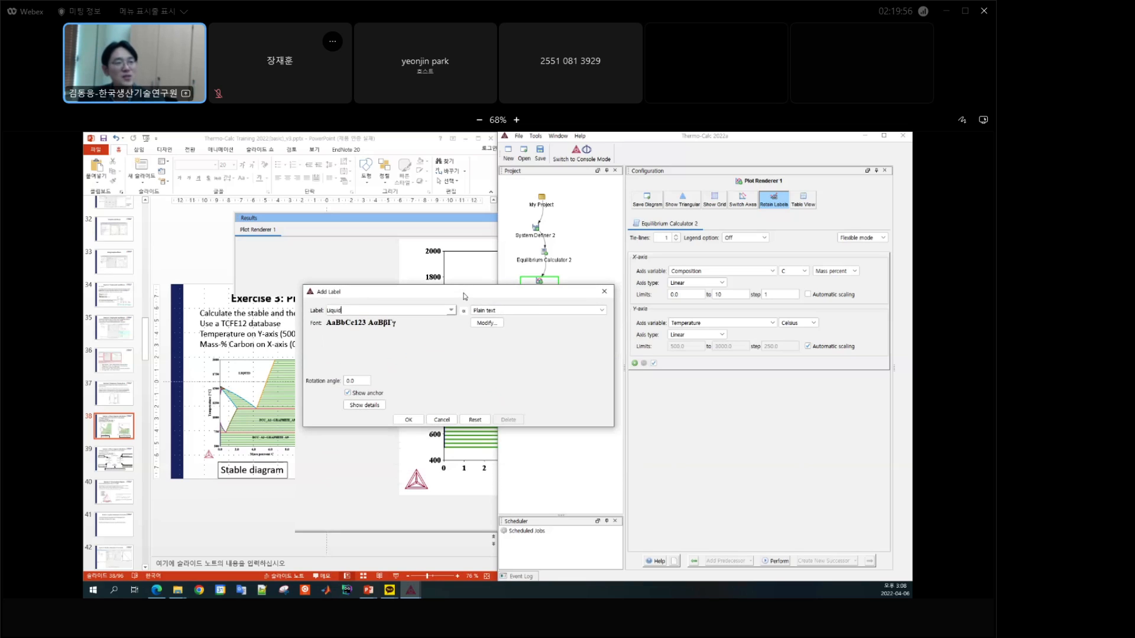
pyautogui.click(363, 405)
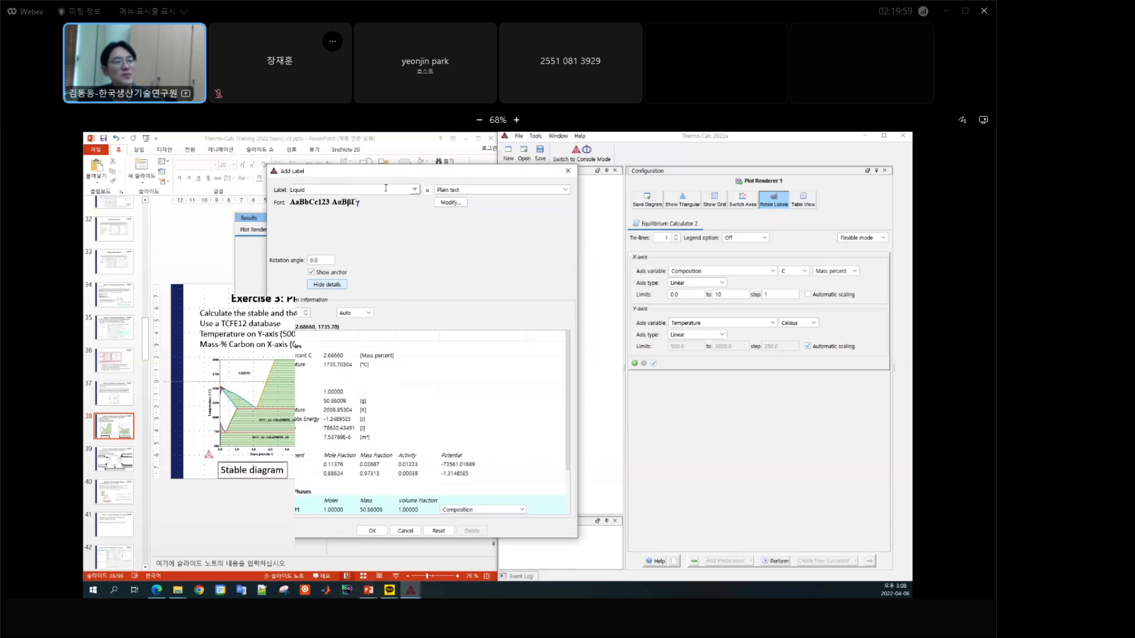
pyautogui.scroll(-3, 425, 396)
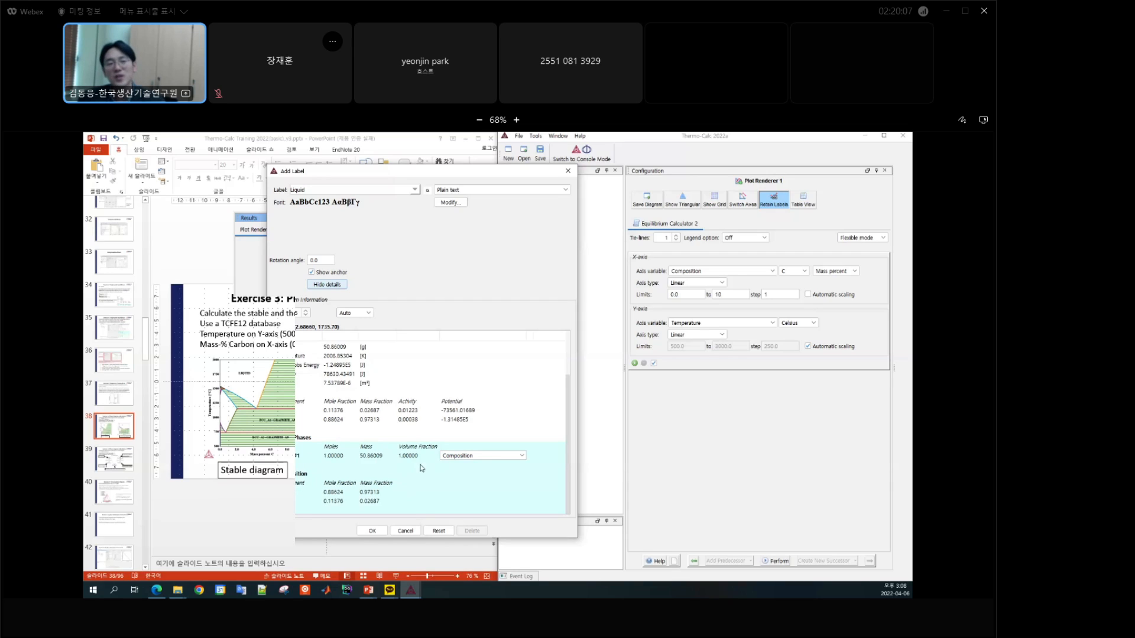
pyautogui.click(491, 459)
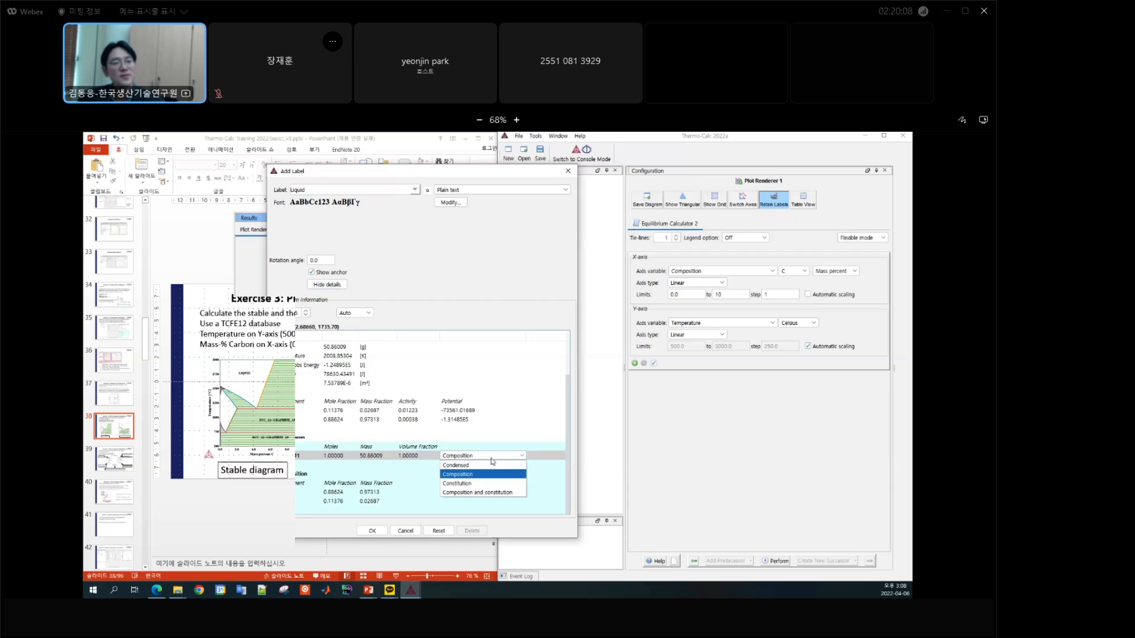
pyautogui.click(479, 491)
pyautogui.scroll(-1, 475, 435)
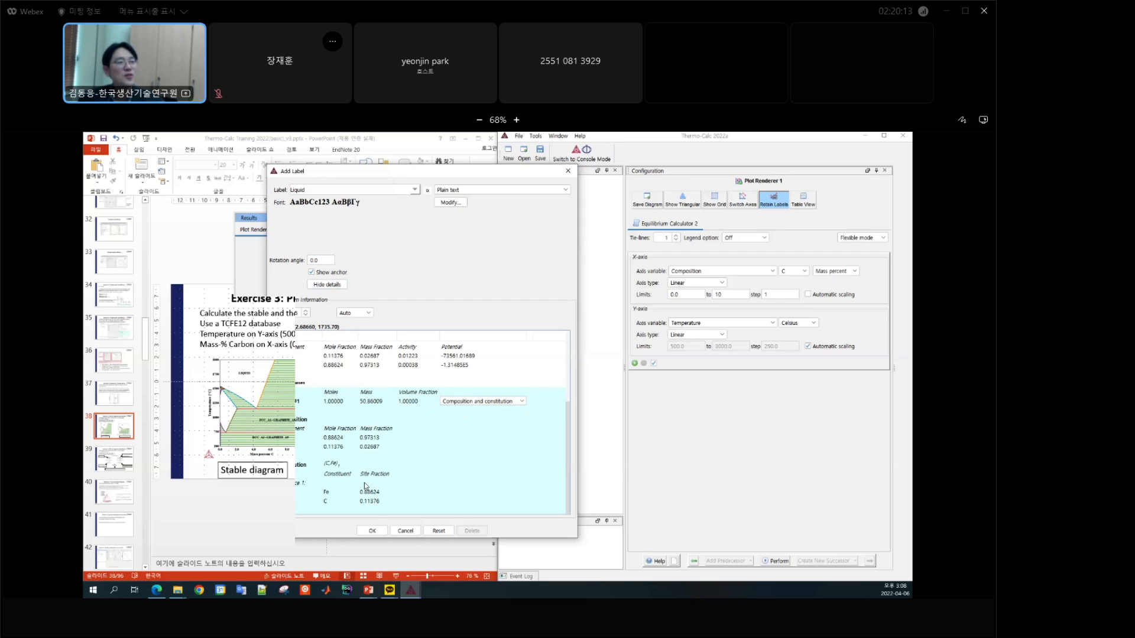
pyautogui.click(373, 531)
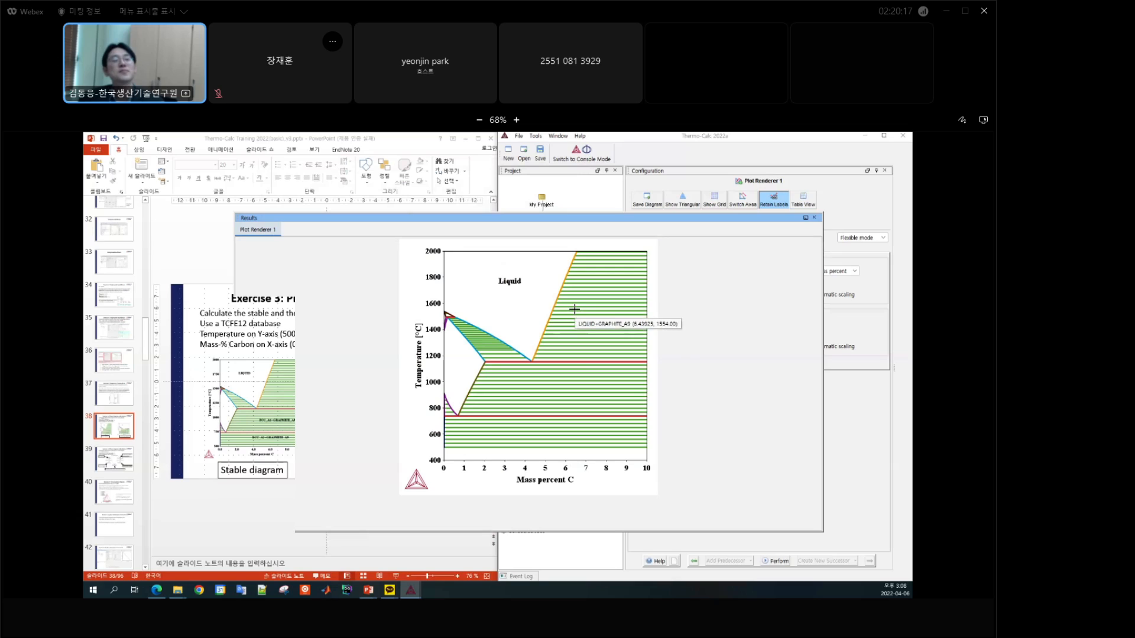
# Step: Add an FCC_A1+GRAPHITE_A9 label below the eutectic line, viewing the equilibrium details with composition and constitution for FCC_A1
pyautogui.rightClick(535, 396)
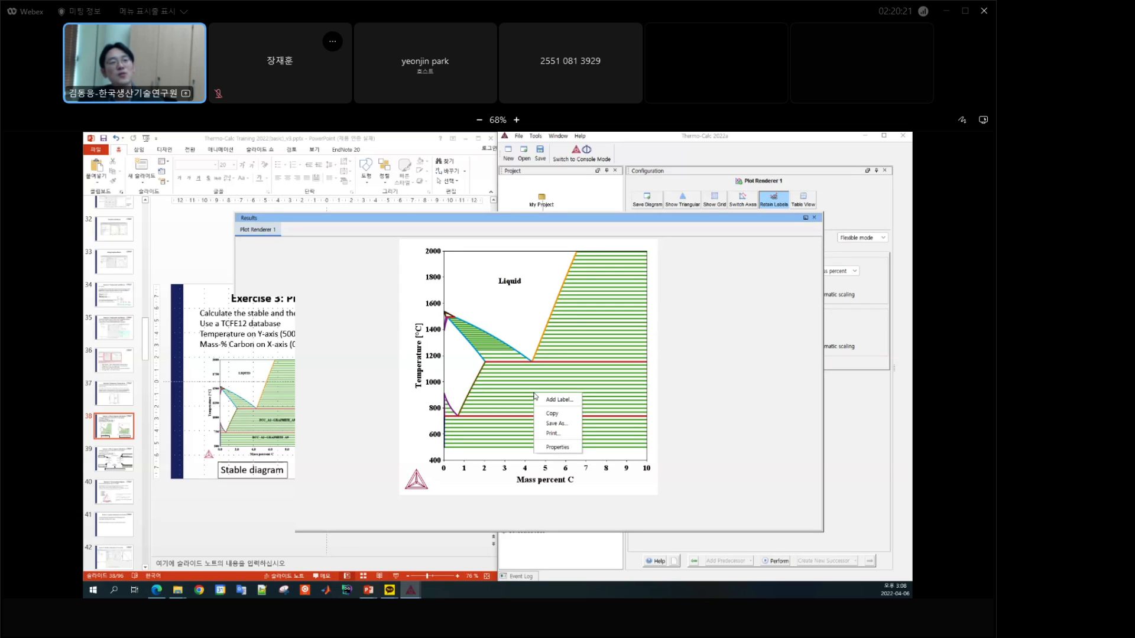
pyautogui.click(544, 399)
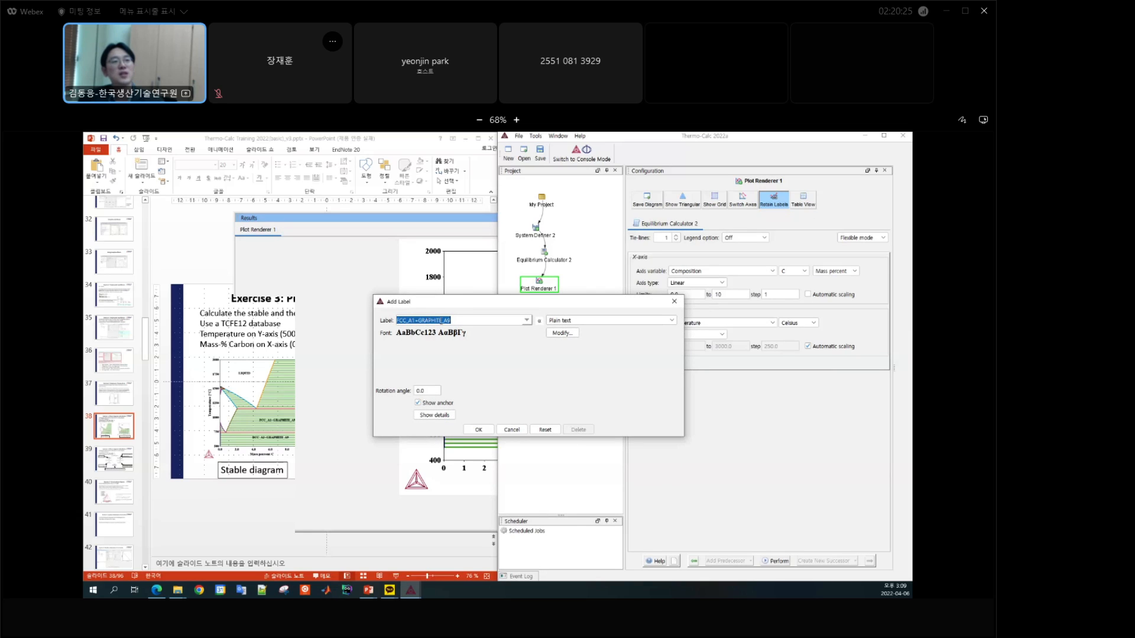
pyautogui.click(450, 417)
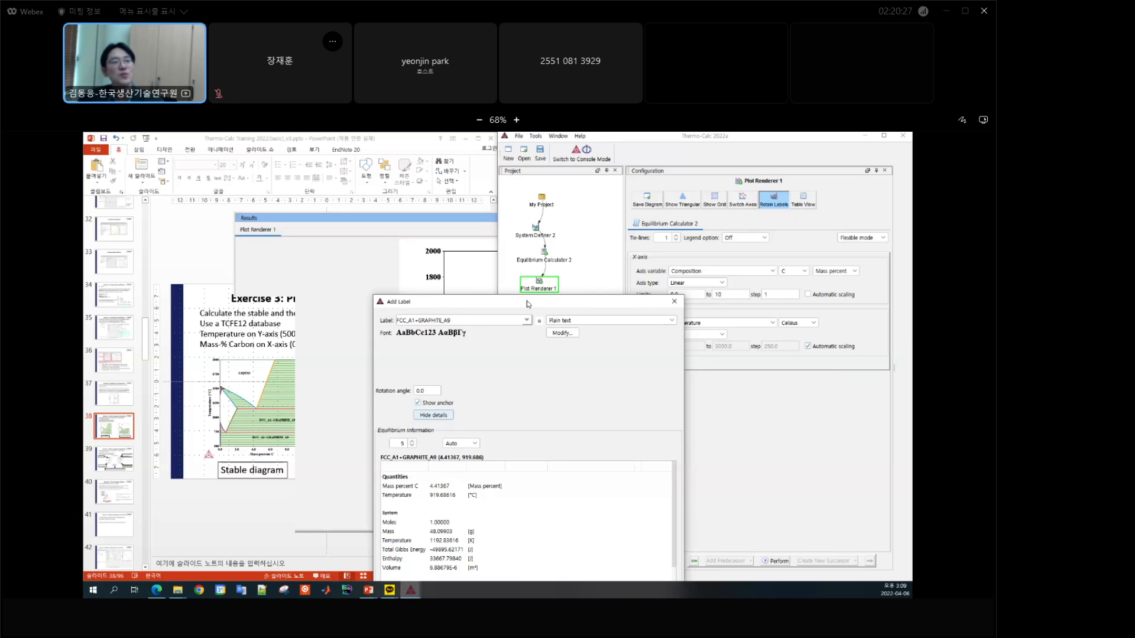
pyautogui.scroll(-3, 466, 393)
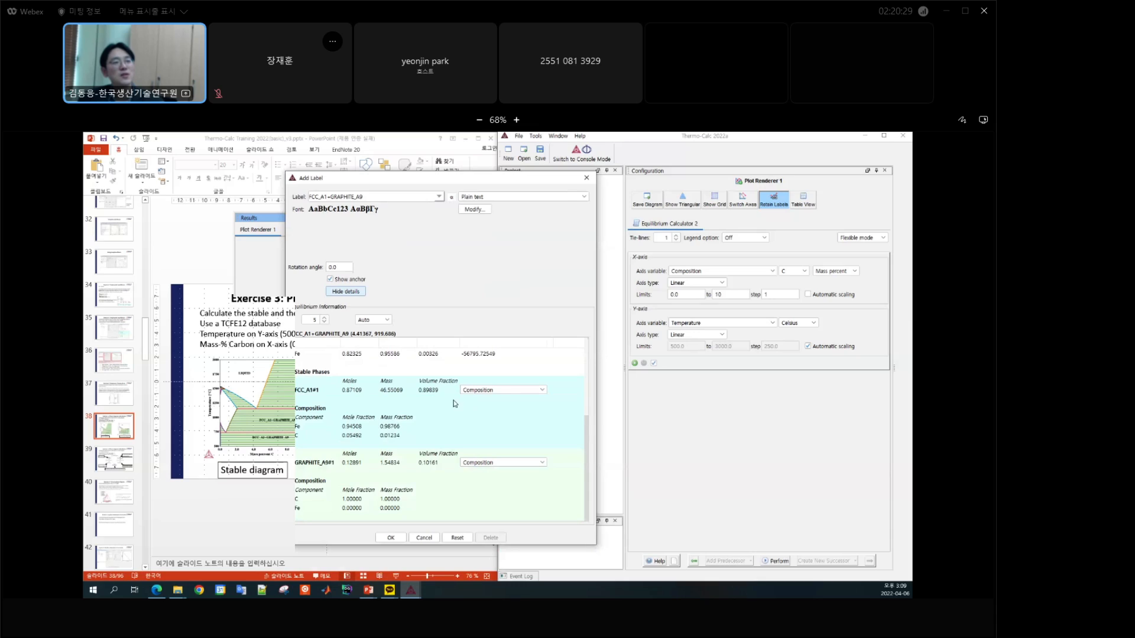
pyautogui.click(490, 390)
pyautogui.click(503, 427)
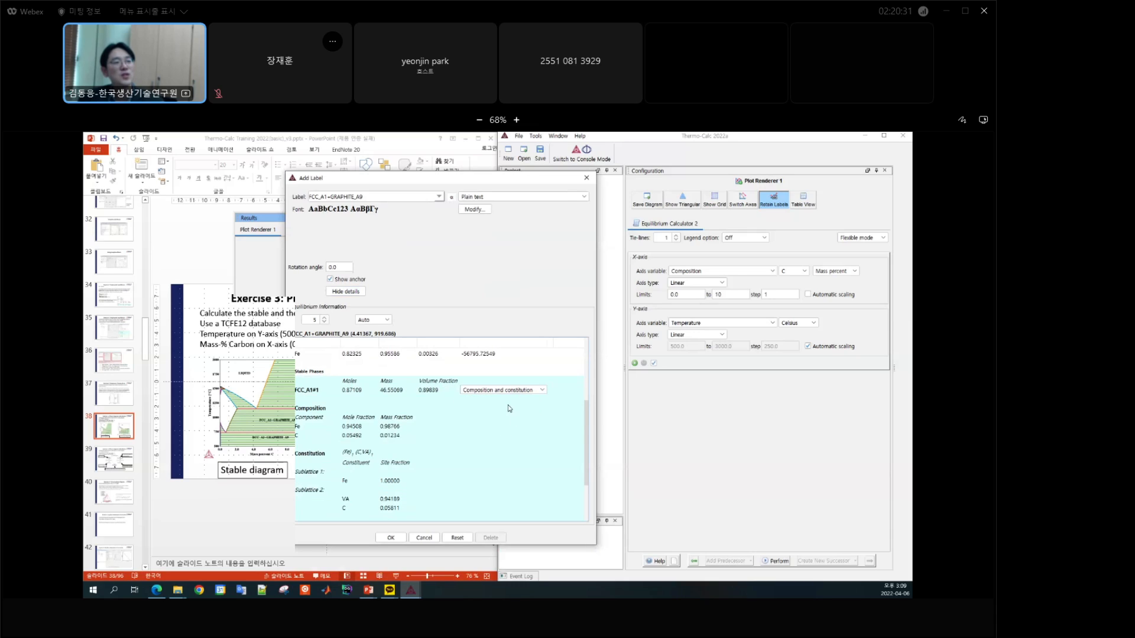
pyautogui.scroll(-2, 464, 417)
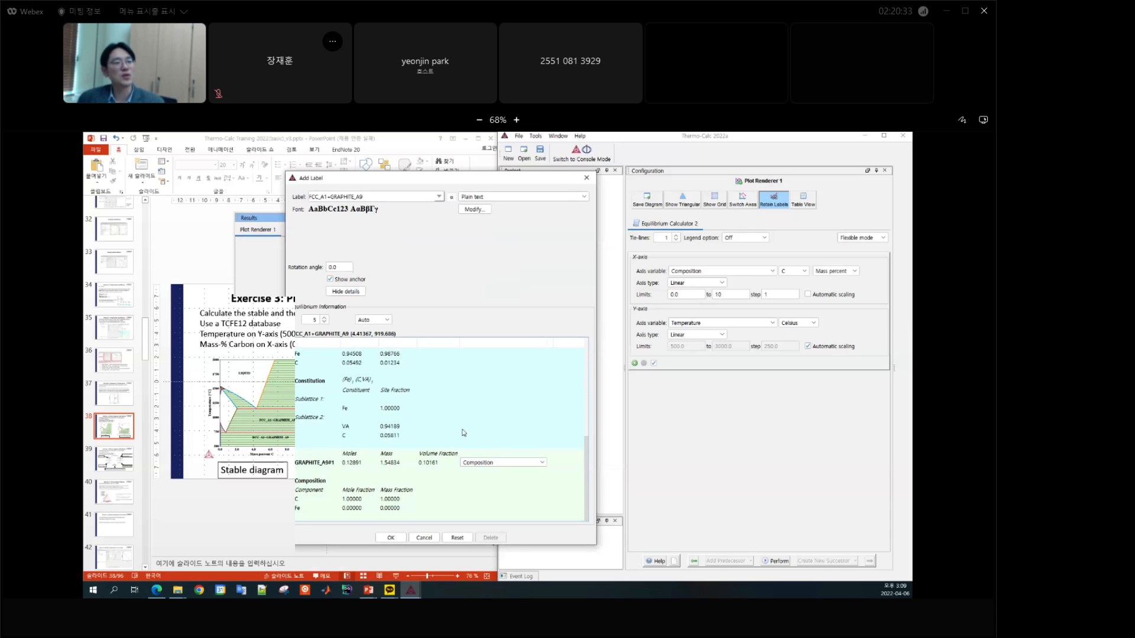
pyautogui.click(390, 537)
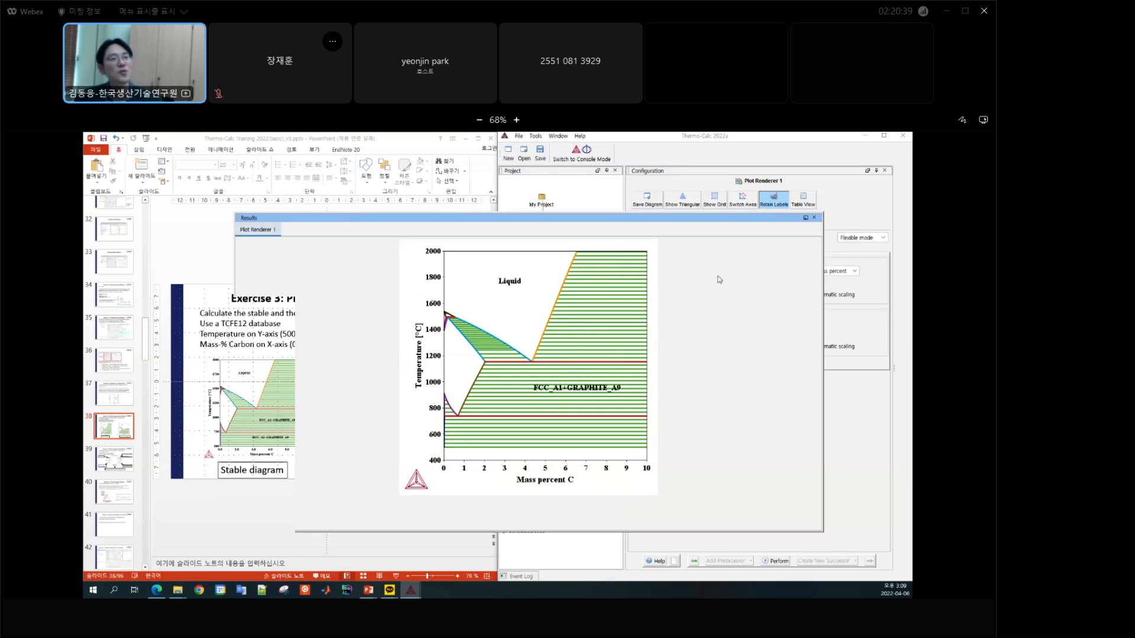
# Step: Copy the labelled diagram, paste it onto the Exercise 3 slide in PowerPoint, and undo the paste
pyautogui.rightClick(532, 305)
pyautogui.click(558, 327)
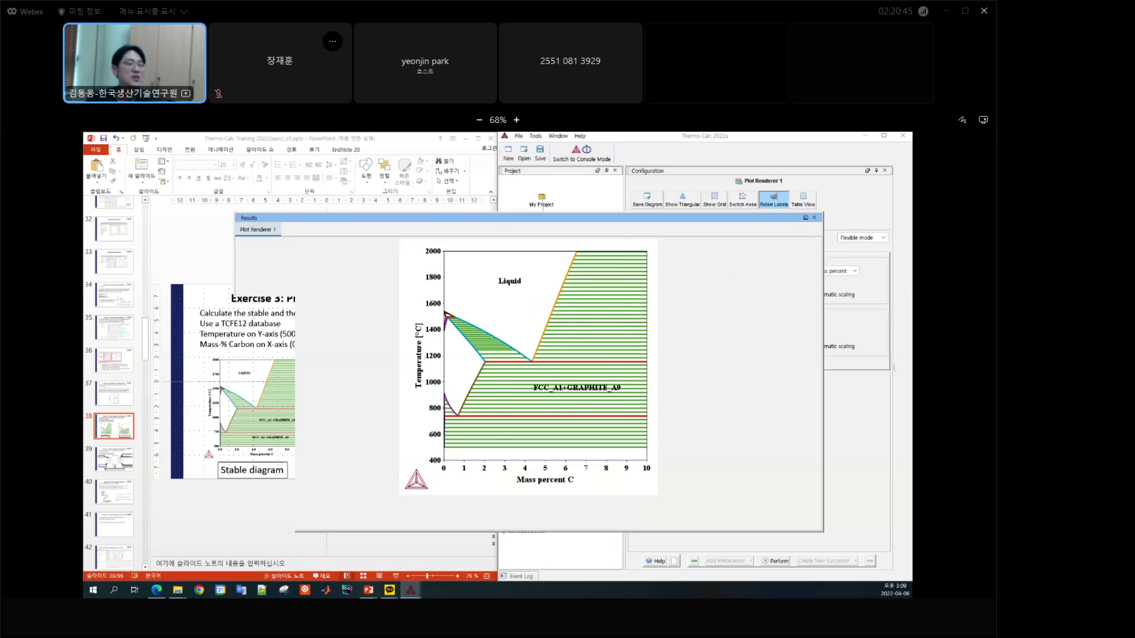
pyautogui.hotkey('alt', 'Tab')
pyautogui.hotkey('ctrl', 'v')
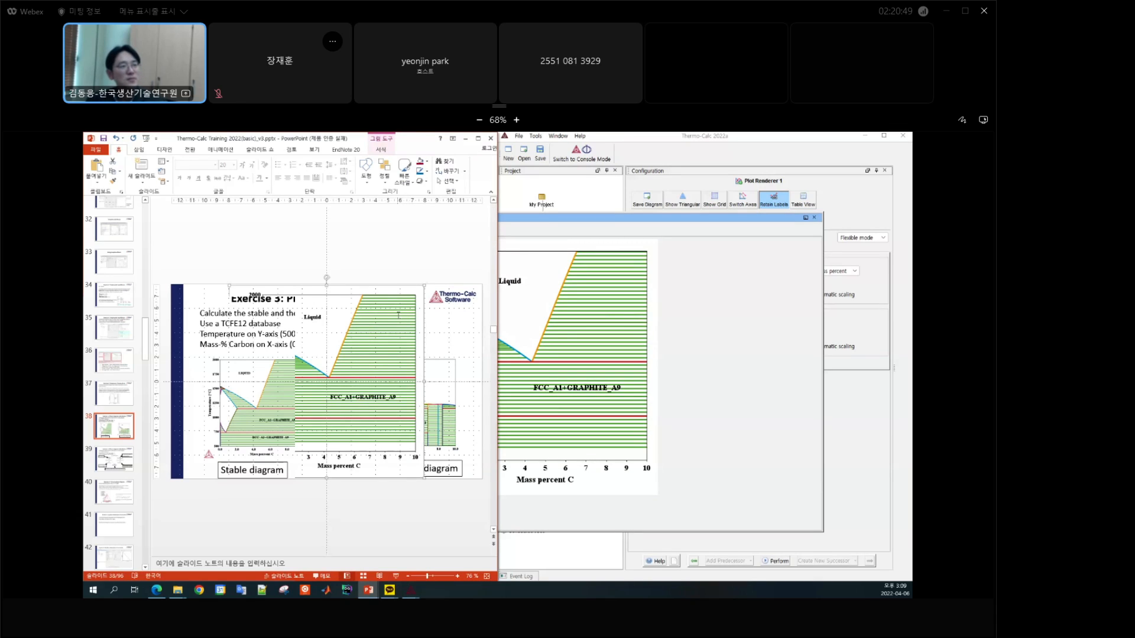
pyautogui.hotkey('ctrl', 'z')
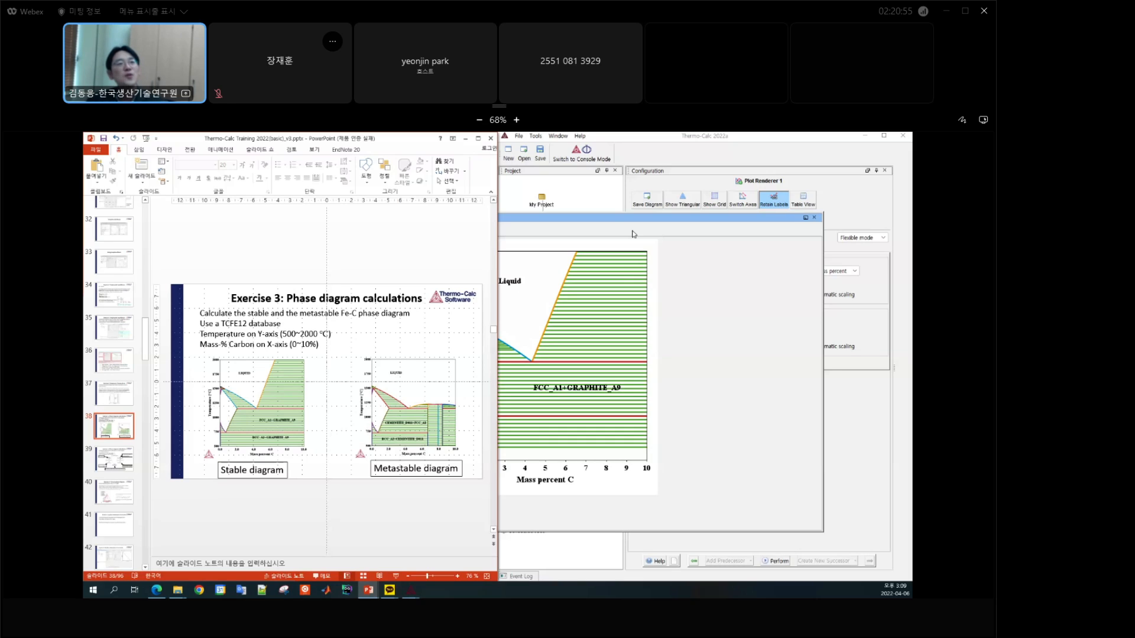
# Step: Switch back to Thermo-Calc, bring the Results window to the front, and reposition it over the slide
pyautogui.click(570, 335)
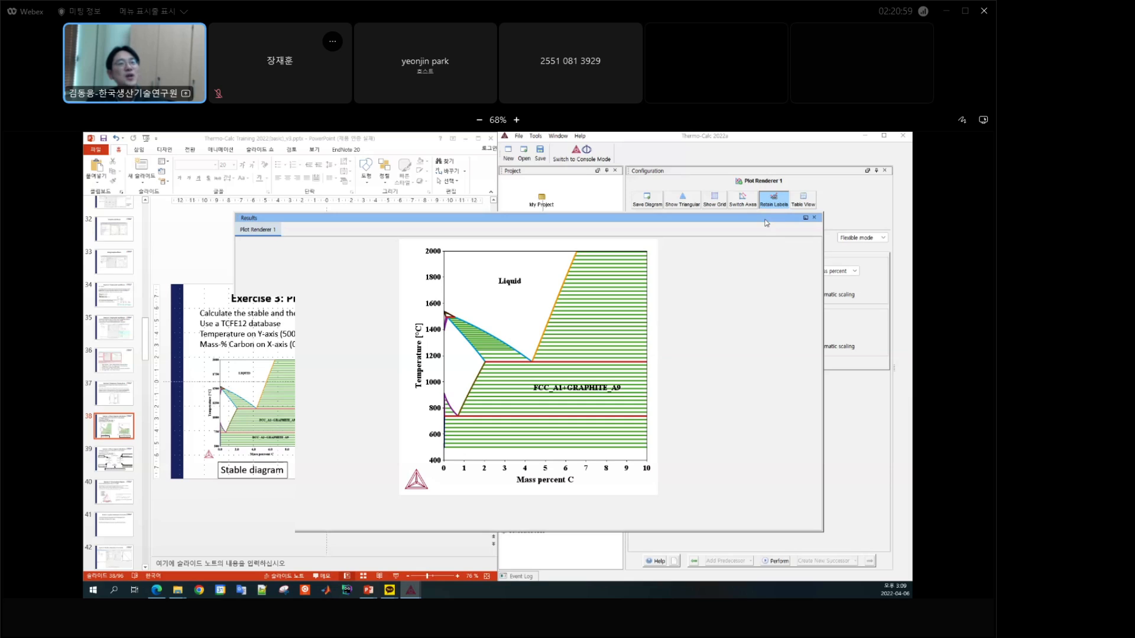
pyautogui.moveTo(766, 220); pyautogui.dragTo(724, 229)
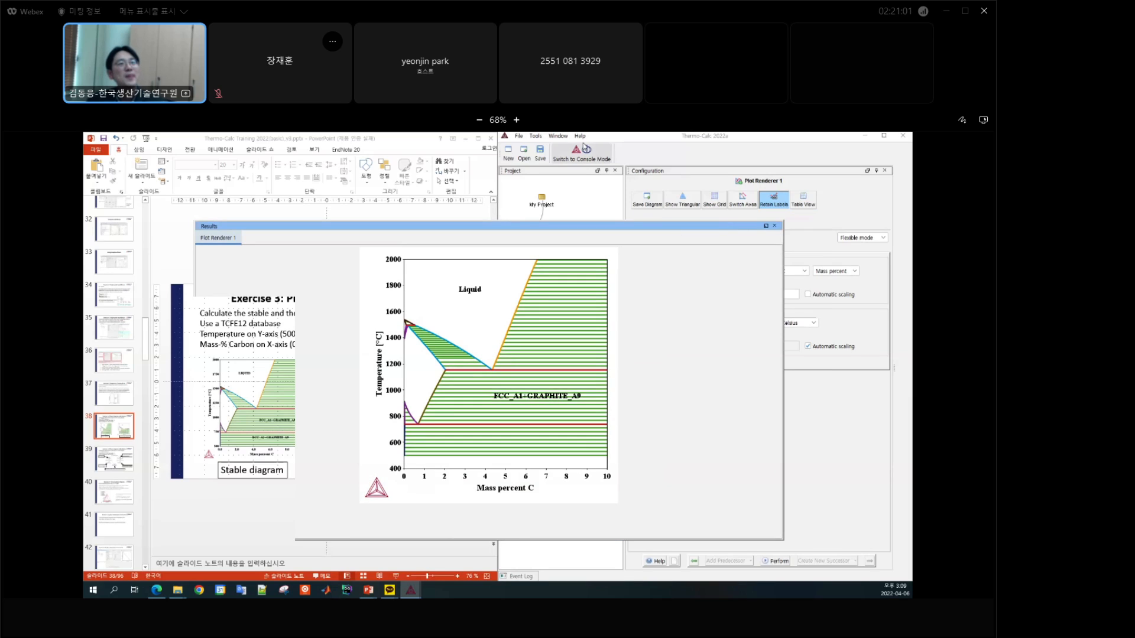
pyautogui.click(565, 137)
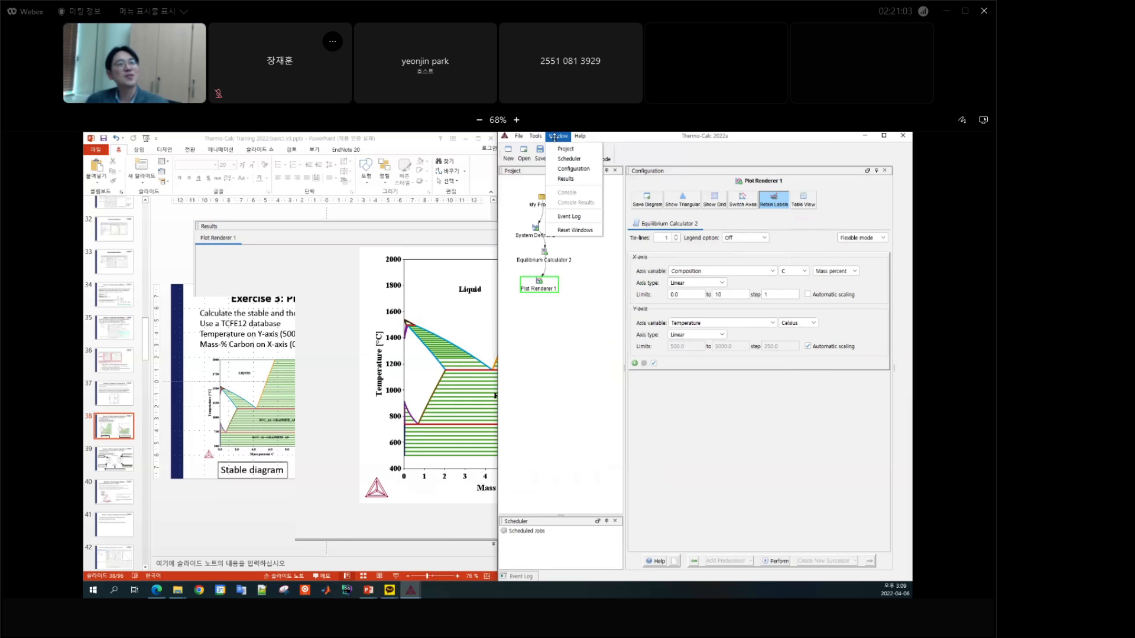
pyautogui.click(707, 160)
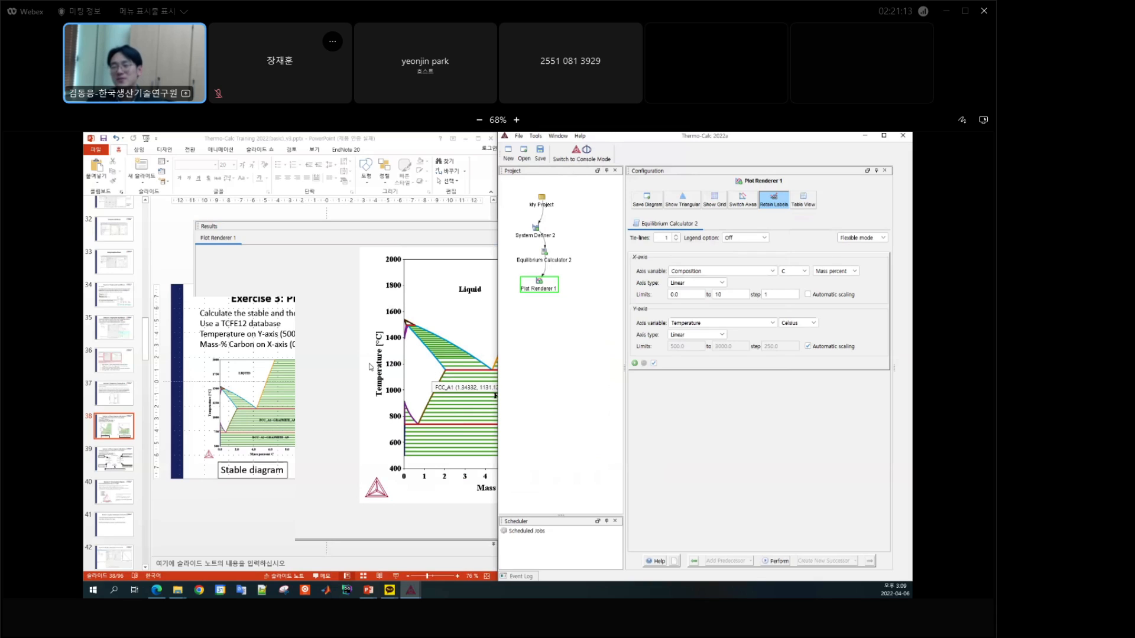
pyautogui.click(385, 228)
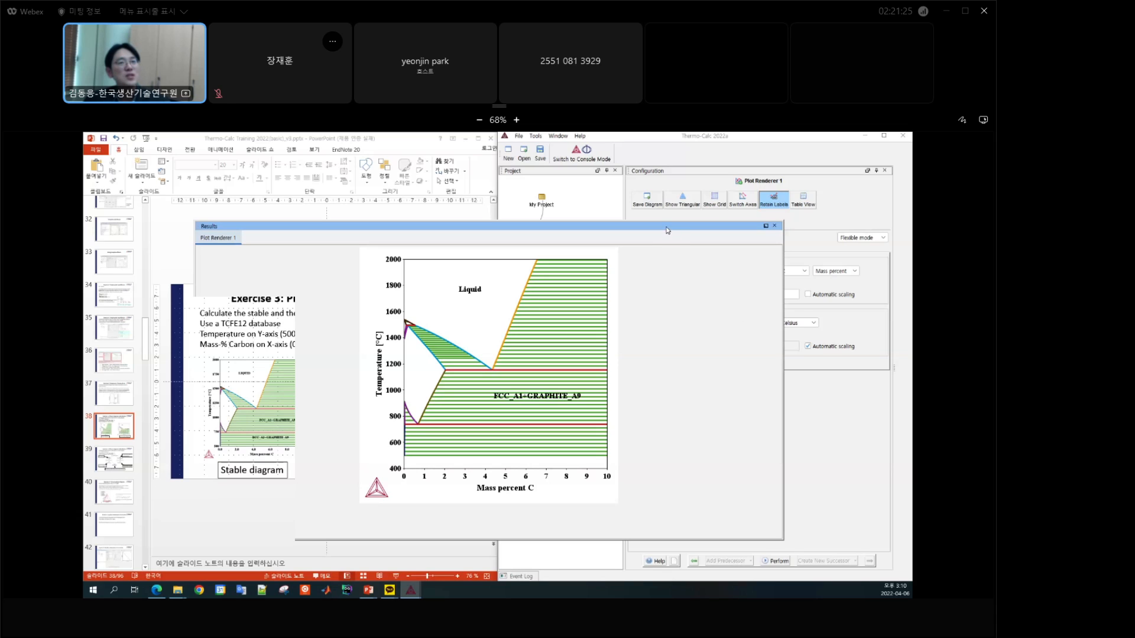
pyautogui.moveTo(666, 229); pyautogui.dragTo(701, 234)
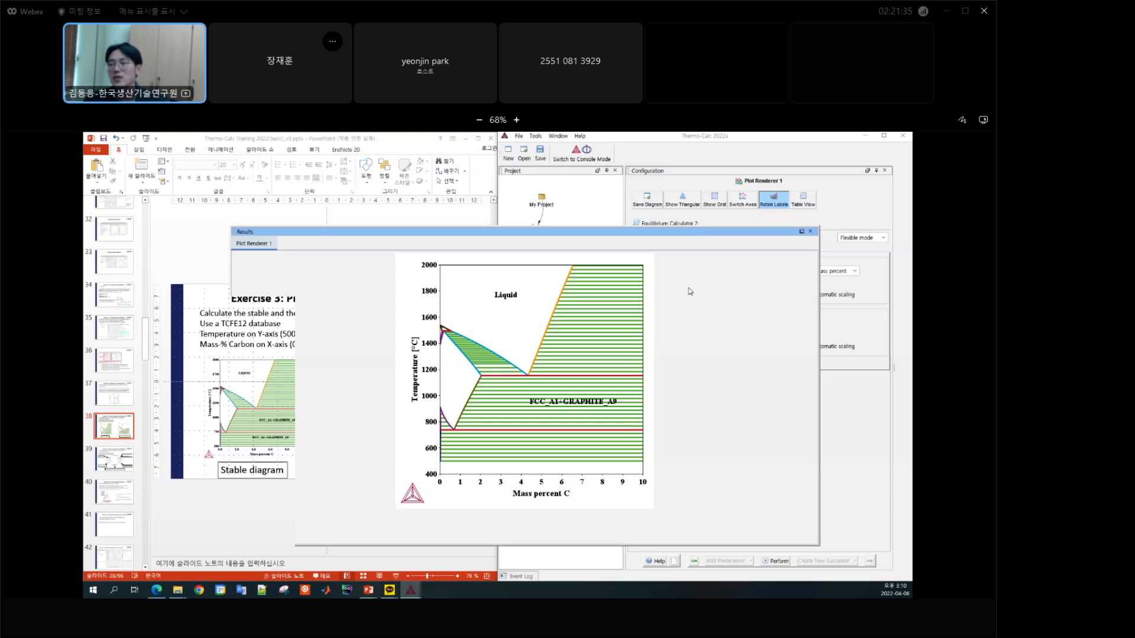
pyautogui.moveTo(659, 236); pyautogui.dragTo(629, 232)
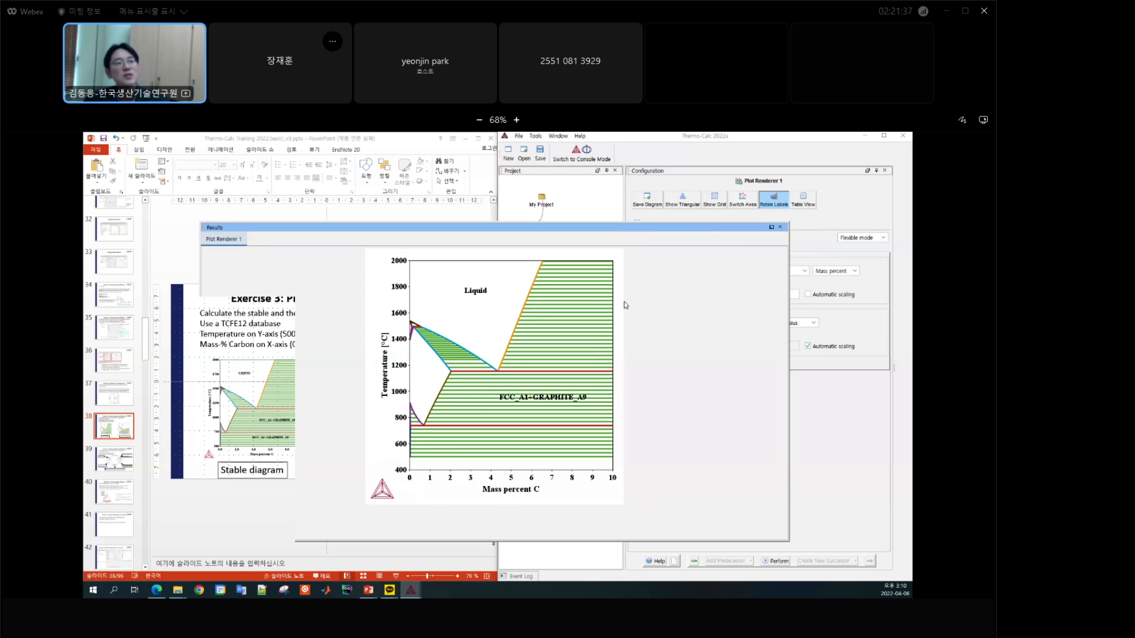
# Step: Zoom in on the liquid + FCC_A1 region, restore the full diagram, zoom in again, and close the Results window
pyautogui.moveTo(566, 310)
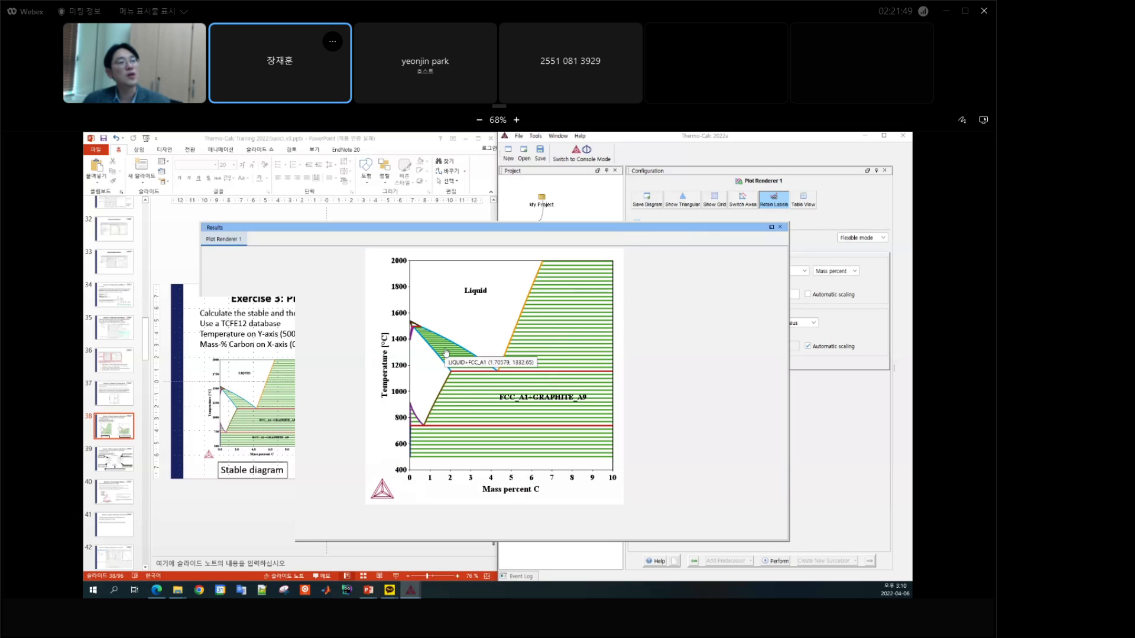
pyautogui.moveTo(410, 282); pyautogui.dragTo(532, 391)
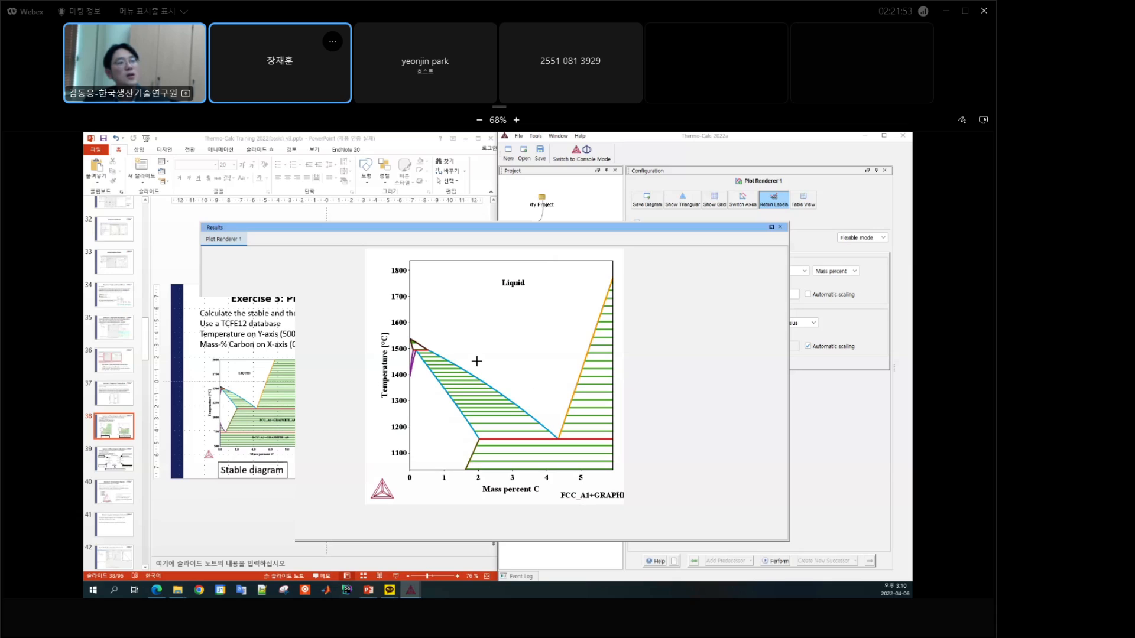
pyautogui.moveTo(375, 295); pyautogui.dragTo(585, 468)
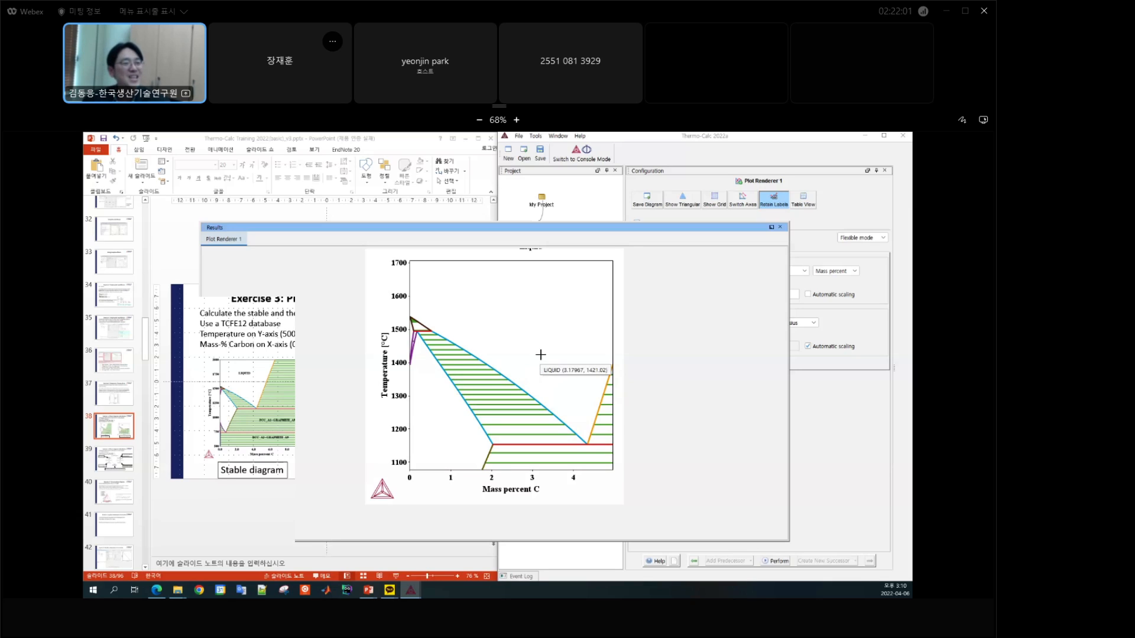
pyautogui.moveTo(568, 349); pyautogui.dragTo(548, 331)
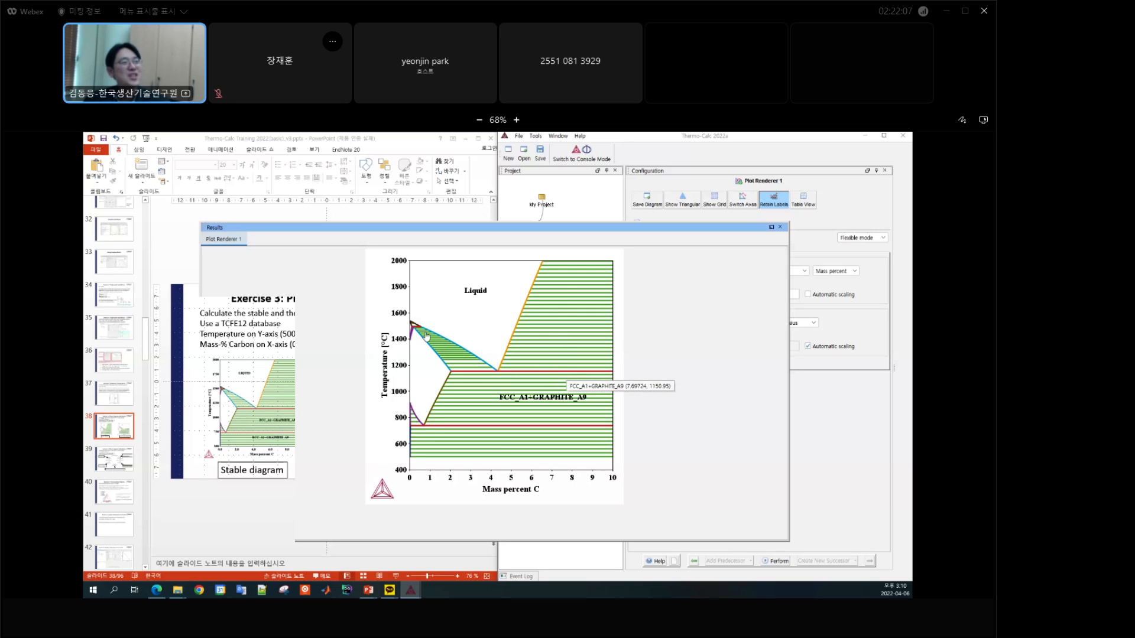
pyautogui.moveTo(372, 296); pyautogui.dragTo(562, 437)
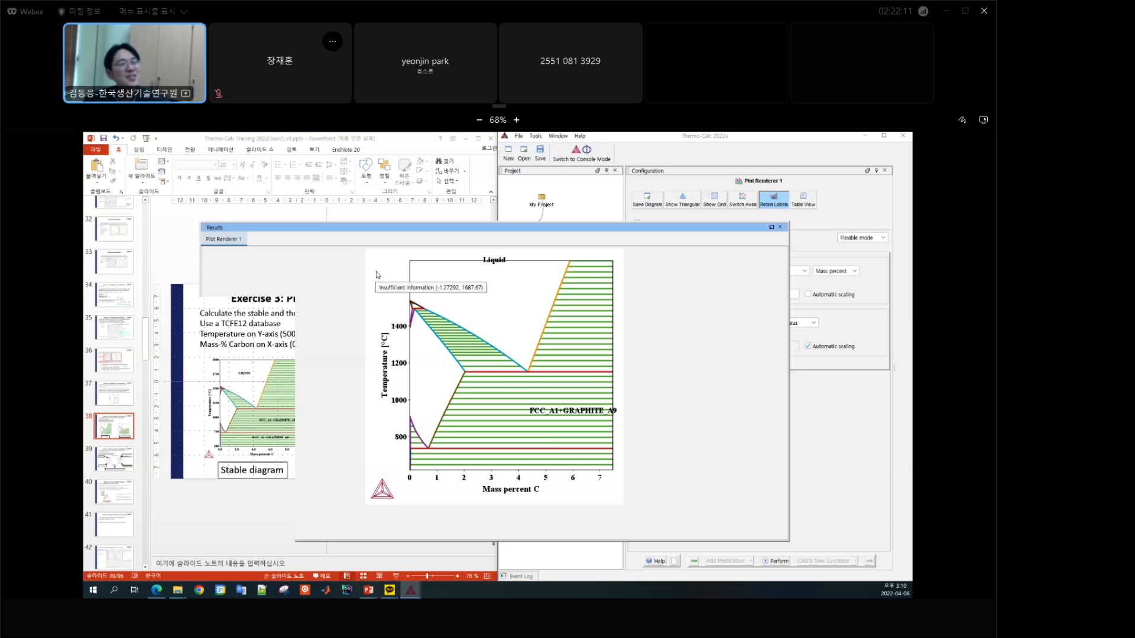
pyautogui.moveTo(408, 270); pyautogui.dragTo(551, 403)
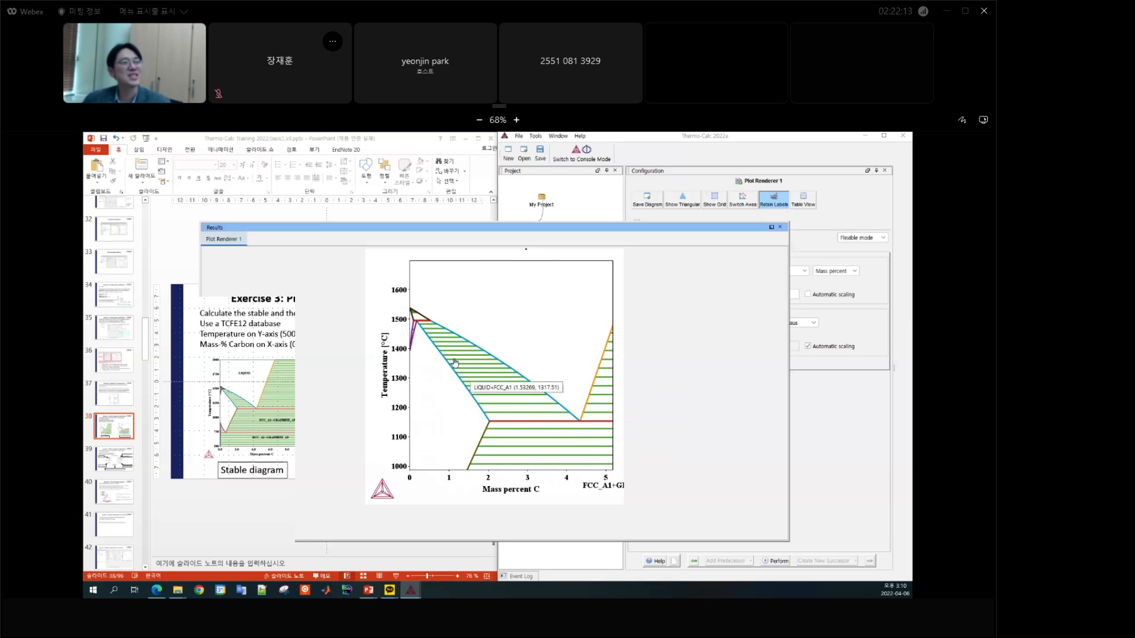
pyautogui.click(780, 228)
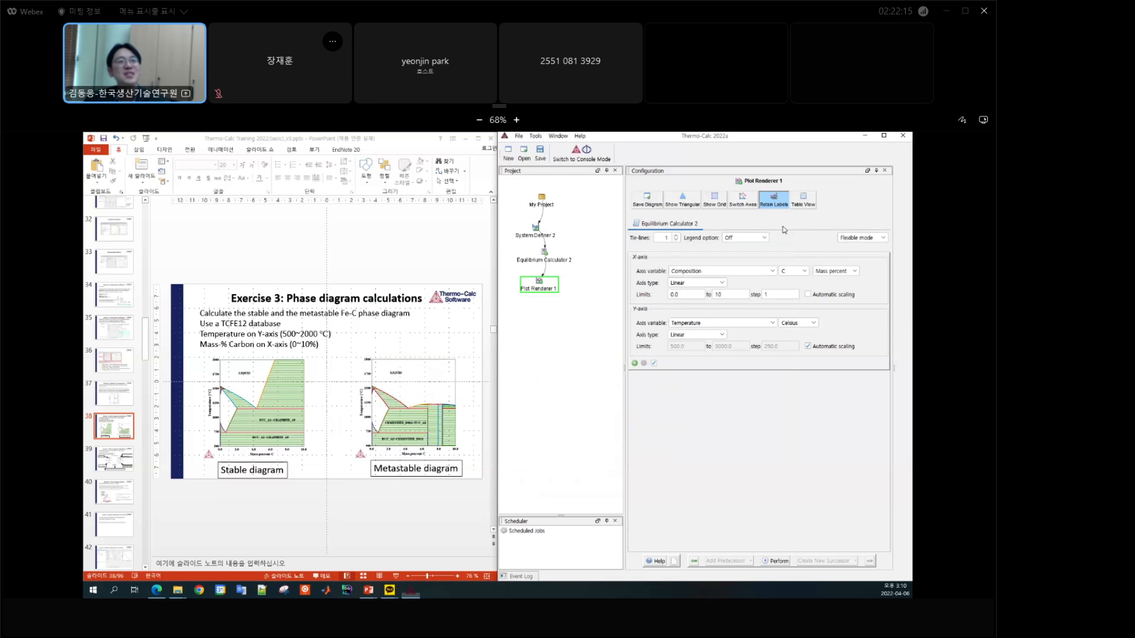
# Step: Replot the diagram in Plot Renderer 1 with tie-lines set to 1, and show the Results window again
pyautogui.click(677, 241)
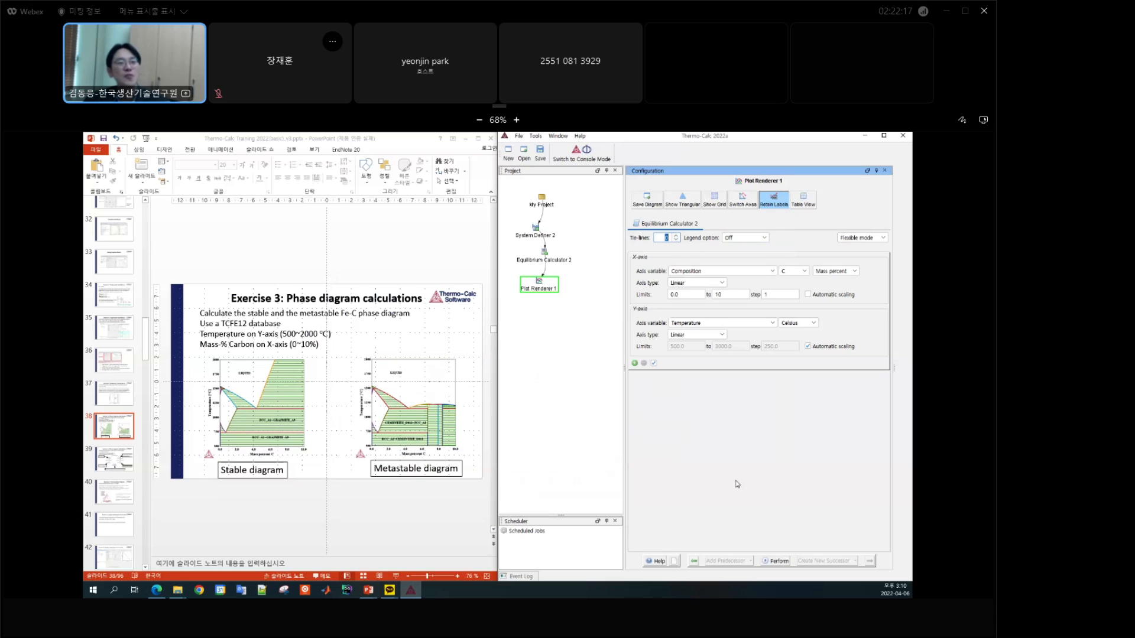
pyautogui.click(677, 239)
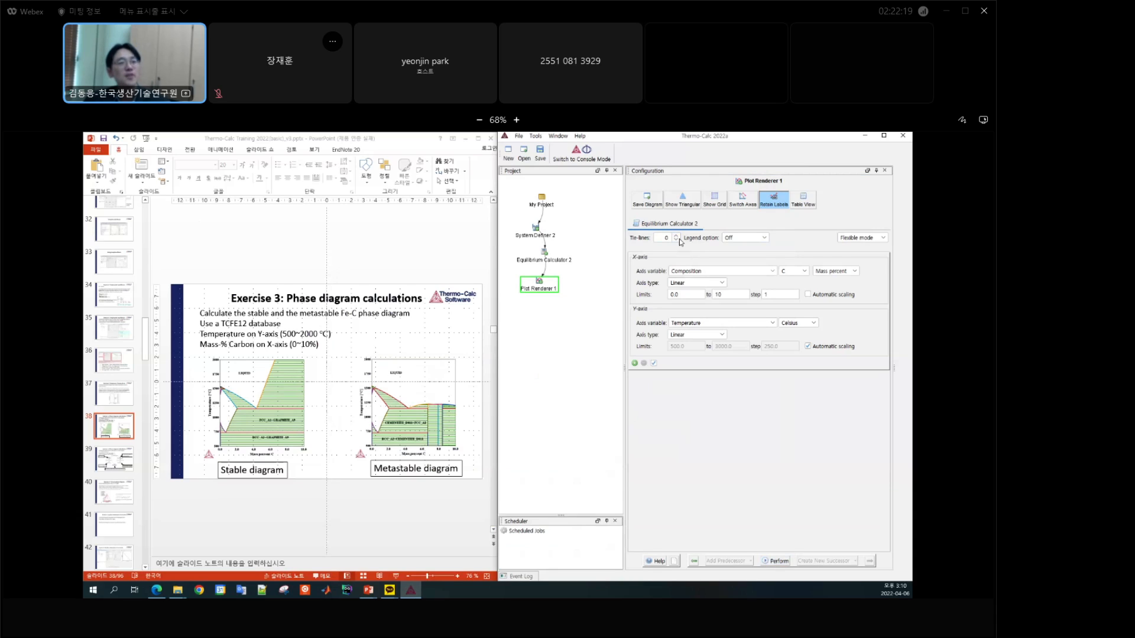
pyautogui.click(675, 235)
pyautogui.click(775, 561)
pyautogui.hotkey('alt', 'Tab')
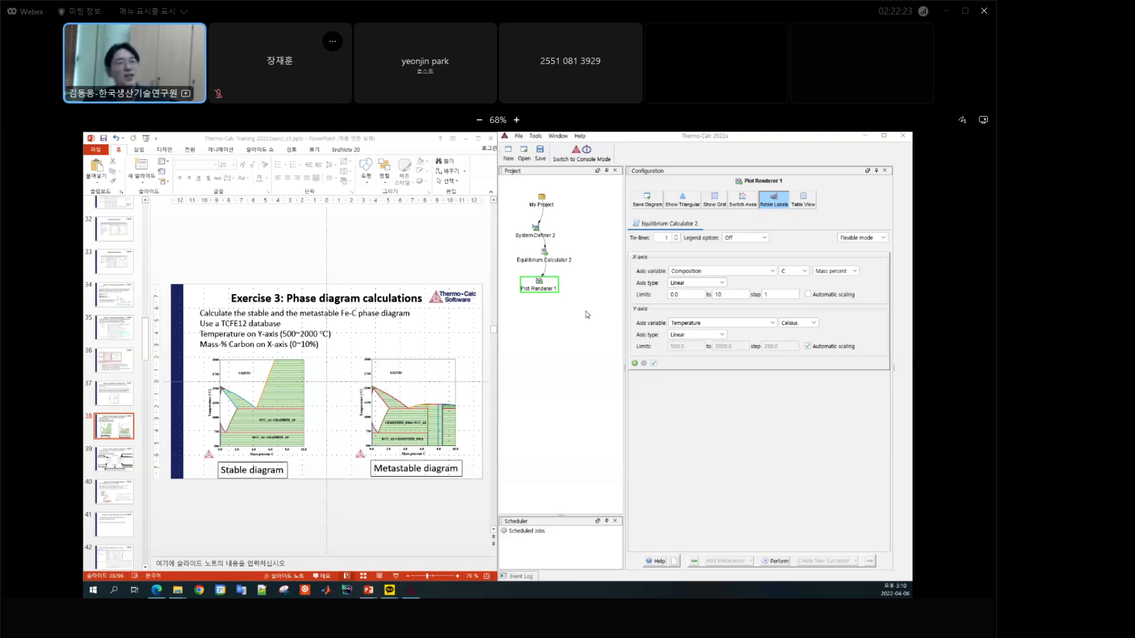
pyautogui.click(557, 136)
pyautogui.click(571, 181)
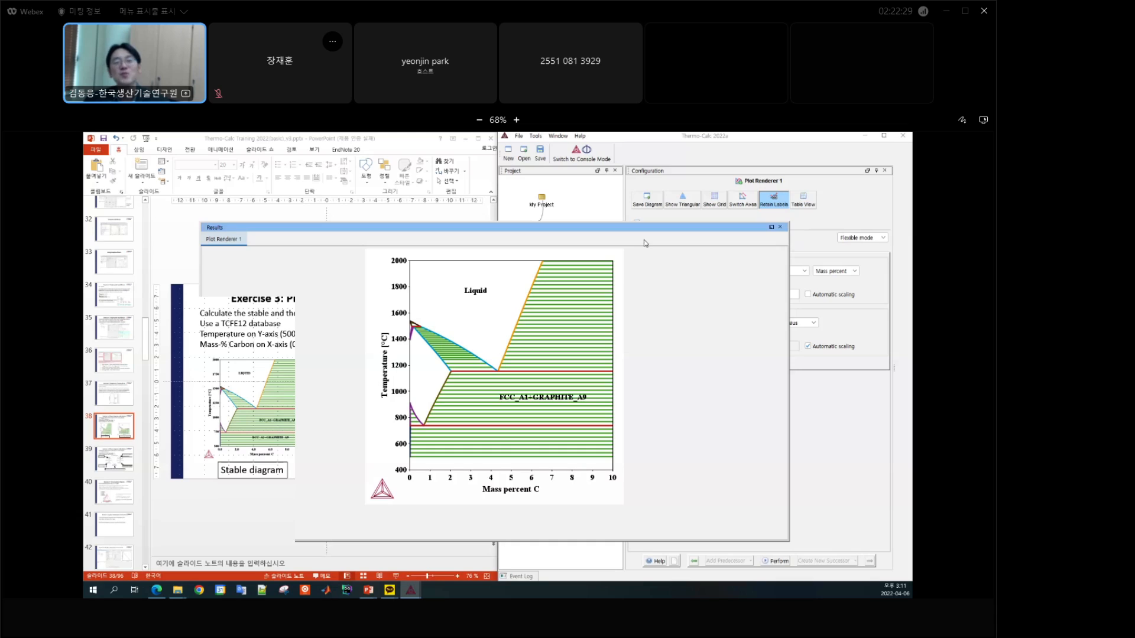
# Step: Bring the Results window forward, reposition it across the slide and main window, then return to the main window and widen the Project pane
pyautogui.click(831, 413)
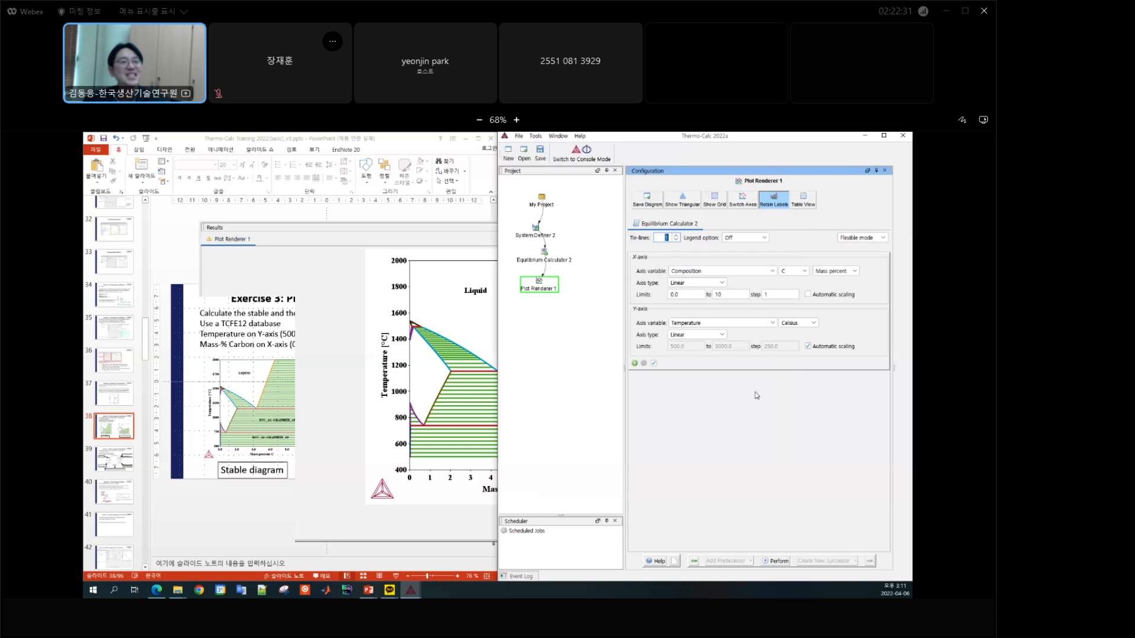
pyautogui.click(411, 232)
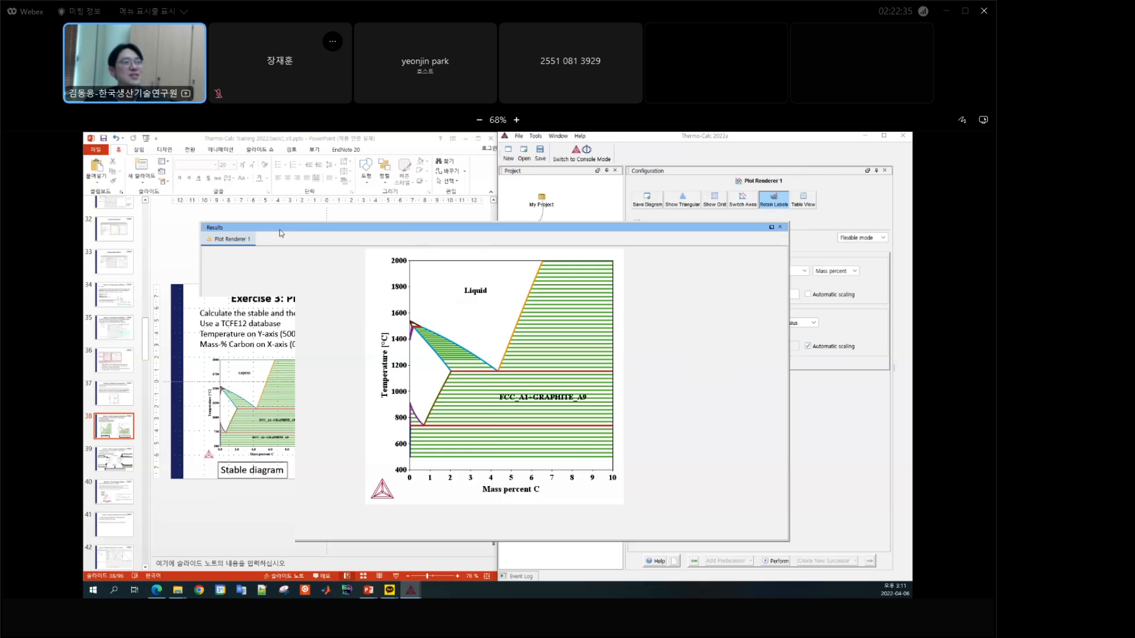
pyautogui.moveTo(280, 233); pyautogui.dragTo(493, 235)
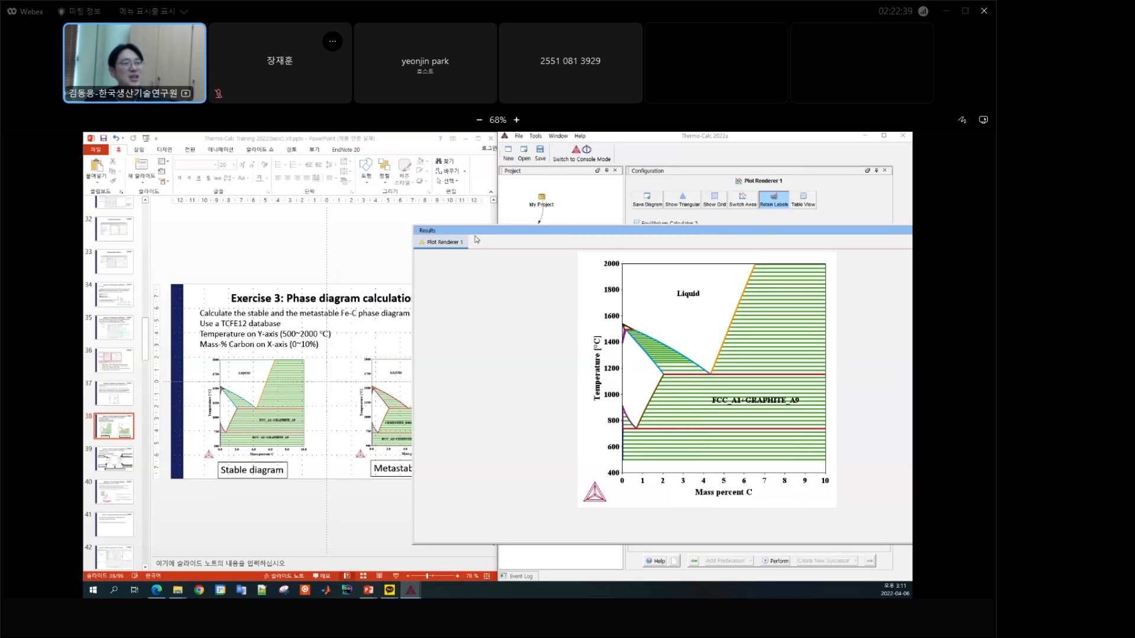
pyautogui.moveTo(488, 236); pyautogui.dragTo(356, 242)
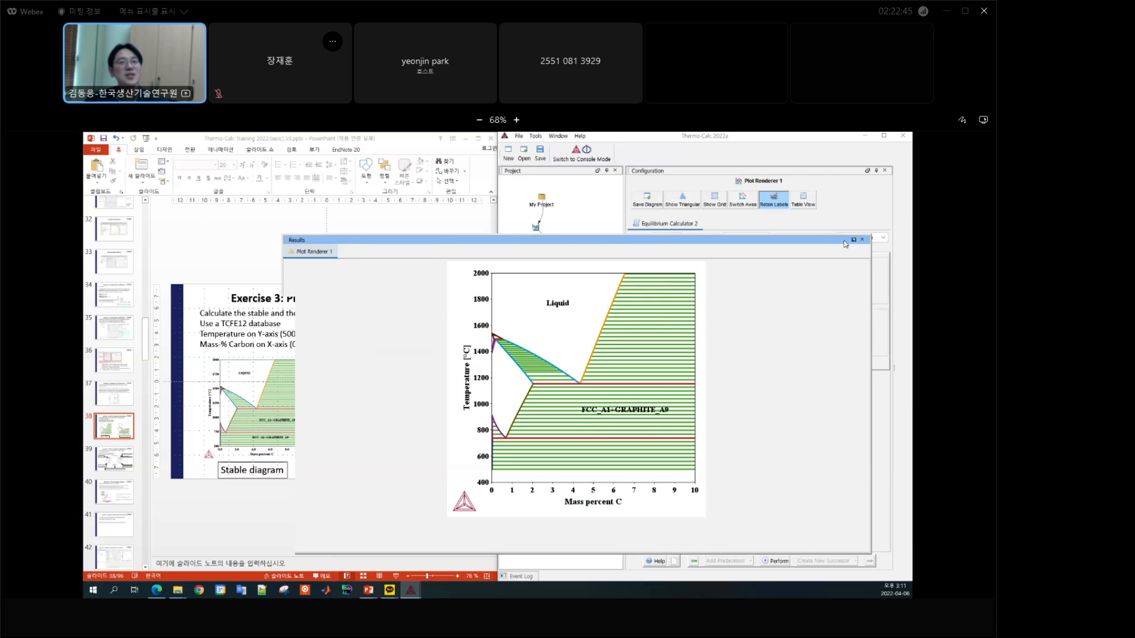
pyautogui.click(646, 144)
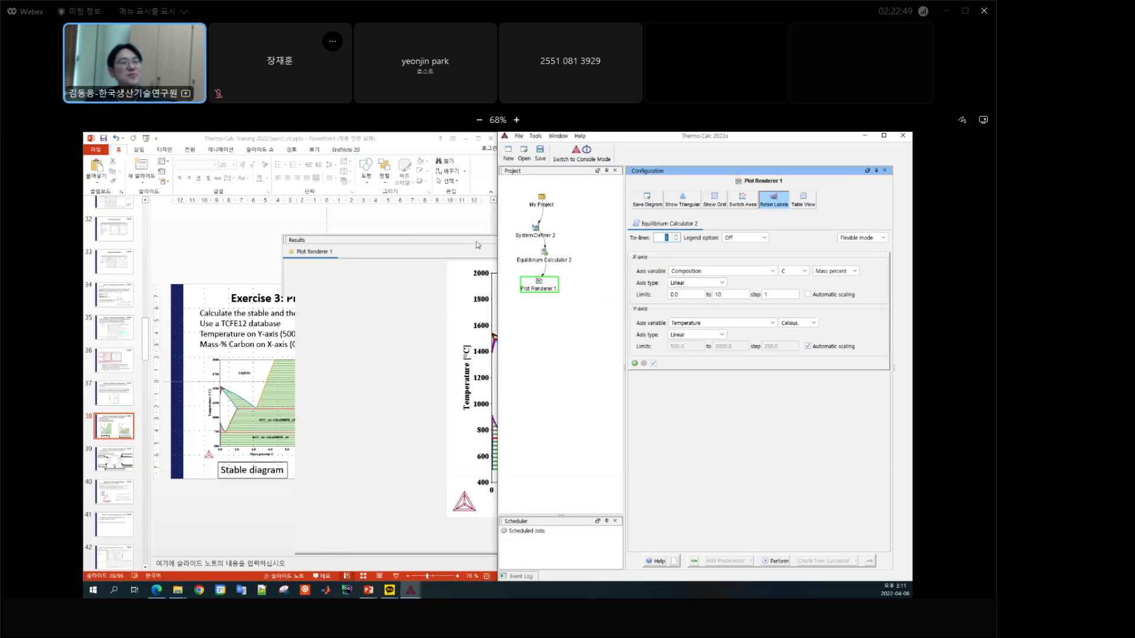
pyautogui.moveTo(624, 239); pyautogui.dragTo(644, 235)
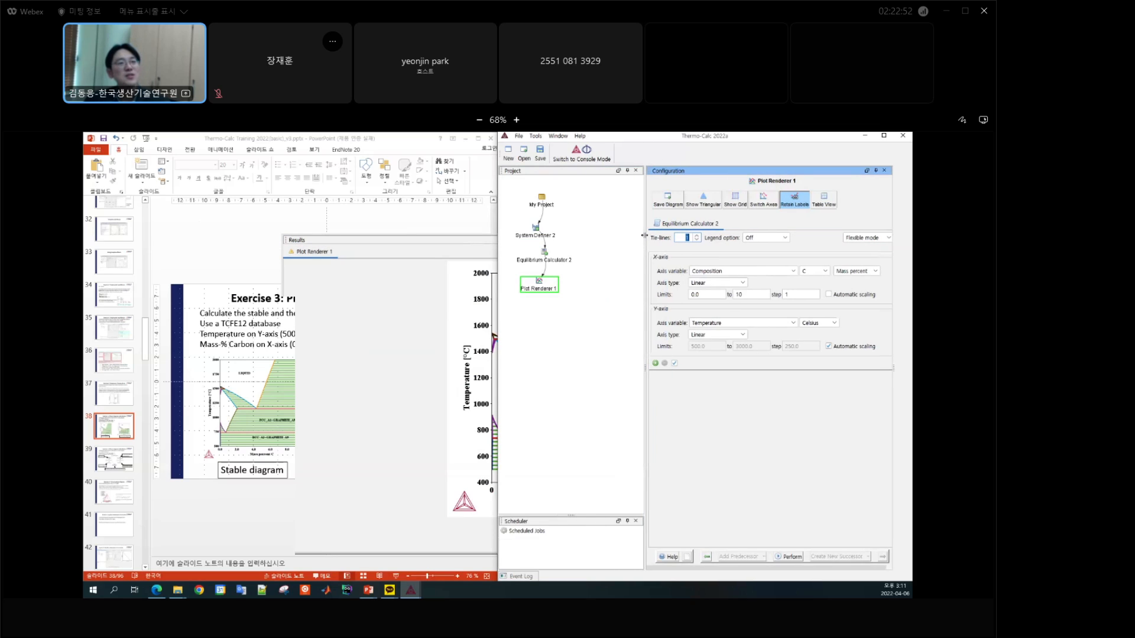
# Step: Clone the System Definer 2 tree and arrange the cloned nodes in a column beside the original branch
pyautogui.click(539, 235)
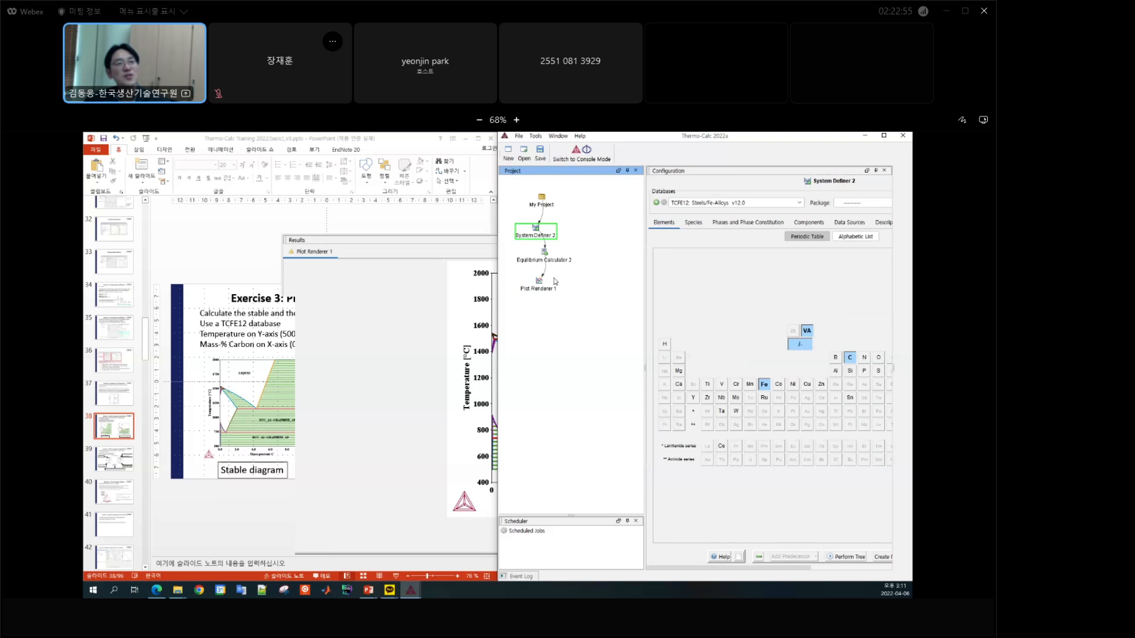
pyautogui.rightClick(538, 231)
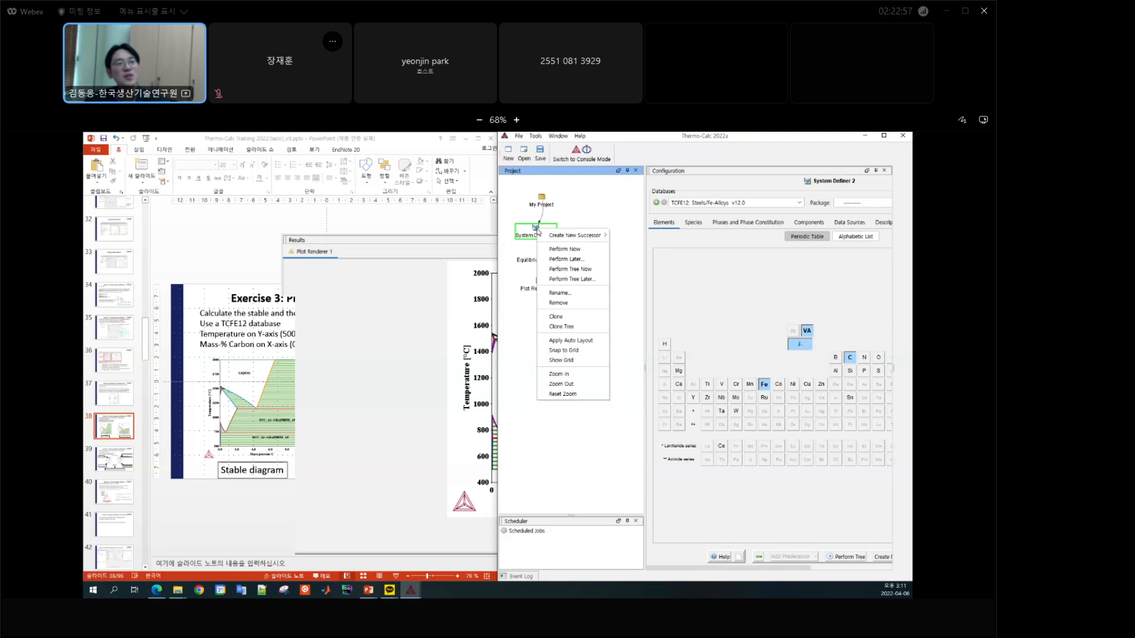
pyautogui.click(573, 326)
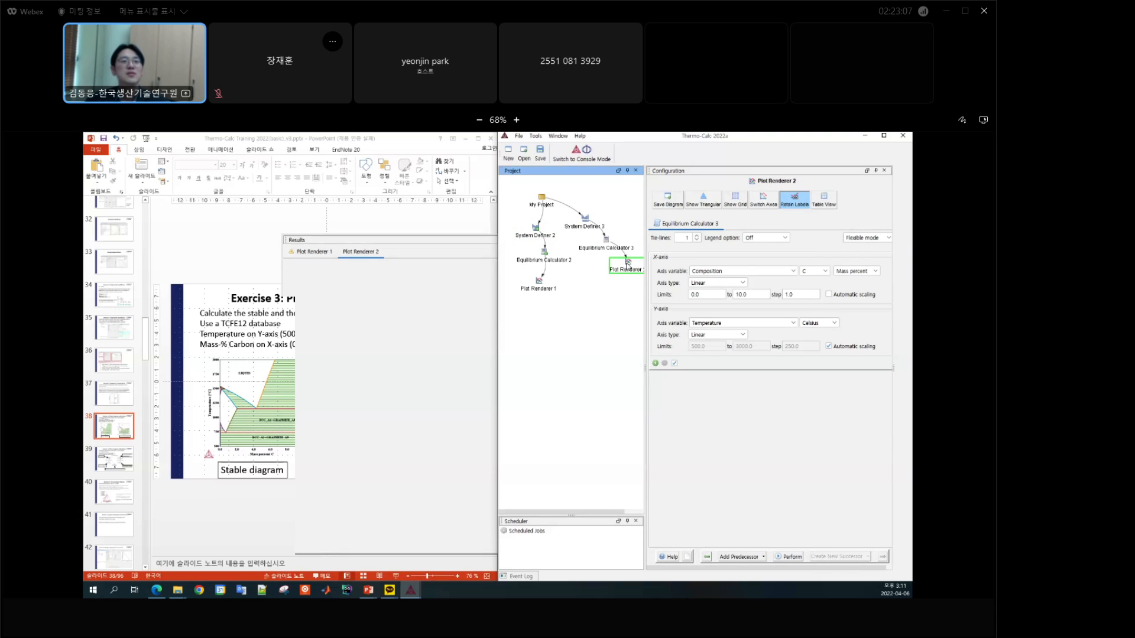
pyautogui.moveTo(628, 262); pyautogui.dragTo(593, 285)
pyautogui.moveTo(607, 240); pyautogui.dragTo(585, 232)
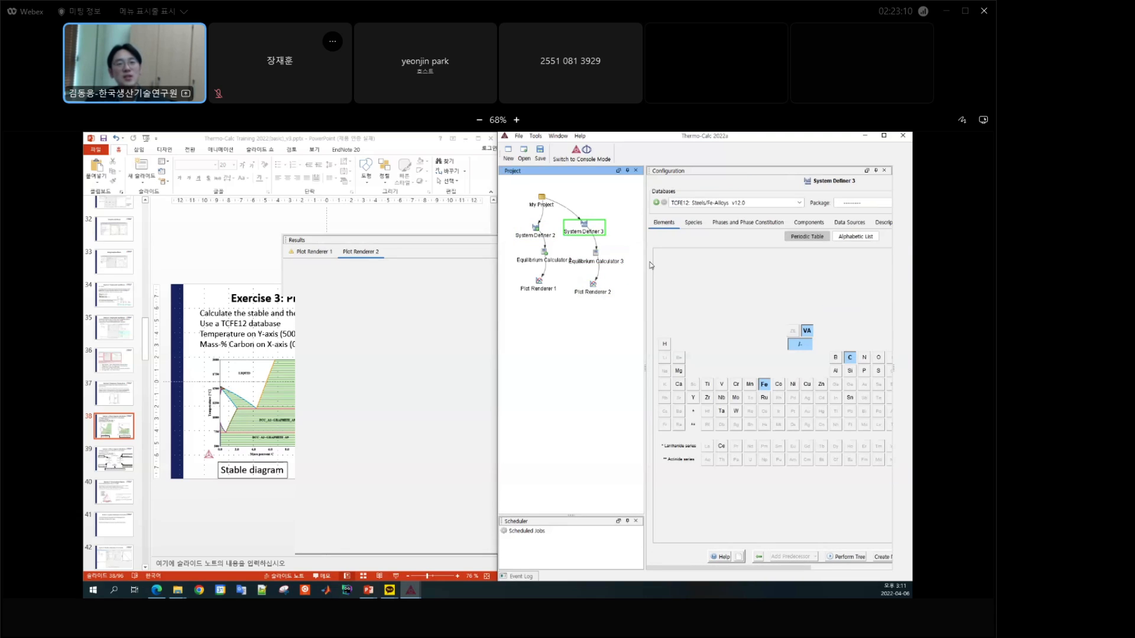
# Step: Check the conditions in Equilibrium Calculator 3, reselect System Definer 3, and close the Results window
pyautogui.click(597, 263)
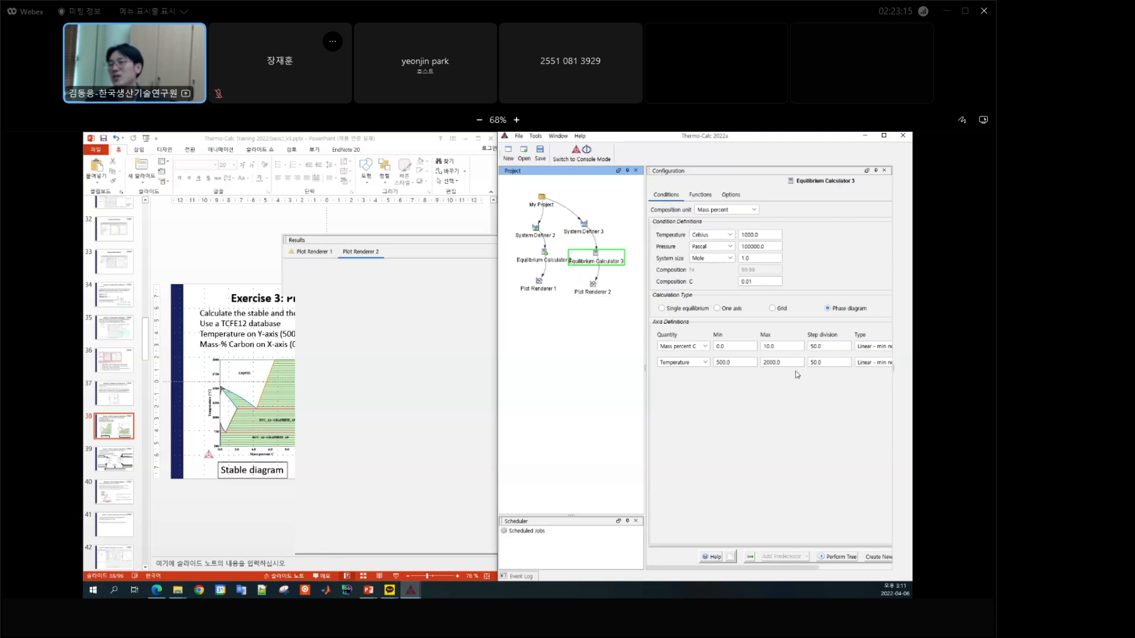
pyautogui.click(587, 232)
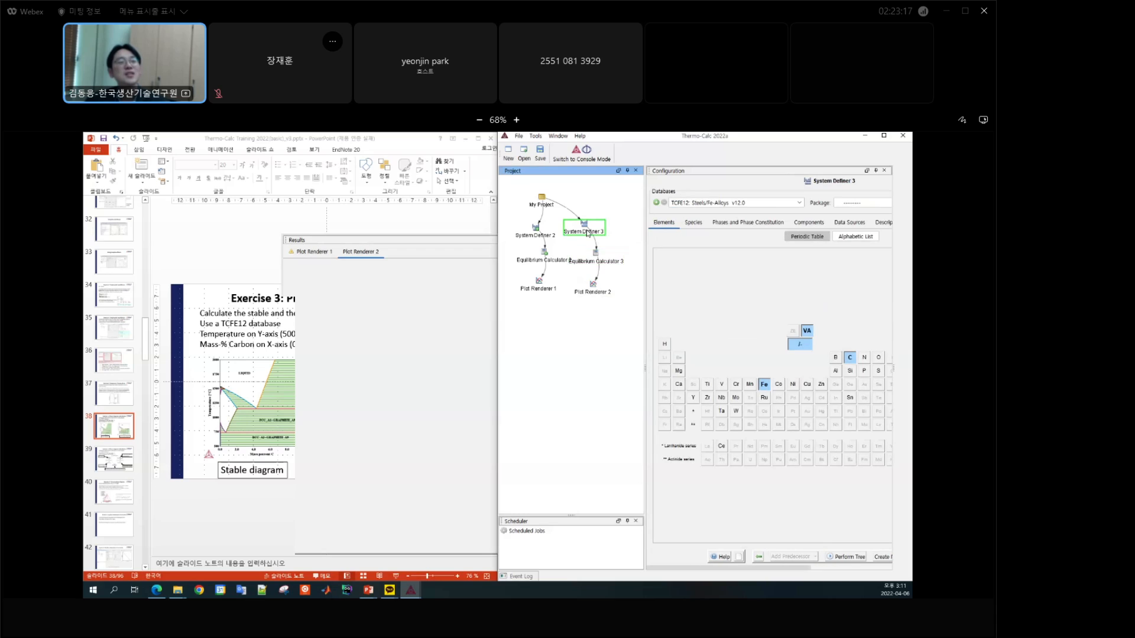
pyautogui.click(460, 253)
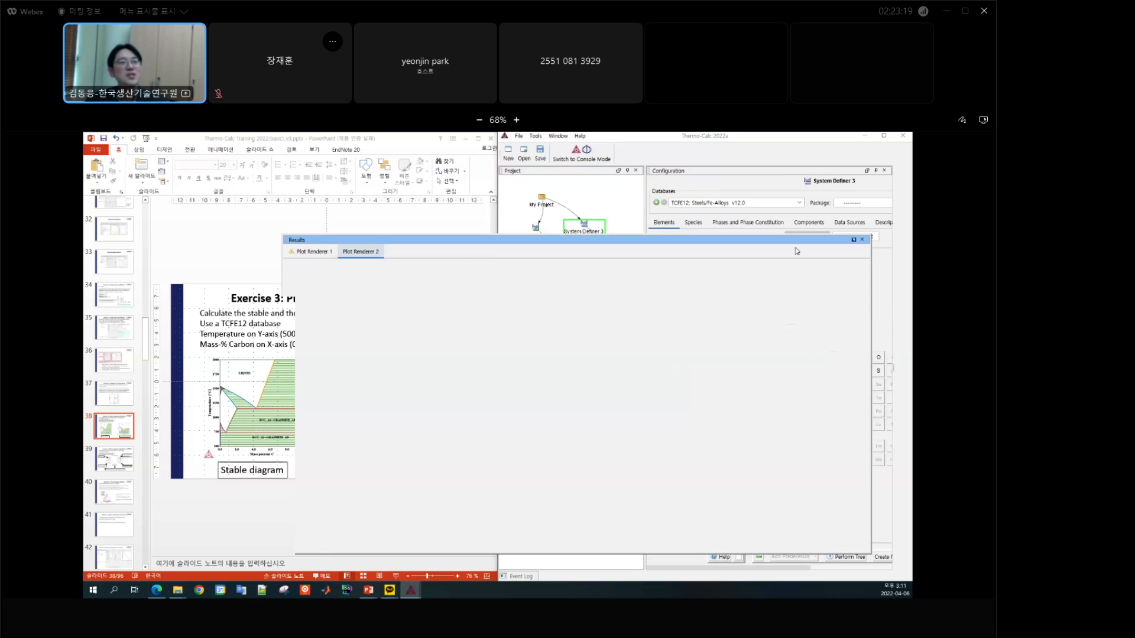
pyautogui.click(864, 240)
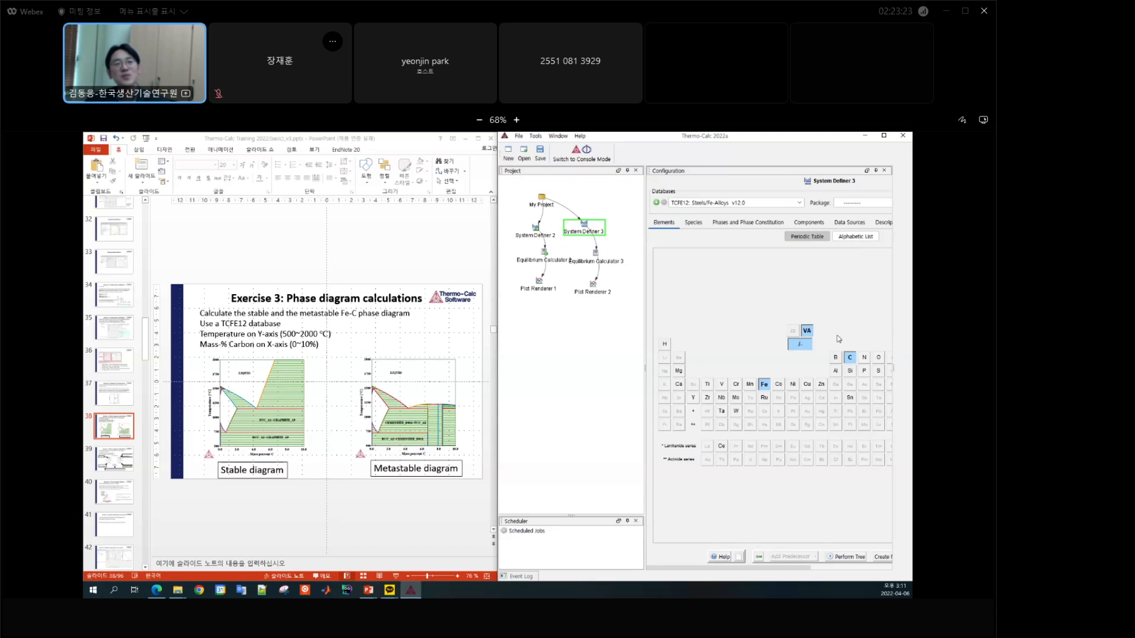
# Step: Exclude the GRAPHITE_A9 and DIAMOND_A4 phases from System Definer 3
pyautogui.click(746, 224)
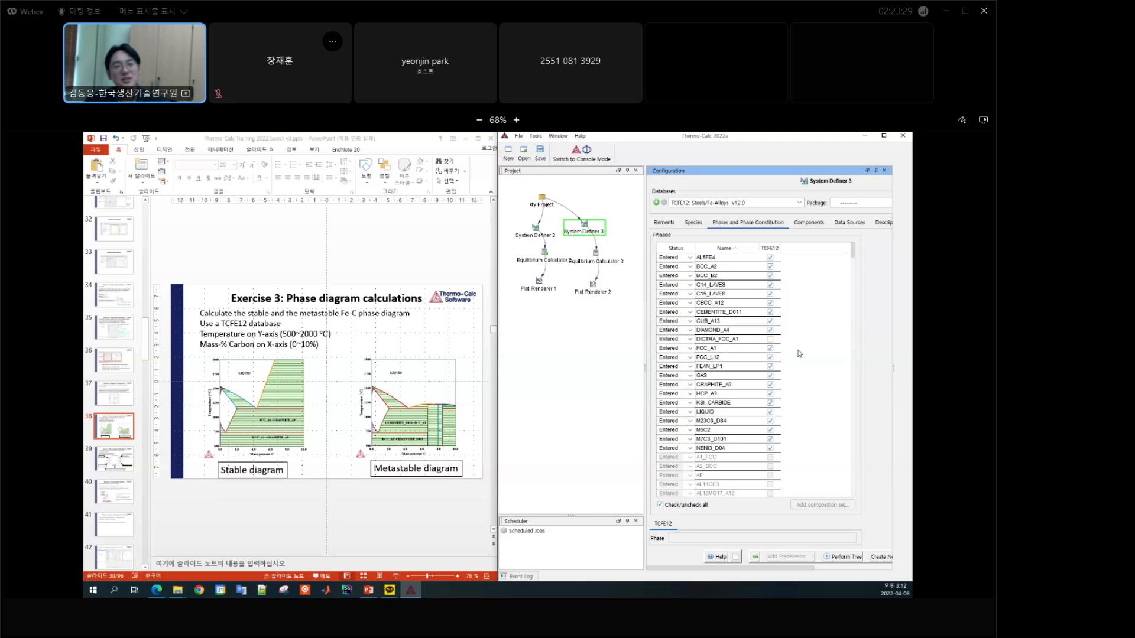
pyautogui.click(770, 385)
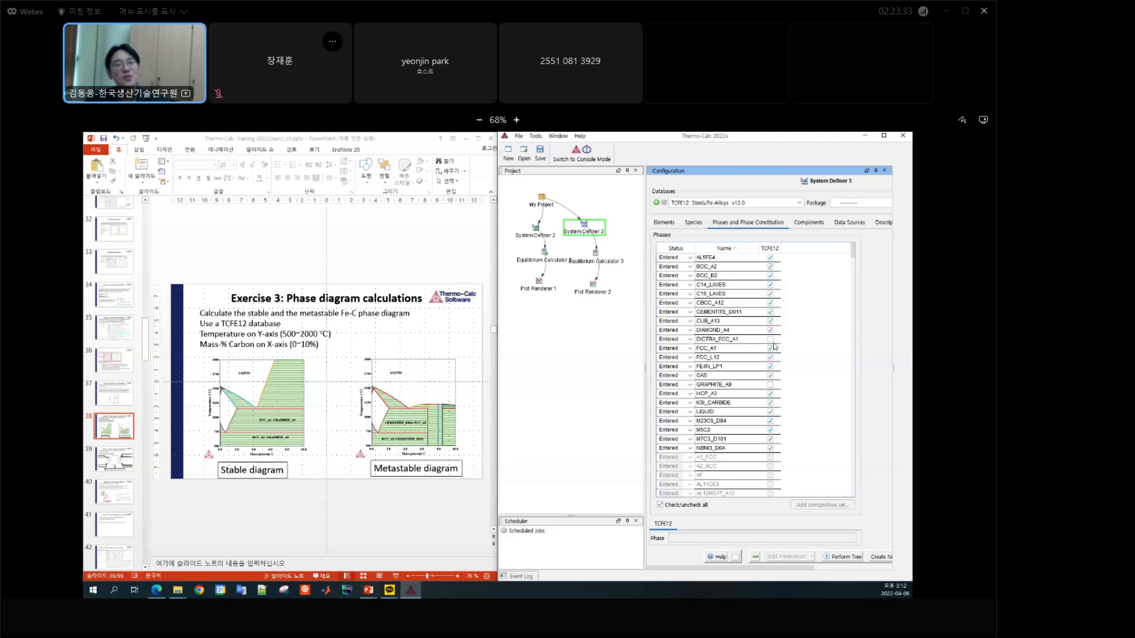
pyautogui.click(712, 331)
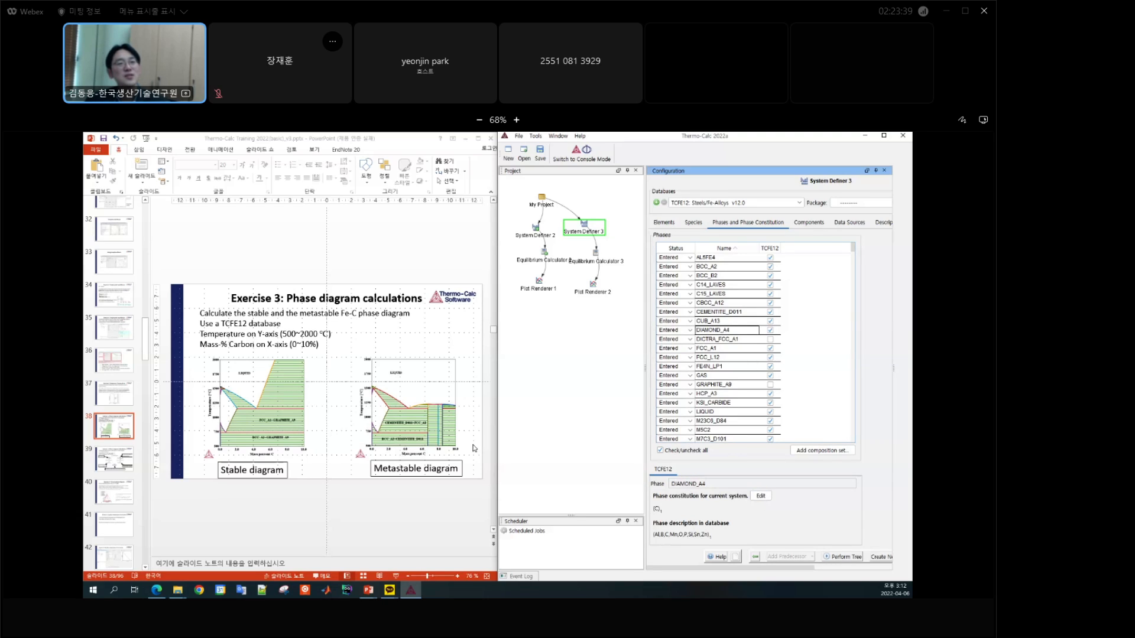
pyautogui.click(771, 330)
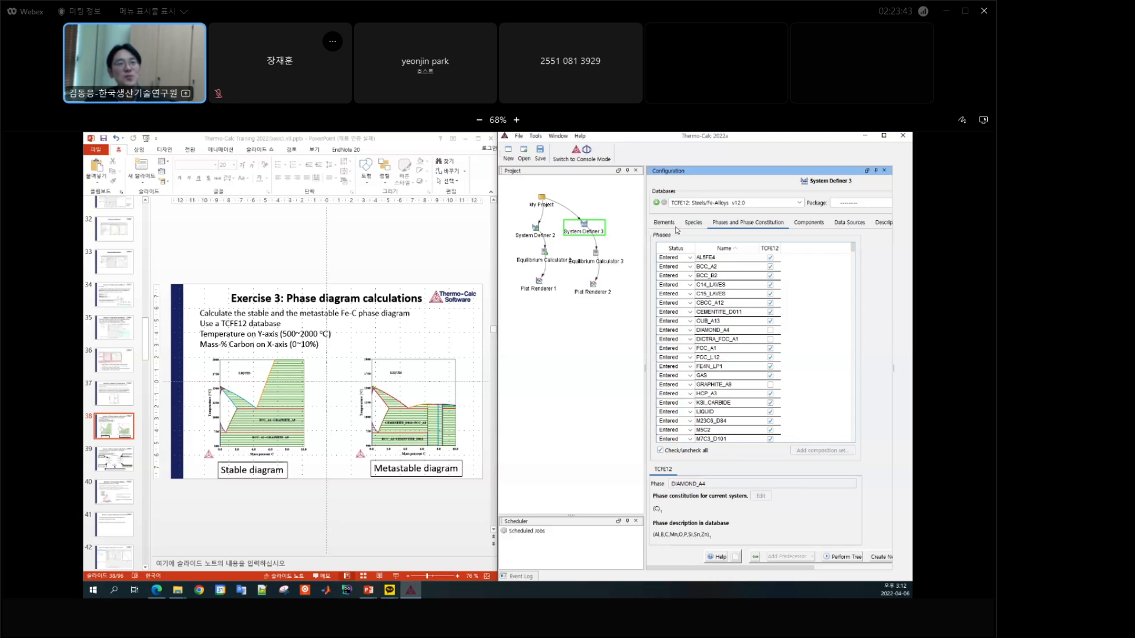
# Step: Perform the Plot Renderer 2 calculation, show the Results window, and shift it slightly
pyautogui.click(593, 262)
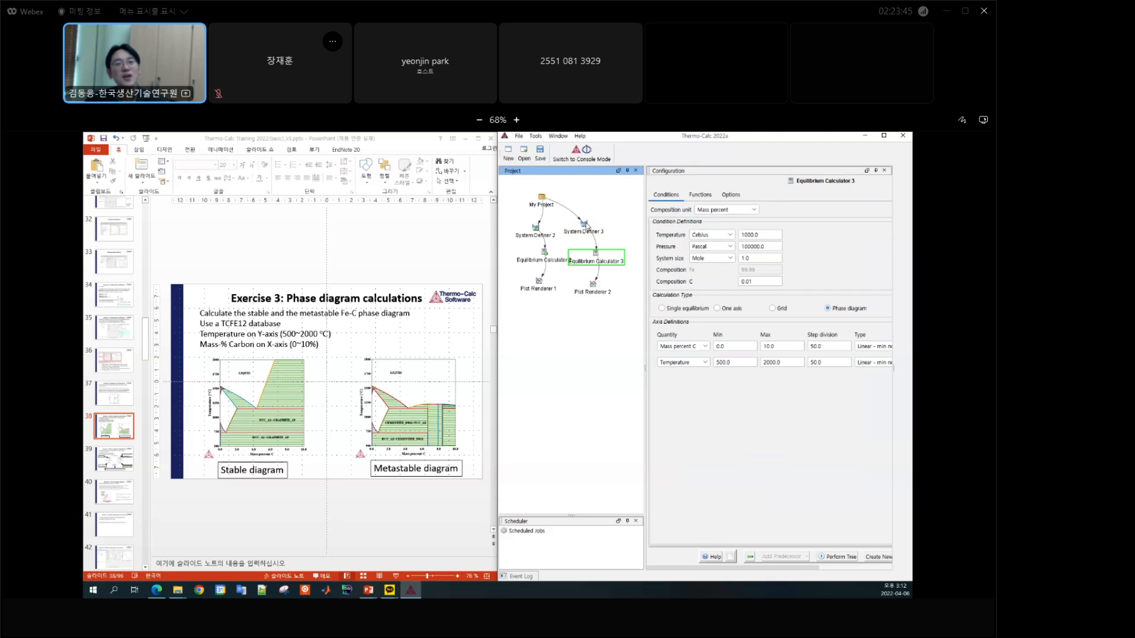
pyautogui.click(593, 289)
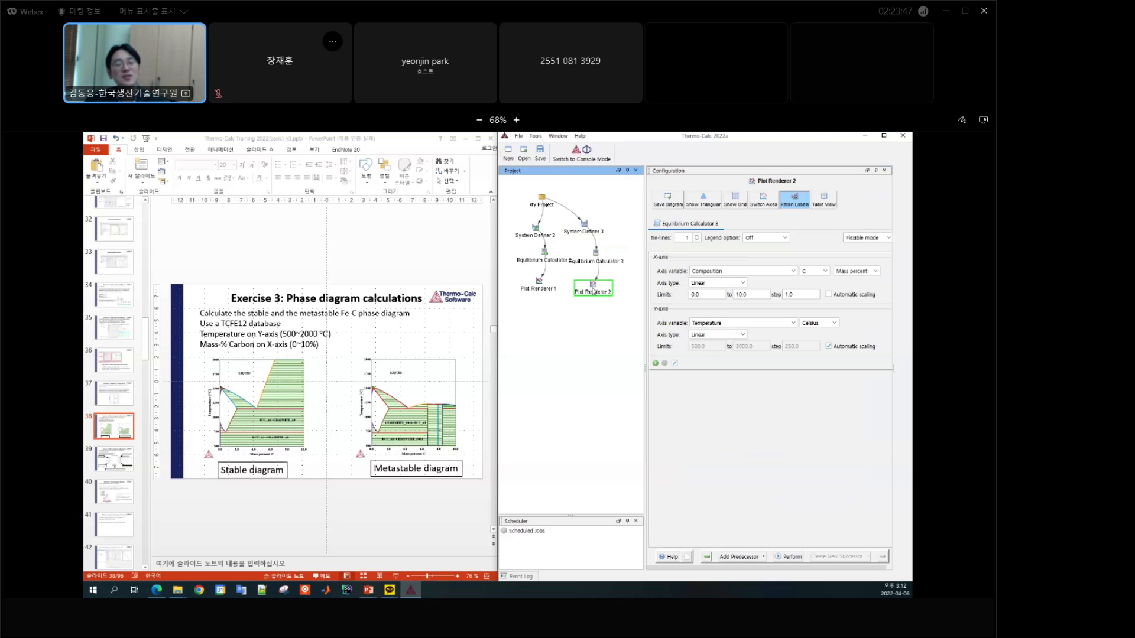
pyautogui.click(784, 558)
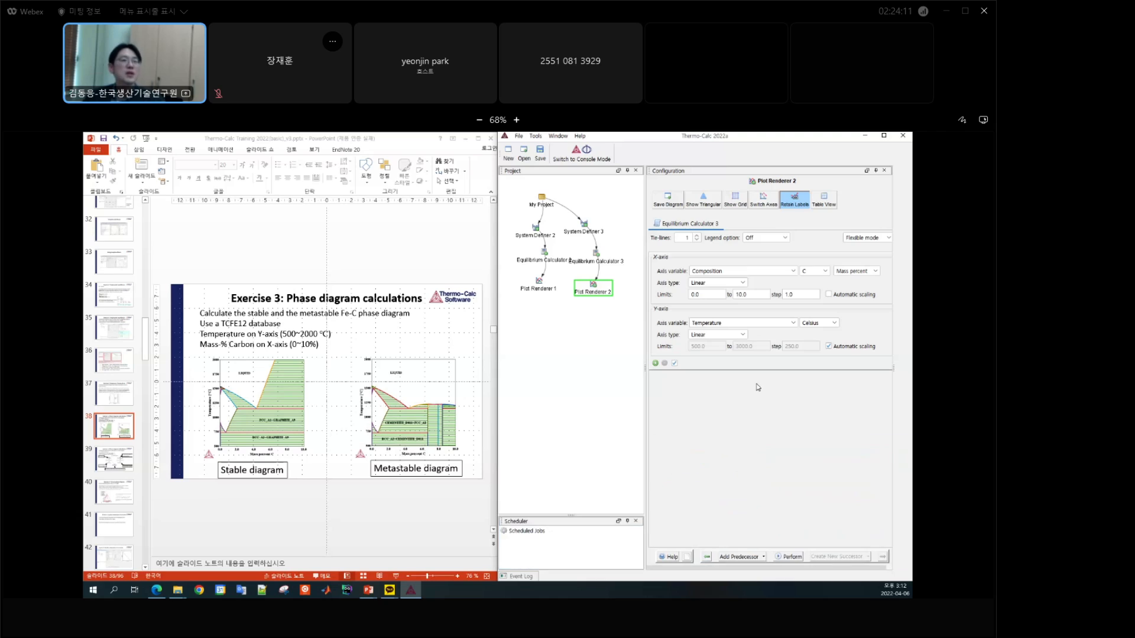
pyautogui.click(558, 136)
pyautogui.click(566, 179)
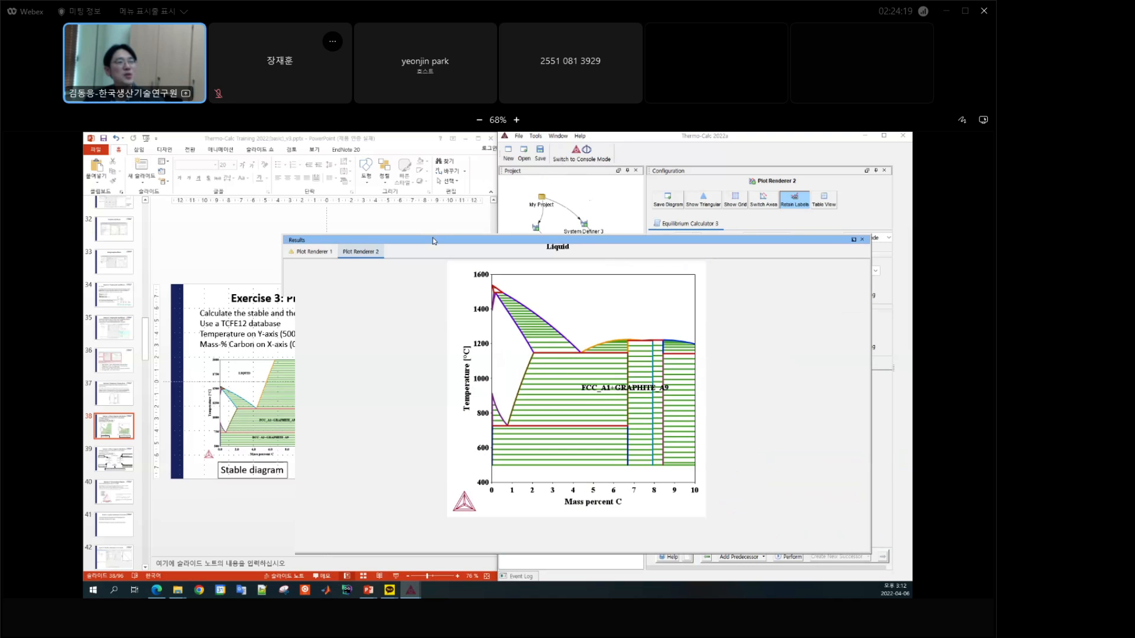
pyautogui.moveTo(433, 242); pyautogui.dragTo(449, 252)
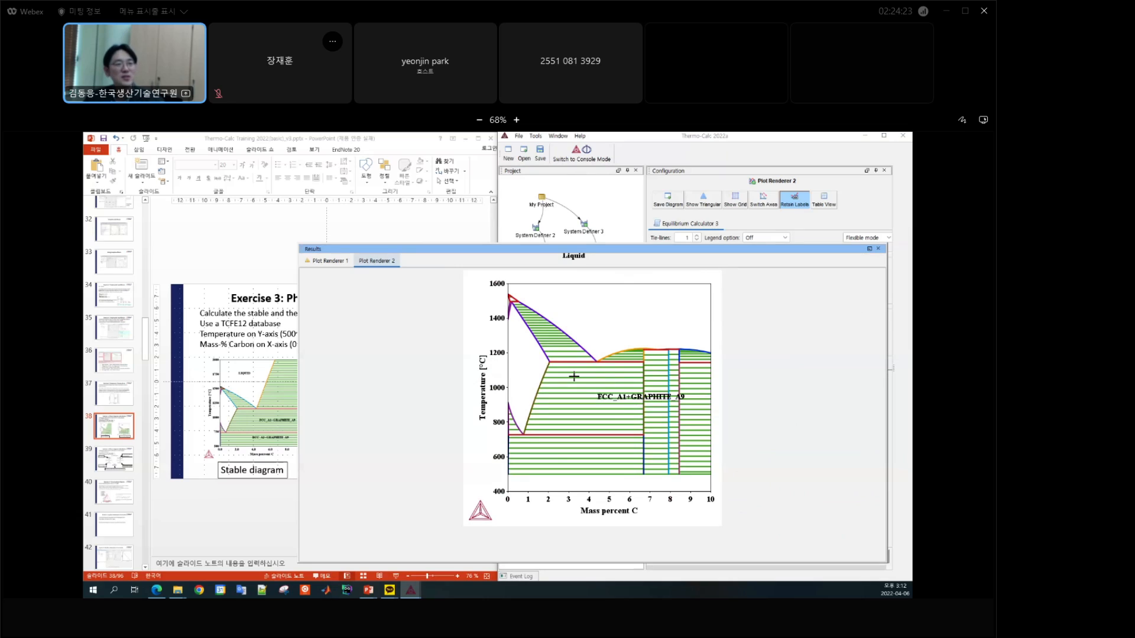
# Step: Reset the FCC_A1+GRAPHITE_A9 label to CEMENTITE_D011+FCC_A1 and move it inside its phase region
pyautogui.doubleClick(632, 402)
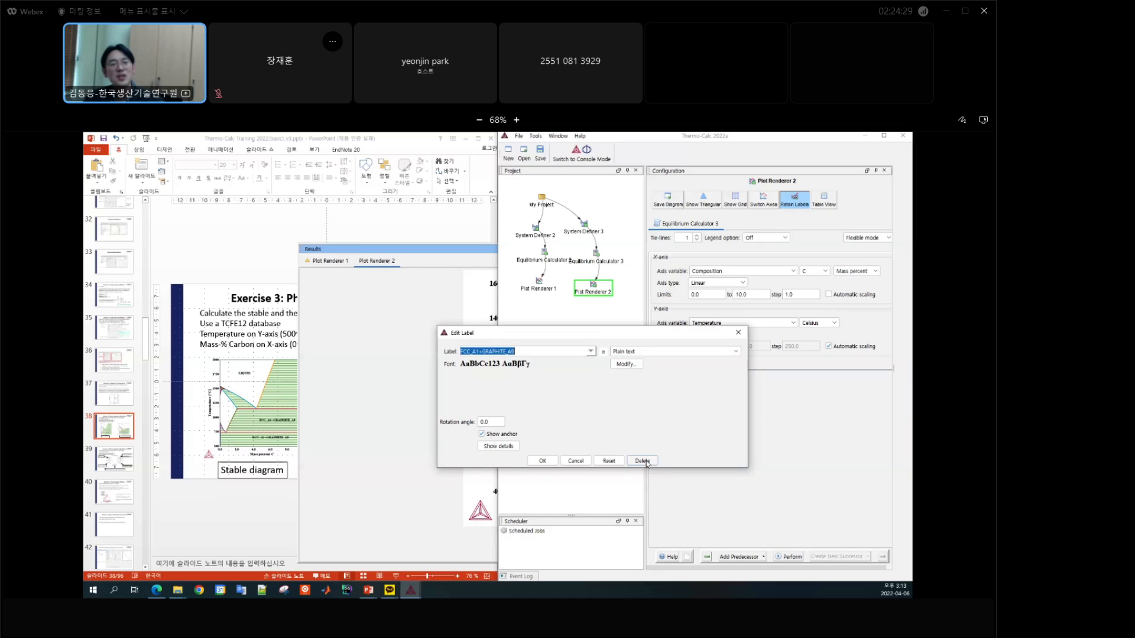
pyautogui.click(613, 464)
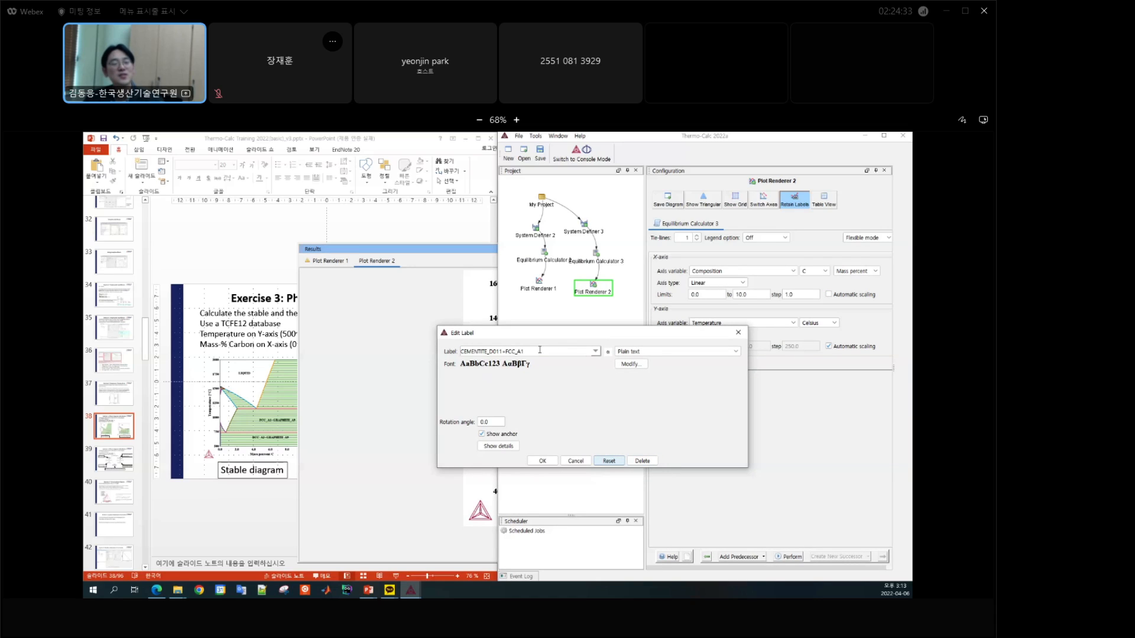
pyautogui.click(542, 461)
pyautogui.moveTo(603, 407); pyautogui.dragTo(542, 409)
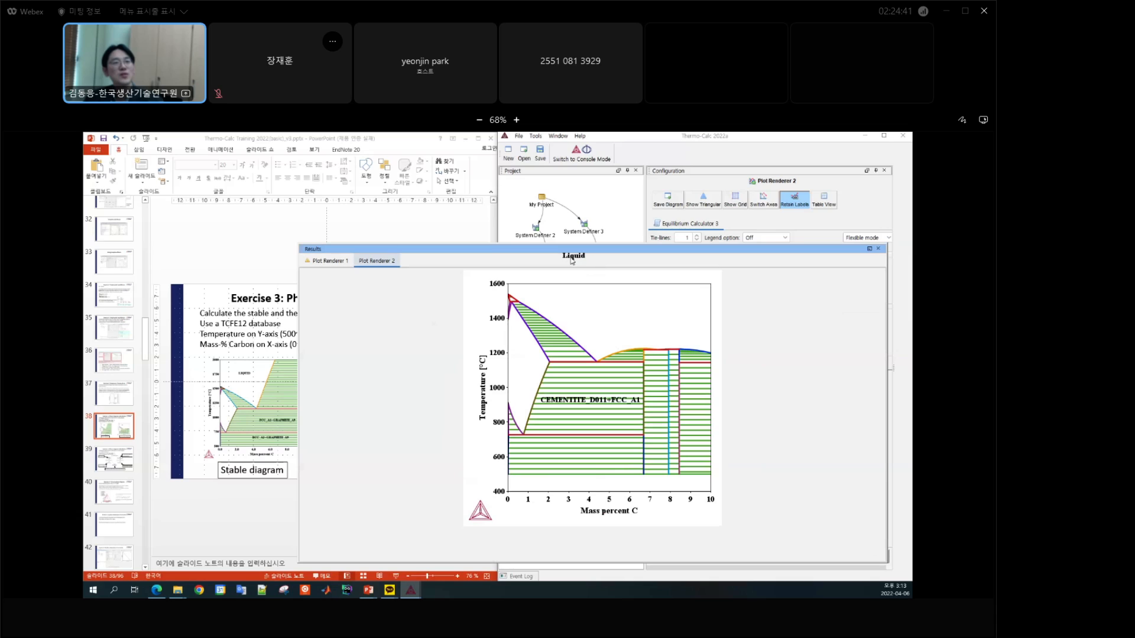
# Step: Add a LIQUID label in the liquid region of the metastable diagram
pyautogui.rightClick(623, 324)
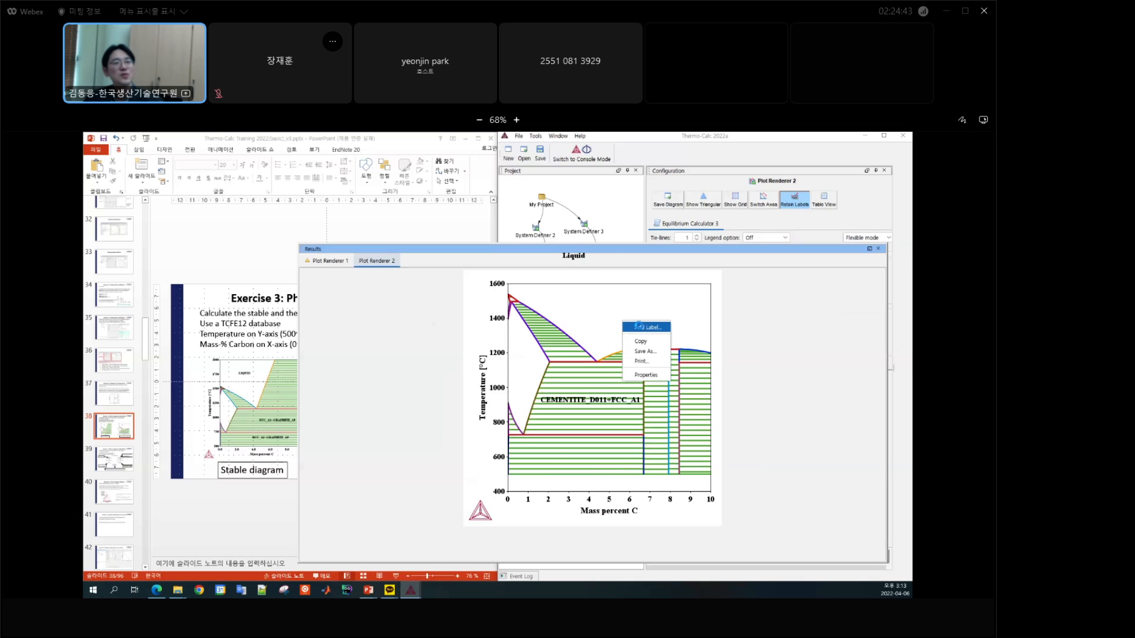
pyautogui.click(639, 327)
pyautogui.click(544, 461)
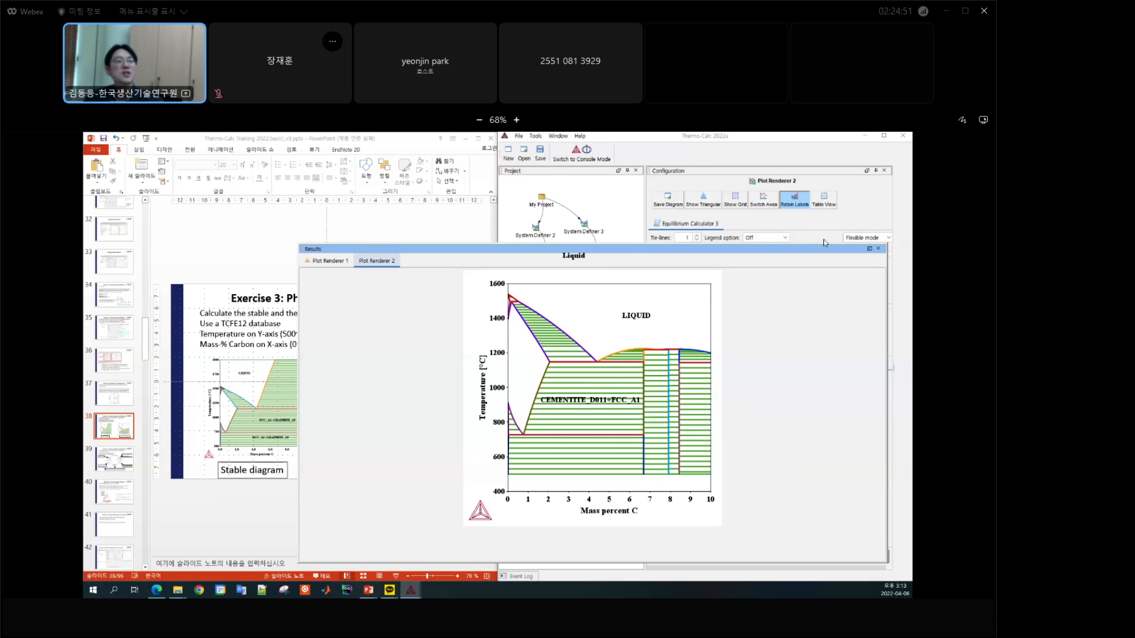
# Step: Review the phase selection in System Definer 3, then switch to PowerPoint and go to the next Exercise 3 slide
pyautogui.click(725, 148)
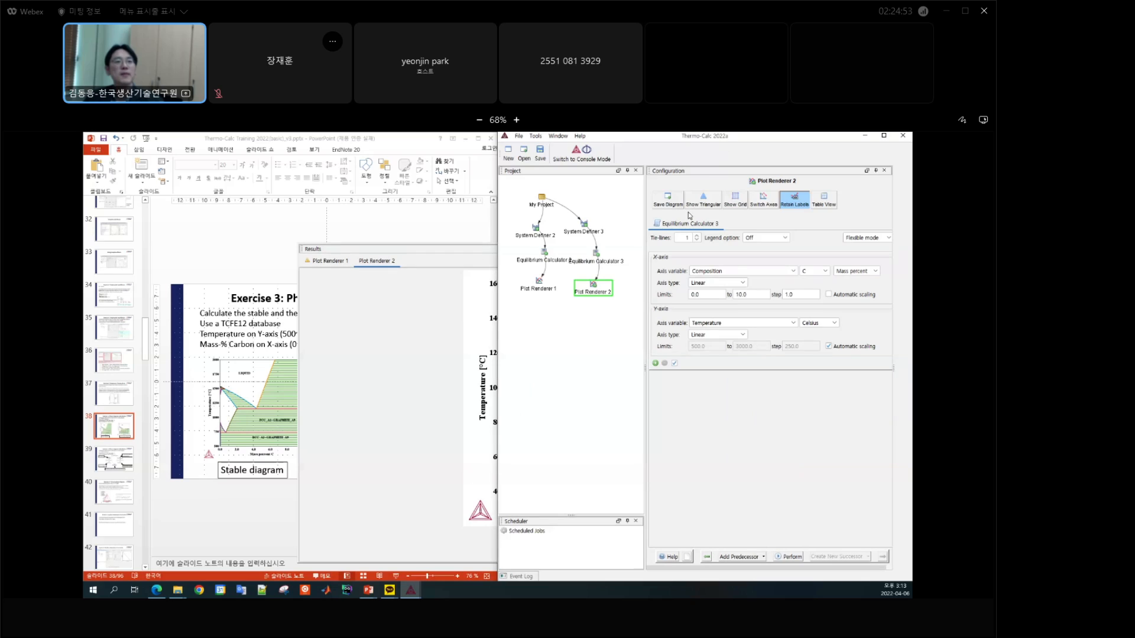
pyautogui.click(588, 232)
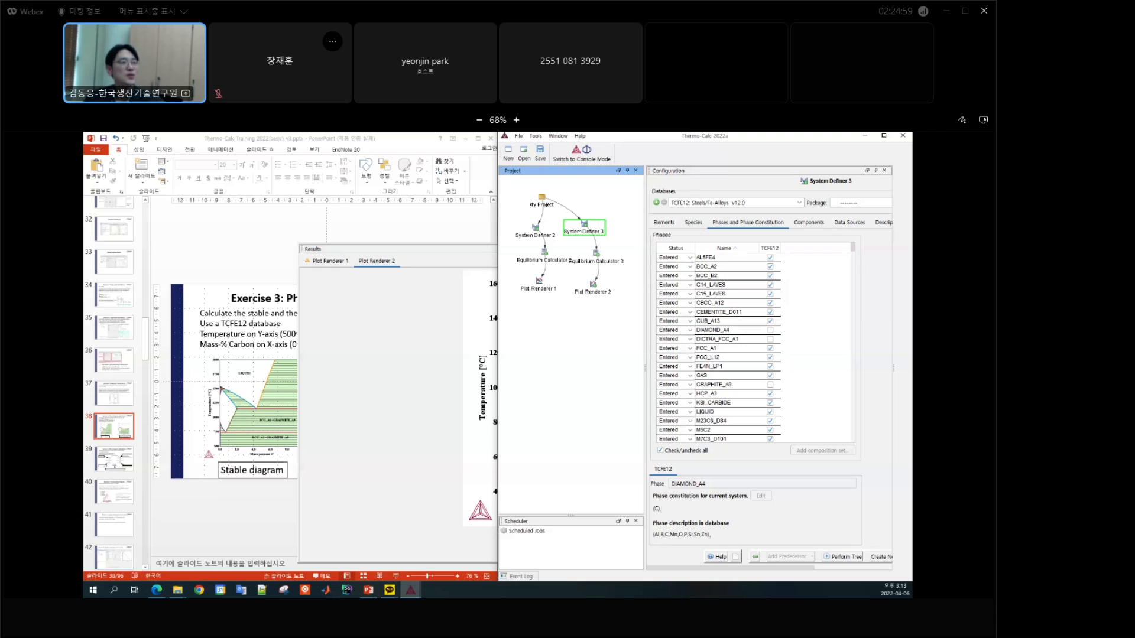
pyautogui.click(222, 239)
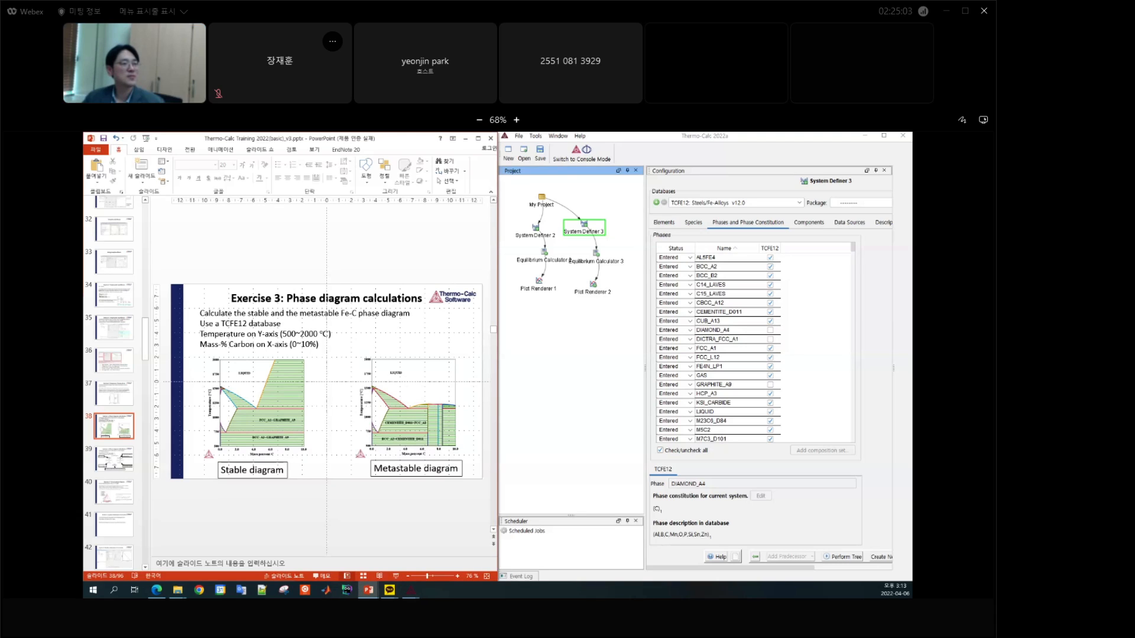
pyautogui.scroll(-1, 325, 381)
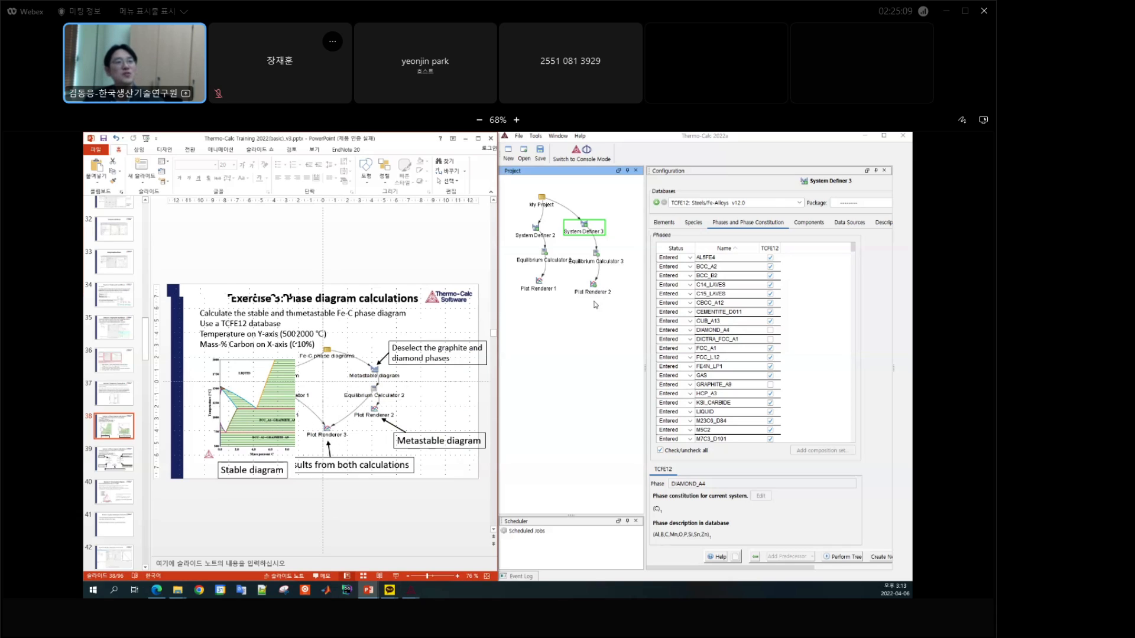
# Step: Switch back to Thermo-Calc and shift Equilibrium Calculator 2 and Plot Renderer 1 away from the cloned branch in the project tree
pyautogui.click(541, 287)
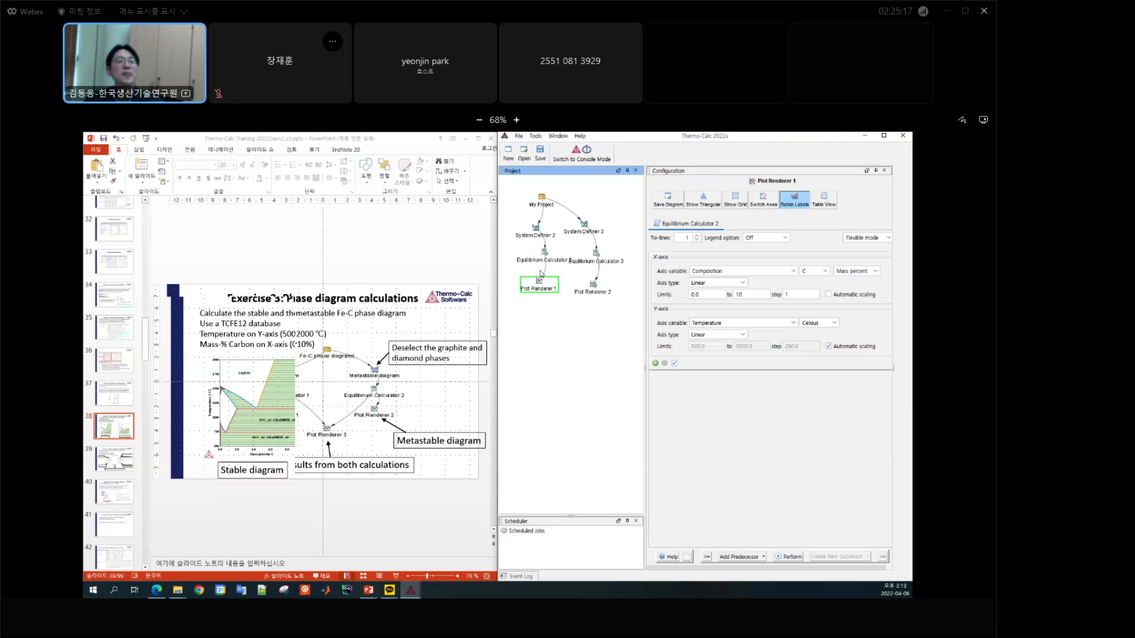
pyautogui.moveTo(543, 259); pyautogui.dragTo(536, 259)
pyautogui.moveTo(539, 284); pyautogui.dragTo(532, 287)
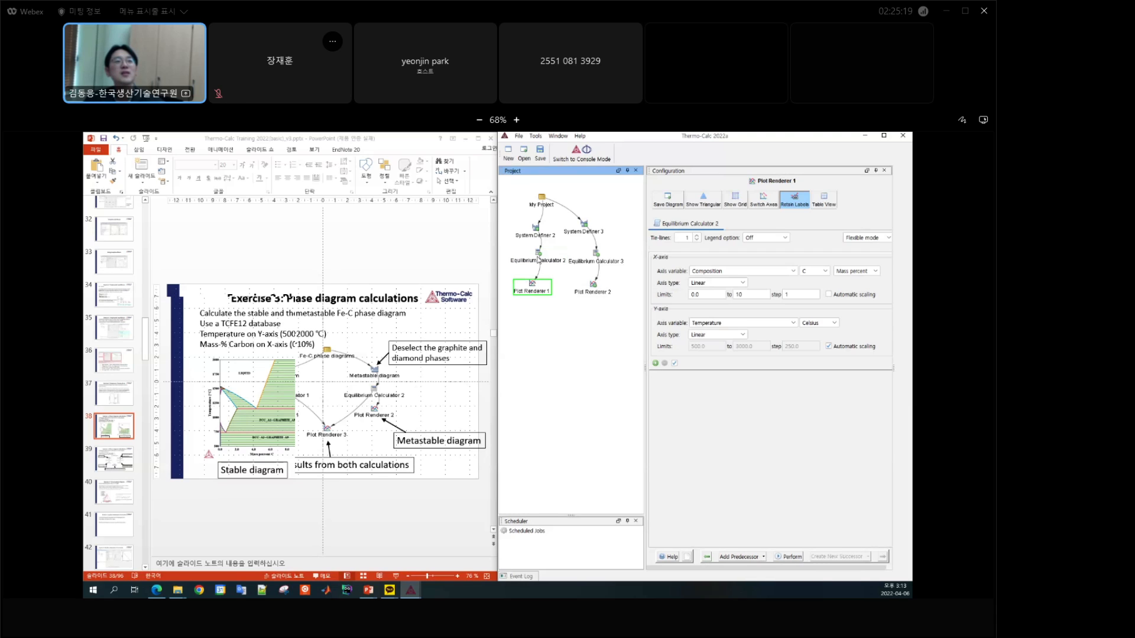
pyautogui.click(540, 262)
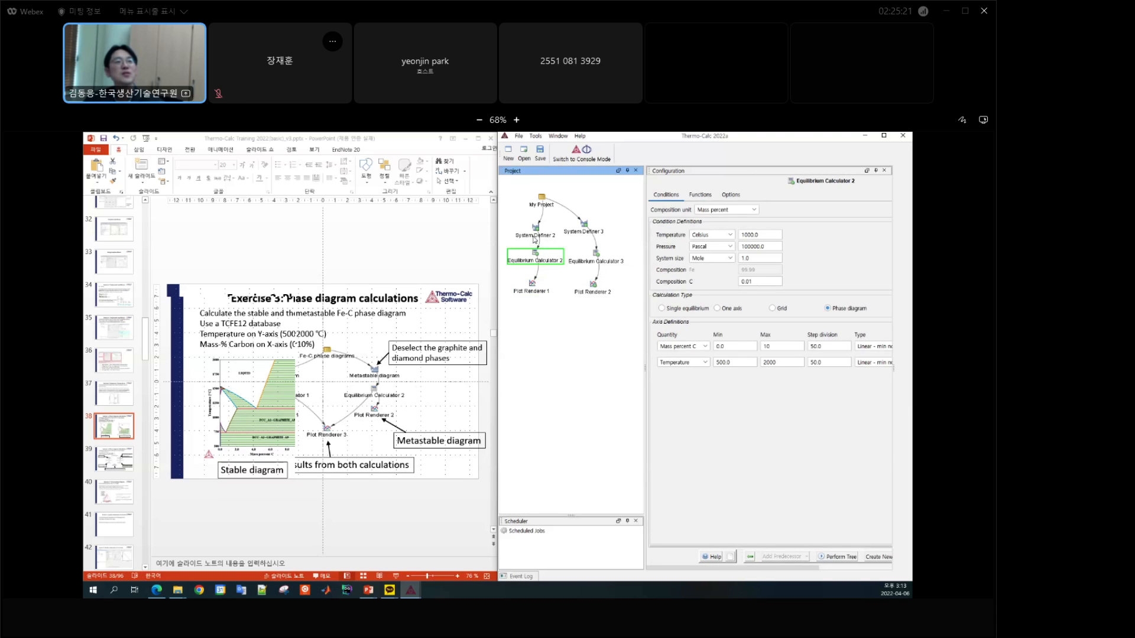
# Step: Rename System Definer 2 in the project tree as Stable
pyautogui.click(537, 236)
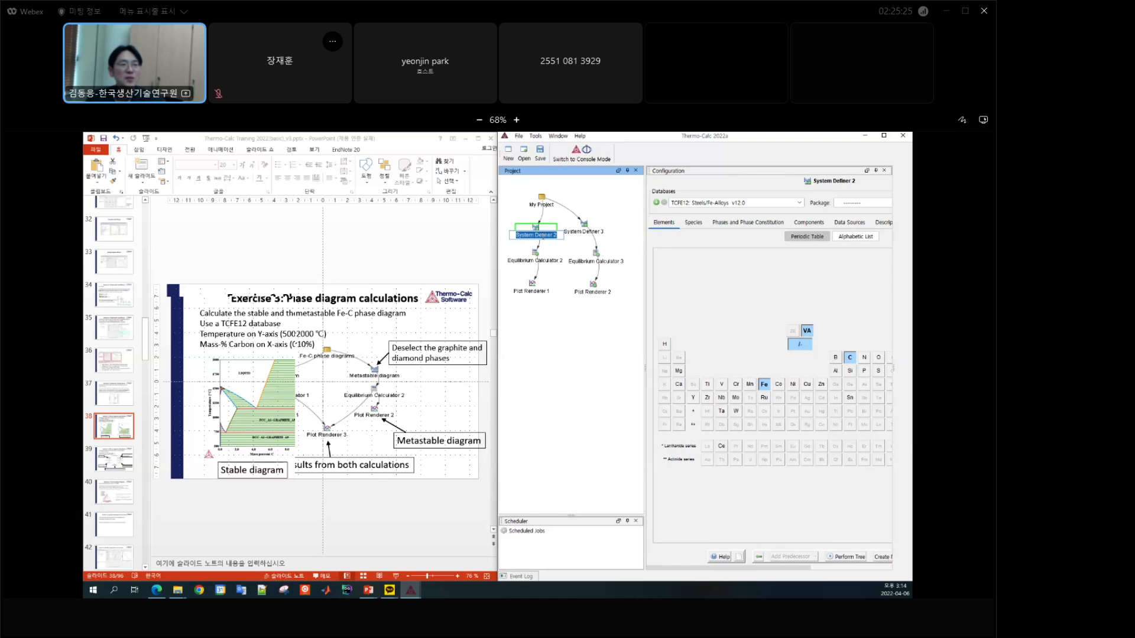
pyautogui.click(535, 242)
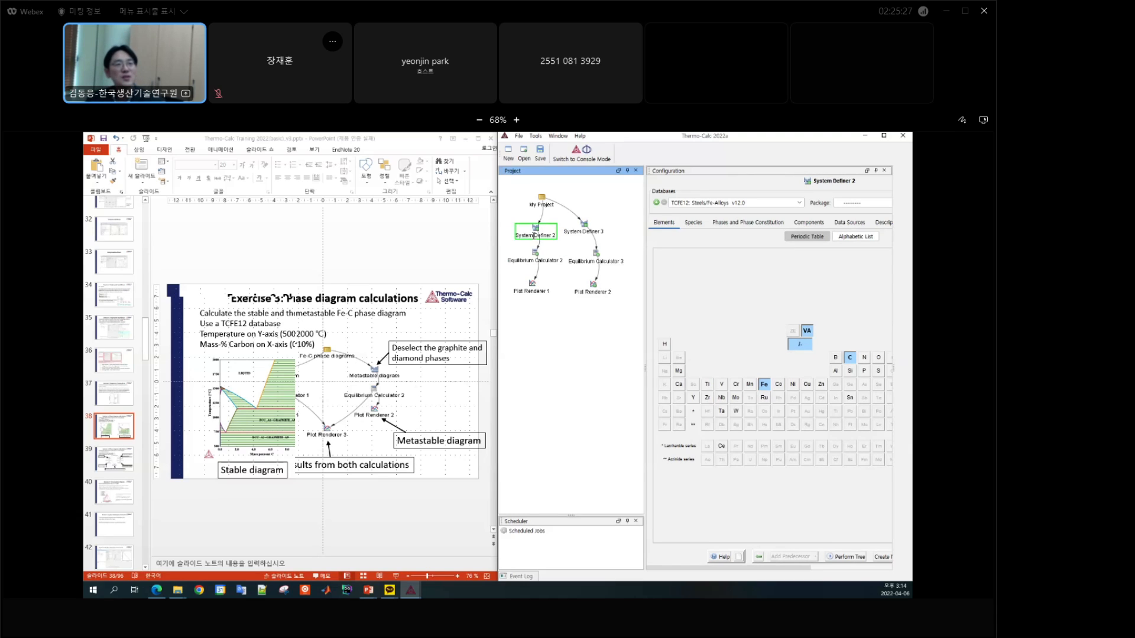
pyautogui.rightClick(531, 240)
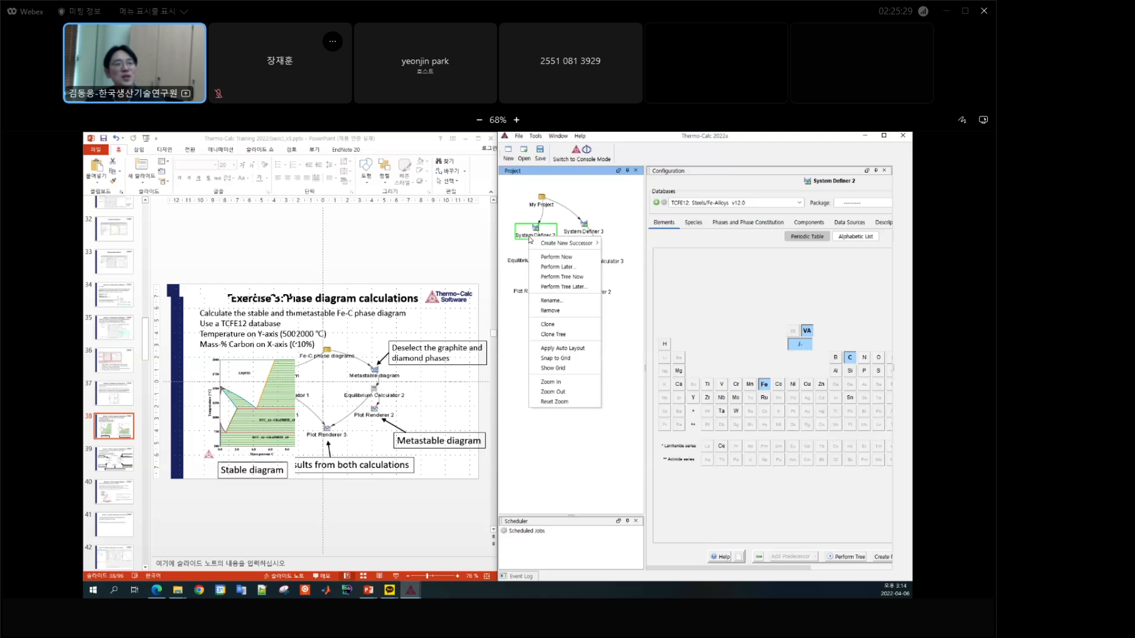
pyautogui.click(551, 301)
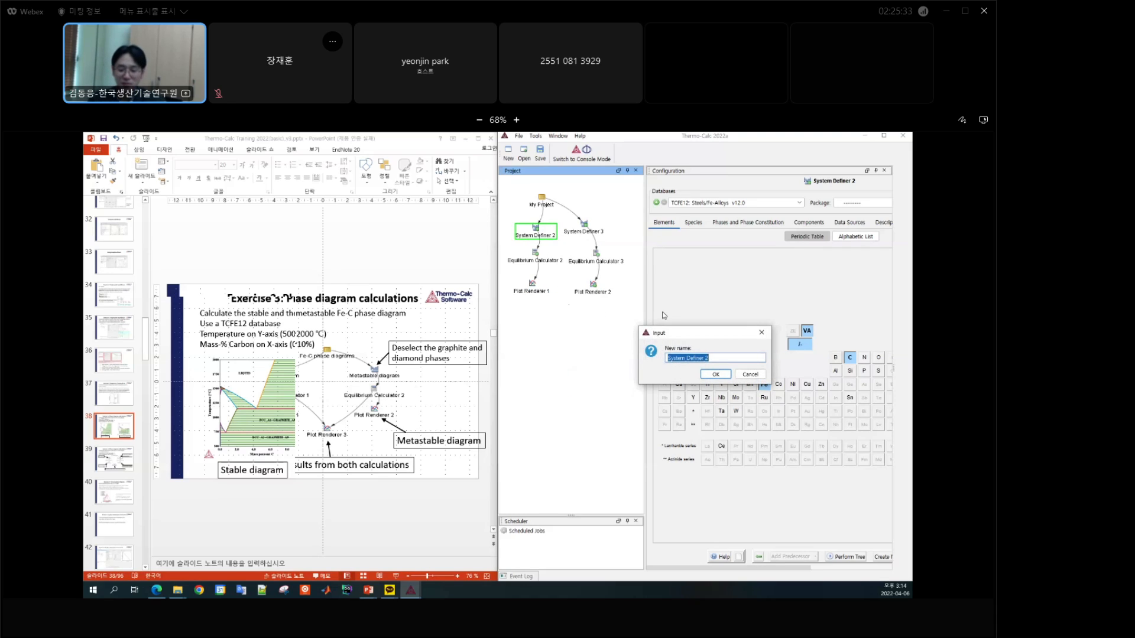
pyautogui.write('Stable')
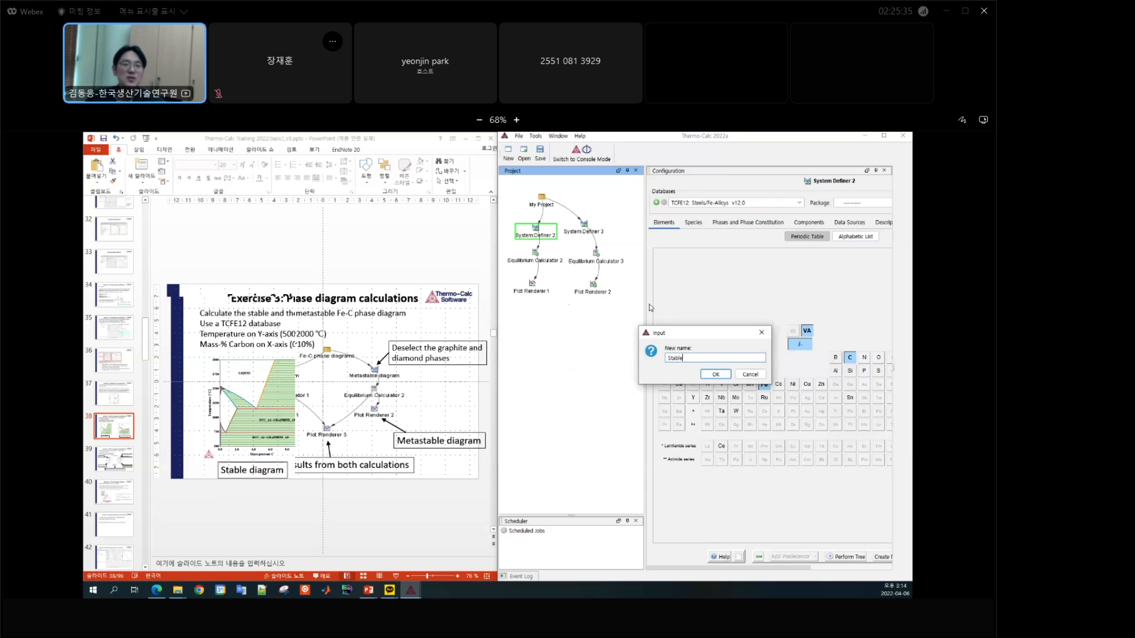
pyautogui.click(716, 373)
# Step: Rename System Definer 3 in the project tree as Metastable
pyautogui.click(585, 232)
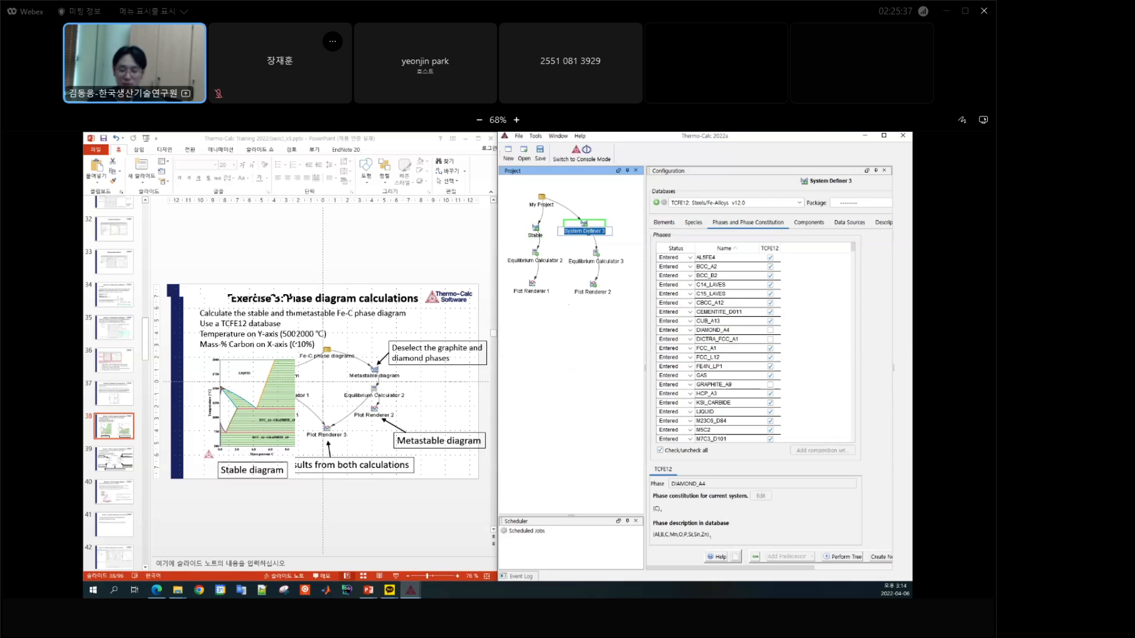
pyautogui.write('Meta')
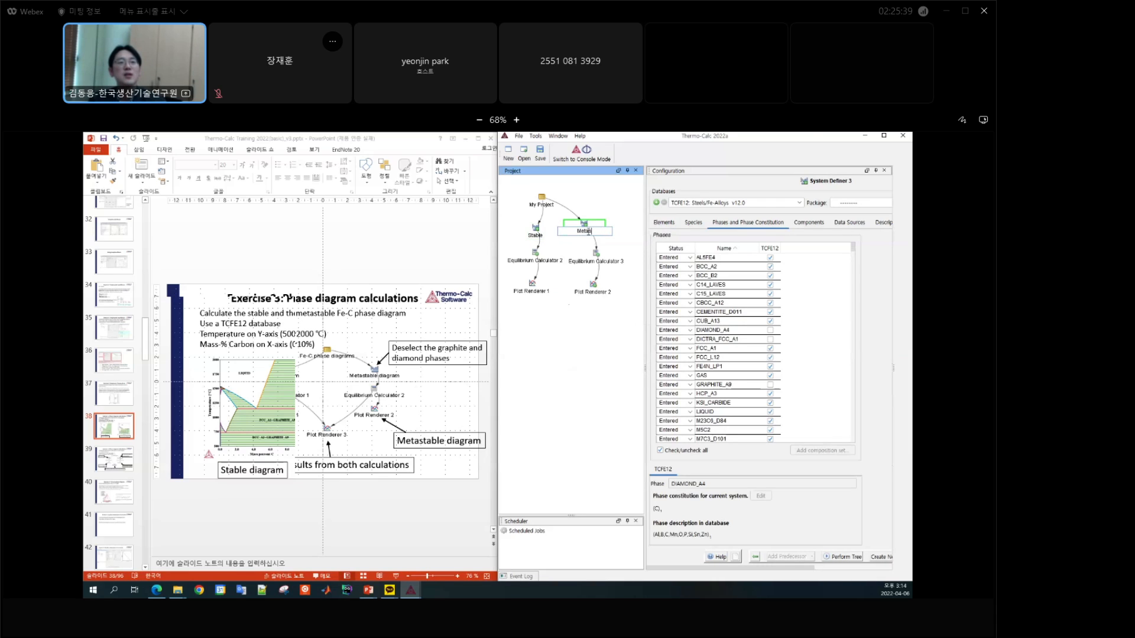
pyautogui.write('stable')
pyautogui.press('Return')
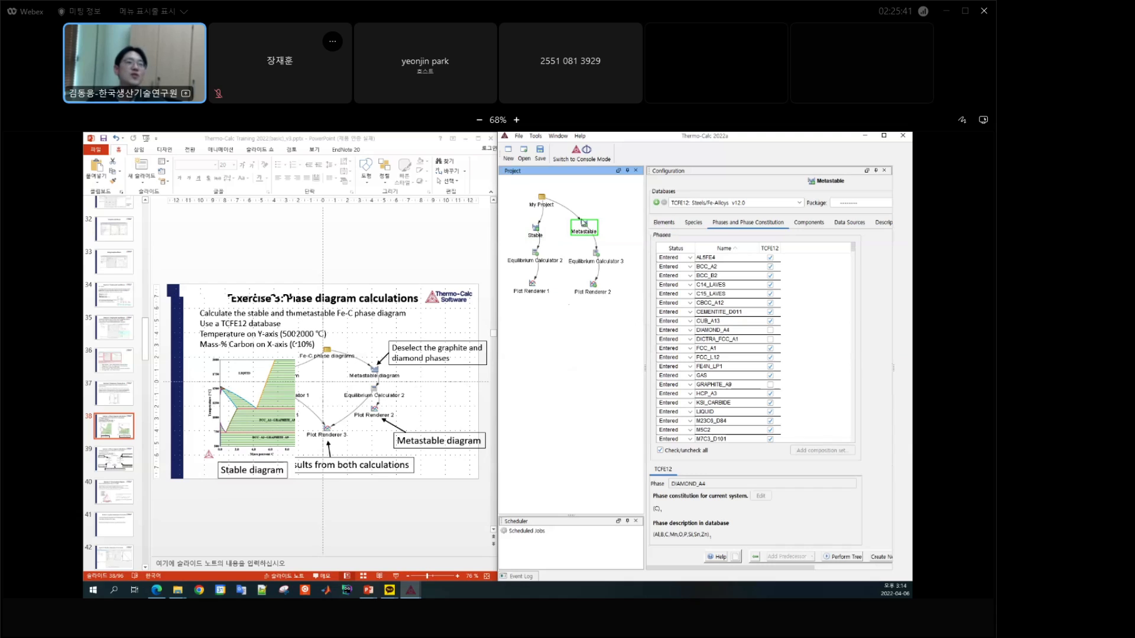
# Step: Clone Plot Renderer 1 and place the copy below and between the stable and metastable branches
pyautogui.click(532, 290)
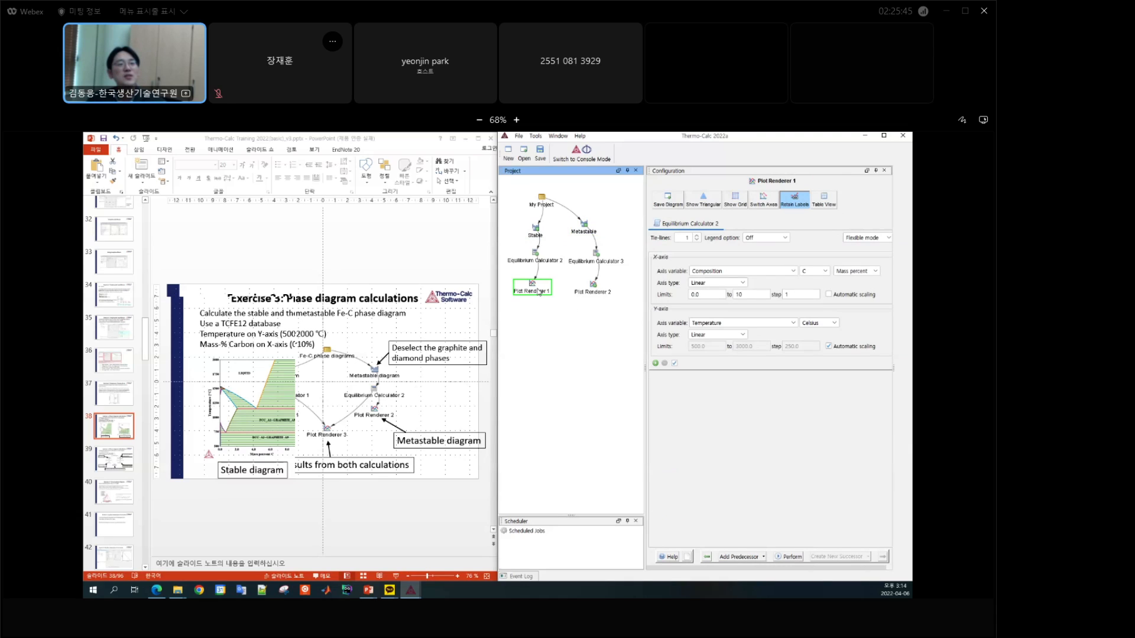
pyautogui.rightClick(534, 286)
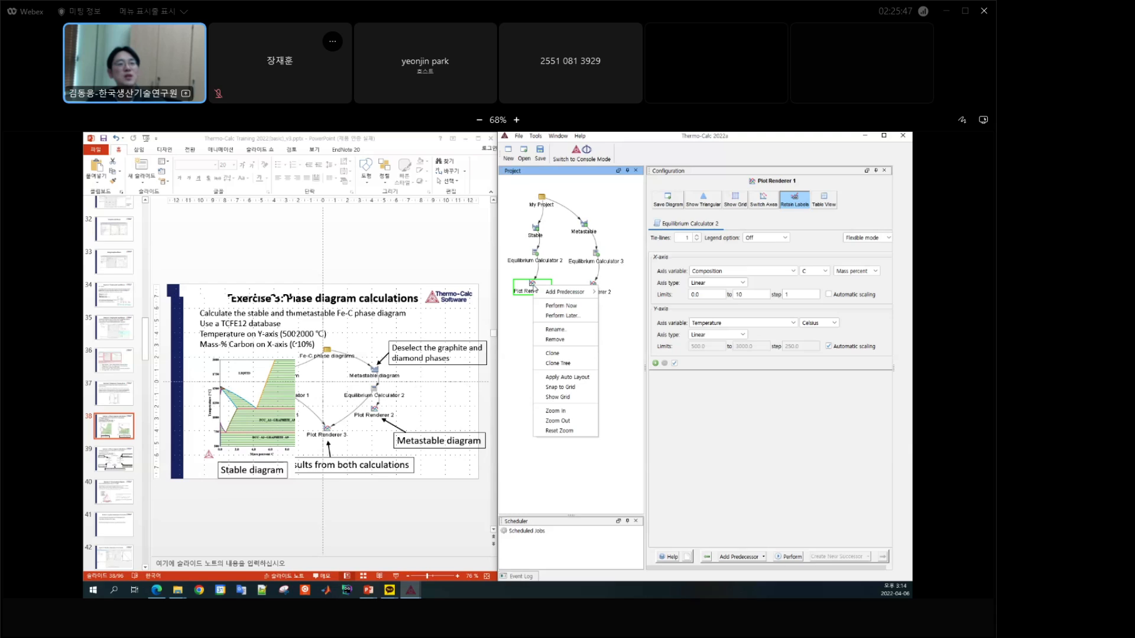
pyautogui.click(567, 352)
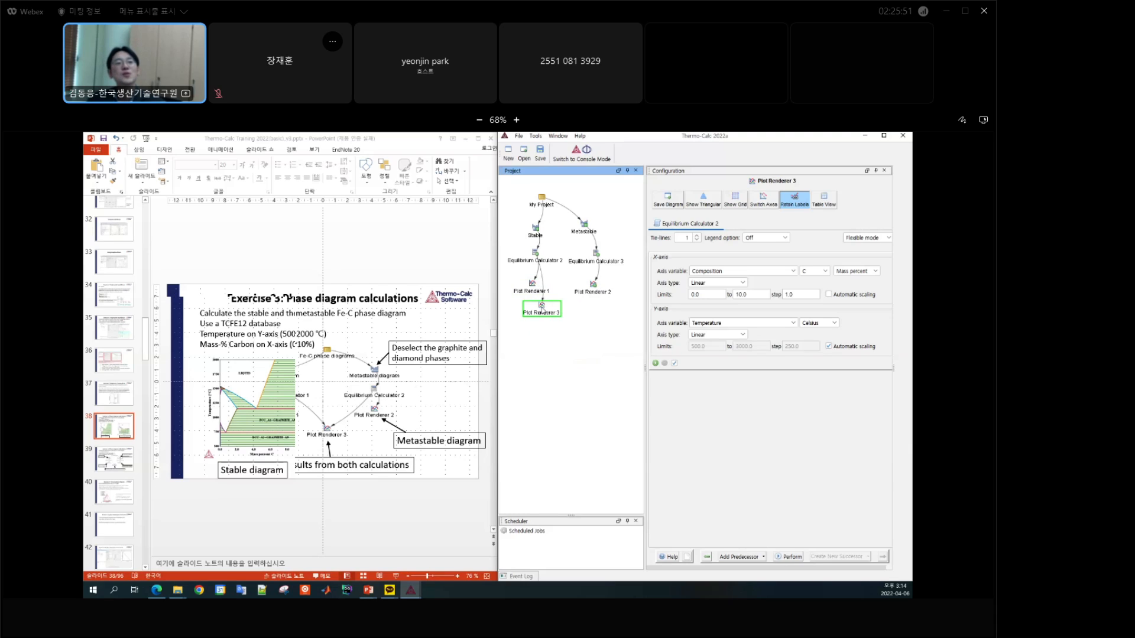
pyautogui.moveTo(542, 306); pyautogui.dragTo(572, 333)
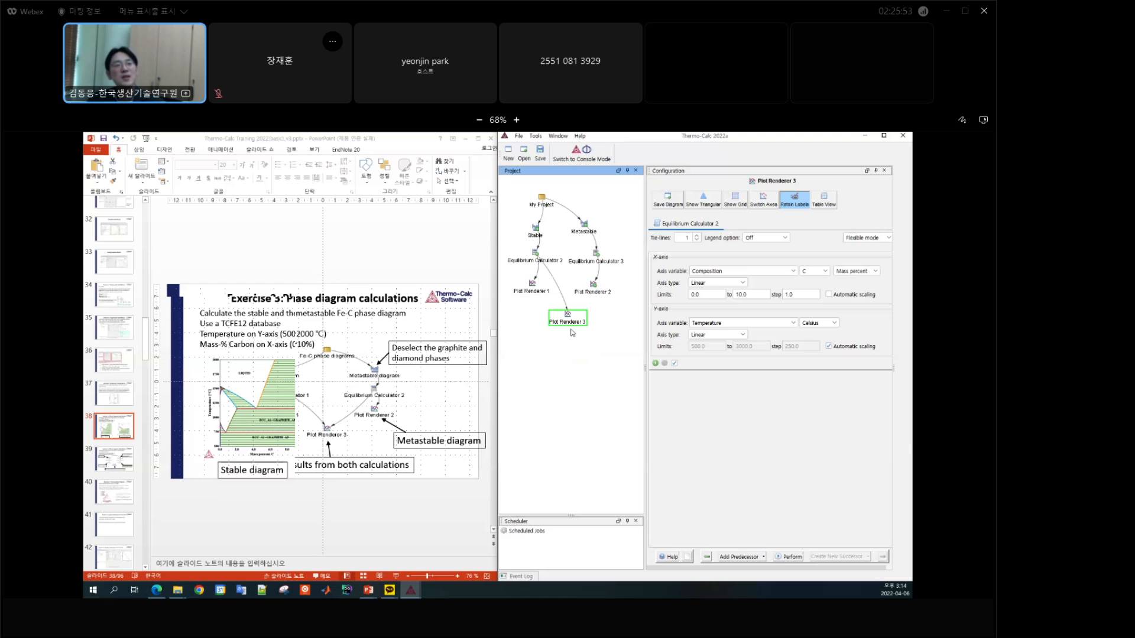
# Step: Add Equilibrium Calculator 3 as a second predecessor of Plot Renderer 3 and move the renderer slightly lower between both branches
pyautogui.rightClick(571, 322)
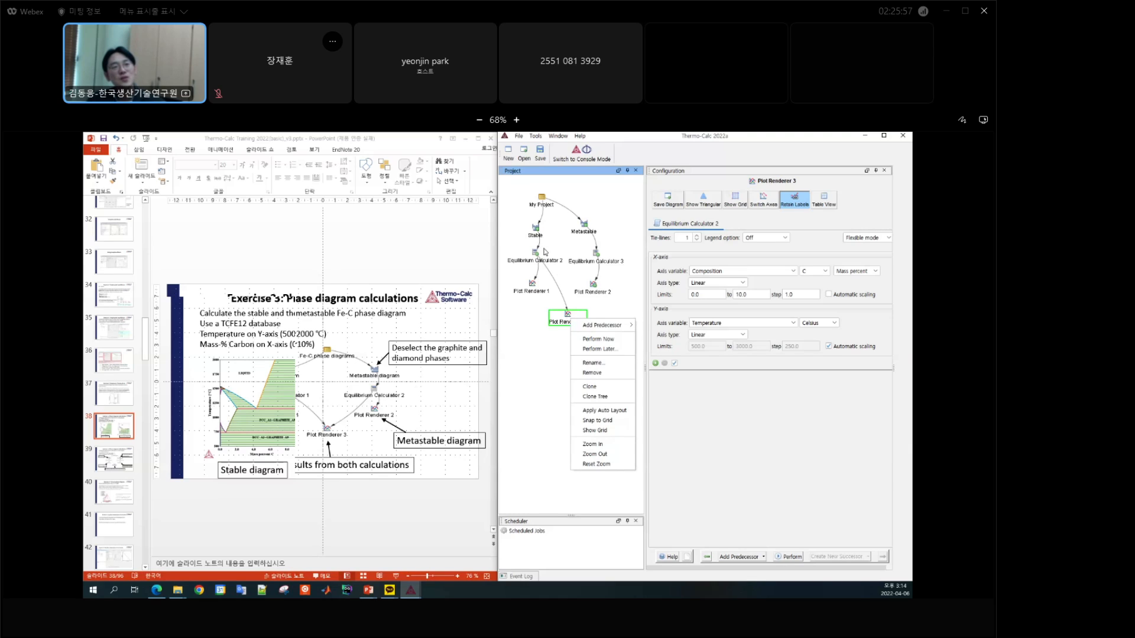
pyautogui.moveTo(594, 330)
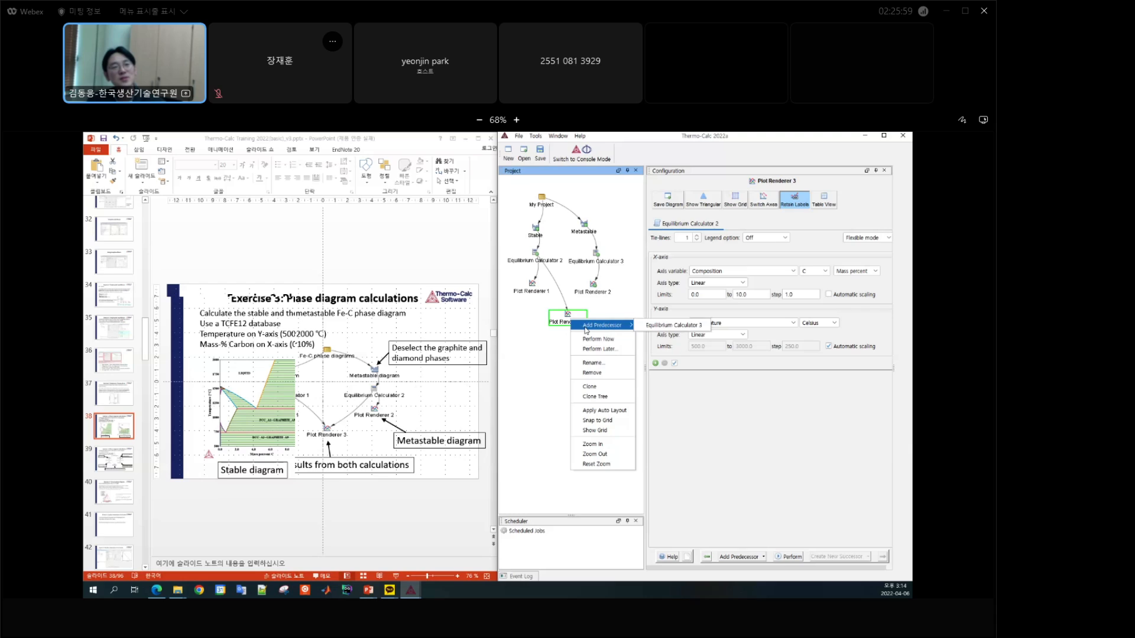
pyautogui.click(676, 326)
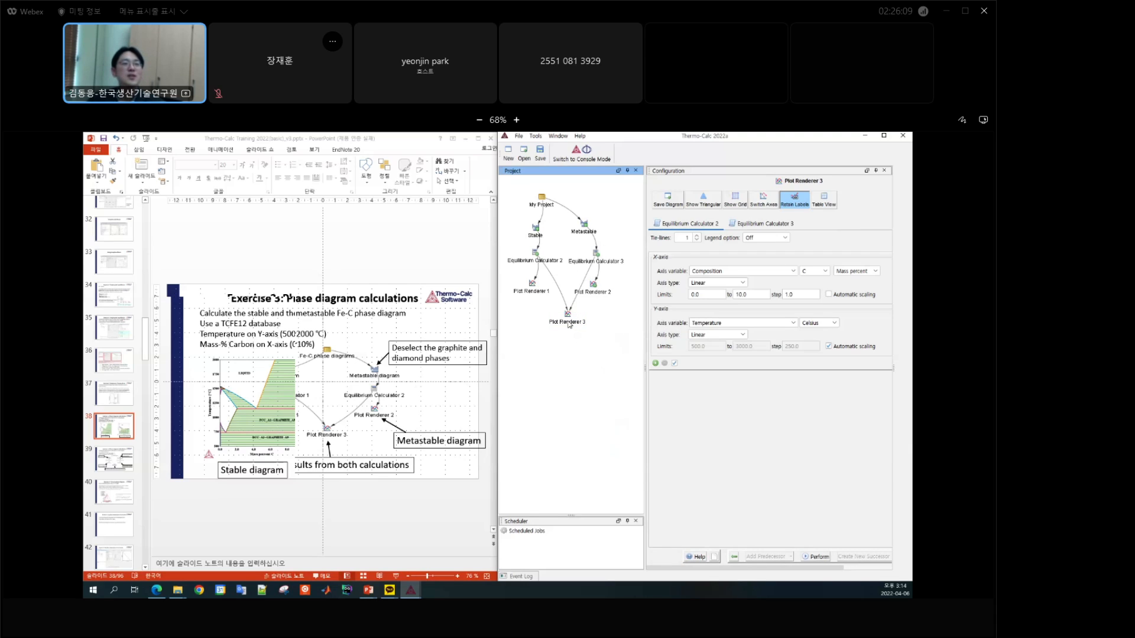
pyautogui.moveTo(569, 324); pyautogui.dragTo(573, 331)
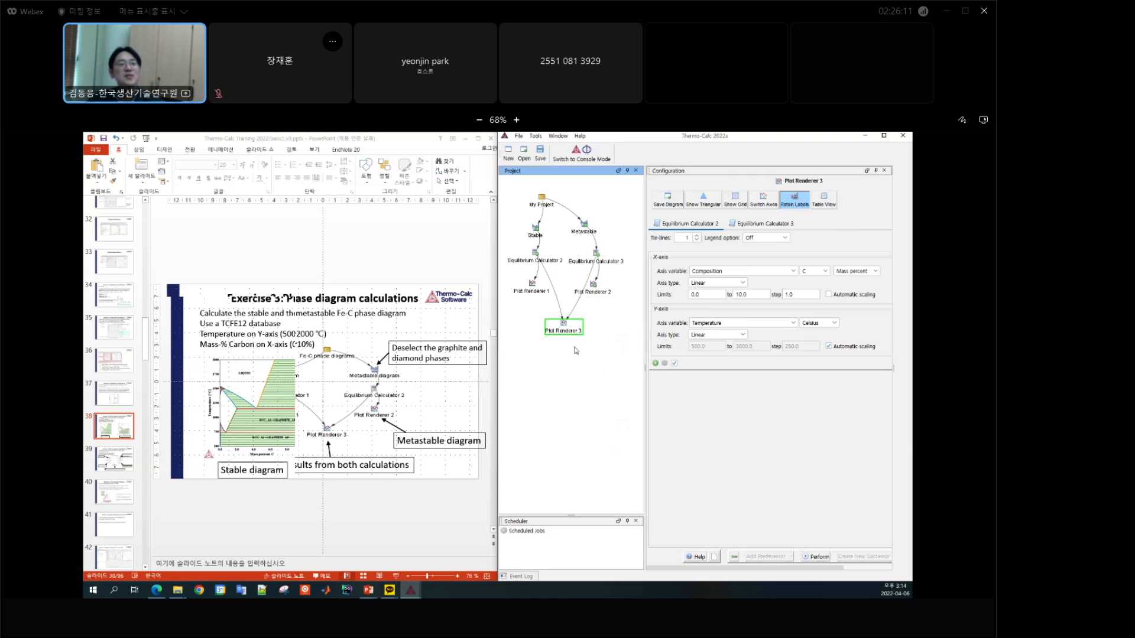
# Step: Compare the Equilibrium Calculator 2 and Equilibrium Calculator 3 plot settings in Plot Renderer 3, including legend option and axis limits
pyautogui.click(533, 289)
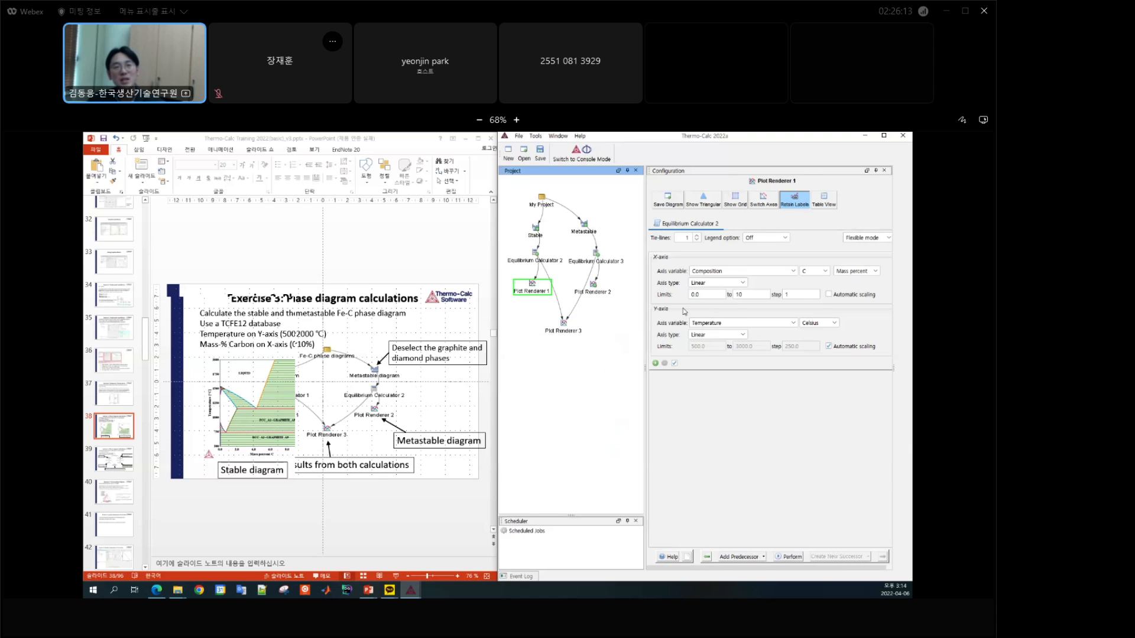
pyautogui.click(566, 327)
pyautogui.click(694, 229)
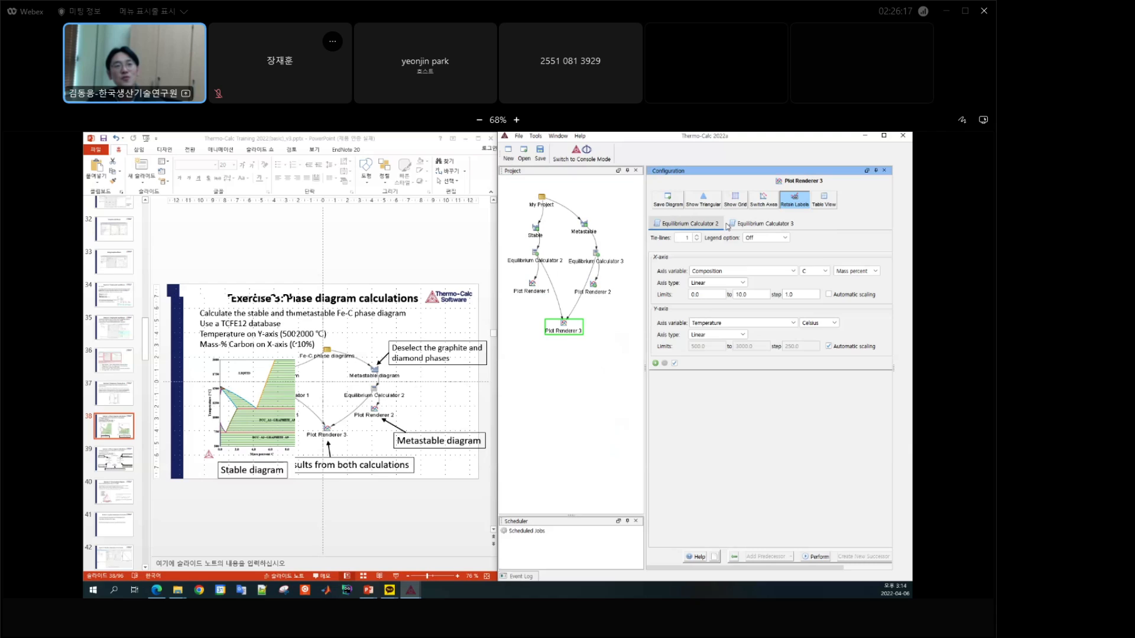
pyautogui.click(738, 227)
pyautogui.click(717, 227)
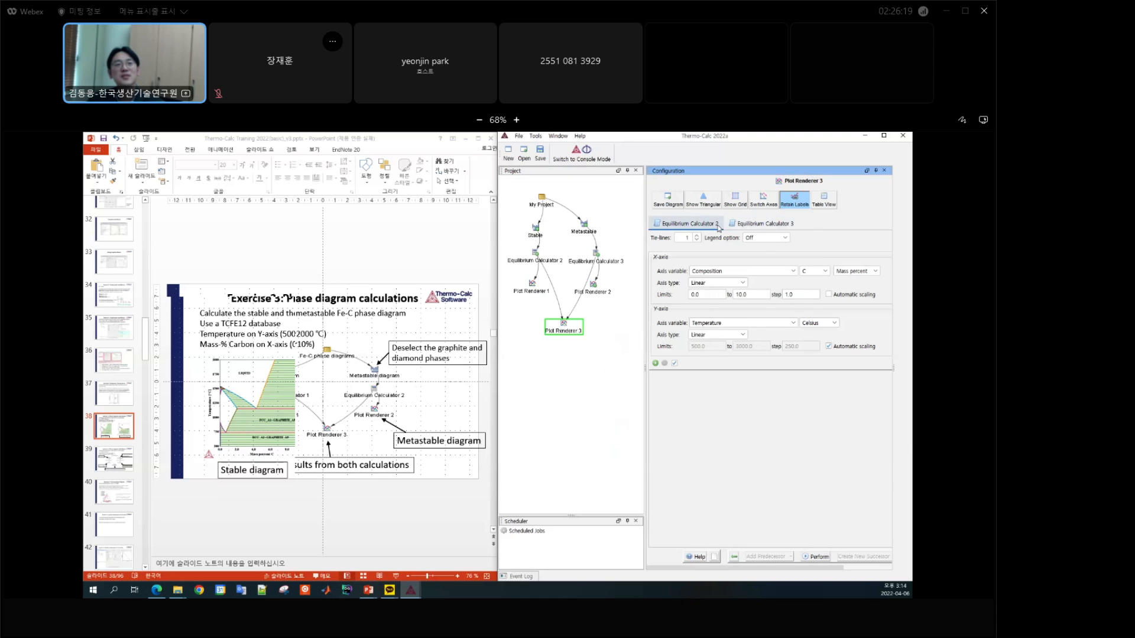
pyautogui.click(746, 226)
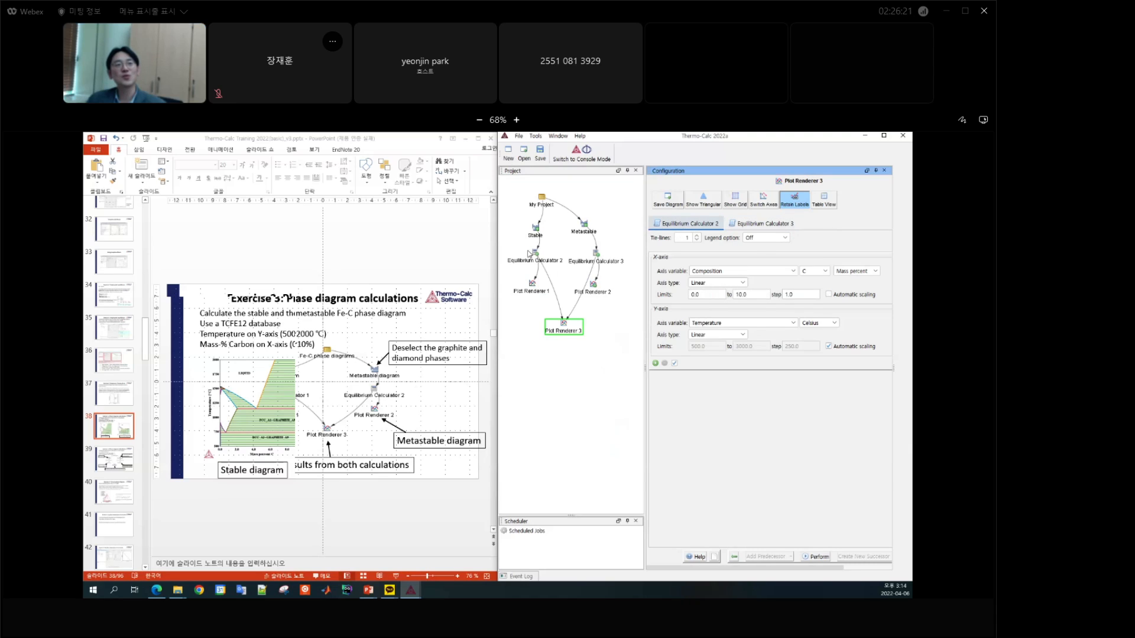
pyautogui.click(762, 223)
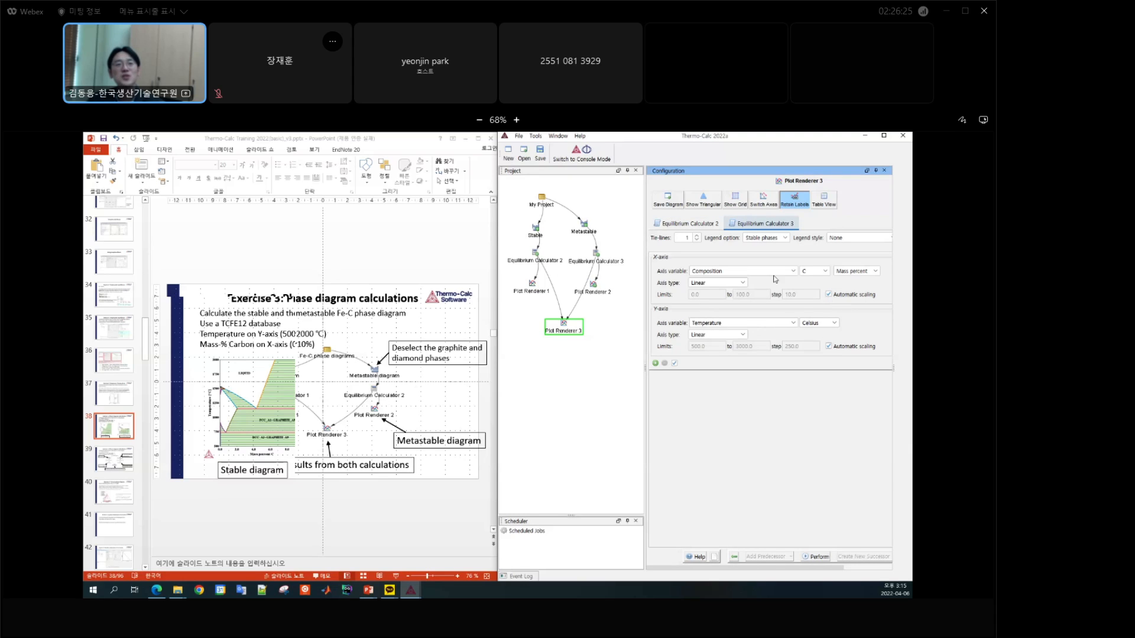
pyautogui.click(696, 225)
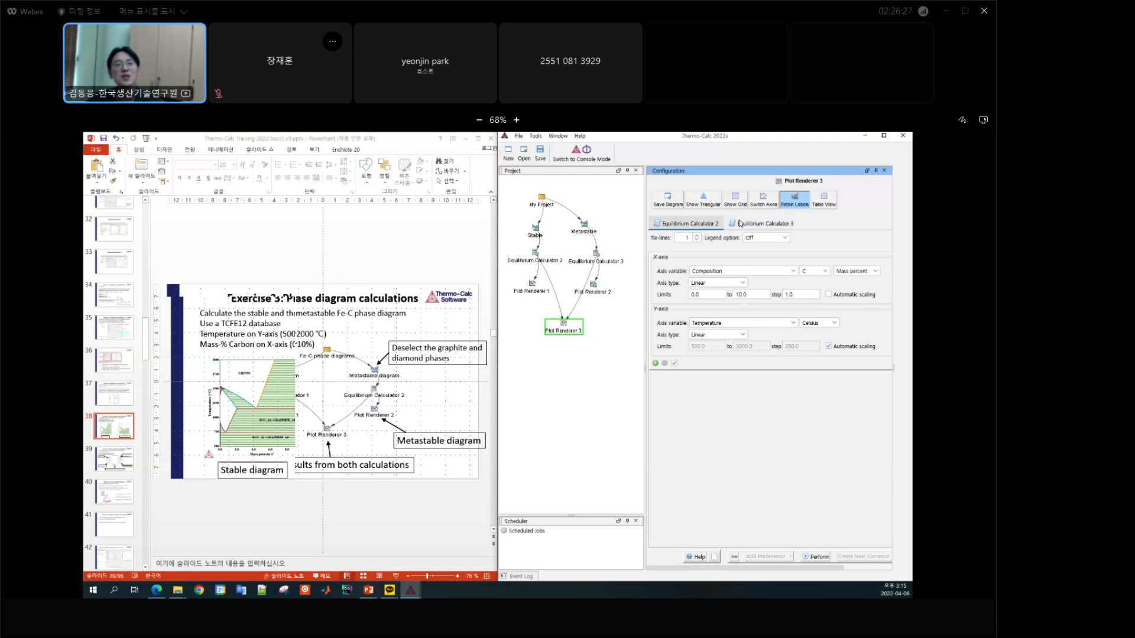
pyautogui.click(756, 225)
pyautogui.click(702, 225)
pyautogui.click(735, 227)
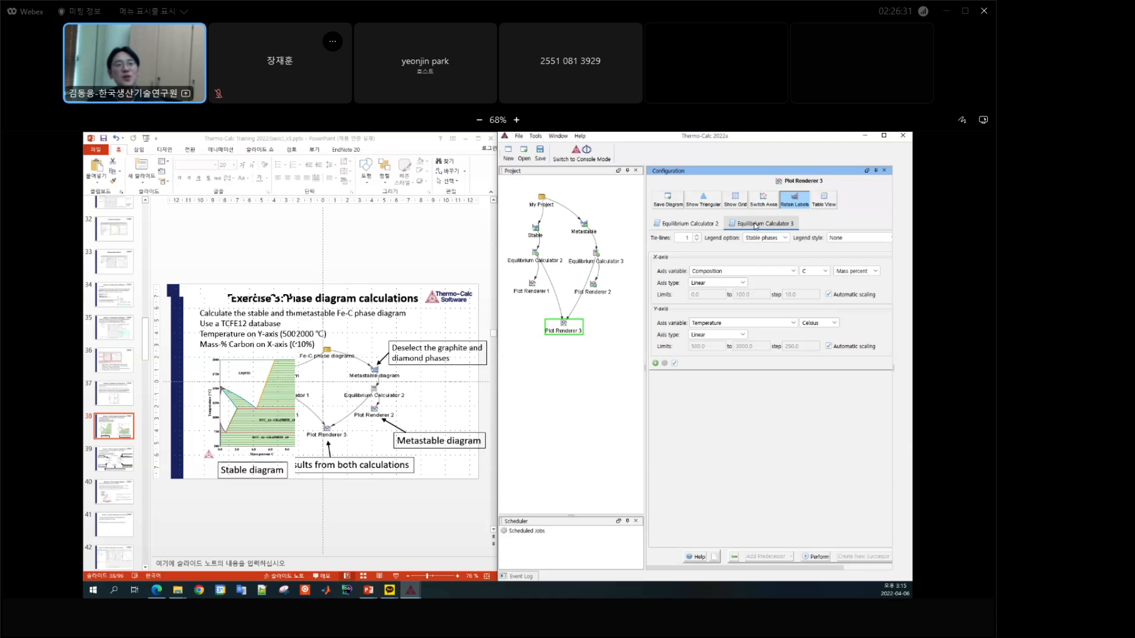
pyautogui.click(696, 225)
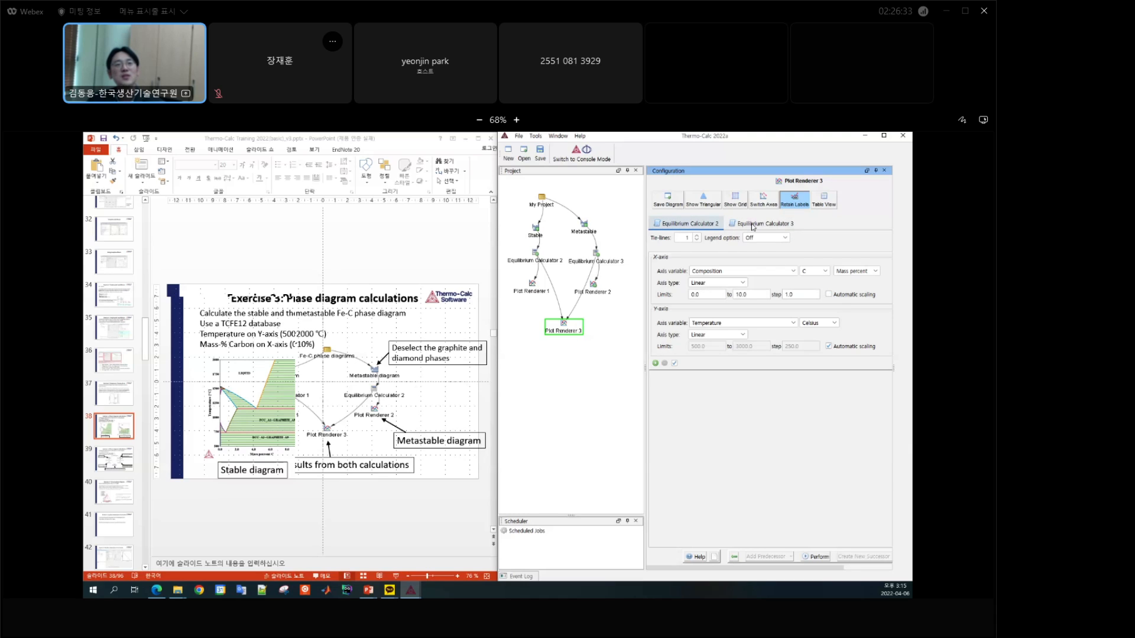
# Step: Set the legend option for Equilibrium Calculator 3 to Off in Plot Renderer 3
pyautogui.click(753, 225)
pyautogui.click(770, 239)
pyautogui.click(769, 270)
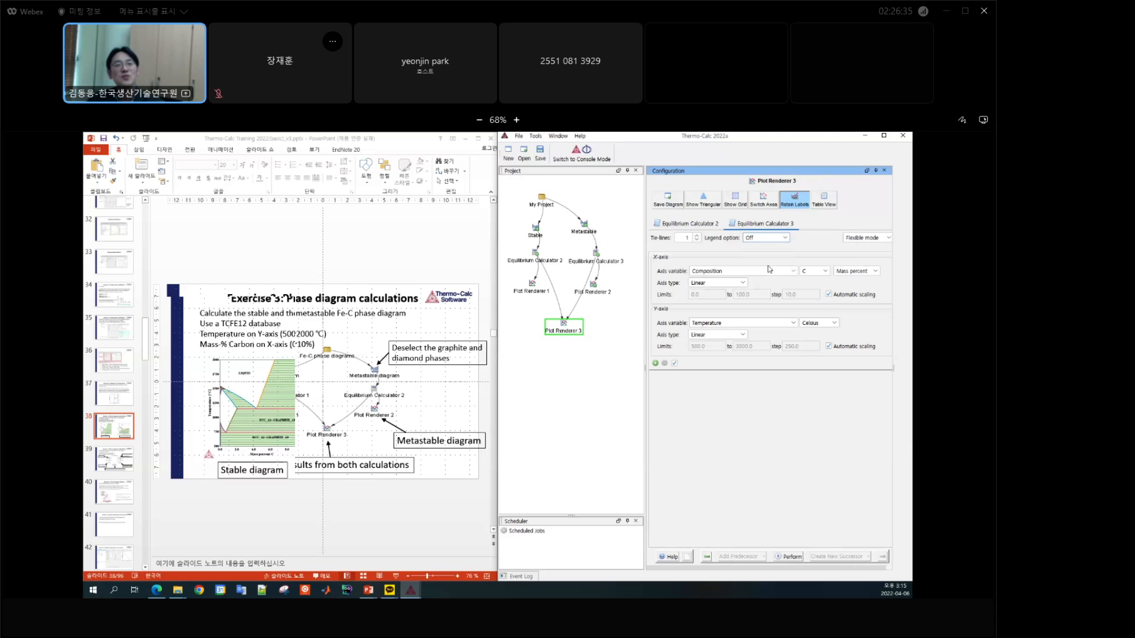
# Step: Disable automatic X-axis scaling for Equilibrium Calculator 3 and set the upper limit to 10 with a step of 1
pyautogui.click(705, 225)
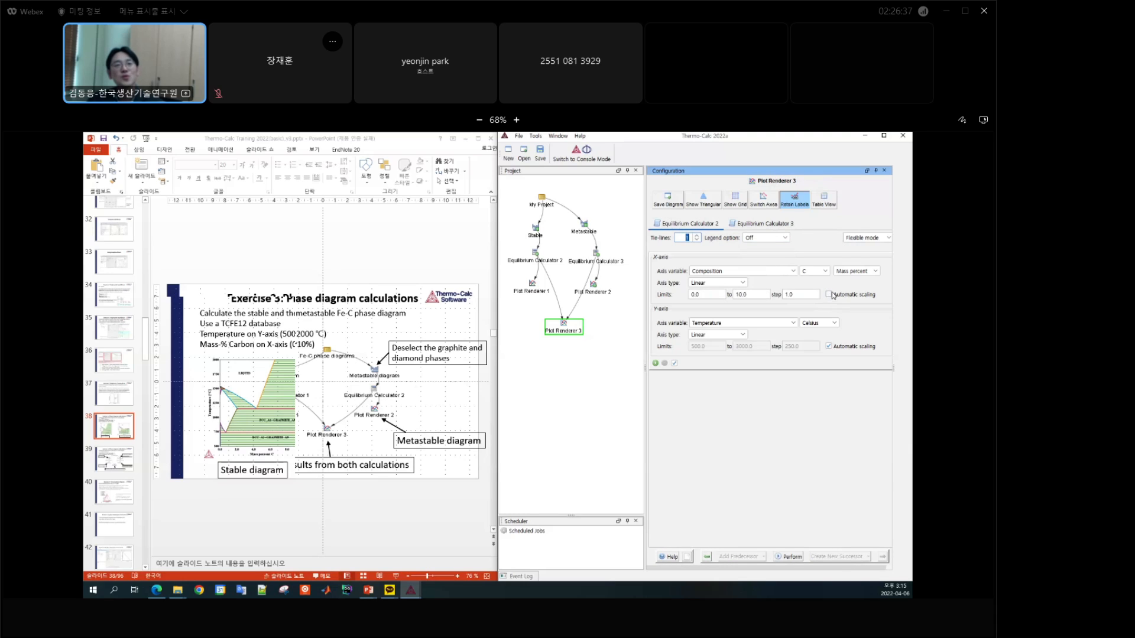
pyautogui.click(762, 225)
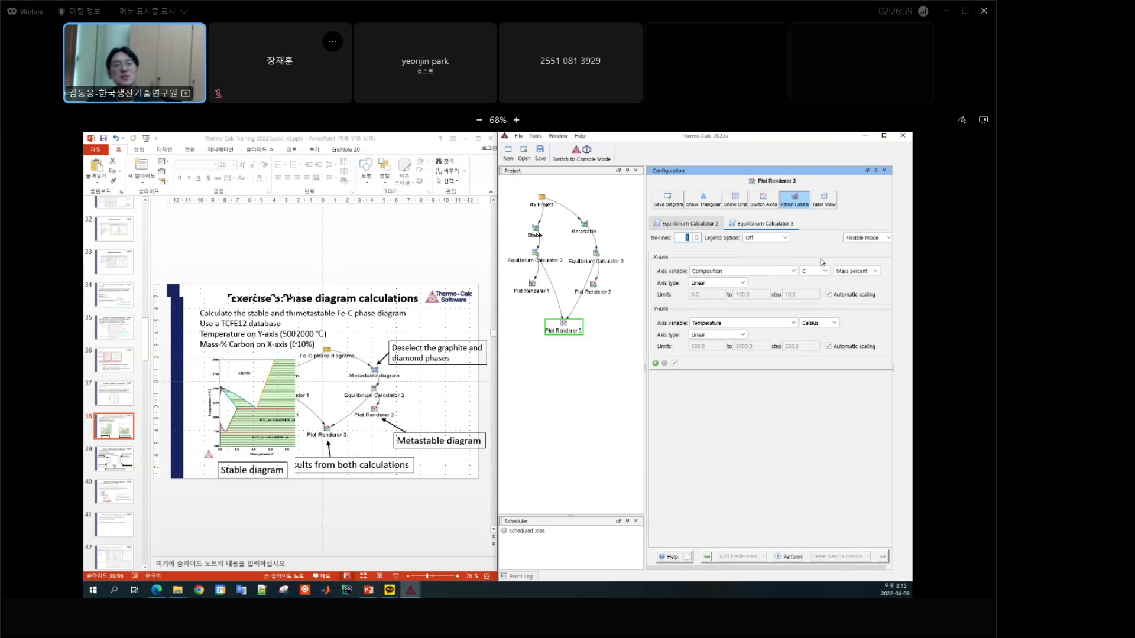
pyautogui.click(855, 295)
pyautogui.doubleClick(762, 294)
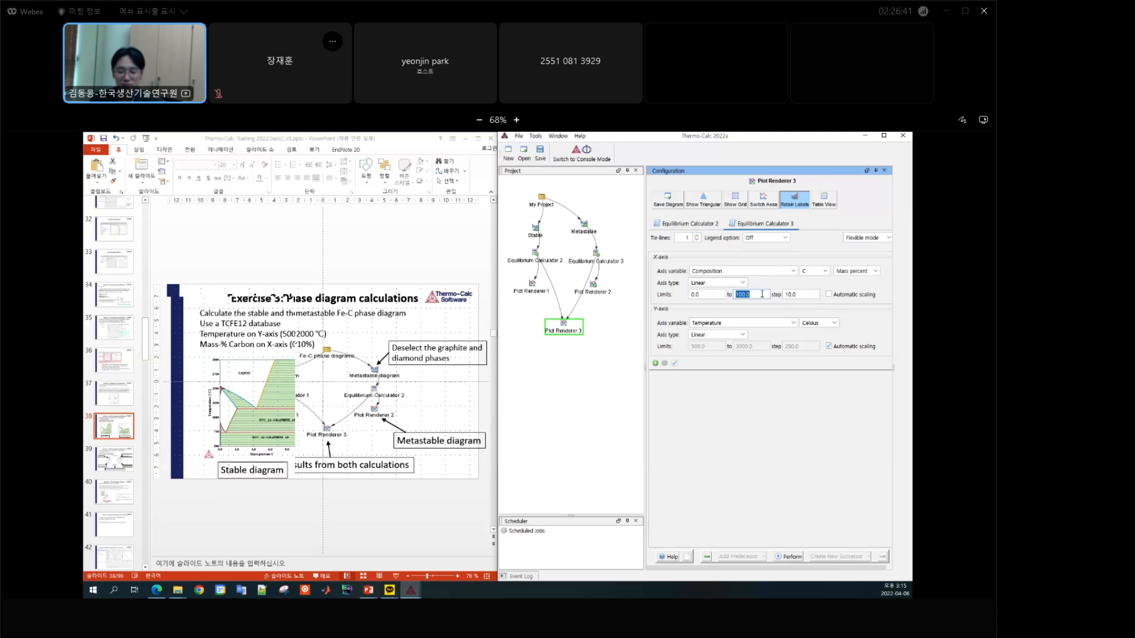
pyautogui.write('10')
pyautogui.press('Tab')
pyautogui.write('1')
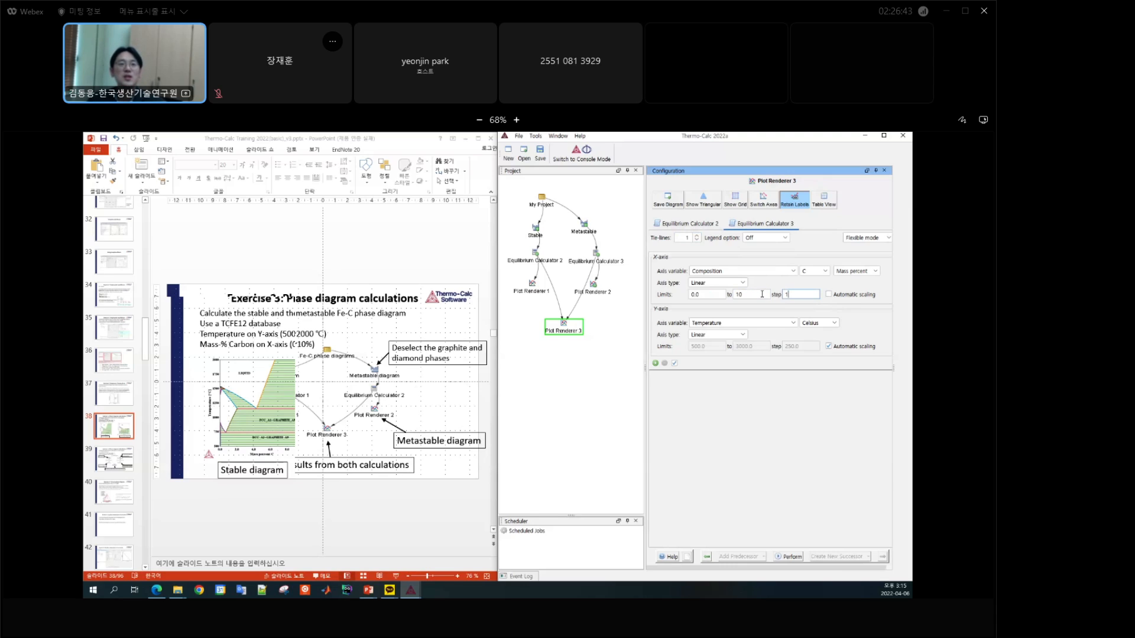
# Step: Perform Plot Renderer 3, bring up the Results window and move it away from the configuration settings
pyautogui.click(792, 556)
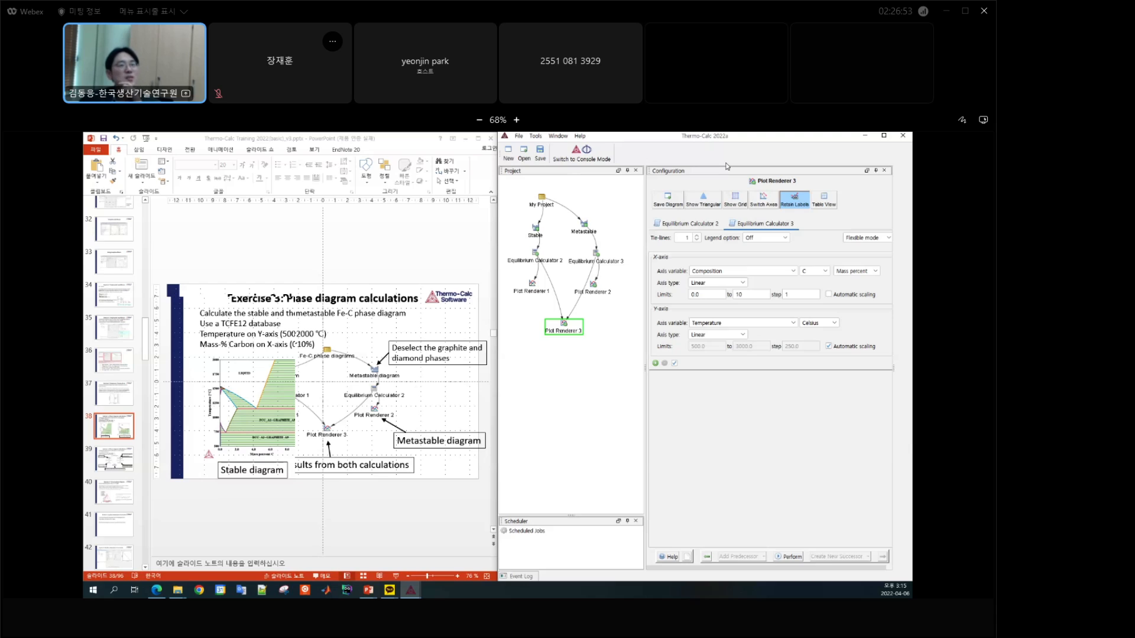
pyautogui.click(558, 136)
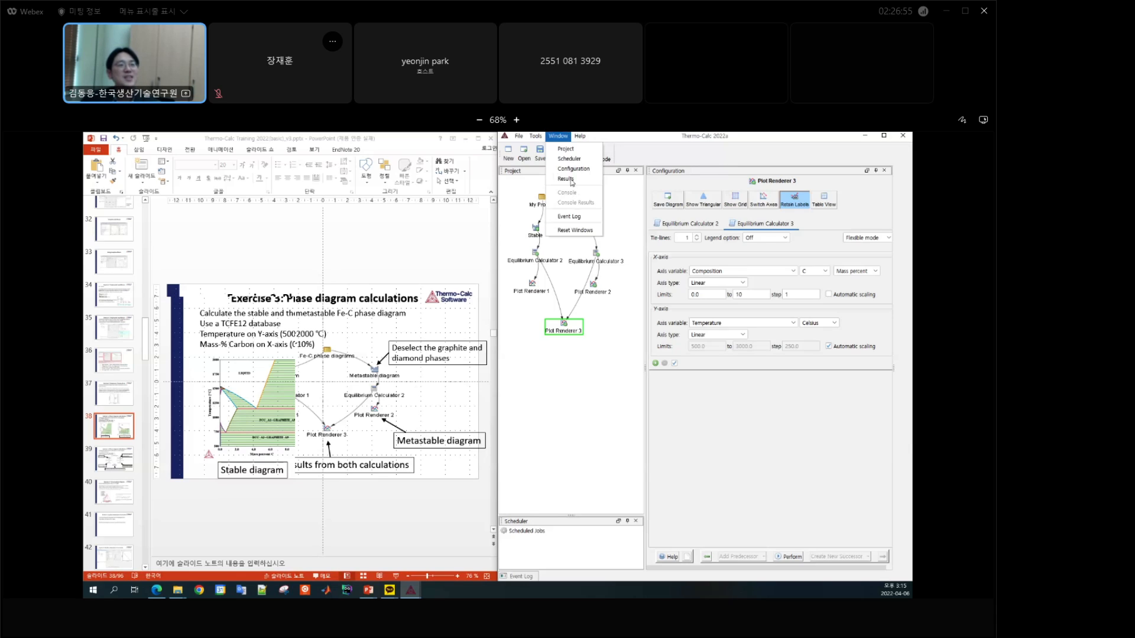
pyautogui.click(572, 180)
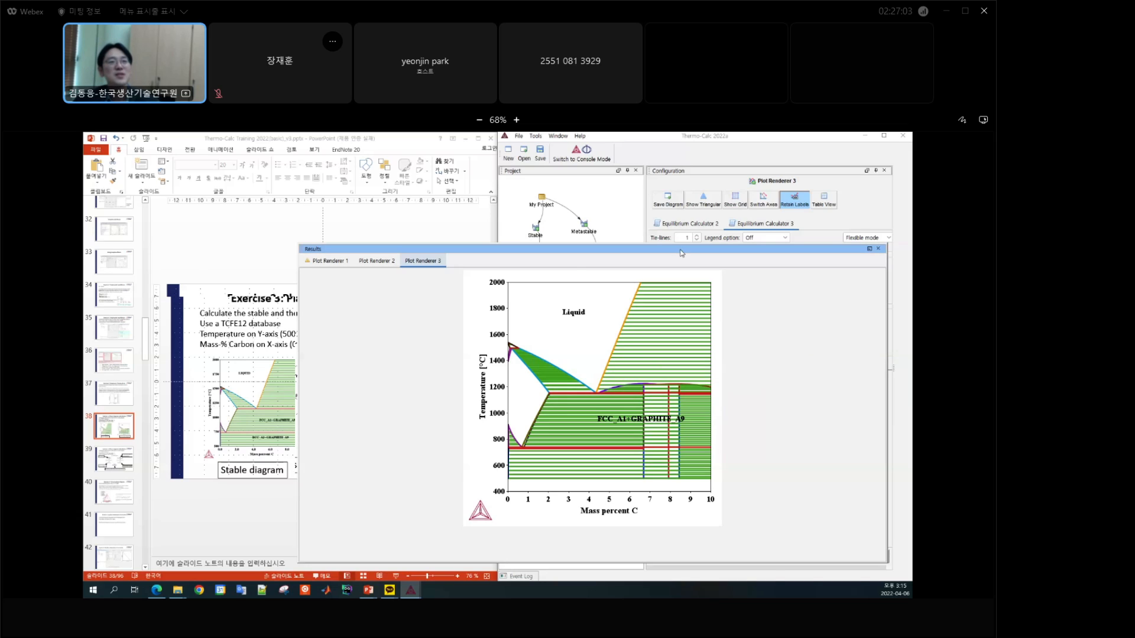
pyautogui.moveTo(682, 253); pyautogui.dragTo(577, 266)
# Step: Set the tie-lines for Equilibrium Calculator 2 to 0 in Plot Renderer 3 and perform the plot again
pyautogui.click(710, 249)
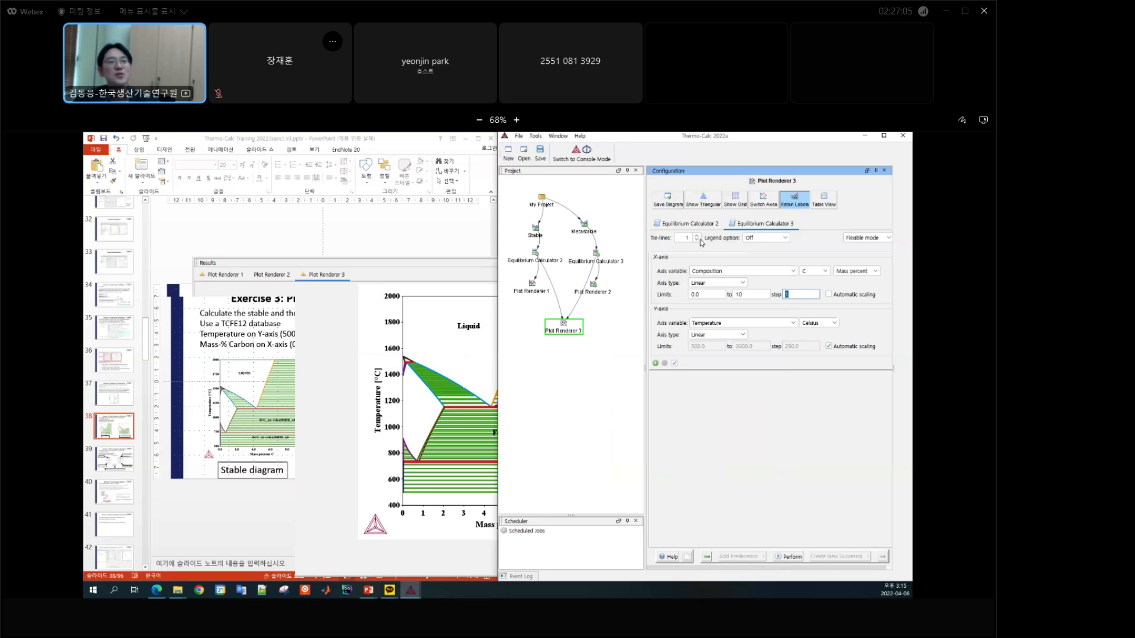
pyautogui.click(687, 237)
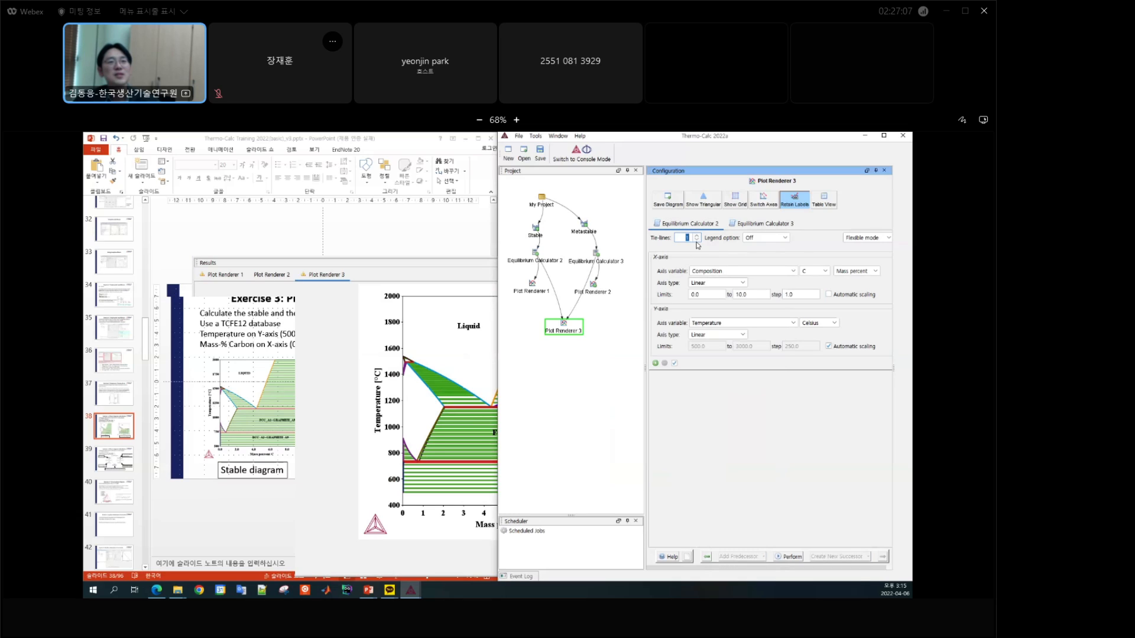
pyautogui.write('0')
pyautogui.click(791, 556)
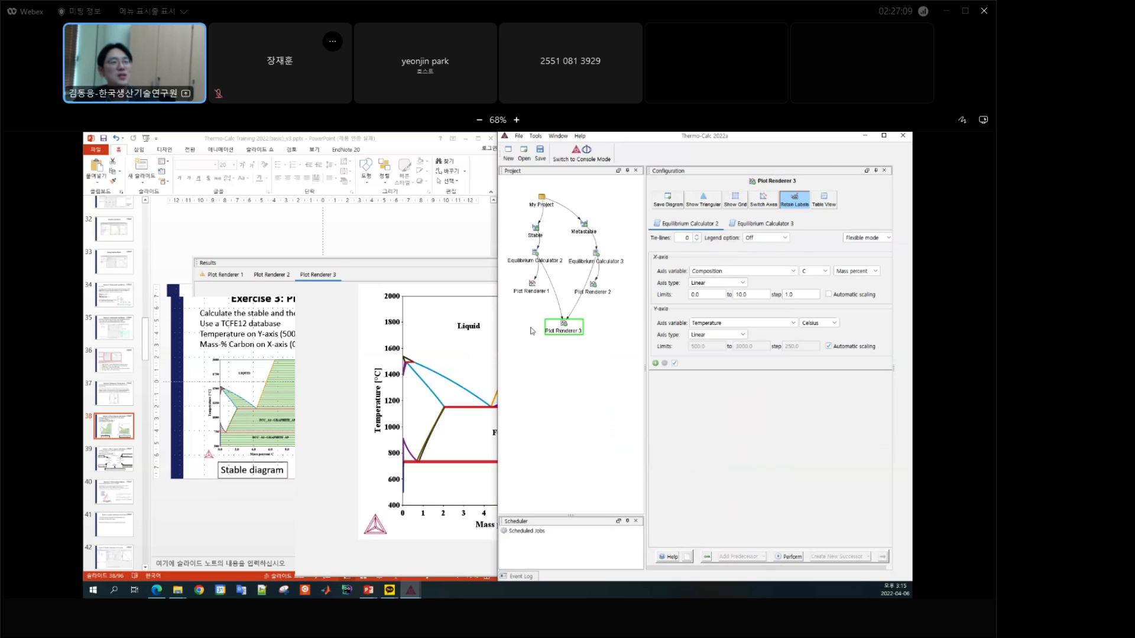
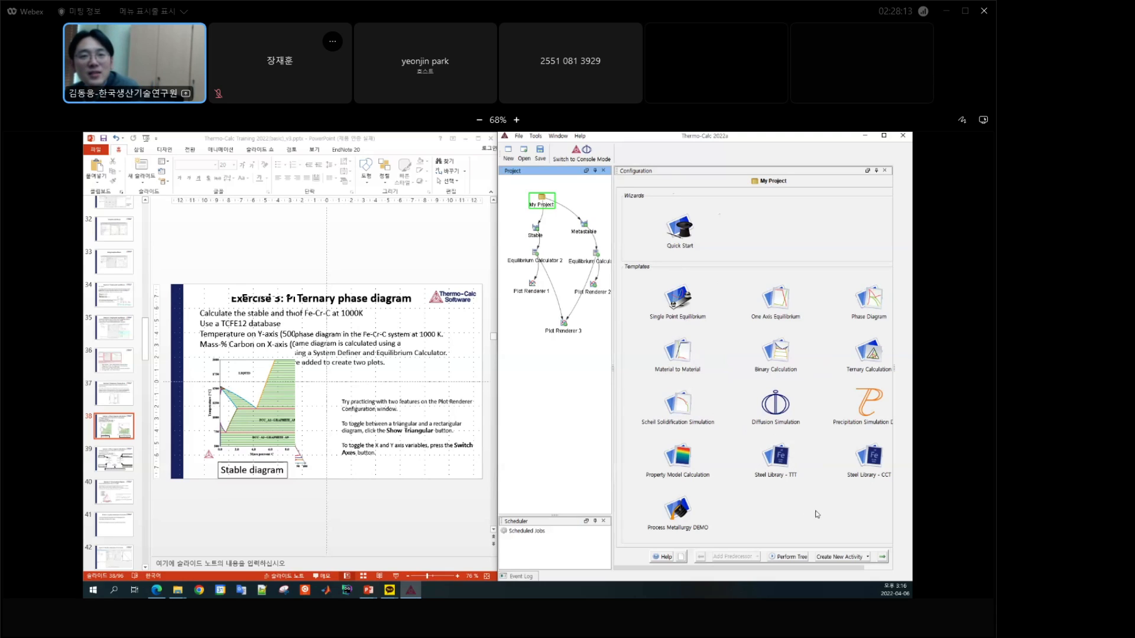
# Step: Add a Ternary Calculation template to the project and select Fe, Cr and C as its elements
pyautogui.click(874, 355)
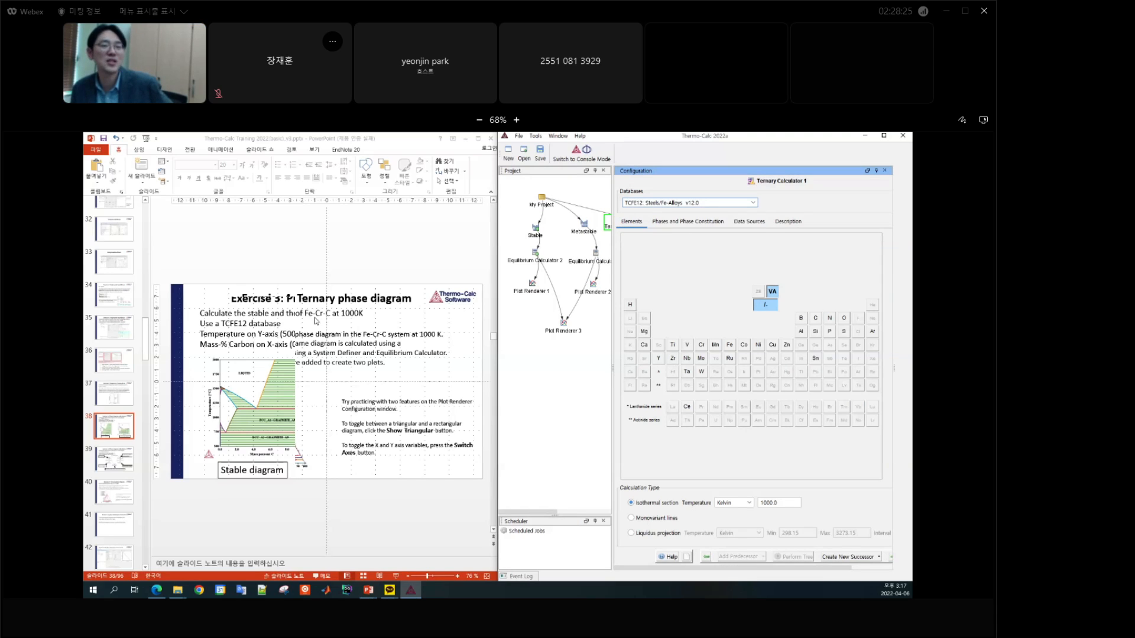
pyautogui.click(730, 345)
pyautogui.click(707, 347)
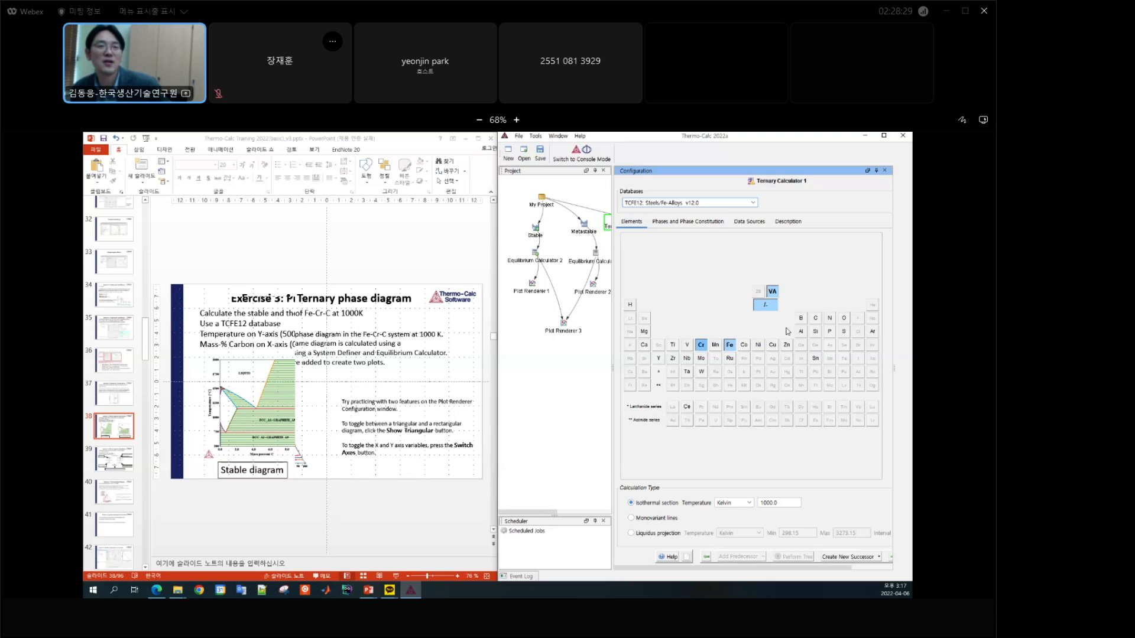
pyautogui.click(815, 321)
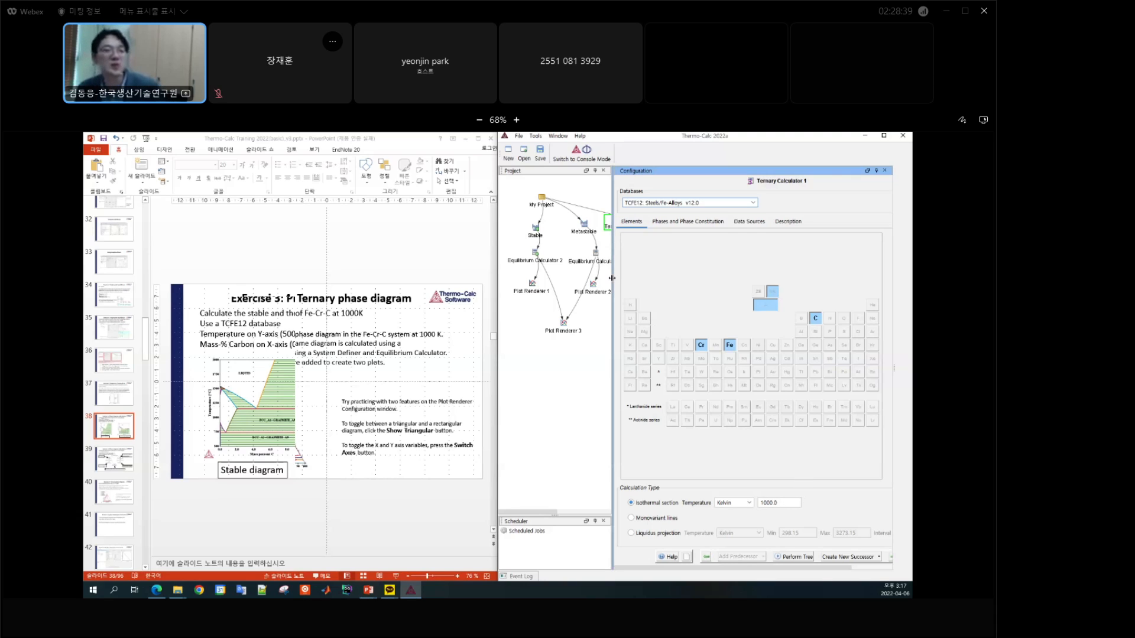
# Step: Reposition the Ternary Calculator 1 and Plot Renderer 4 nodes below Plot Renderer 3 in the project tree
pyautogui.moveTo(612, 277); pyautogui.dragTo(545, 373)
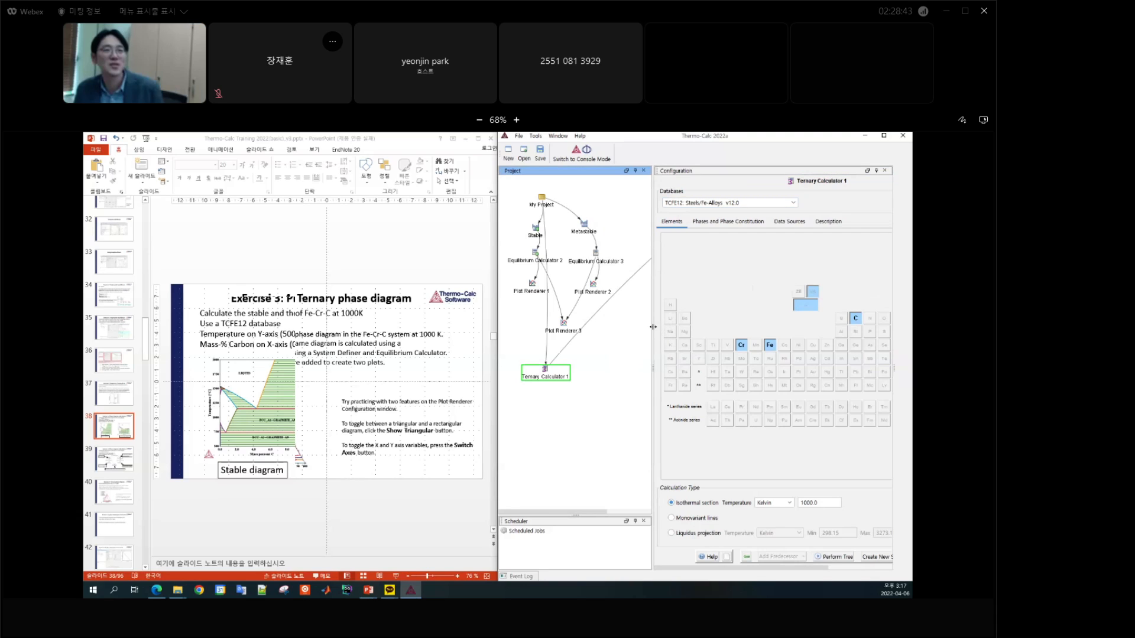
pyautogui.moveTo(653, 331); pyautogui.dragTo(678, 313)
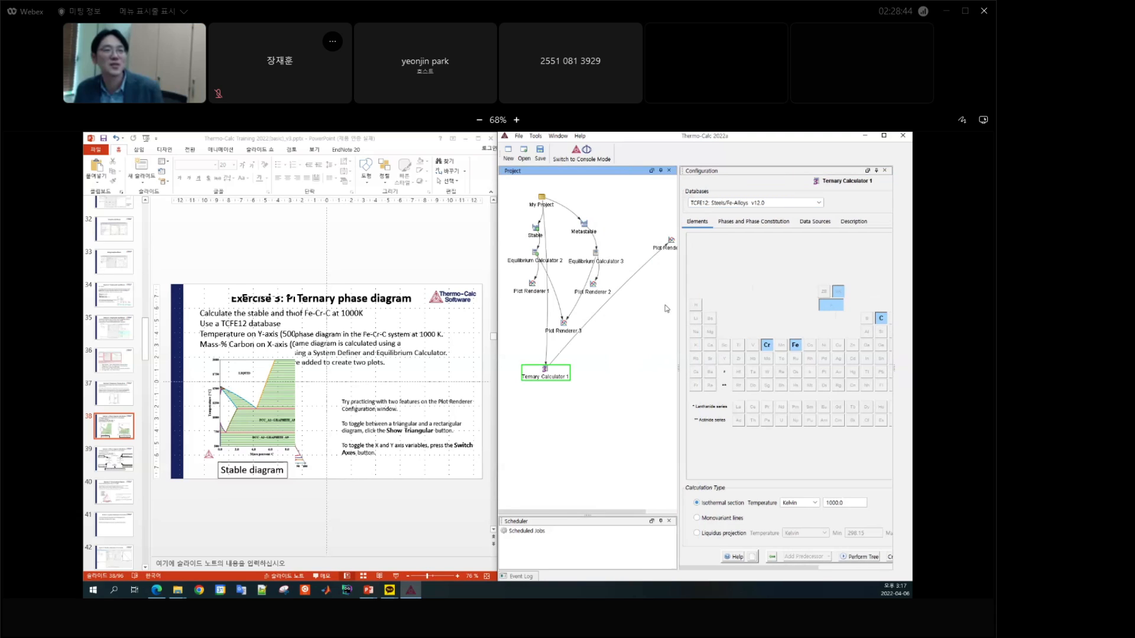
pyautogui.click(671, 243)
pyautogui.moveTo(677, 285); pyautogui.dragTo(619, 286)
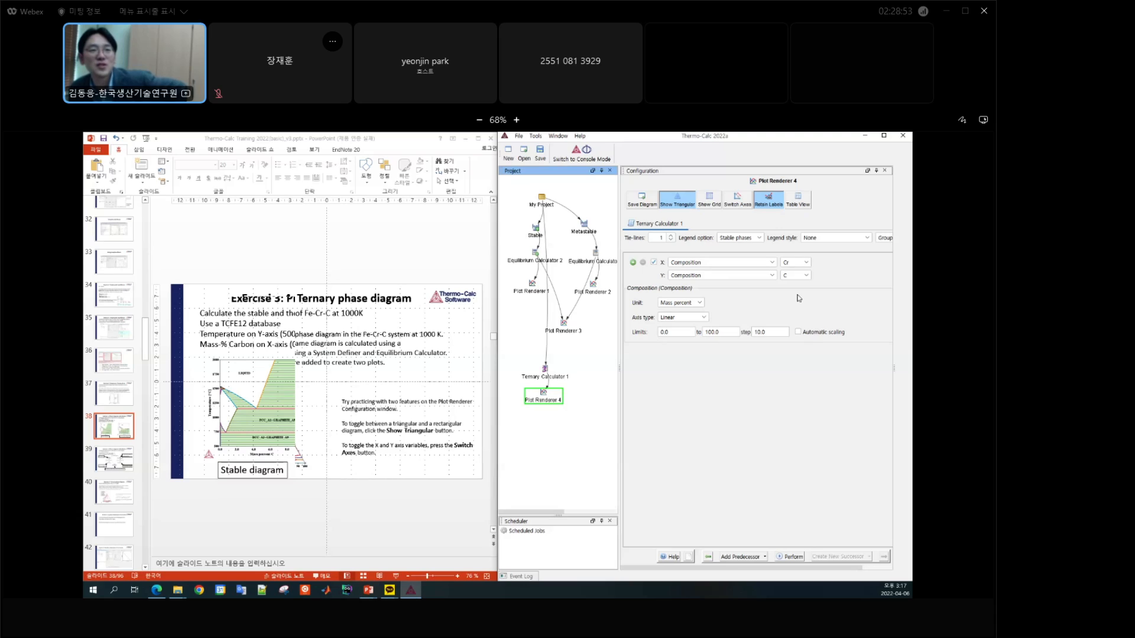
# Step: Set the tie-lines to 0 in Plot Renderer 4, perform the calculation and bring up the Results window
pyautogui.click(671, 240)
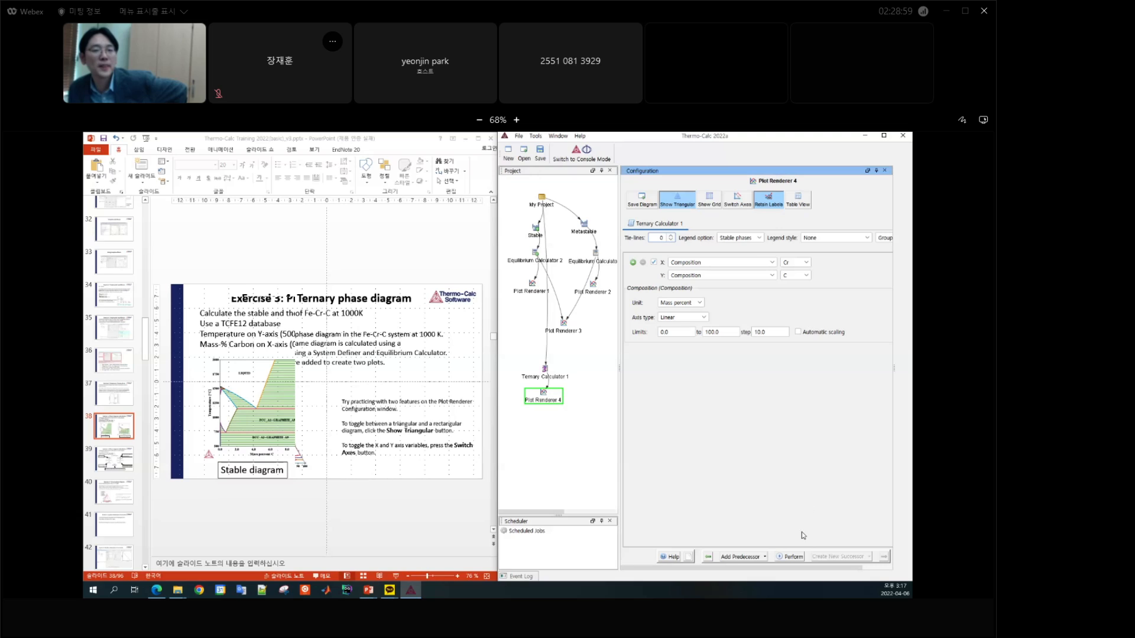
pyautogui.click(793, 558)
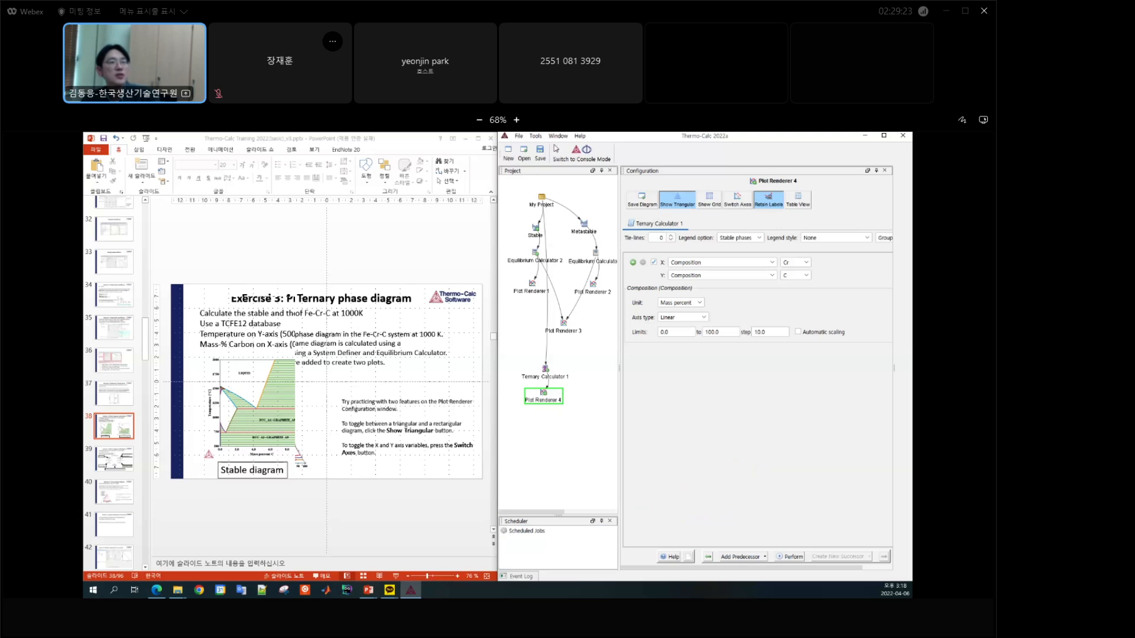
pyautogui.click(557, 136)
pyautogui.click(569, 180)
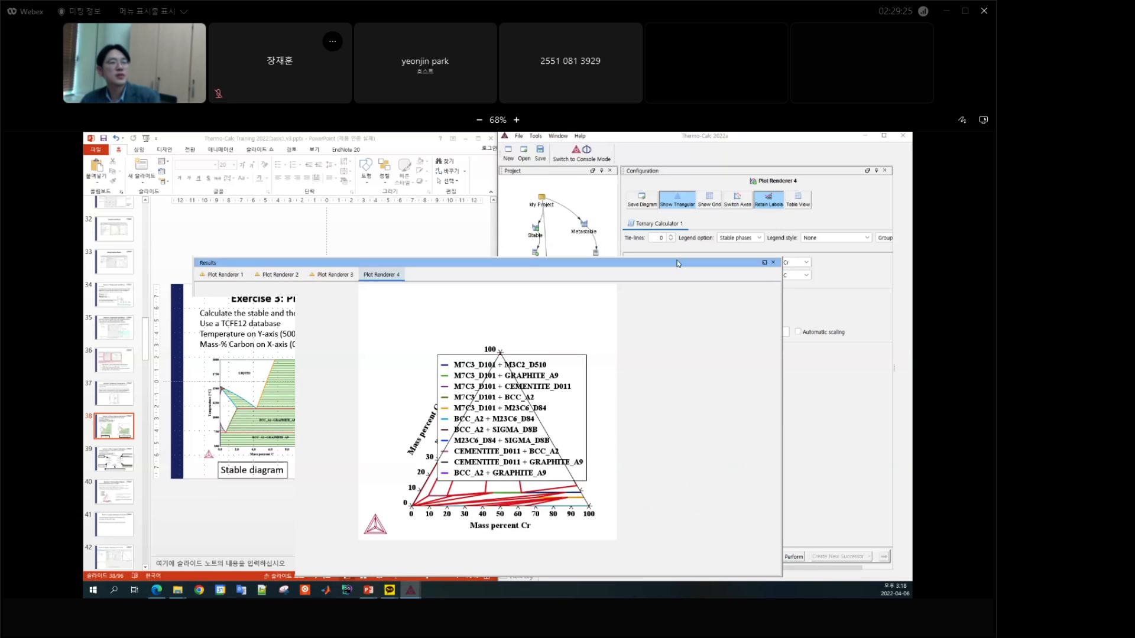
# Step: Move the ternary plot's legend to the upper-left corner clear of the triangle, and shift the Results window off the configuration settings
pyautogui.moveTo(529, 265); pyautogui.dragTo(561, 225)
pyautogui.moveTo(602, 370); pyautogui.dragTo(495, 365)
pyautogui.moveTo(492, 316); pyautogui.dragTo(439, 295)
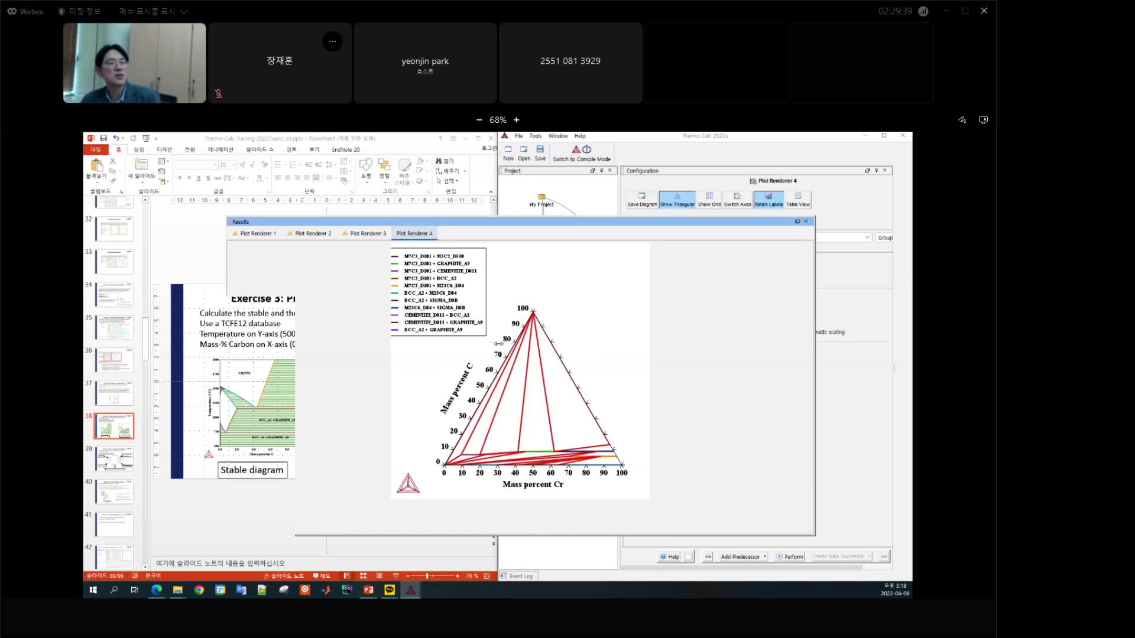
pyautogui.moveTo(440, 296)
pyautogui.mouseDown()
pyautogui.moveTo(469, 300)
pyautogui.moveTo(447, 297)
pyautogui.mouseUp()
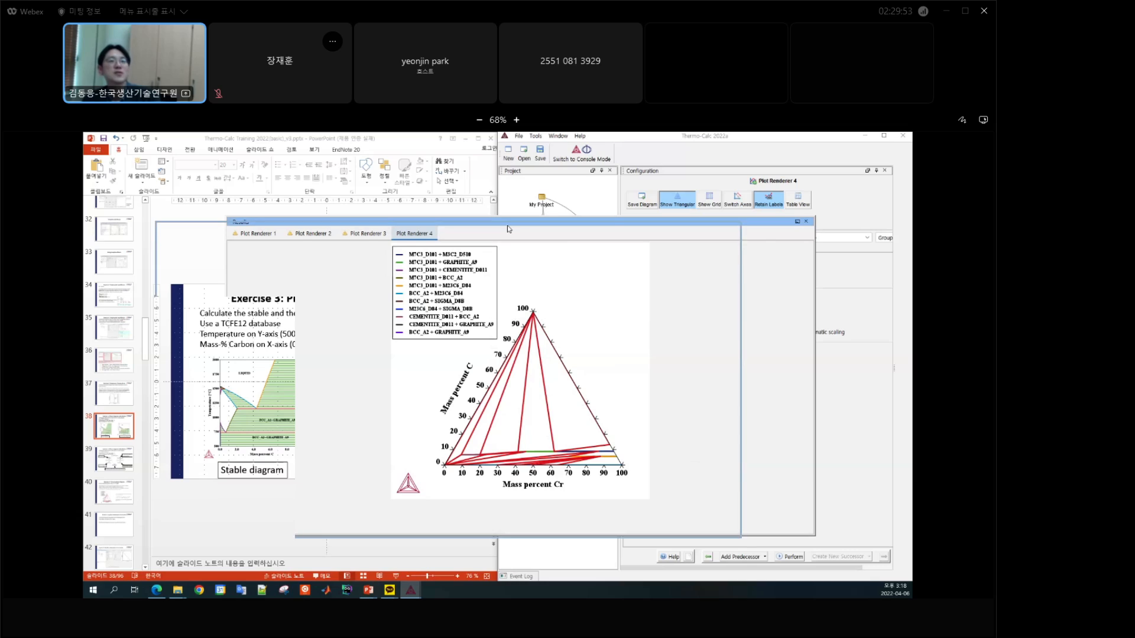
pyautogui.moveTo(507, 225); pyautogui.dragTo(437, 230)
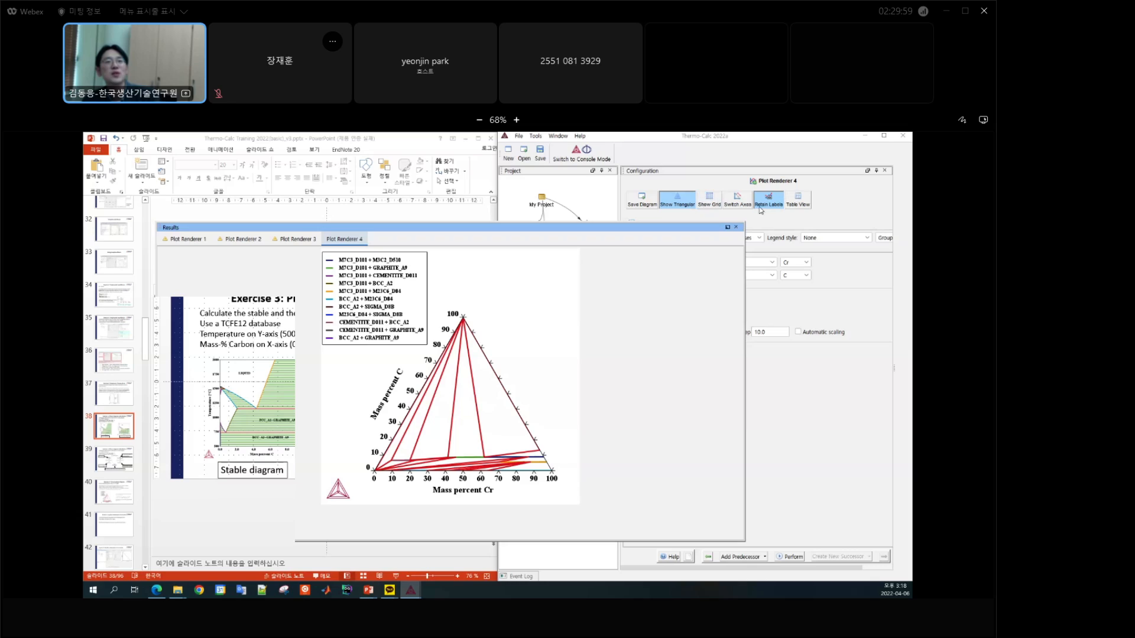
pyautogui.moveTo(700, 231); pyautogui.dragTo(584, 248)
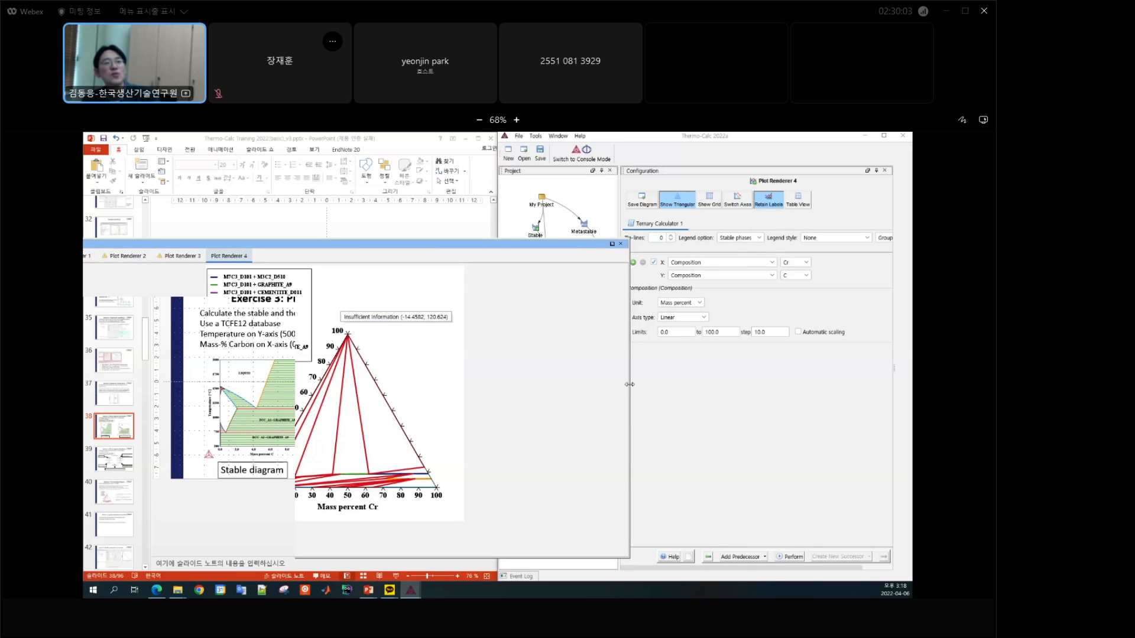
# Step: Plot the Fe-Cr-C section as a rectangular diagram and switch it back to the triangular form
pyautogui.click(678, 204)
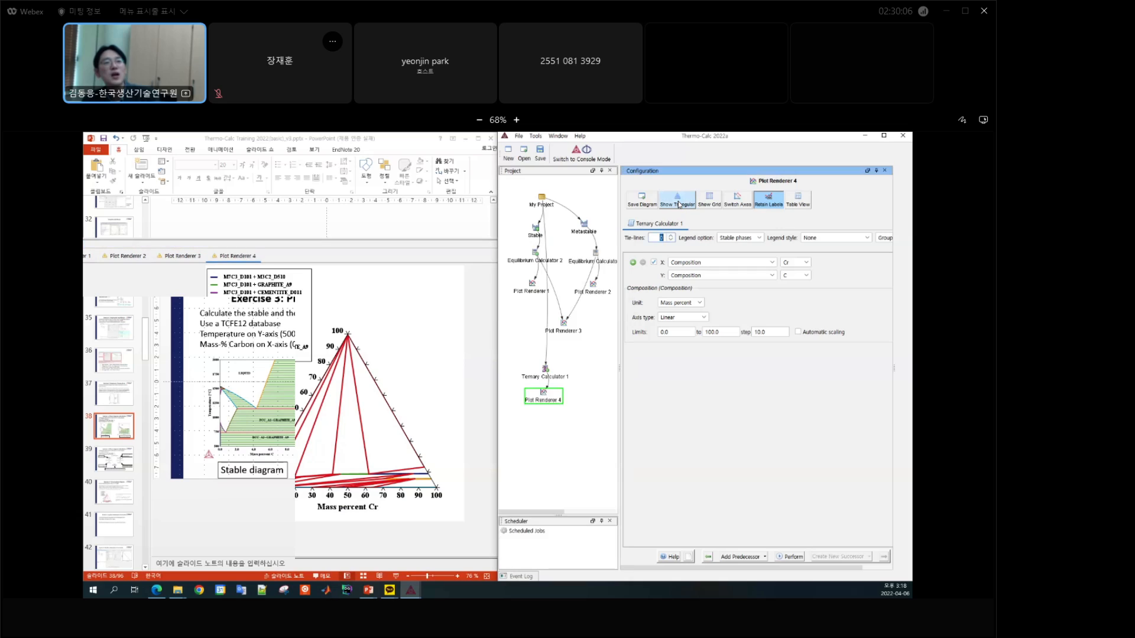
pyautogui.click(794, 556)
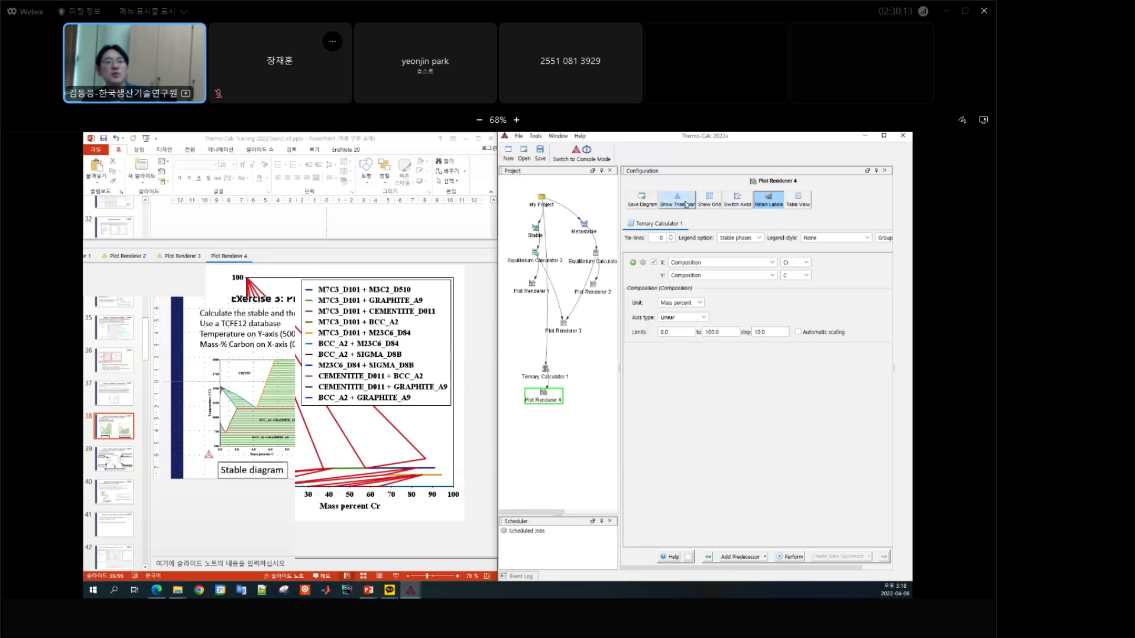
pyautogui.click(686, 205)
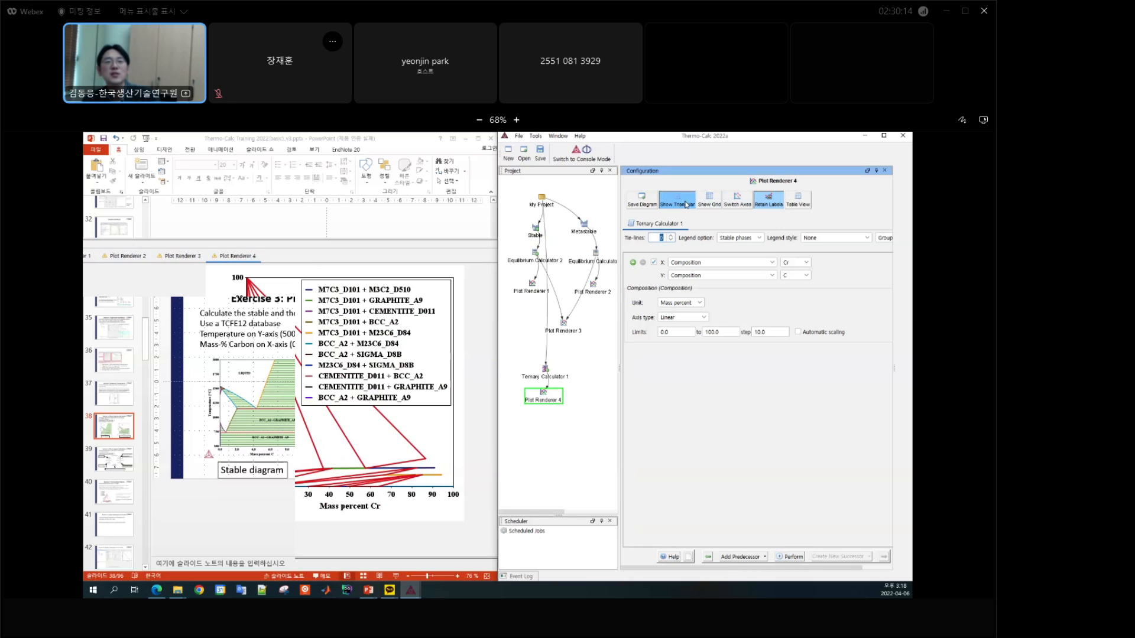
pyautogui.click(790, 559)
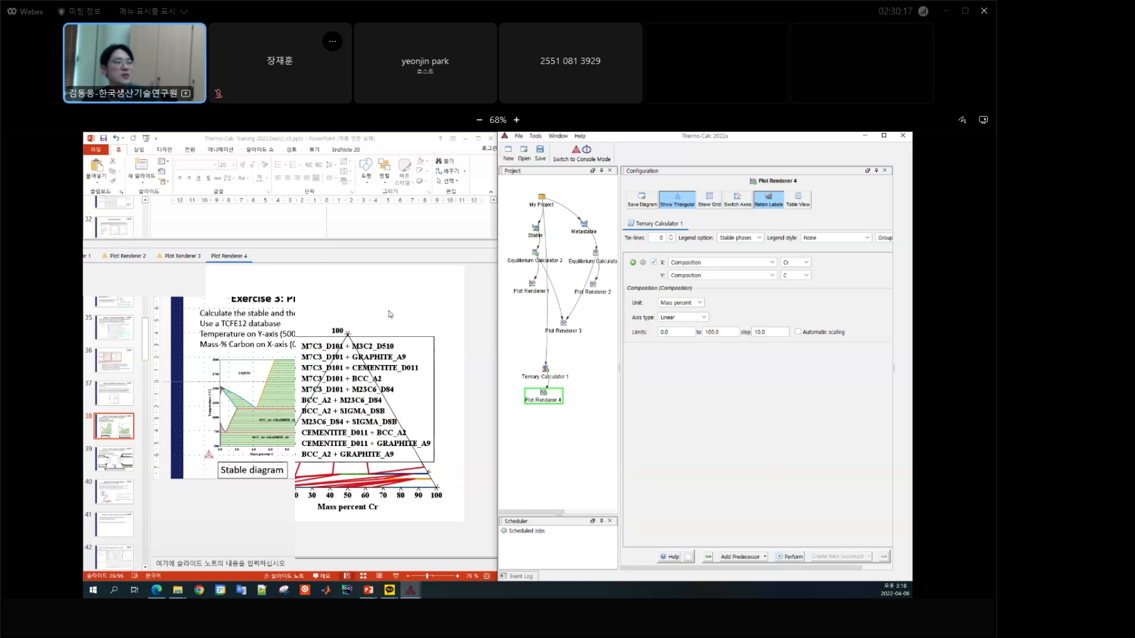
# Step: Switch to the PowerPoint training slides and read the following exercise on tool steels
pyautogui.click(373, 225)
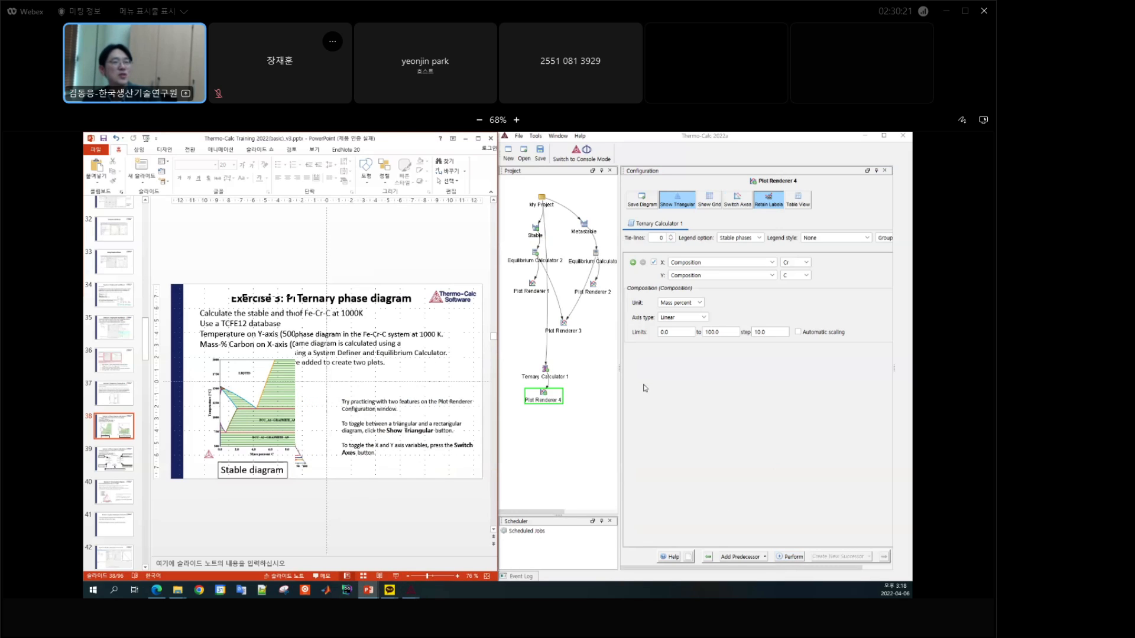
pyautogui.click(684, 202)
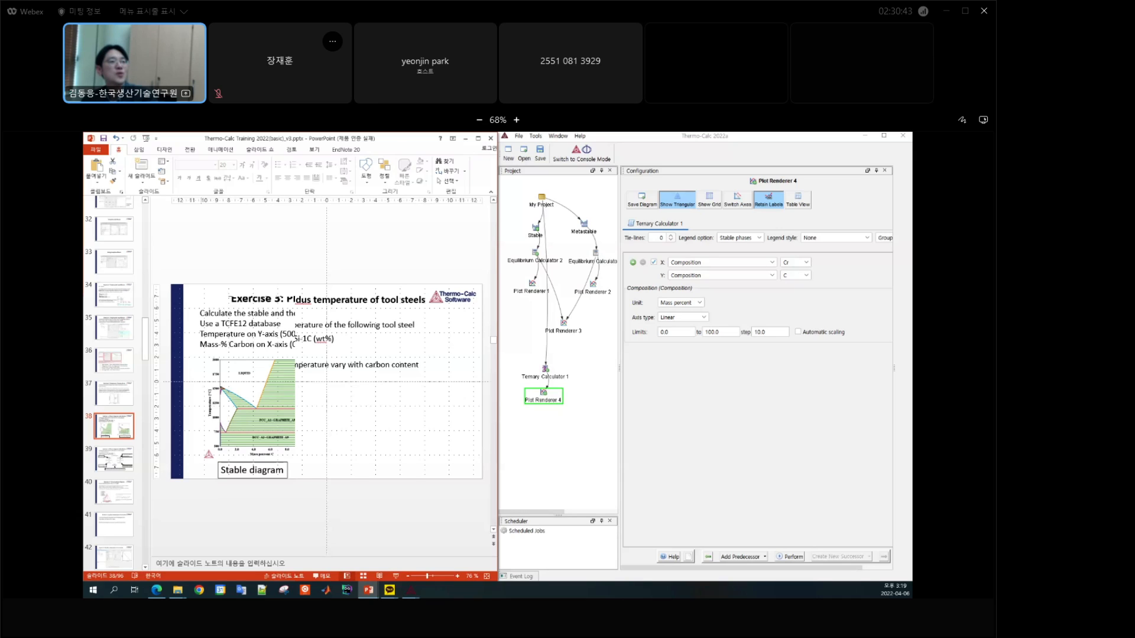
pyautogui.moveTo(206, 339); pyautogui.dragTo(350, 340)
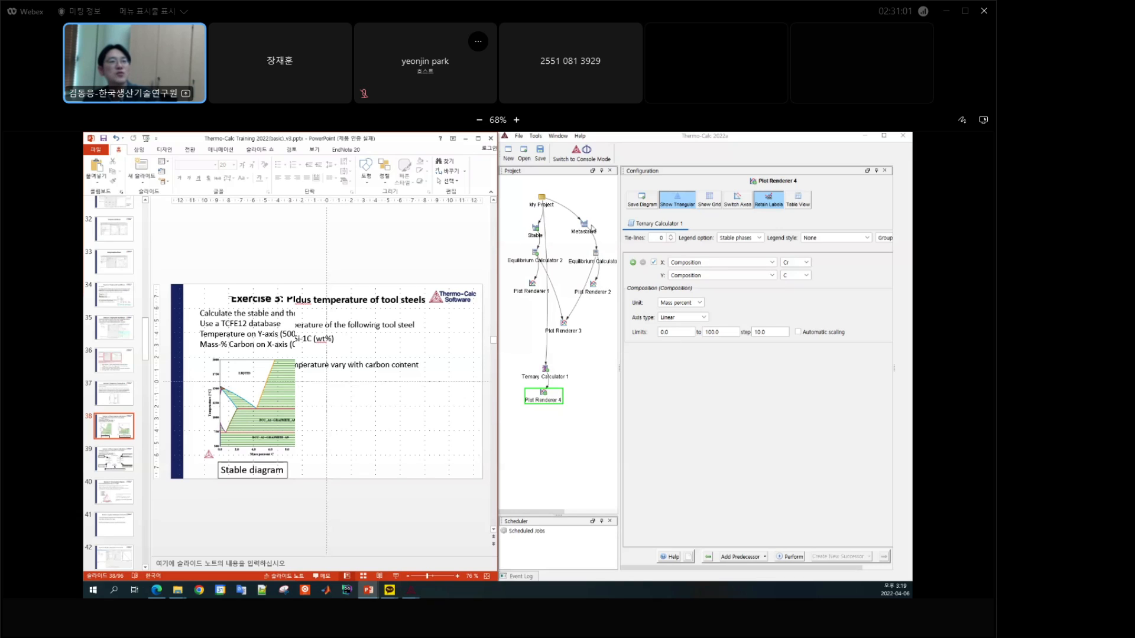
# Step: Start a new Thermo-Calc project without saving the current one and add a Single Point Equilibrium template
pyautogui.click(535, 229)
pyautogui.rightClick(536, 231)
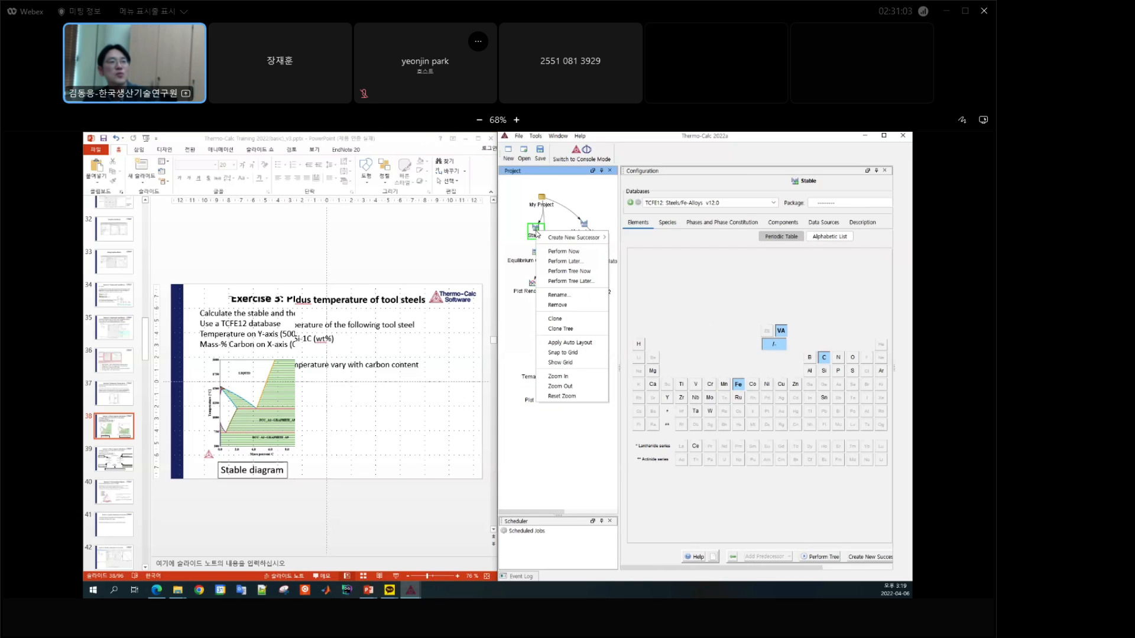
pyautogui.click(507, 155)
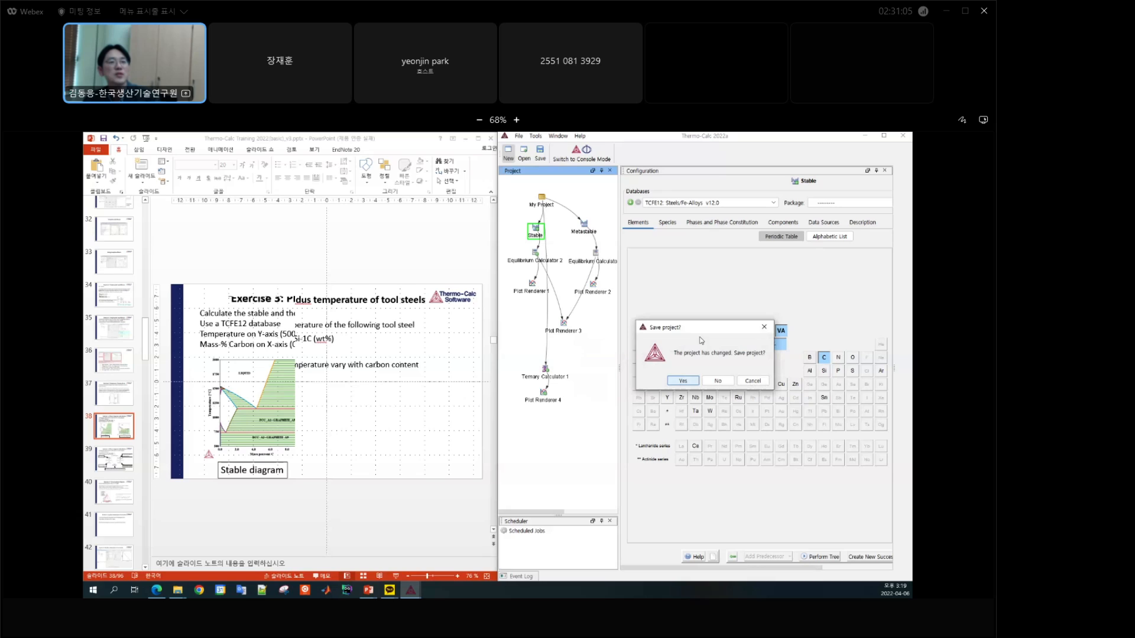
pyautogui.click(716, 382)
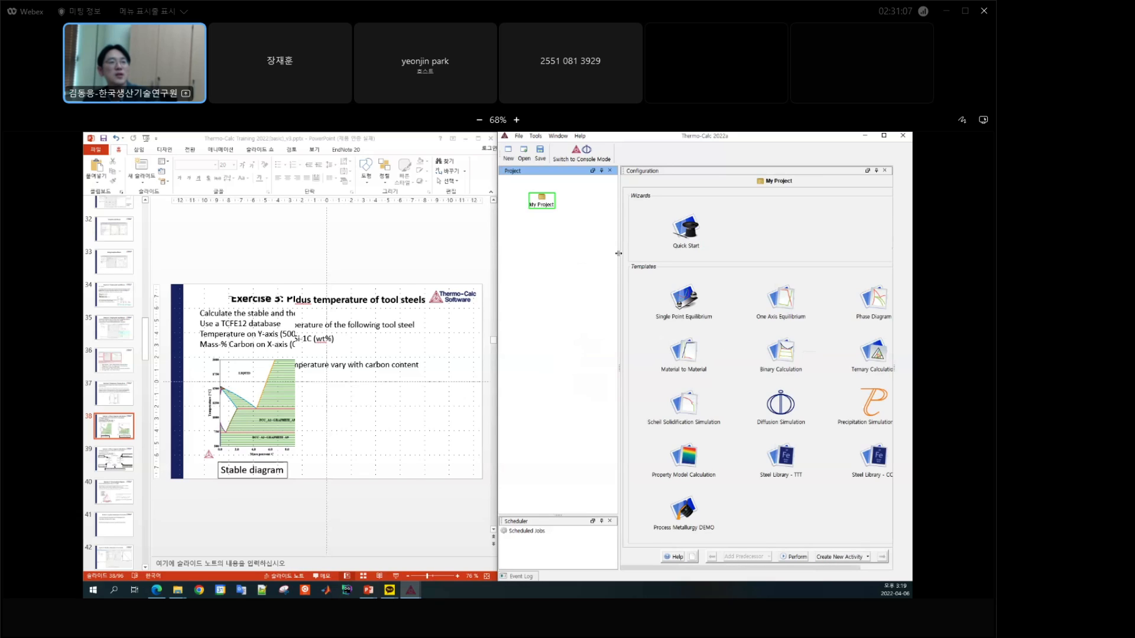
pyautogui.moveTo(618, 254); pyautogui.dragTo(556, 258)
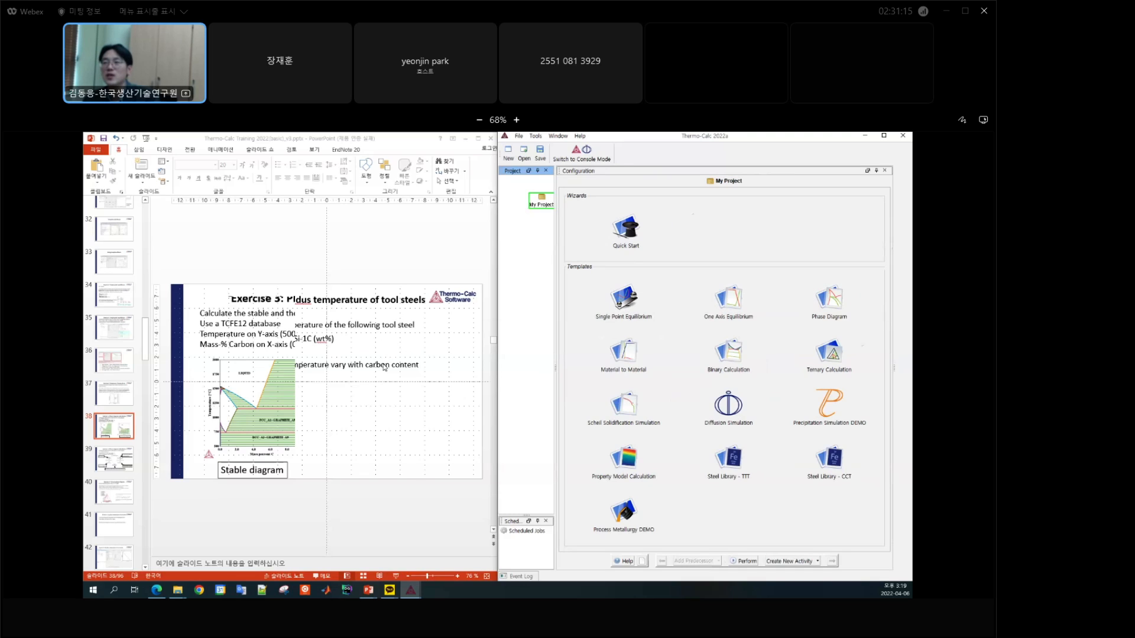
pyautogui.click(625, 302)
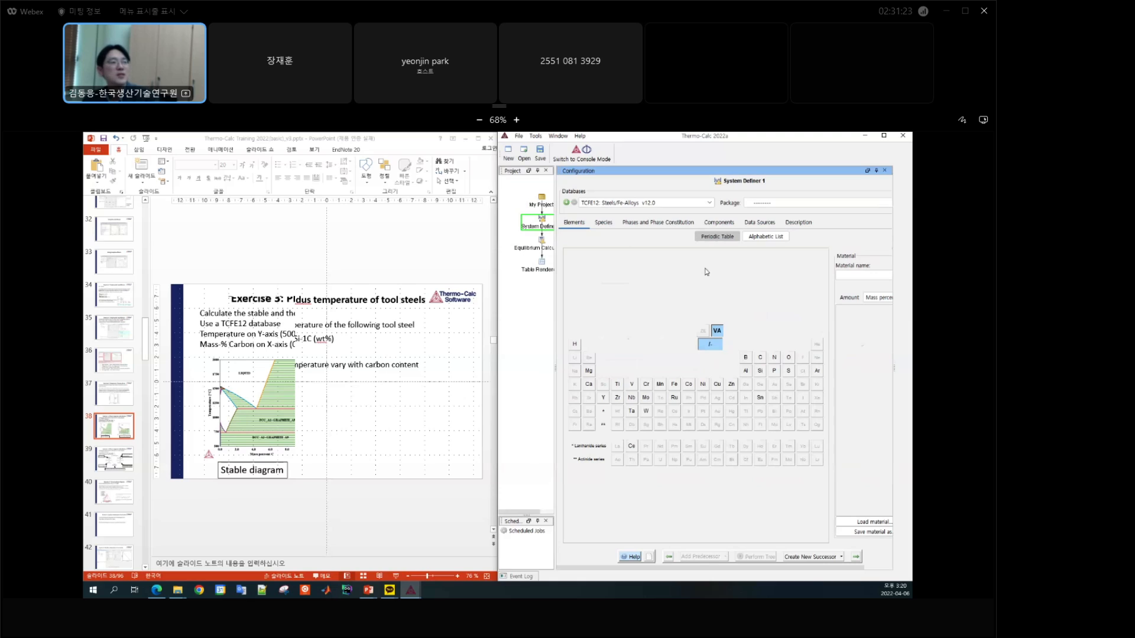
pyautogui.click(932, 622)
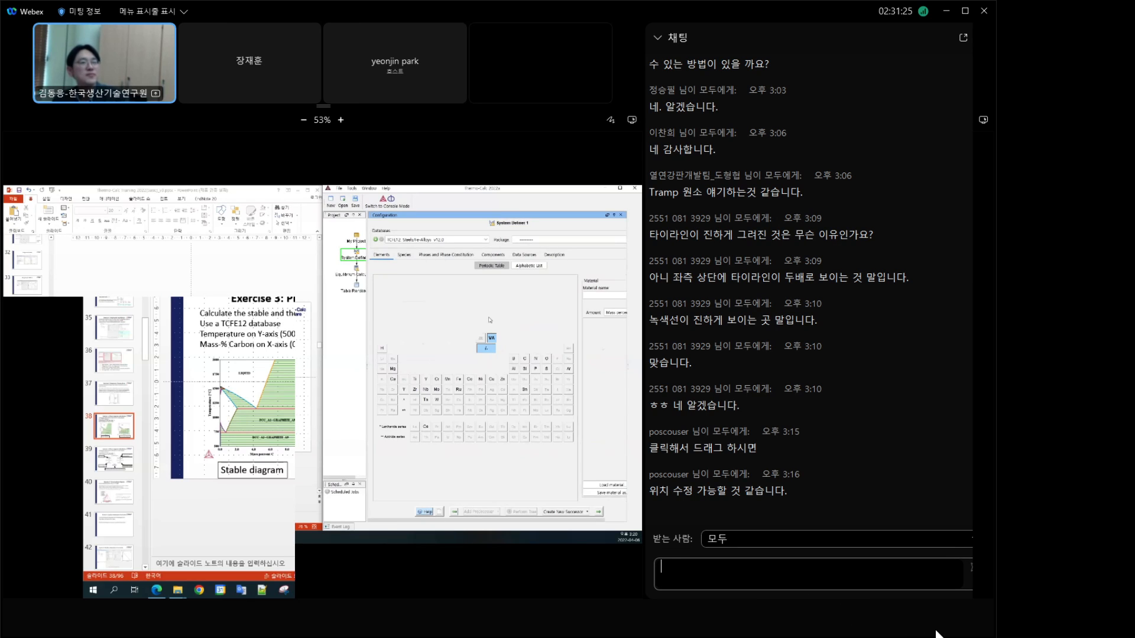
pyautogui.click(933, 622)
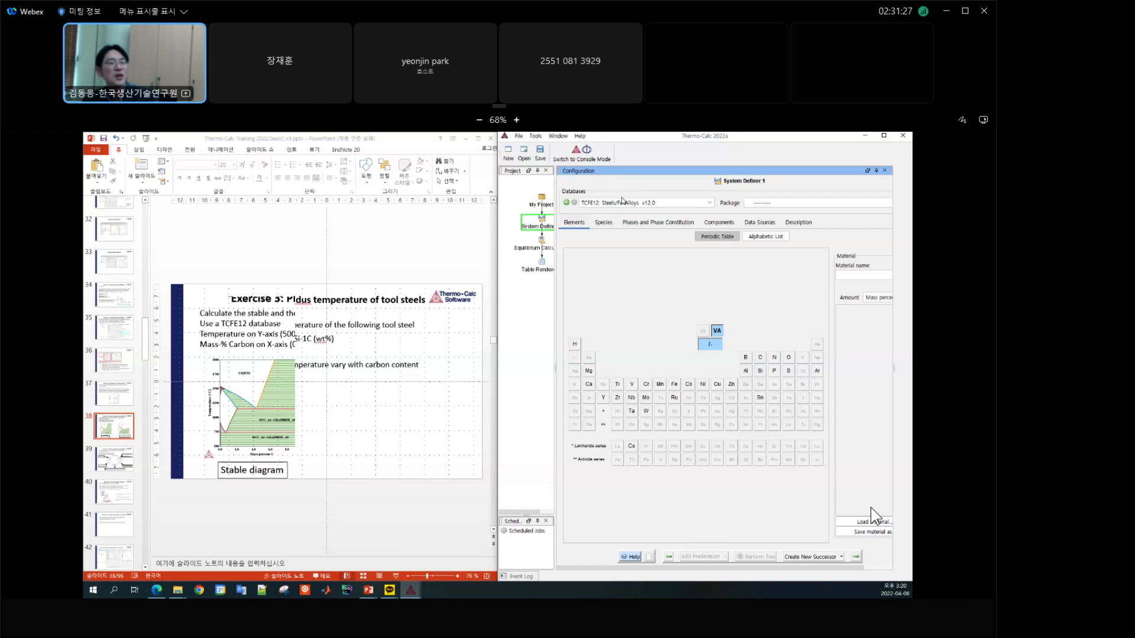
# Step: Select the elements Fe, Cr, Mo, V, Mn, Si and C in System Definer 1
pyautogui.click(674, 385)
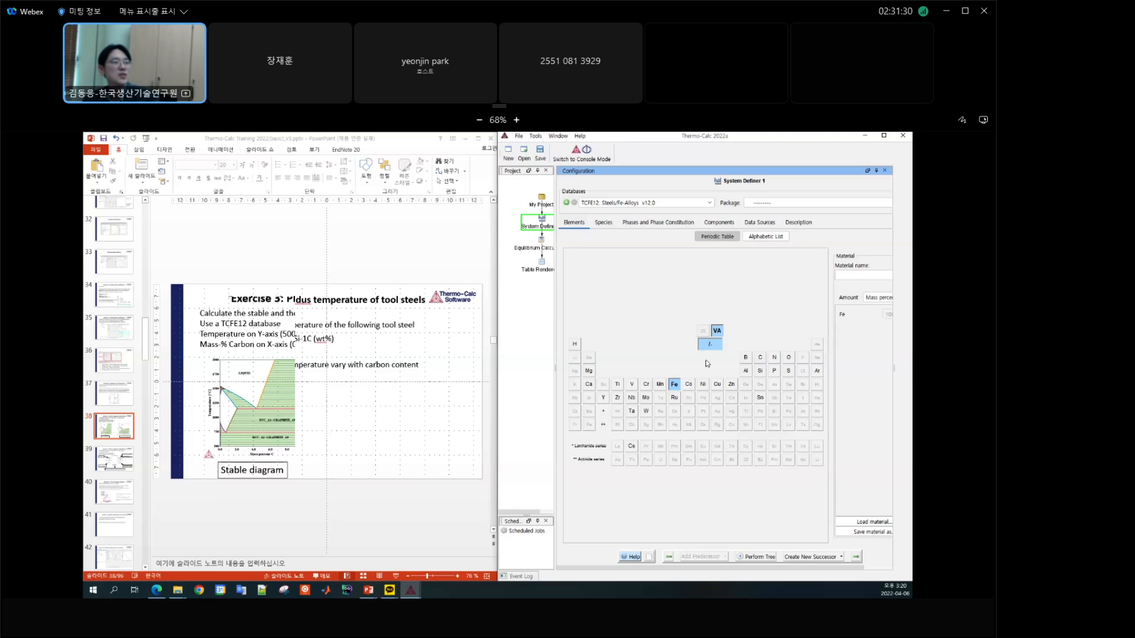
pyautogui.click(648, 386)
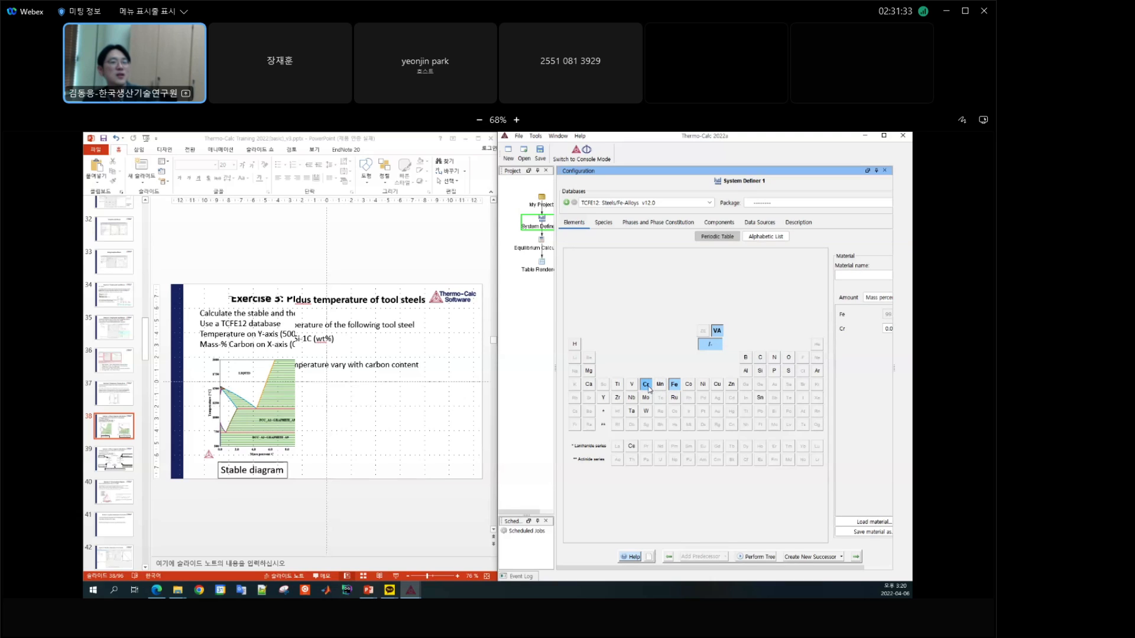
pyautogui.click(645, 397)
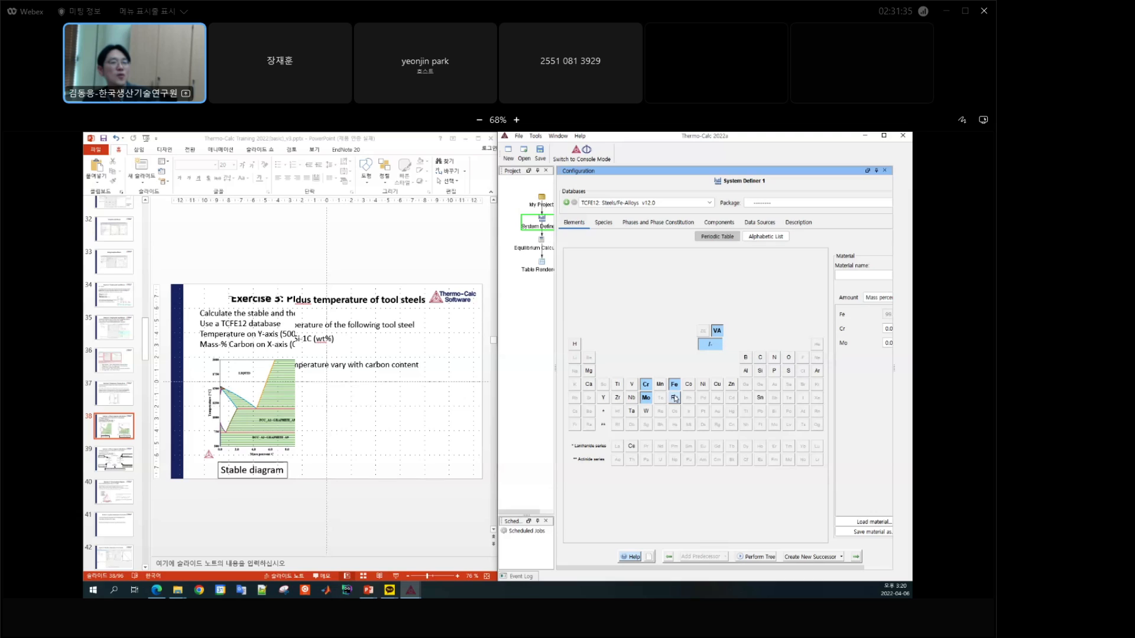
pyautogui.click(631, 385)
pyautogui.click(660, 385)
pyautogui.click(760, 372)
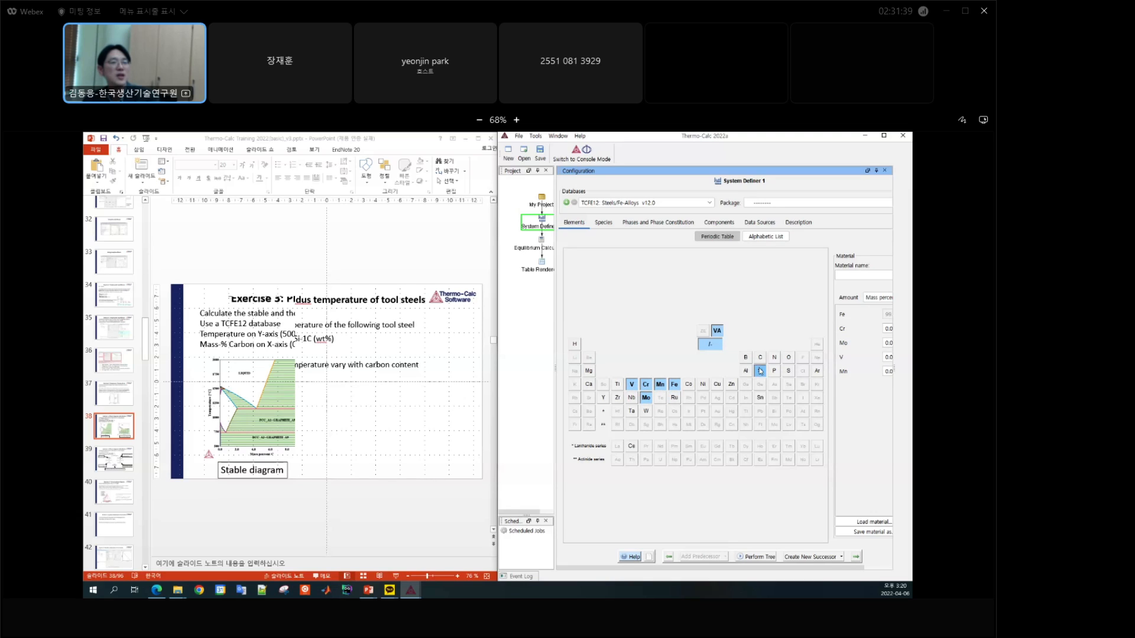
pyautogui.click(760, 358)
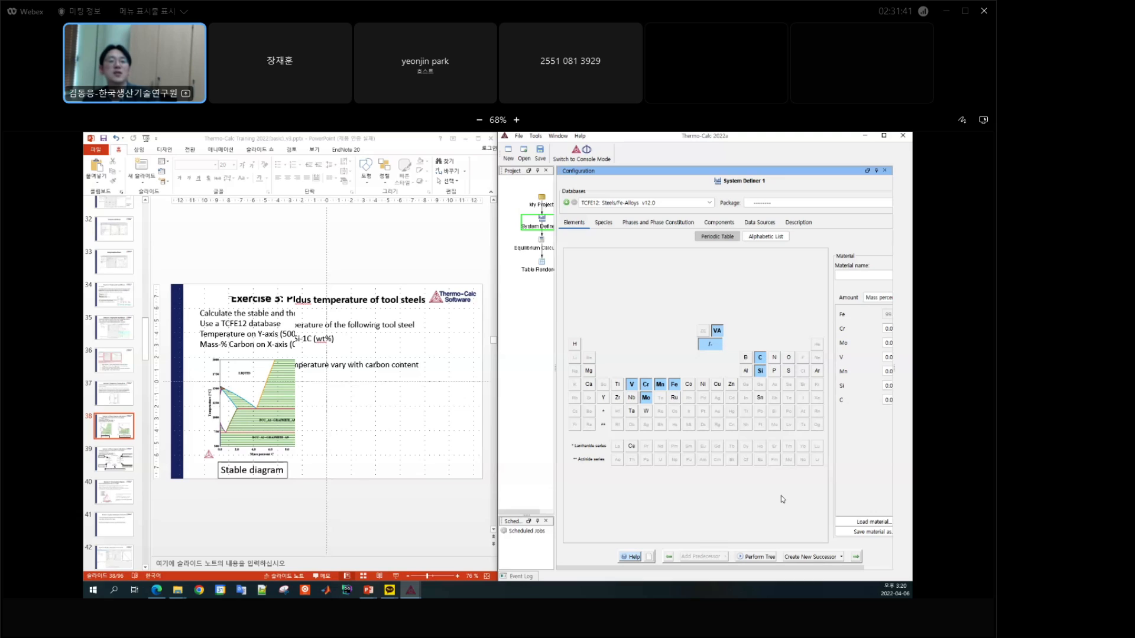
# Step: Set the mass-percent composition in Equilibrium Calculator 1 to Cr 4, Mo 8, V 2, Mn 0.3, Si 0.3 and C 1
pyautogui.click(543, 251)
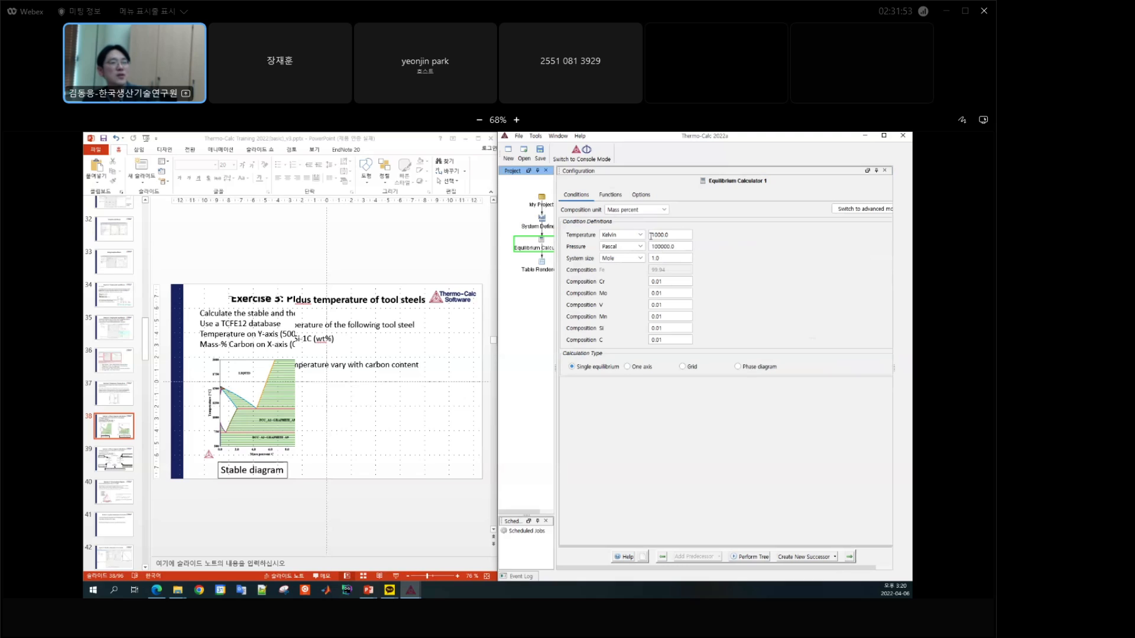
pyautogui.click(674, 282)
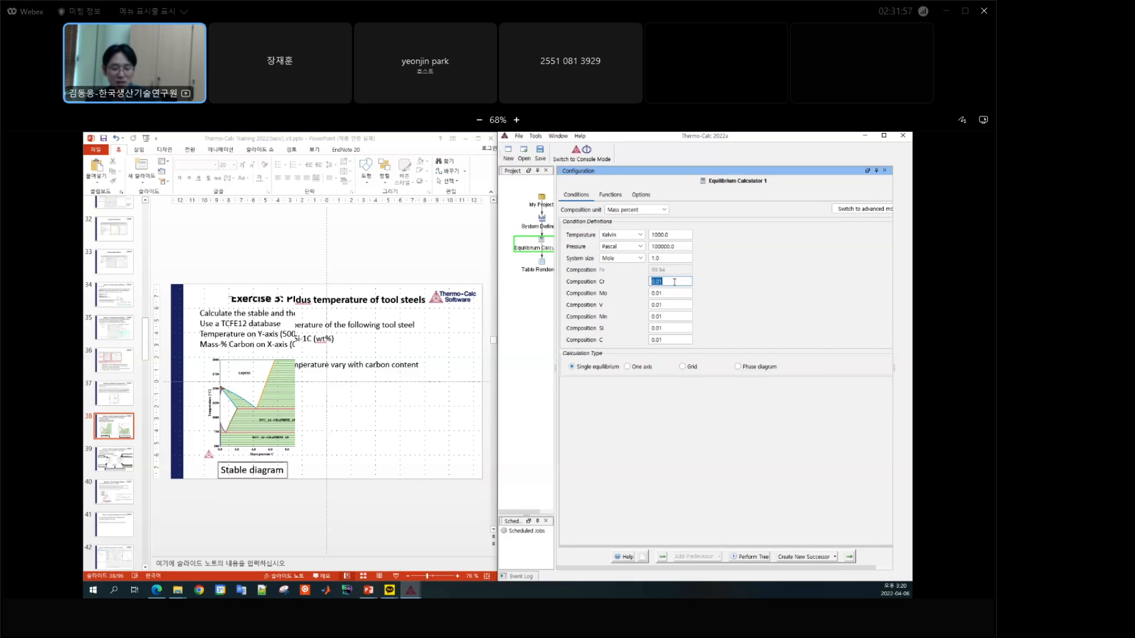
pyautogui.write('4')
pyautogui.press('Tab')
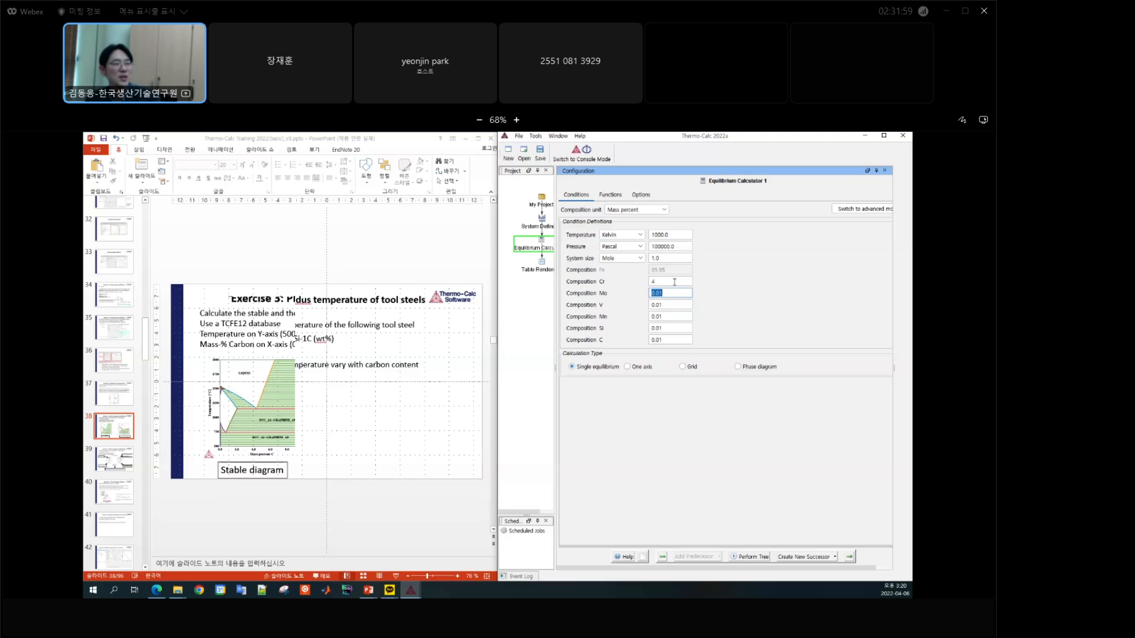
pyautogui.write('8')
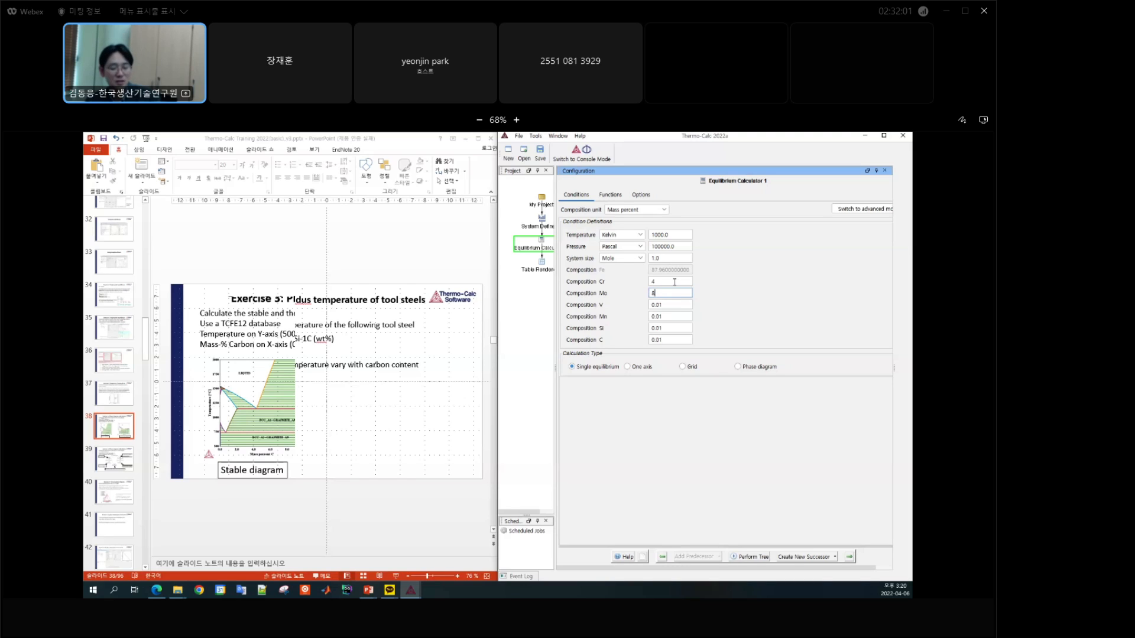
pyautogui.press('Tab')
pyautogui.write('2')
pyautogui.press('Tab')
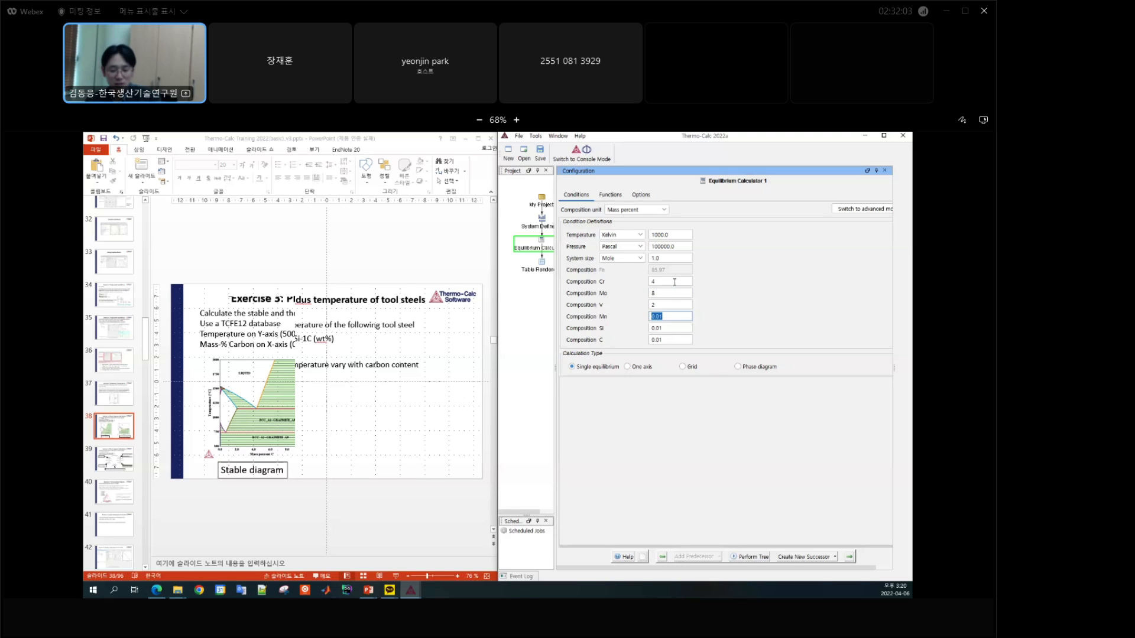
pyautogui.write('0')
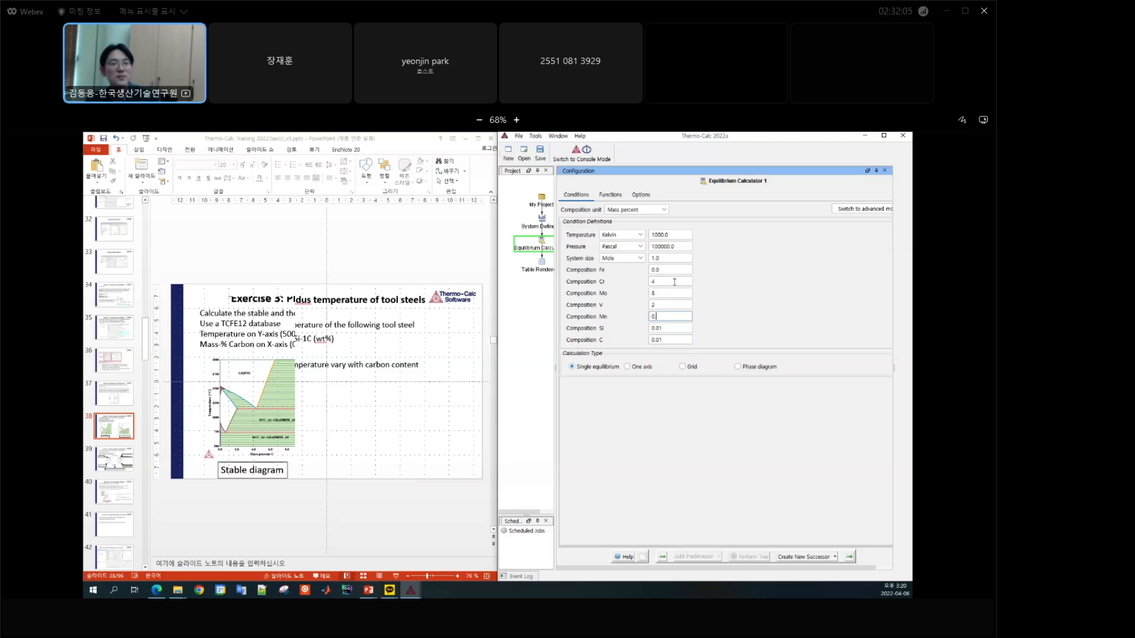
pyautogui.write('.3')
pyautogui.press('Tab')
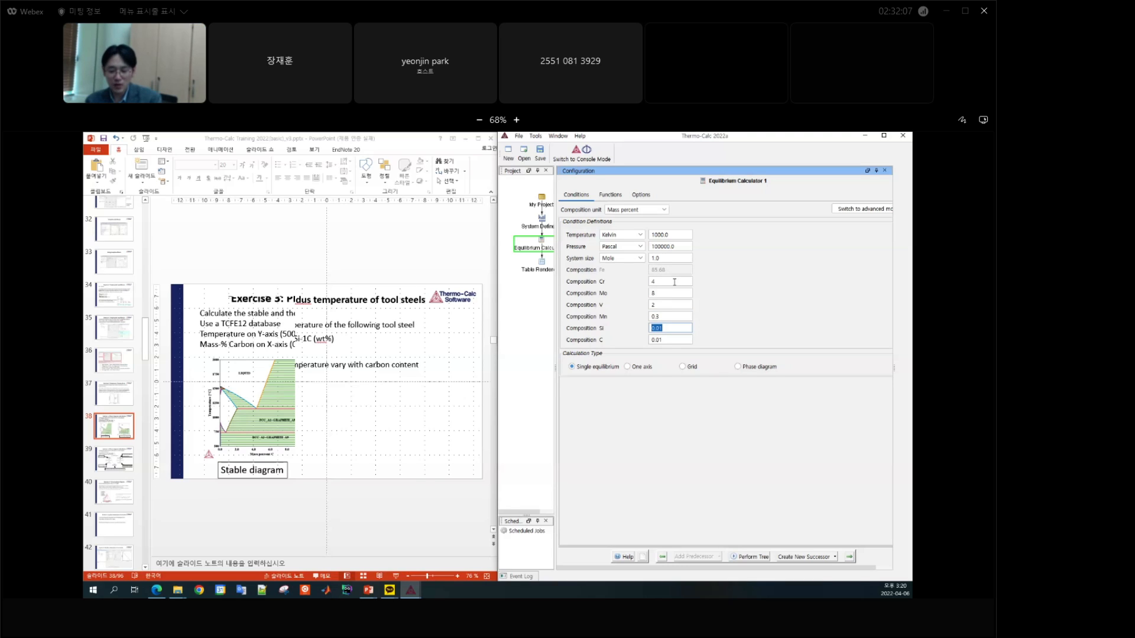
pyautogui.write('0.3')
pyautogui.press('Tab')
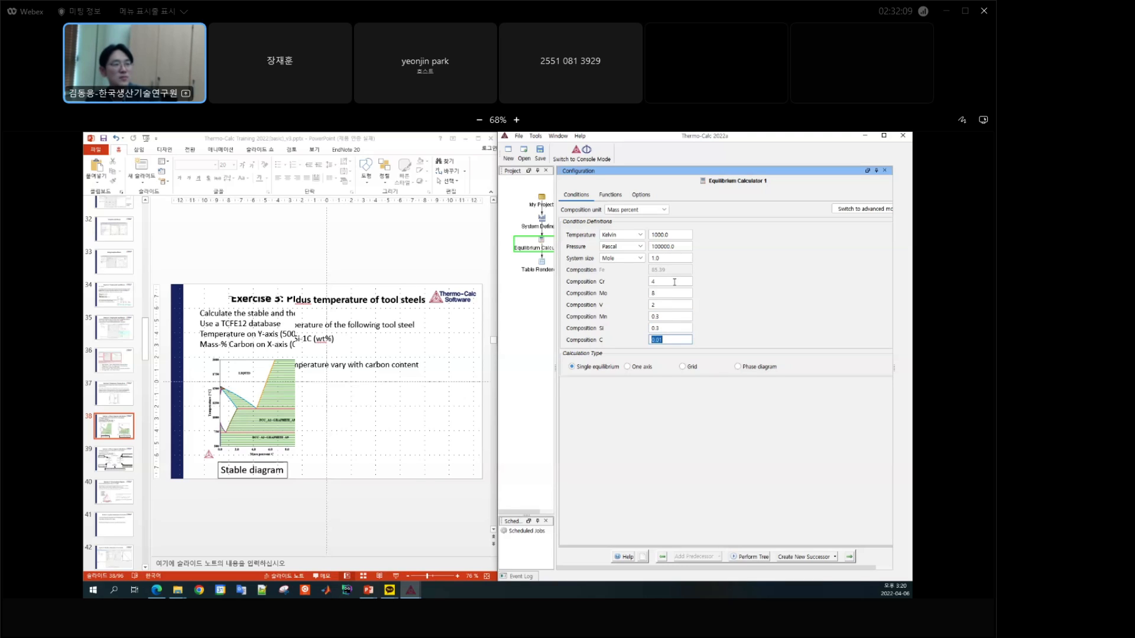
pyautogui.write('1')
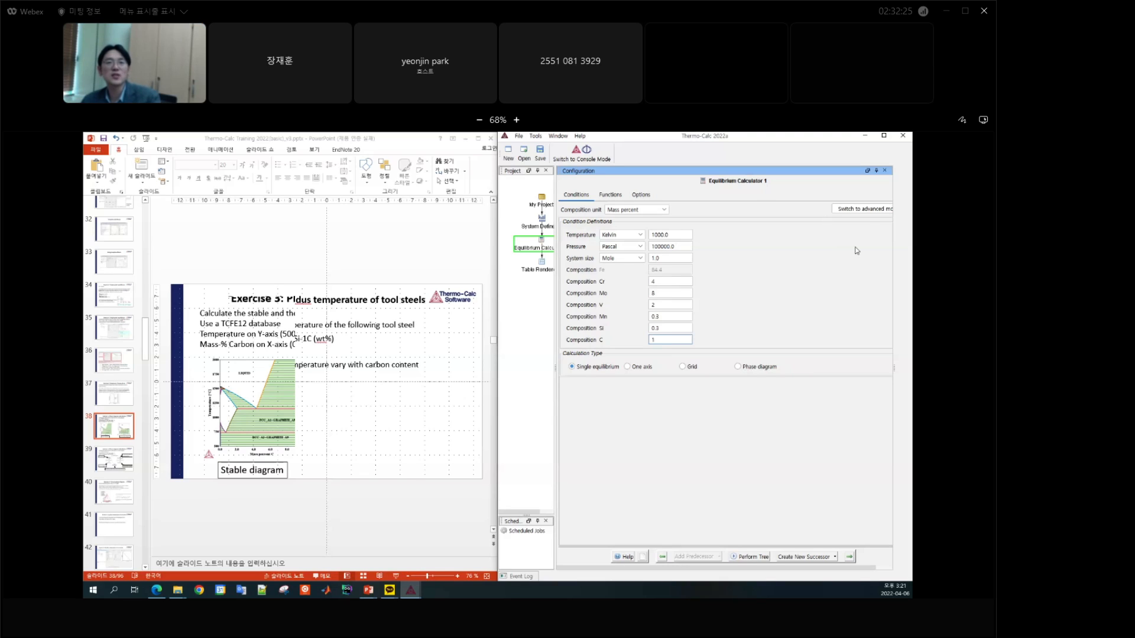
# Step: Switch Equilibrium Calculator 1 to advanced mode and replace the temperature condition with Fix phase LIQUID at 1
pyautogui.click(874, 210)
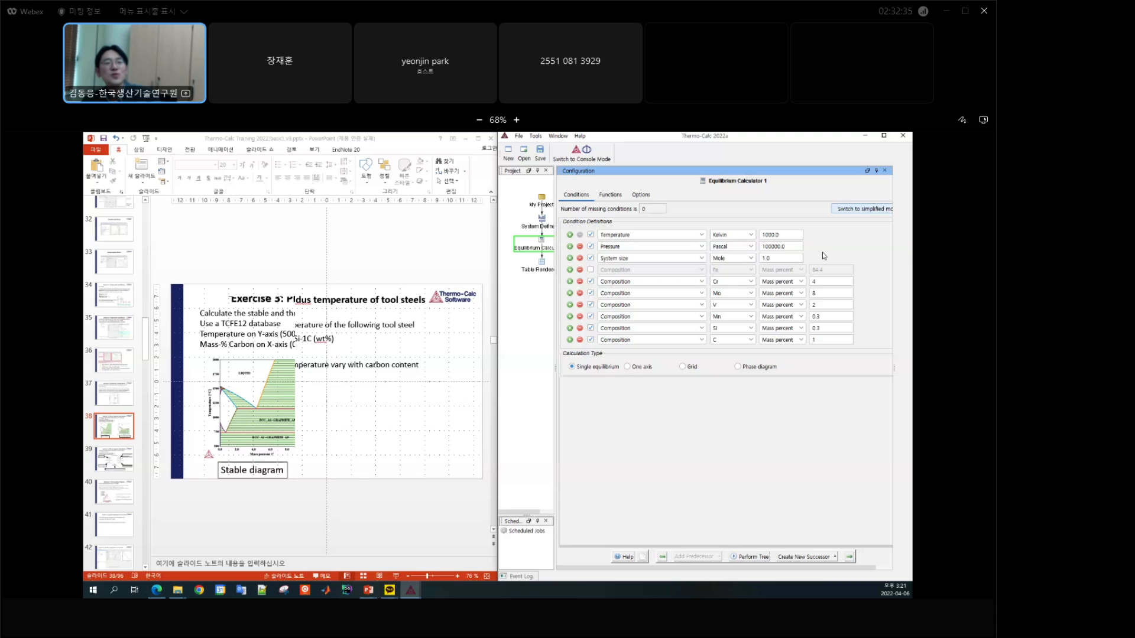
pyautogui.click(702, 235)
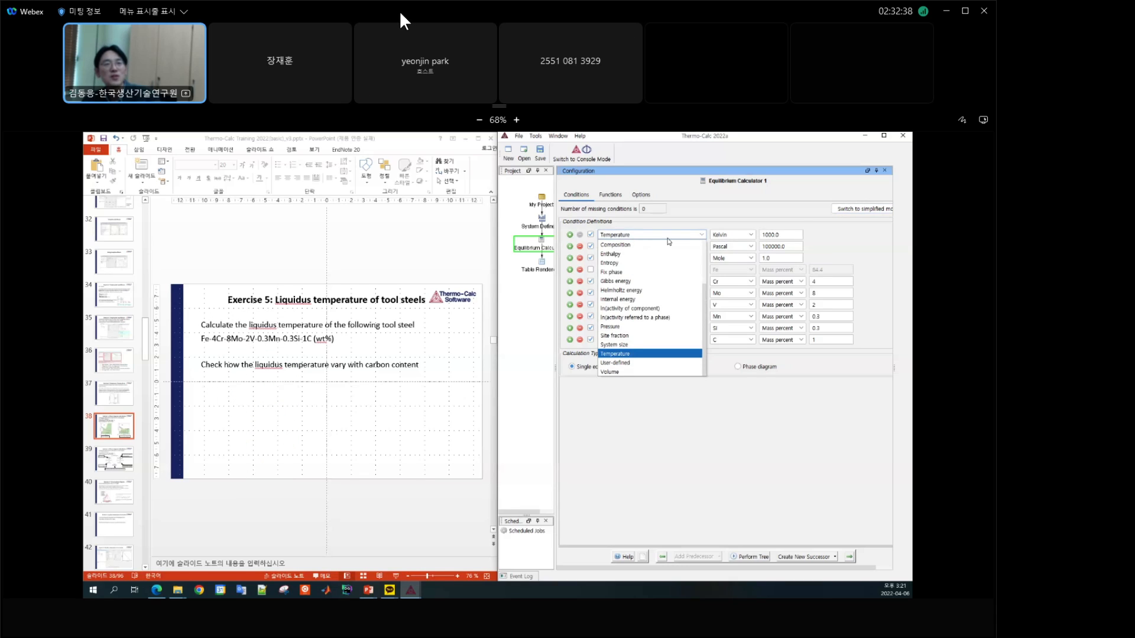
pyautogui.scroll(1, 627, 296)
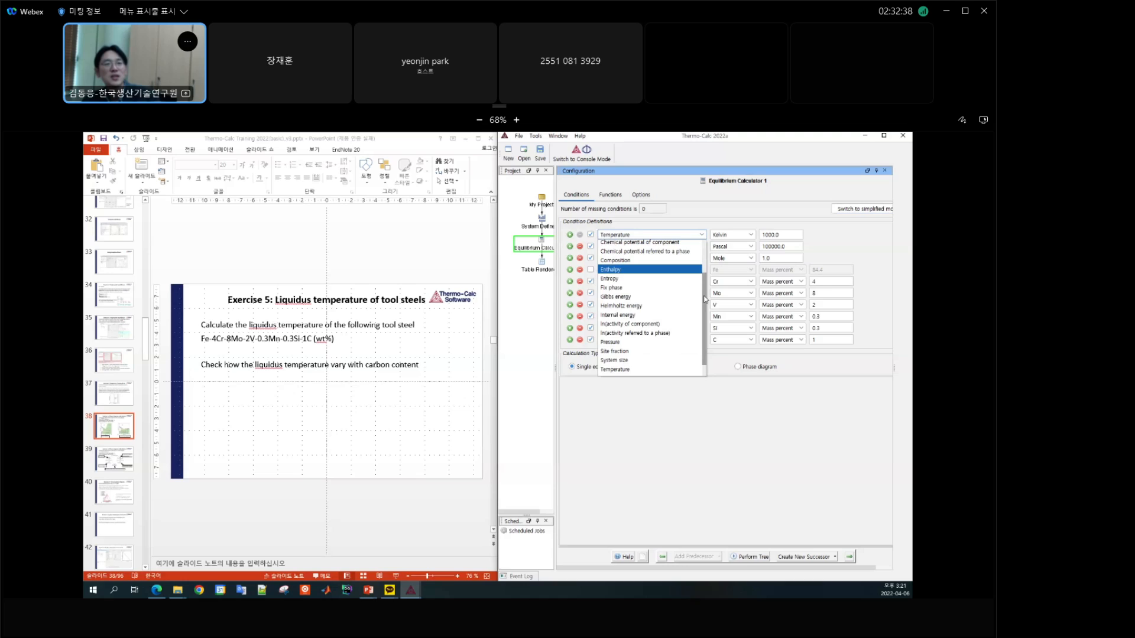
pyautogui.click(618, 291)
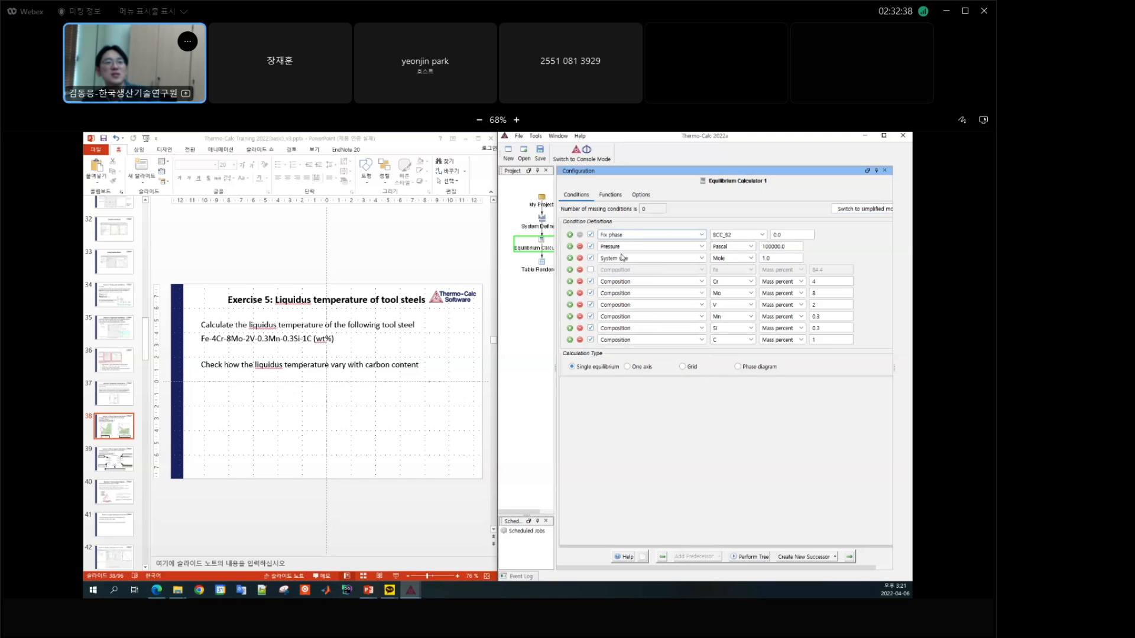
pyautogui.click(761, 235)
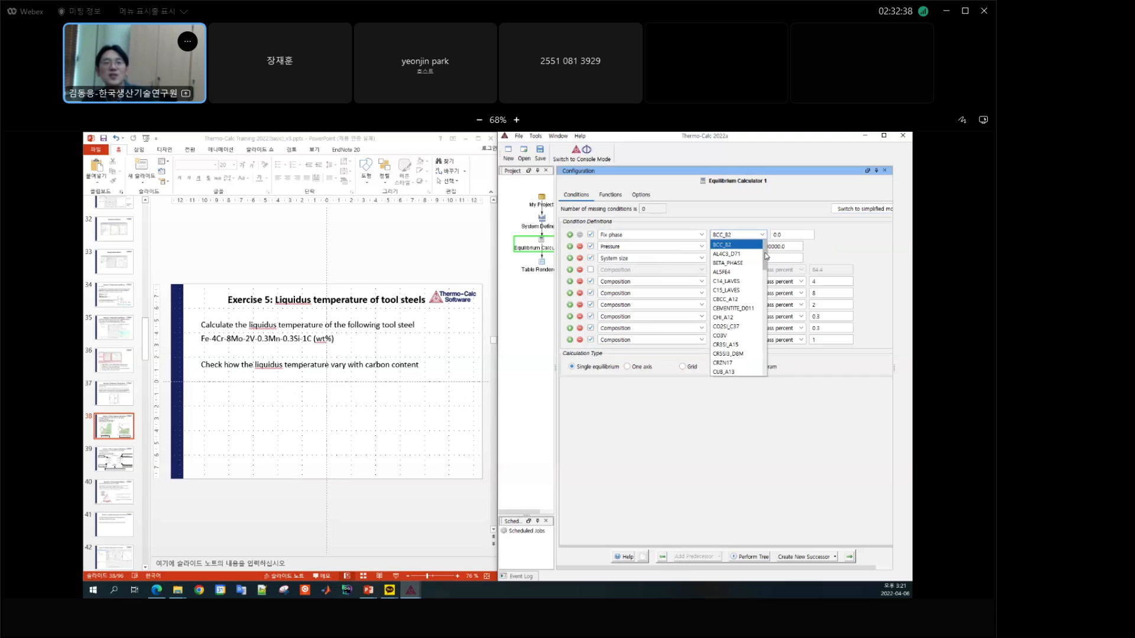
pyautogui.moveTo(766, 261); pyautogui.dragTo(774, 311)
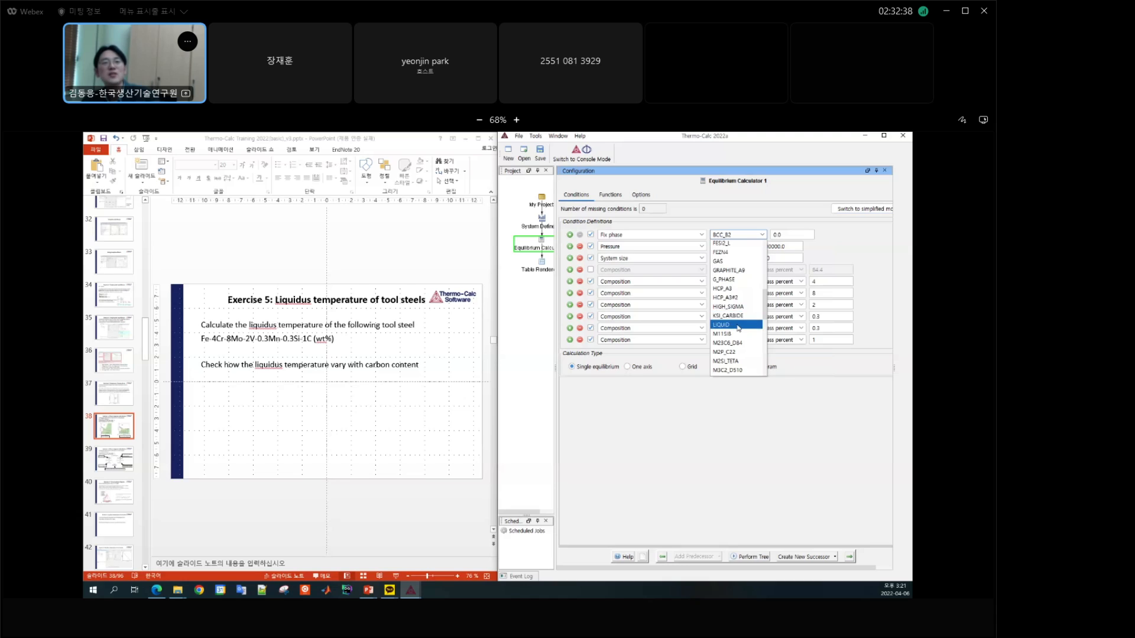
pyautogui.click(727, 326)
pyautogui.doubleClick(787, 234)
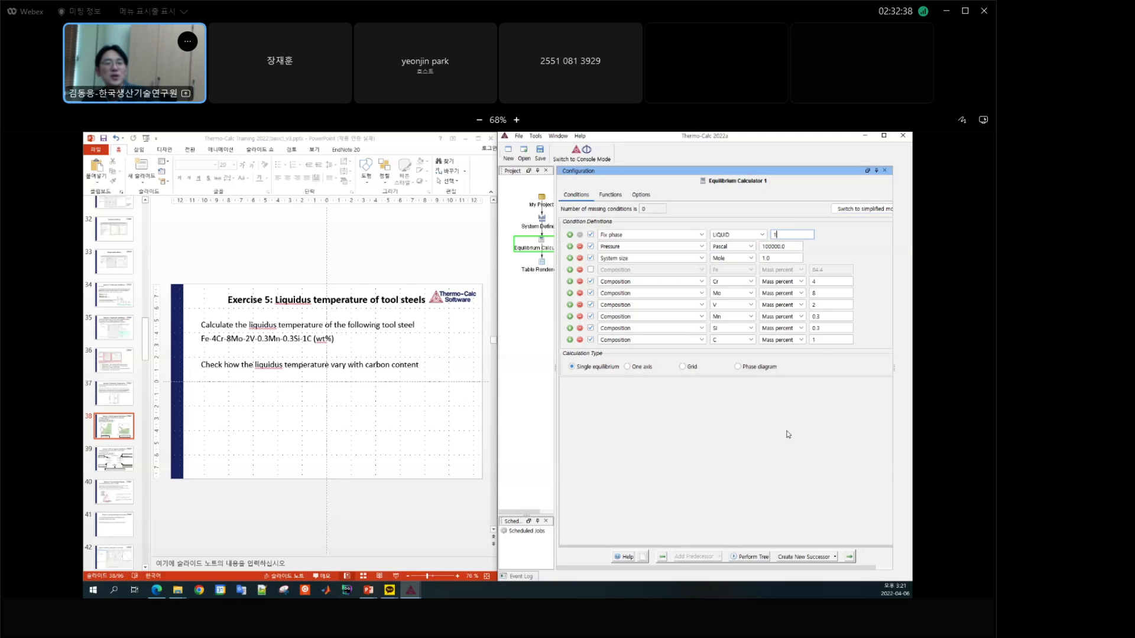
# Step: Perform the calculation tree with the fixed liquid phase and open the Results window
pyautogui.click(757, 557)
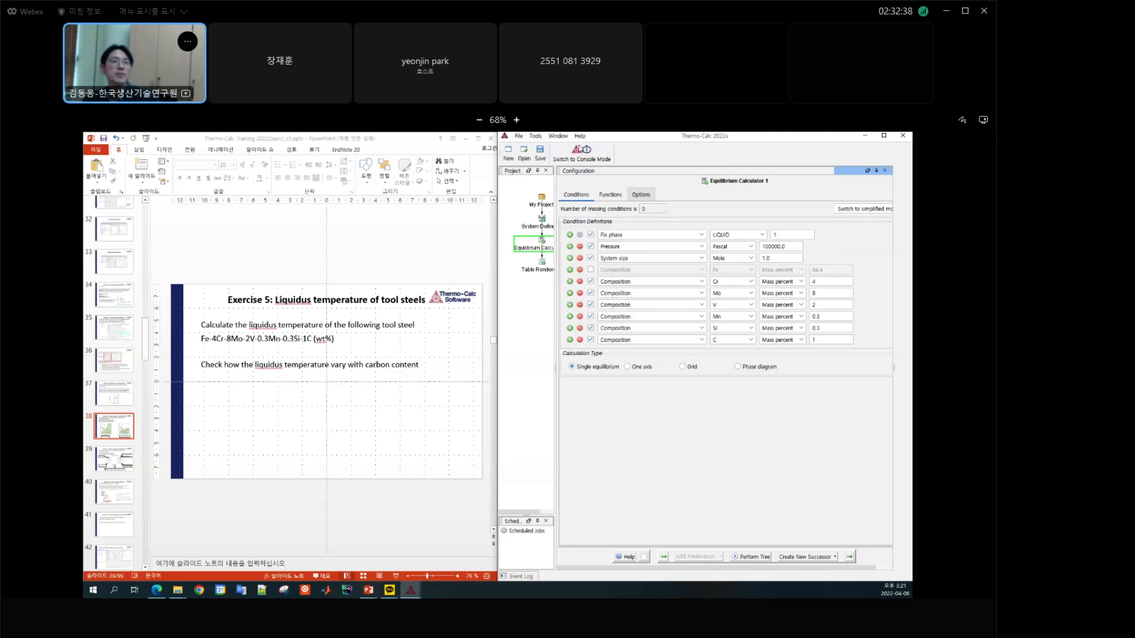
pyautogui.click(558, 137)
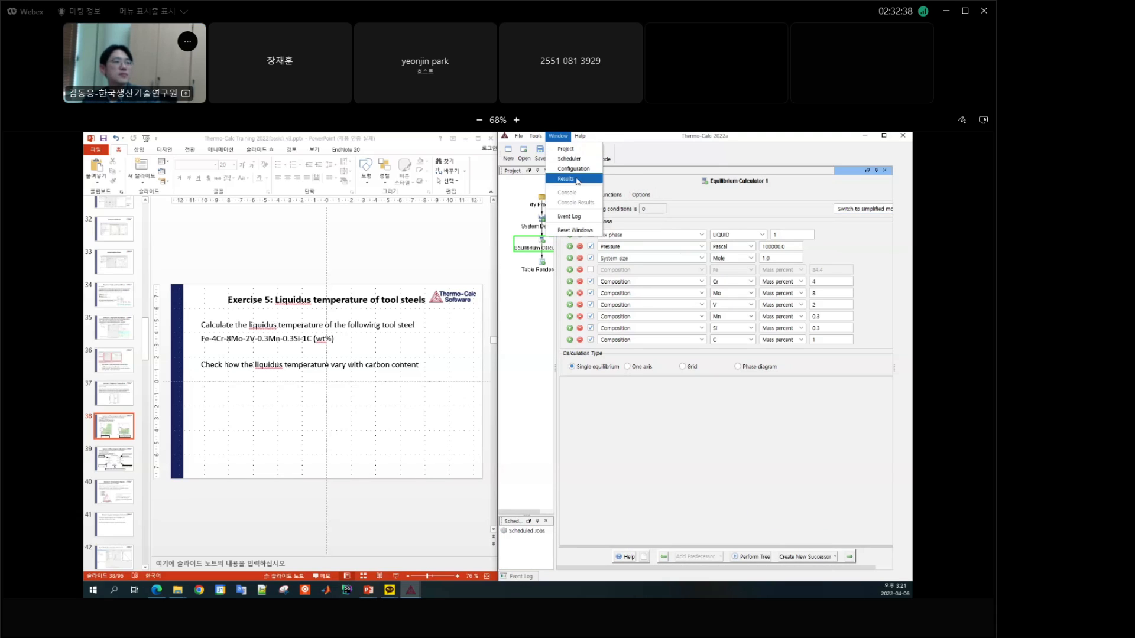
pyautogui.click(571, 177)
pyautogui.moveTo(293, 249); pyautogui.dragTo(560, 261)
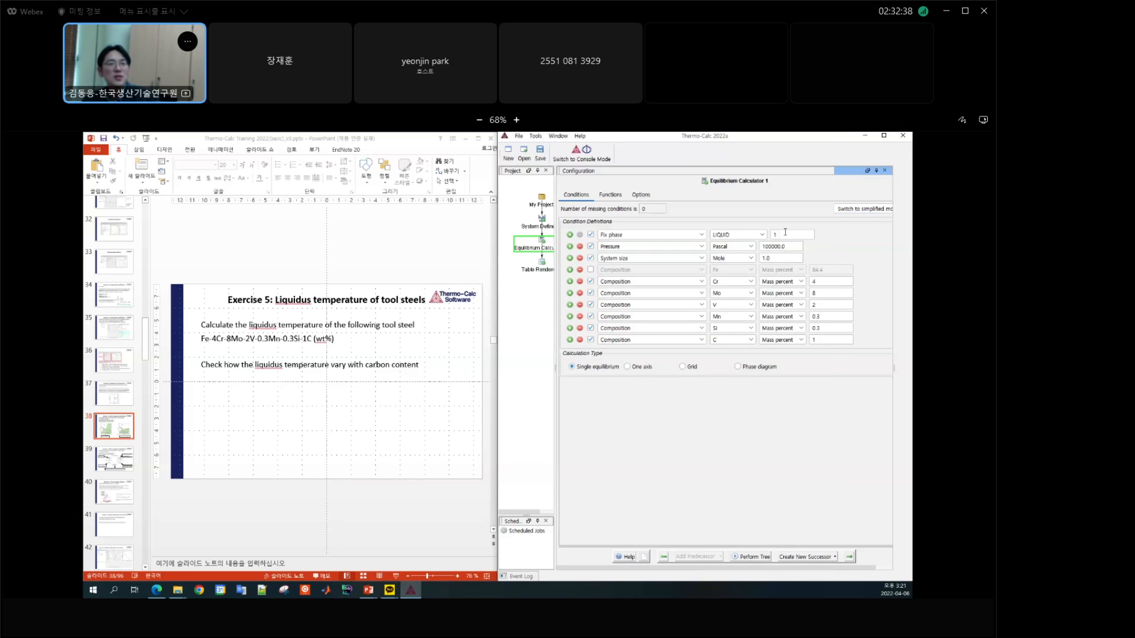
# Step: Set the first condition of Equilibrium Calculator 1 back to Temperature
pyautogui.click(688, 238)
pyautogui.scroll(2, 703, 269)
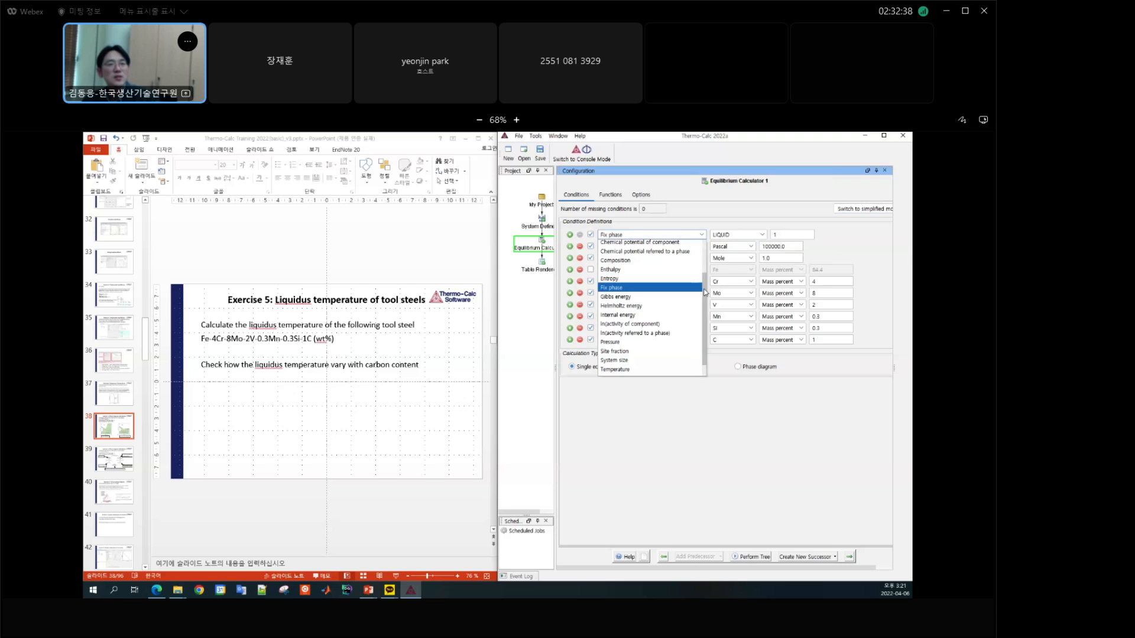
pyautogui.moveTo(706, 271); pyautogui.dragTo(705, 254)
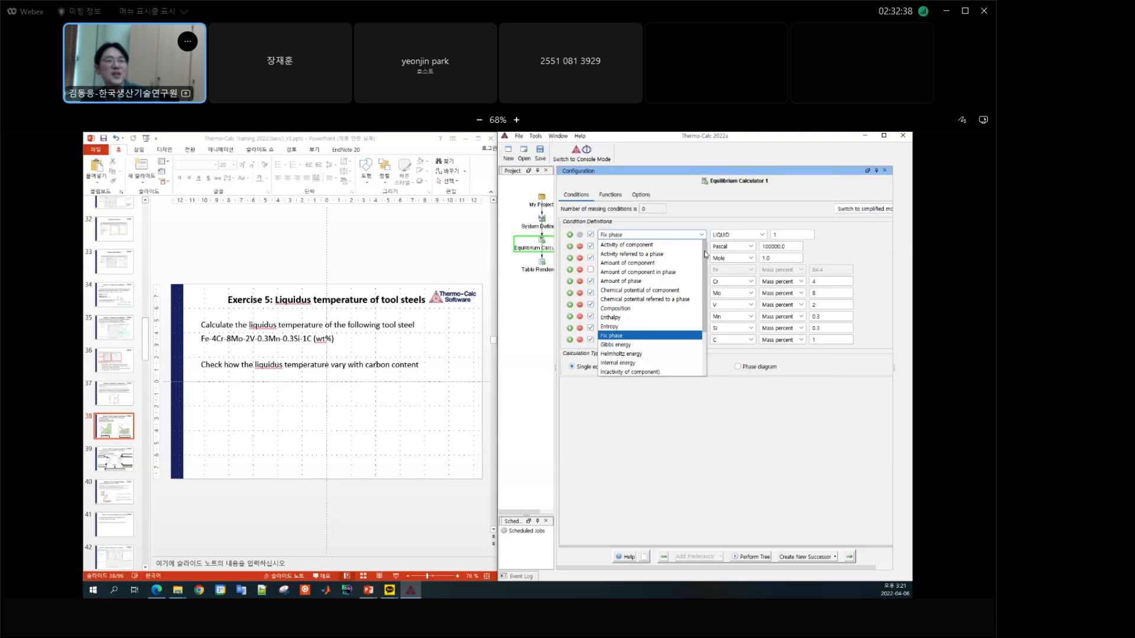
pyautogui.moveTo(705, 254)
pyautogui.mouseDown()
pyautogui.moveTo(706, 346)
pyautogui.moveTo(698, 260)
pyautogui.mouseUp()
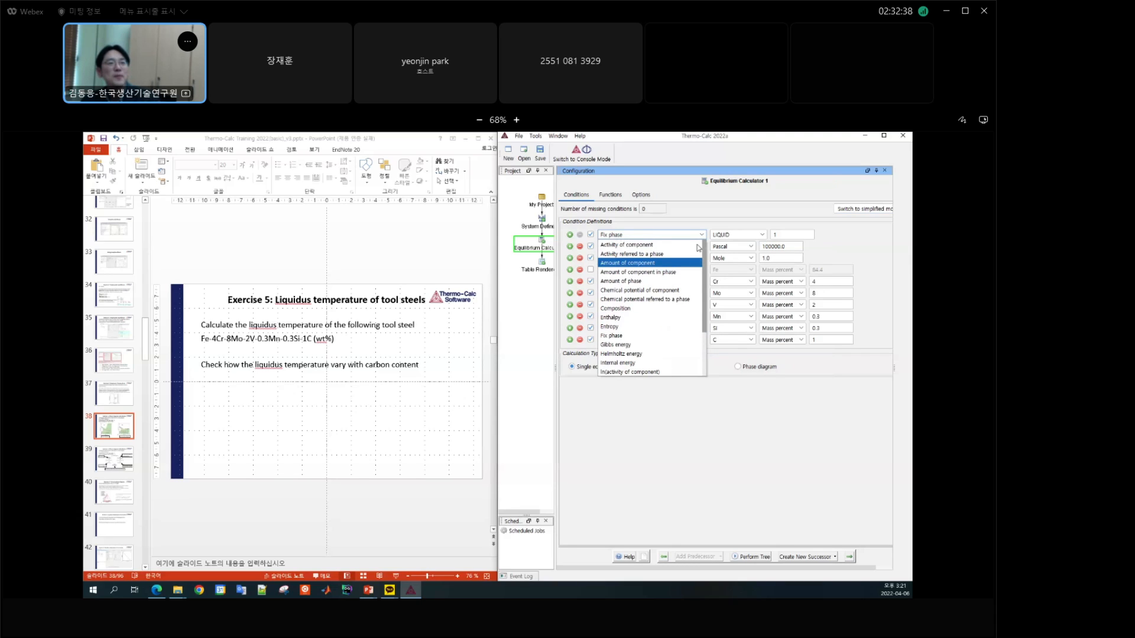
pyautogui.moveTo(697, 246); pyautogui.dragTo(676, 303)
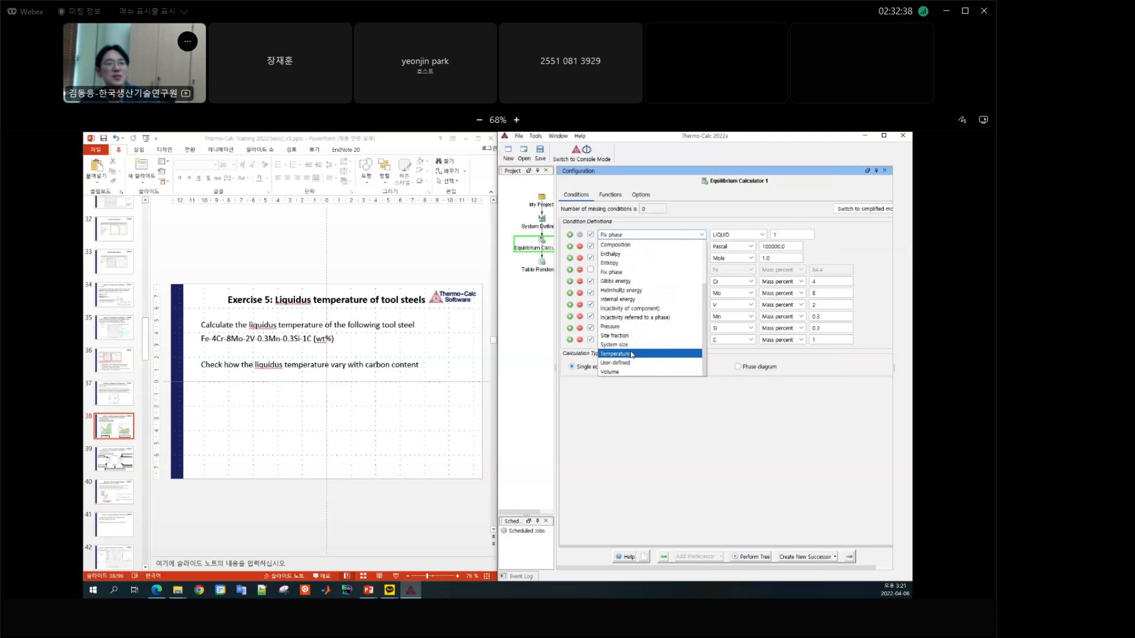
pyautogui.click(614, 366)
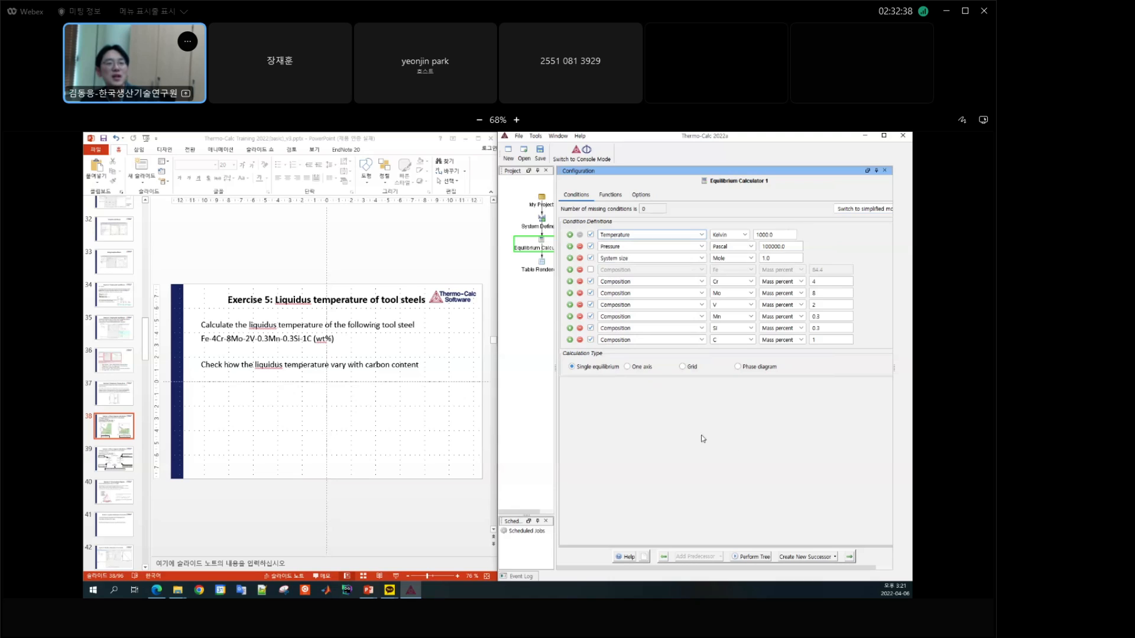
# Step: Perform the calculation tree with the temperature condition, view the equilibrium table in the Results window and close it
pyautogui.click(767, 557)
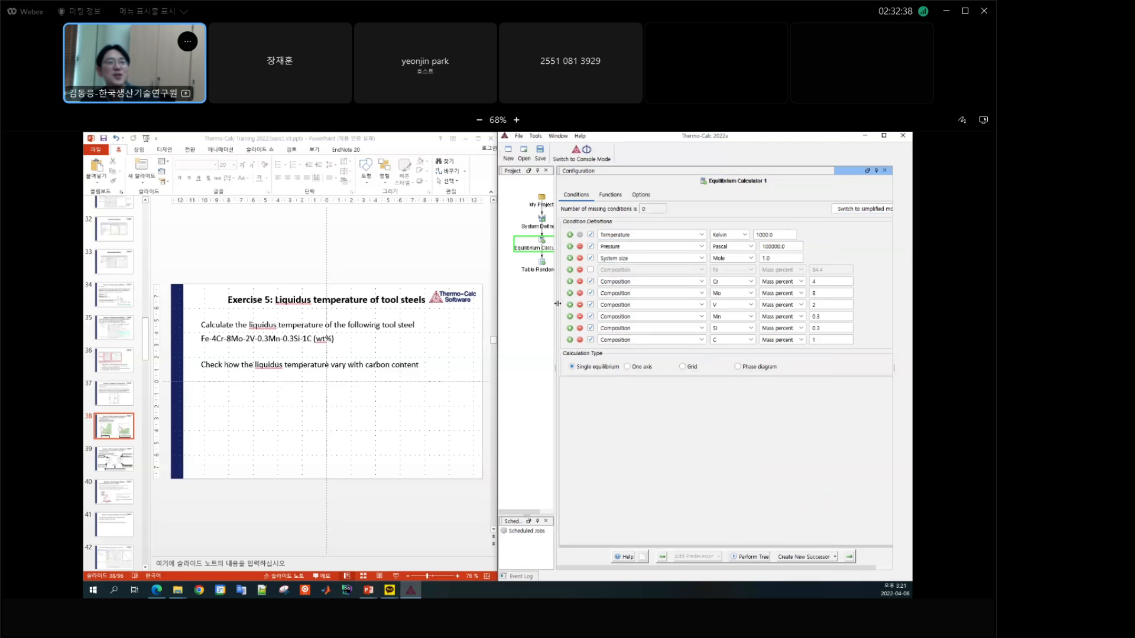
pyautogui.moveTo(558, 303); pyautogui.dragTo(621, 303)
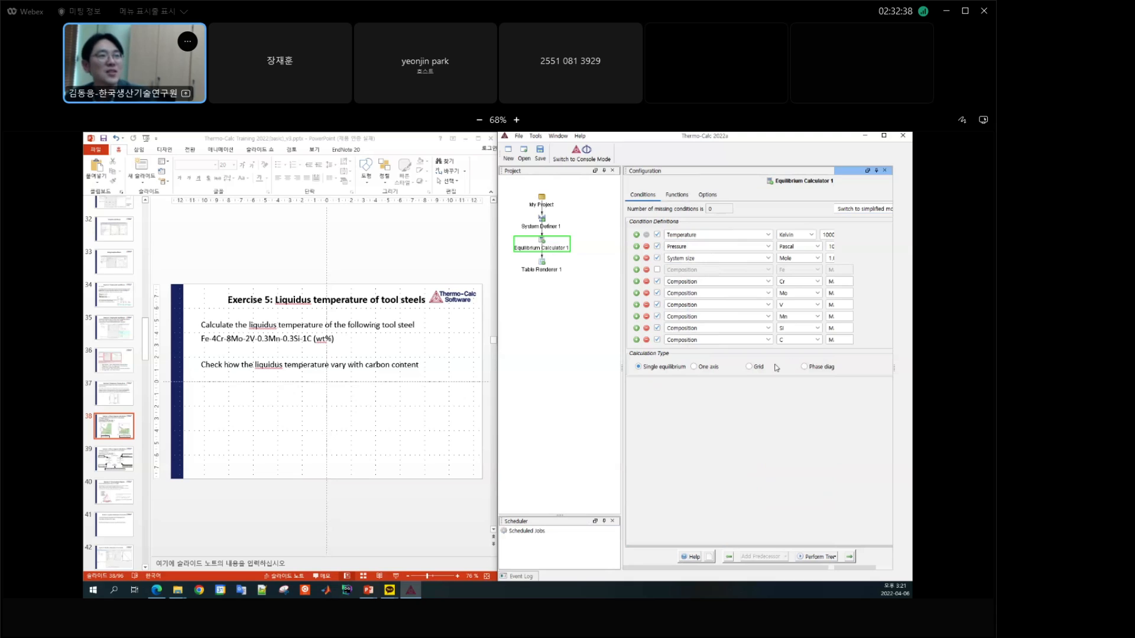
pyautogui.click(558, 136)
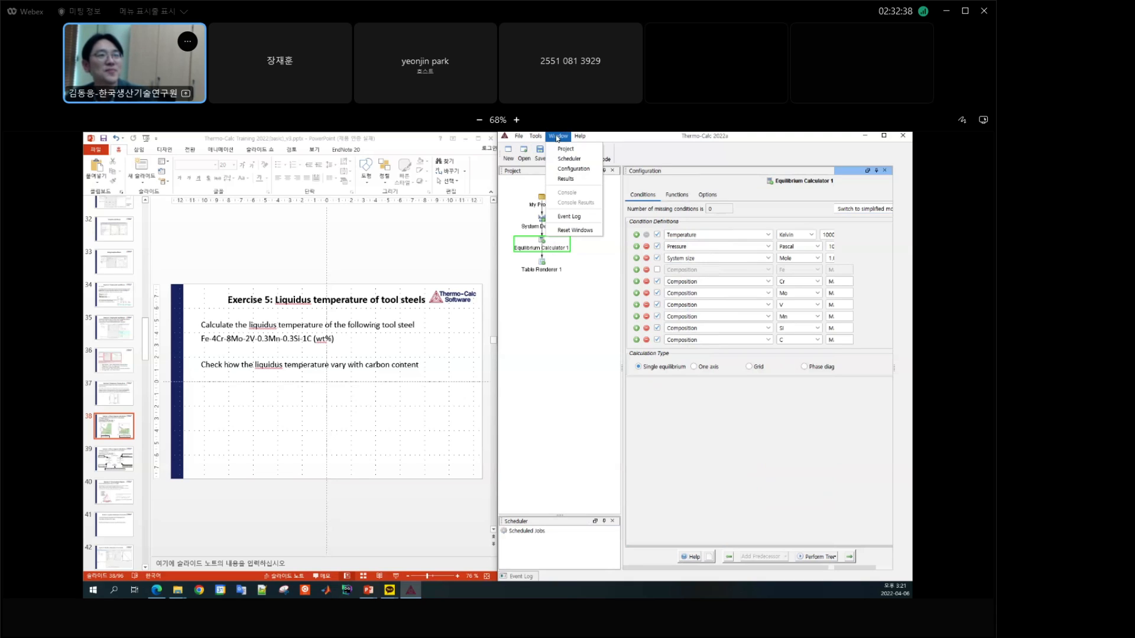
pyautogui.click(567, 179)
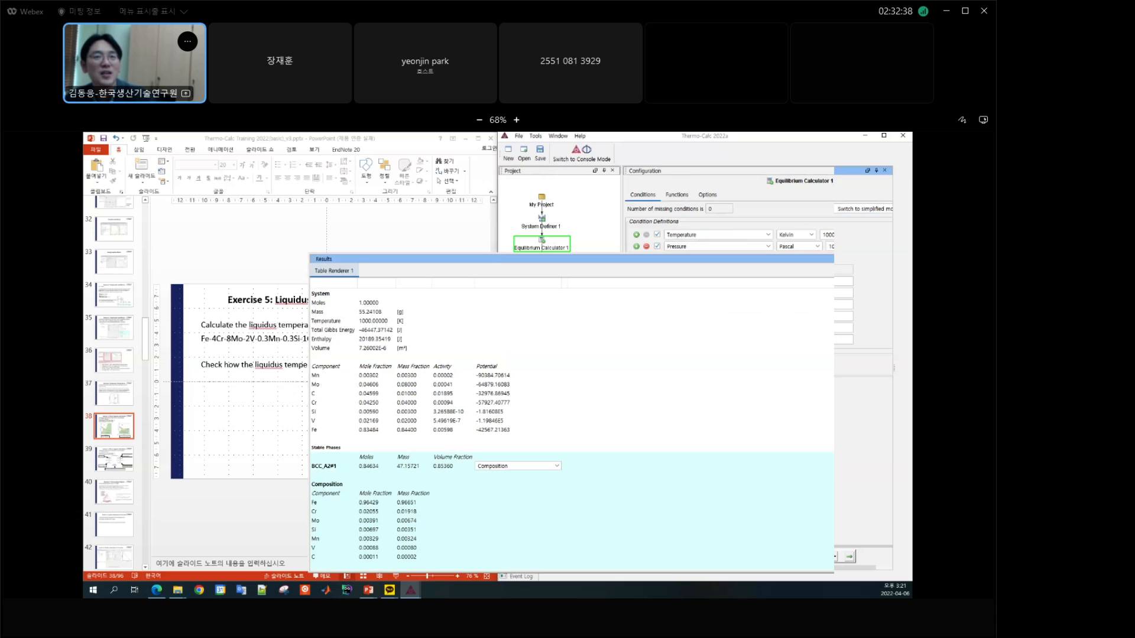
pyautogui.click(885, 259)
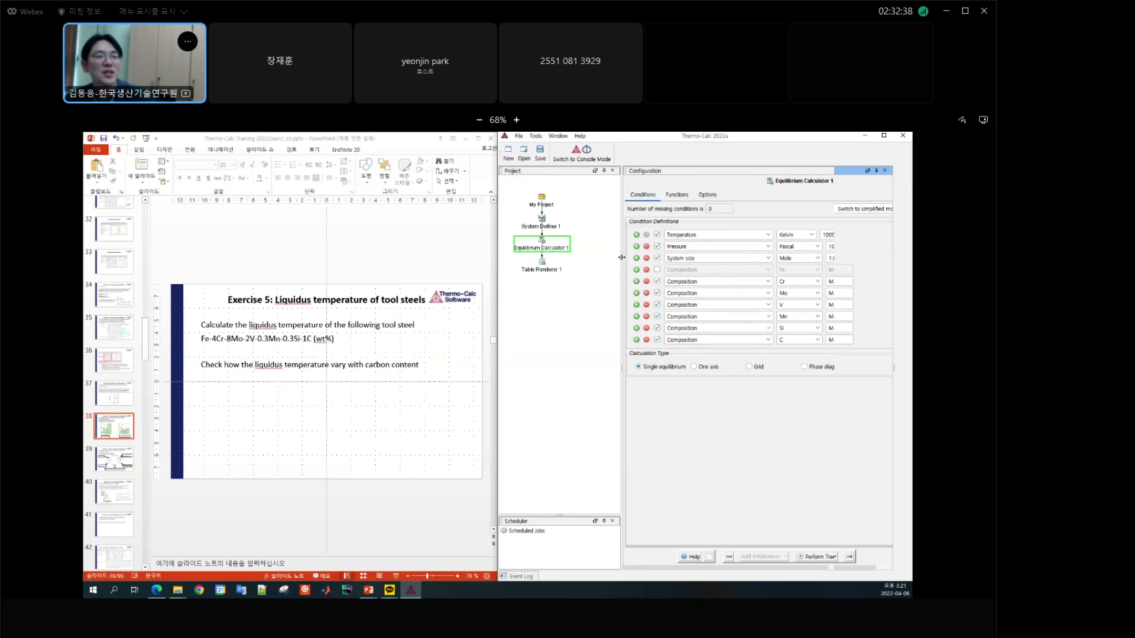
# Step: Add a second Equilibrium Calculator as successor of Equilibrium Calculator 1, attach a Table Renderer to it, and reselect the new calculator
pyautogui.moveTo(621, 257); pyautogui.dragTo(647, 256)
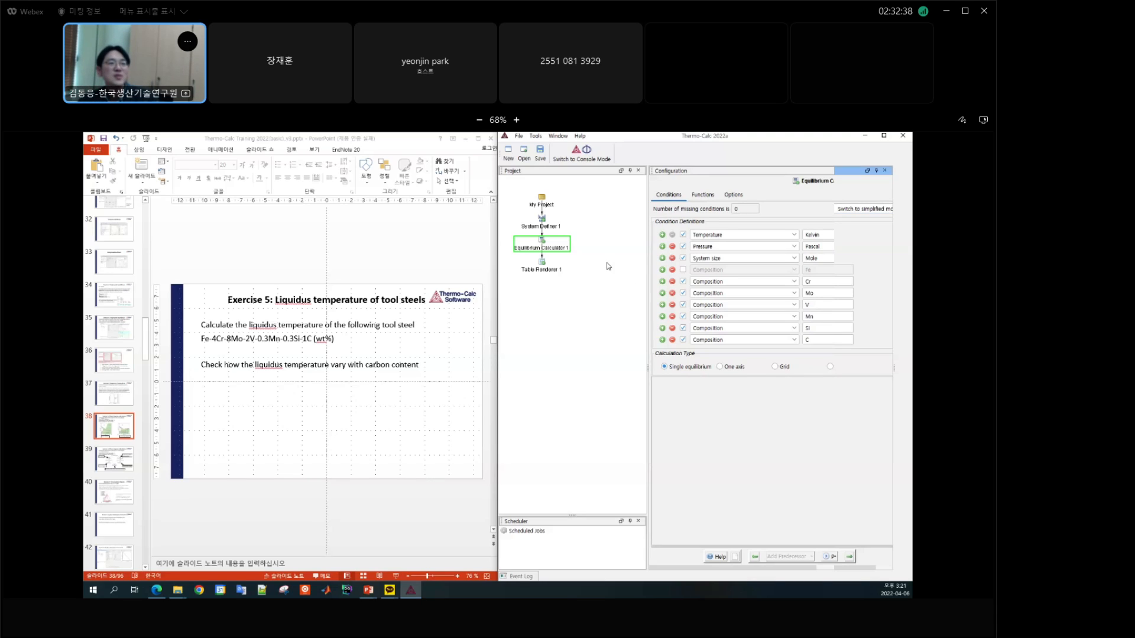
pyautogui.rightClick(541, 251)
pyautogui.moveTo(573, 255)
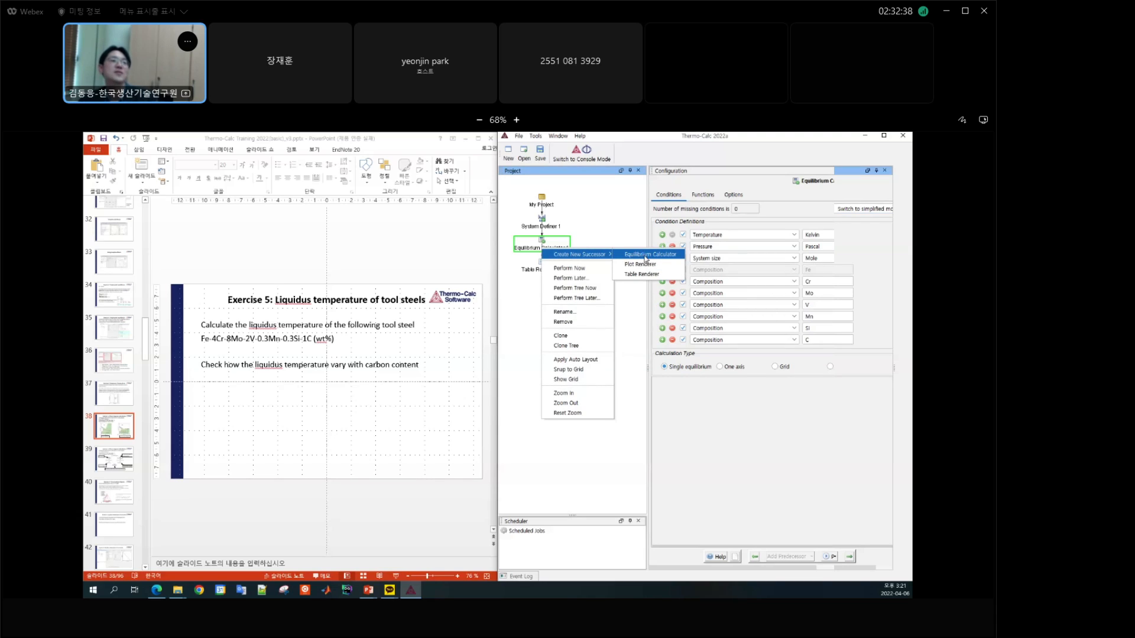
pyautogui.click(646, 256)
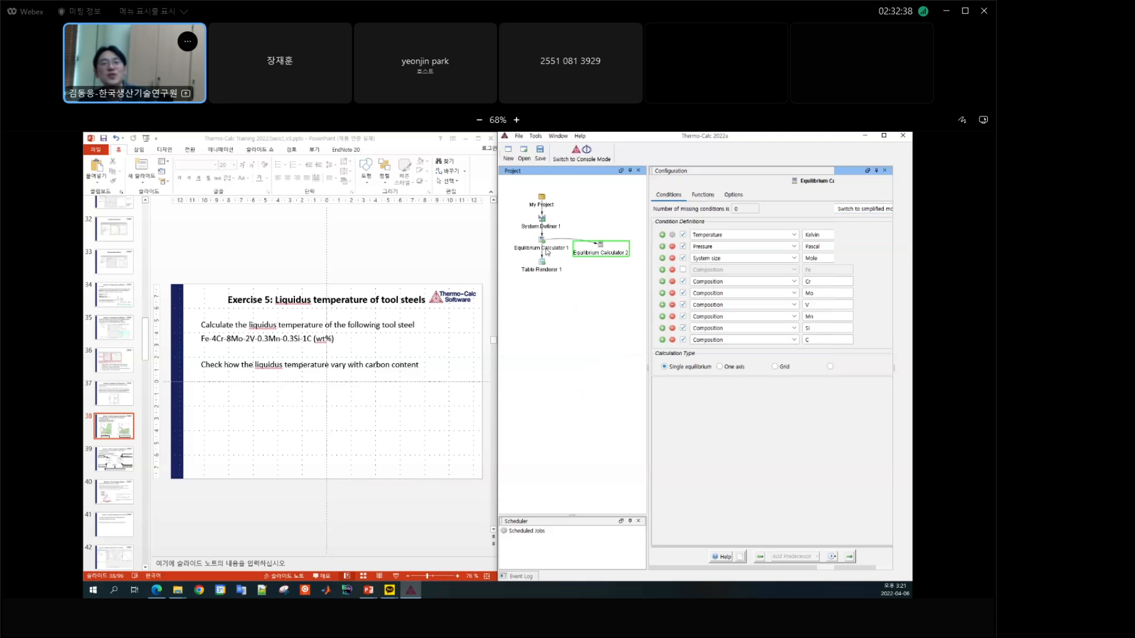
pyautogui.moveTo(600, 249); pyautogui.dragTo(599, 251)
pyautogui.rightClick(598, 255)
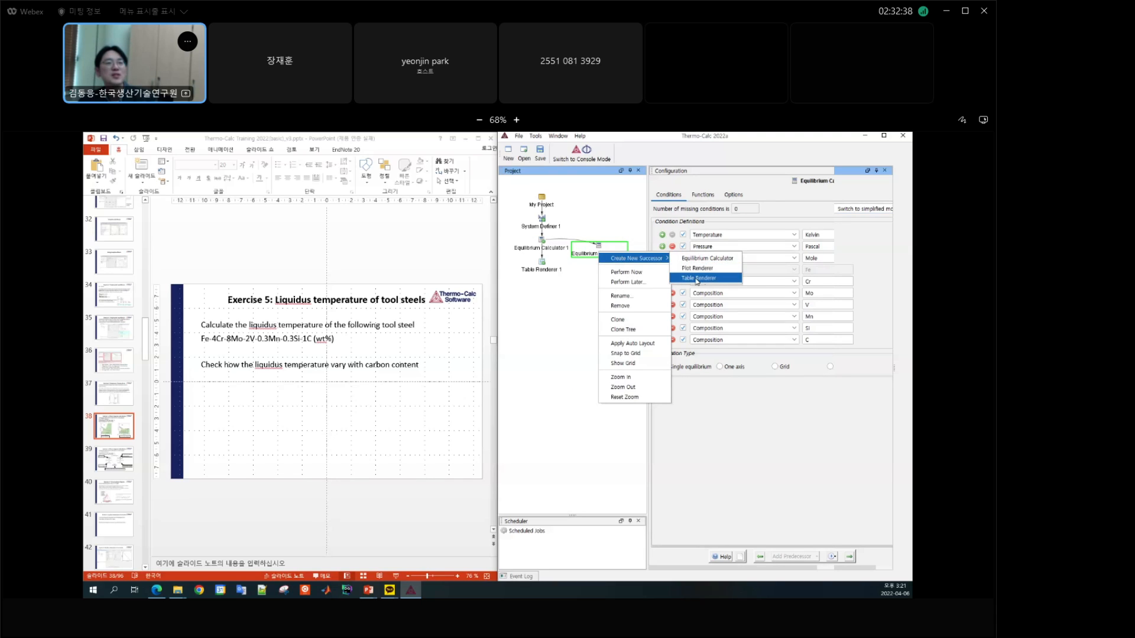
pyautogui.click(698, 278)
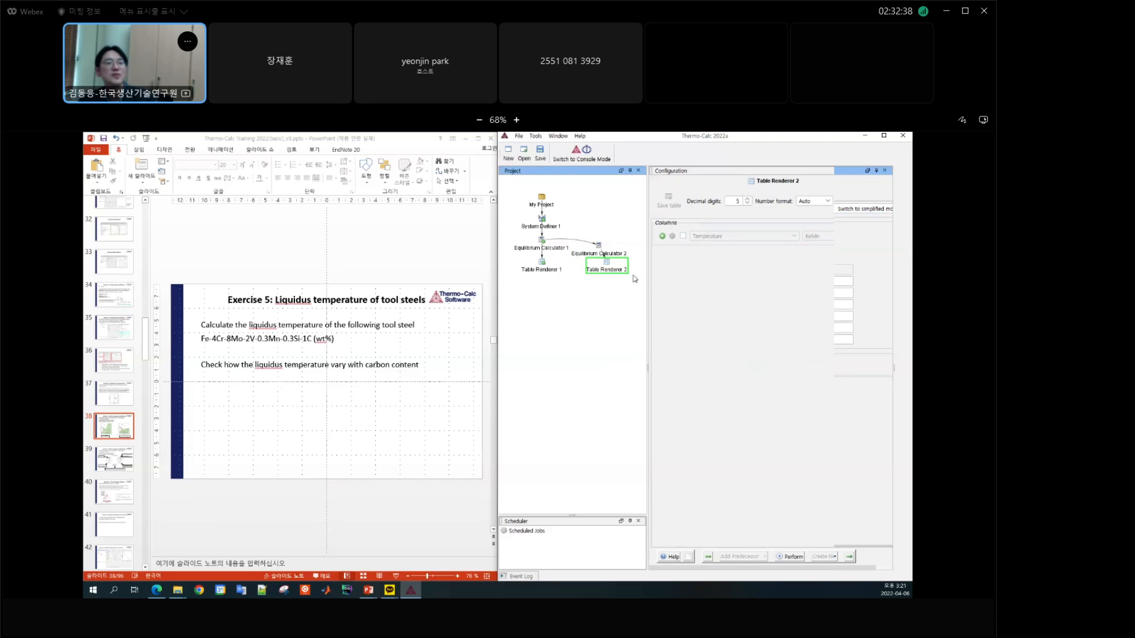
pyautogui.click(599, 252)
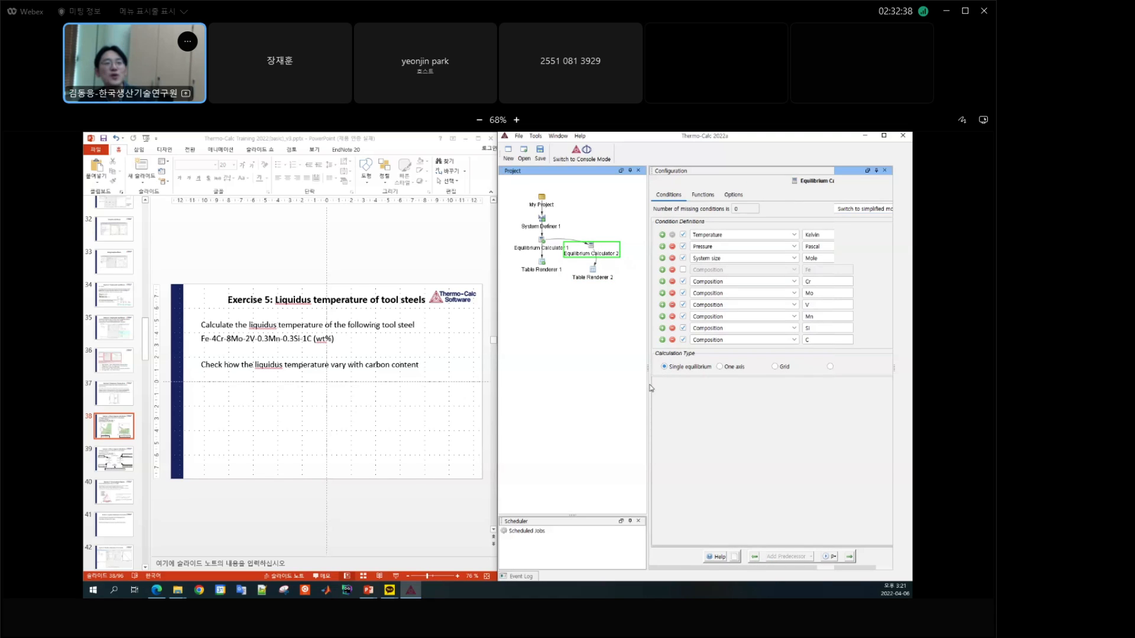
# Step: Set the first condition of Equilibrium Calculator 2 to Fix phase LIQUID with an amount of 1
pyautogui.moveTo(646, 367); pyautogui.dragTo(621, 373)
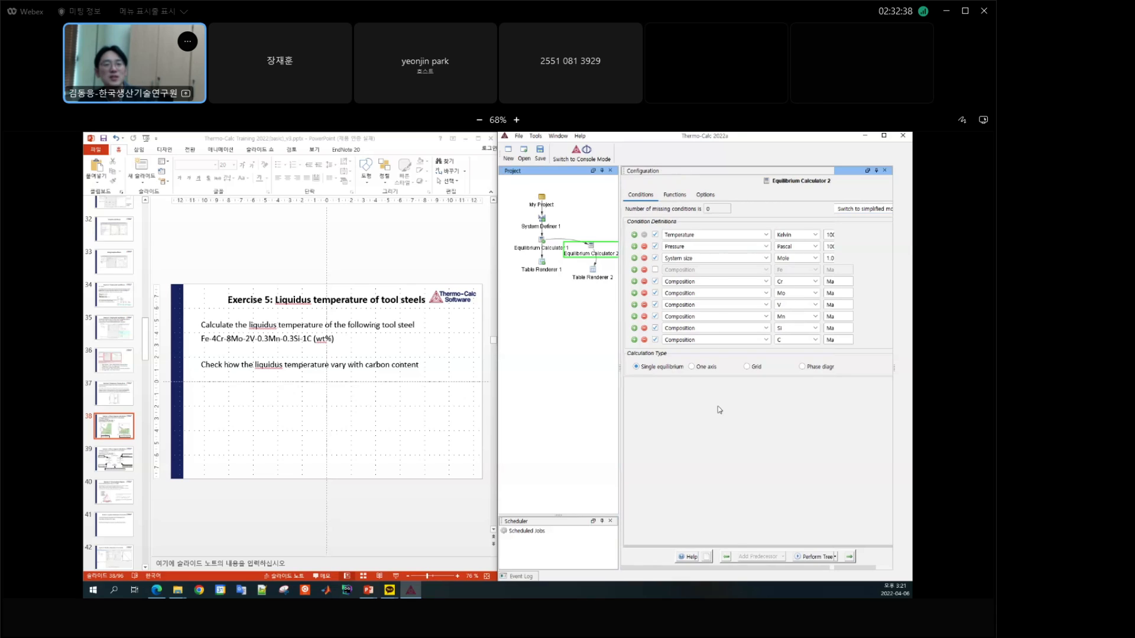
pyautogui.moveTo(742, 568); pyautogui.dragTo(810, 564)
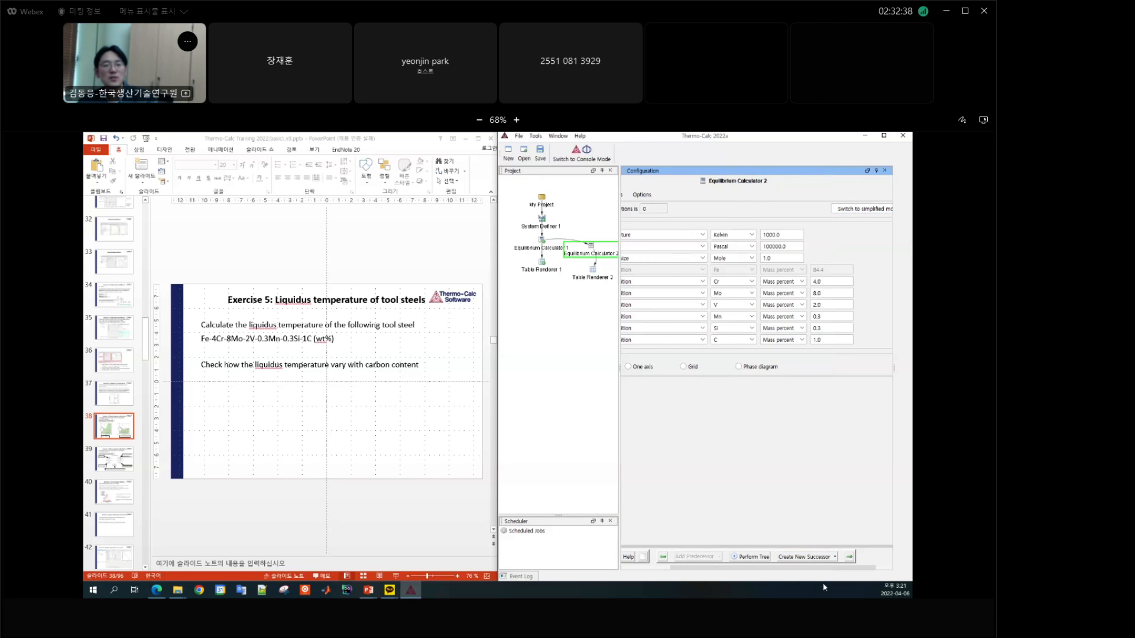
pyautogui.moveTo(828, 571); pyautogui.dragTo(795, 569)
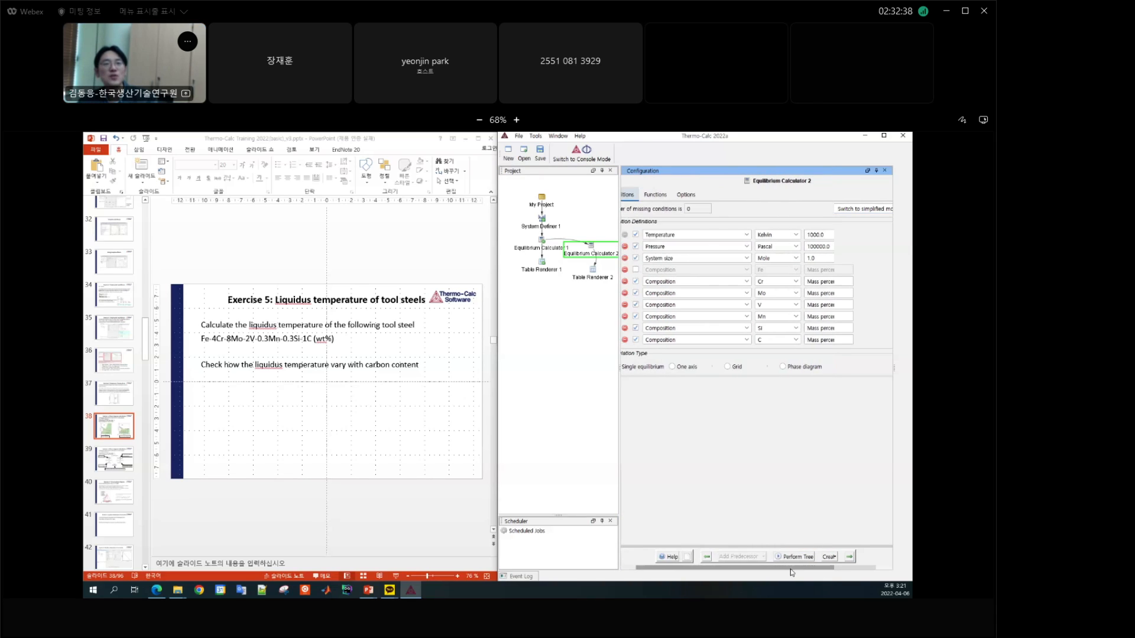
pyautogui.click(711, 237)
pyautogui.scroll(2, 750, 307)
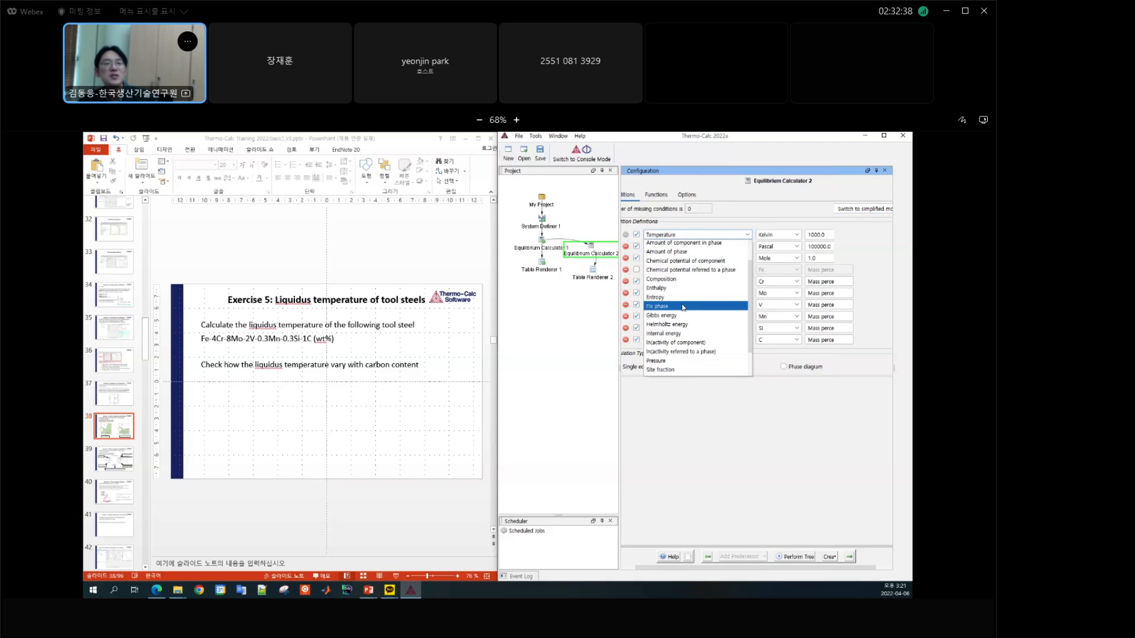
pyautogui.click(684, 307)
pyautogui.click(802, 234)
pyautogui.moveTo(811, 255); pyautogui.dragTo(820, 307)
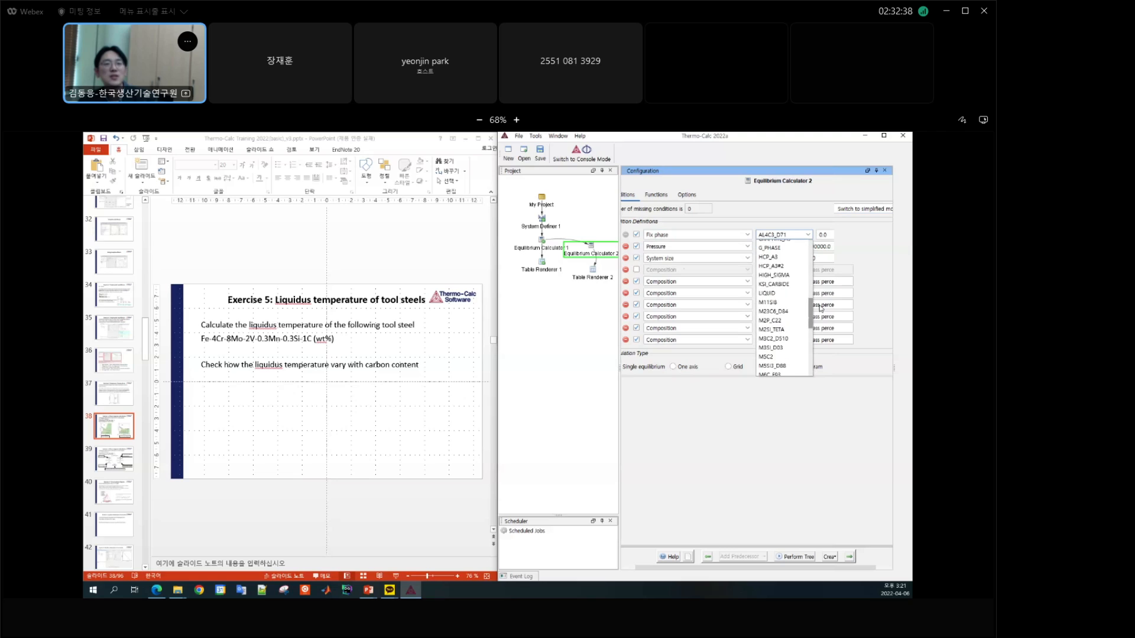
pyautogui.click(767, 293)
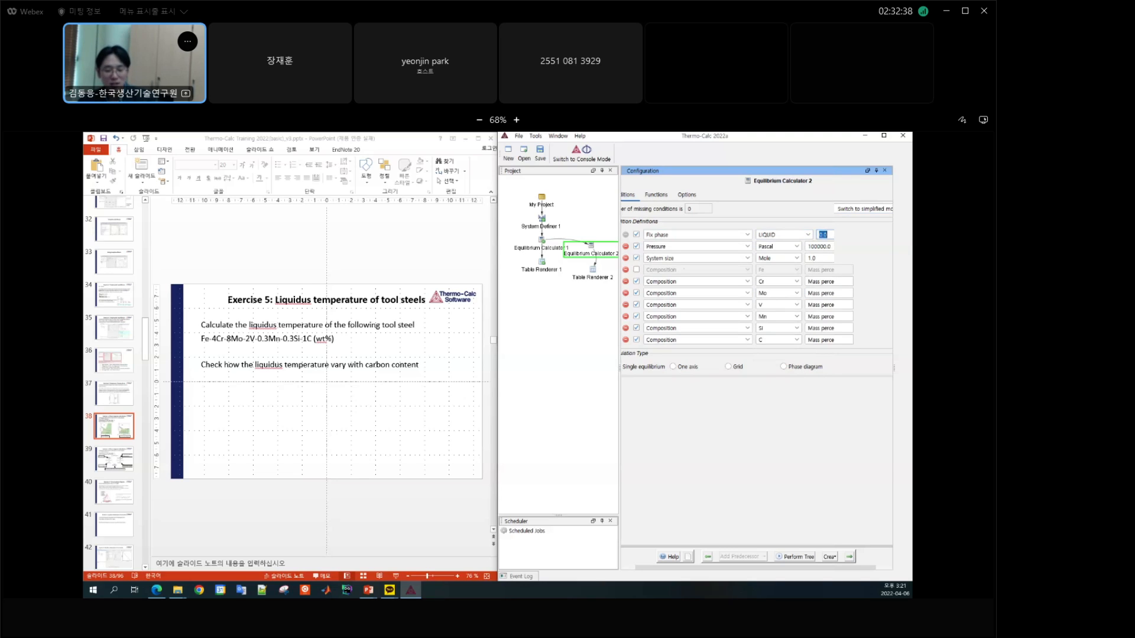
pyautogui.write('1')
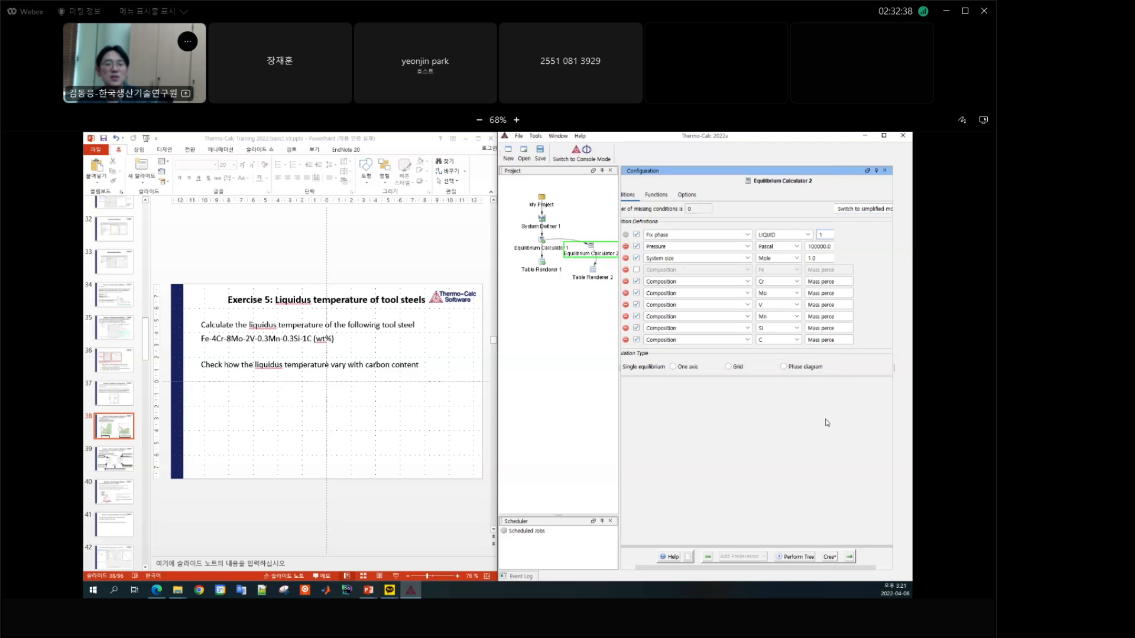
# Step: Perform the calculation tree for Equilibrium Calculator 2, view the Table Renderer 2 output in the Results window and close it
pyautogui.click(796, 556)
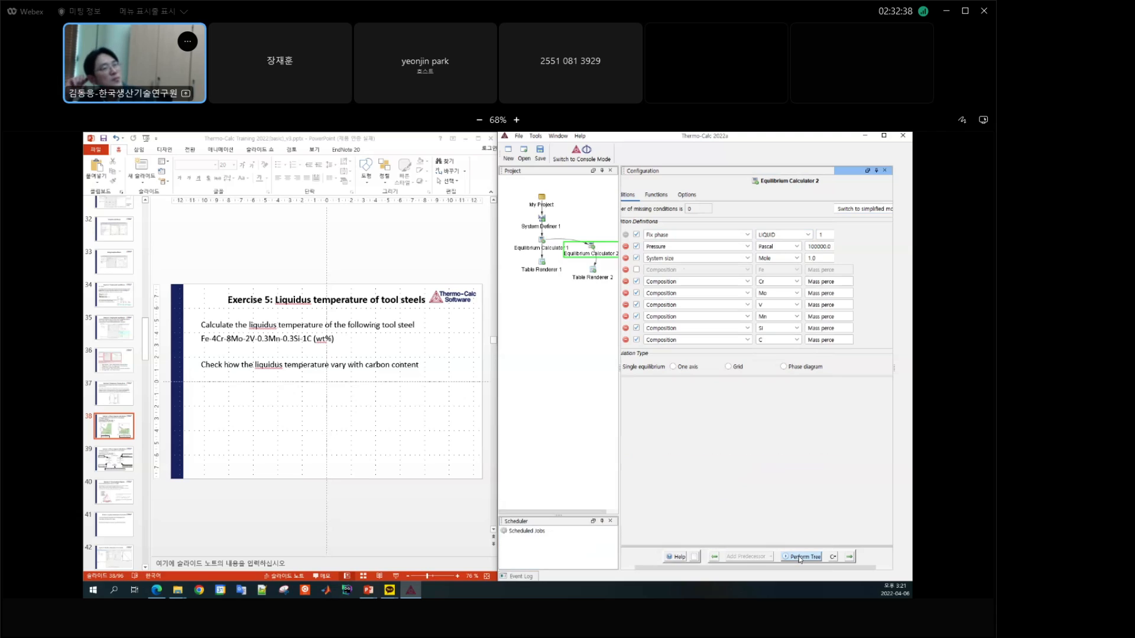
pyautogui.click(558, 136)
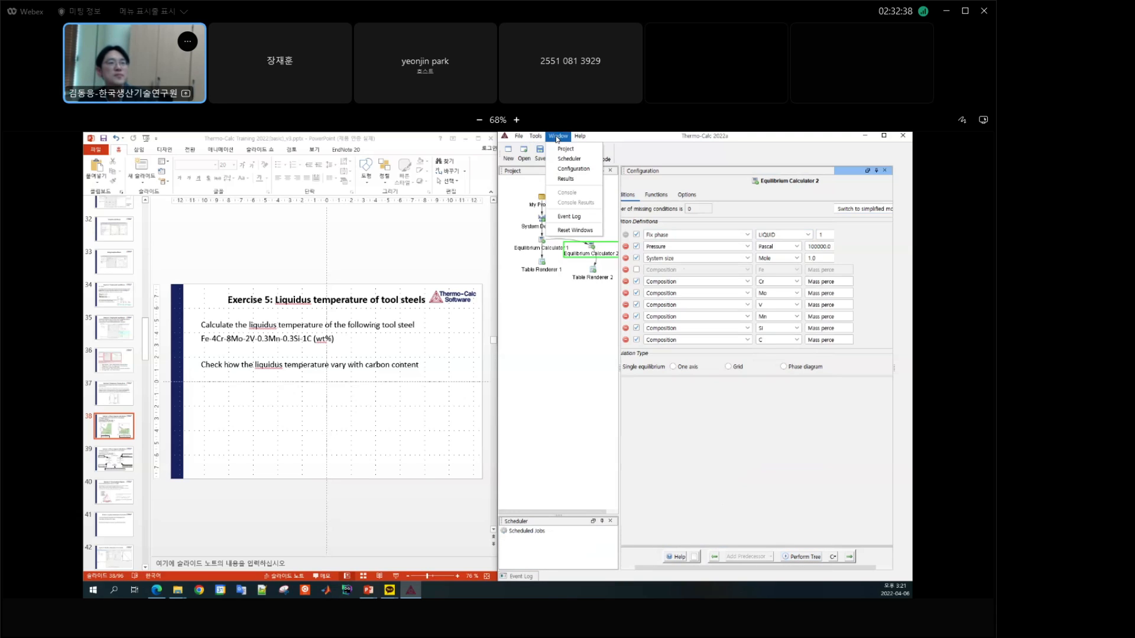
pyautogui.click(575, 181)
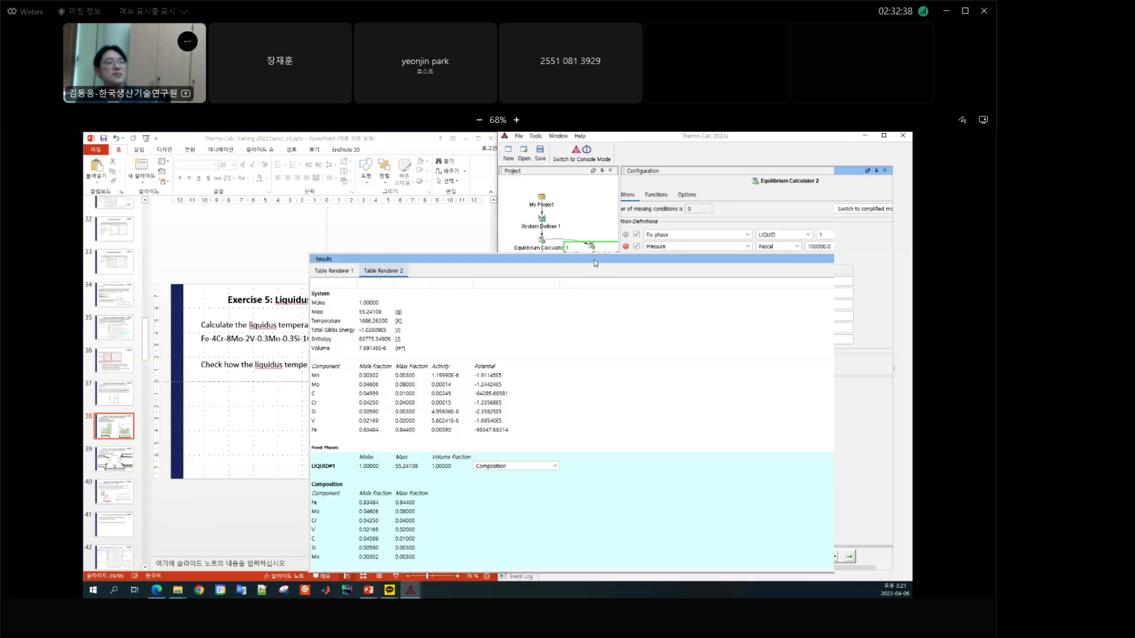
pyautogui.moveTo(591, 258); pyautogui.dragTo(567, 212)
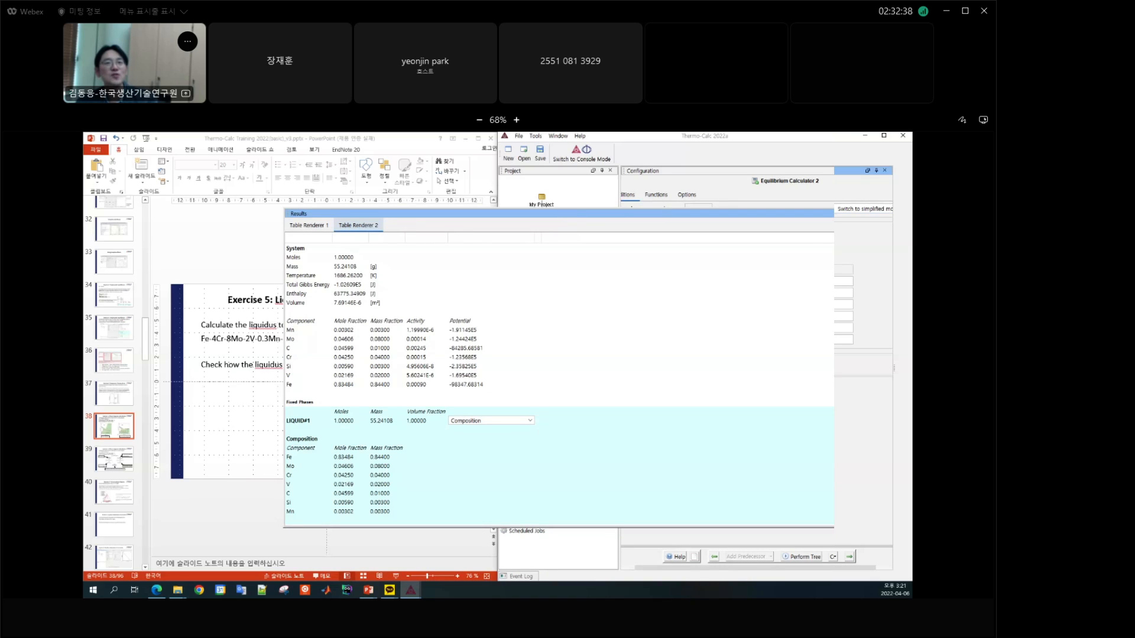
pyautogui.hotkey('alt', 'F4')
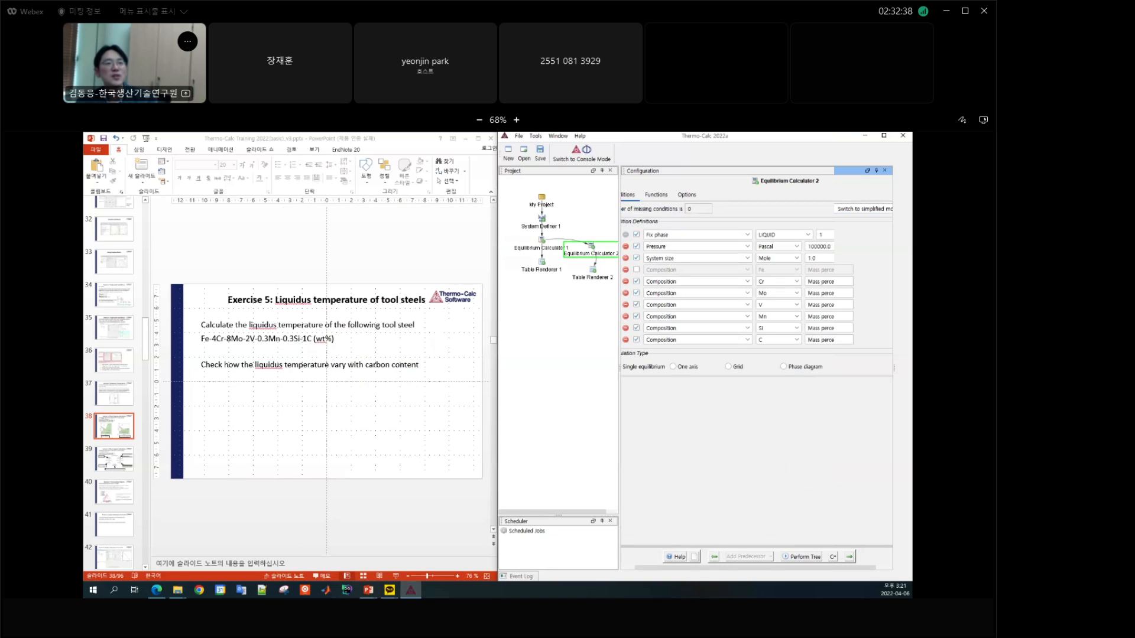
# Step: Rearrange Table Renderer 1, Equilibrium Calculator 2 and Table Renderer 2 into a tidier layout in the project tree
pyautogui.click(541, 260)
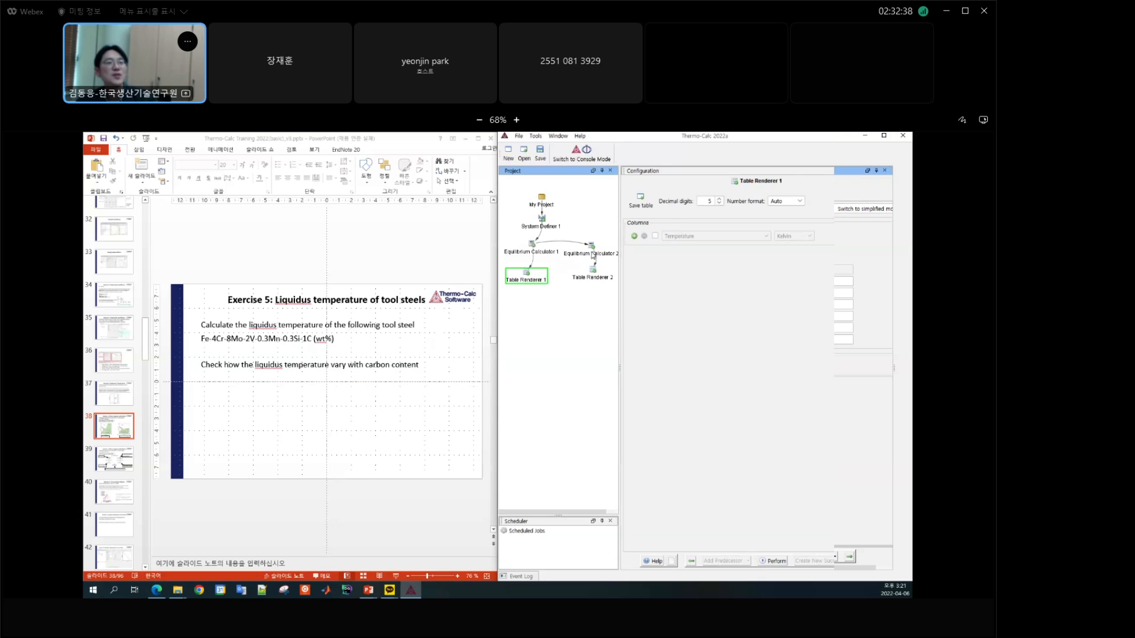
pyautogui.click(593, 255)
pyautogui.click(574, 277)
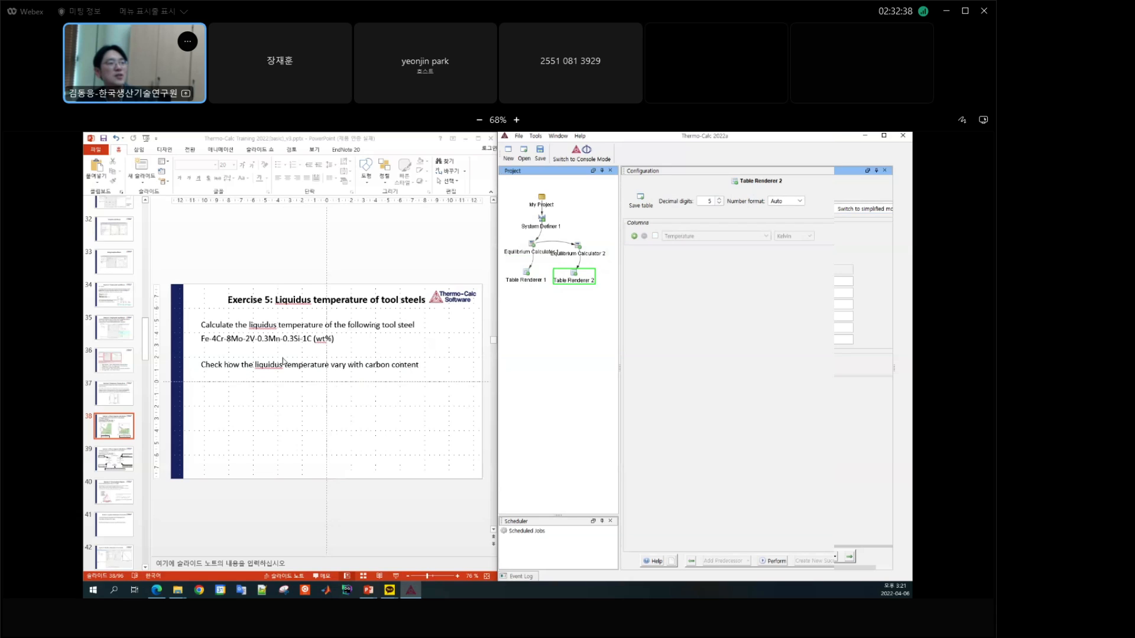
# Step: Switch Equilibrium Calculator 2 to a one axis calculation over Mass percent C with a maximum of 5
pyautogui.click(579, 255)
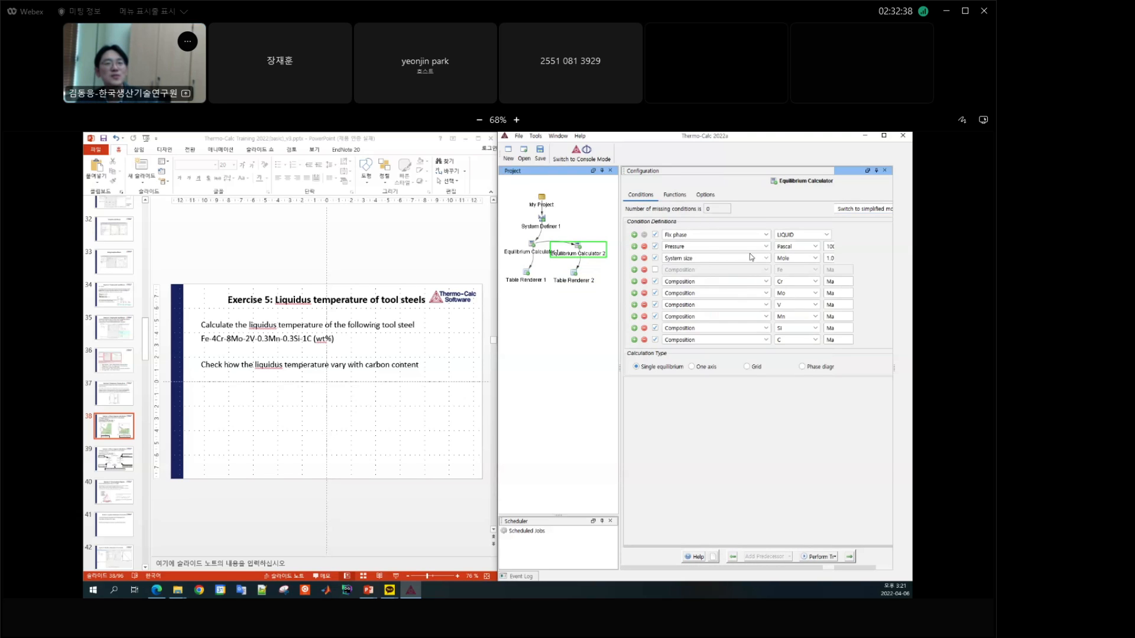
pyautogui.click(704, 369)
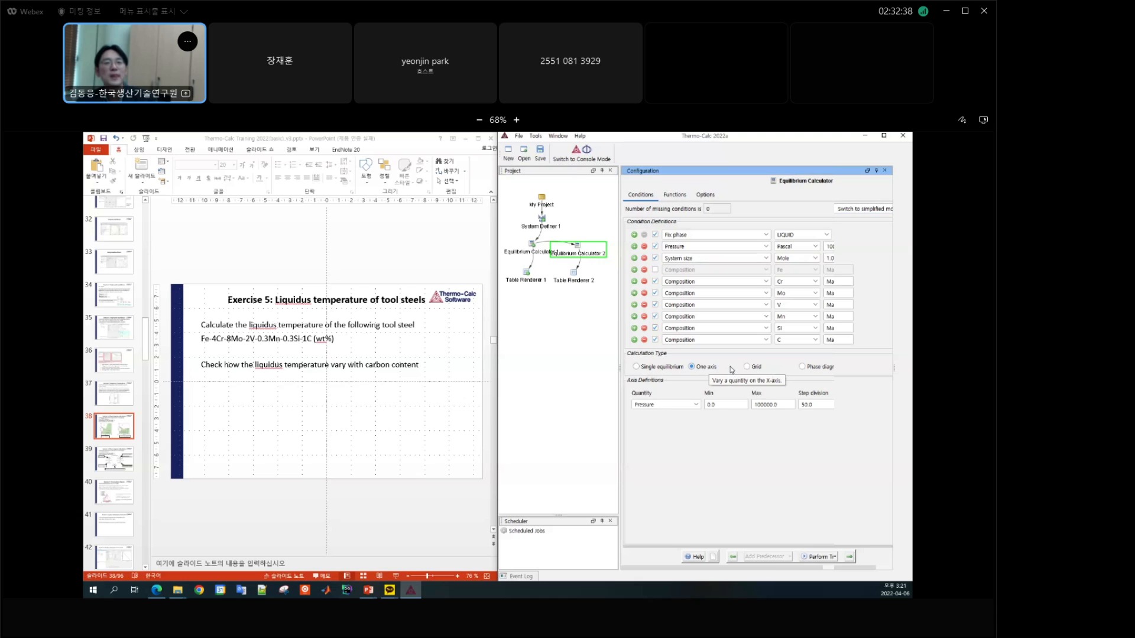
pyautogui.click(689, 404)
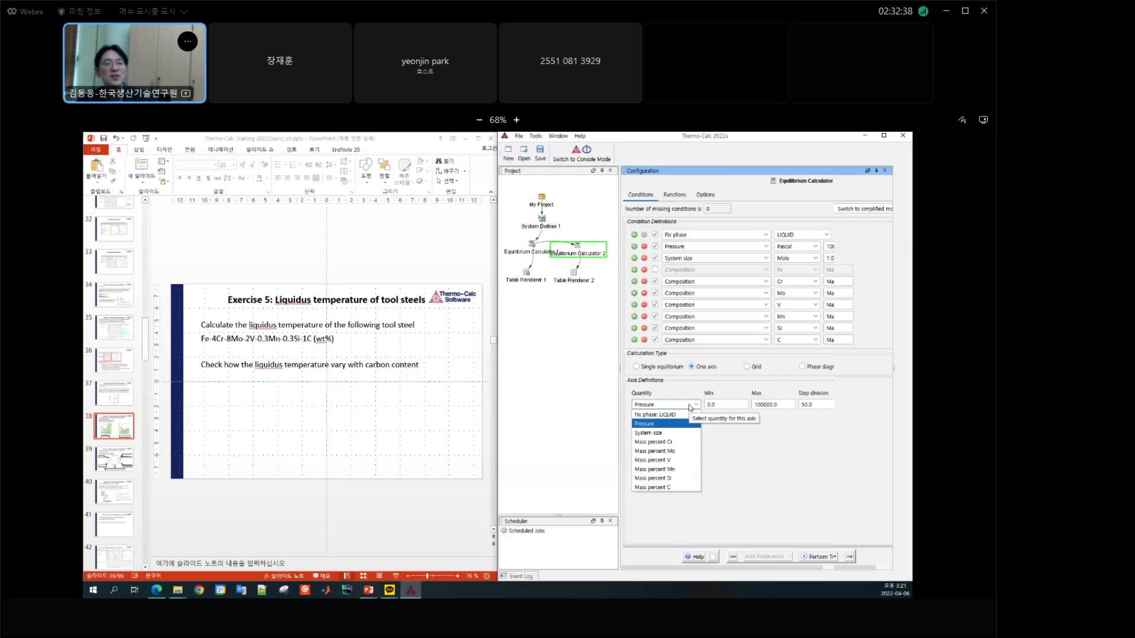
pyautogui.click(669, 488)
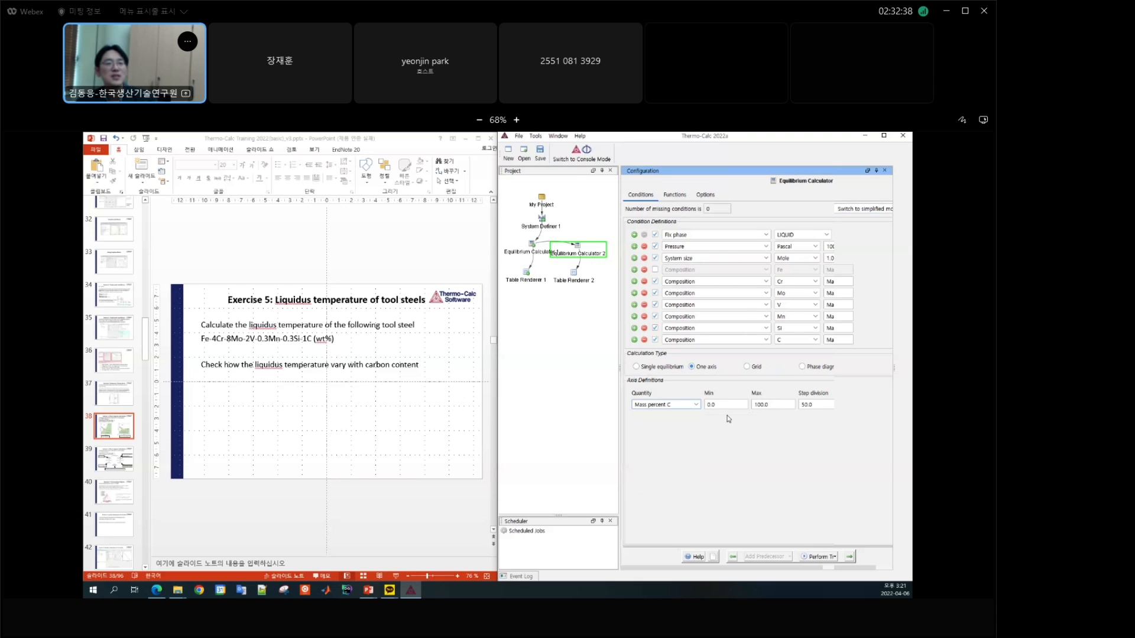
pyautogui.doubleClick(772, 403)
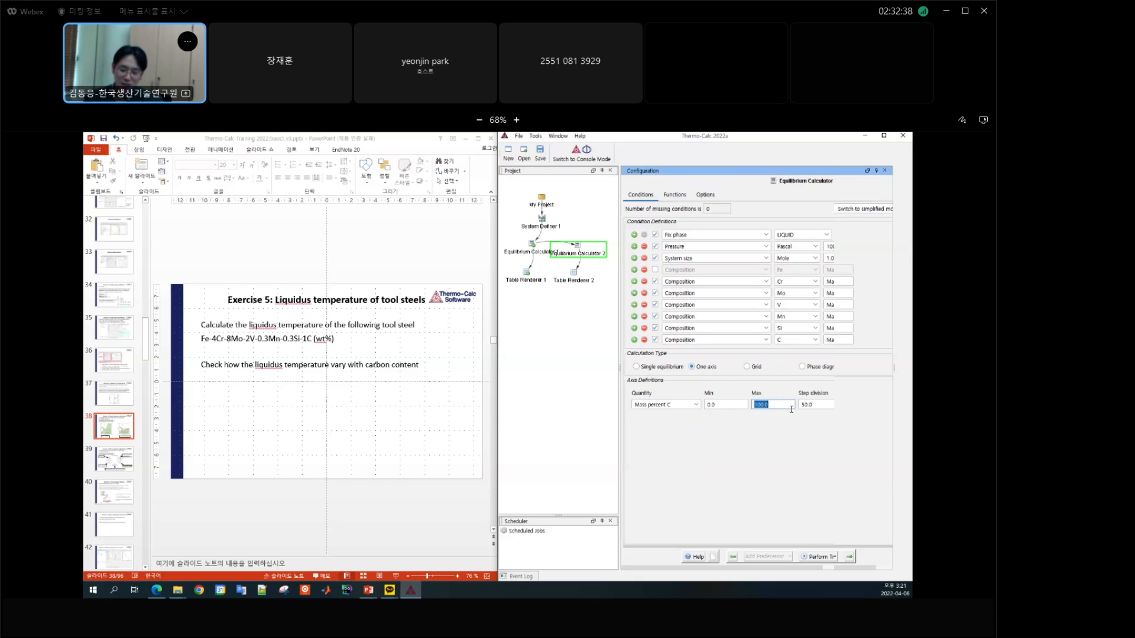
pyautogui.write('5')
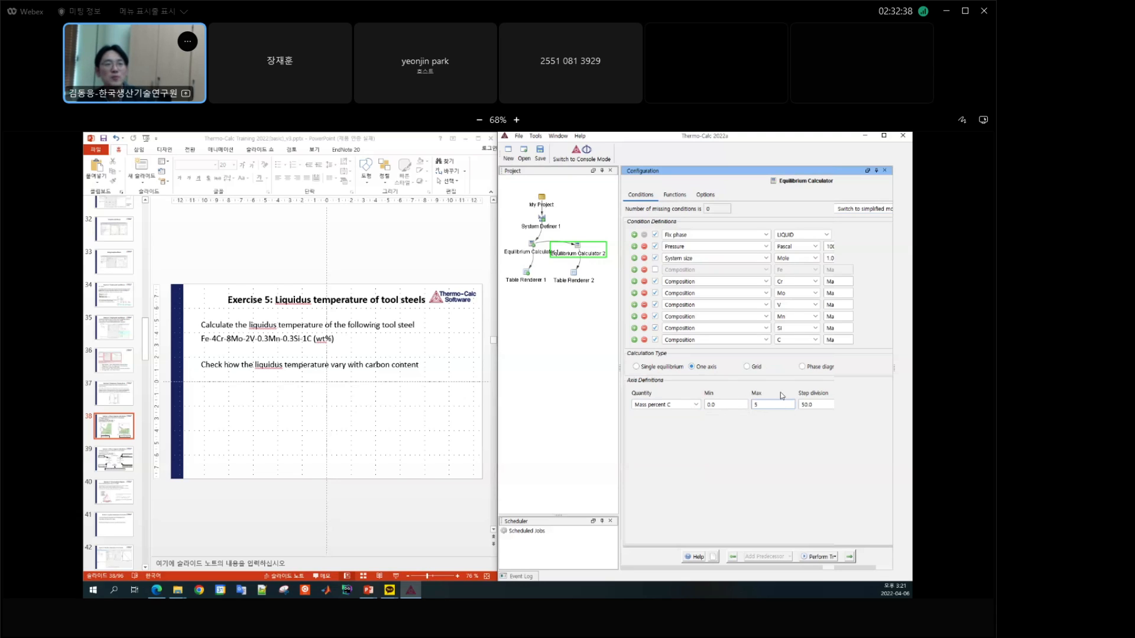
# Step: Add a Plot Renderer as successor of Equilibrium Calculator 2 and place it below Table Renderer 2
pyautogui.rightClick(578, 255)
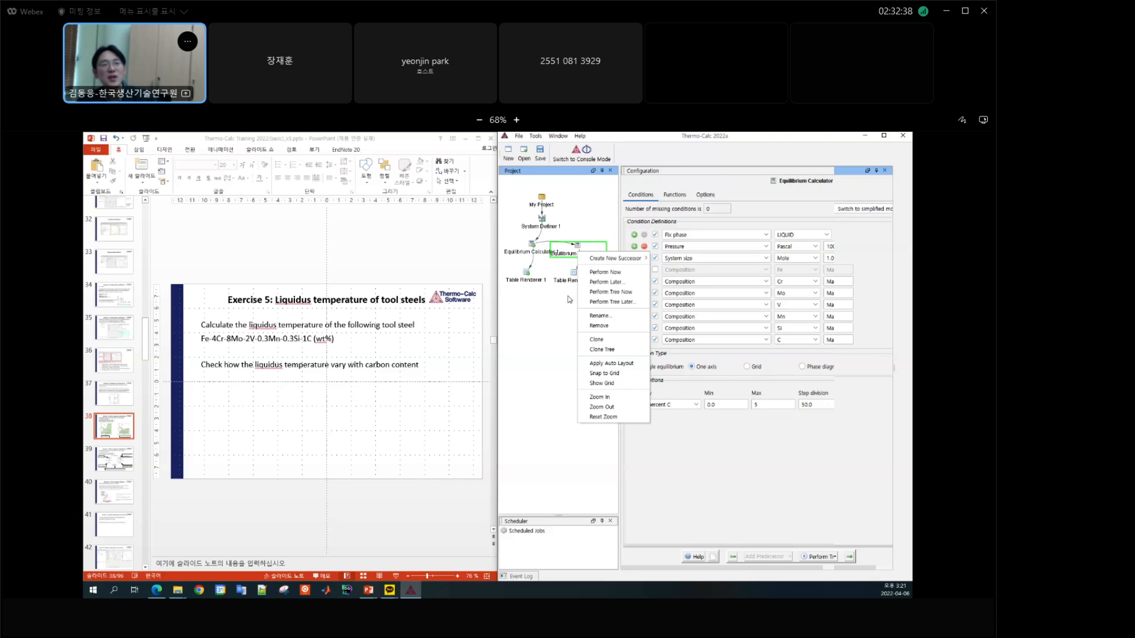
pyautogui.press('Escape')
pyautogui.rightClick(579, 256)
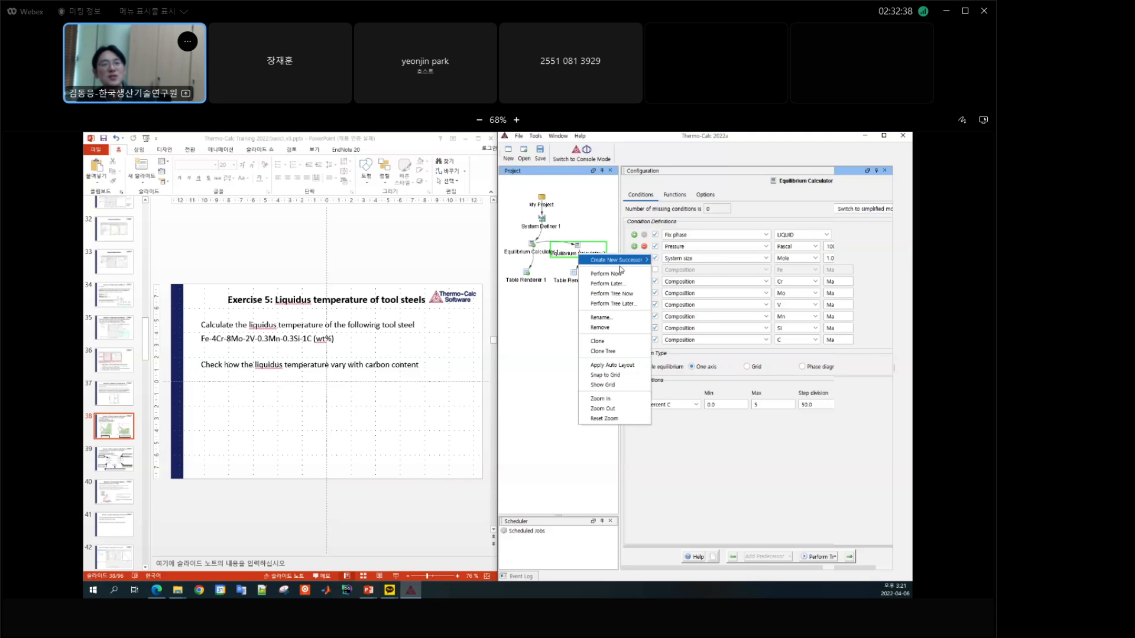
pyautogui.moveTo(618, 260)
pyautogui.click(681, 270)
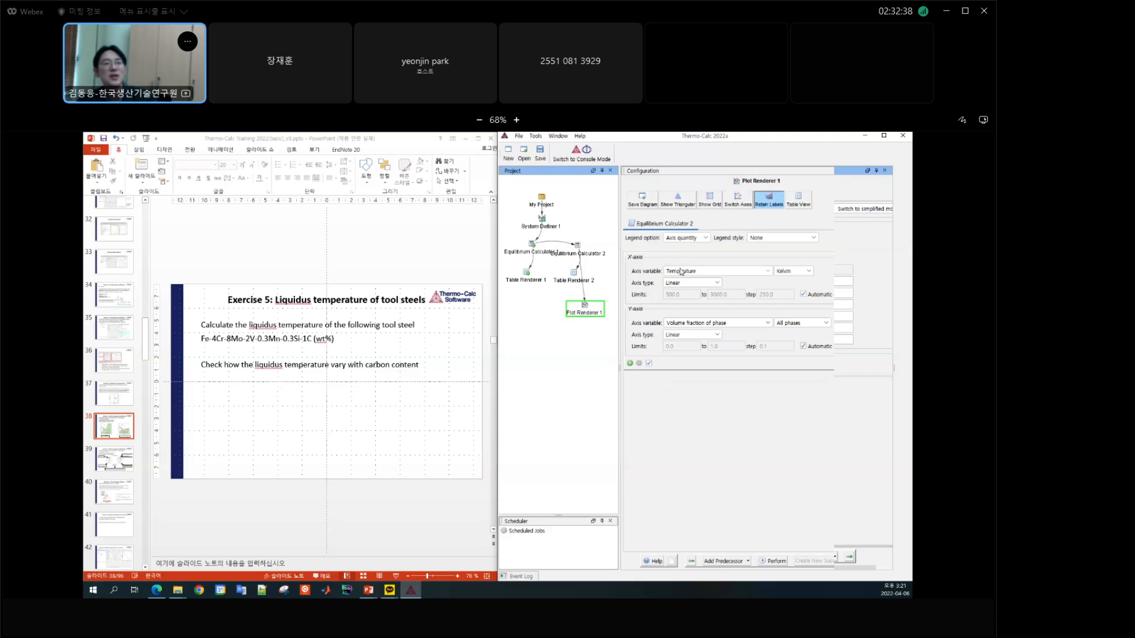
pyautogui.click(573, 310)
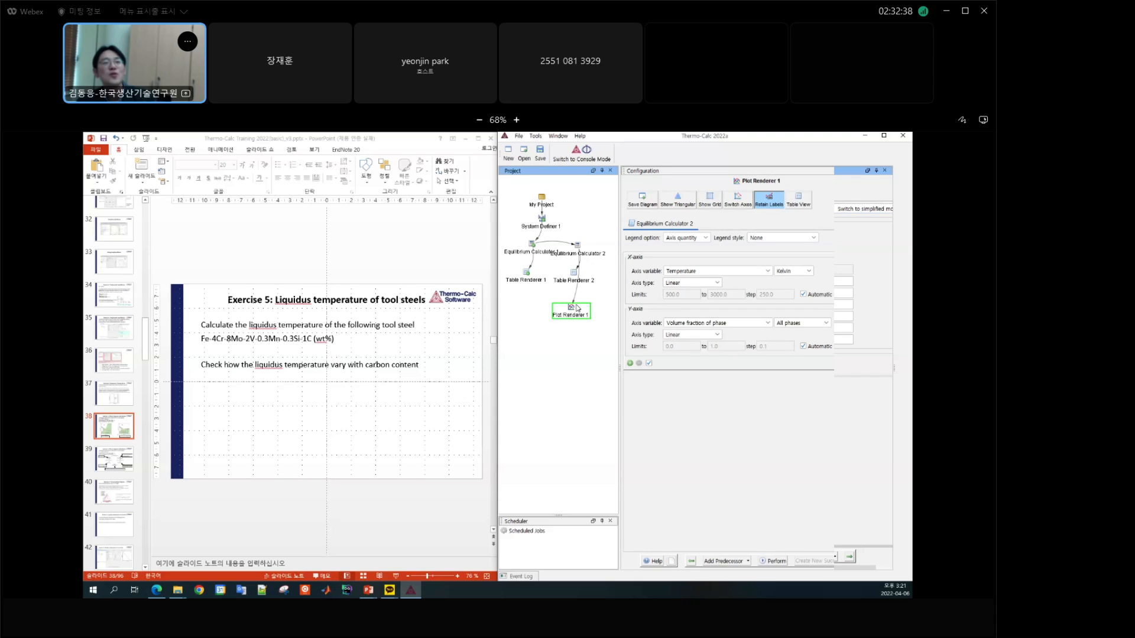
# Step: Set the plot's X-axis variable to Composition of C and its Y-axis variable to Temperature in Kelvin
pyautogui.click(709, 272)
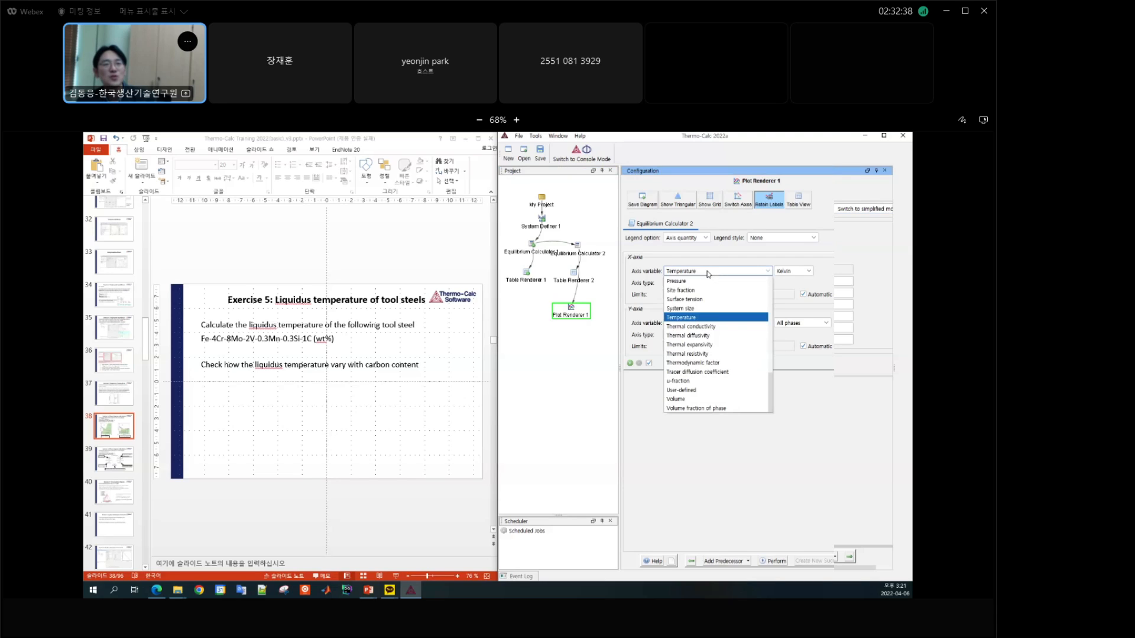
pyautogui.scroll(5, 715, 307)
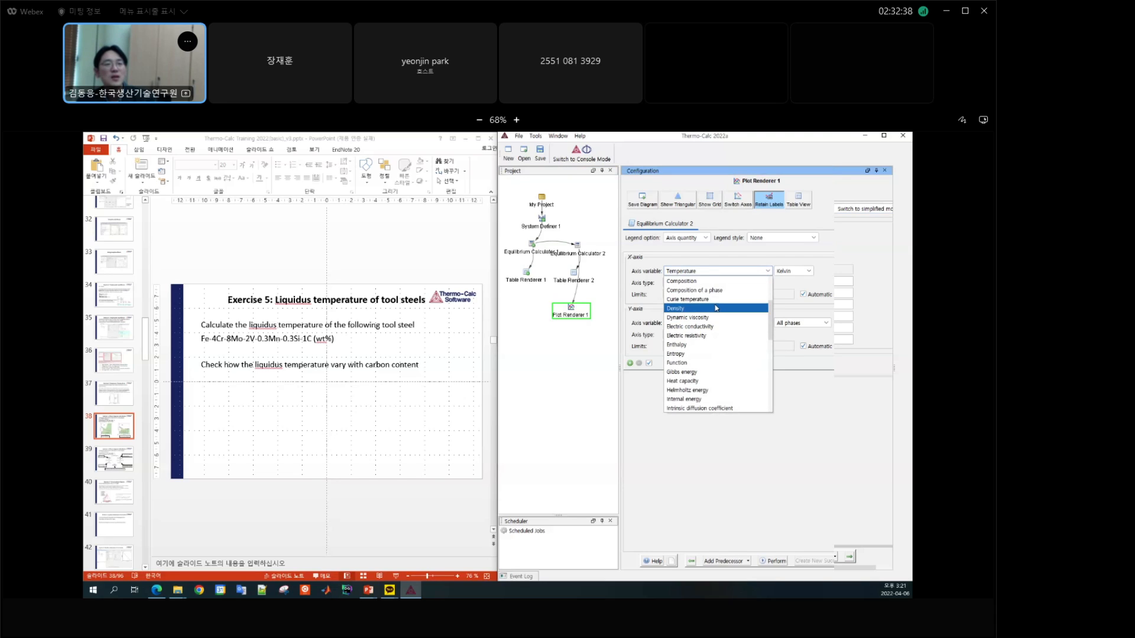
pyautogui.scroll(3, 717, 308)
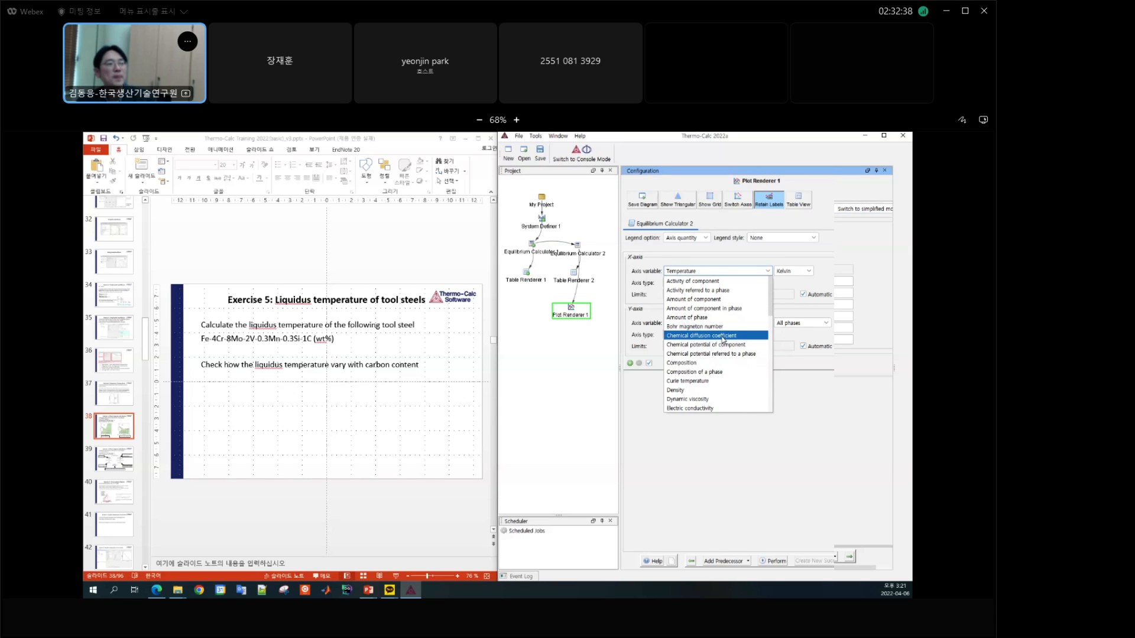
pyautogui.click(703, 364)
pyautogui.click(795, 271)
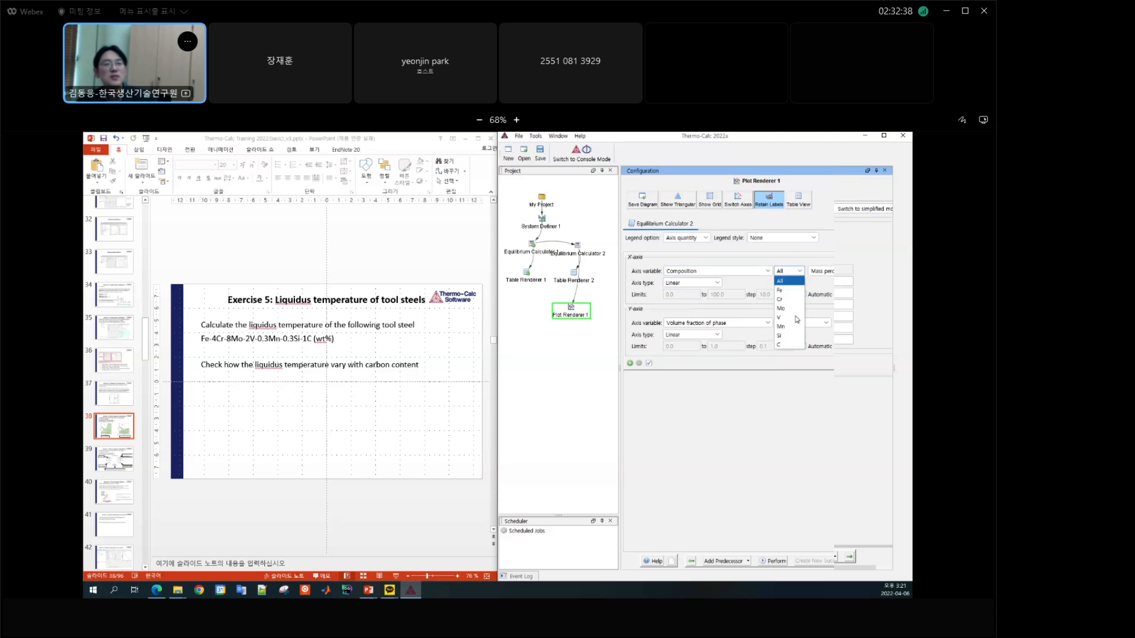
pyautogui.click(790, 344)
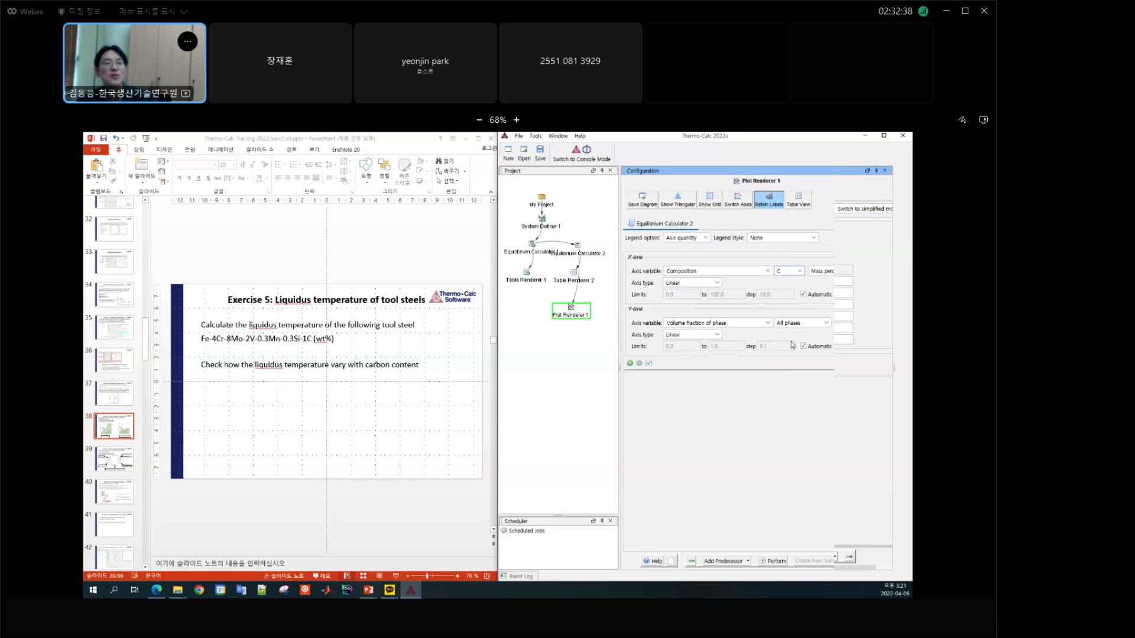
pyautogui.click(728, 325)
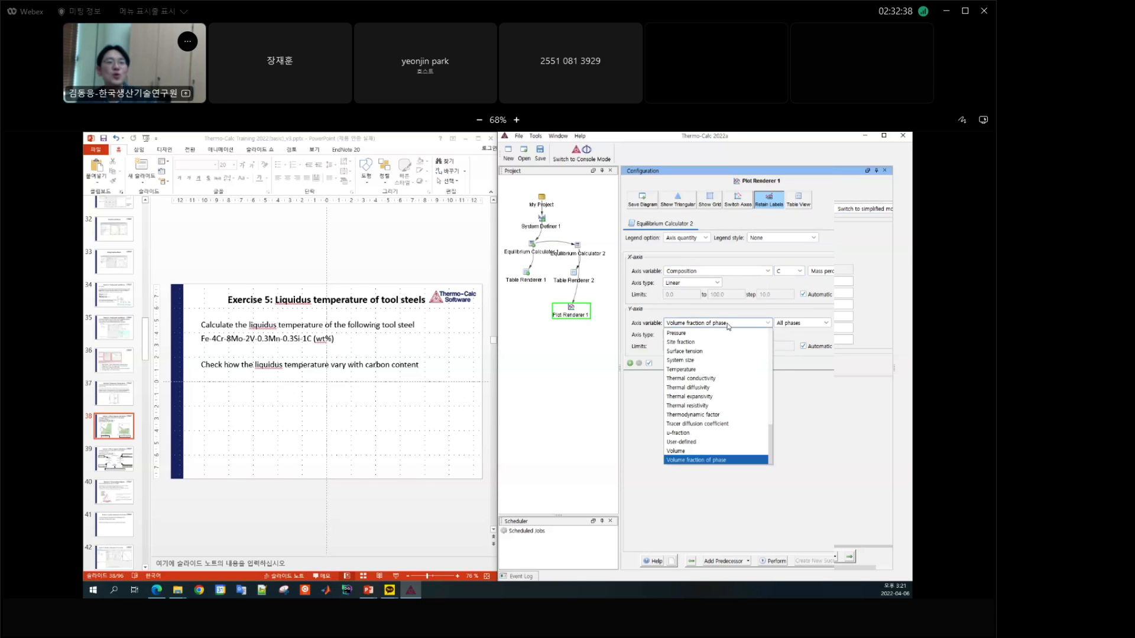
pyautogui.click(691, 370)
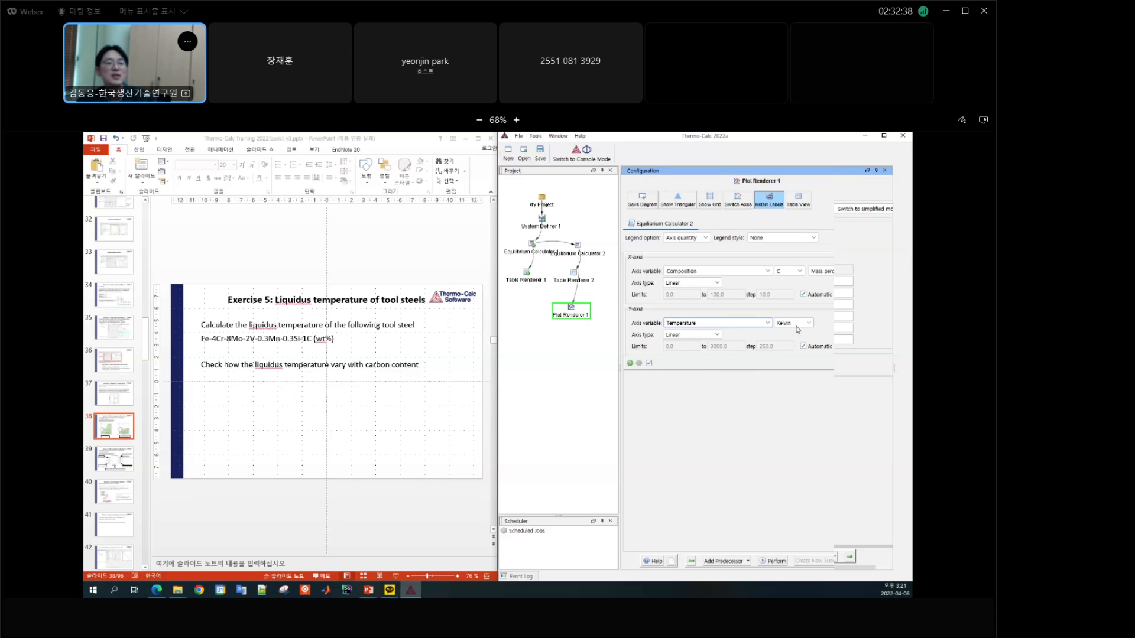
# Step: Perform Plot Renderer 1 and show the liquidus temperature versus carbon plot in the Results window
pyautogui.click(774, 562)
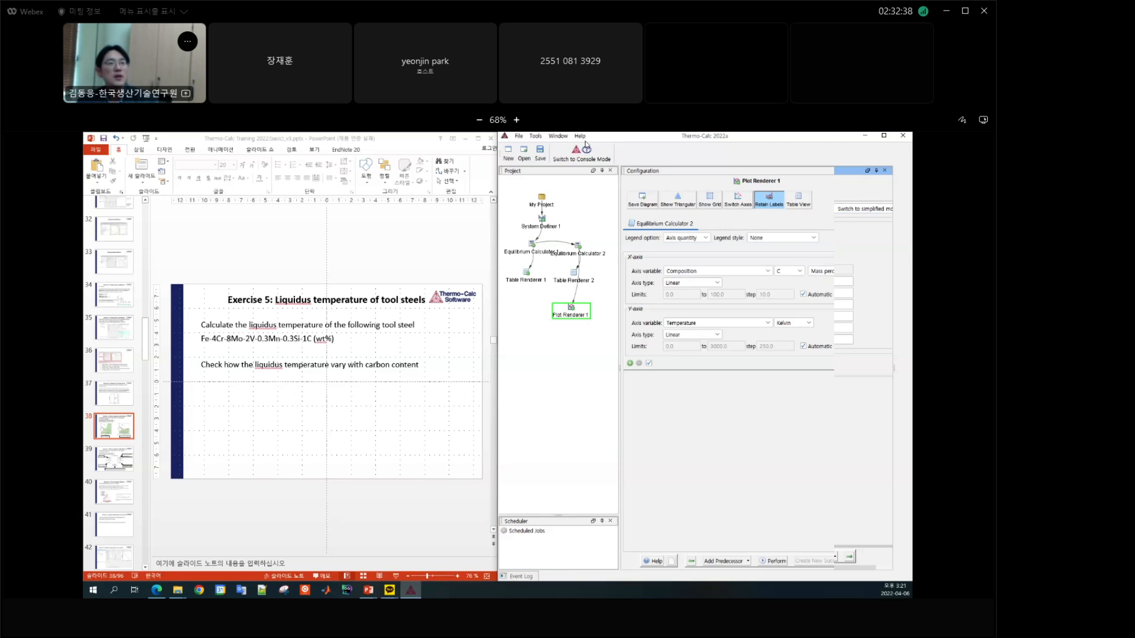
pyautogui.click(562, 138)
pyautogui.click(566, 178)
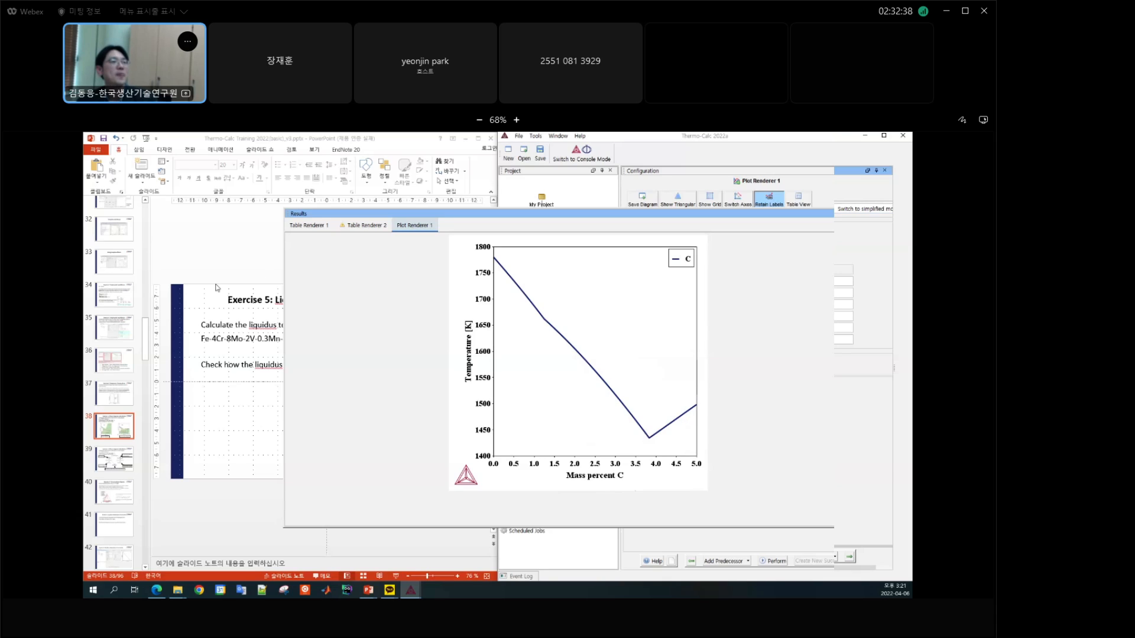
# Step: Switch to the PowerPoint training slides and advance to the Exercise 5 solution slide for comparison with the plot
pyautogui.click(230, 245)
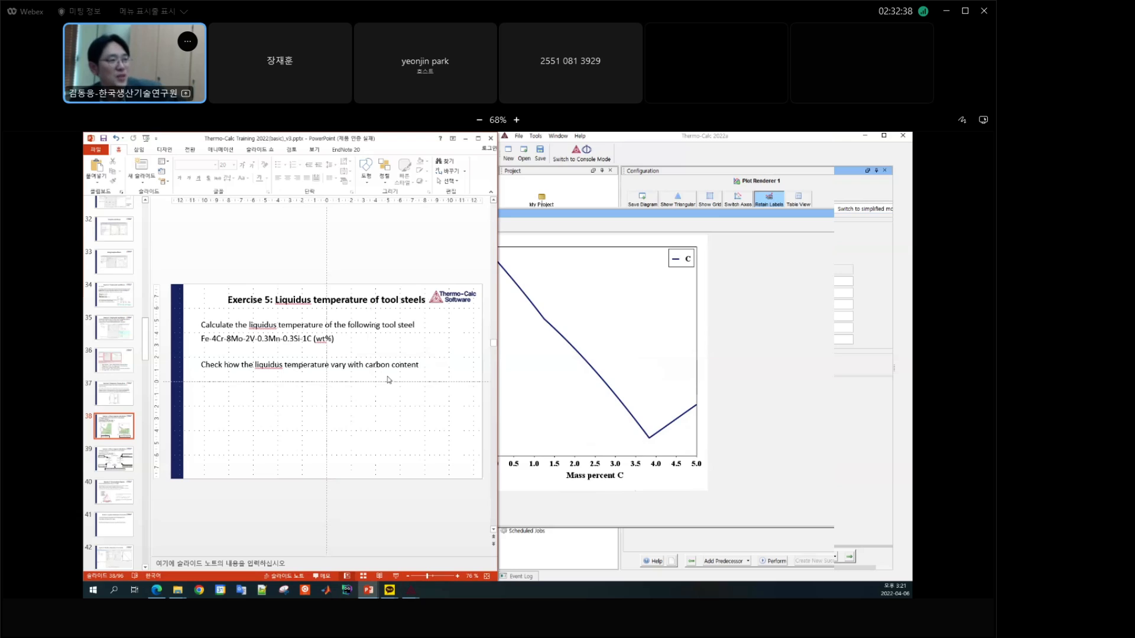
pyautogui.scroll(-1, 389, 380)
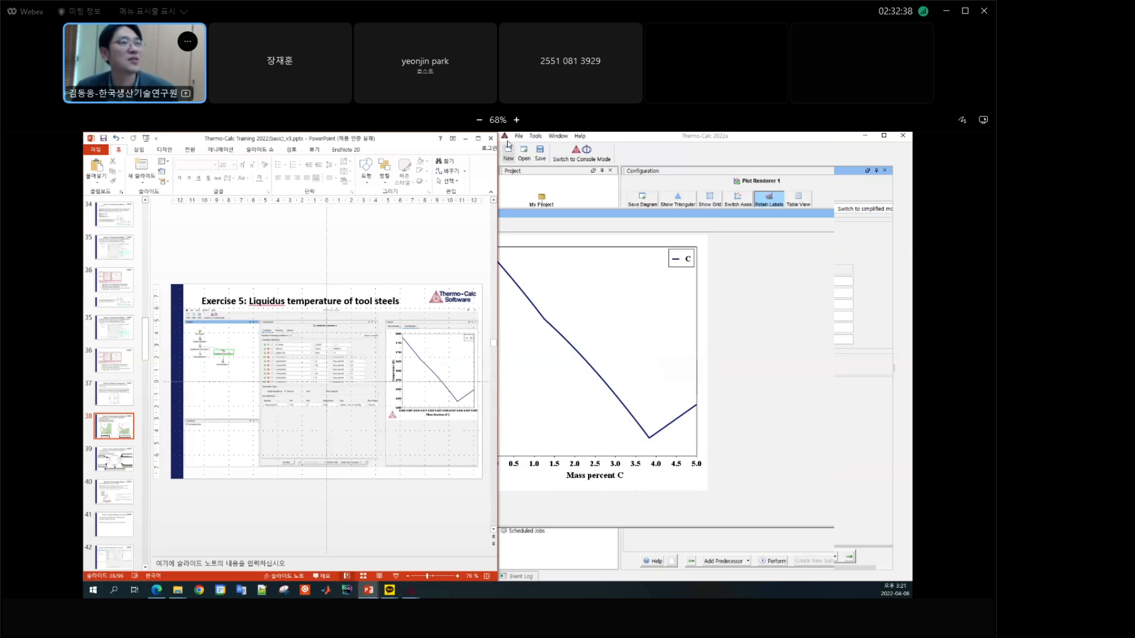
# Step: Arrange the PowerPoint training slides side by side with Thermo-Calc, with the Exercise 6 ladle slide in view
pyautogui.click(478, 139)
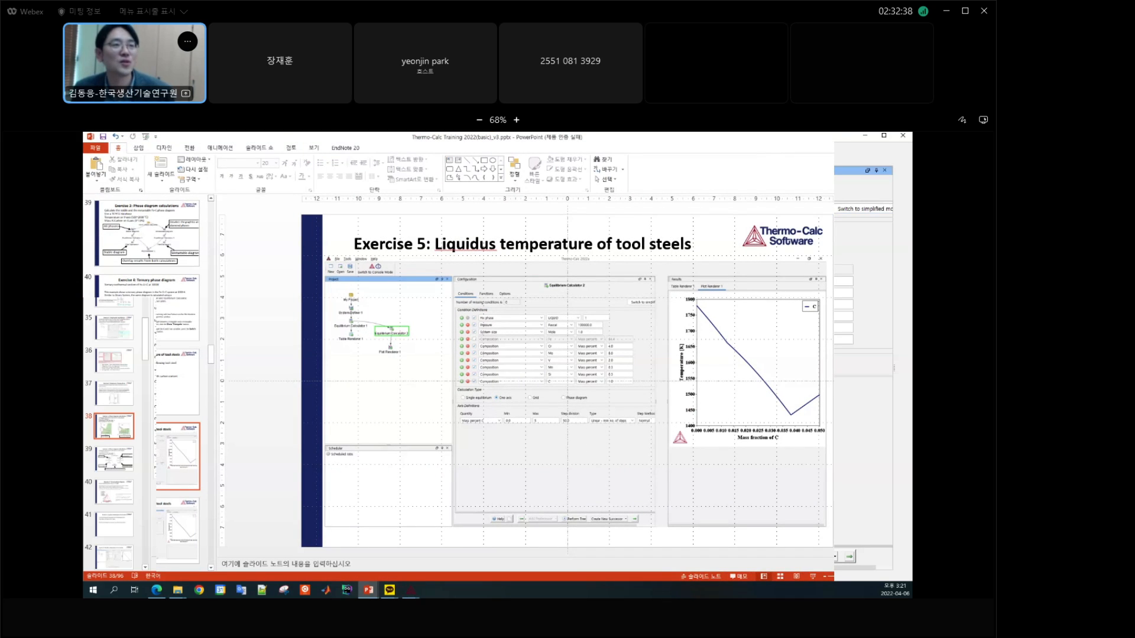
pyautogui.click(893, 137)
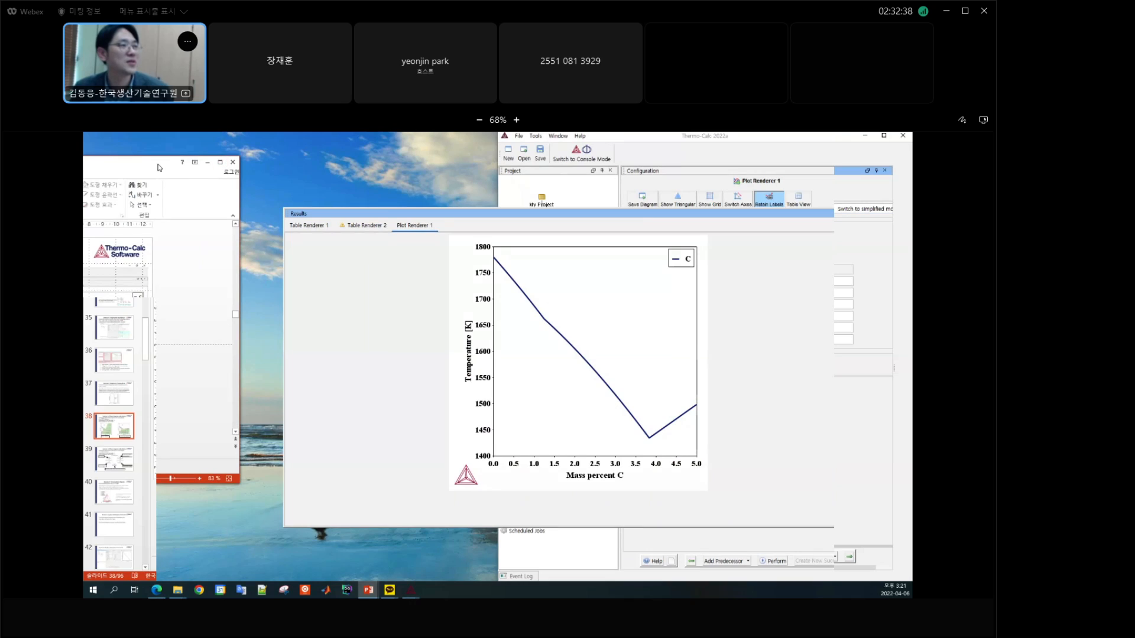
pyautogui.moveTo(157, 164); pyautogui.dragTo(84, 195)
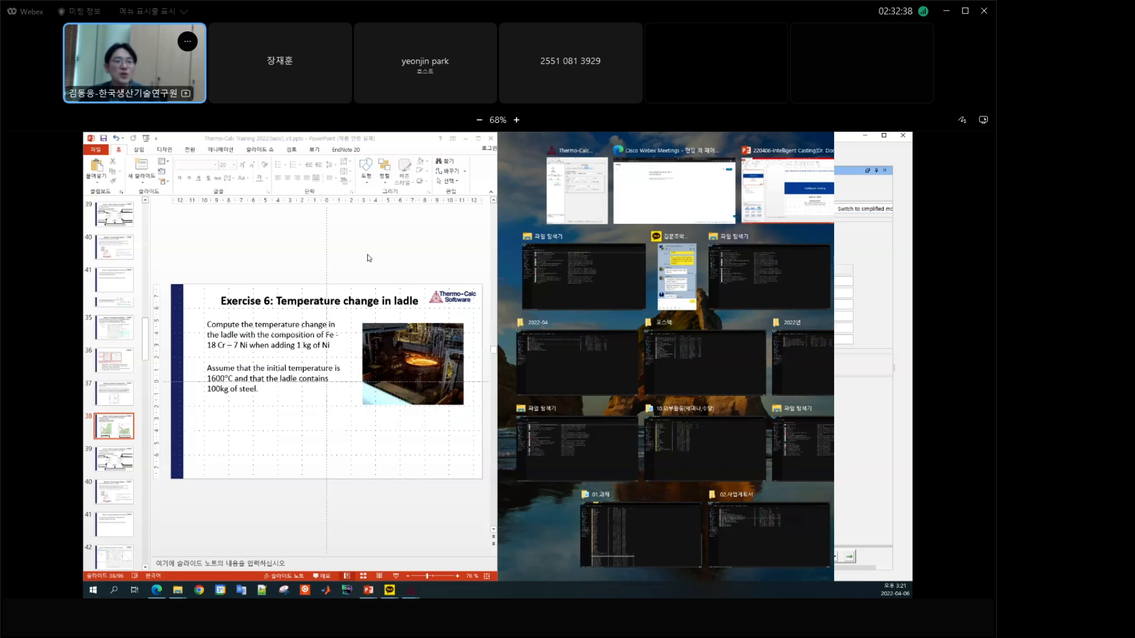
pyautogui.click(581, 204)
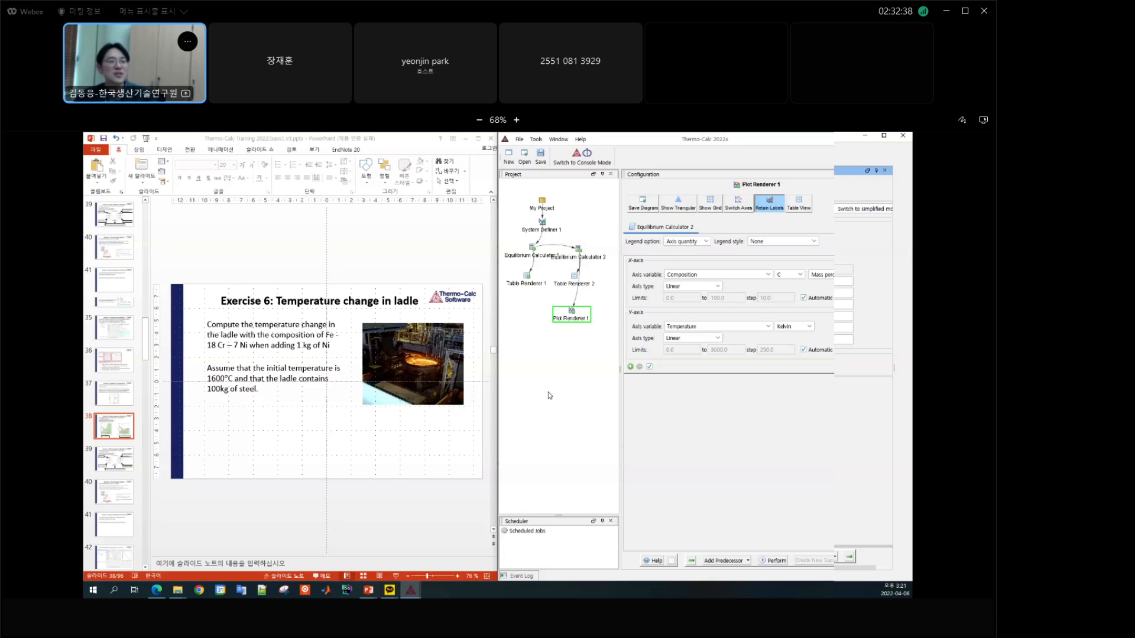
# Step: Start a new Thermo-Calc project without saving the changes to the current one
pyautogui.click(544, 211)
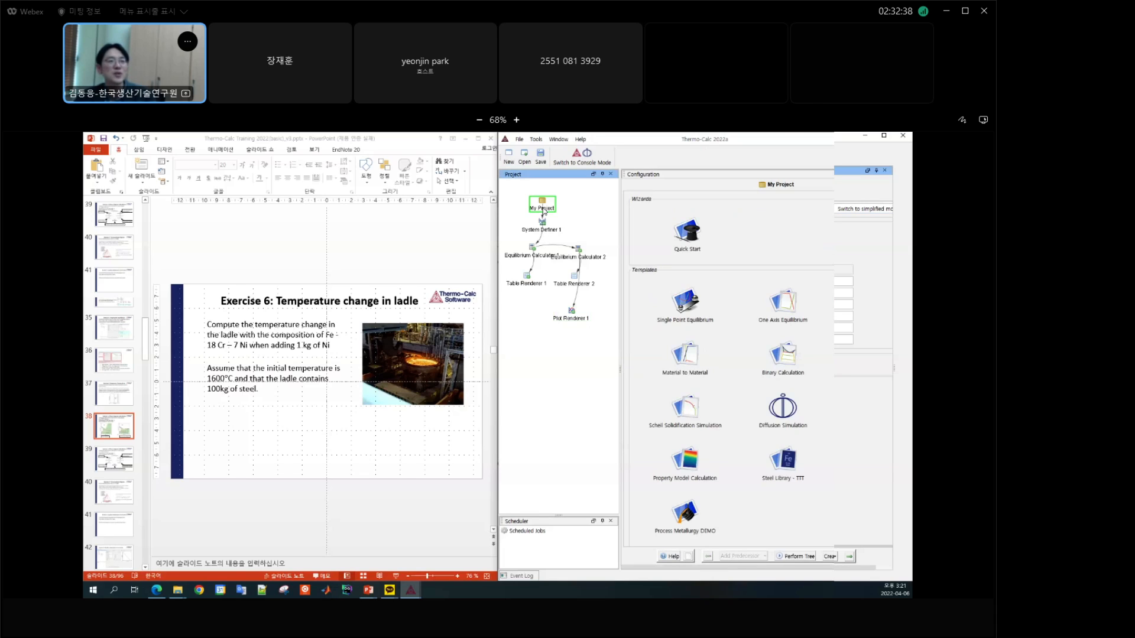
pyautogui.rightClick(544, 211)
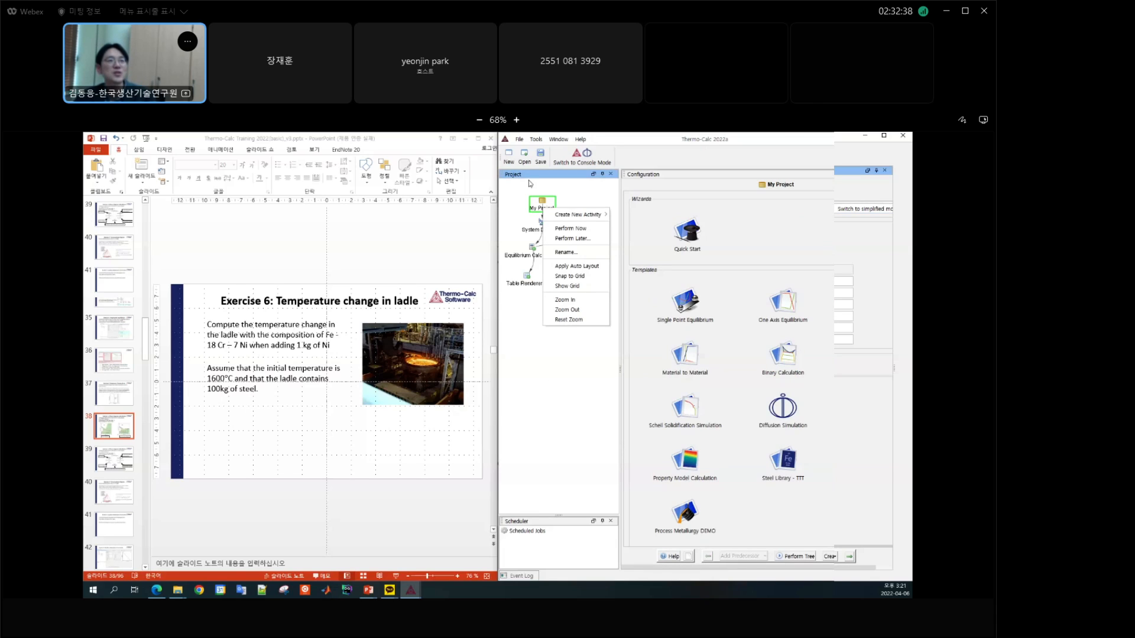
pyautogui.click(508, 155)
pyautogui.click(717, 381)
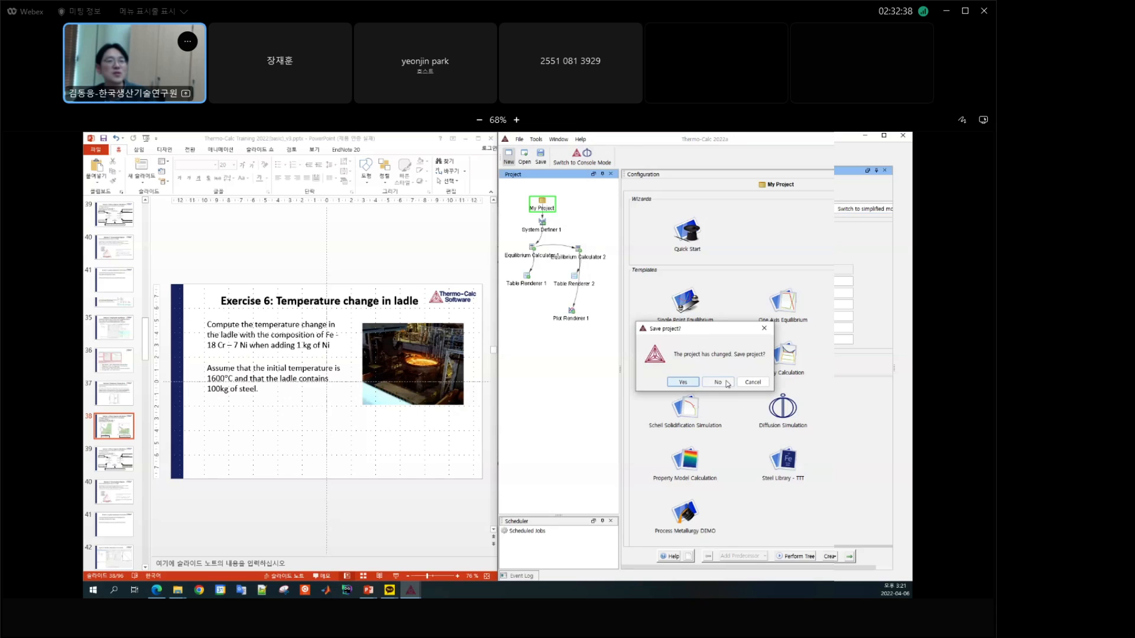
# Step: Create a Single Point Equilibrium calculation from the template and adjust the project tree's width to fit its nodes
pyautogui.moveTo(620, 370); pyautogui.dragTo(570, 370)
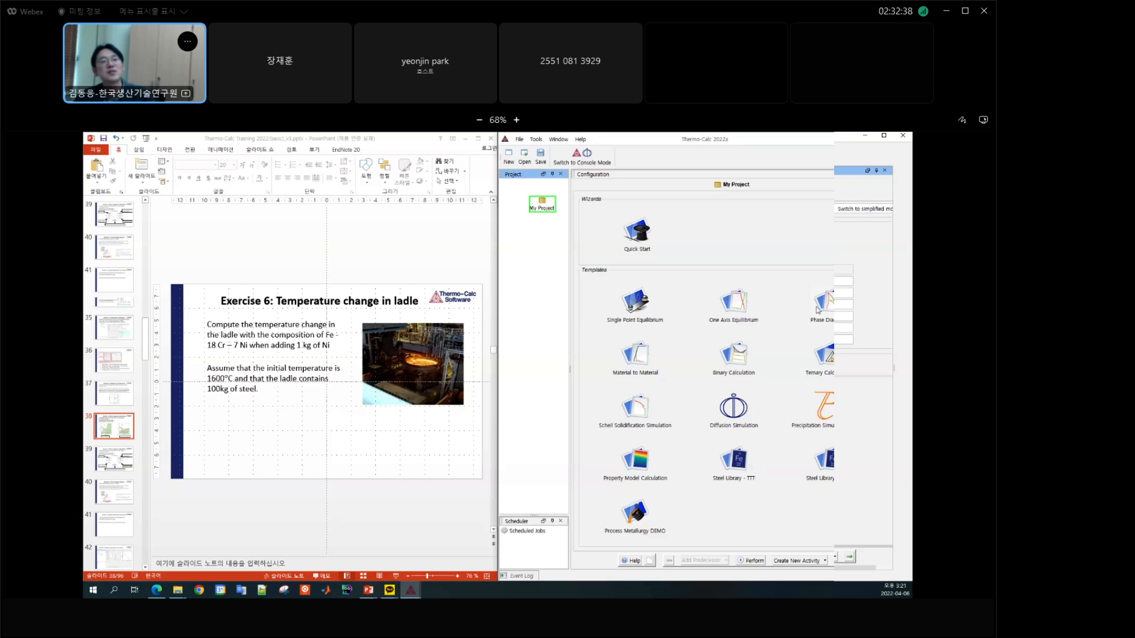
pyautogui.click(635, 308)
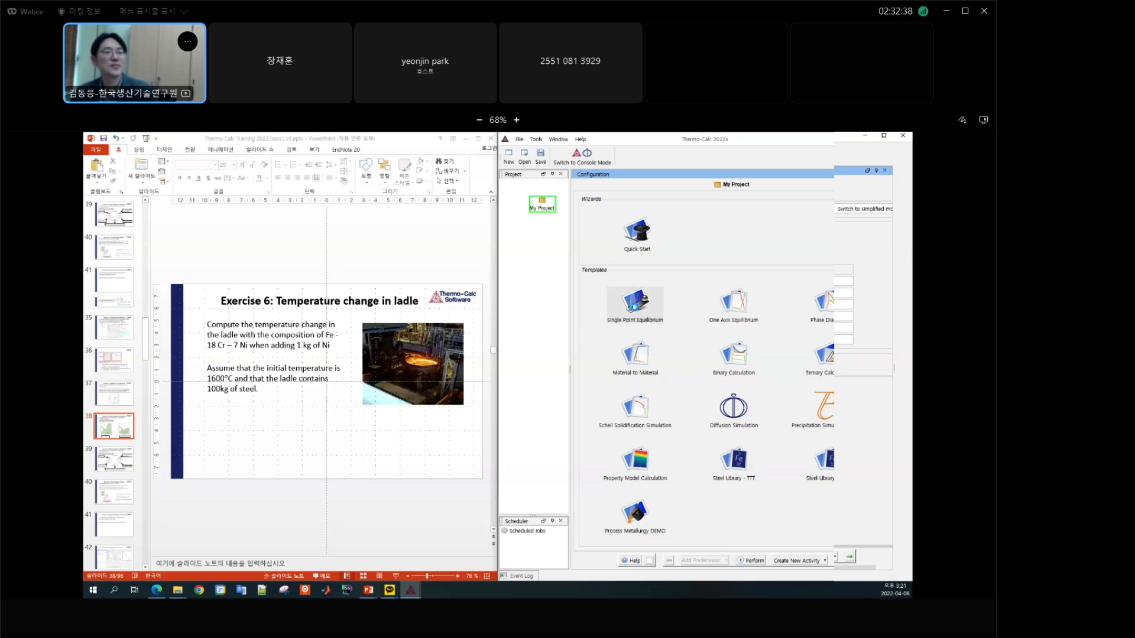
pyautogui.doubleClick(634, 305)
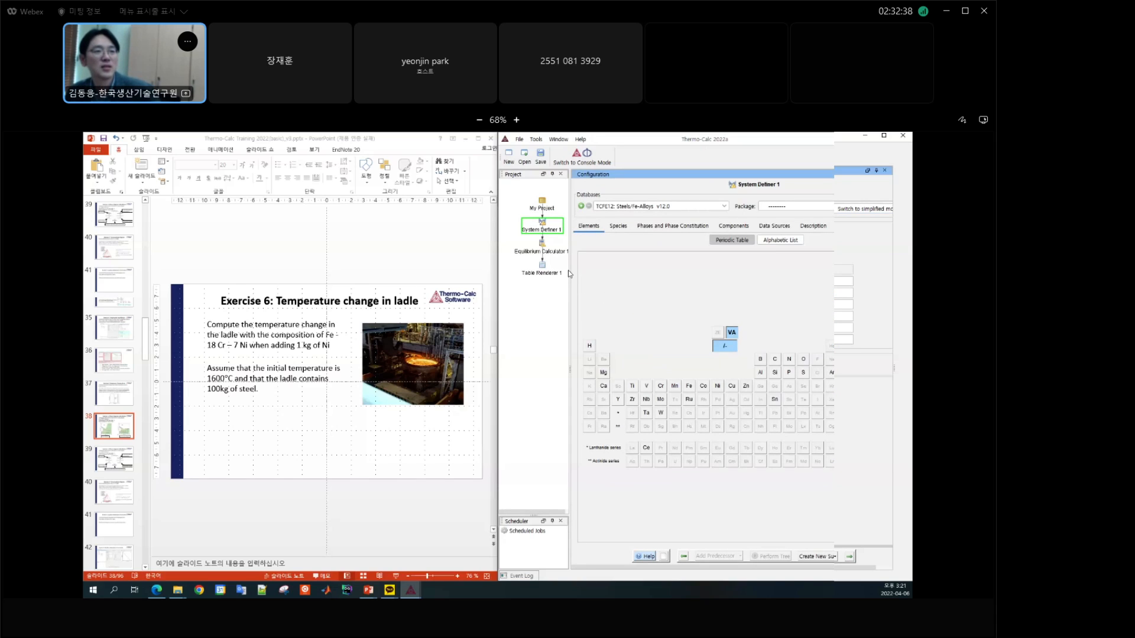
pyautogui.moveTo(569, 270); pyautogui.dragTo(593, 270)
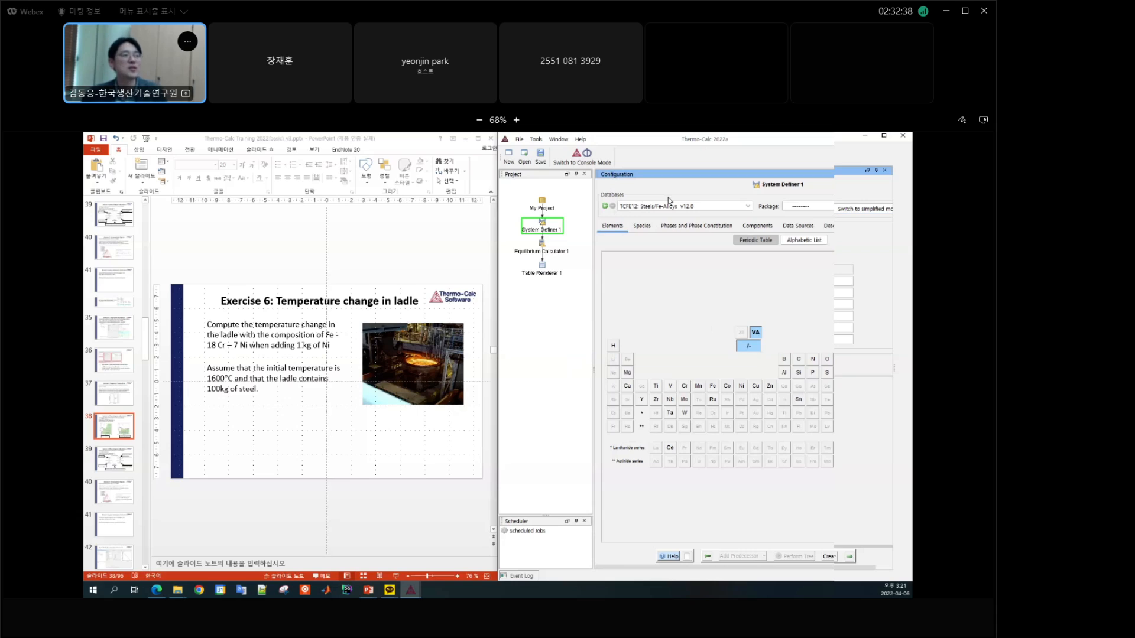
# Step: Select the elements Fe, Cr and Ni for System Definer 1 with the TCFE12 database
pyautogui.click(713, 387)
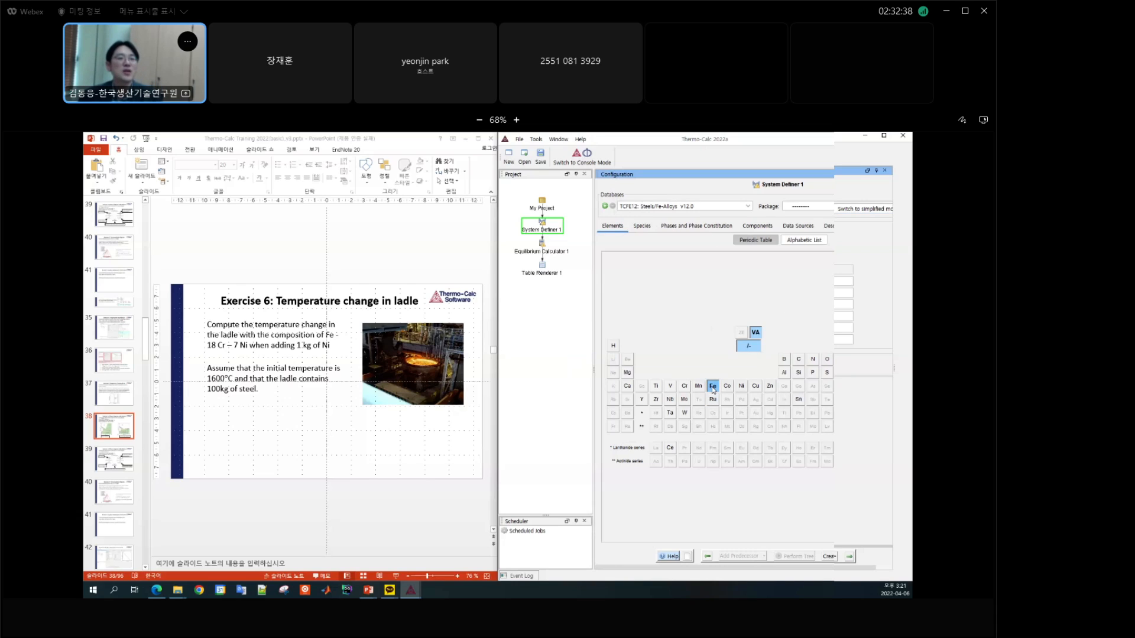
pyautogui.click(685, 388)
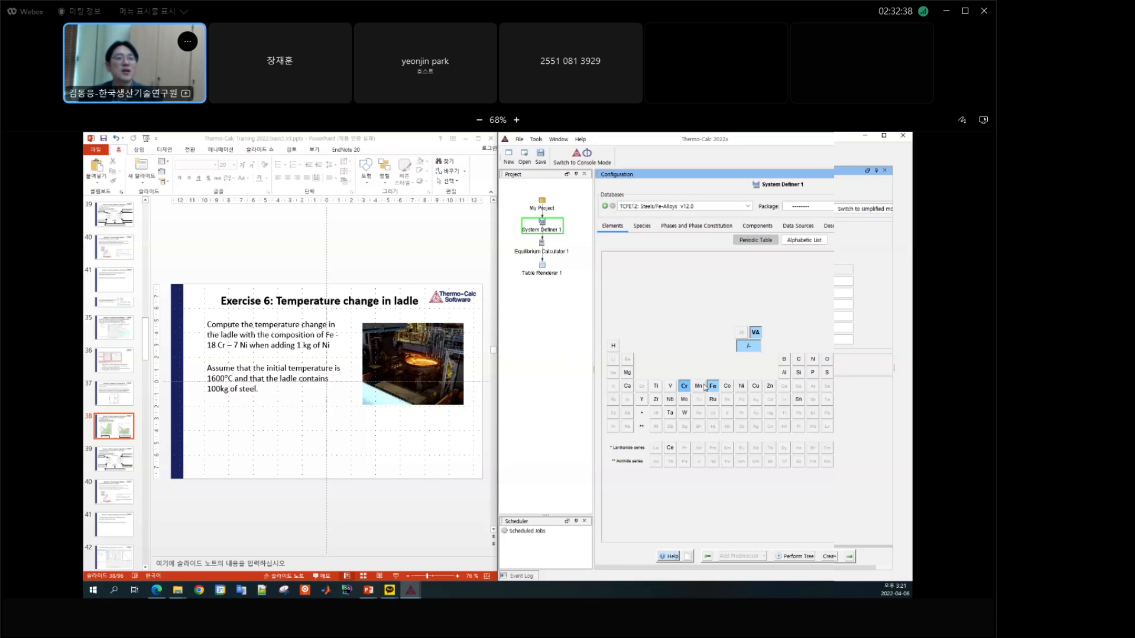
pyautogui.click(744, 386)
# Step: Set Equilibrium Calculator 1's temperature to 1600 Celsius and its system size to 100 kilograms
pyautogui.click(542, 253)
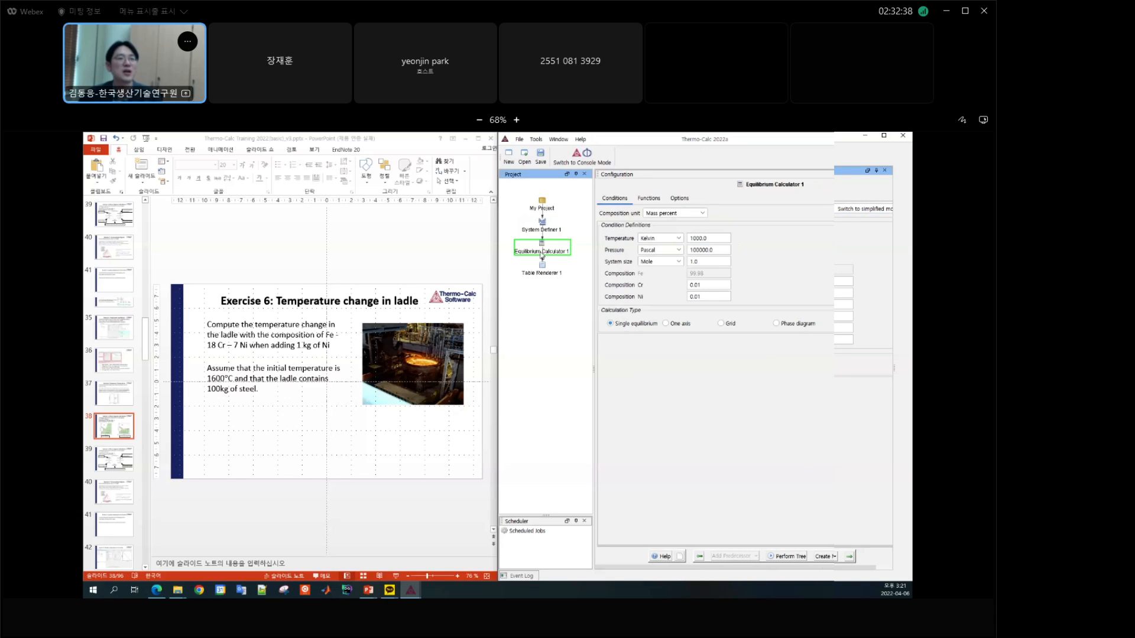
pyautogui.click(674, 242)
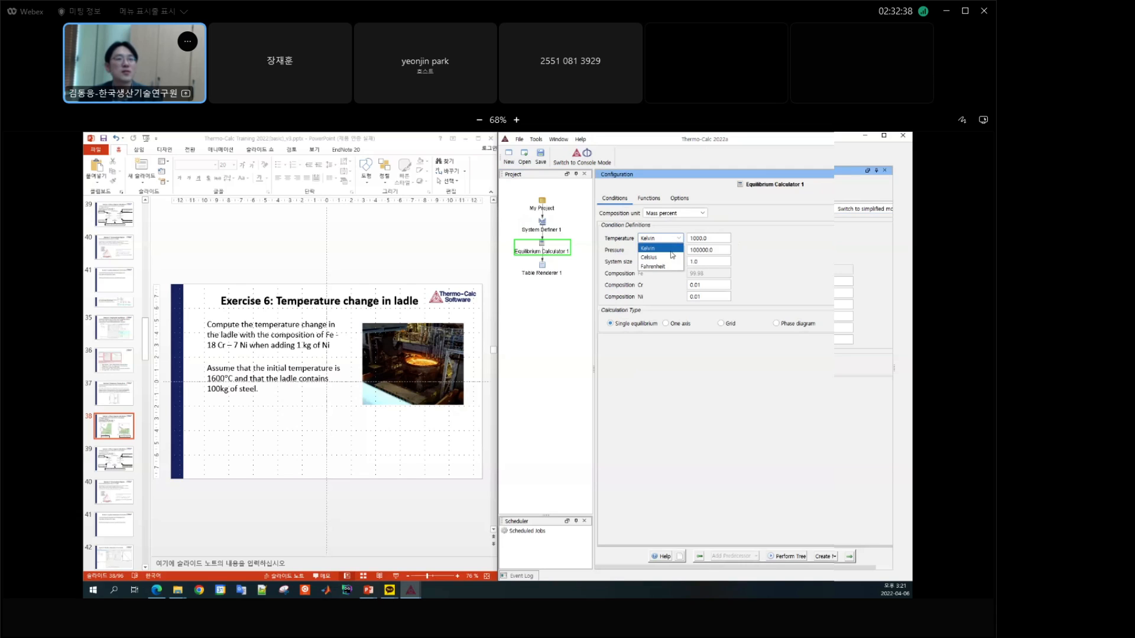
pyautogui.click(665, 255)
pyautogui.doubleClick(716, 238)
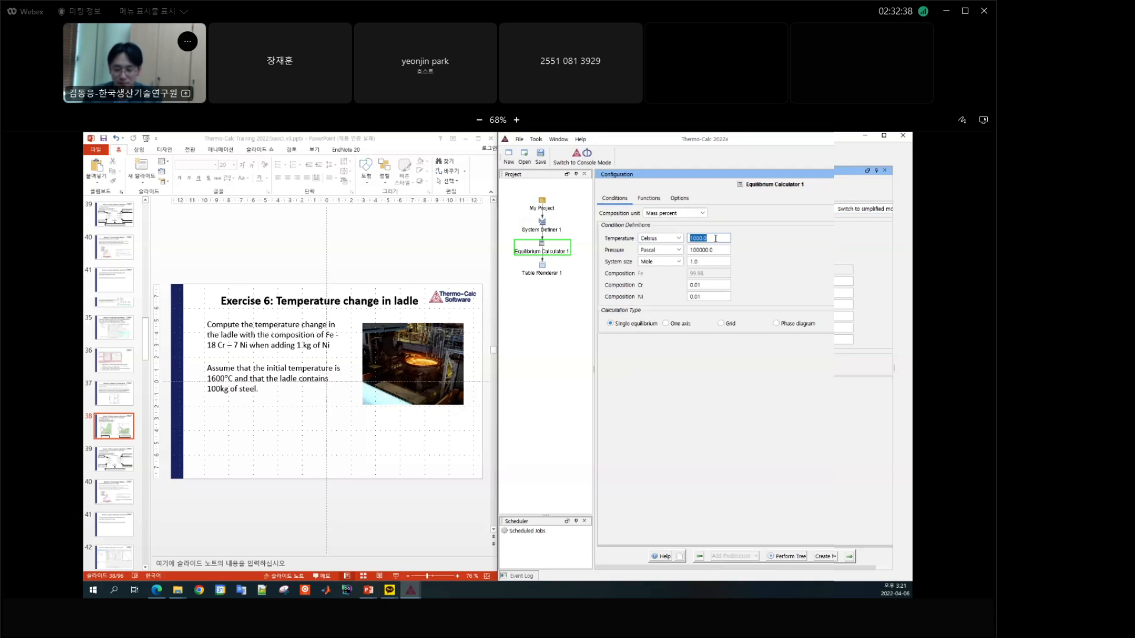
pyautogui.write('1')
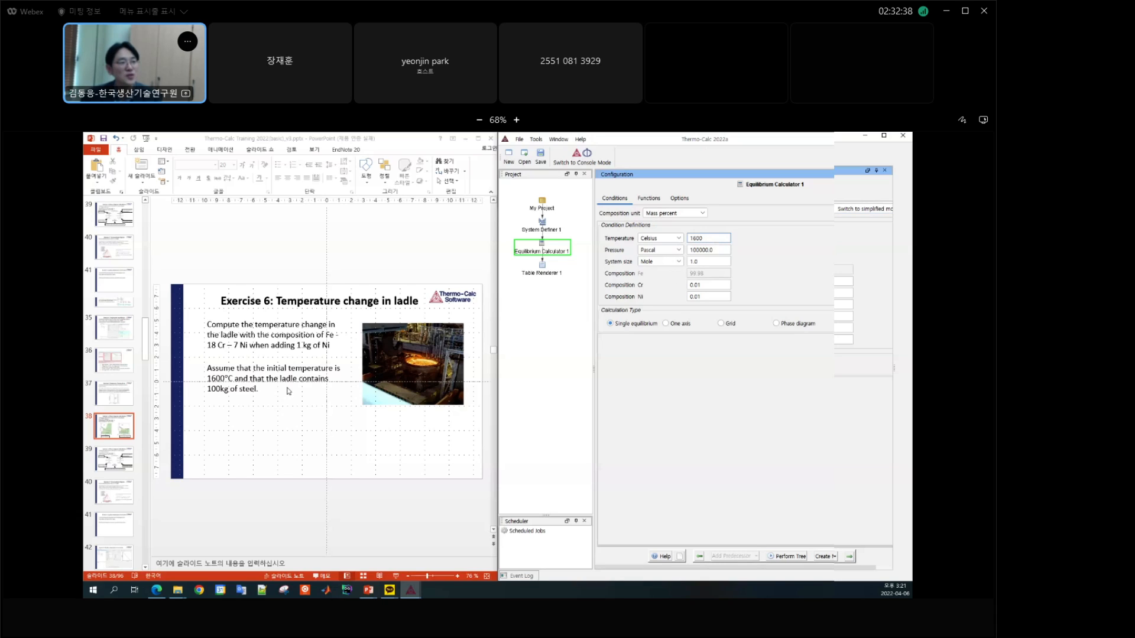
pyautogui.click(668, 266)
pyautogui.click(656, 288)
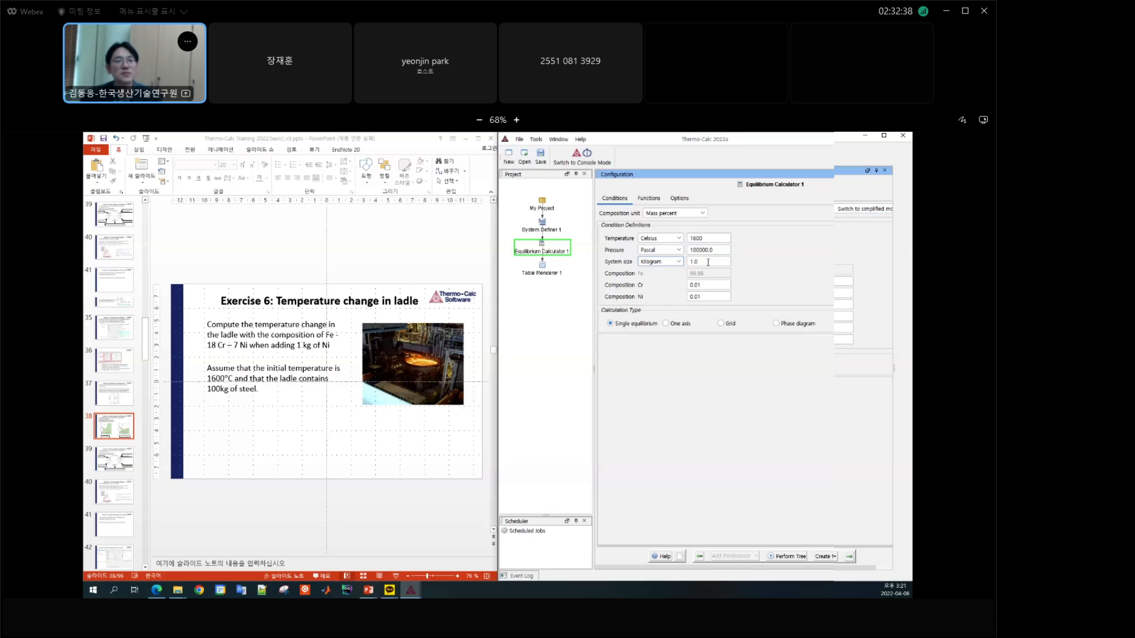
pyautogui.doubleClick(708, 262)
pyautogui.write('100')
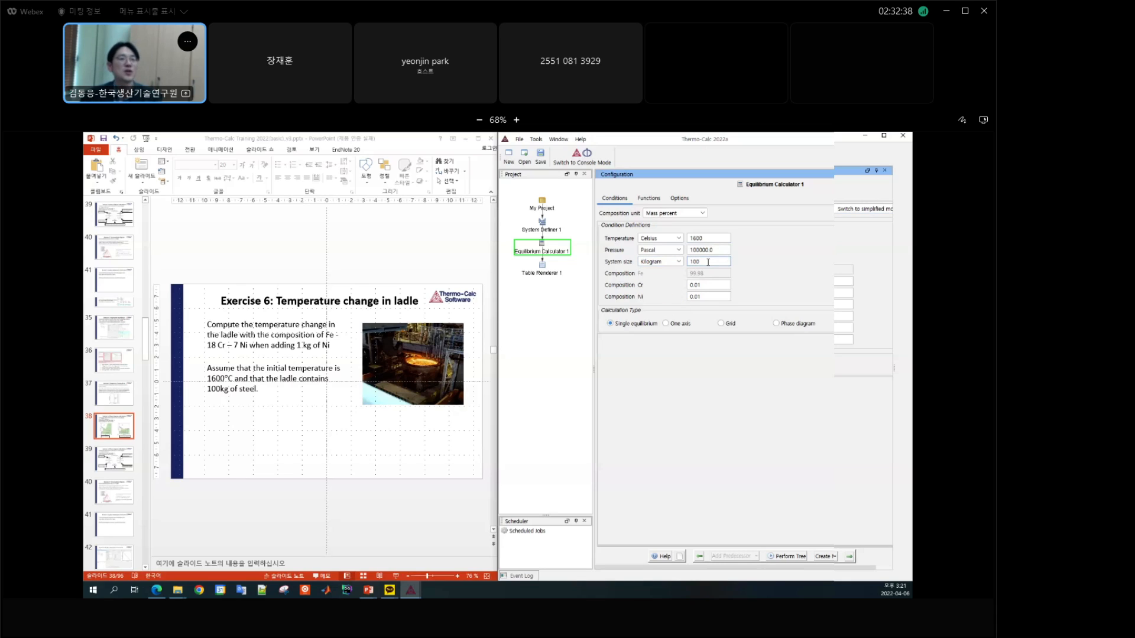
# Step: Set the composition in Equilibrium Calculator 1 to 18 mass percent Cr and 7 mass percent Ni
pyautogui.doubleClick(711, 285)
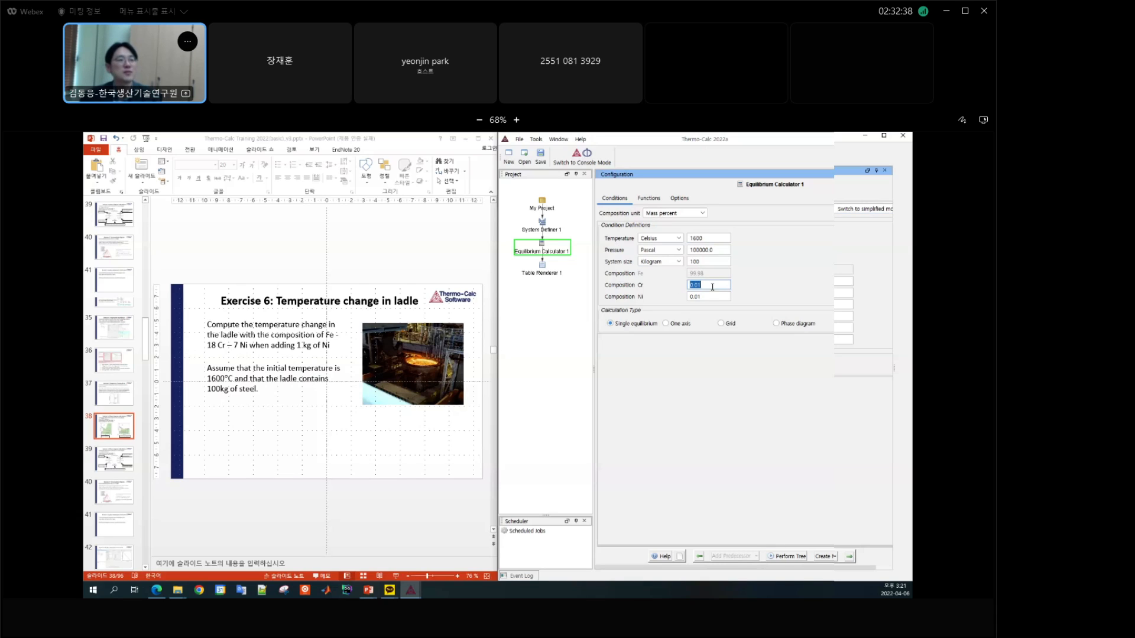
pyautogui.write('18')
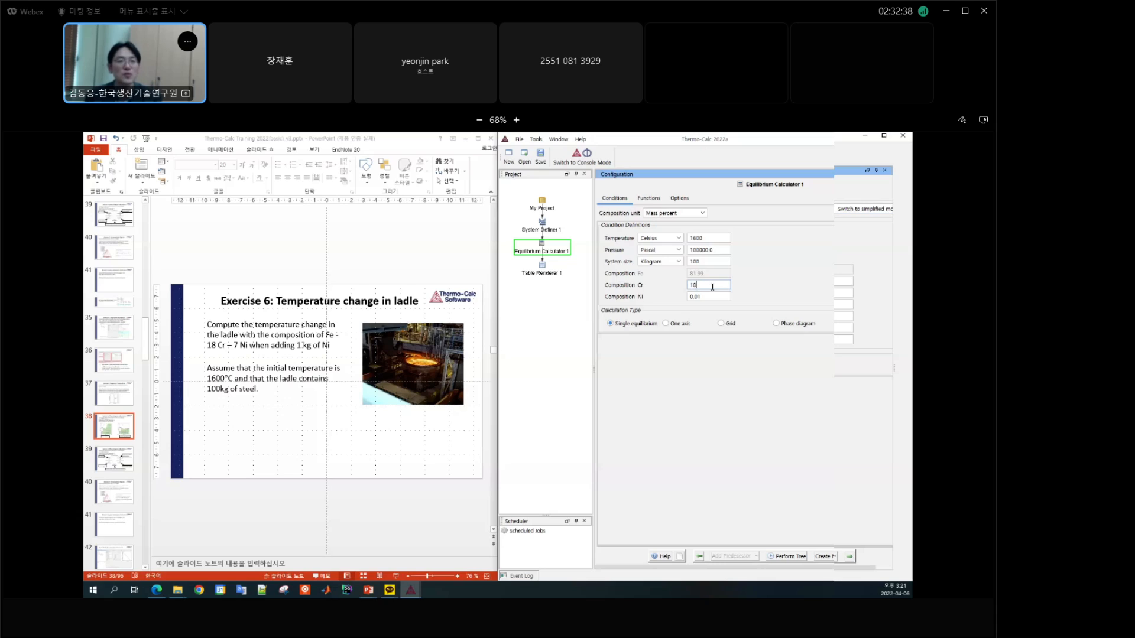
pyautogui.press('Tab')
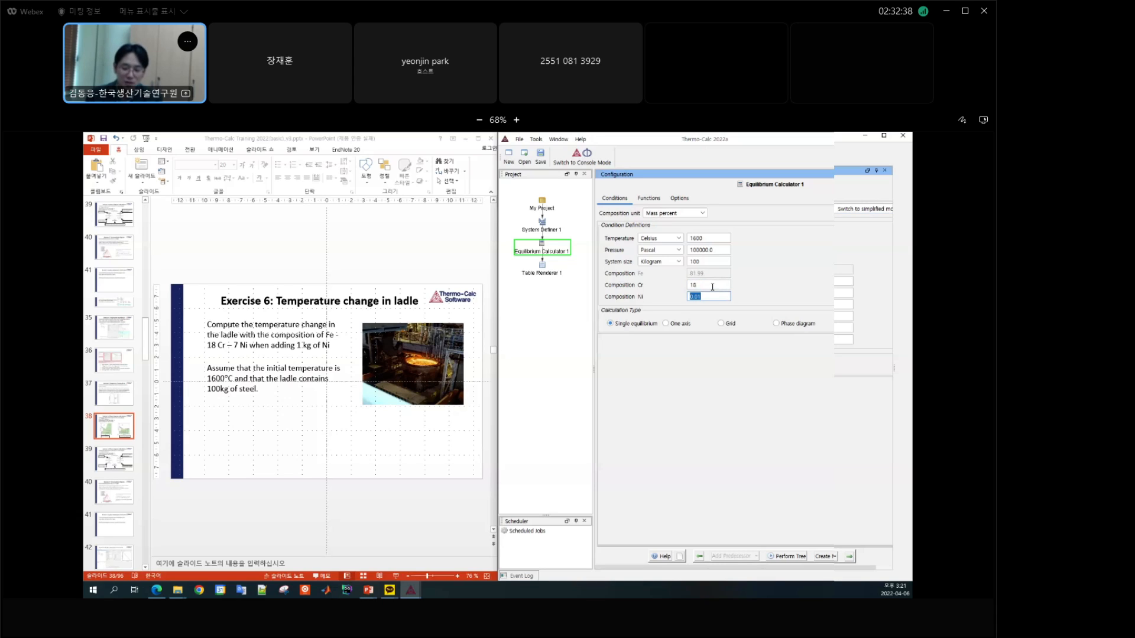
pyautogui.write('7')
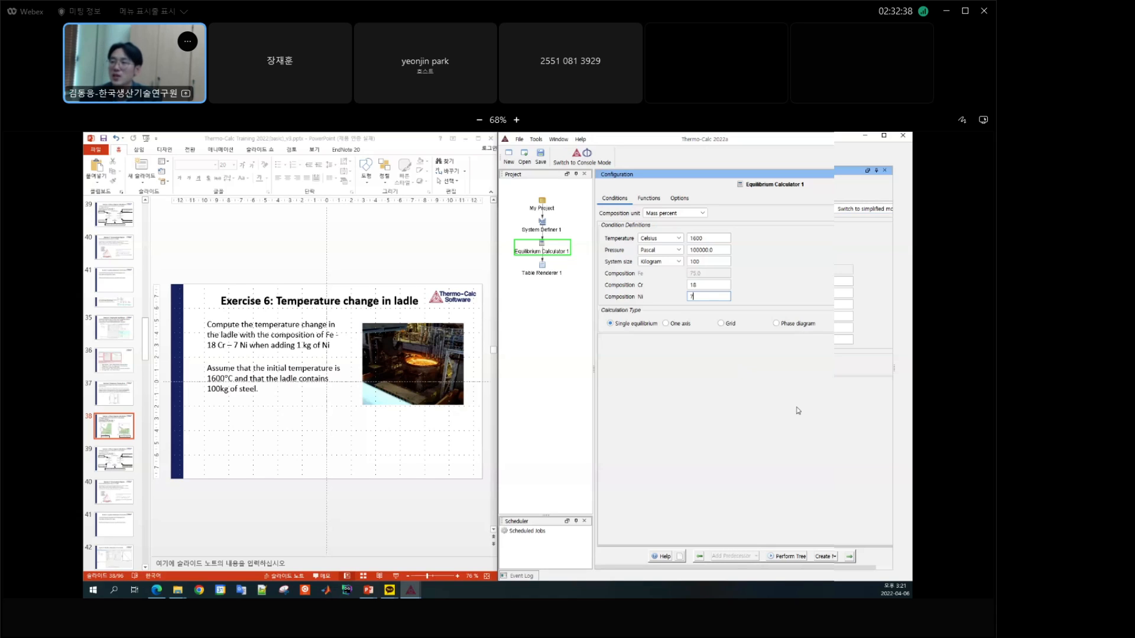
# Step: Perform the calculation tree, view the equilibrium table in the Results window and return to the calculator configuration
pyautogui.click(789, 557)
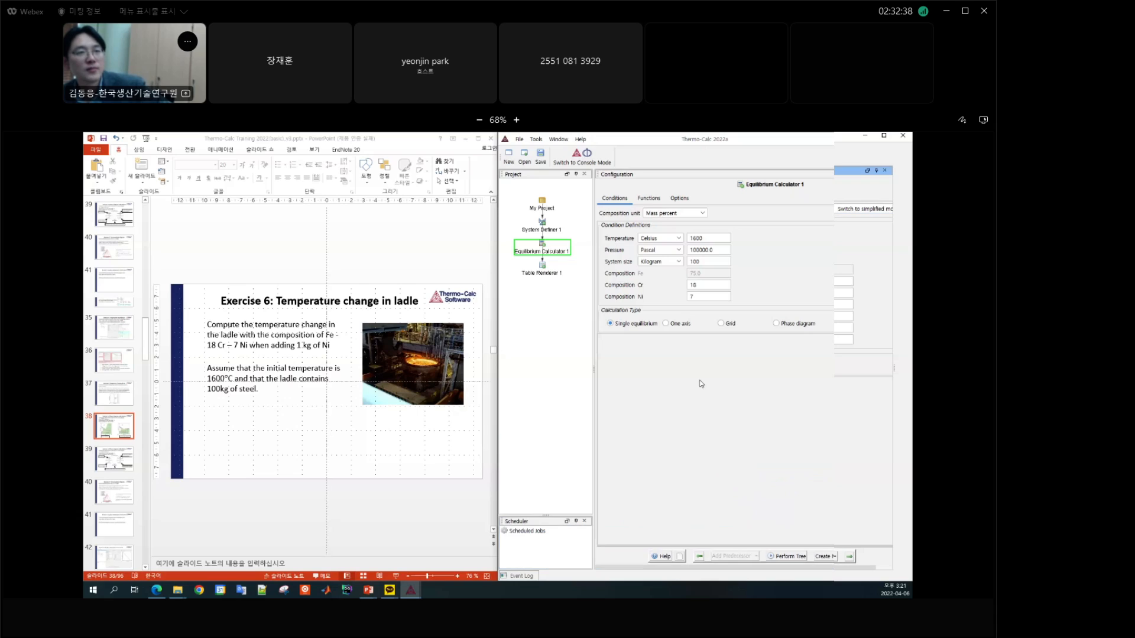
pyautogui.click(559, 139)
pyautogui.click(566, 182)
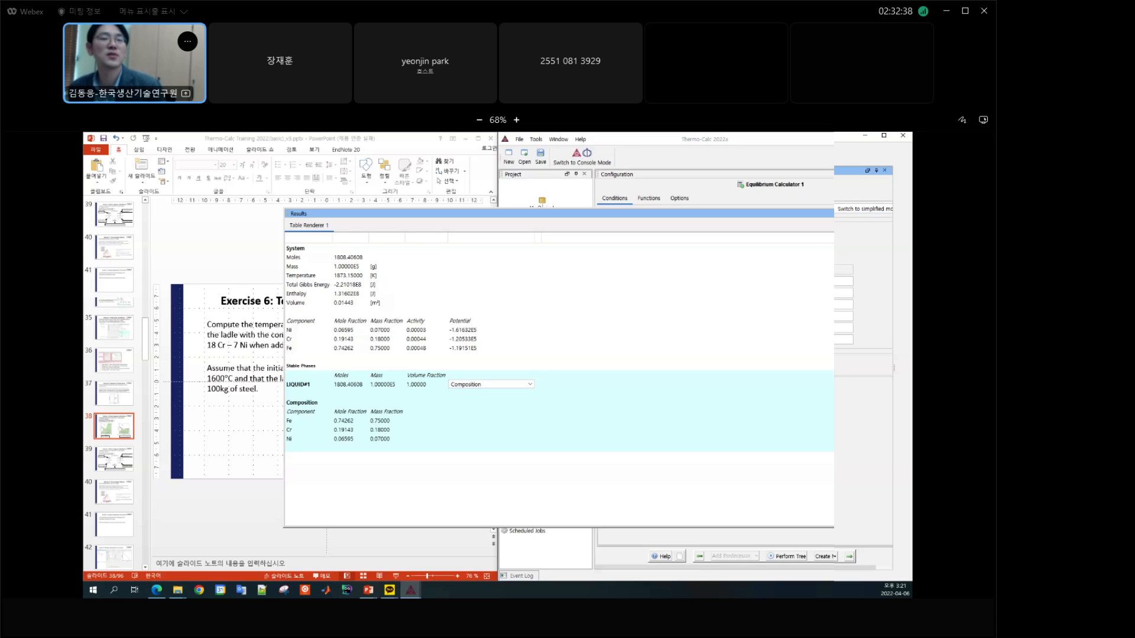
pyautogui.click(845, 213)
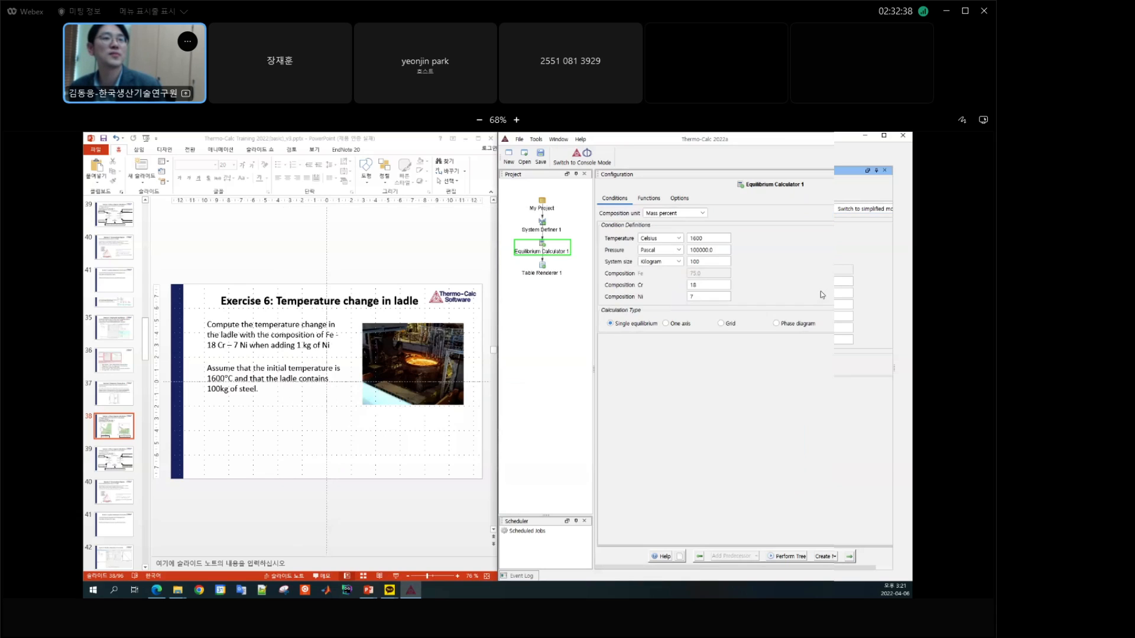
pyautogui.click(679, 396)
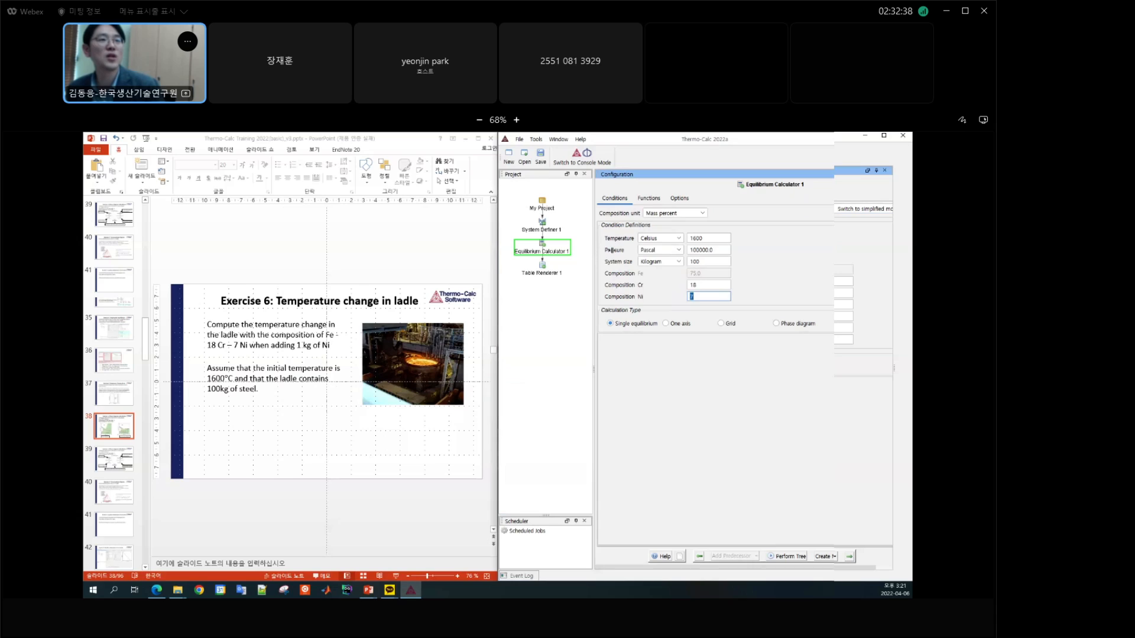
# Step: Add an Equilibrium Calculator as successor of Equilibrium Calculator 1 and place it beside its parent in the widened project tree
pyautogui.moveTo(594, 254); pyautogui.dragTo(637, 251)
pyautogui.rightClick(548, 253)
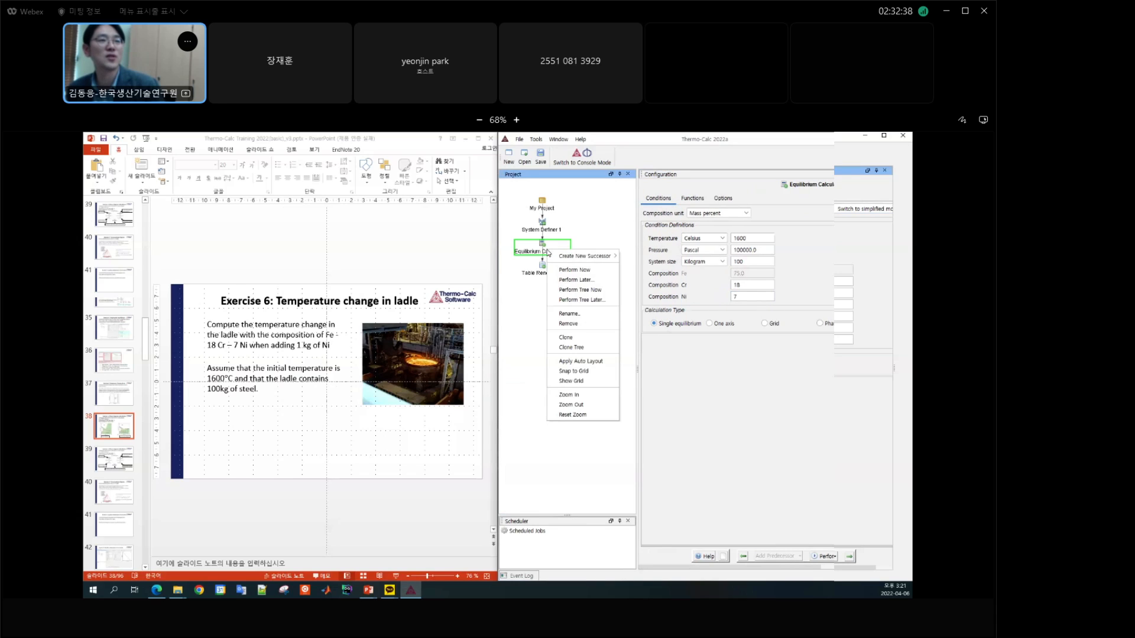
pyautogui.moveTo(575, 257)
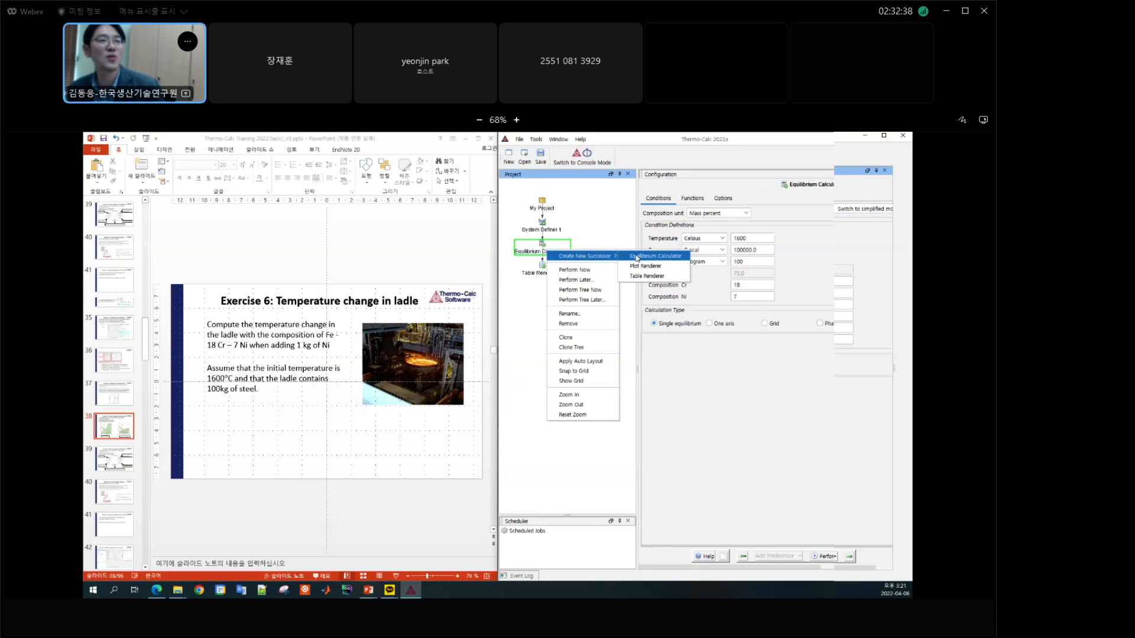
pyautogui.click(637, 259)
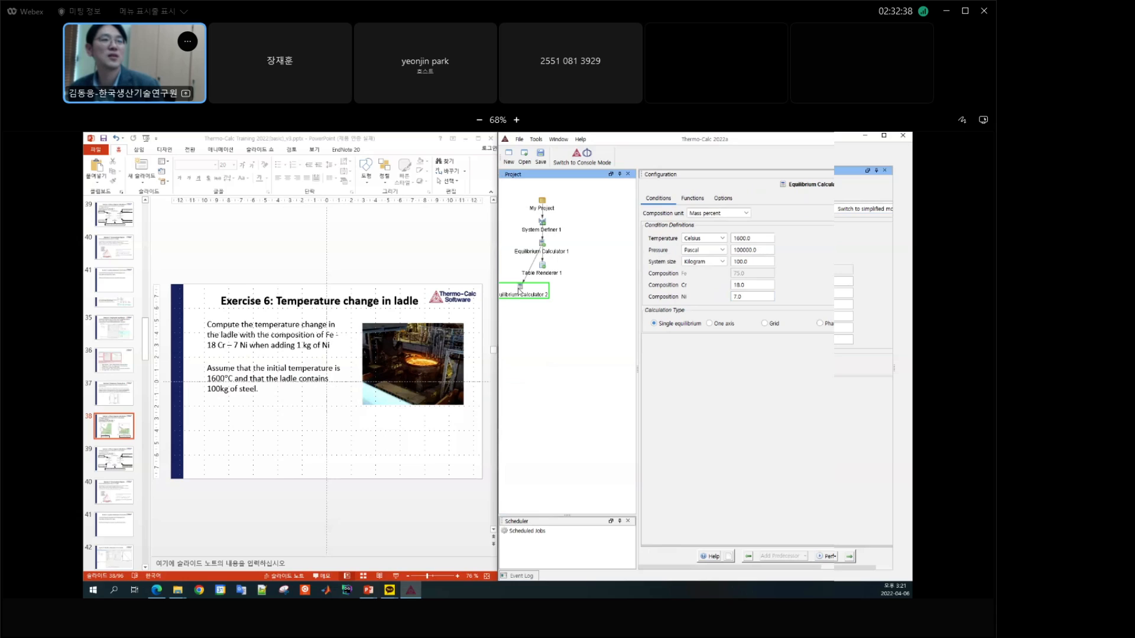
pyautogui.moveTo(519, 291); pyautogui.dragTo(590, 252)
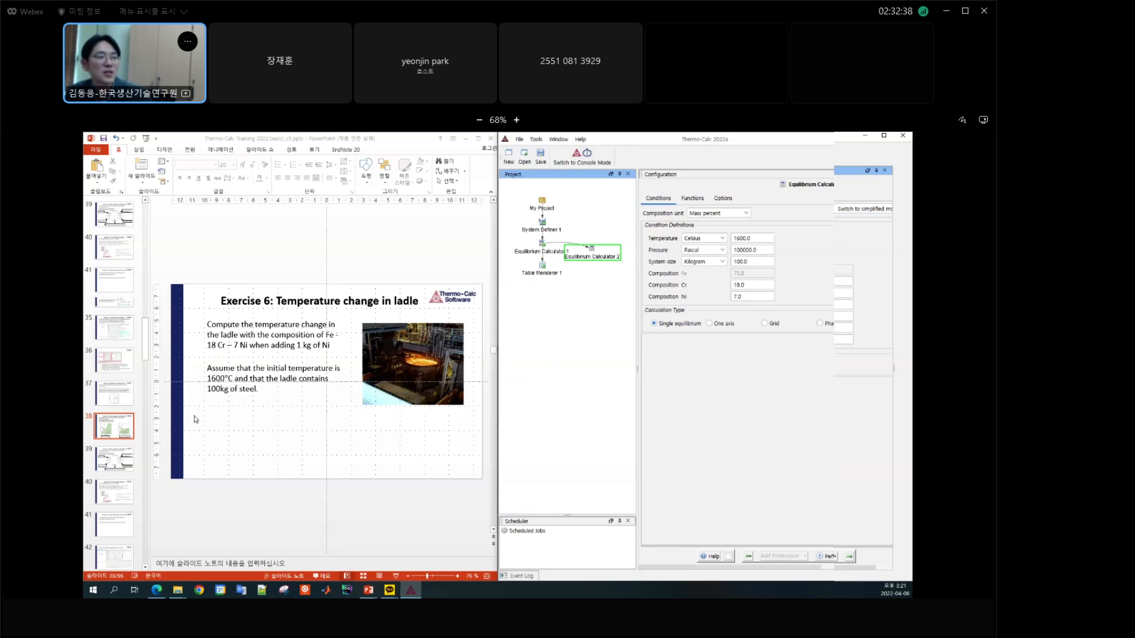
# Step: Add a Table Renderer as successor of Equilibrium Calculator 2 and place it directly below that calculator
pyautogui.rightClick(594, 258)
pyautogui.moveTo(622, 265)
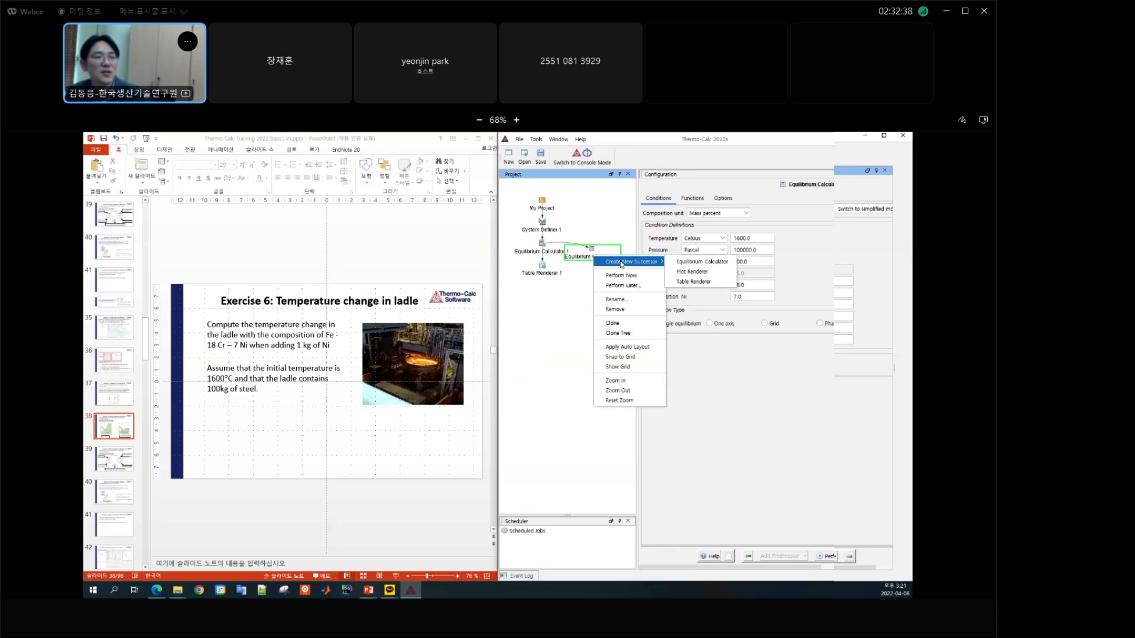
pyautogui.click(697, 283)
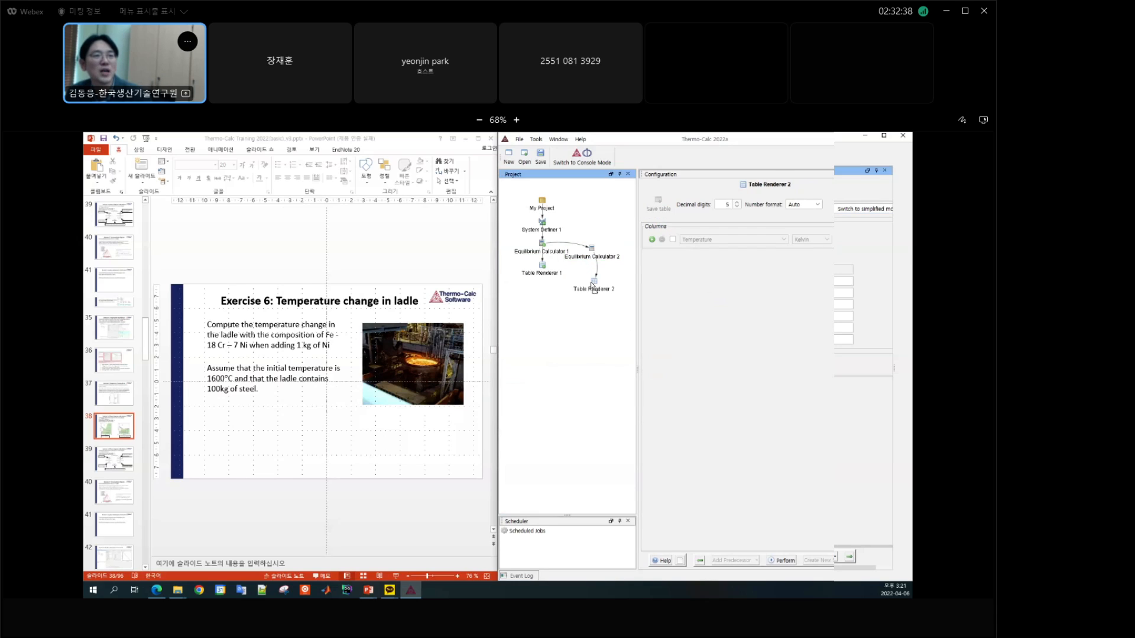
pyautogui.click(590, 286)
# Step: Set the system size in Equilibrium Calculator 2 to 101 kilograms
pyautogui.click(592, 258)
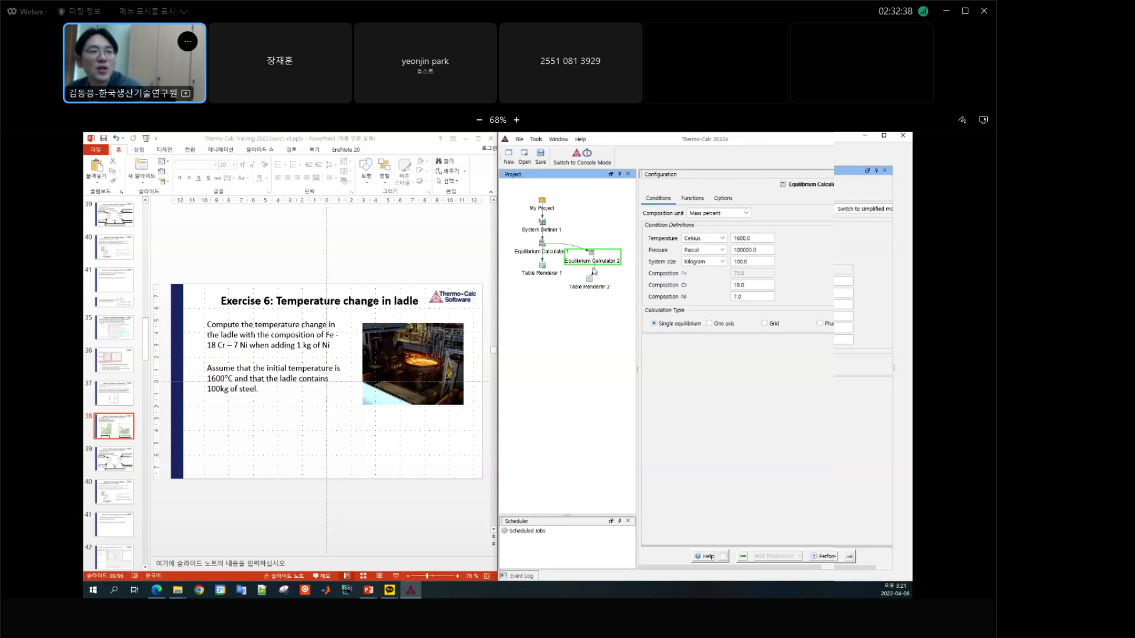
pyautogui.doubleClick(757, 262)
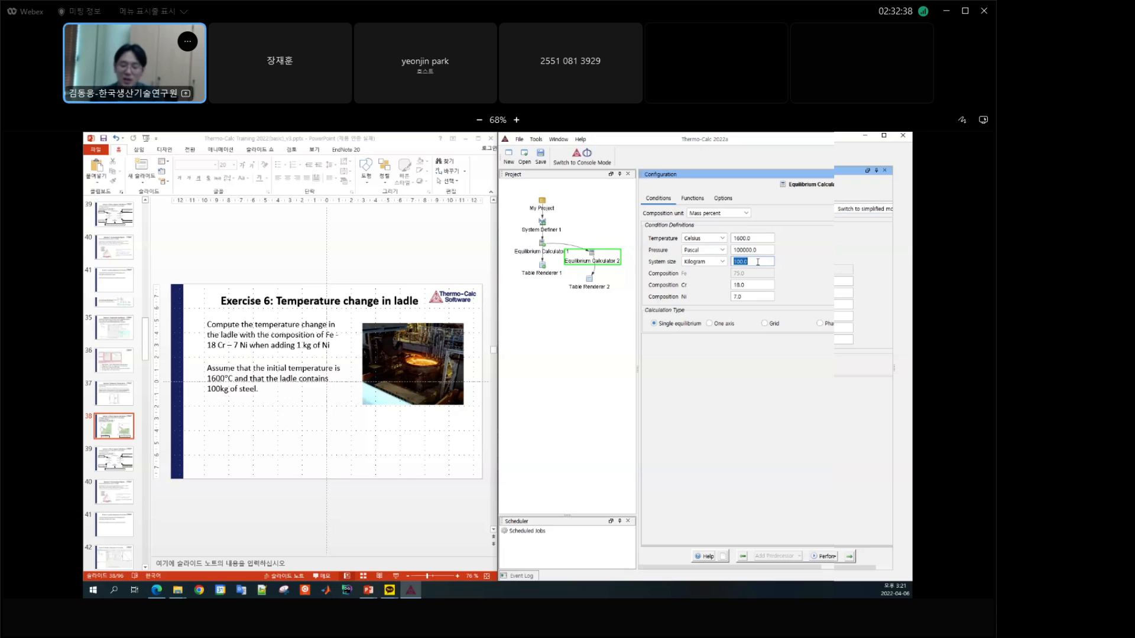
pyautogui.write('101')
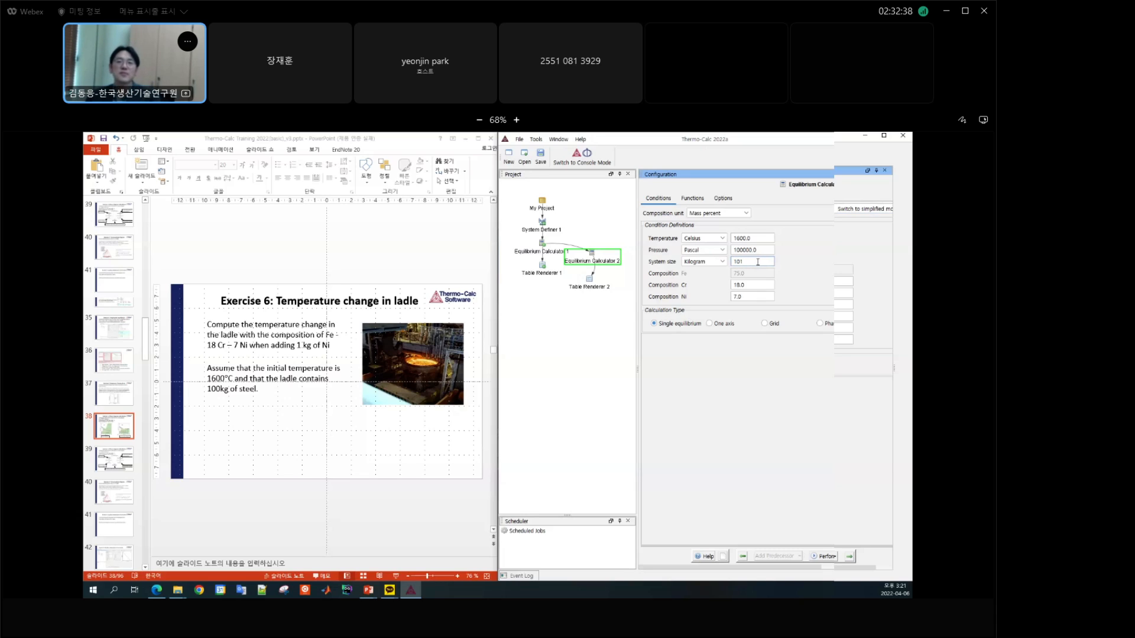
# Step: Try to enter the Cr content as the expression 18/101*100 and clear the entry
pyautogui.doubleClick(767, 284)
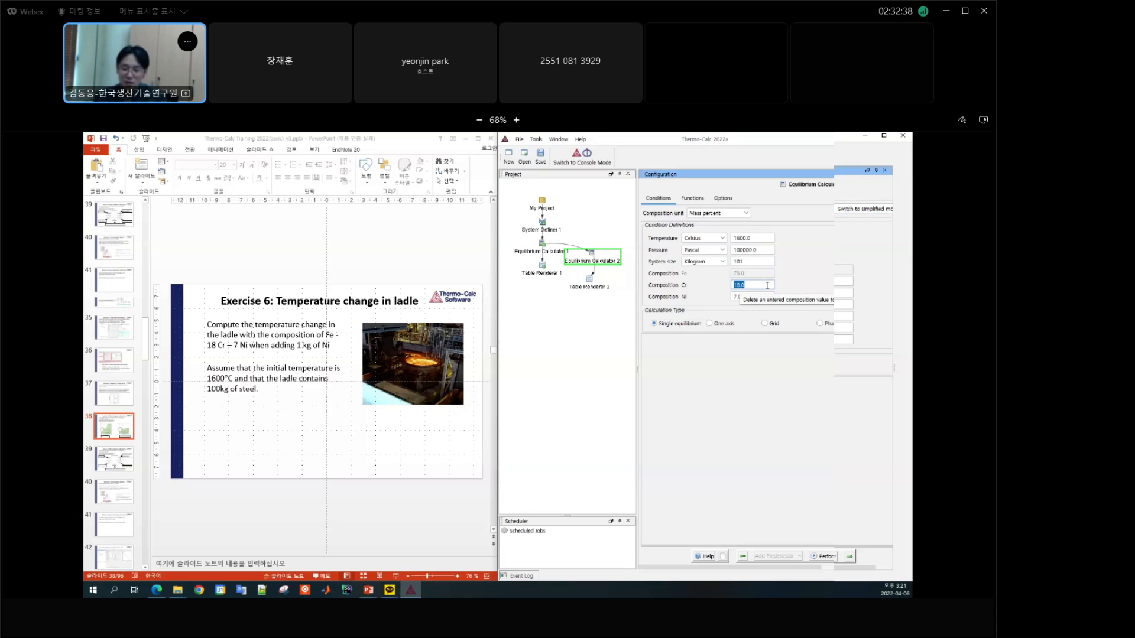
pyautogui.write('18/101*100')
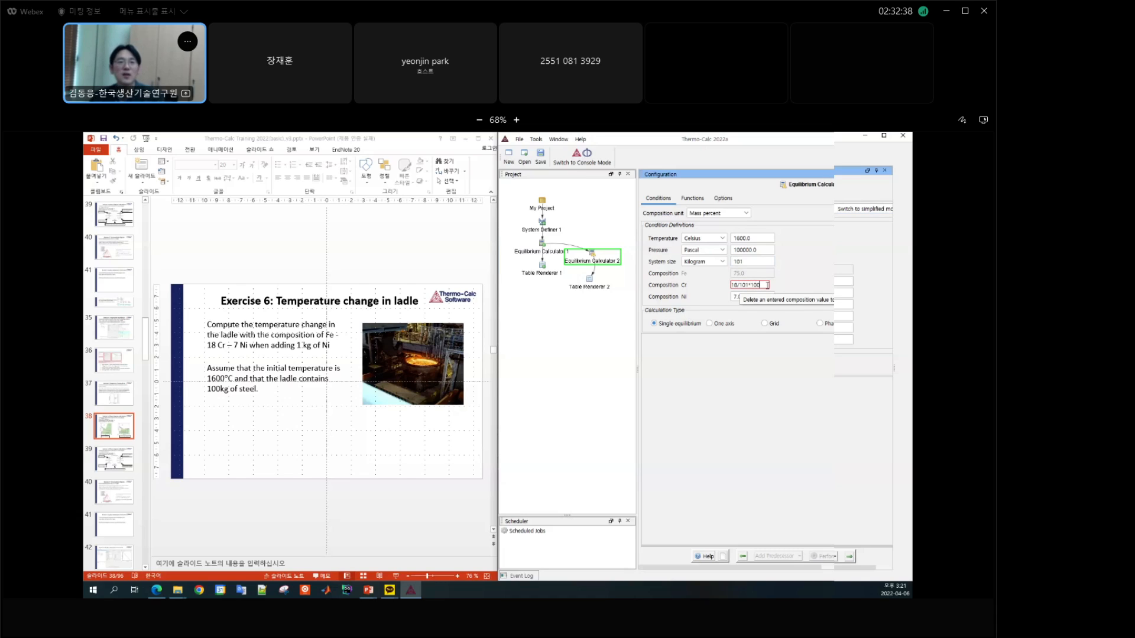
pyautogui.moveTo(768, 285); pyautogui.dragTo(698, 286)
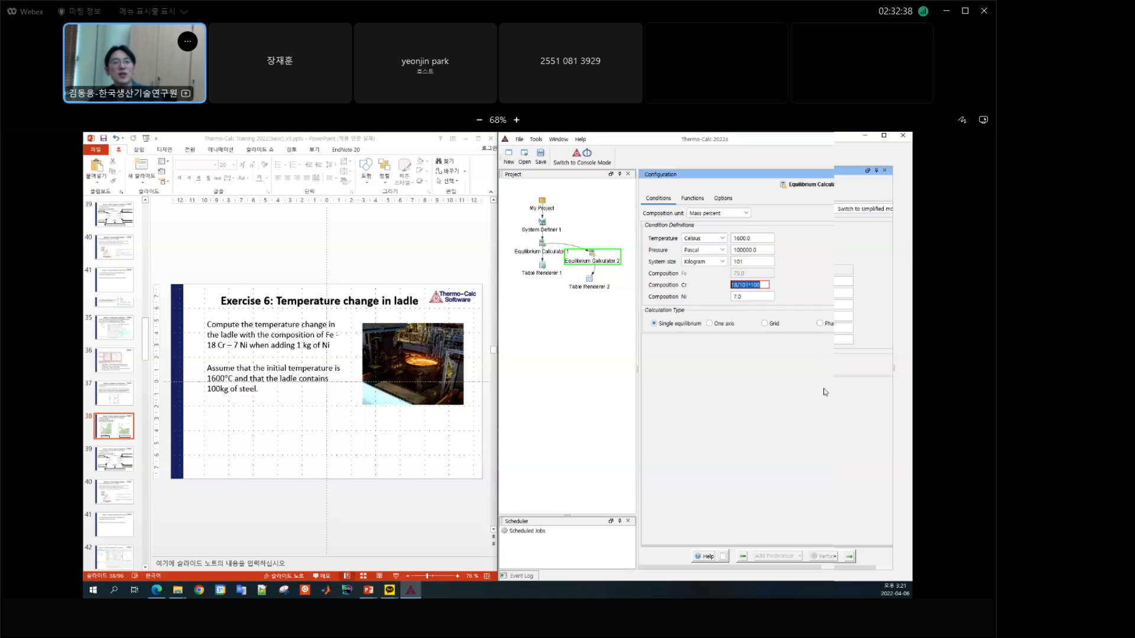
pyautogui.press('BackSpace')
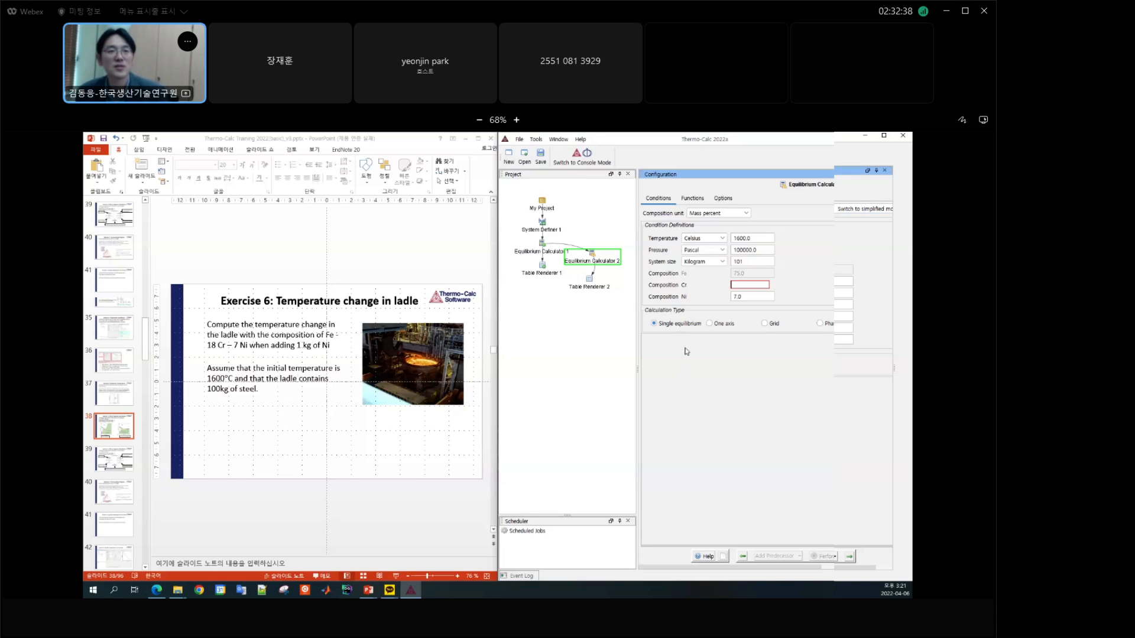
# Step: Set the composition in Equilibrium Calculator 2 to 17.822 mass percent Cr and 7.921 mass percent Ni
pyautogui.click(755, 286)
pyautogui.write('17.822')
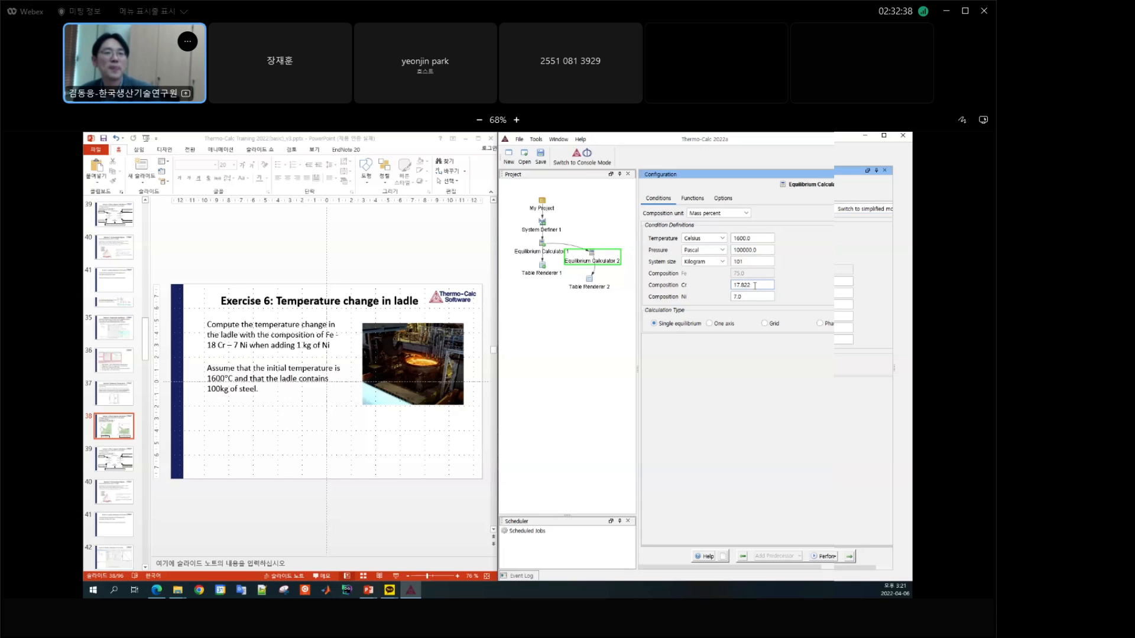
pyautogui.click(757, 297)
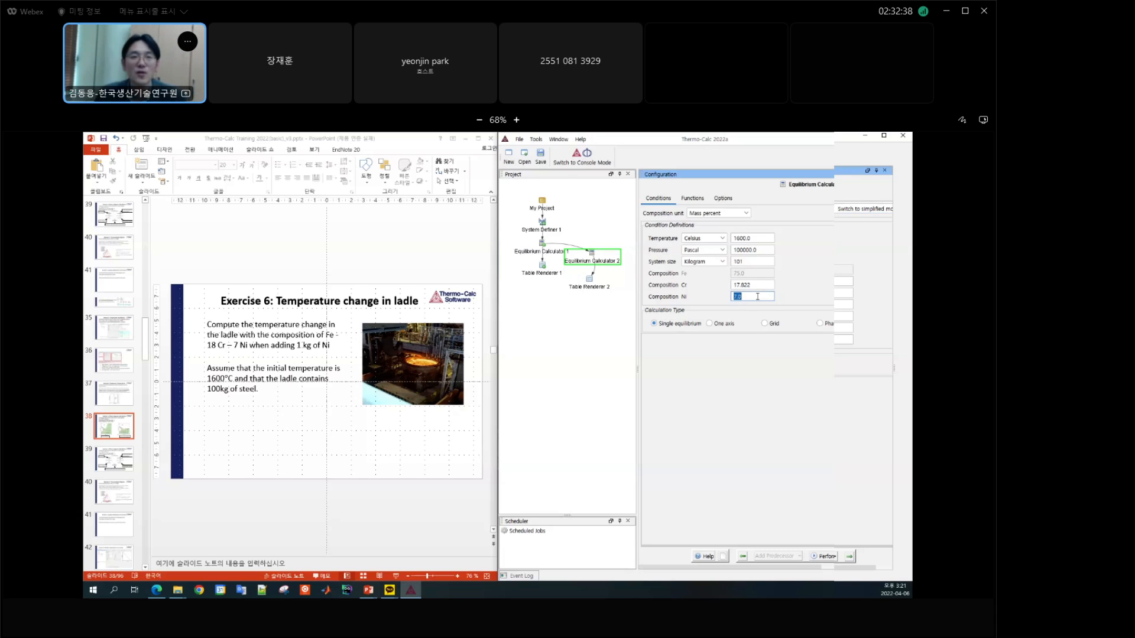
pyautogui.write('7')
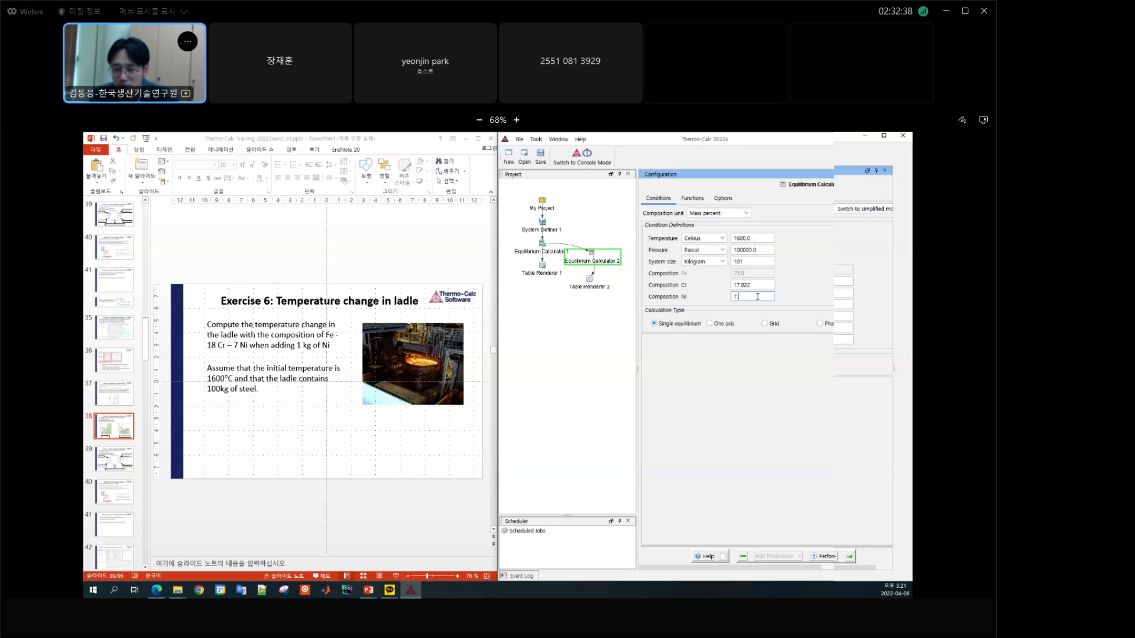
pyautogui.write('.9')
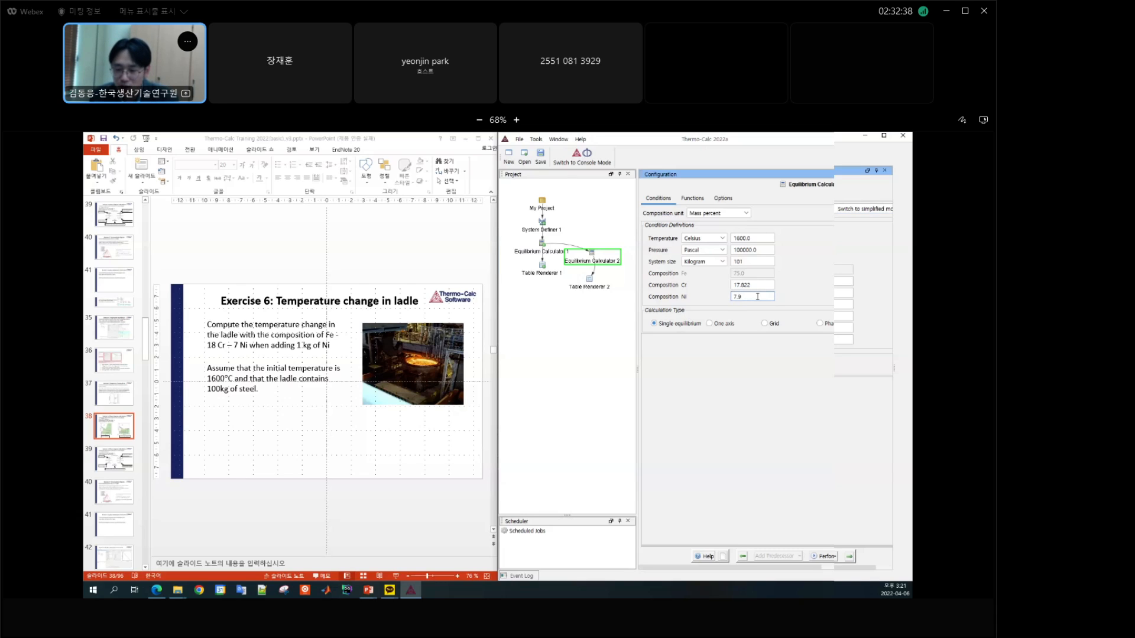
pyautogui.write('21')
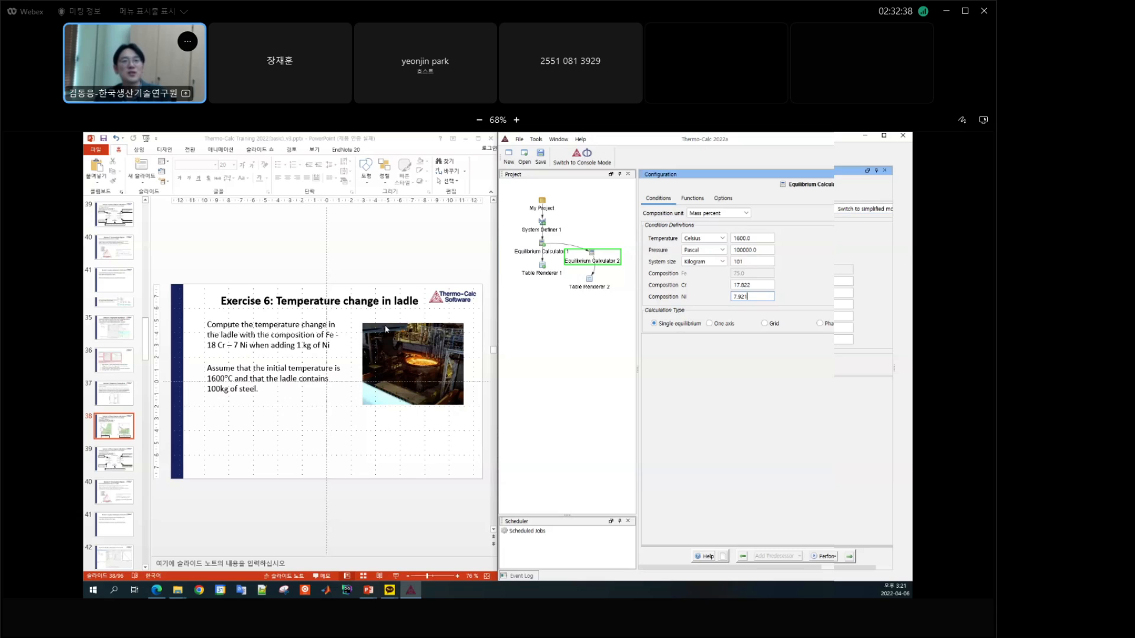
# Step: Switch Equilibrium Calculator 2 to advanced mode and review its conditions against those of Equilibrium Calculator 1
pyautogui.moveTo(789, 568)
pyautogui.mouseDown()
pyautogui.moveTo(859, 568)
pyautogui.moveTo(769, 572)
pyautogui.mouseUp()
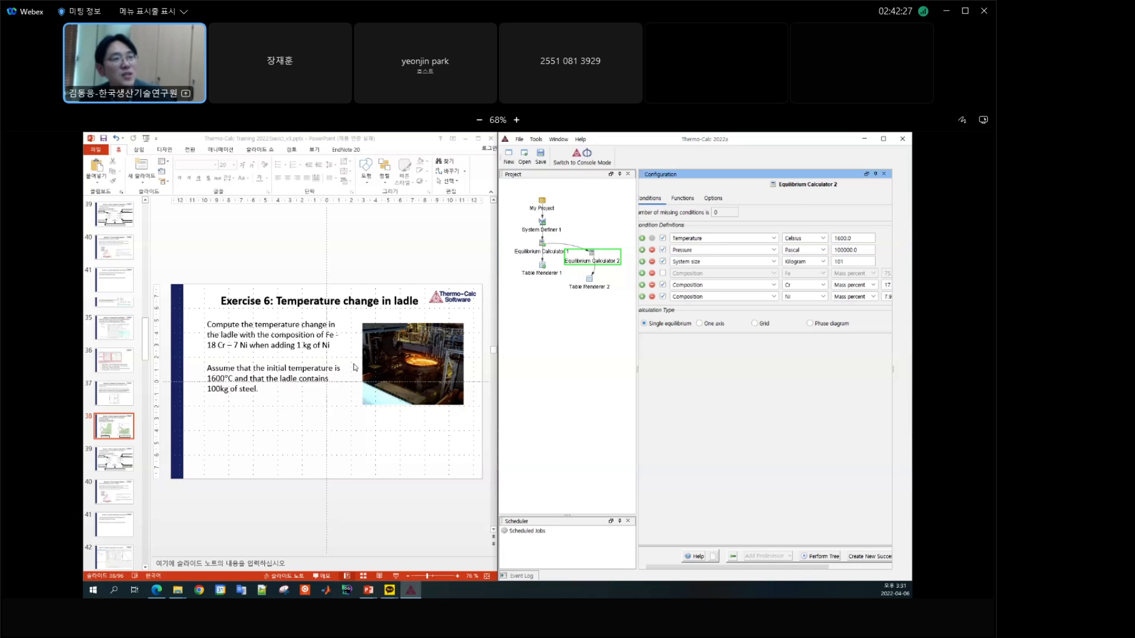
pyautogui.click(543, 253)
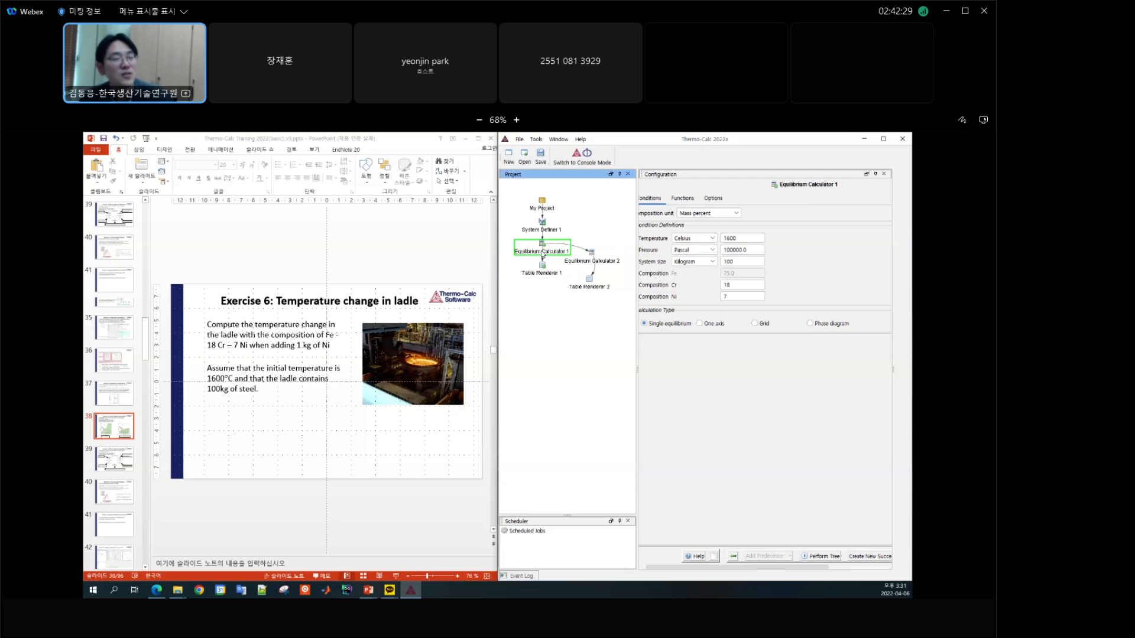
pyautogui.click(603, 264)
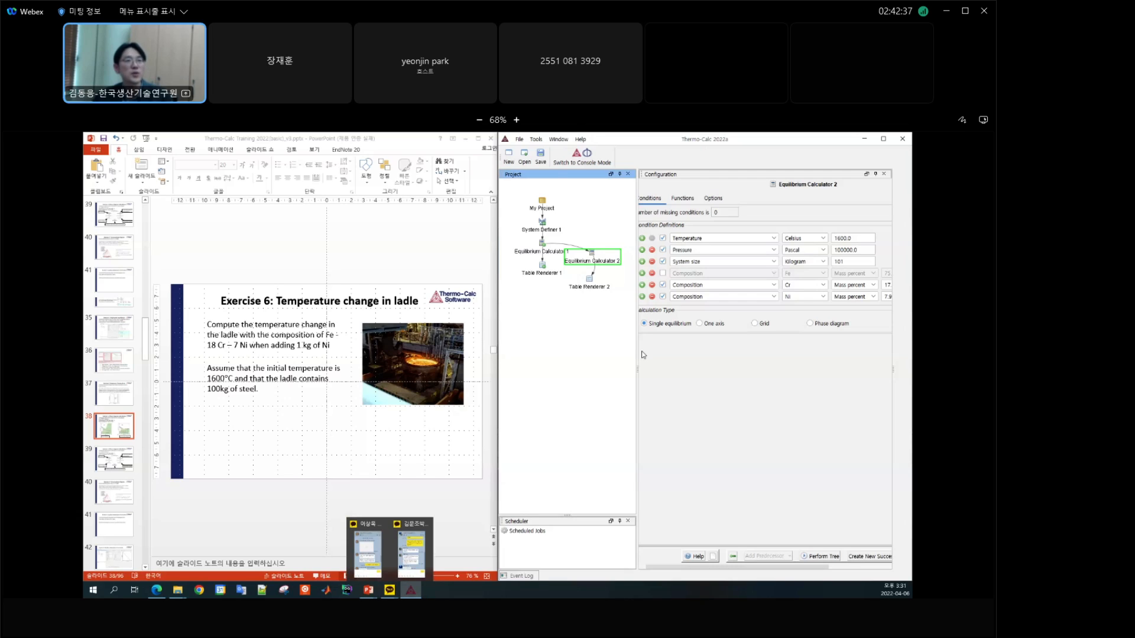
# Step: Open the Results window to read the system enthalpy in Table Renderer 1, and return to the calculator configuration
pyautogui.click(558, 139)
pyautogui.click(573, 184)
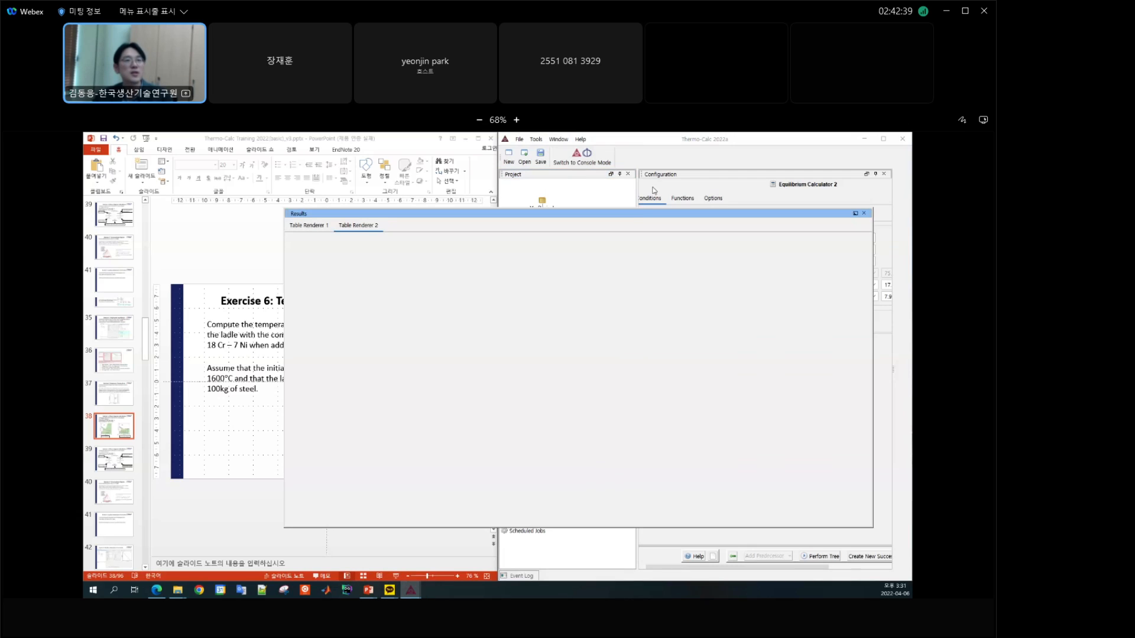
pyautogui.moveTo(584, 224); pyautogui.dragTo(585, 225)
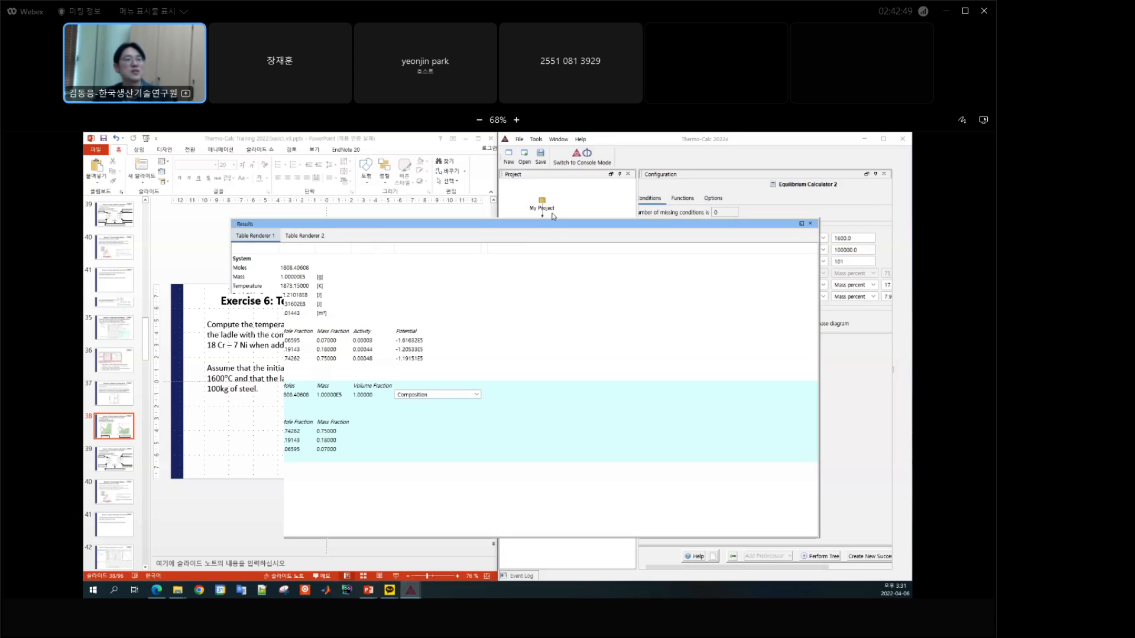
pyautogui.click(779, 145)
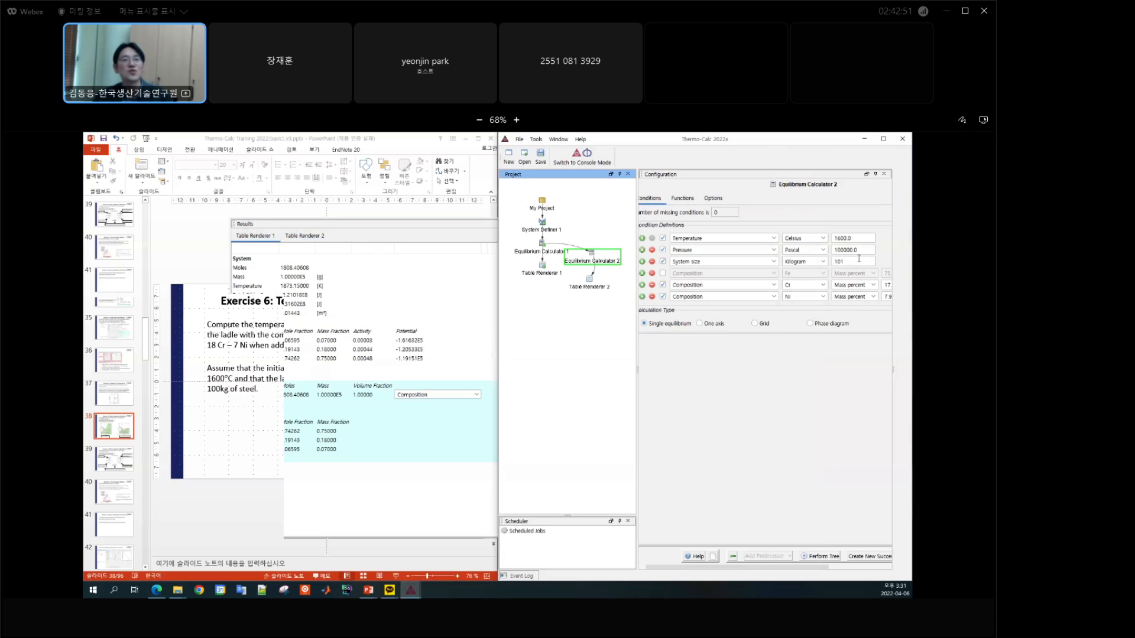
# Step: Replace the temperature condition in Equilibrium Calculator 2 with an enthalpy of 1.31602E8 joule for the system, without normalization
pyautogui.click(774, 238)
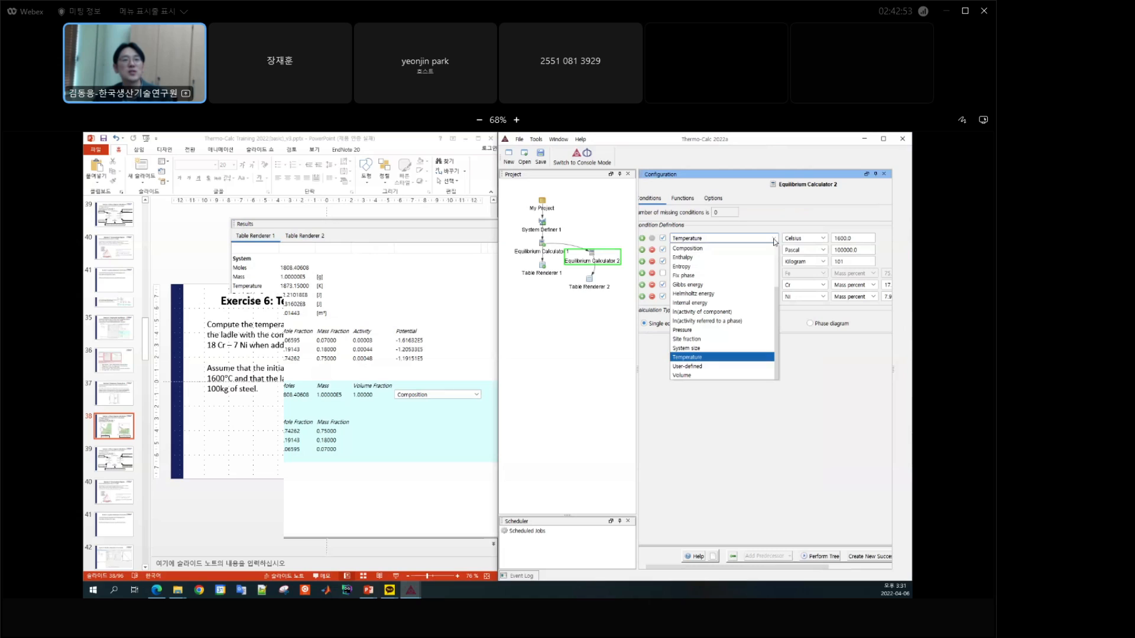
pyautogui.click(701, 259)
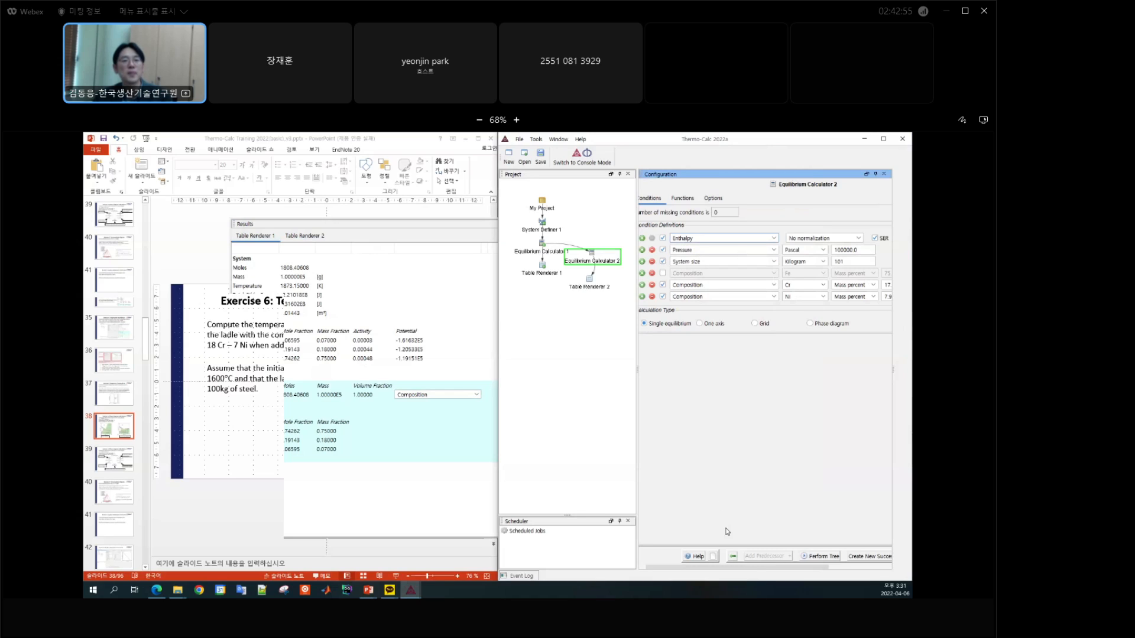
pyautogui.moveTo(757, 567); pyautogui.dragTo(868, 569)
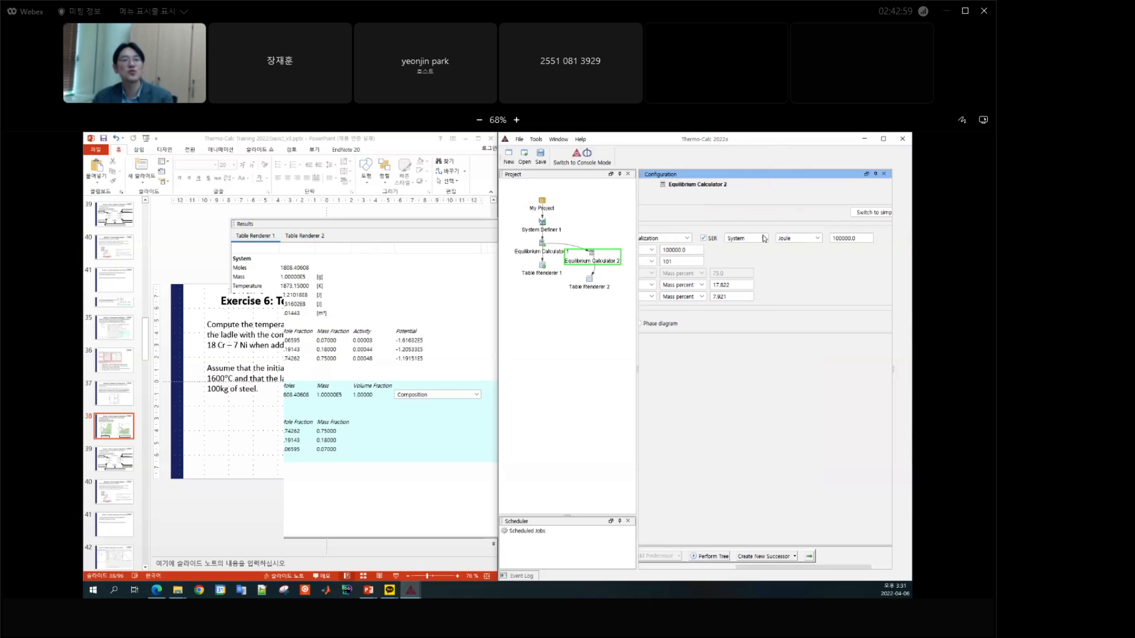
pyautogui.doubleClick(864, 236)
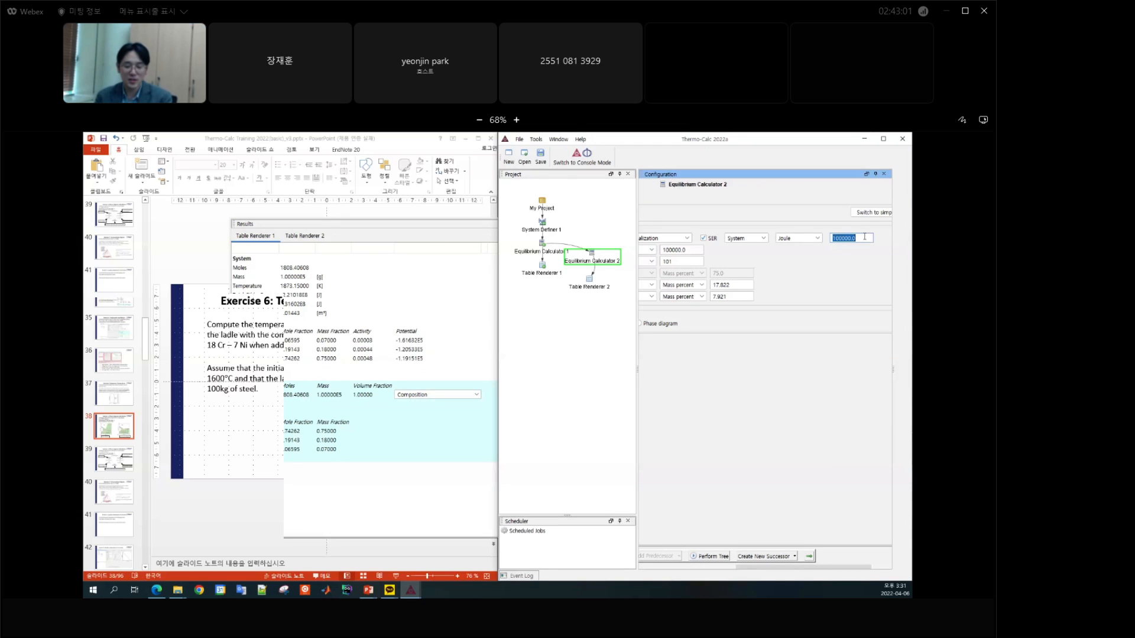
pyautogui.write('1.3')
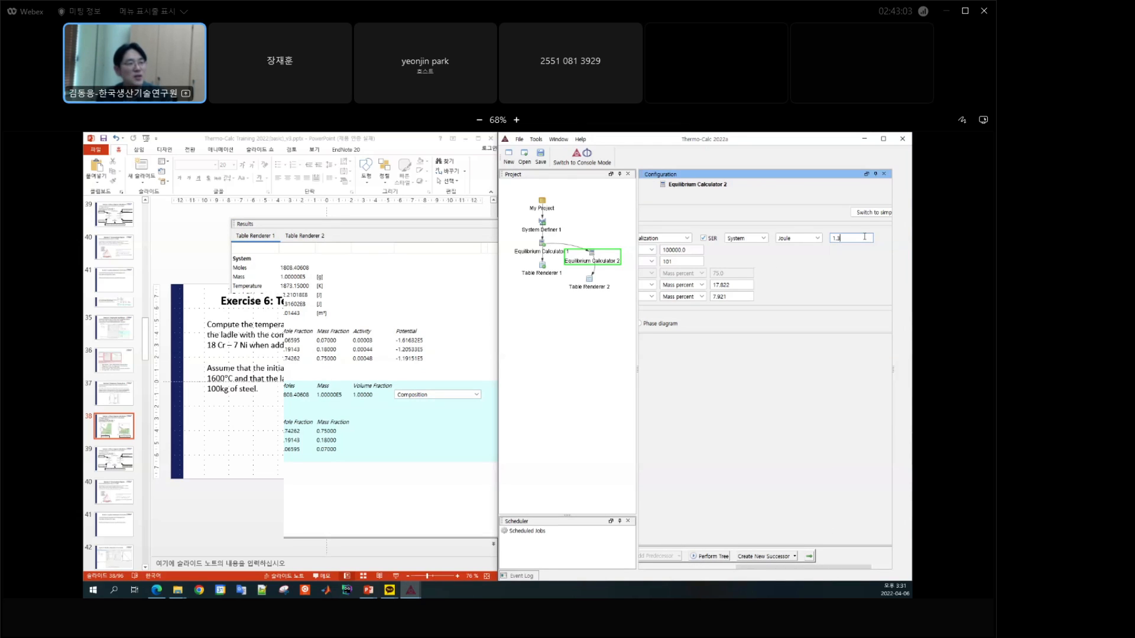
pyautogui.write('160')
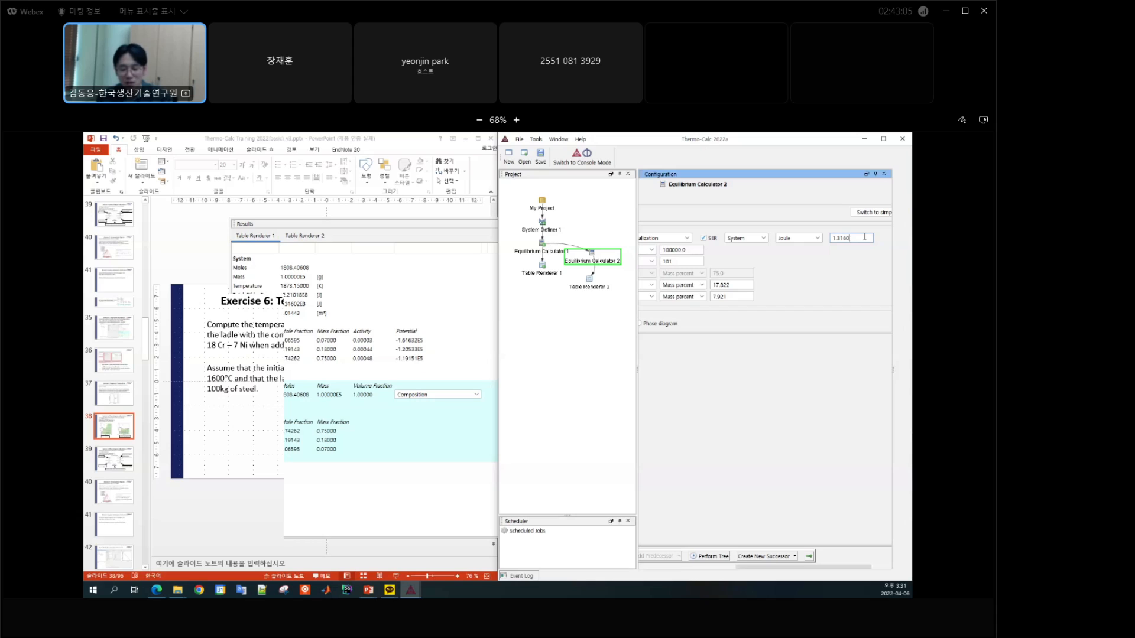
pyautogui.write('2E8')
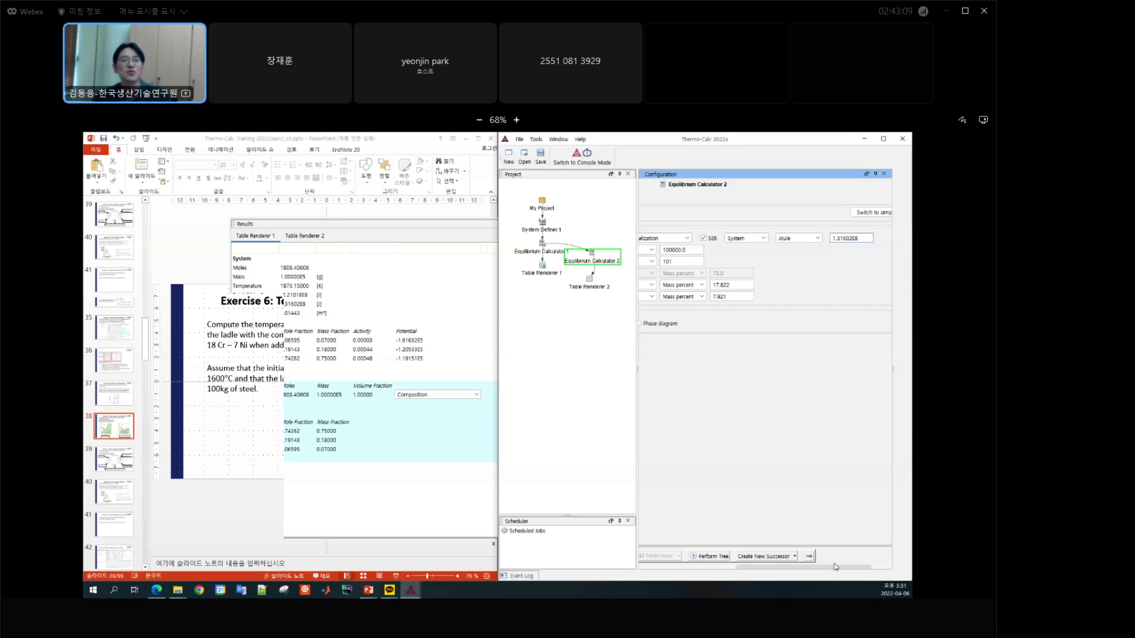
# Step: Perform the calculation tree and display the results of Table Renderer 2
pyautogui.moveTo(834, 566); pyautogui.dragTo(734, 579)
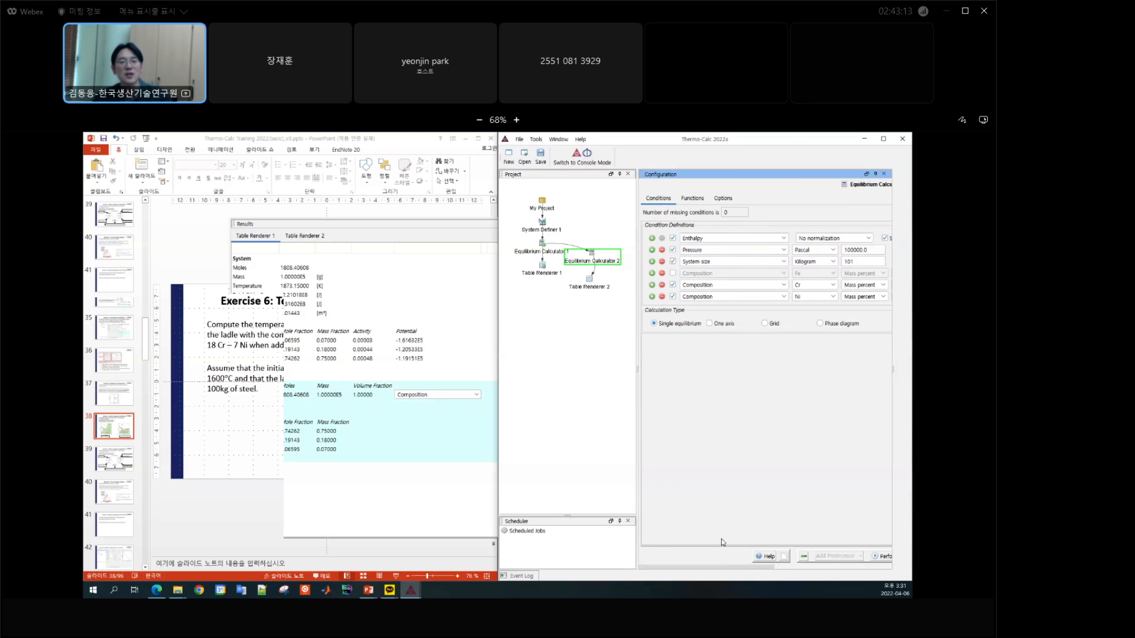
pyautogui.click(871, 557)
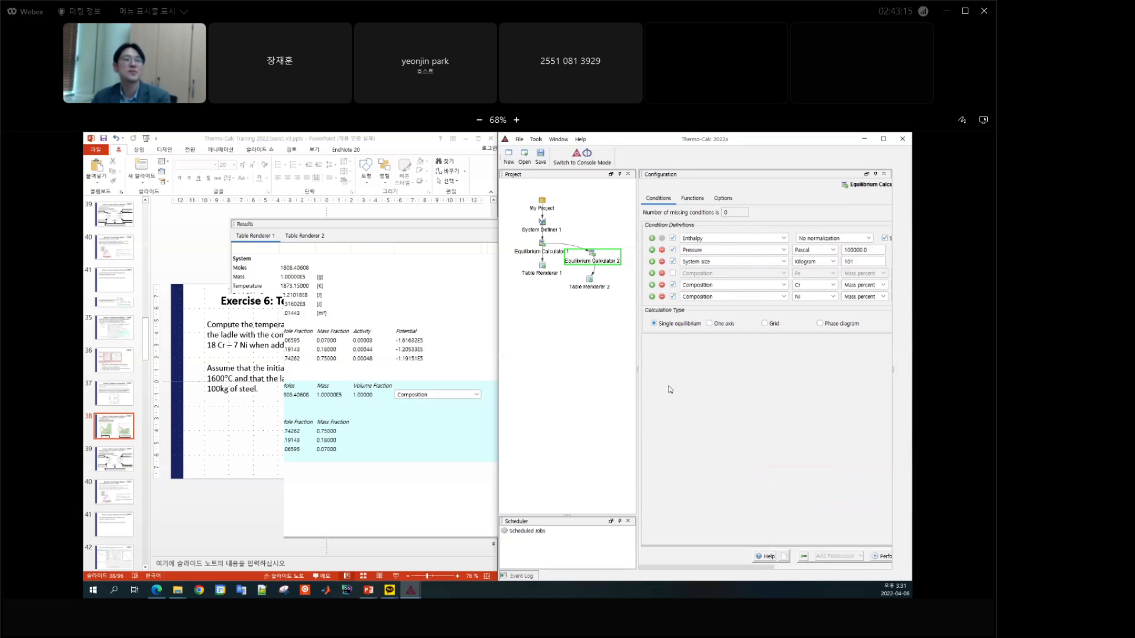
pyautogui.click(313, 237)
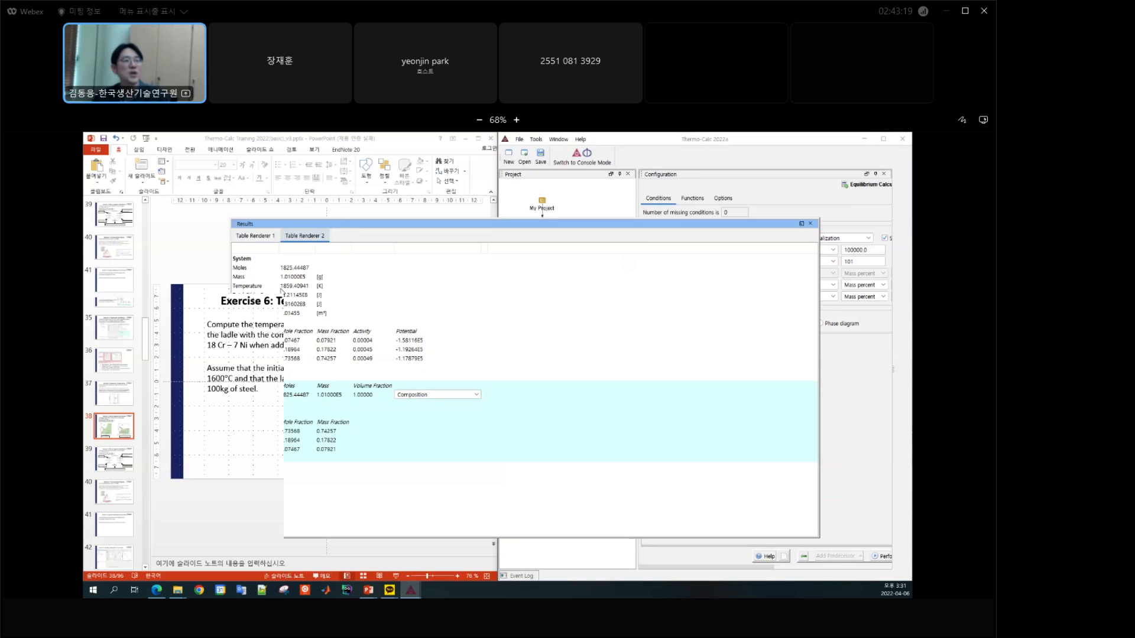
# Step: Compare the system temperatures in the Table Renderer 1 and Table Renderer 2 results
pyautogui.click(254, 237)
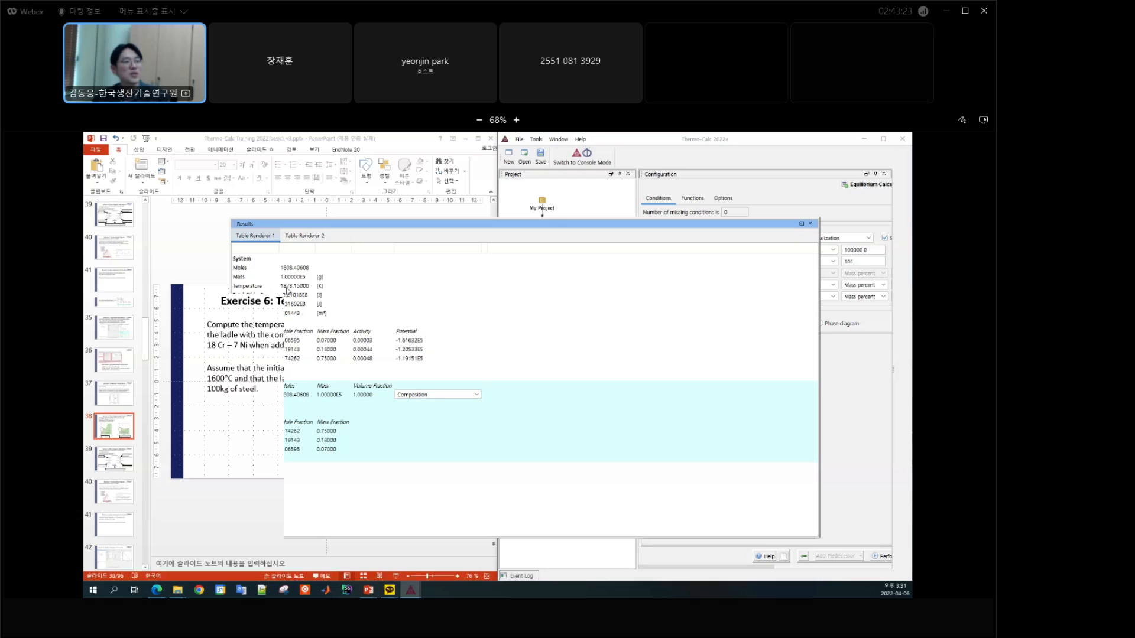
pyautogui.click(301, 237)
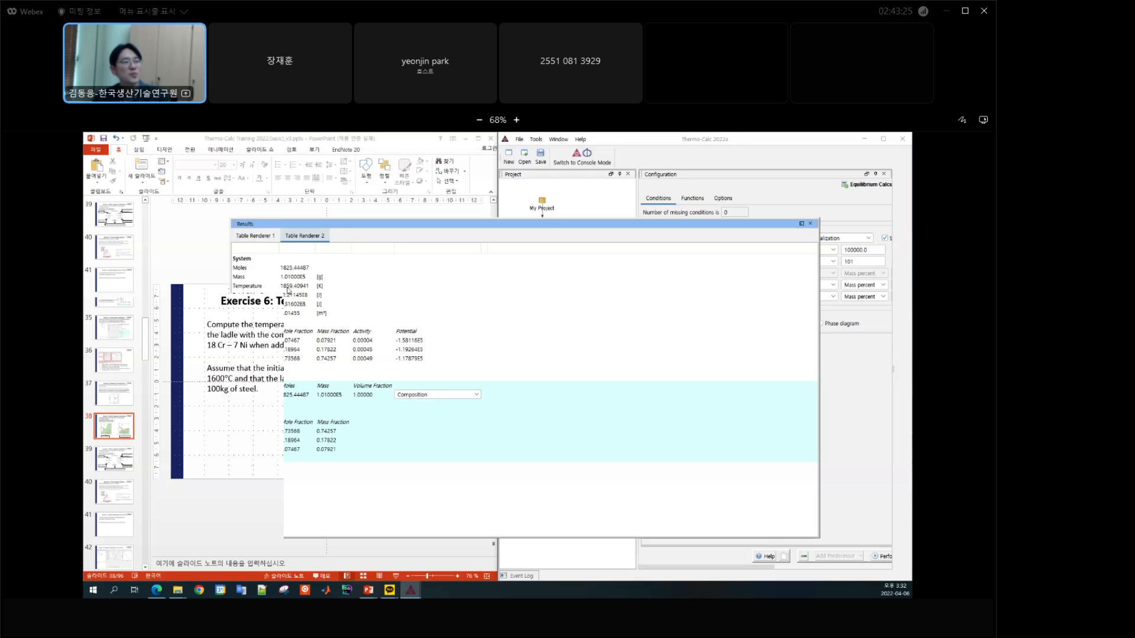
pyautogui.click(259, 237)
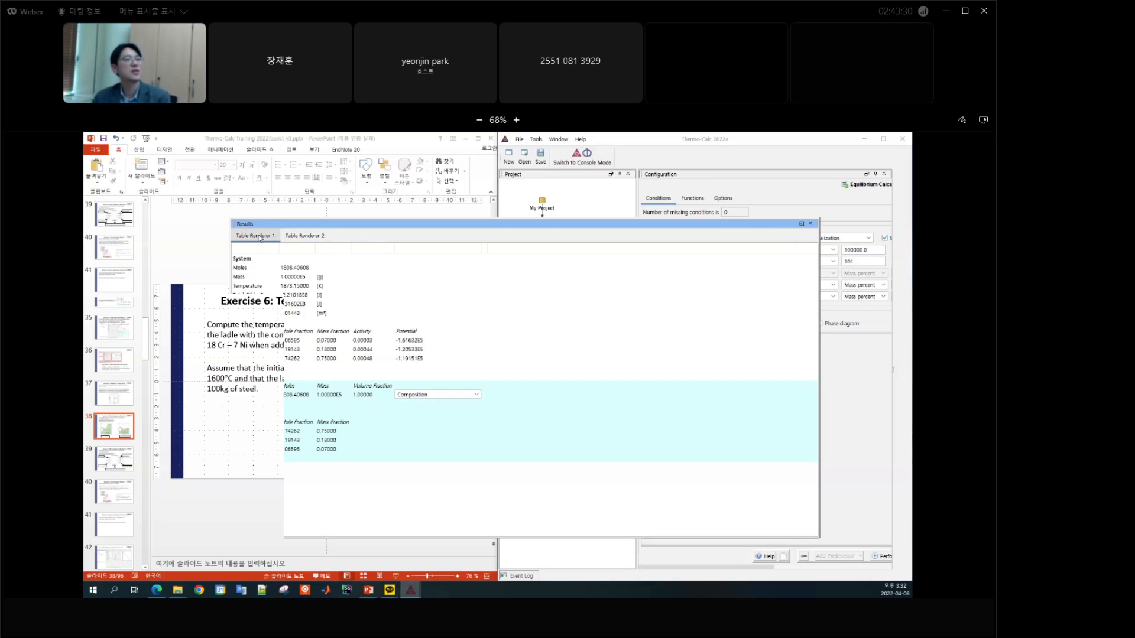
pyautogui.click(305, 237)
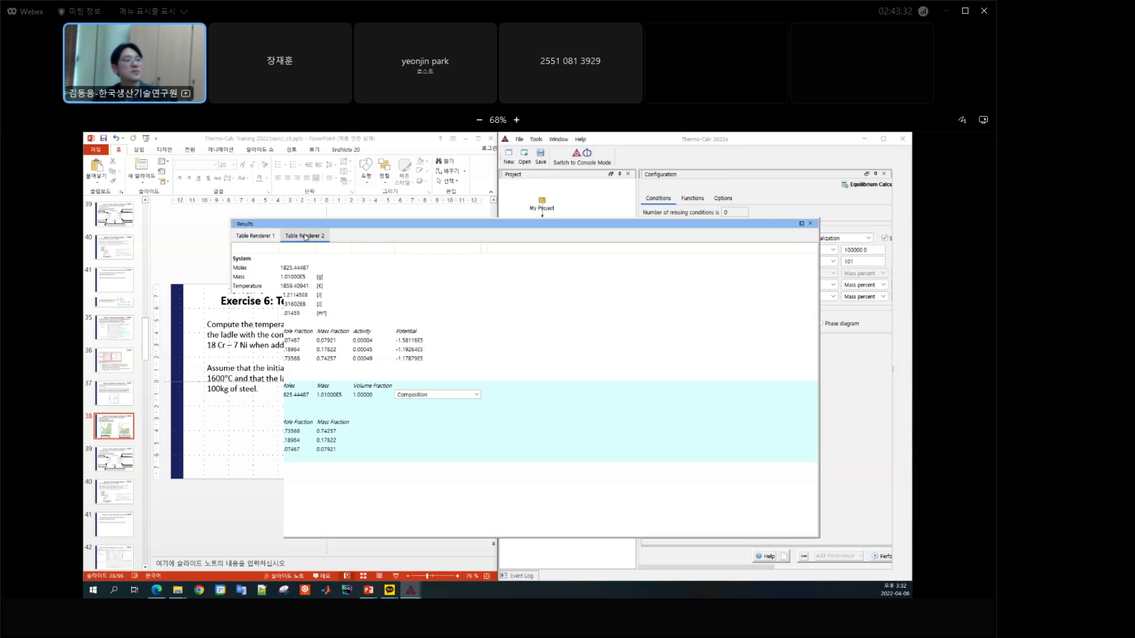
pyautogui.click(261, 239)
pyautogui.click(295, 238)
# Step: Switch to the PowerPoint slides to check the Exercise 6 solution, and close the Thermo-Calc Results window
pyautogui.click(401, 146)
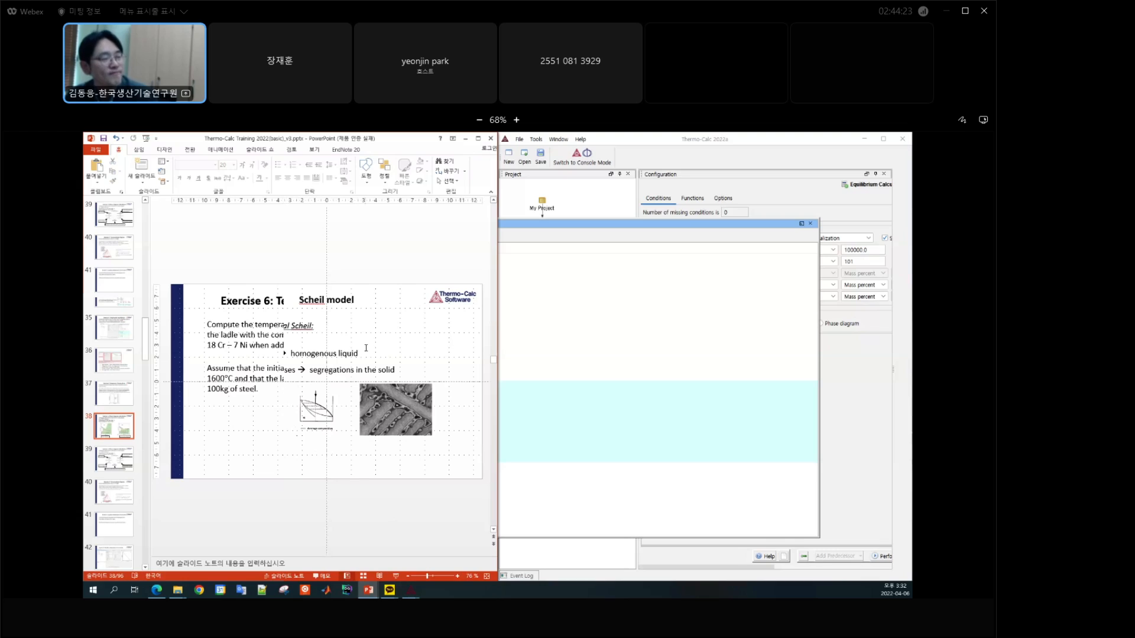
pyautogui.click(810, 224)
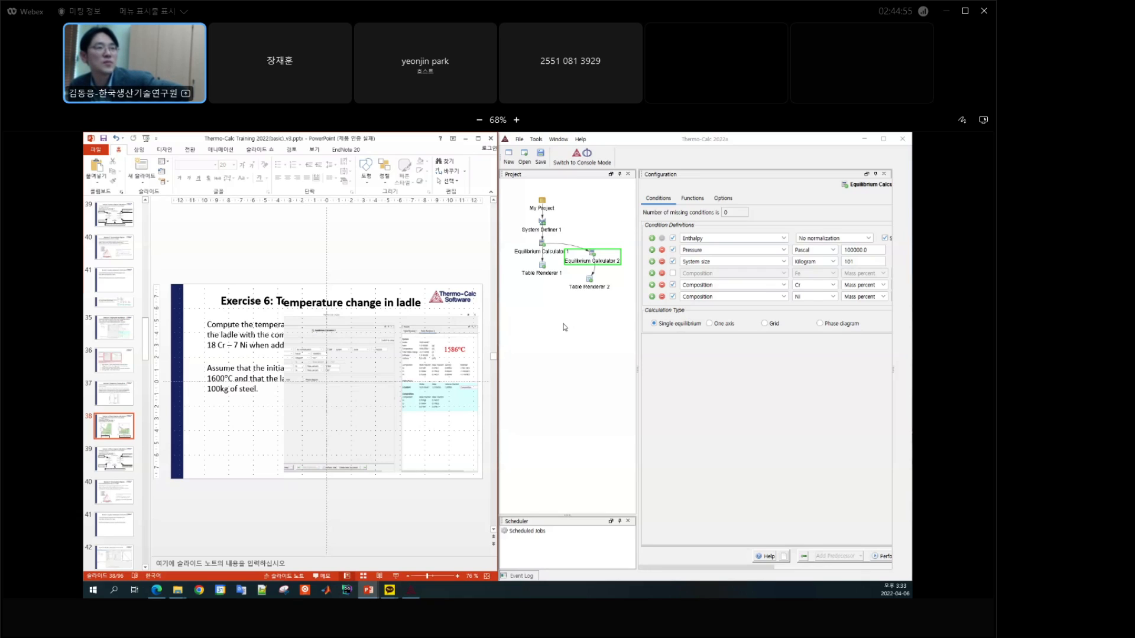
pyautogui.click(585, 349)
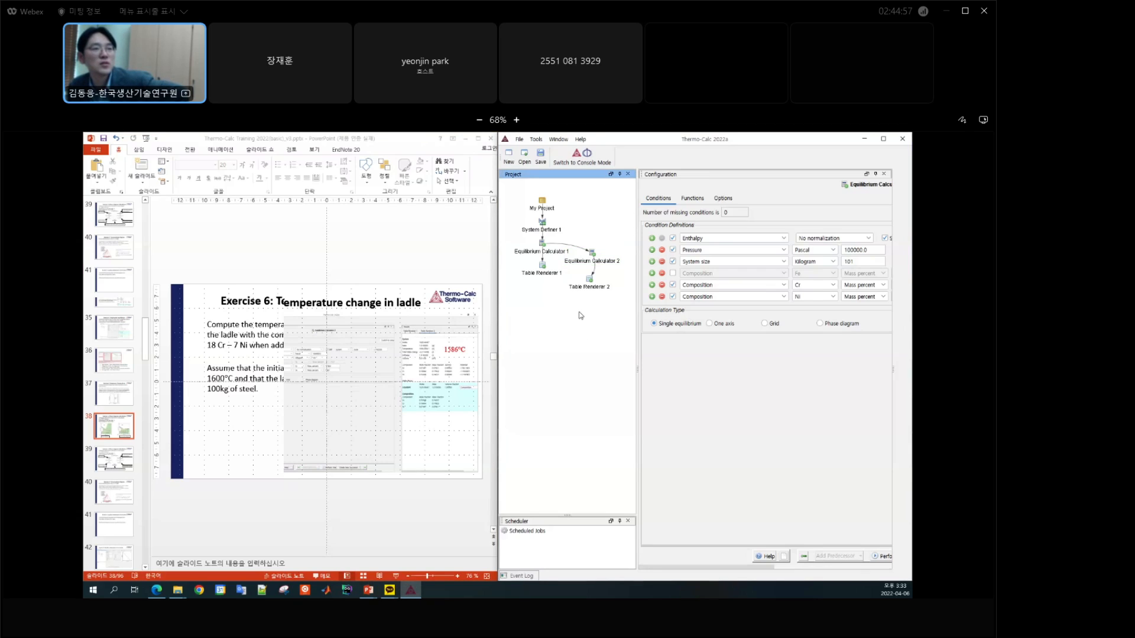
# Step: Review the selected elements in System Definer 1 and the conditions of Equilibrium Calculator 2
pyautogui.click(547, 253)
pyautogui.click(590, 260)
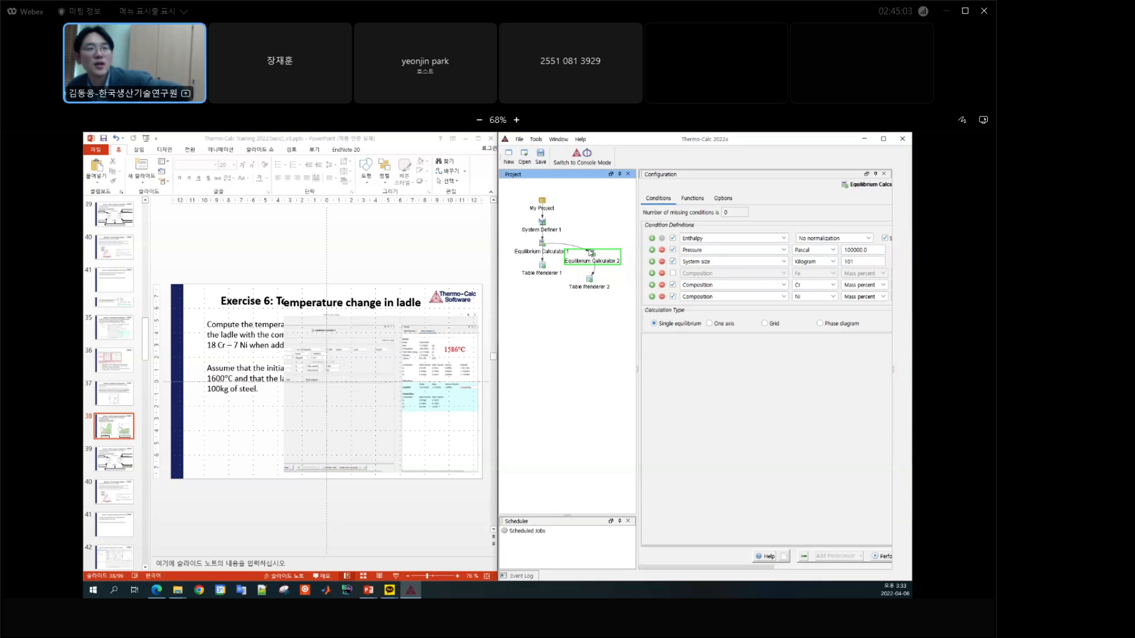
pyautogui.click(544, 236)
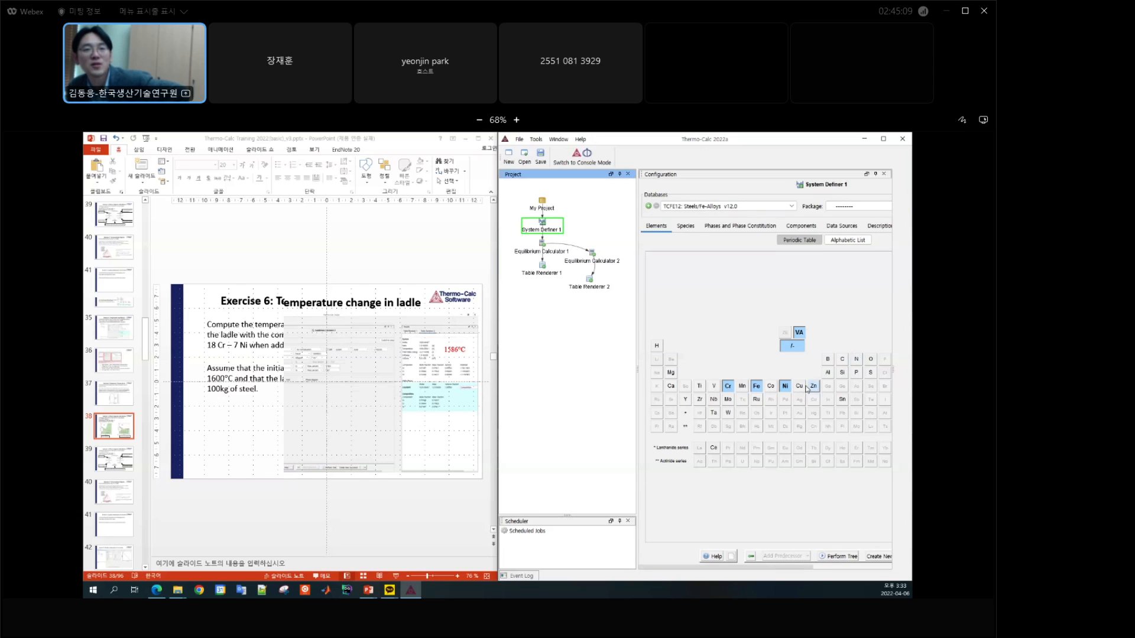
pyautogui.click(591, 263)
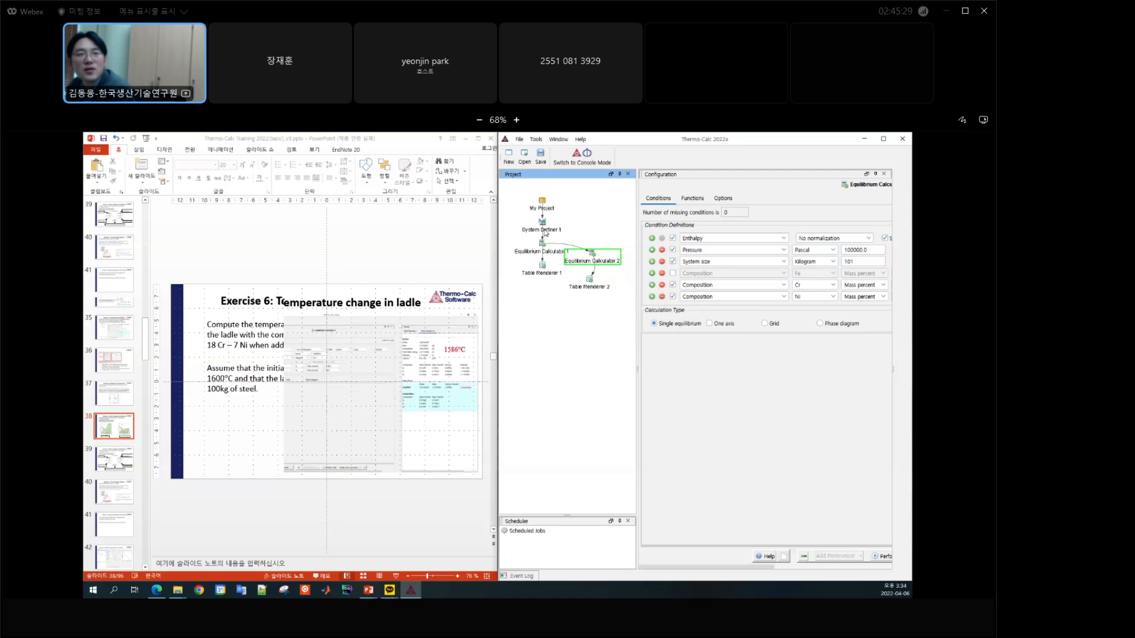
# Step: Add Cu to System Definer 1 and set its composition in Equilibrium Calculator 1 to 0.0000001 mass percent
pyautogui.click(543, 230)
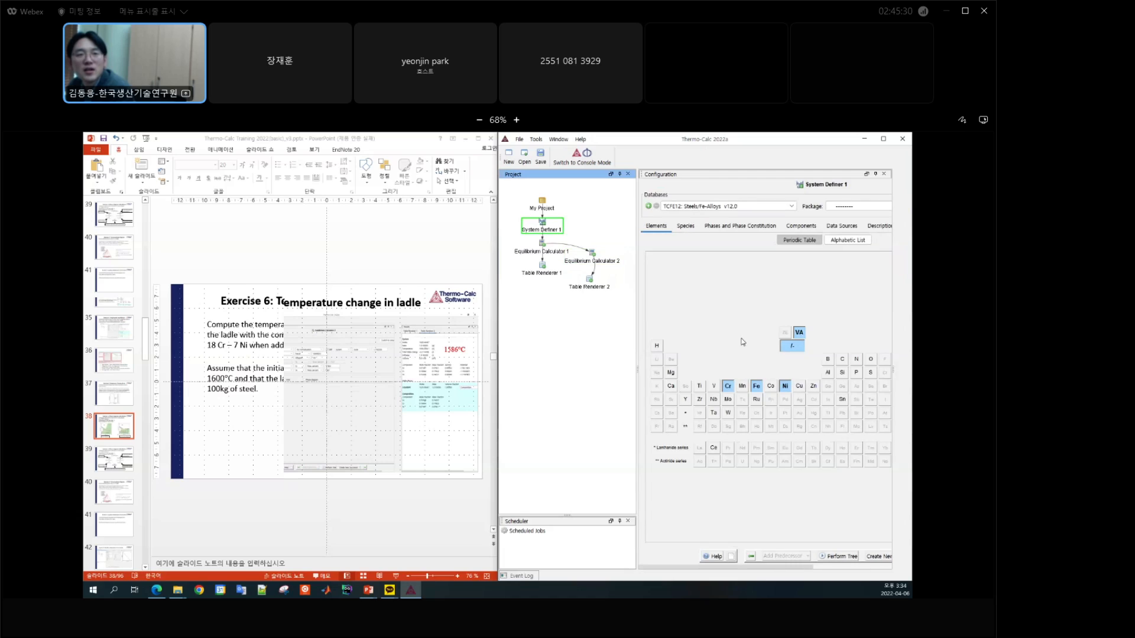
pyautogui.click(800, 389)
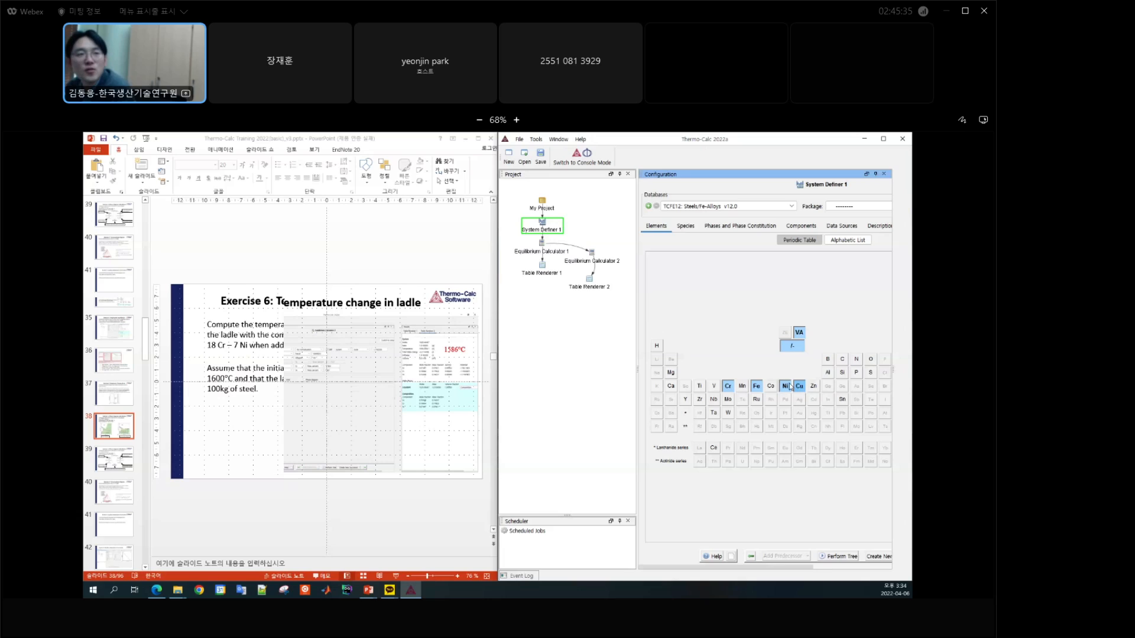
pyautogui.click(534, 254)
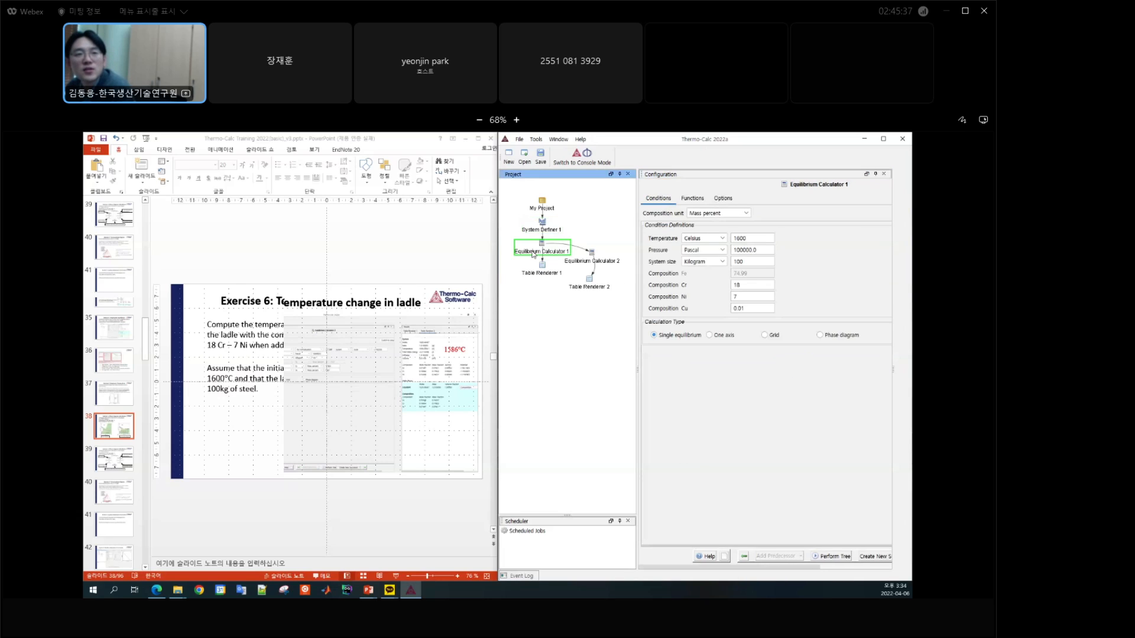
pyautogui.click(766, 307)
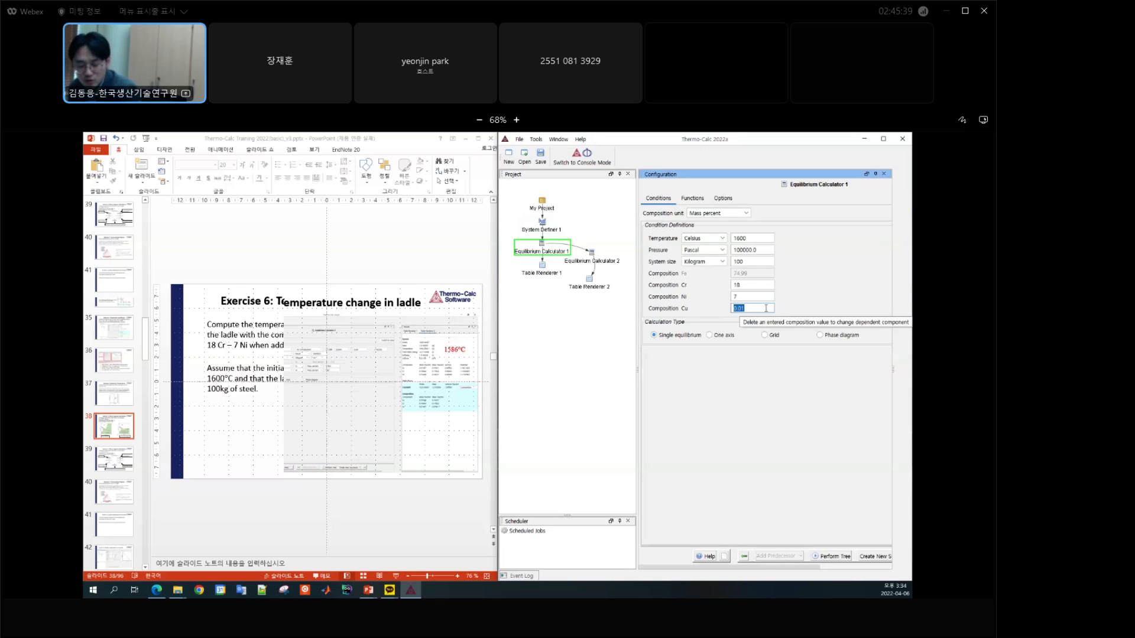
pyautogui.write('0')
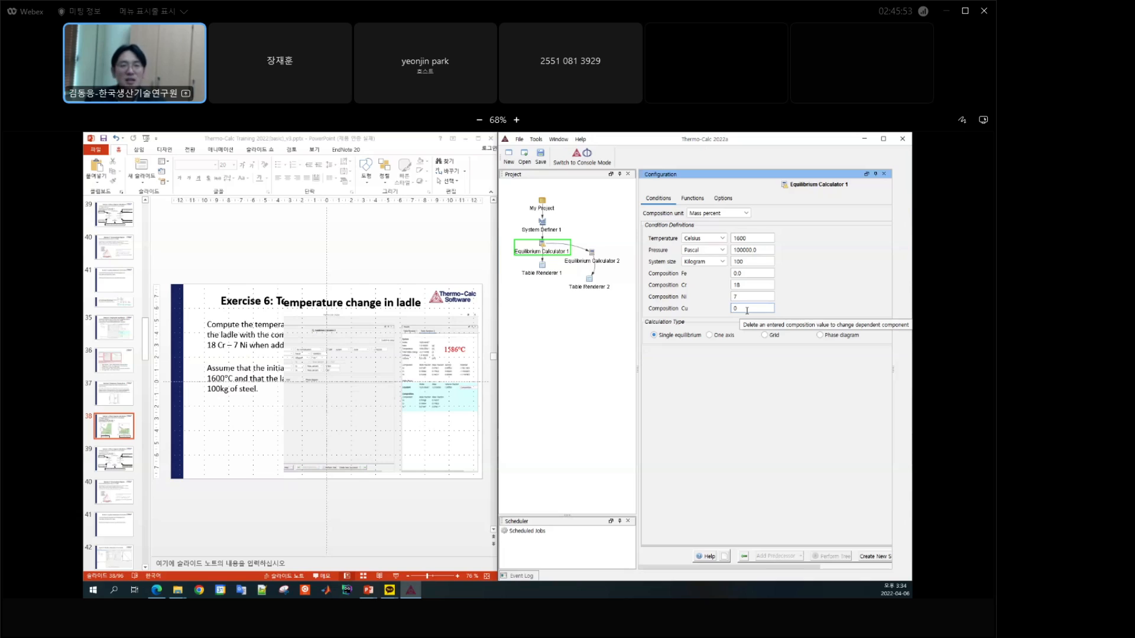
pyautogui.write('.0000001')
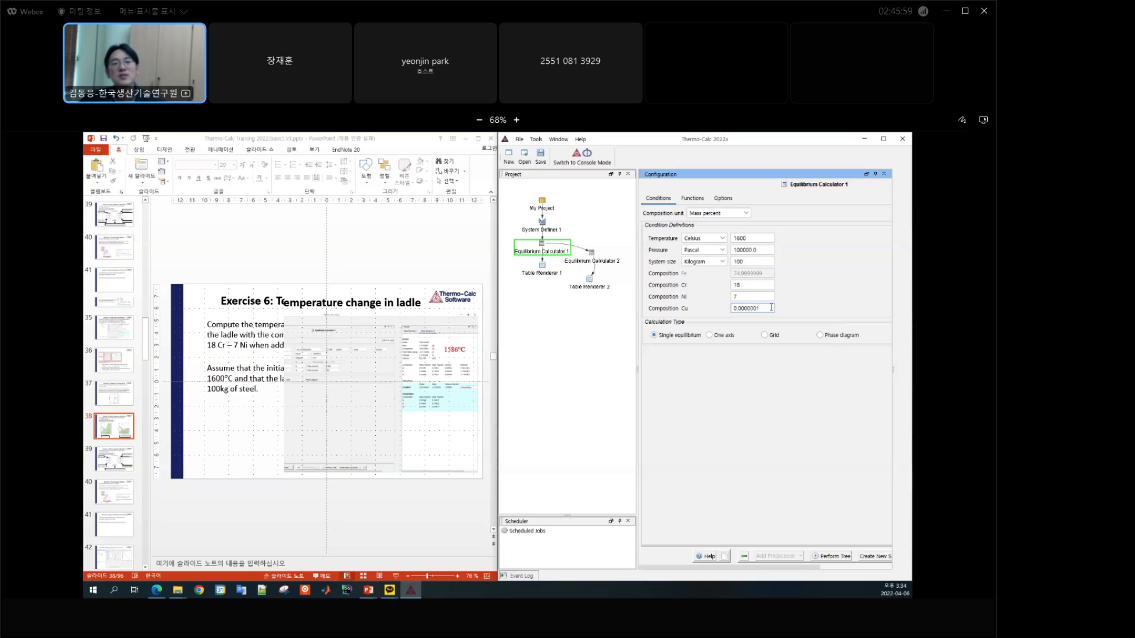
pyautogui.moveTo(768, 308); pyautogui.dragTo(729, 312)
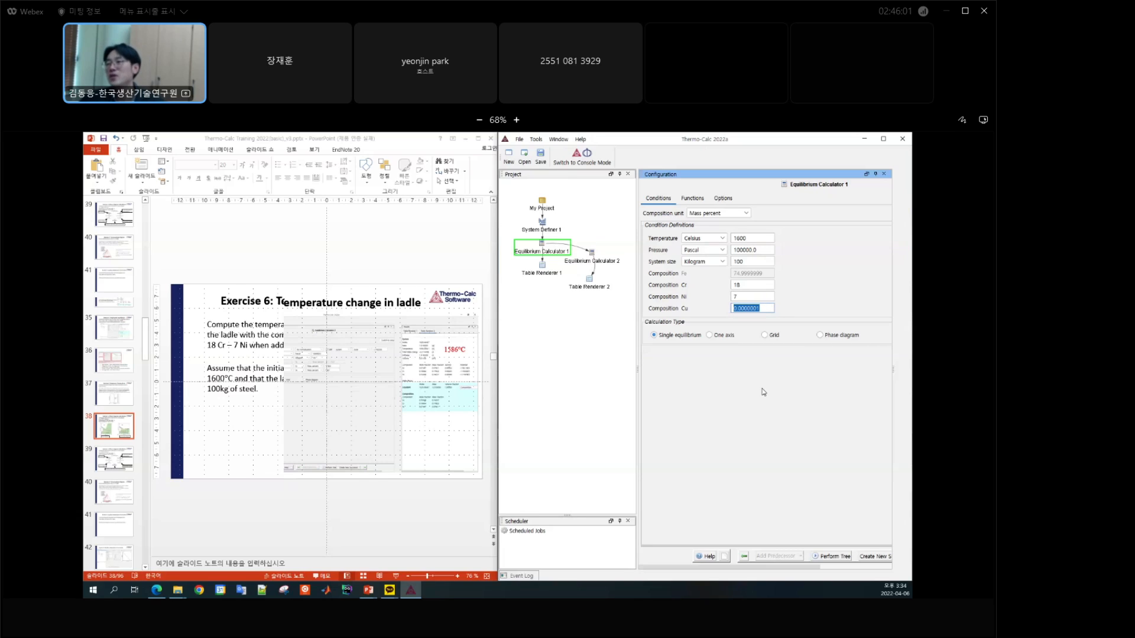
pyautogui.click(770, 308)
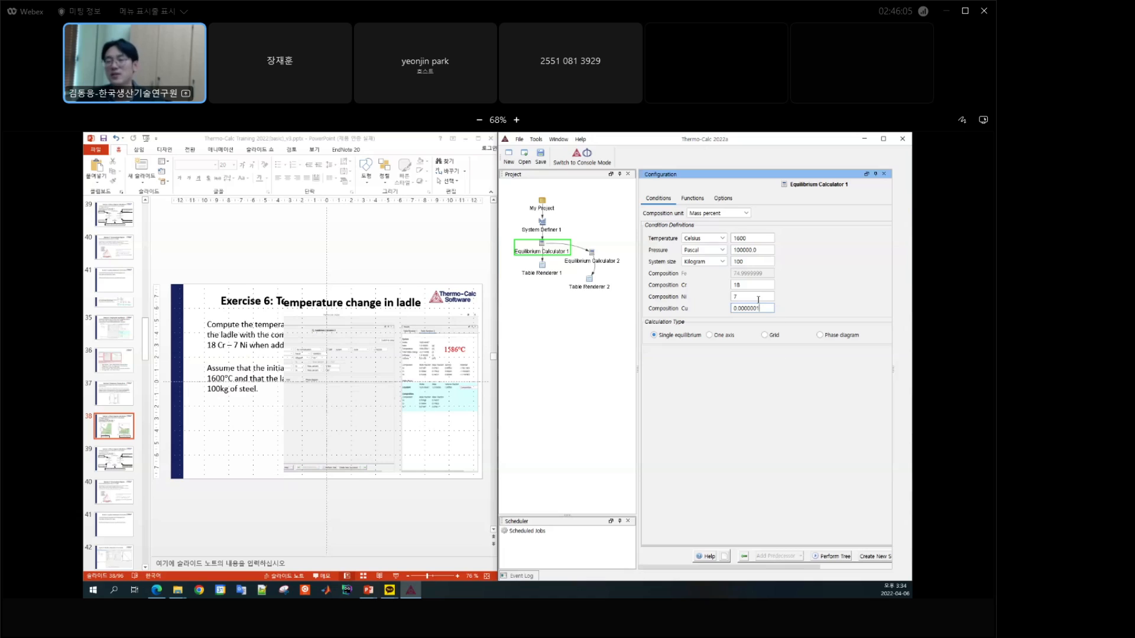
pyautogui.click(589, 262)
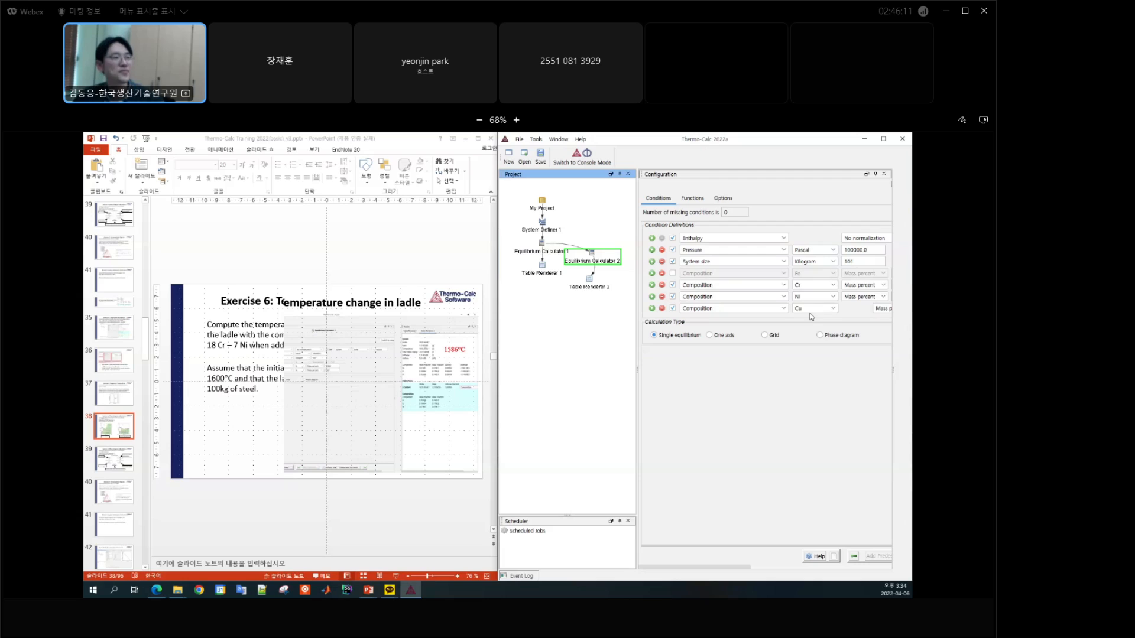
# Step: Bring up the Scheil model slide in PowerPoint and check the database packages offered in Thermo-Calc's System Definer 1
pyautogui.click(114, 458)
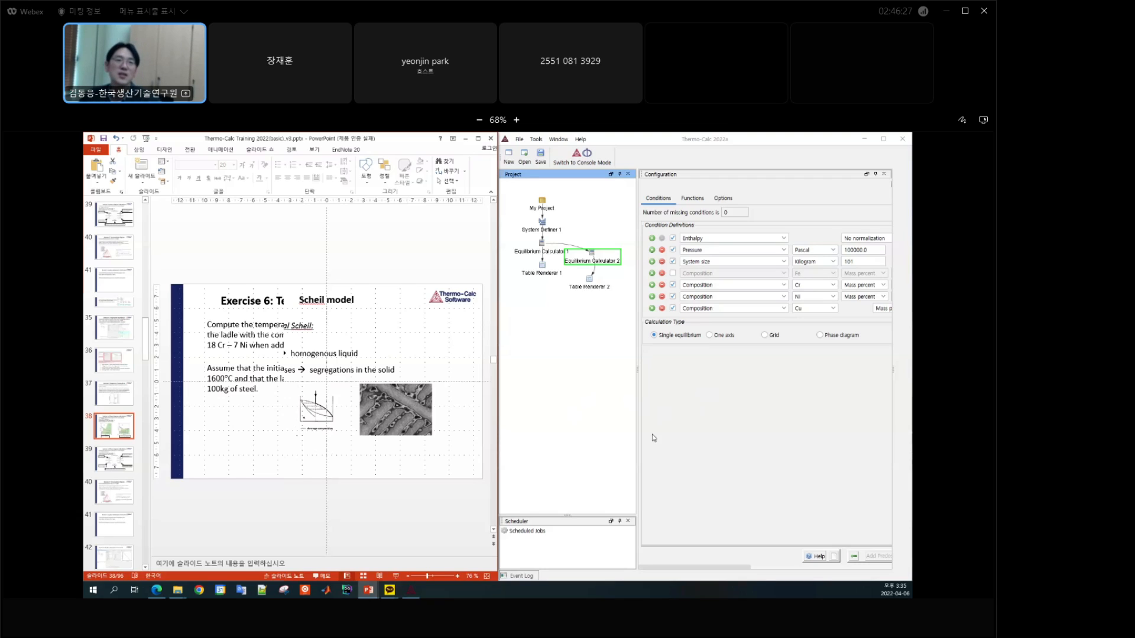
pyautogui.click(542, 224)
pyautogui.click(844, 207)
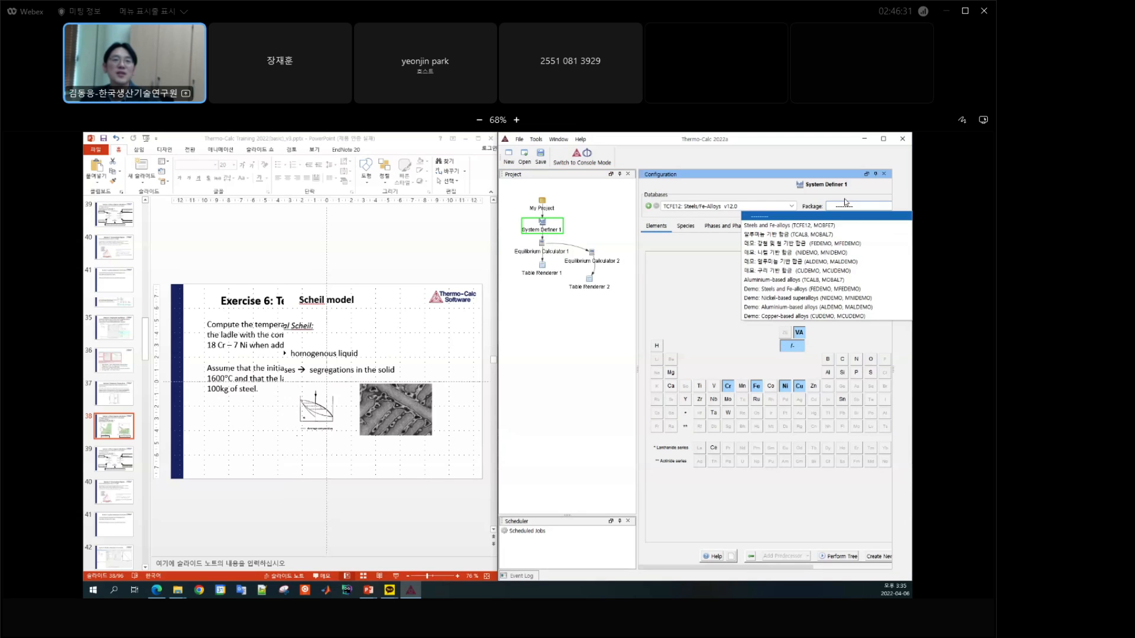
pyautogui.click(837, 195)
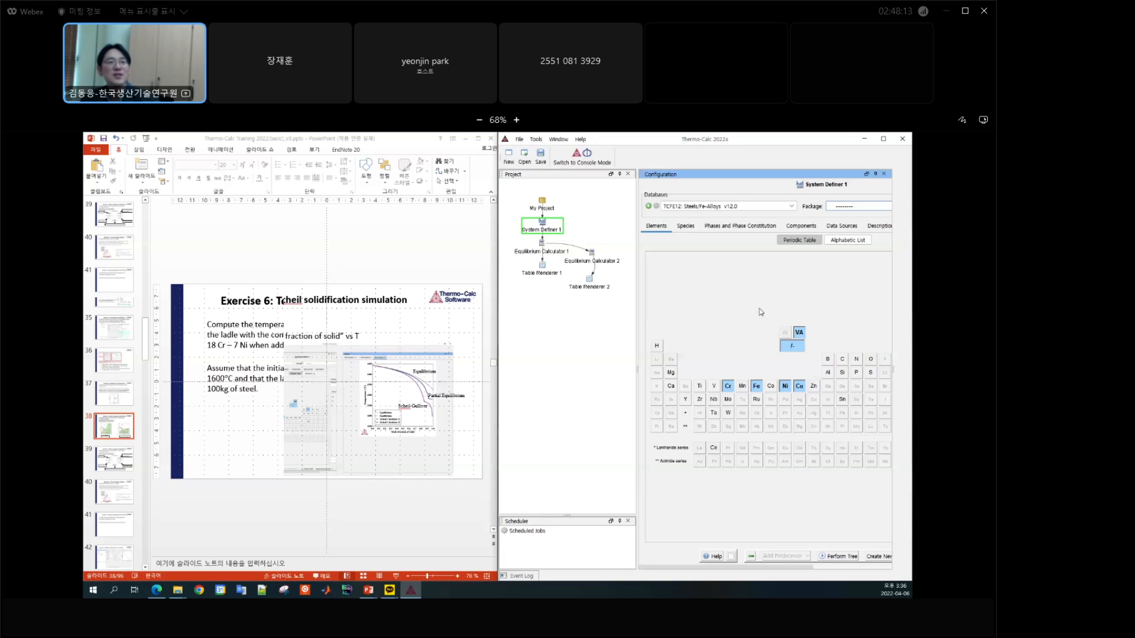
# Step: Start a new project without saving the current one, and create it from the Scheil Solidification Simulation template
pyautogui.click(543, 207)
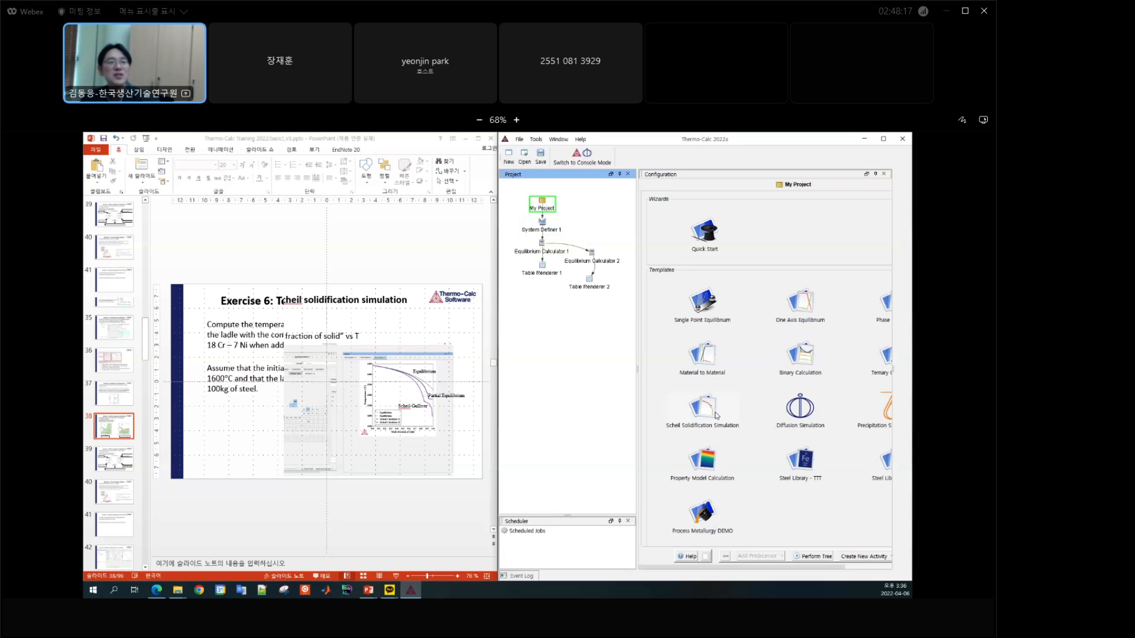
pyautogui.click(508, 155)
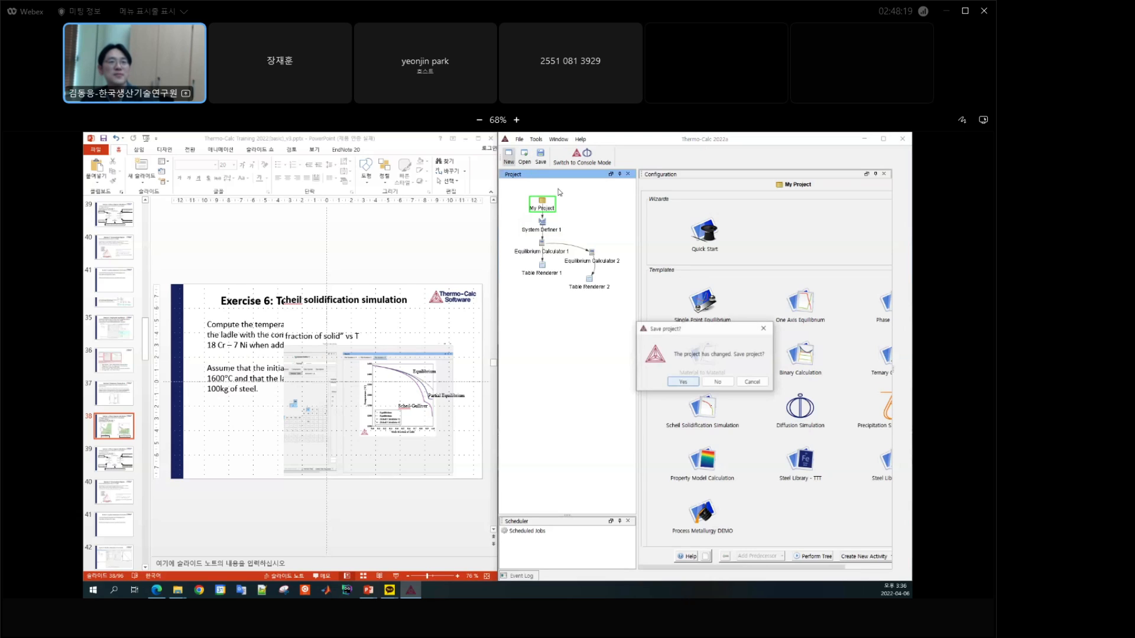
pyautogui.click(718, 382)
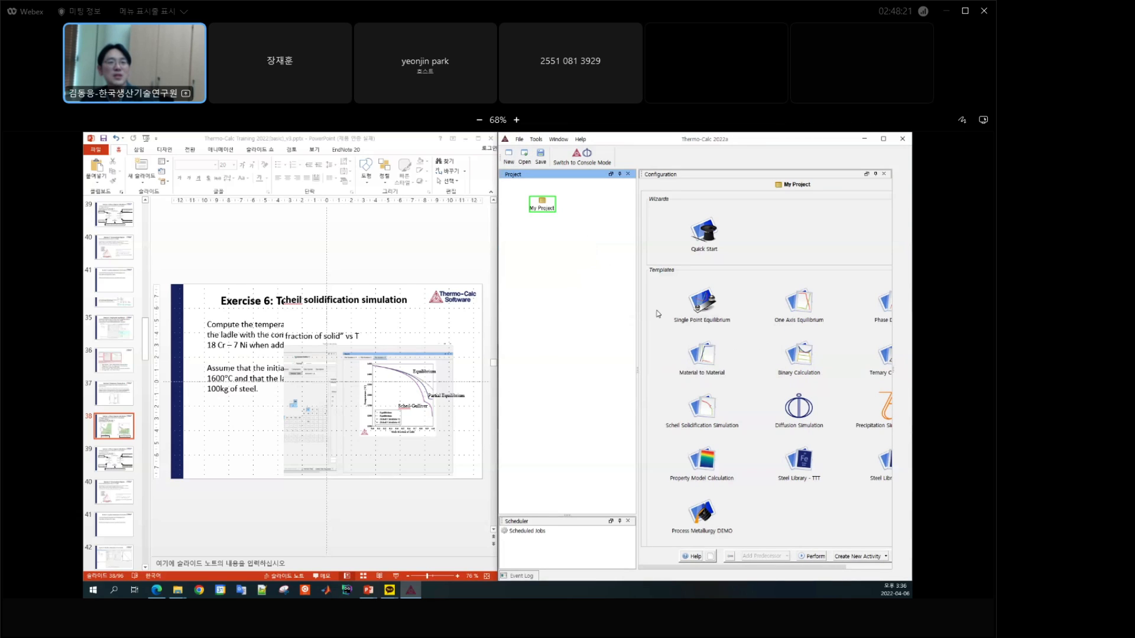
pyautogui.moveTo(637, 322); pyautogui.dragTo(580, 322)
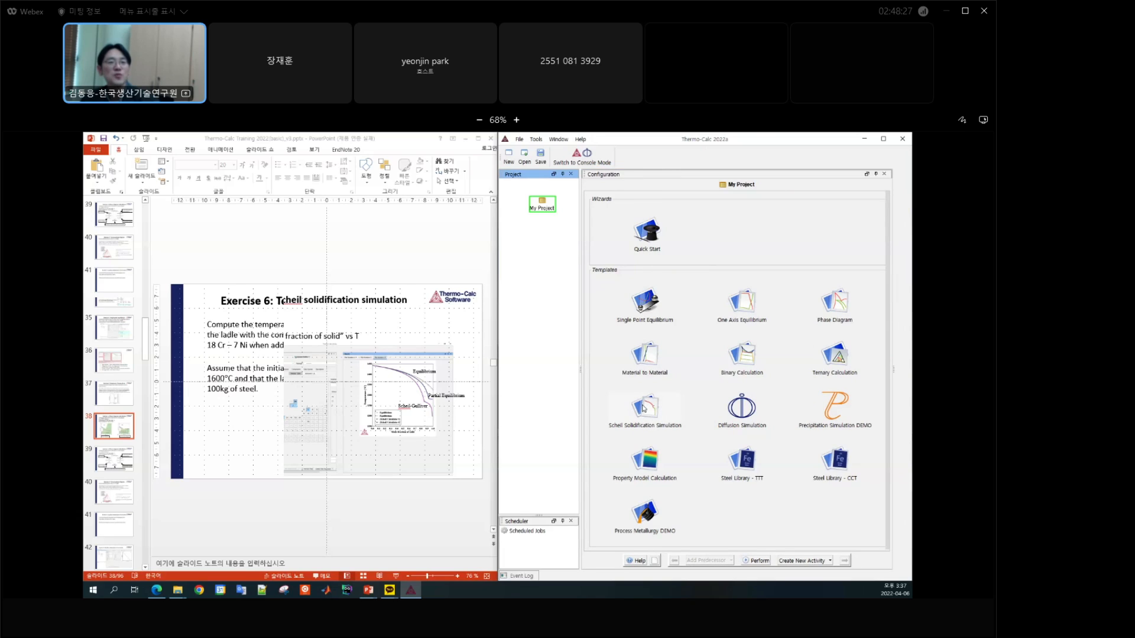
pyautogui.click(644, 407)
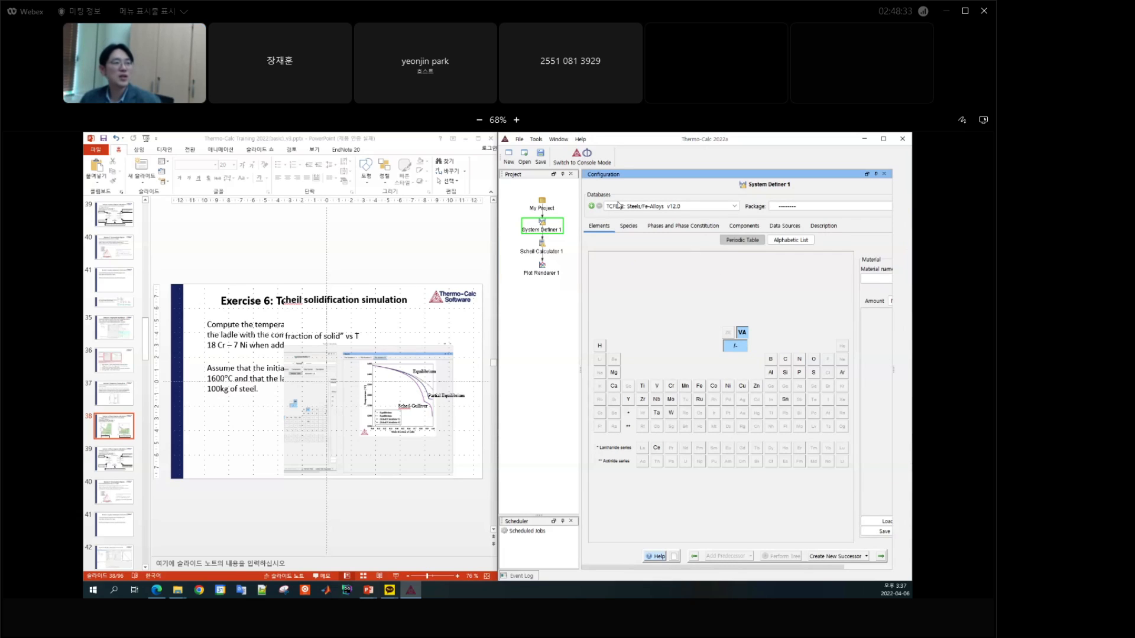
# Step: Select the elements Fe, Cr and C for System Definer 1 with the TCFE12 database
pyautogui.click(700, 386)
pyautogui.click(671, 385)
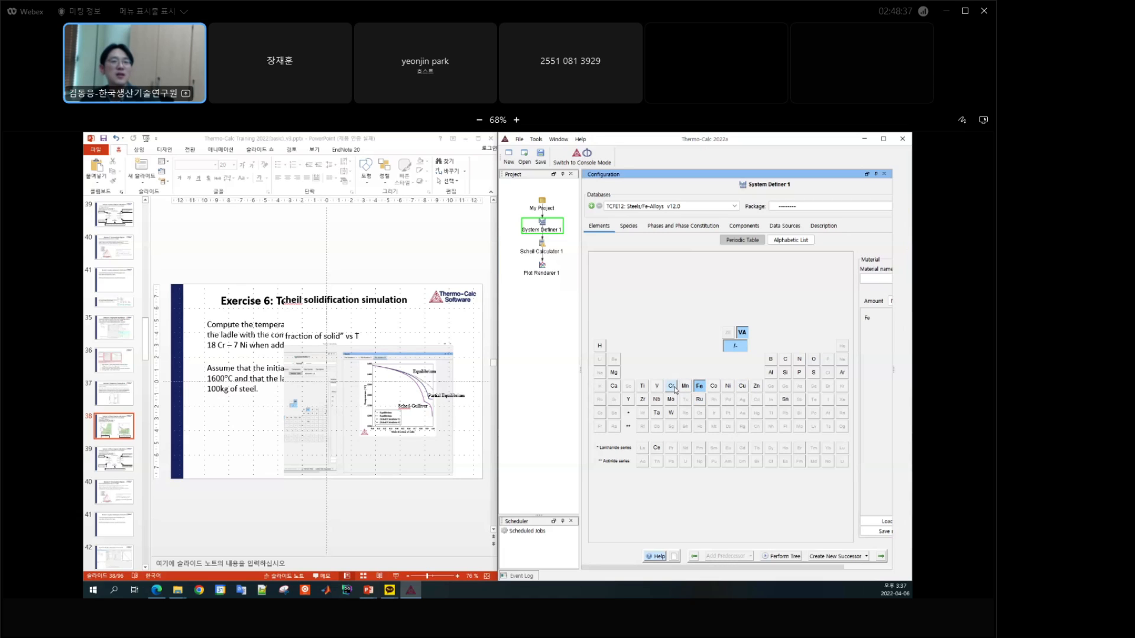
pyautogui.click(785, 361)
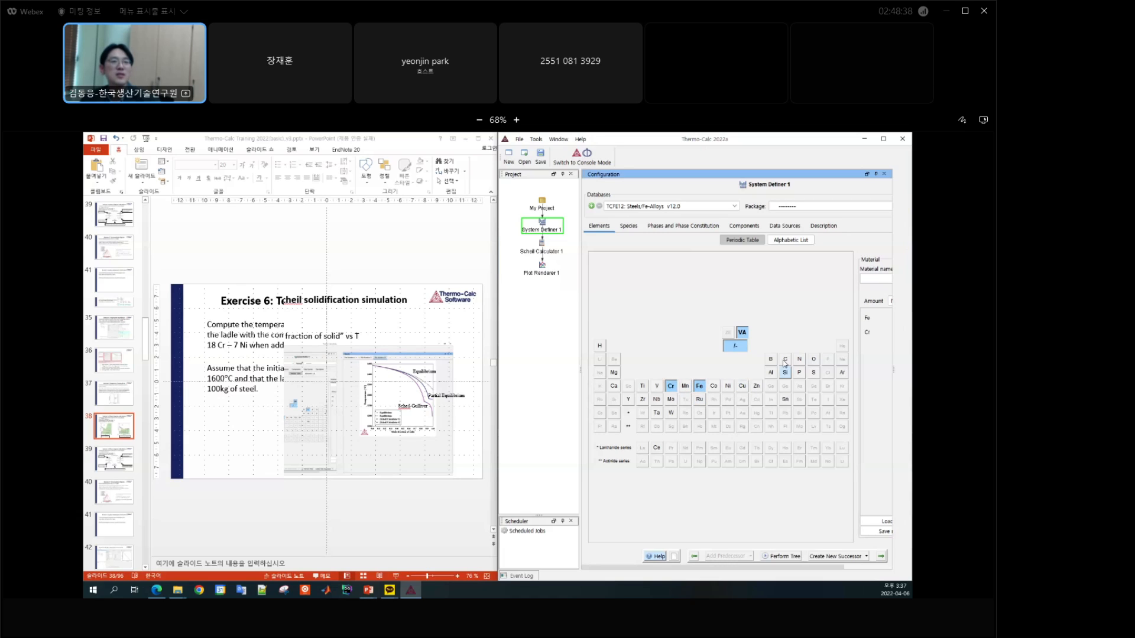
# Step: Set Scheil Calculator 1 to Celsius with a composition of 10 mass percent Cr and 1 mass percent C
pyautogui.click(542, 252)
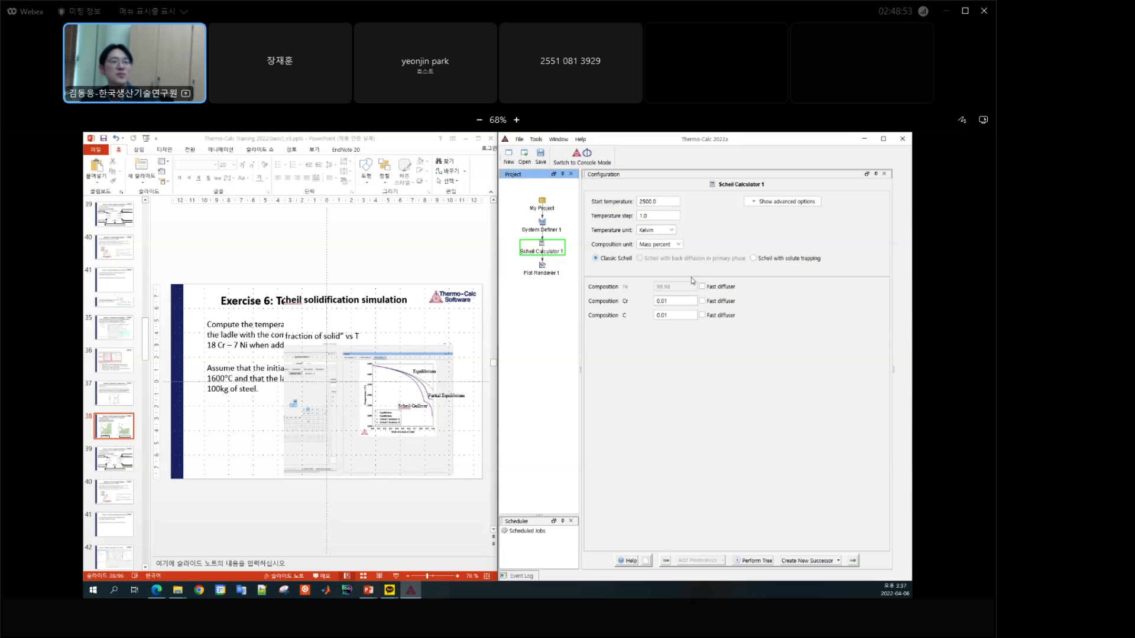
pyautogui.click(672, 231)
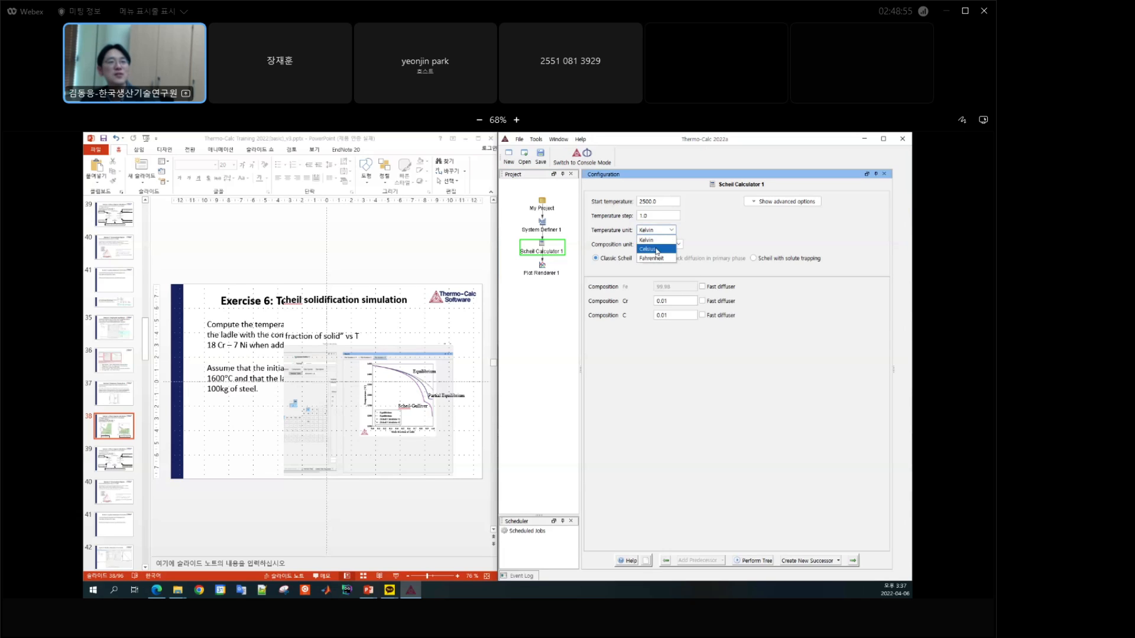
pyautogui.click(657, 250)
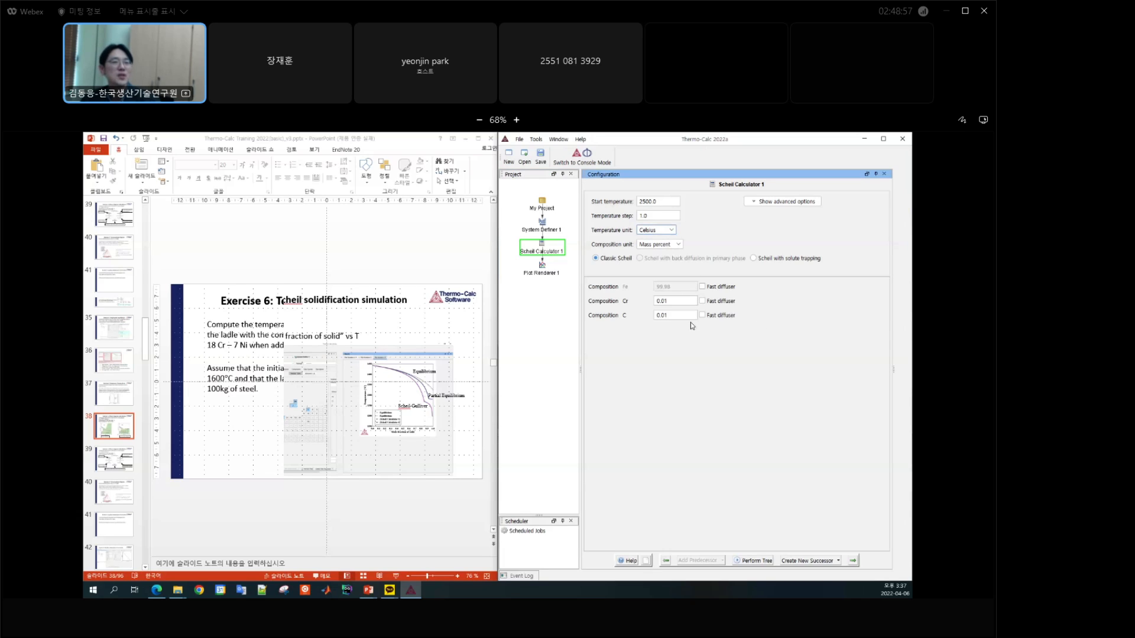
pyautogui.doubleClick(674, 302)
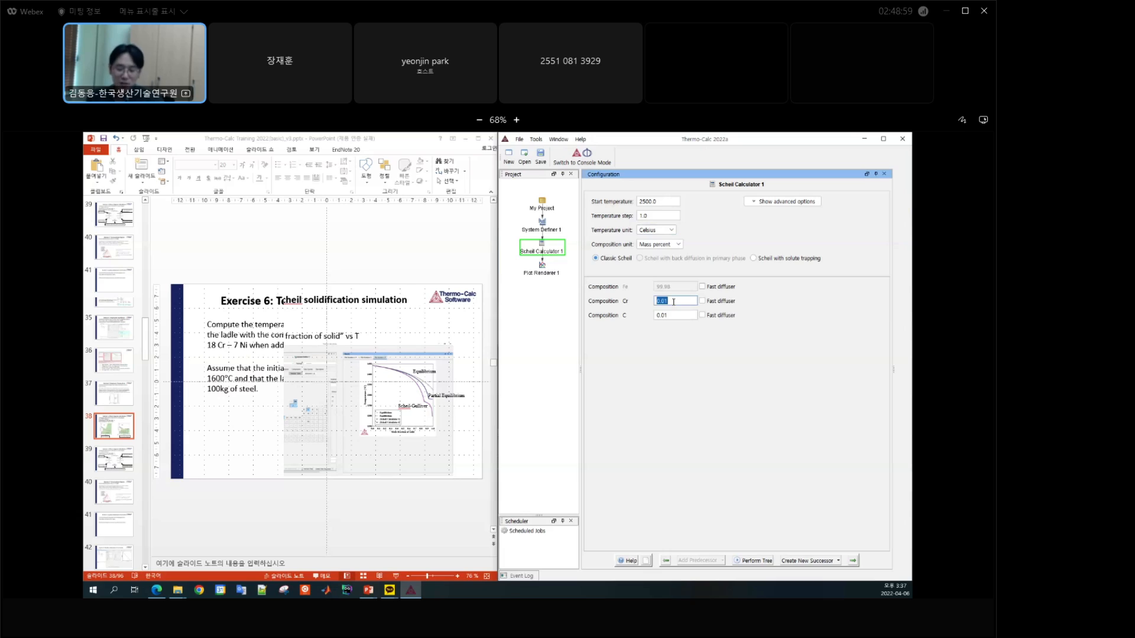
pyautogui.write('10')
pyautogui.press('Tab')
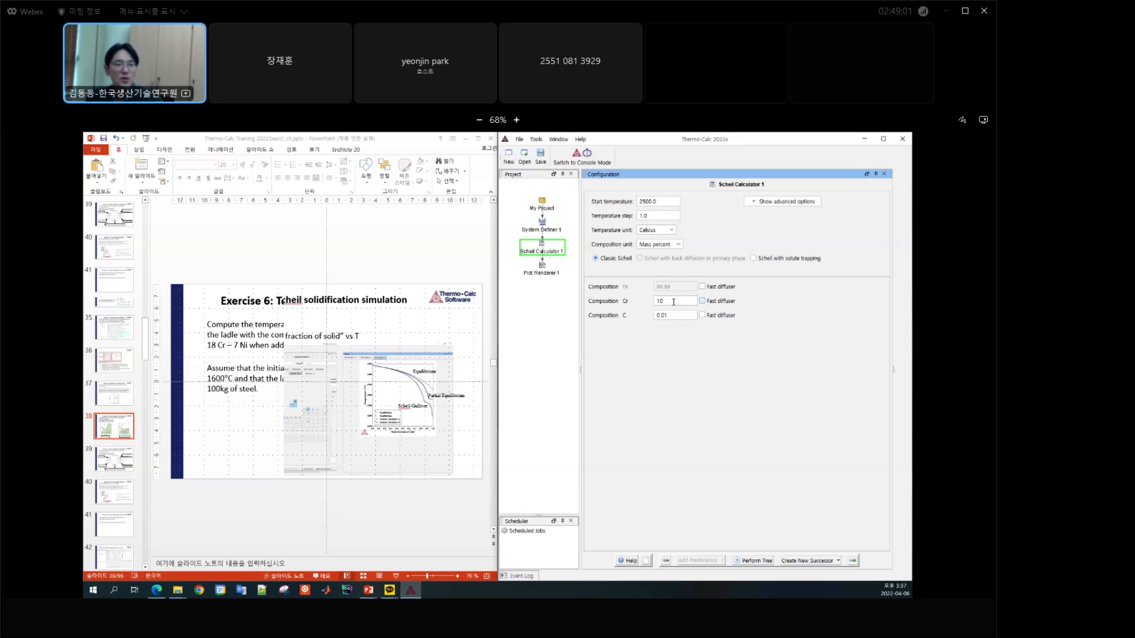
pyautogui.press('Tab')
pyautogui.write('1')
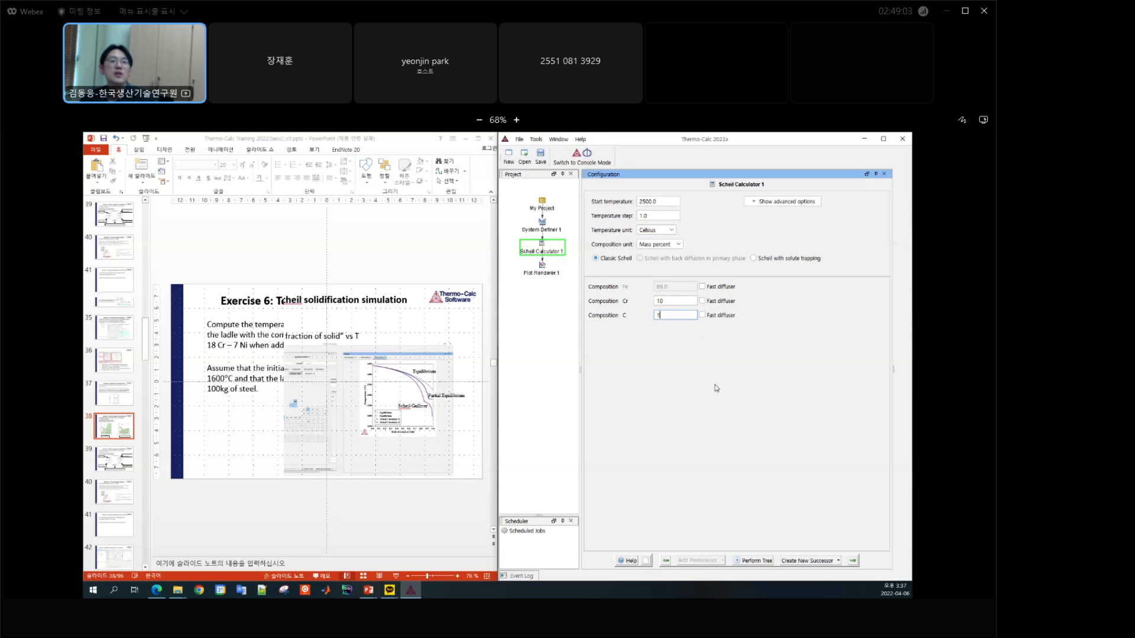
# Step: Display the Plot Renderer 1 Scheil plot, move its legend into the empty lower-left area of the diagram, and examine the curves
pyautogui.click(546, 275)
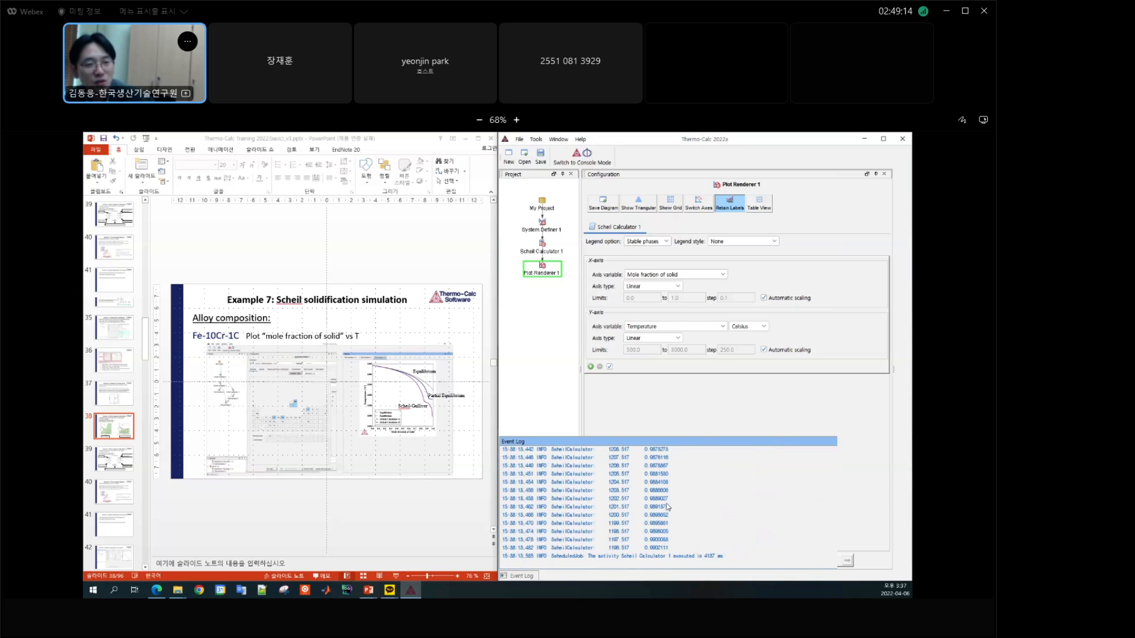
pyautogui.click(558, 139)
pyautogui.click(566, 183)
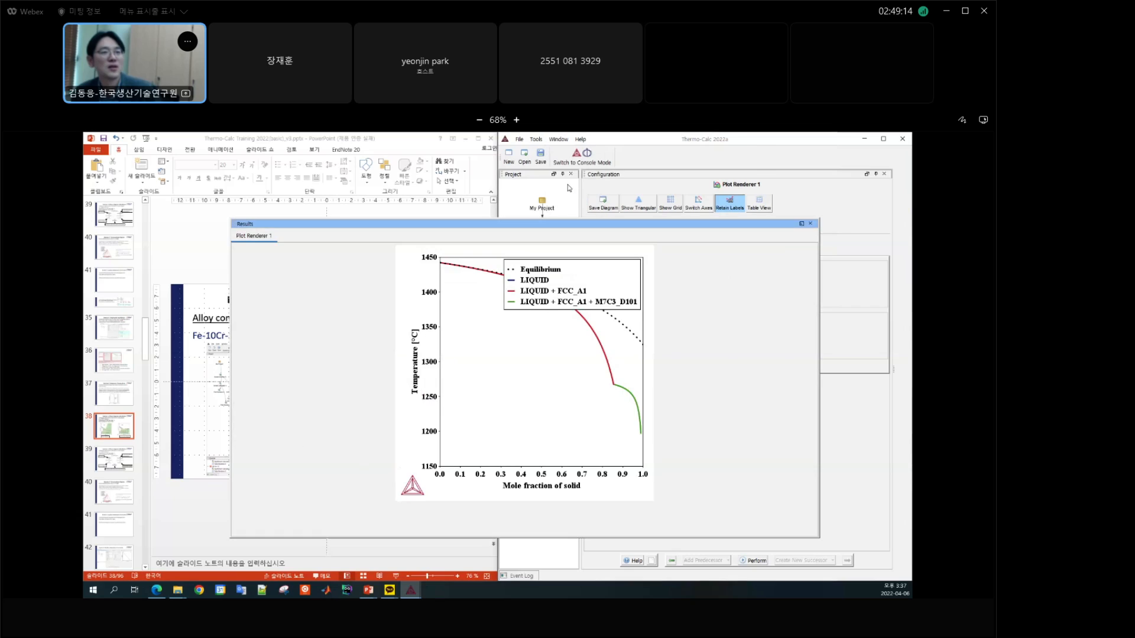
pyautogui.moveTo(624, 274); pyautogui.dragTo(563, 398)
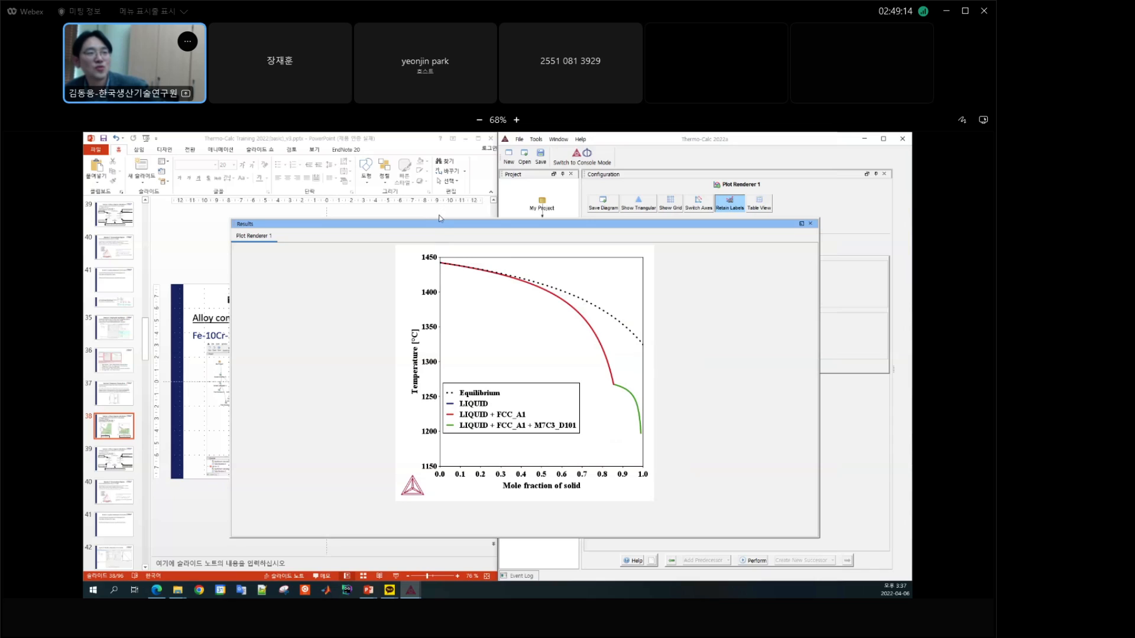
pyautogui.moveTo(441, 261)
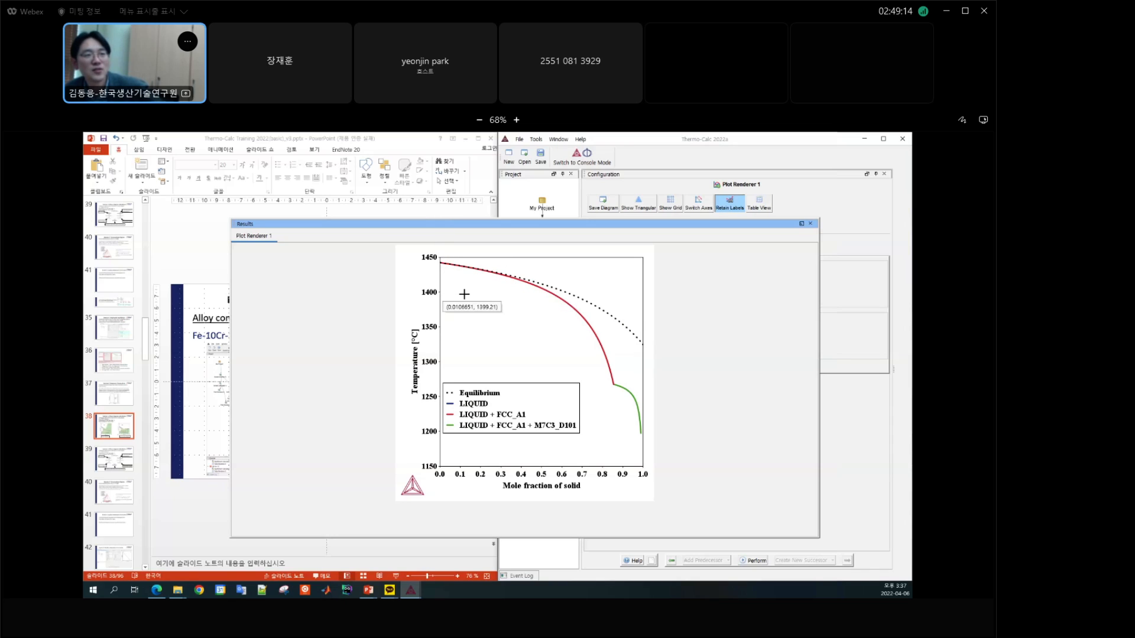
pyautogui.moveTo(569, 297)
pyautogui.moveTo(625, 328)
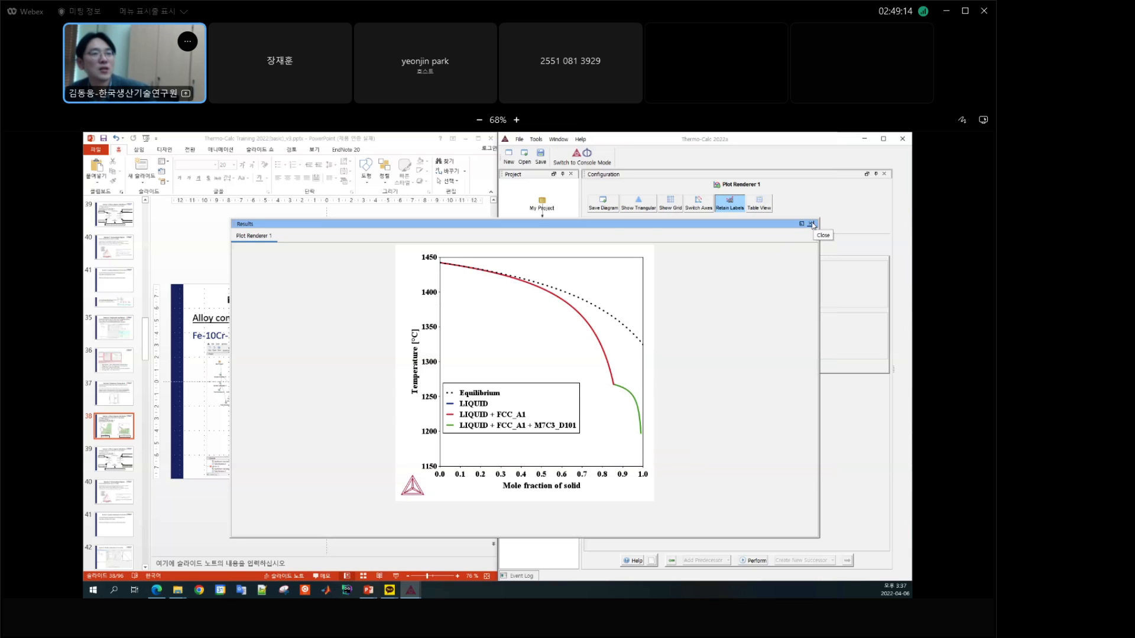
# Step: Switch to PowerPoint, start the slide show and advance to the Console Mode Schedule slide
pyautogui.click(198, 259)
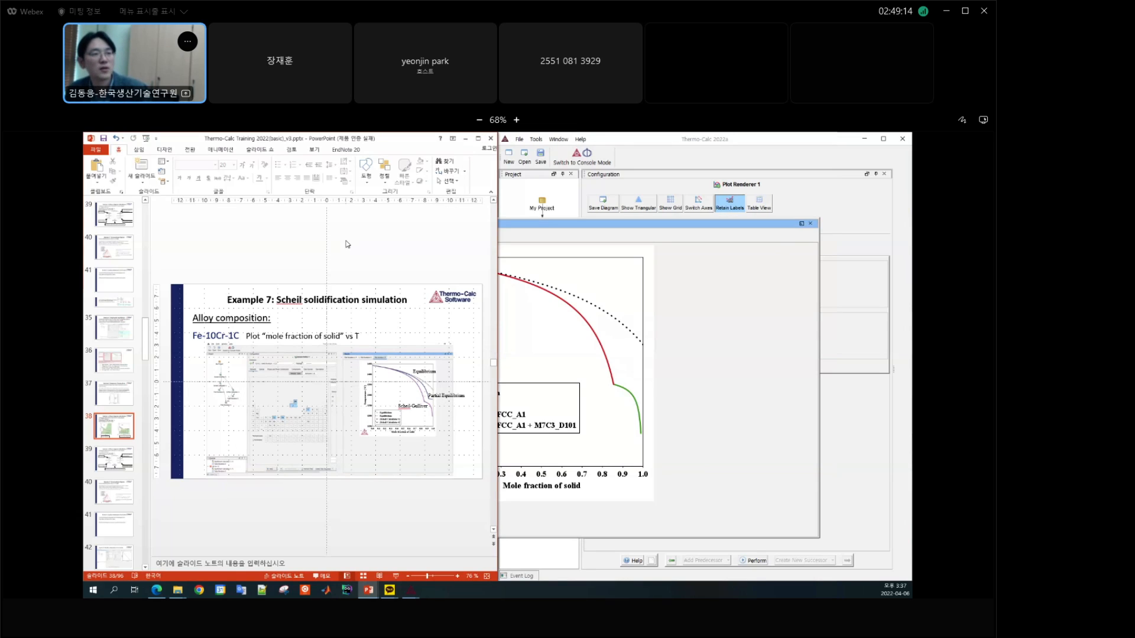
pyautogui.press('F5')
pyautogui.press('Right')
pyautogui.press('Right')
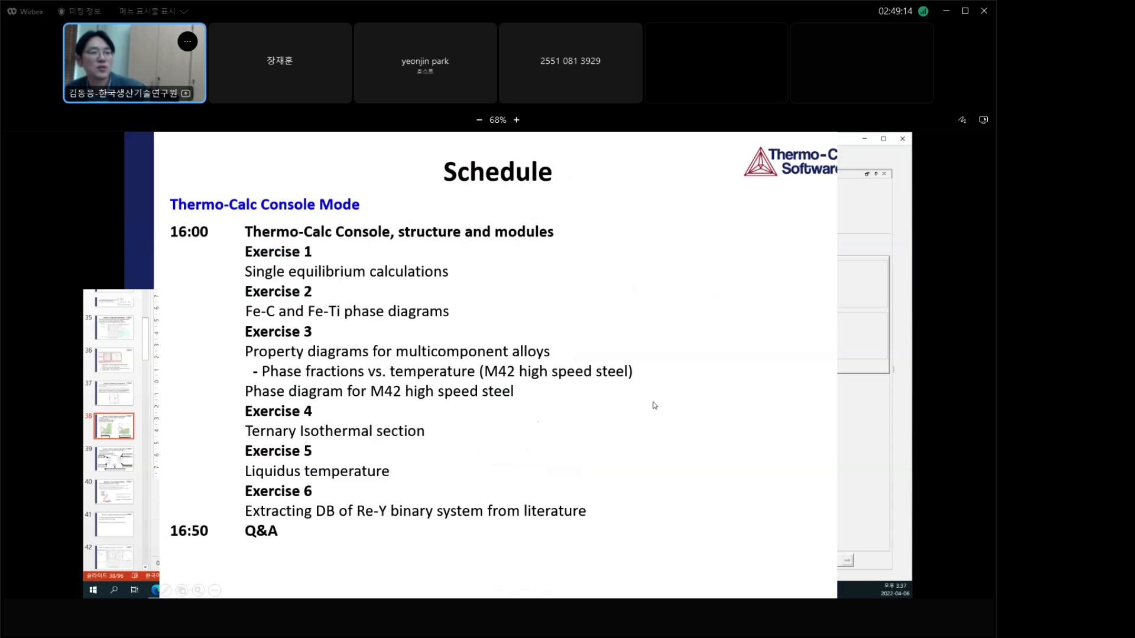
# Step: Go to the Example 7 slide on plotting mole fraction of solid versus T for Fe-10Cr-1C and review it full screen
pyautogui.press('Escape')
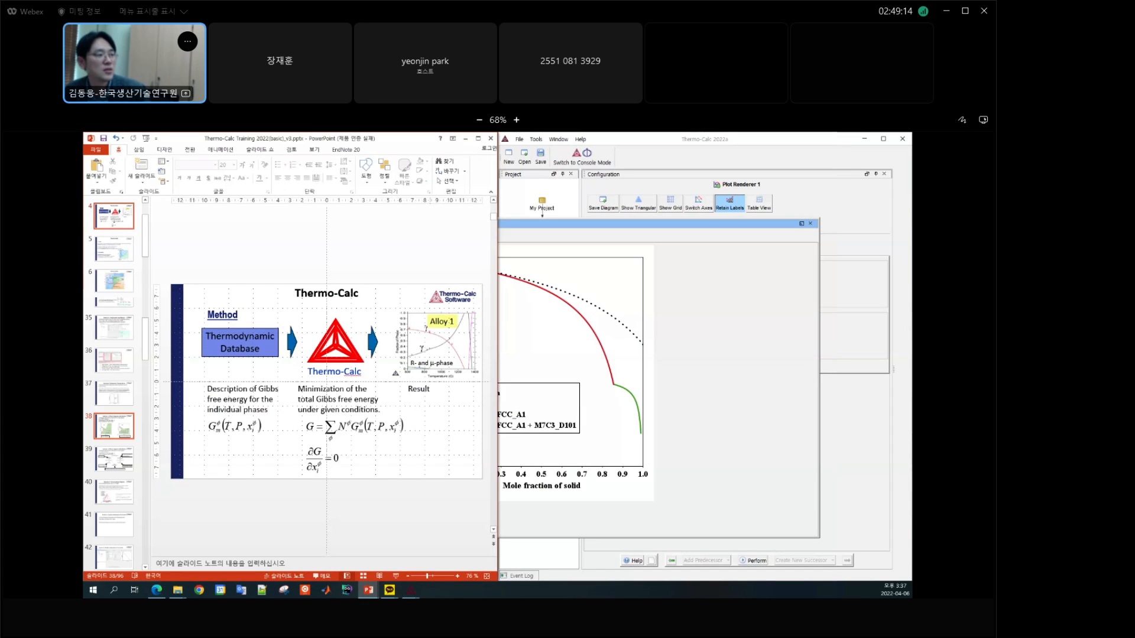
pyautogui.scroll(-10, 114, 378)
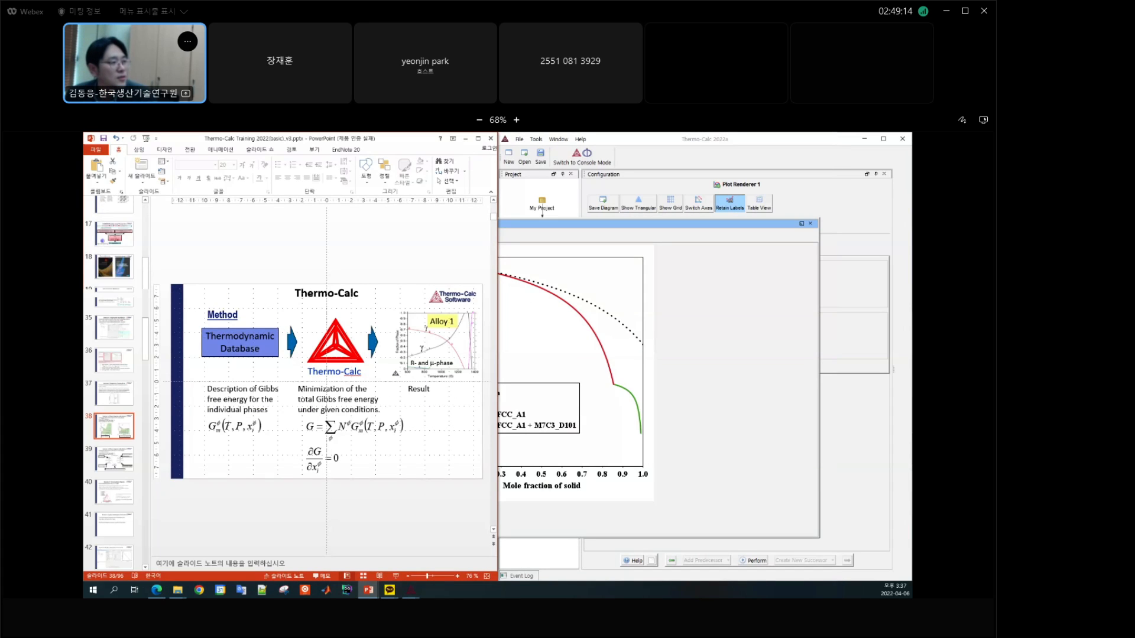
pyautogui.scroll(-10, 114, 248)
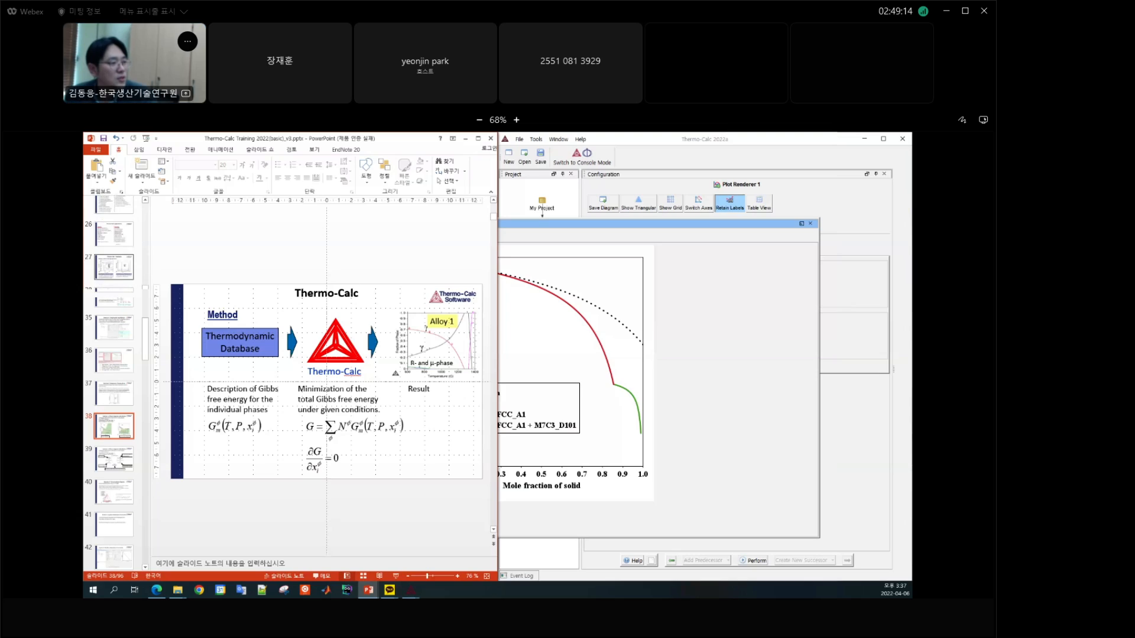
pyautogui.scroll(-6, 115, 248)
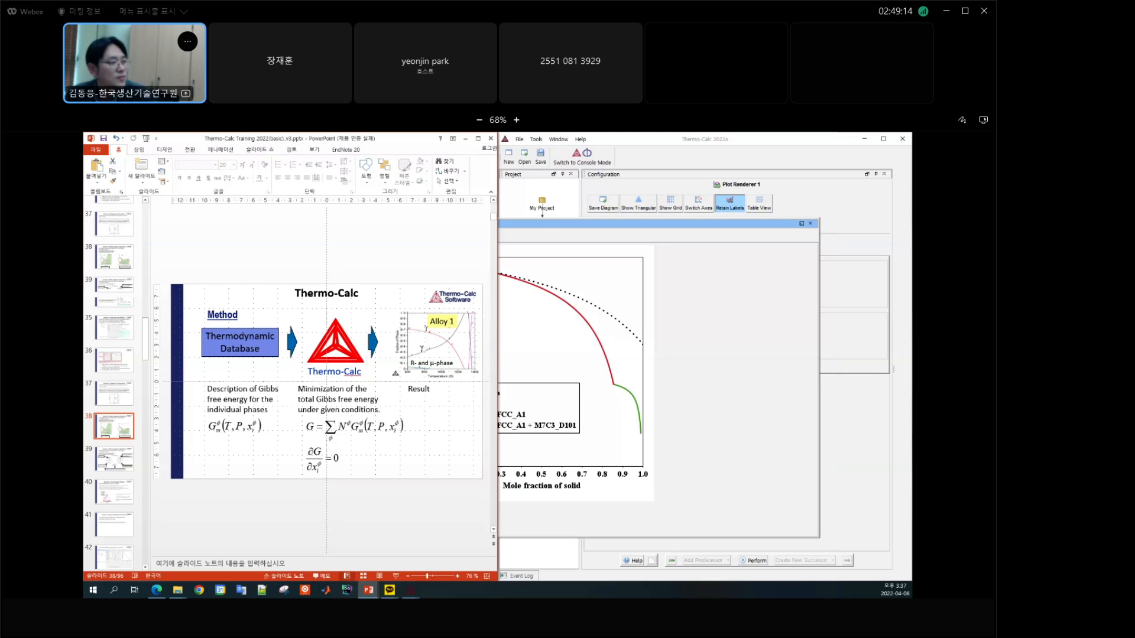
pyautogui.scroll(-10, 327, 381)
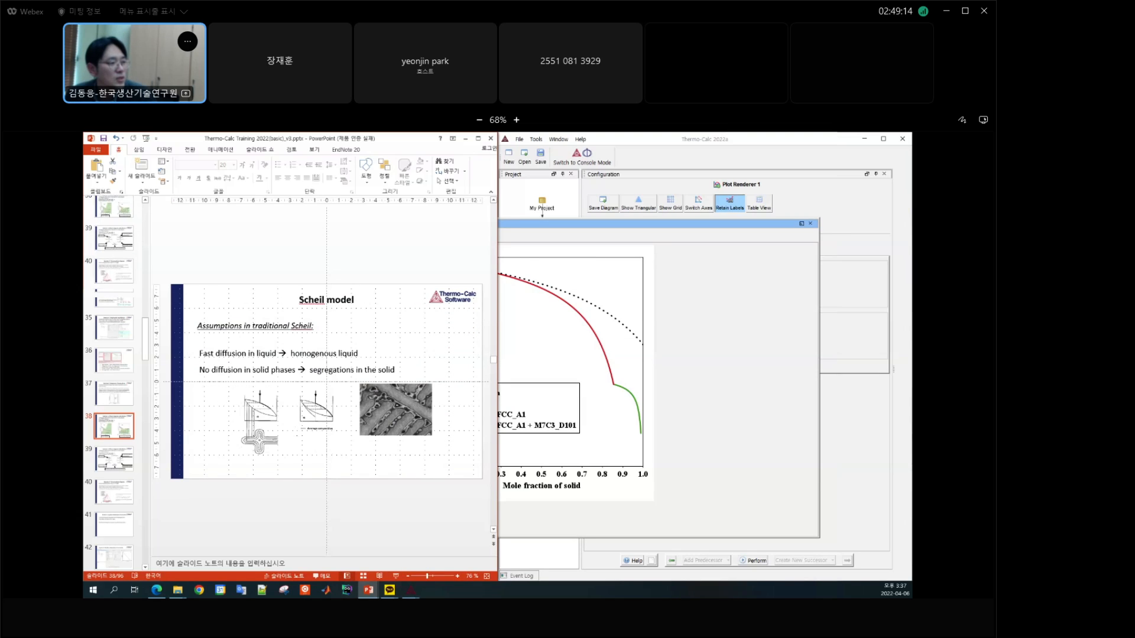
pyautogui.click(395, 576)
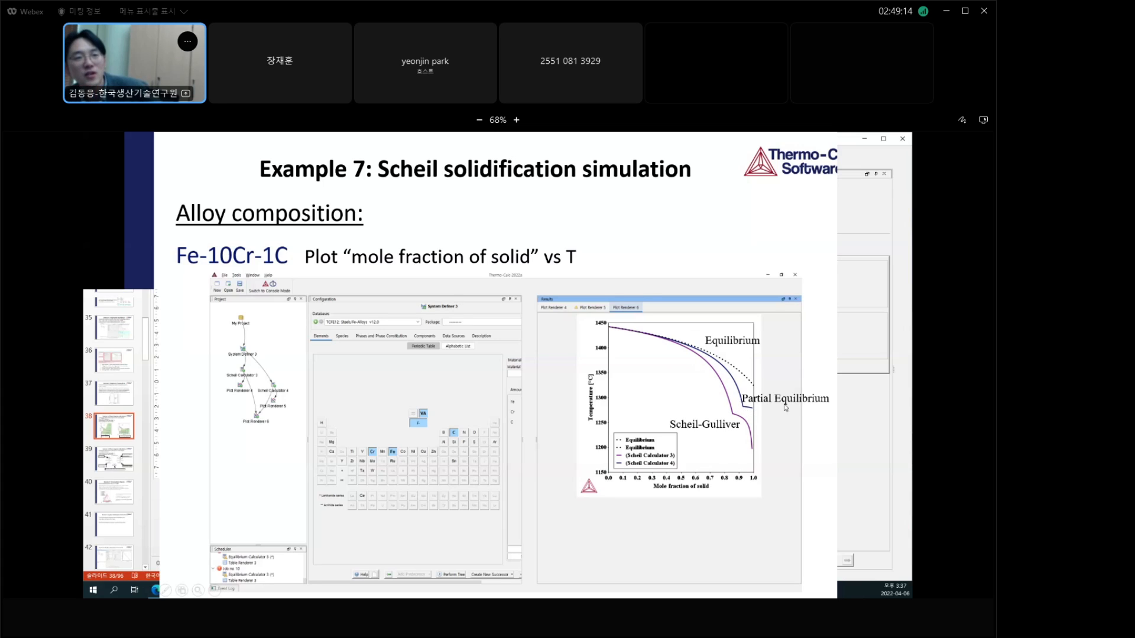
pyautogui.press('Escape')
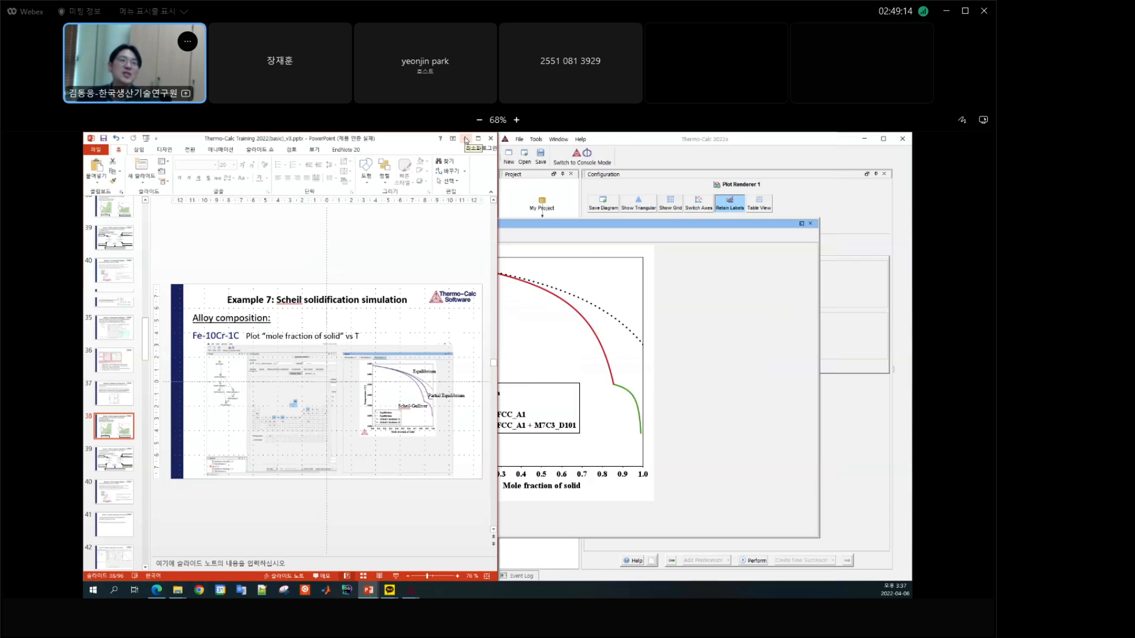
# Step: Close the results window, widen the project tree area, and clone Scheil Calculator 1 together with its plot renderer
pyautogui.click(810, 223)
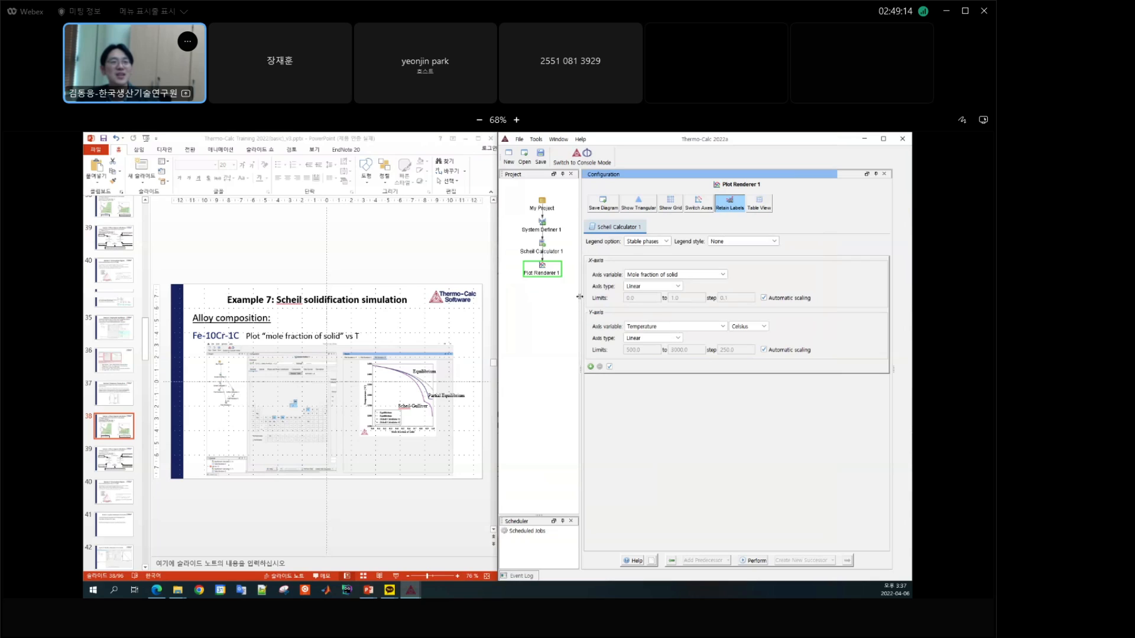
pyautogui.moveTo(579, 297); pyautogui.dragTo(632, 296)
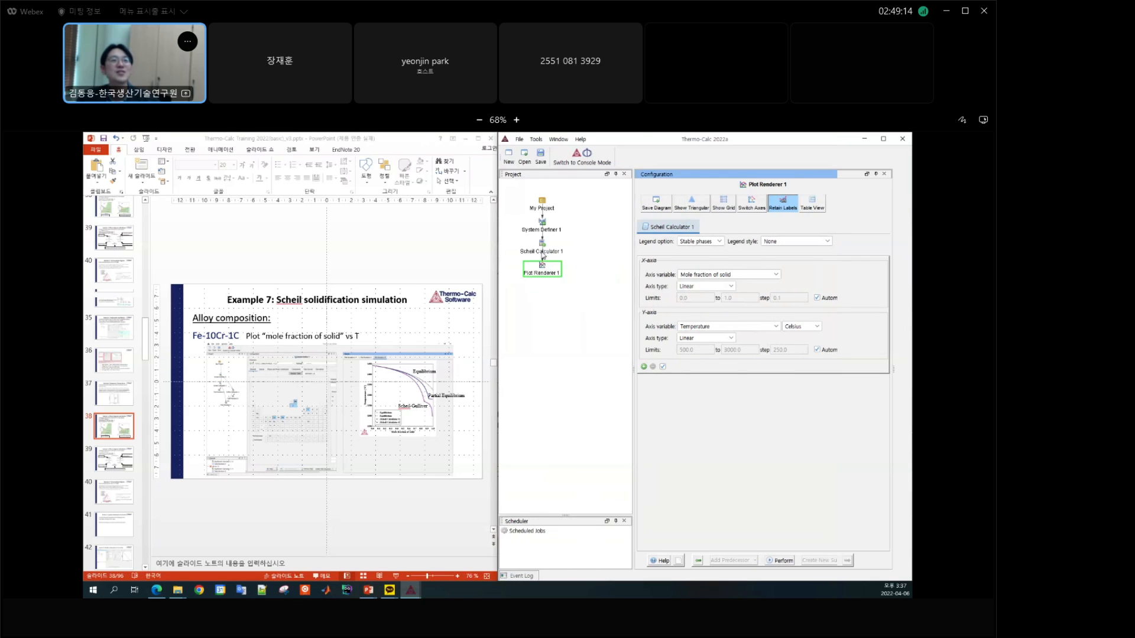
pyautogui.click(543, 250)
pyautogui.rightClick(542, 250)
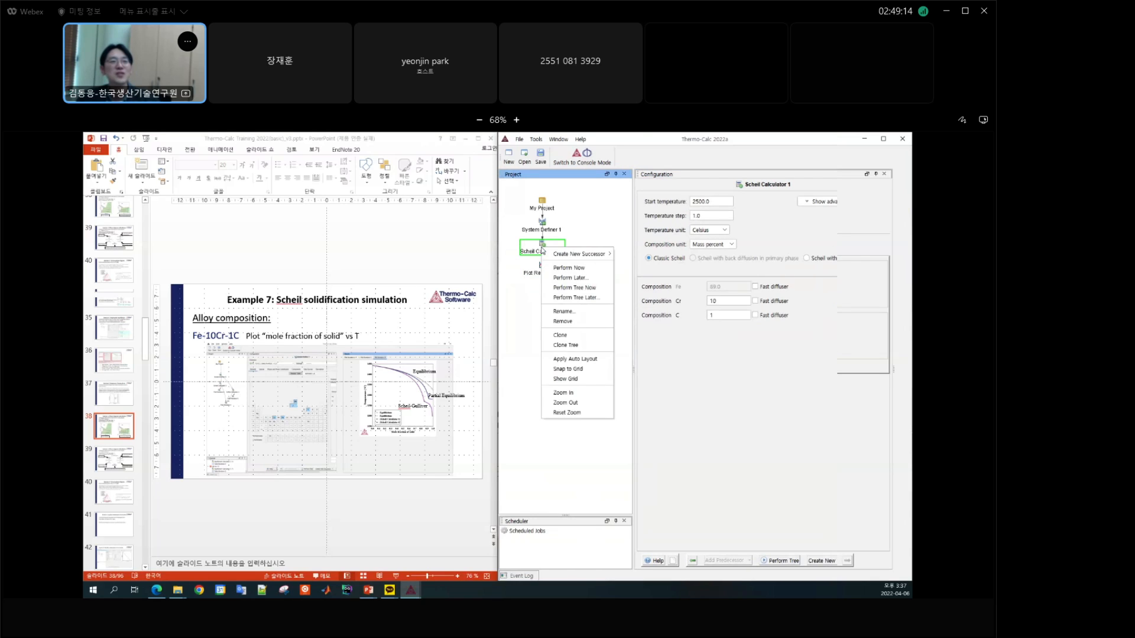
pyautogui.click(584, 346)
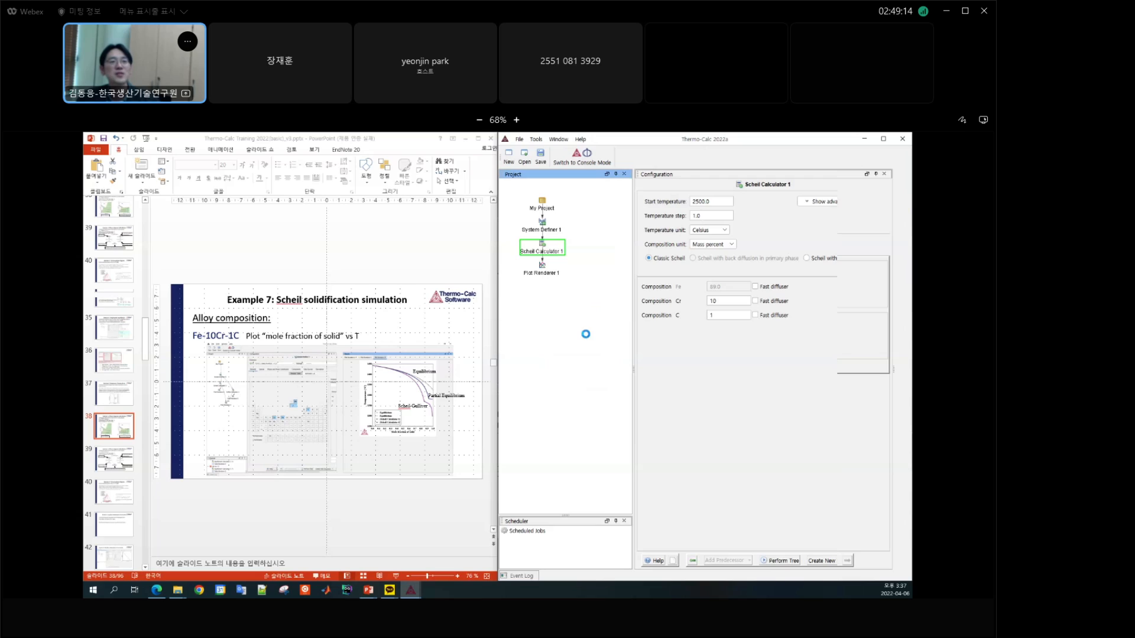
# Step: Set carbon as a fast diffuser in Scheil Calculator 2 and run its calculation tree
pyautogui.click(540, 268)
pyautogui.click(586, 275)
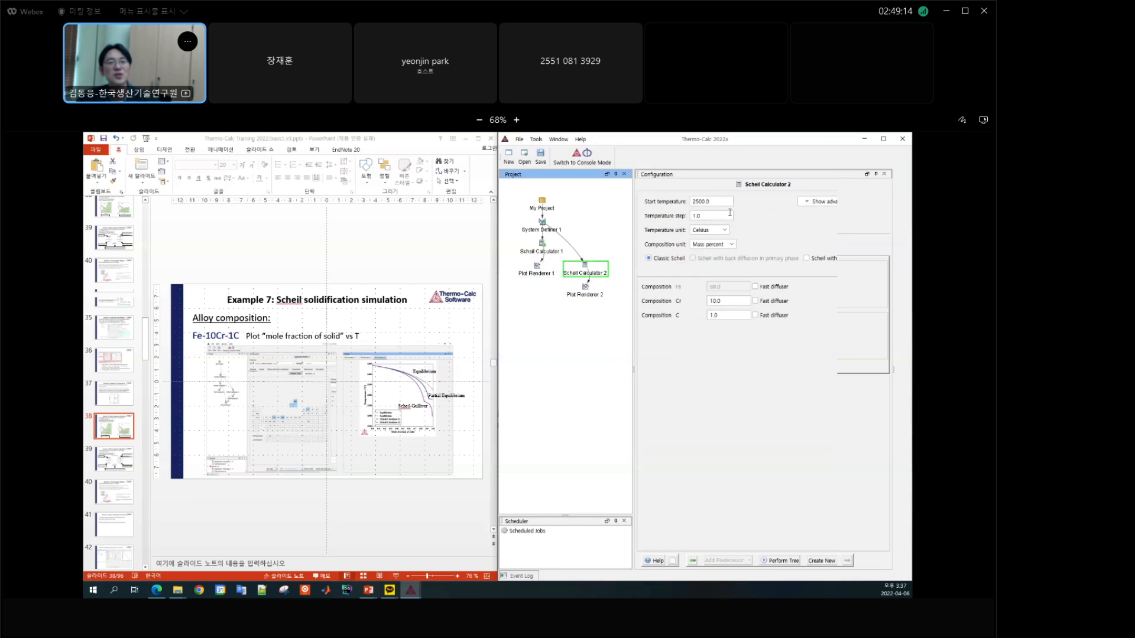
pyautogui.click(756, 316)
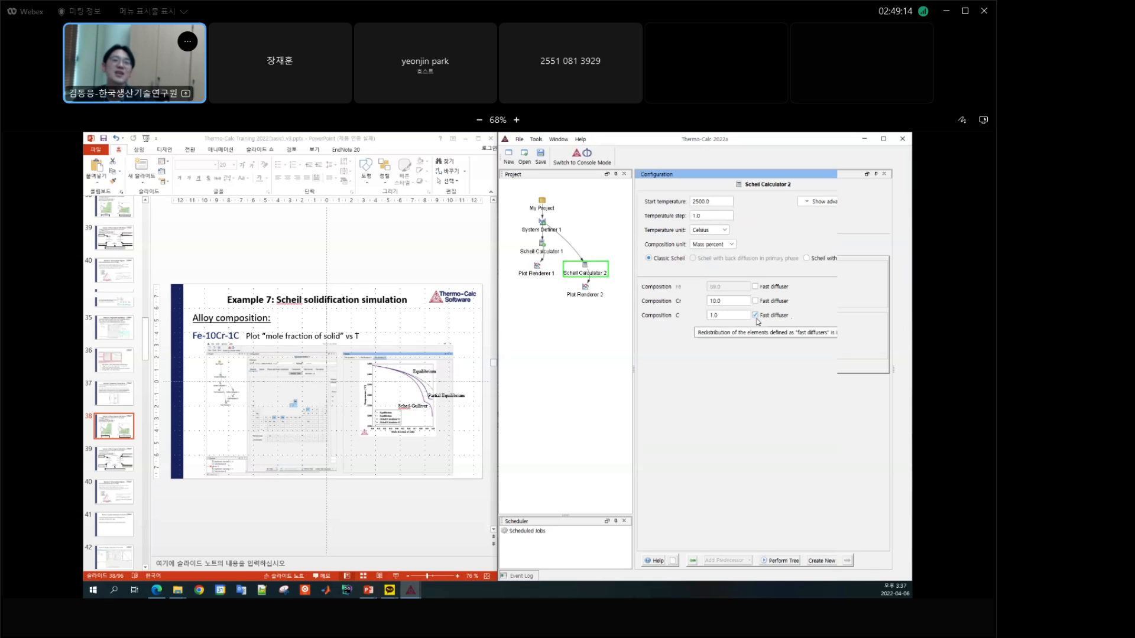
pyautogui.click(780, 560)
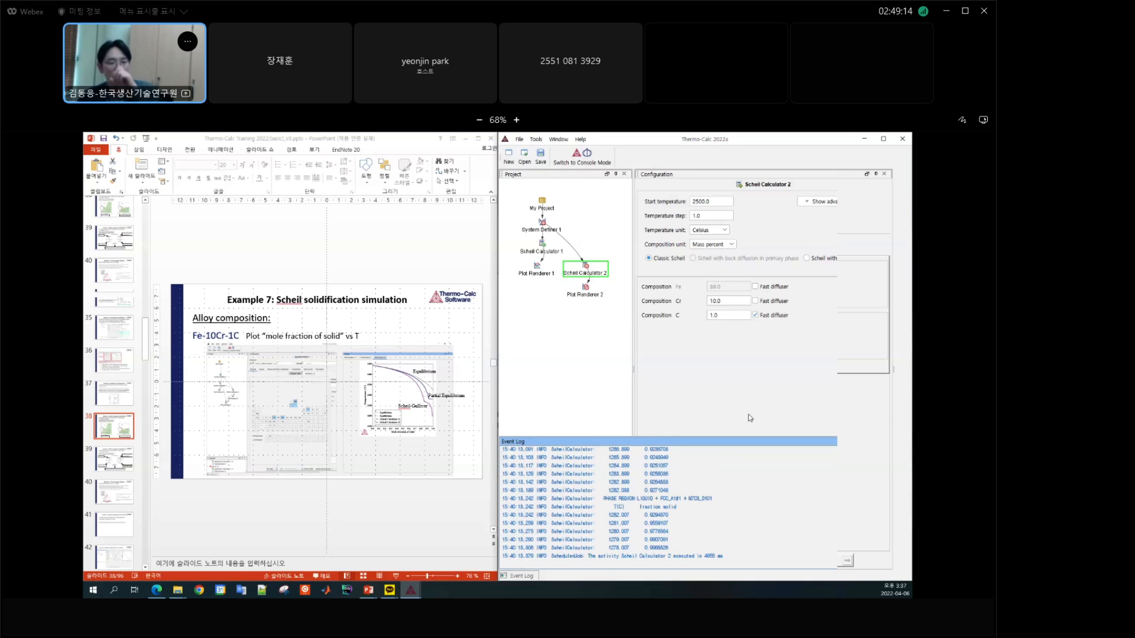
# Step: Reopen the results window and compare the Plot Renderer 1 diagram with the Plot Renderer 2 diagram
pyautogui.click(559, 139)
pyautogui.click(564, 183)
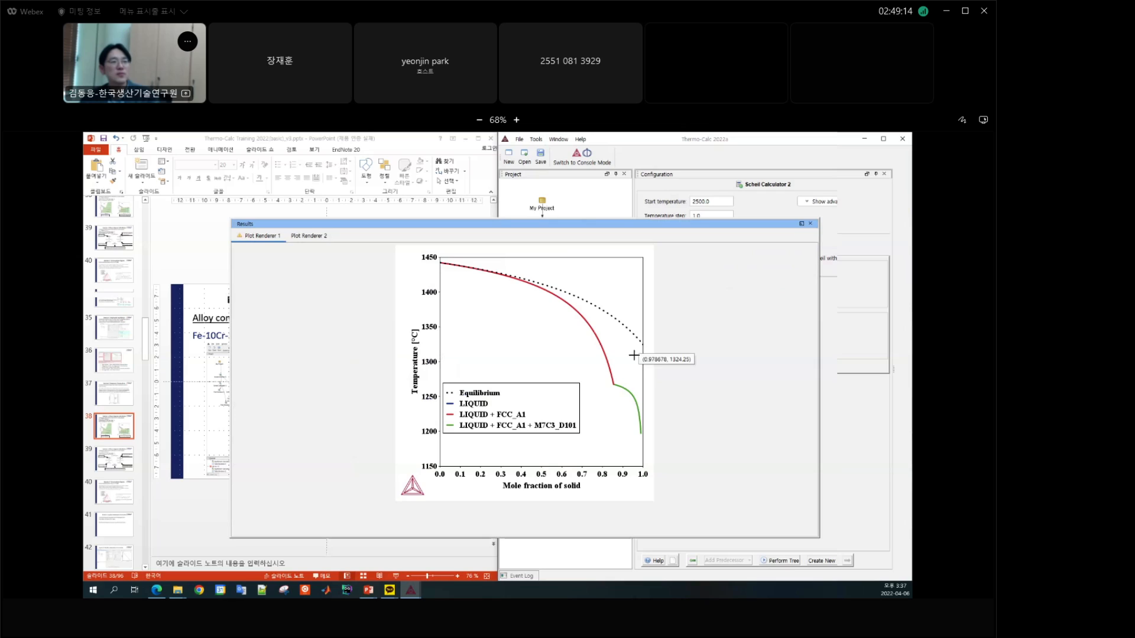
pyautogui.click(309, 236)
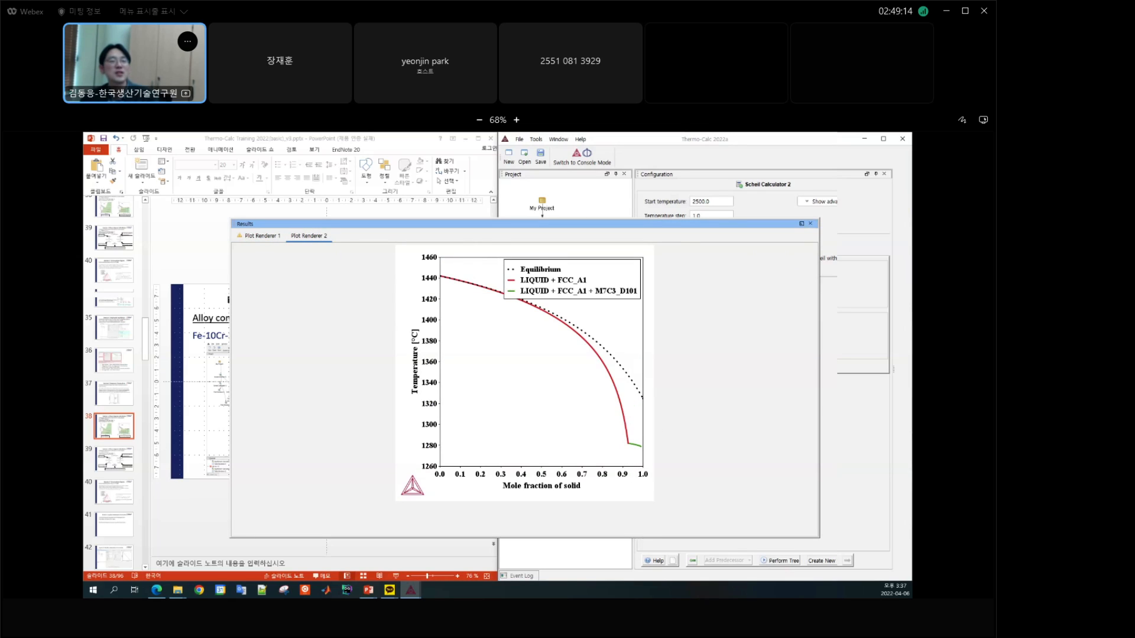
# Step: Clone Plot Renderer 1, place the copy below the other nodes, and add Scheil Calculator 2 as its second predecessor
pyautogui.click(707, 178)
pyautogui.moveTo(534, 276); pyautogui.dragTo(534, 284)
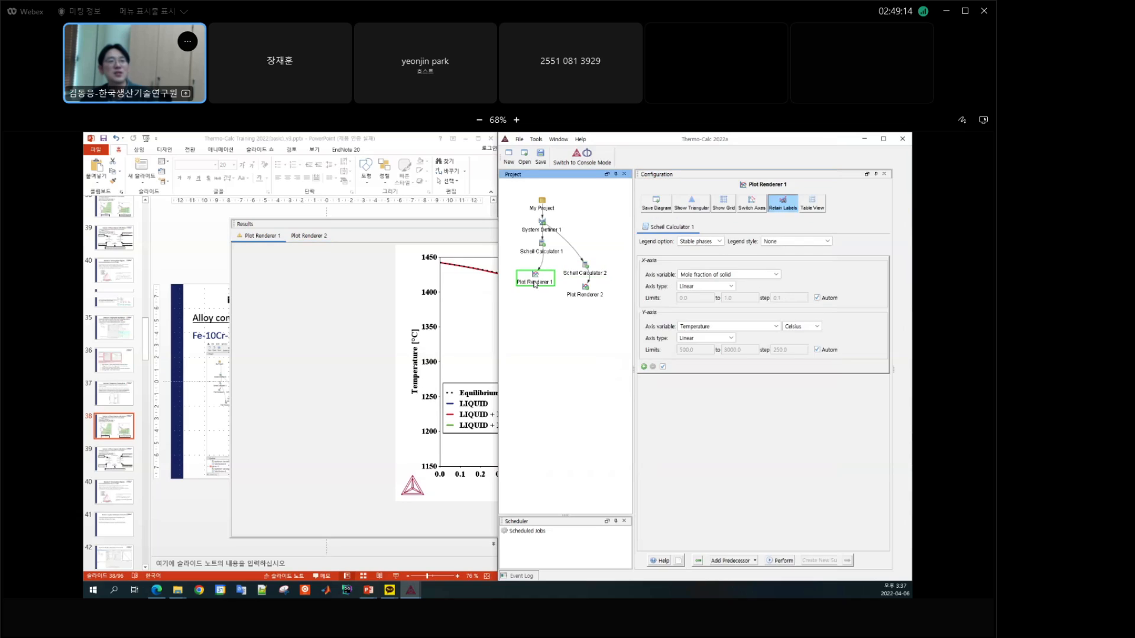
pyautogui.rightClick(534, 284)
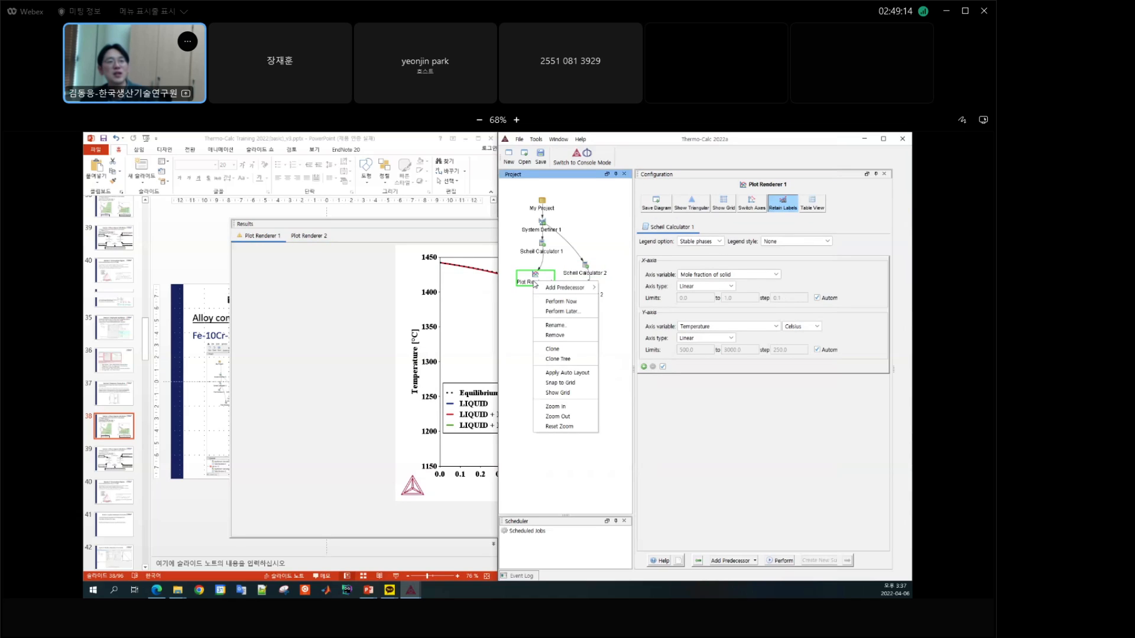
pyautogui.click(551, 352)
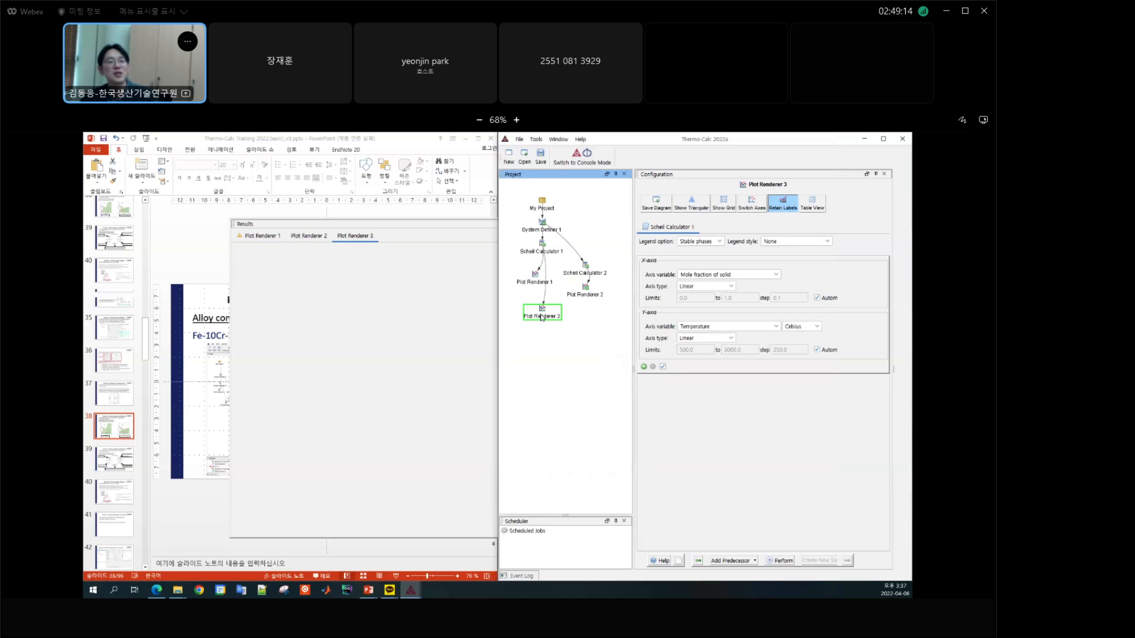
pyautogui.moveTo(542, 318); pyautogui.dragTo(554, 335)
pyautogui.rightClick(554, 335)
pyautogui.moveTo(596, 340)
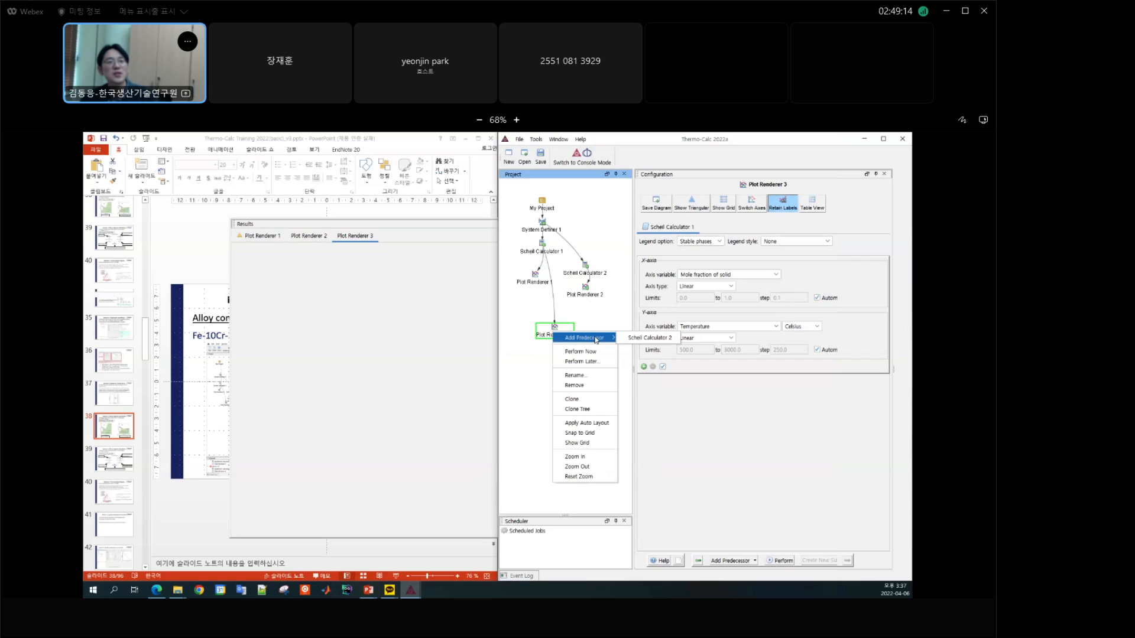
pyautogui.click(651, 338)
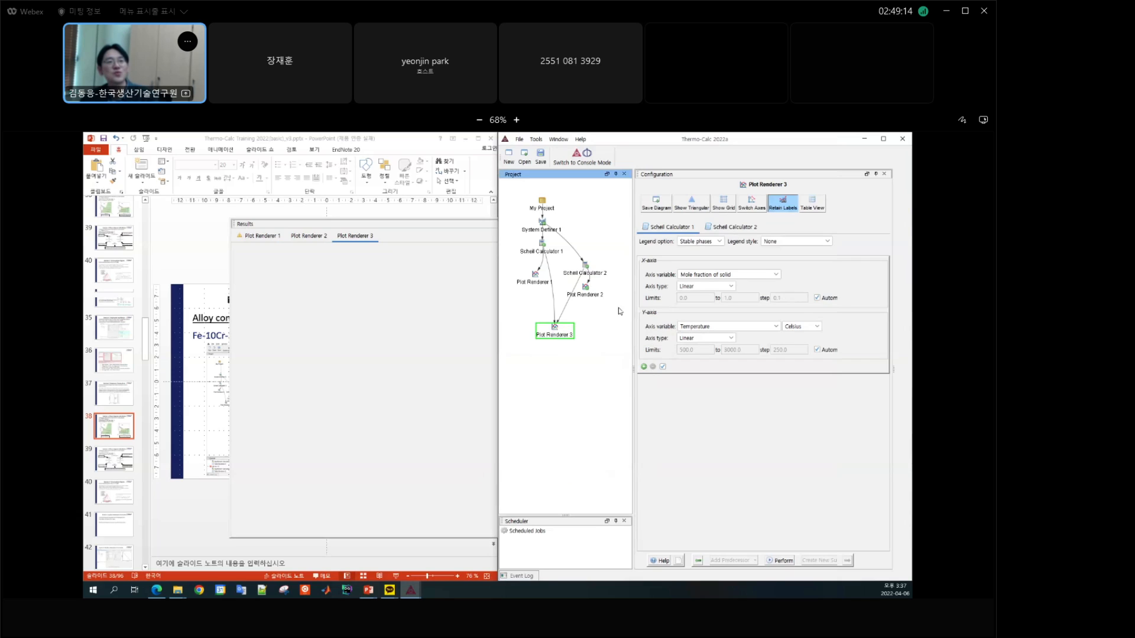
# Step: Generate the combined Plot Renderer 3 diagram of both Scheil calculations and move its legend to the lower-left area of the plot
pyautogui.click(743, 229)
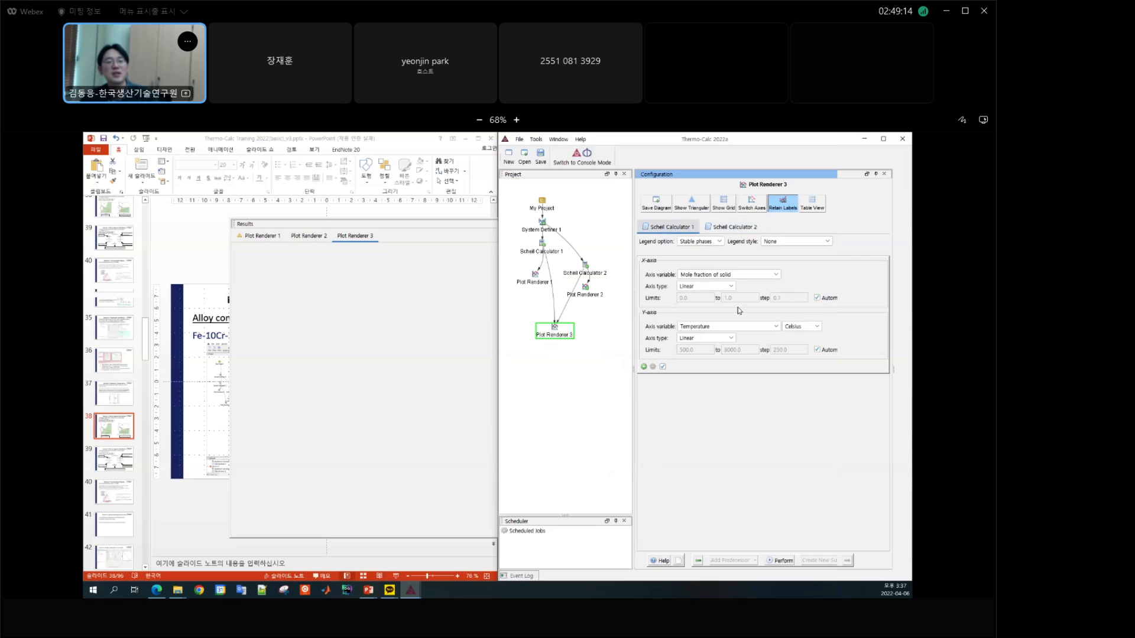
pyautogui.click(784, 561)
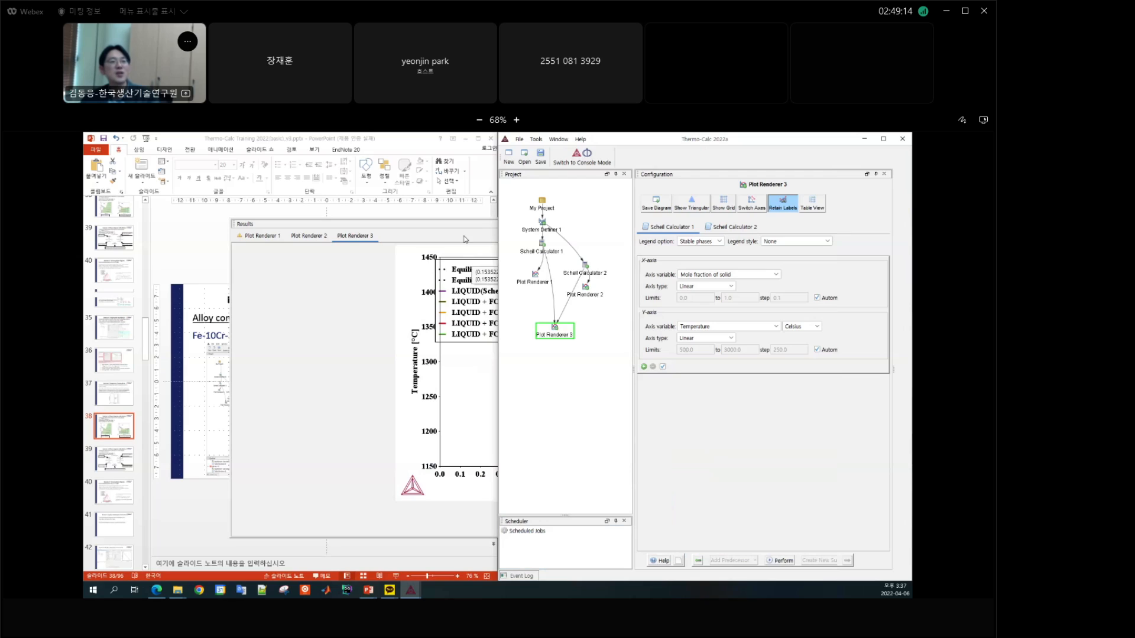
pyautogui.click(465, 239)
pyautogui.moveTo(504, 344); pyautogui.dragTo(464, 460)
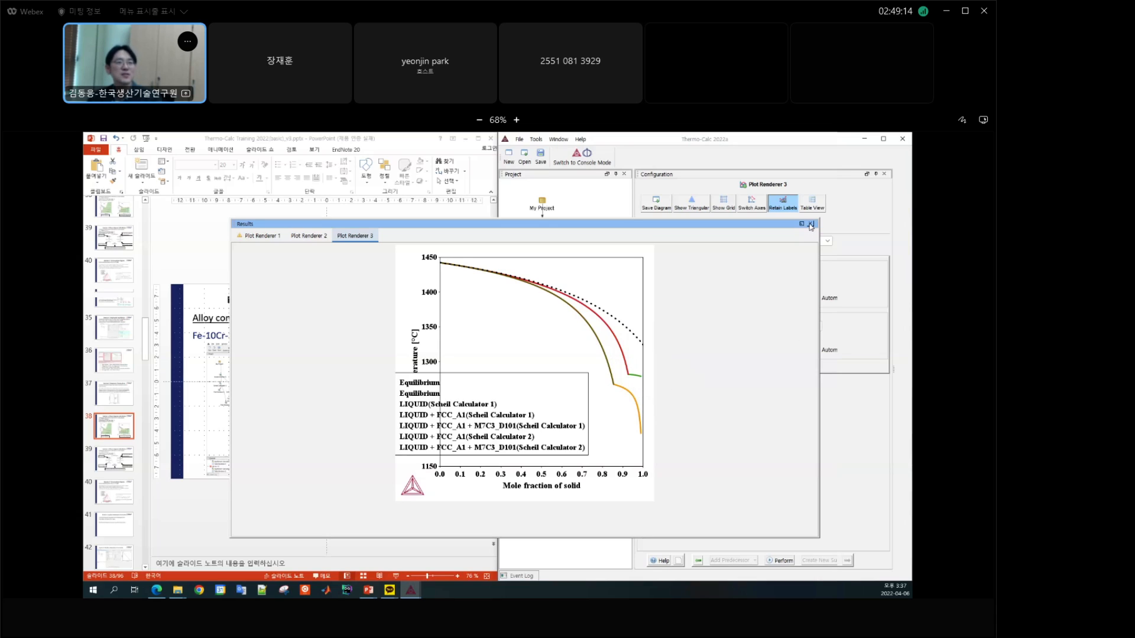
# Step: Close the results window and present the PowerPoint Example 7 slide on mass fraction of Cr in the fcc phase full screen
pyautogui.click(810, 225)
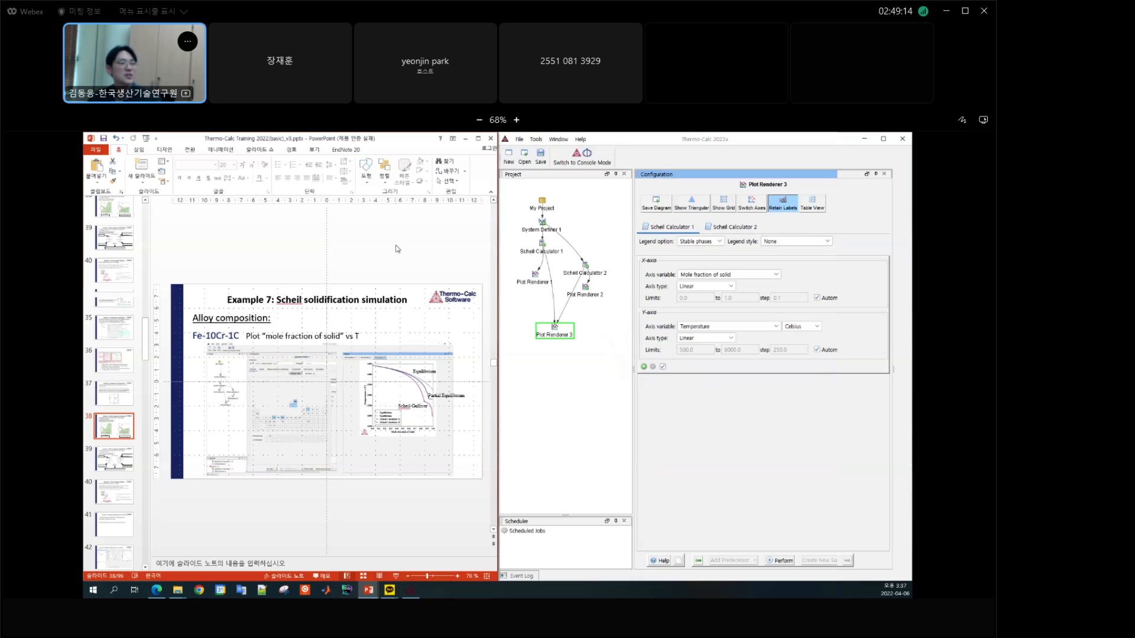
pyautogui.scroll(-2, 397, 249)
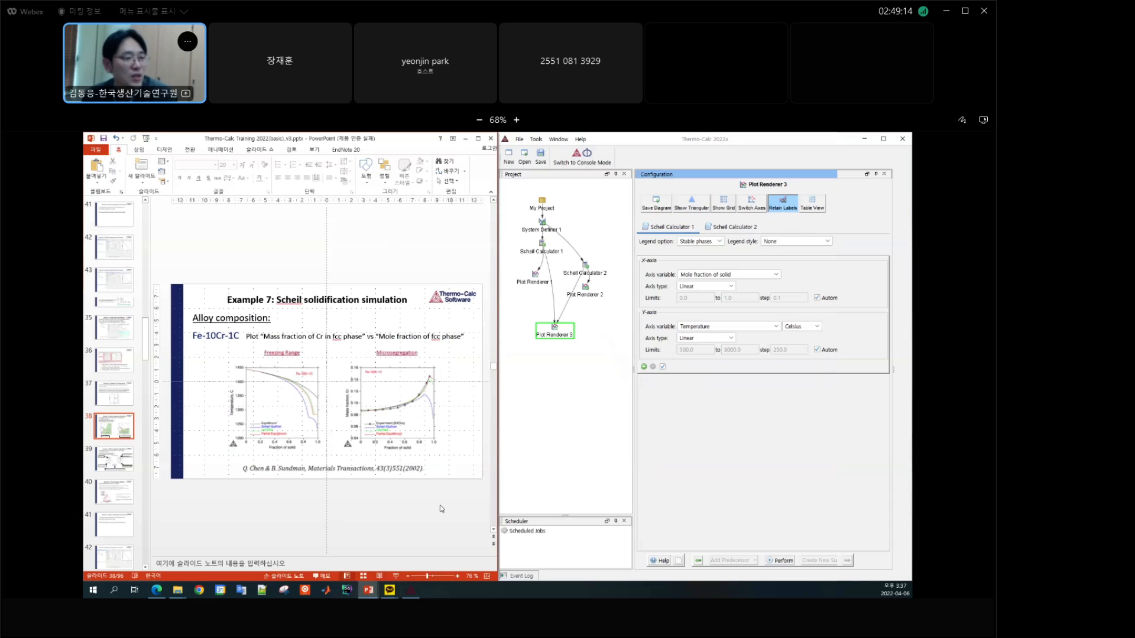
pyautogui.click(397, 576)
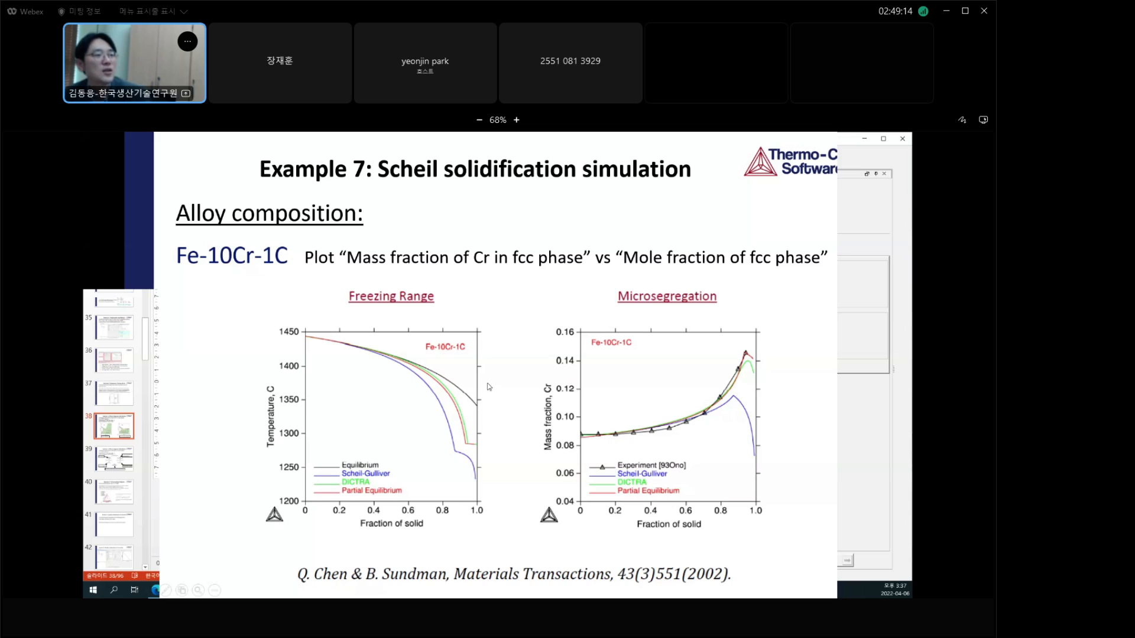